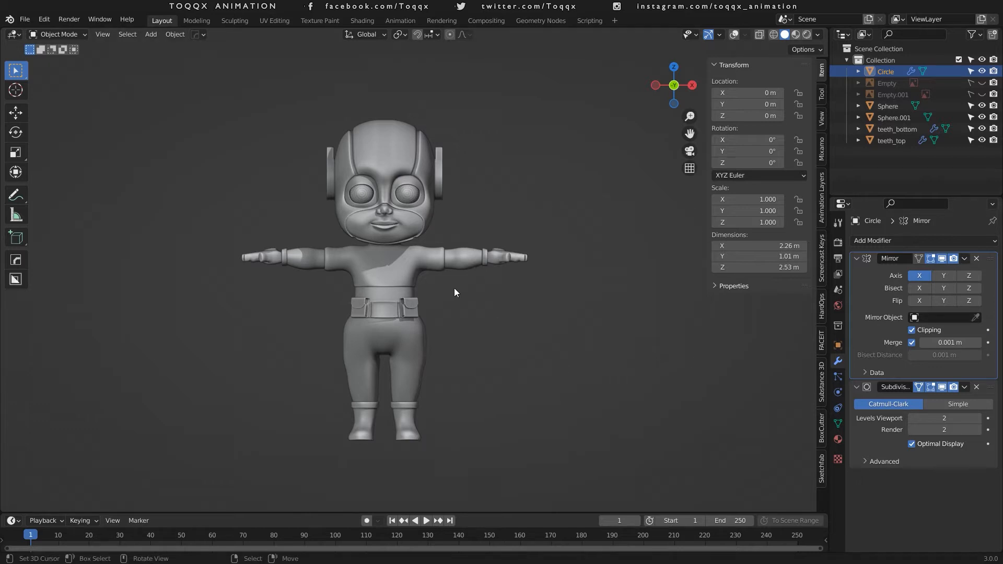
Show the viewport overlays and switch the character mesh to Edit Mode.
left_click(930, 258)
left_click(732, 34)
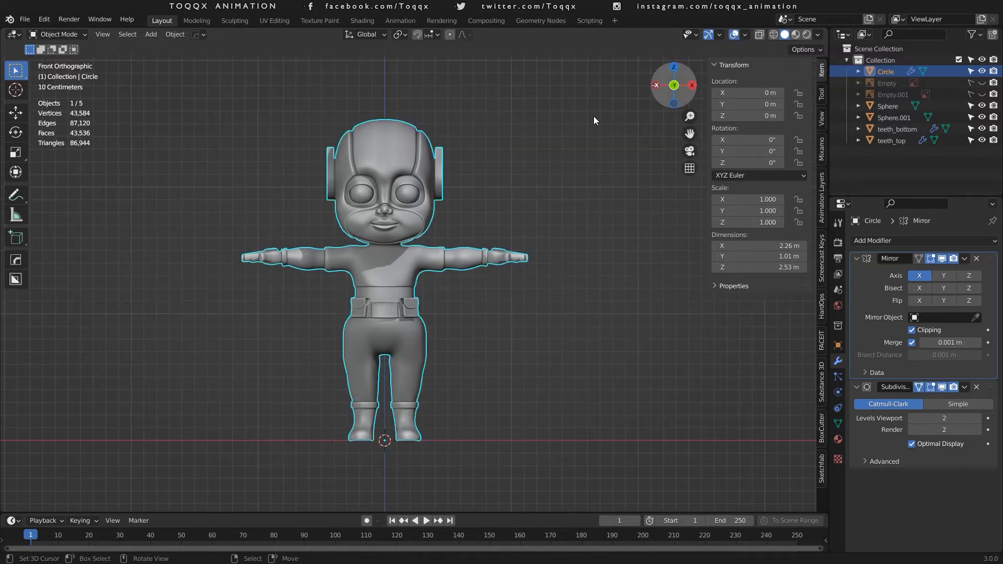
scroll(368, 186, "up", 5)
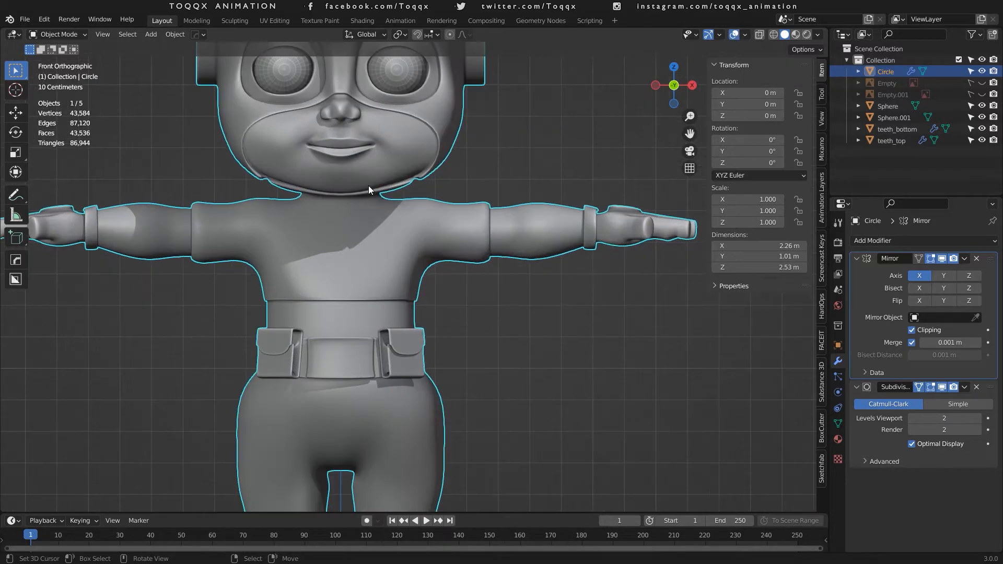
key("Tab")
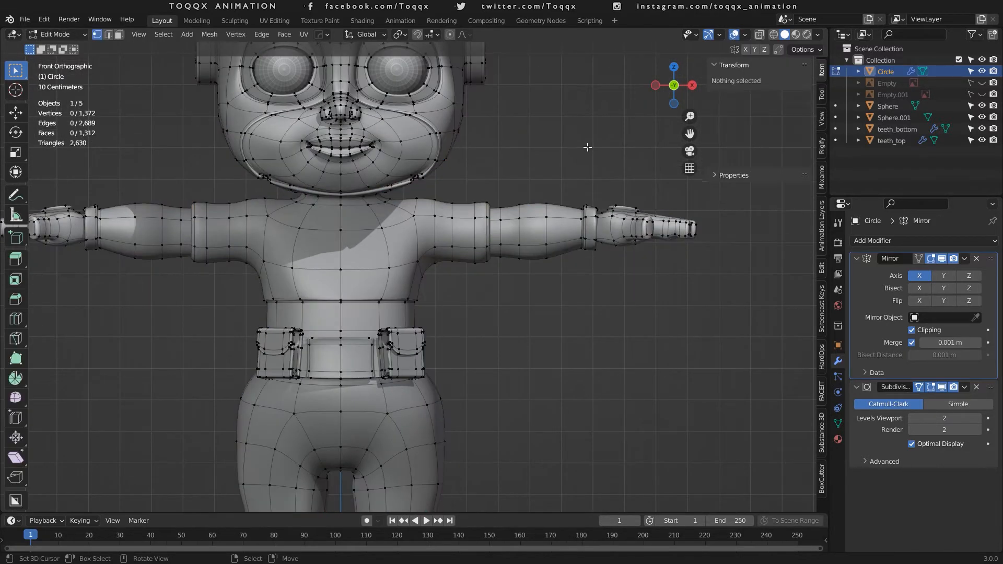
Hide the viewport's sidebar to free up space around the character's face.
scroll(538, 192, "up", 2)
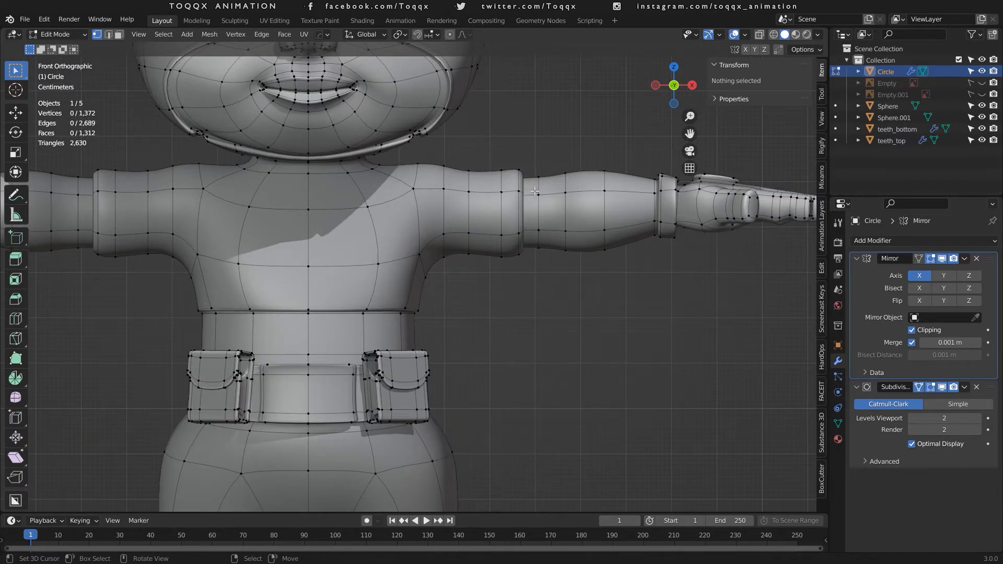
left_click_drag(689, 134, 760, 356)
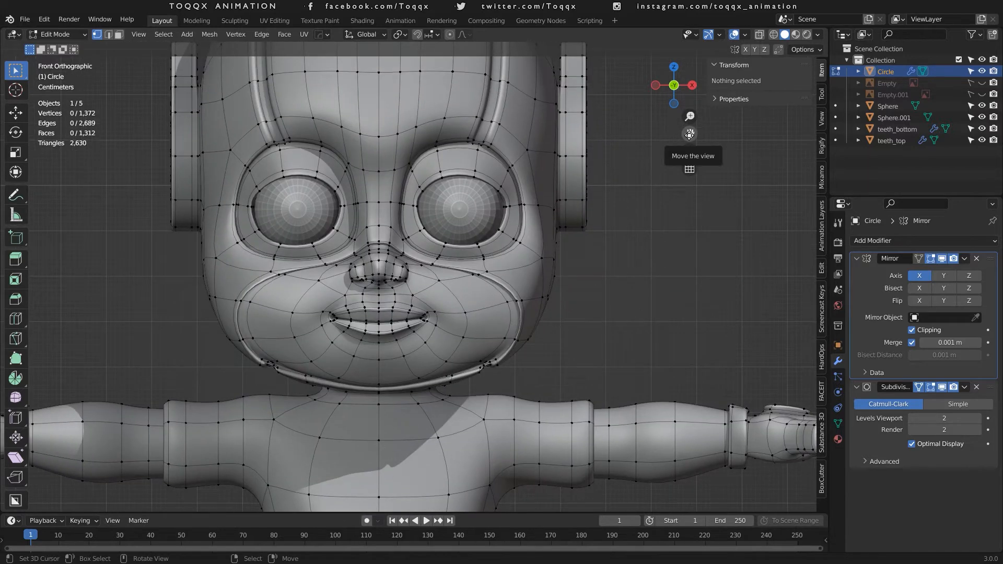
key("n")
key("n")
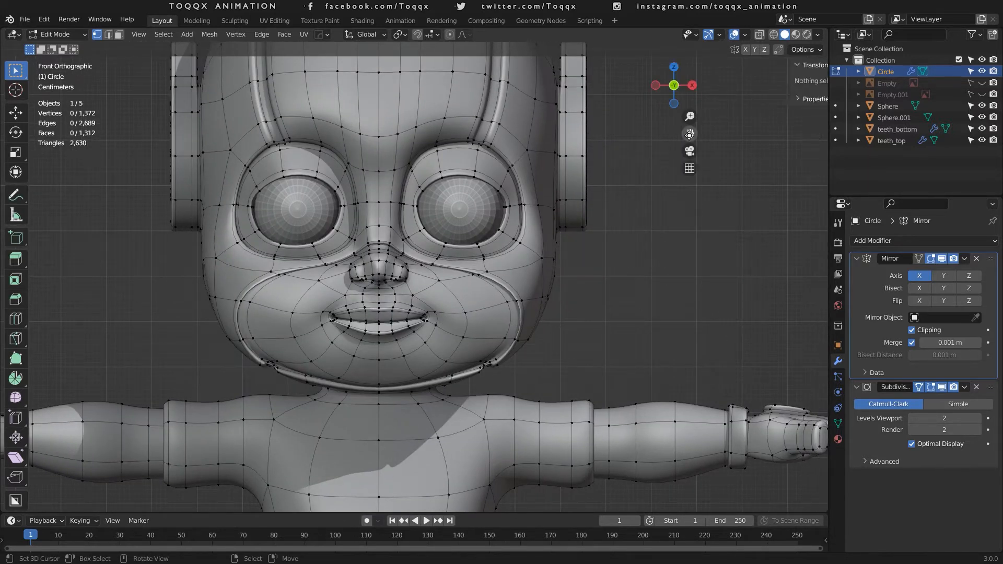
key("n")
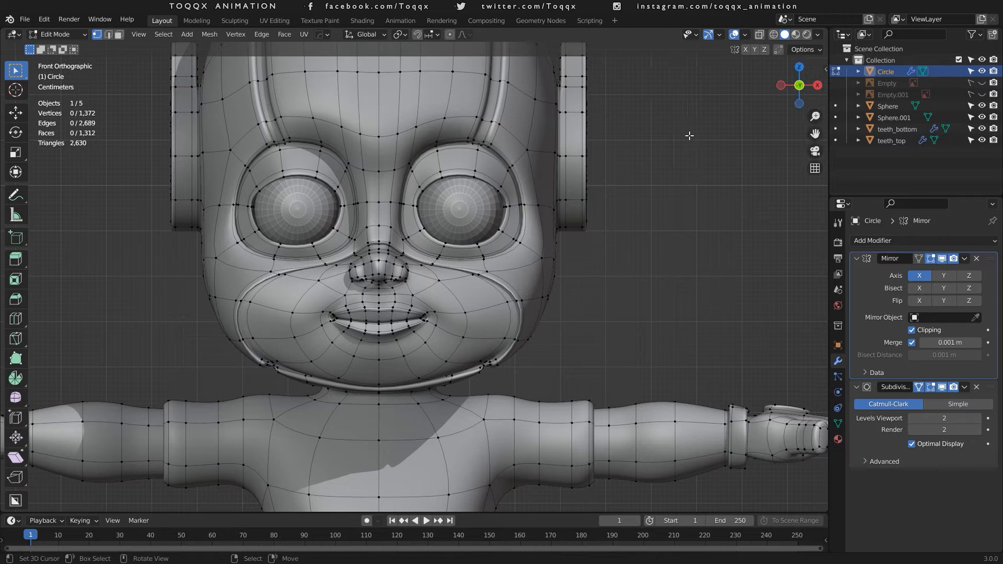
Select the face loops around the eye openings, including the upper outer-rim face and the inner rim loop, in face select mode.
scroll(515, 200, "up", 2)
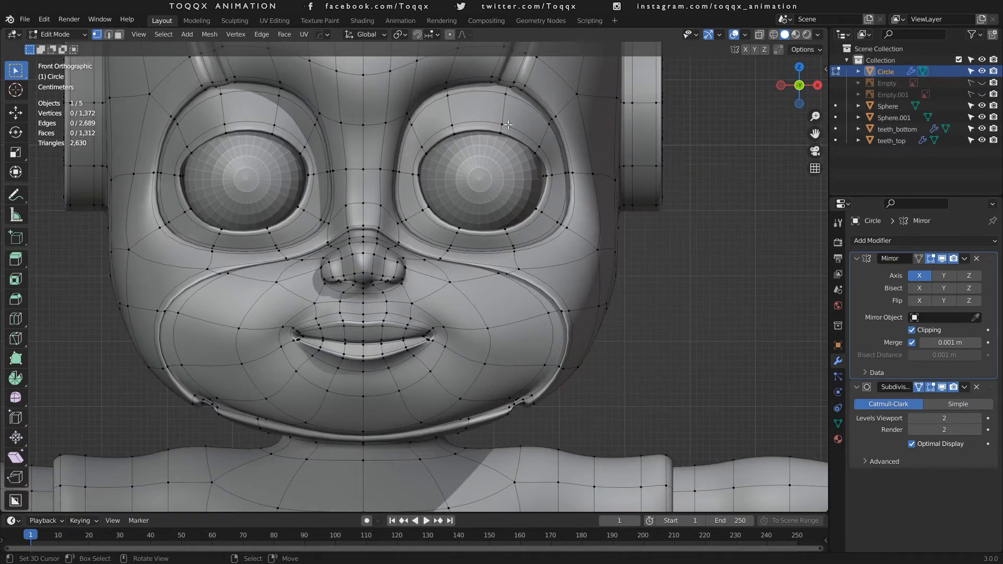
key("3")
left_click(503, 109, "alt")
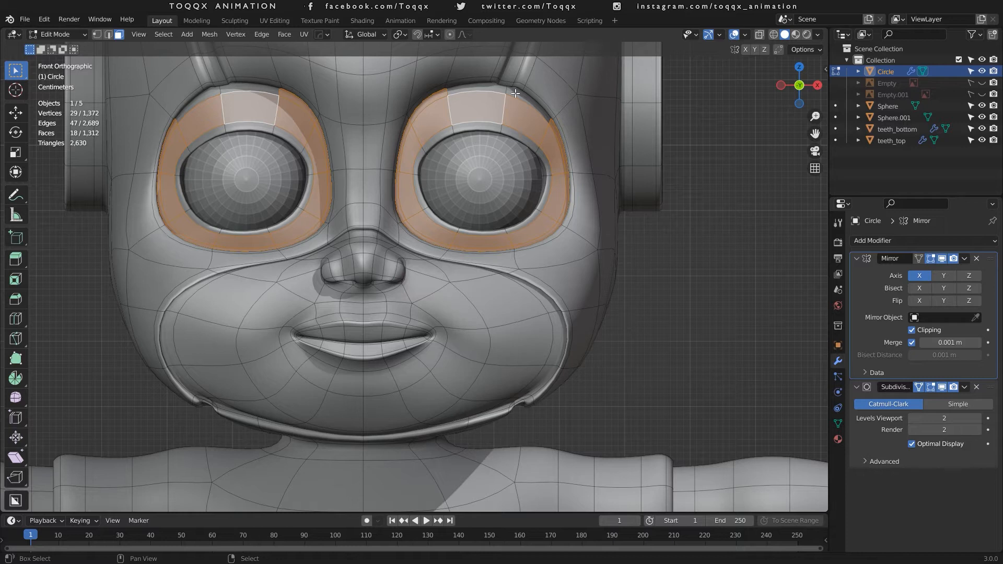
left_click(479, 89, "shift")
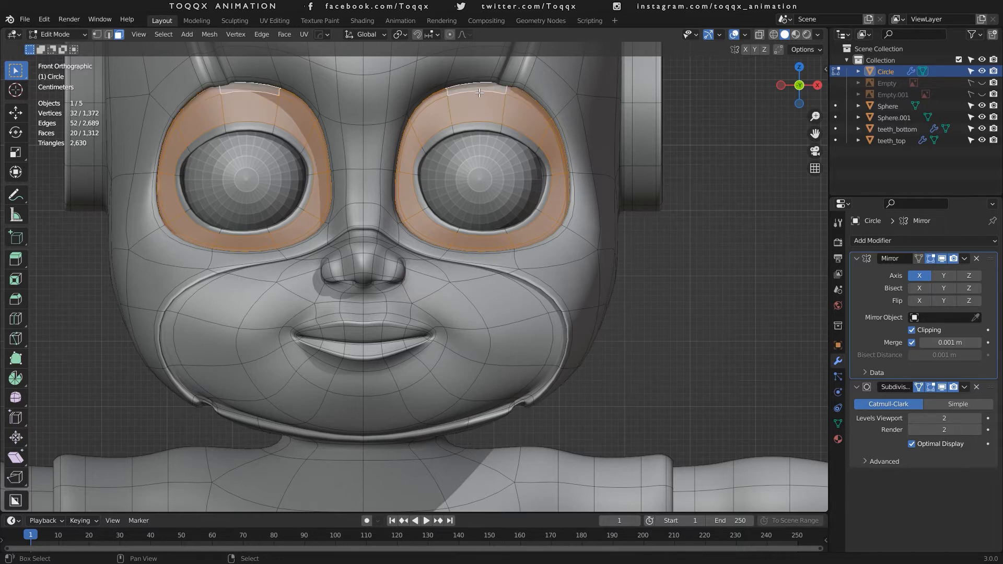
left_click(500, 127, "alt+shift")
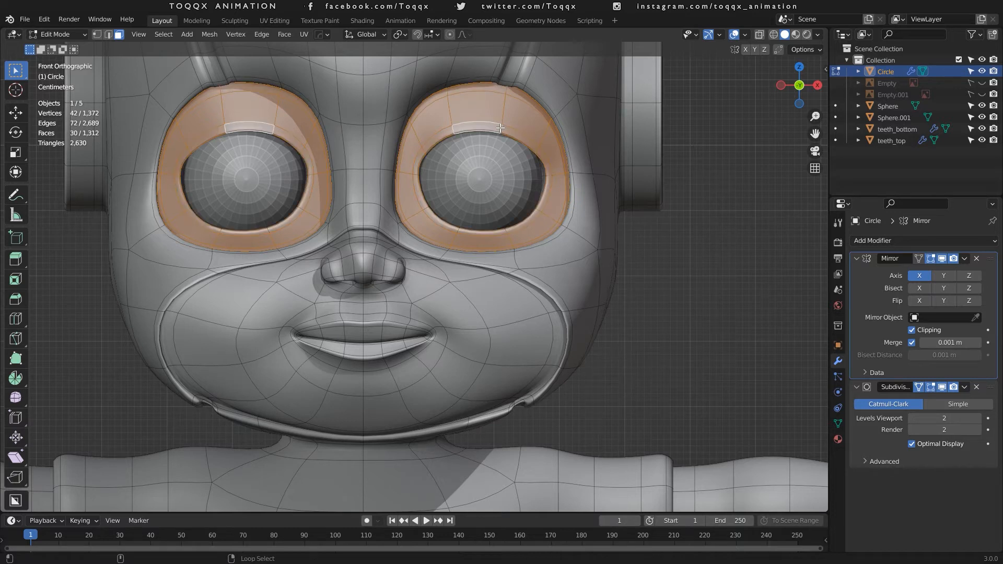
Use X-ray to add the hidden innermost face loop of the eye sockets to the selection, and return to opaque display.
scroll(522, 149, "up", 2)
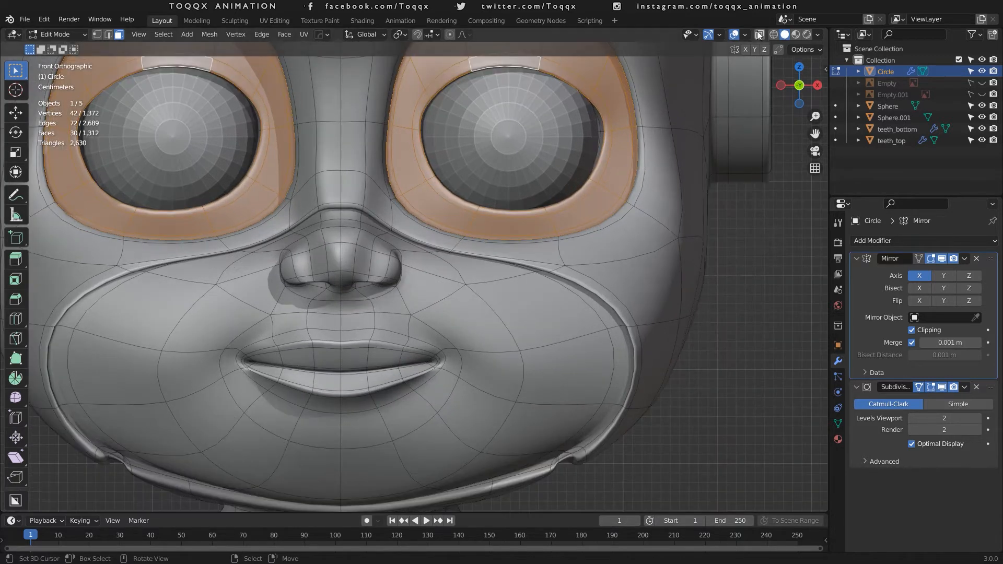
left_click(758, 35)
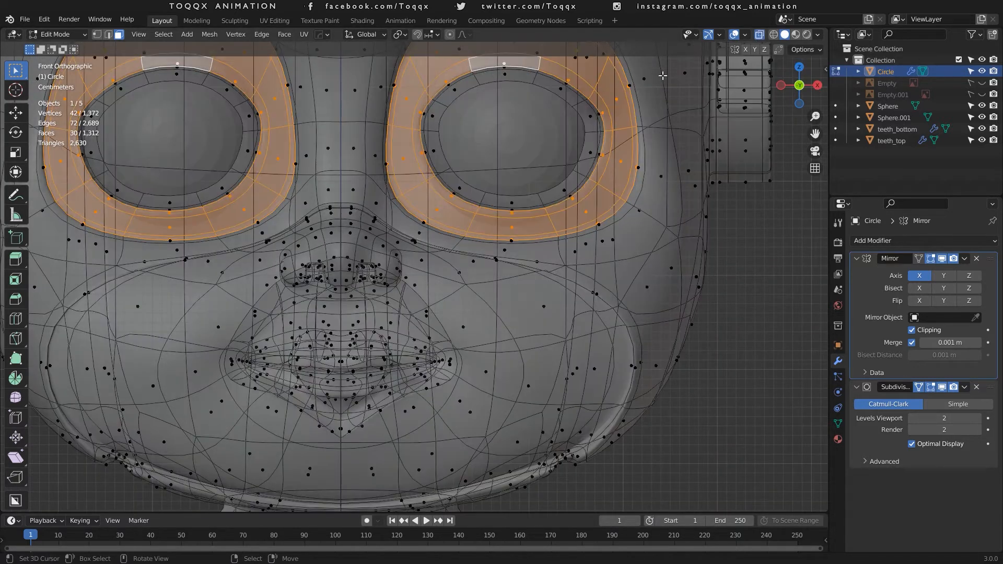
left_click(535, 78, "alt+shift")
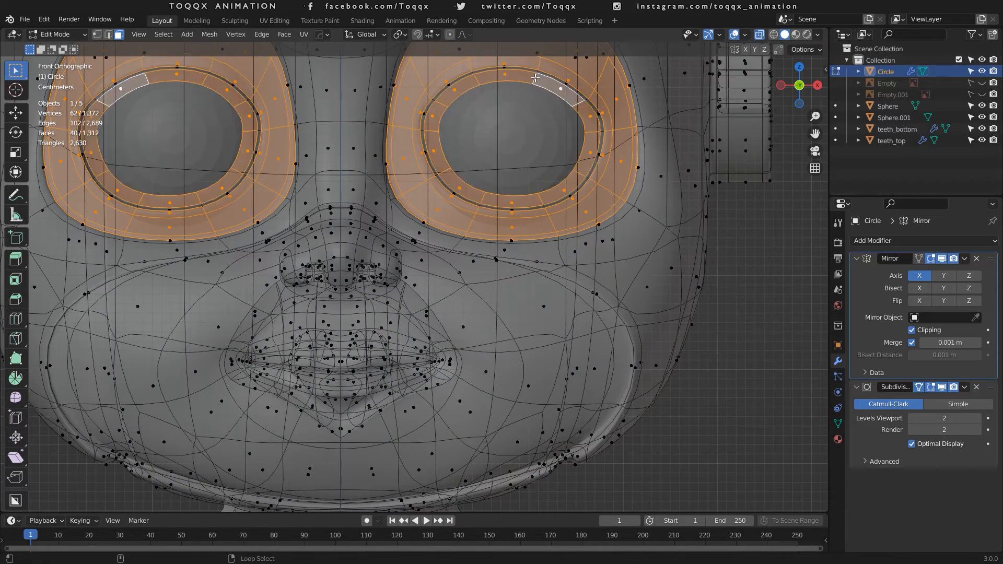
key("1")
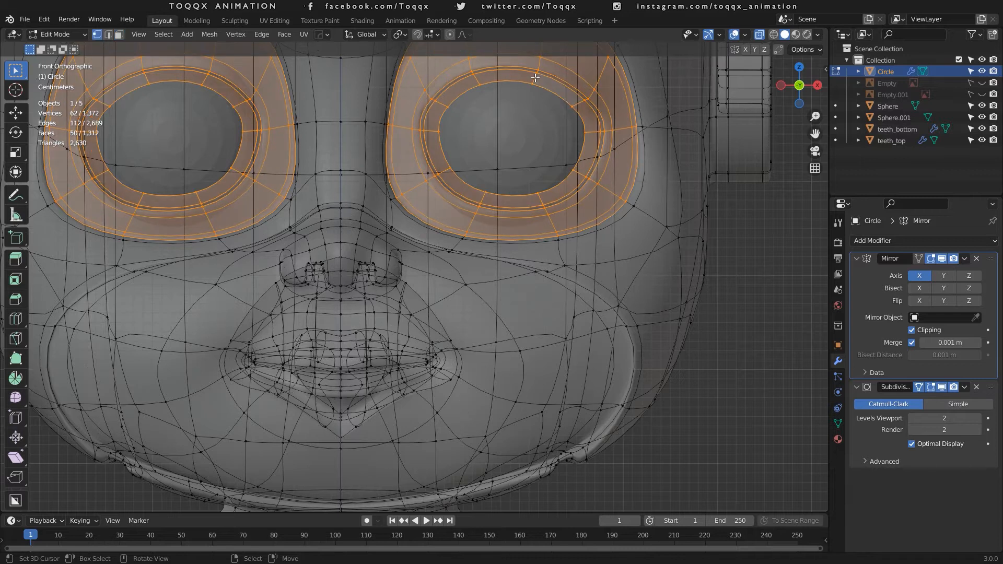
key("3")
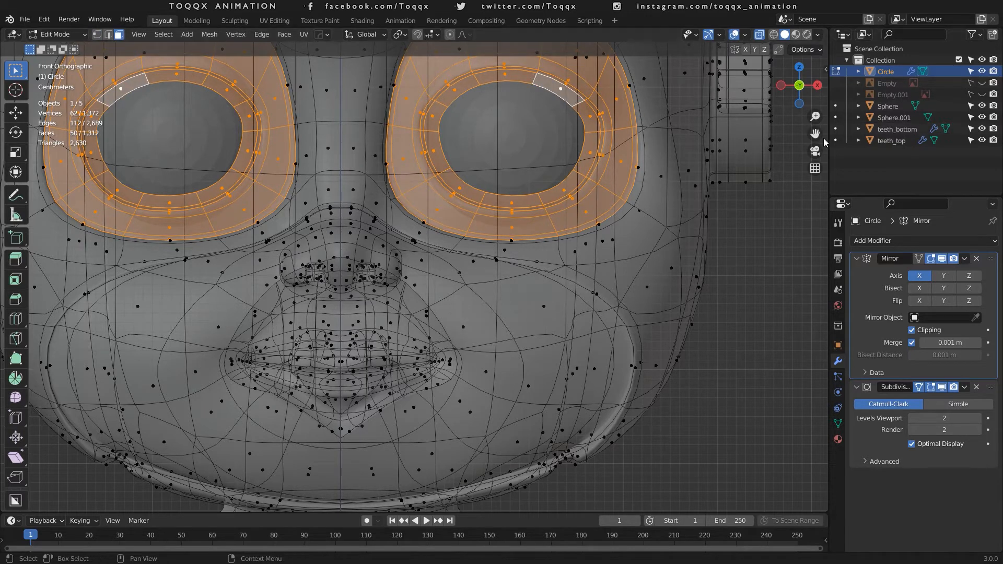
left_click_drag(817, 89, 791, 110)
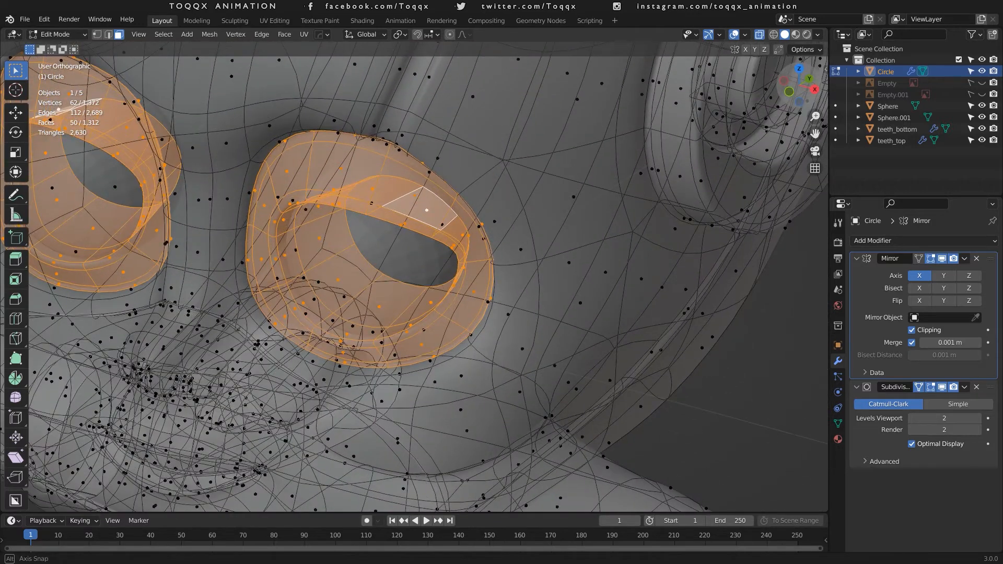
left_click(761, 35)
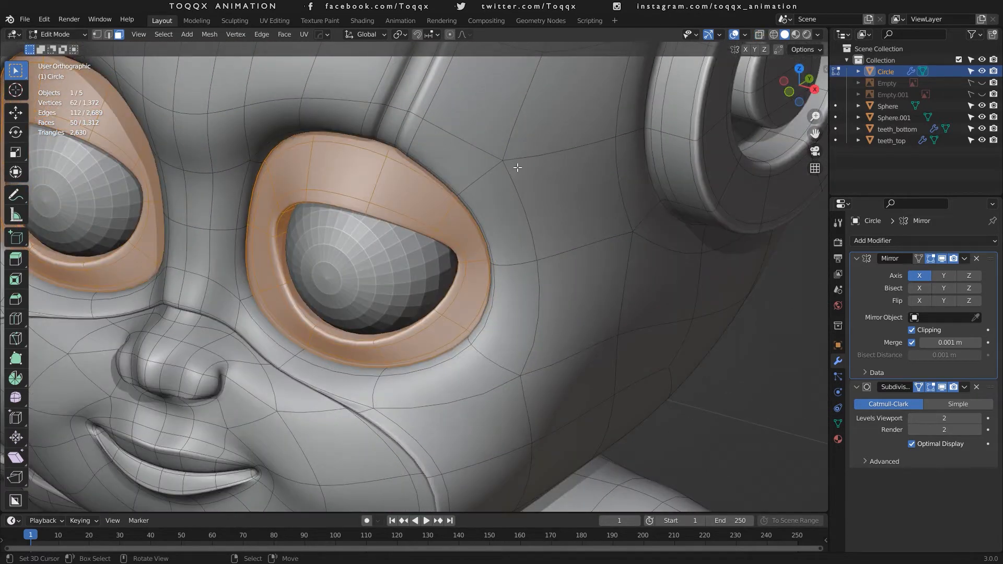
scroll(516, 167, "up", 2)
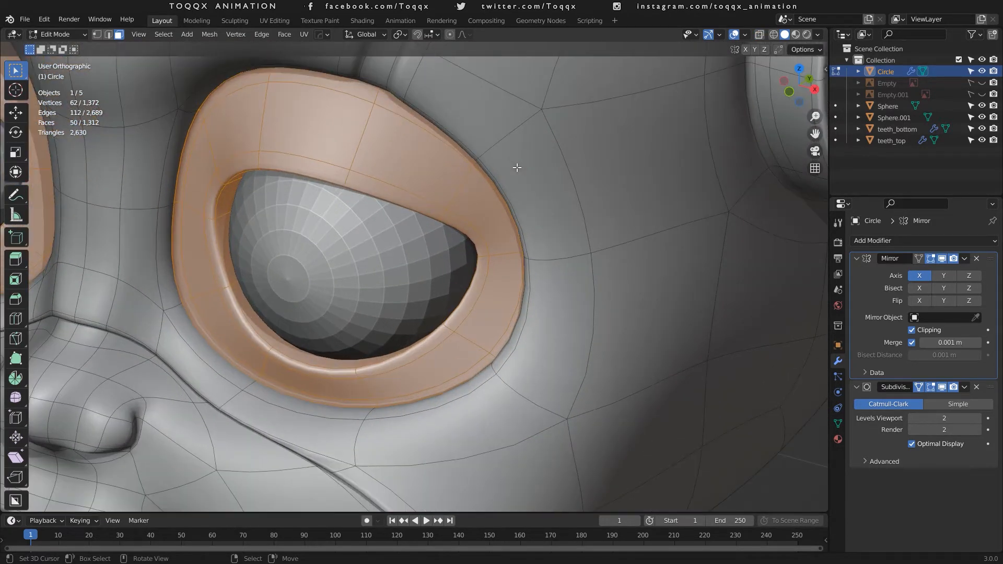
scroll(516, 167, "down", 4)
middle_click_drag(516, 167, 556, 172)
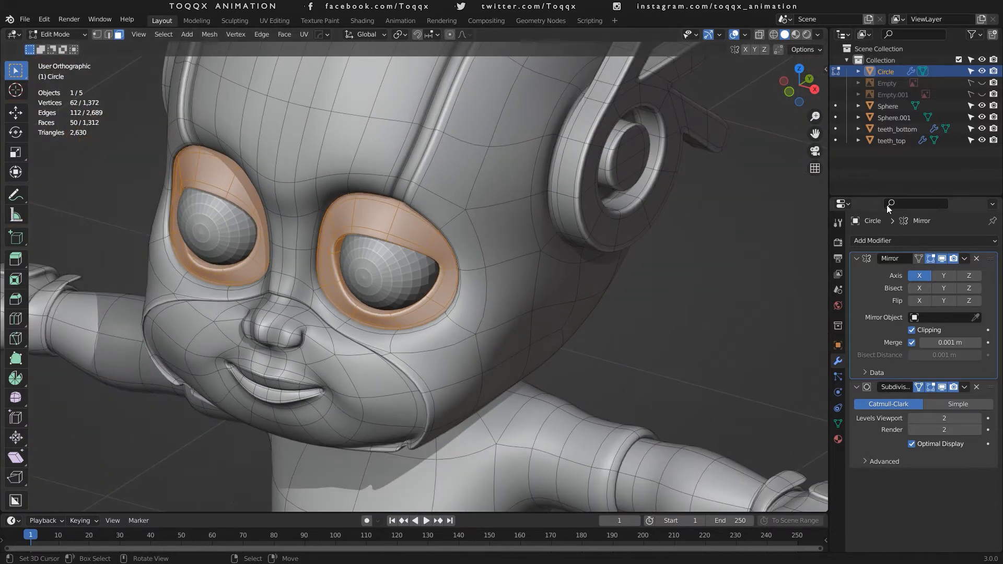
Create a new material named "skin" on the character mesh.
left_click(838, 440)
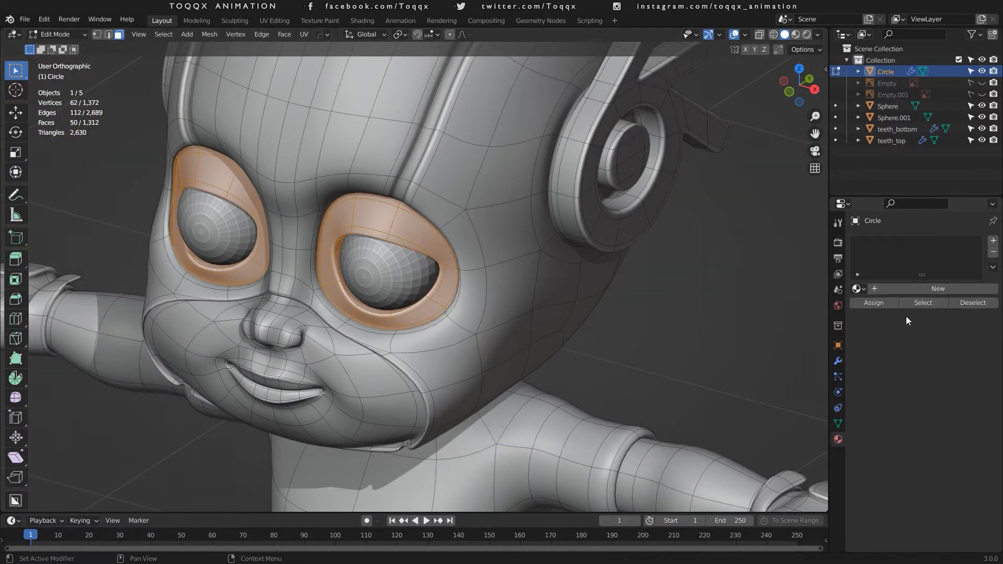
left_click(928, 291)
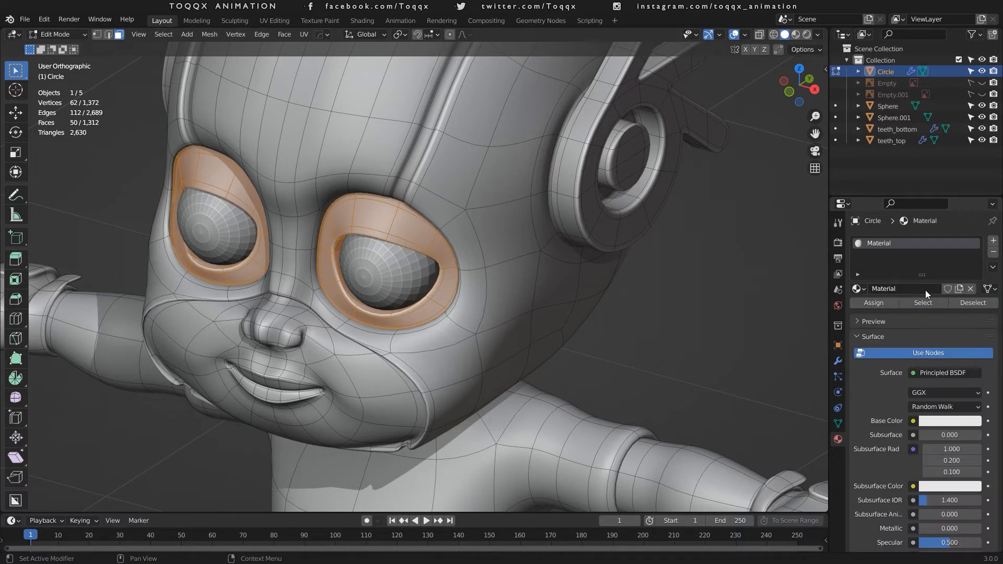
left_click(889, 291)
type("skin")
key("Return")
Set the skin material's viewport display colour to an orange skin tone with hue 0.031, saturation 0.782 and value 0.800.
scroll(943, 390, "down", 4)
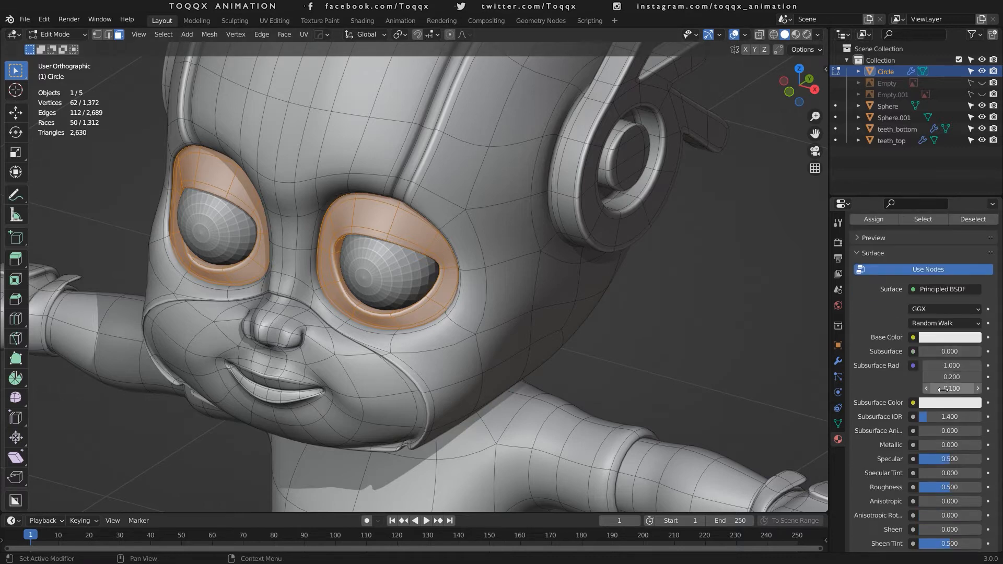
scroll(943, 389, "down", 15)
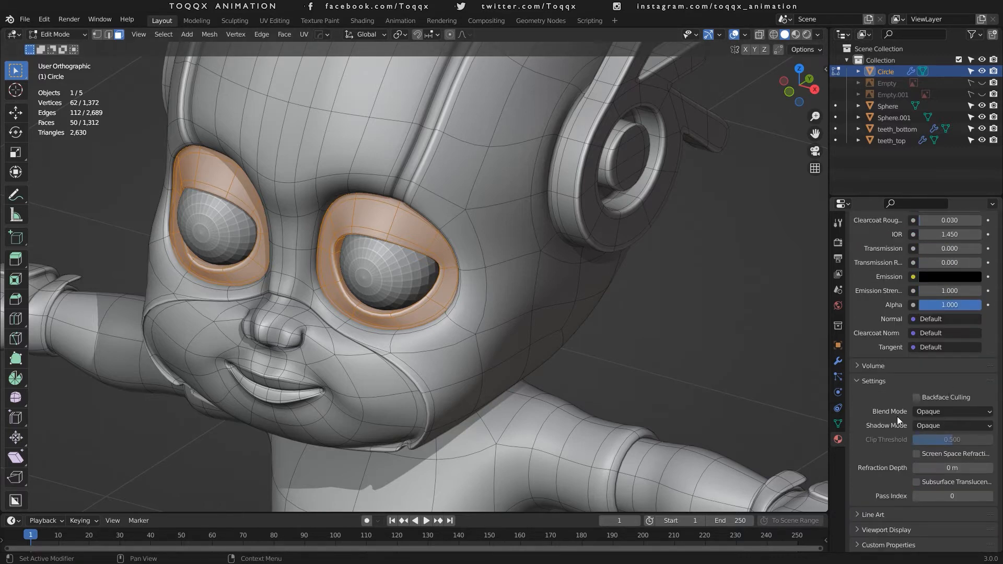
left_click(853, 529)
scroll(882, 473, "down", 2)
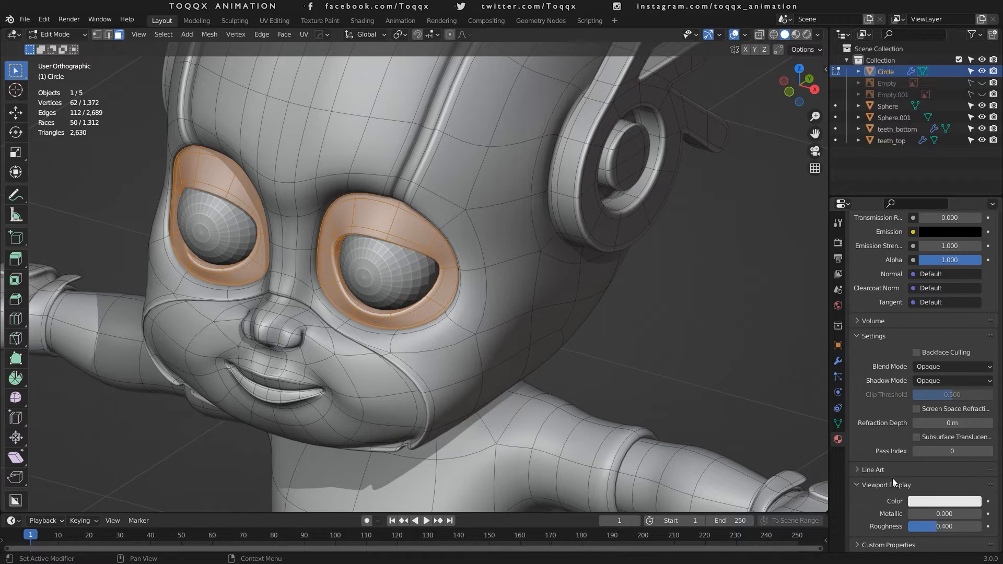
left_click(929, 501)
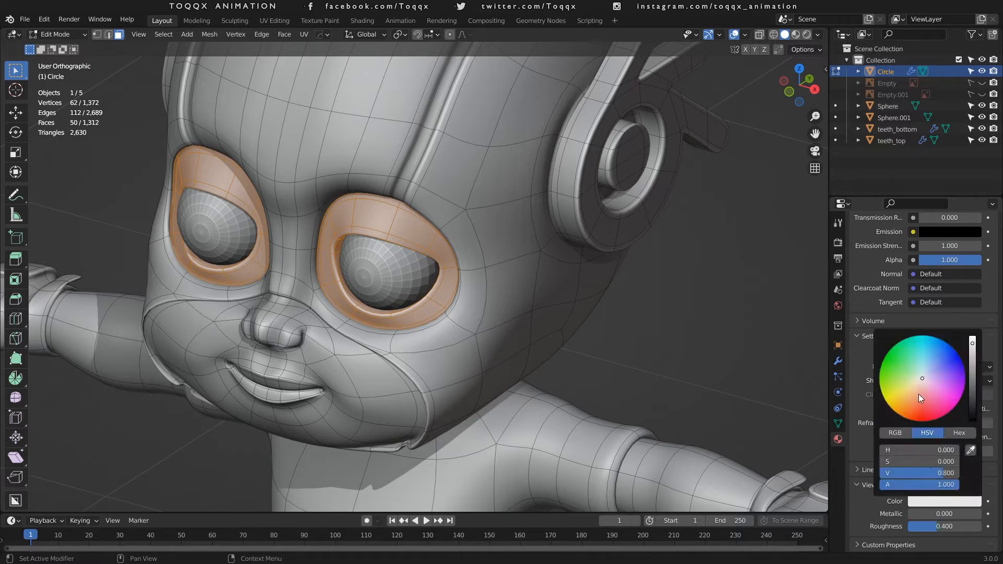
left_click_drag(919, 394, 916, 399)
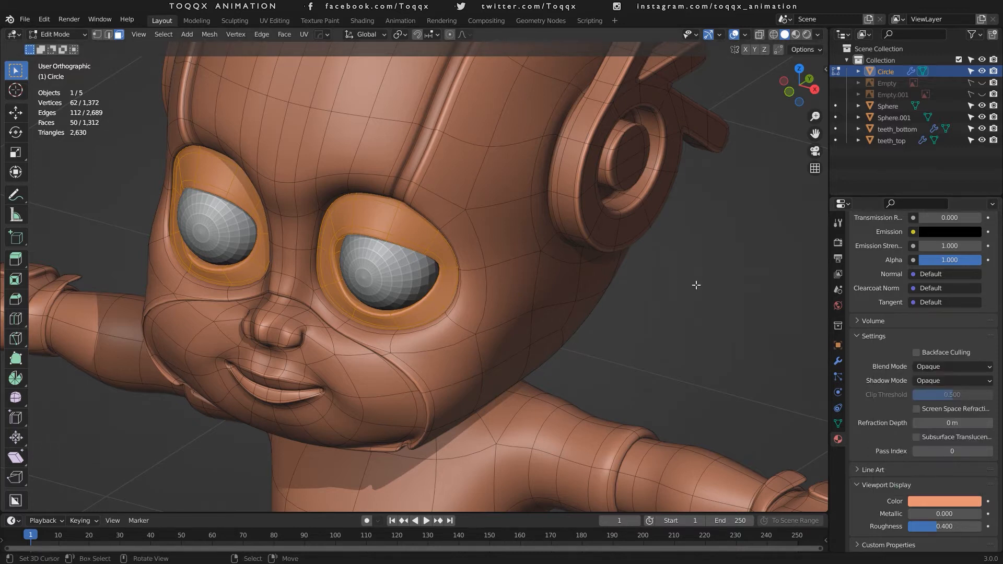
Set the material's viewport display colour to a pale lilac and rename the material "base".
left_click(949, 500)
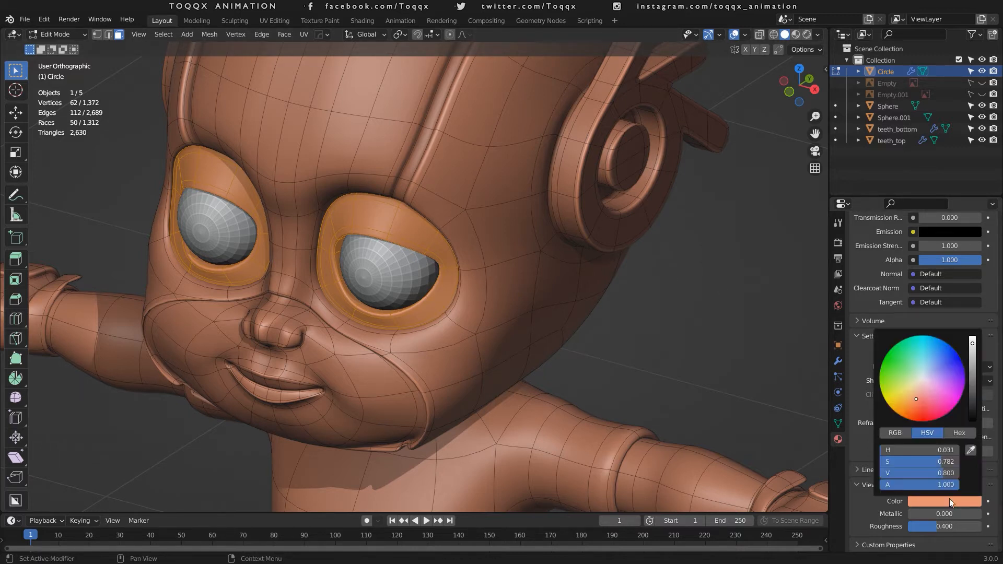
mouse_move(931, 357)
left_mouse_down()
mouse_move(927, 345)
mouse_move(925, 378)
left_mouse_up()
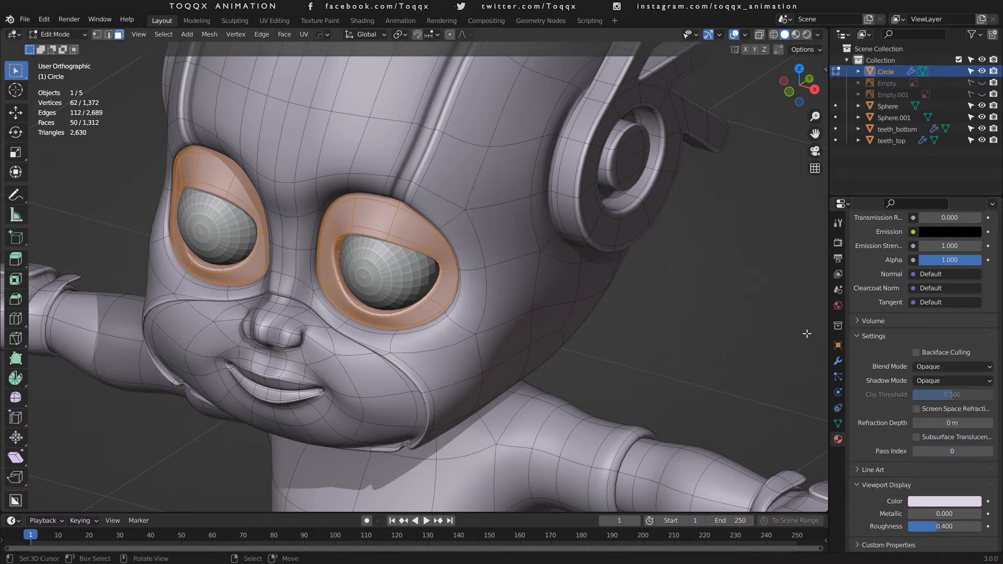
scroll(890, 319, "up", 10)
scroll(891, 319, "up", 12)
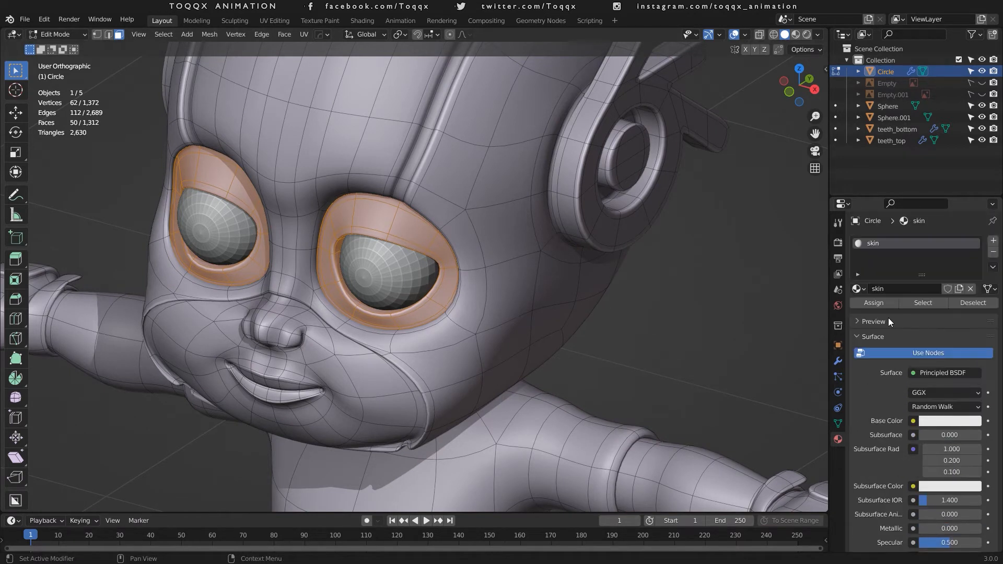
left_click(884, 286)
type("base")
key("Return")
Add a second material slot to the character with a new material named "skin".
left_click(993, 240)
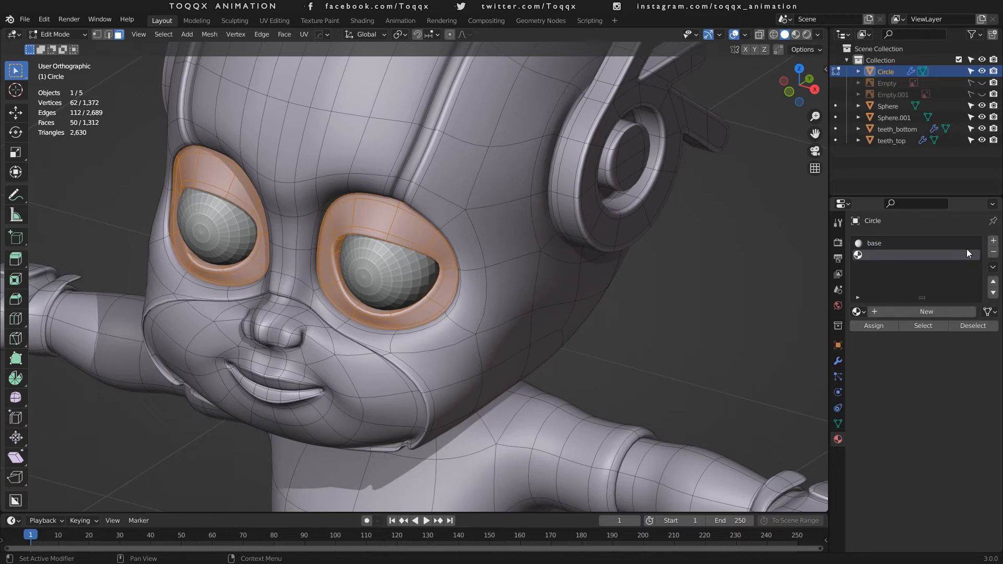
left_click(929, 312)
double_click(892, 312)
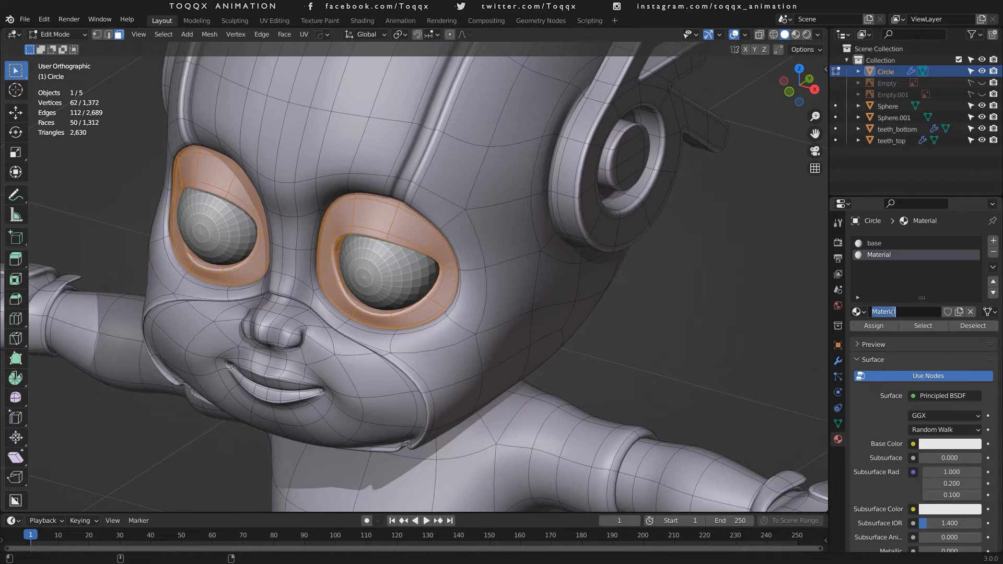
type("skin")
key("Return")
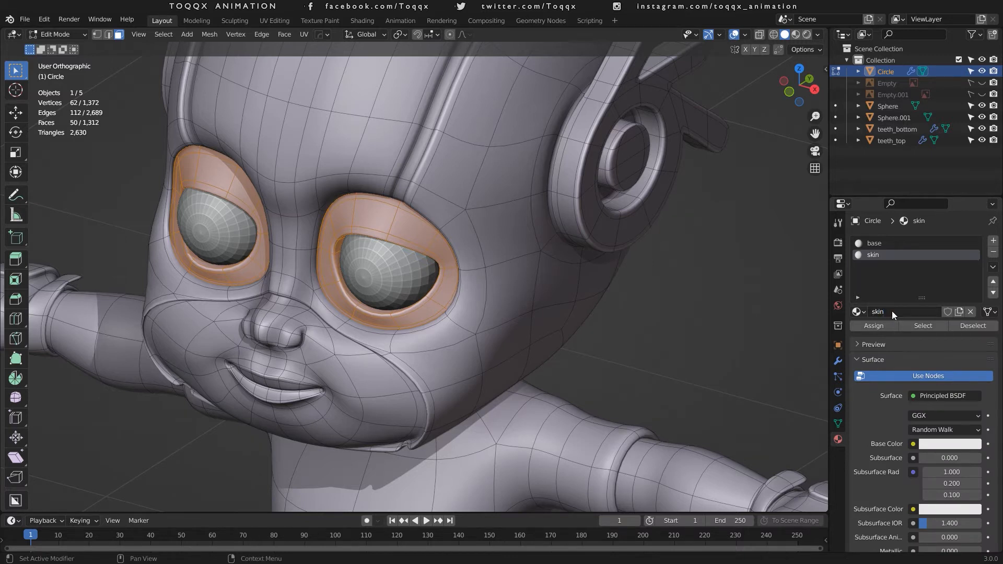
Set the new skin material's viewport display colour to orange with hue 0.035, saturation 0.892 and value 0.800.
scroll(918, 328, "down", 15)
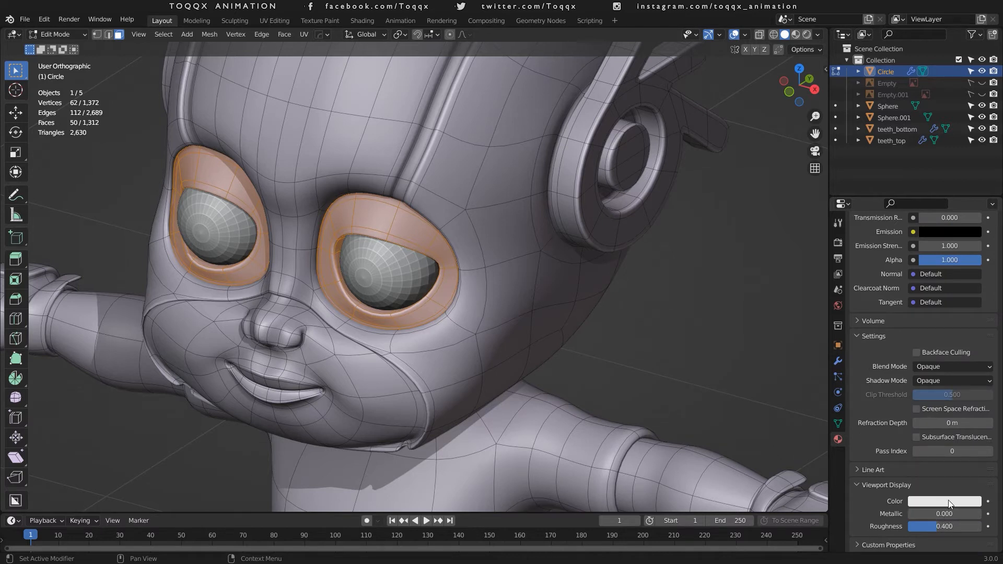
left_click(933, 501)
left_click(912, 397)
left_click_drag(912, 397, 913, 404)
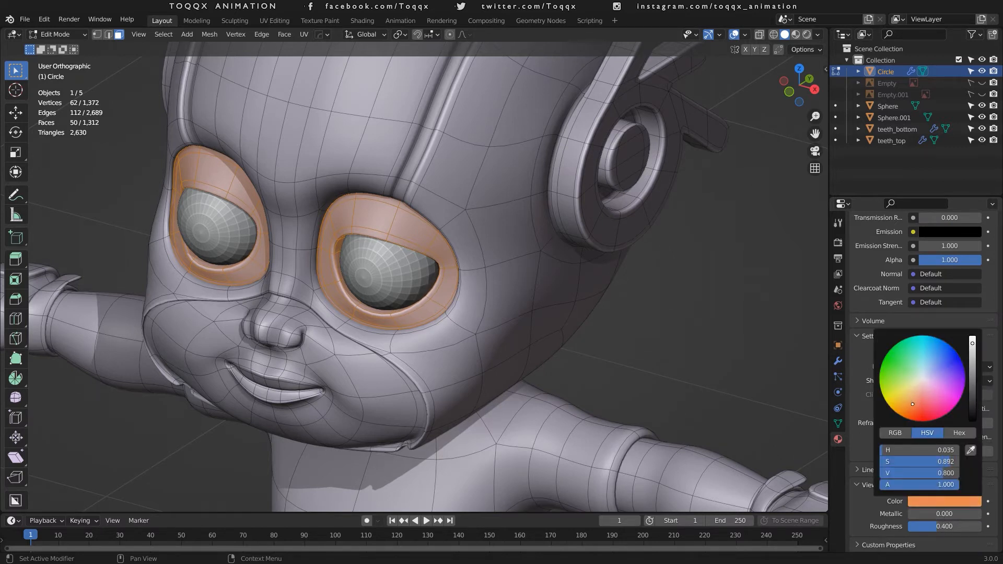
Assign the skin material to the faces around both eyes and clear the selection.
scroll(919, 367, "up", 12)
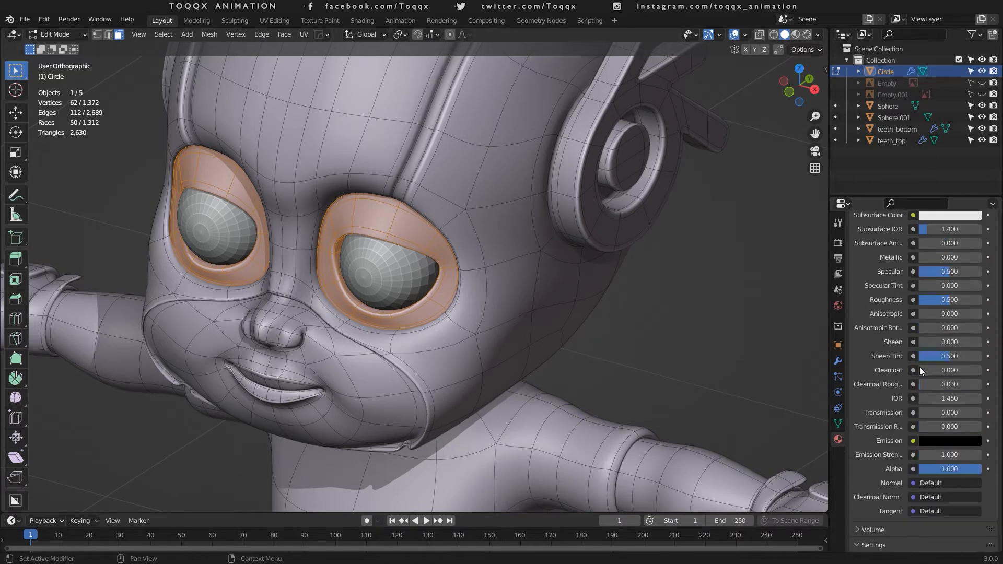
scroll(919, 367, "up", 4)
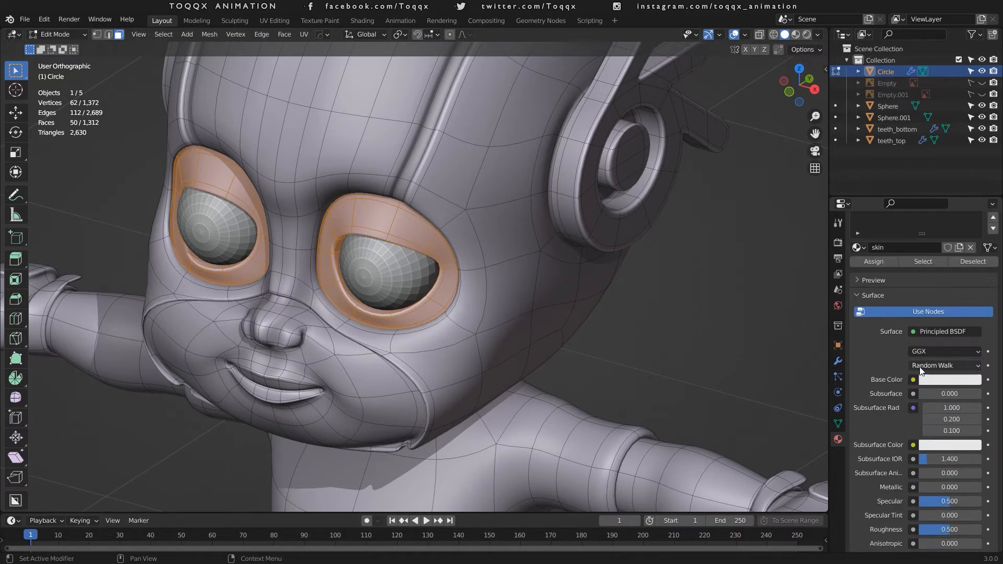
left_click(882, 262)
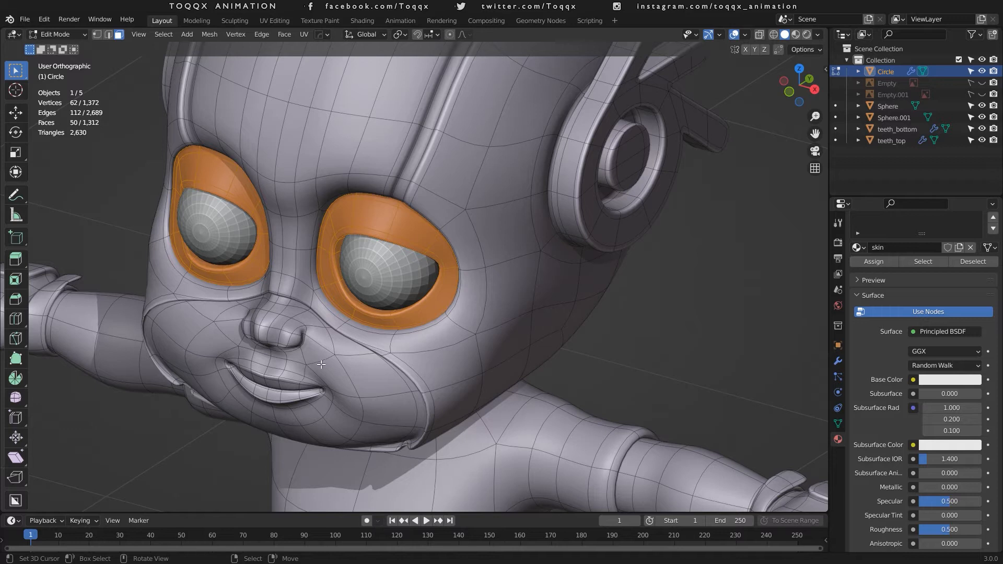
key("alt+a")
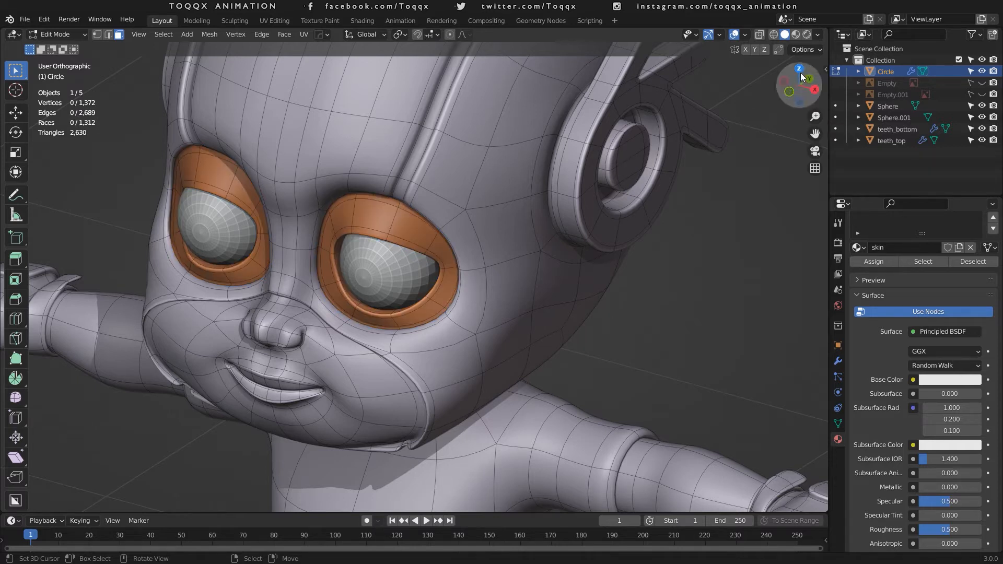
Select the face loops covering the cheeks, chin, mouth surround and lips within the mask opening.
left_click_drag(803, 77, 783, 74)
scroll(435, 309, "up", 8)
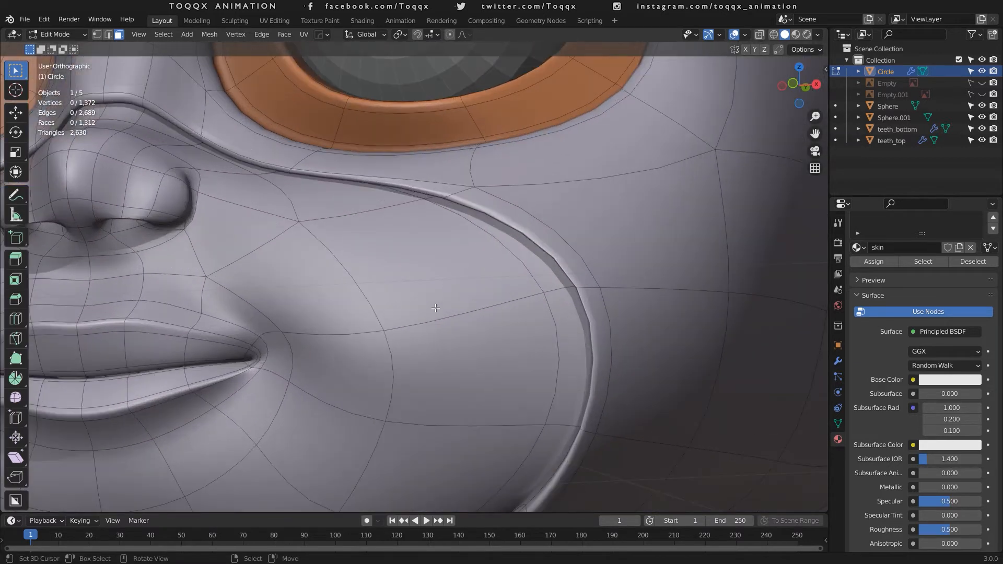
left_click(559, 287, "alt")
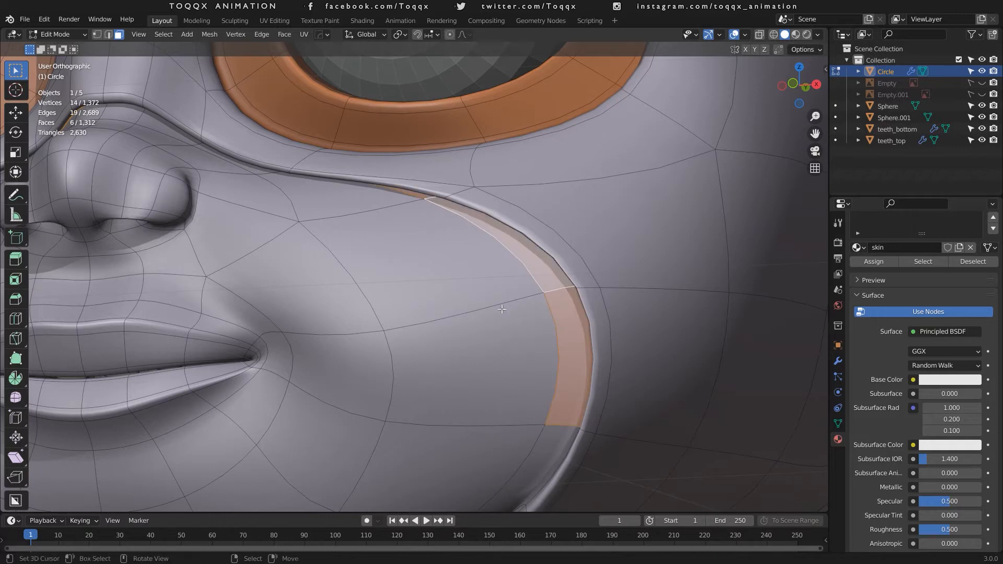
scroll(499, 308, "down", 3)
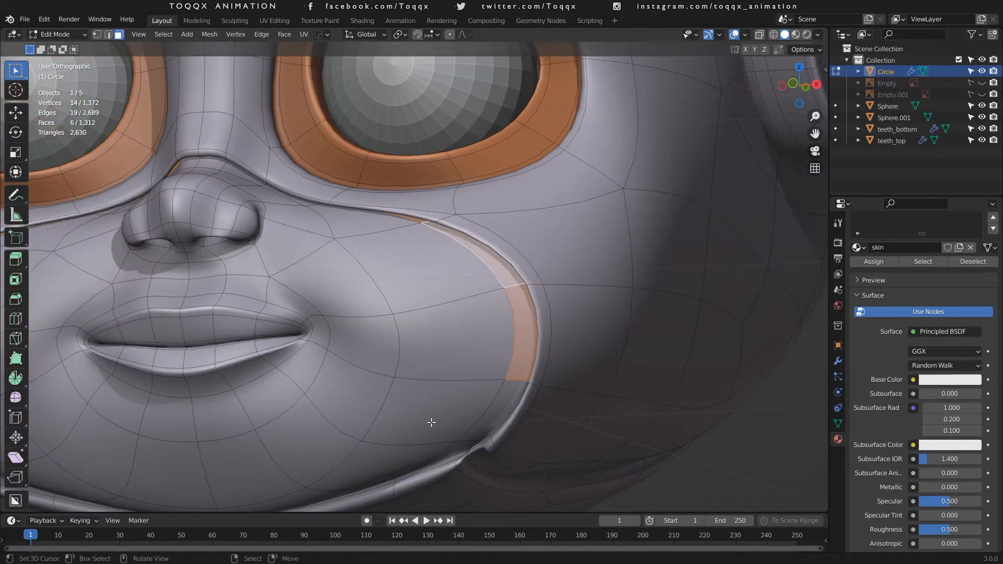
left_click(447, 302, "alt+shift")
left_click(347, 316, "alt+shift")
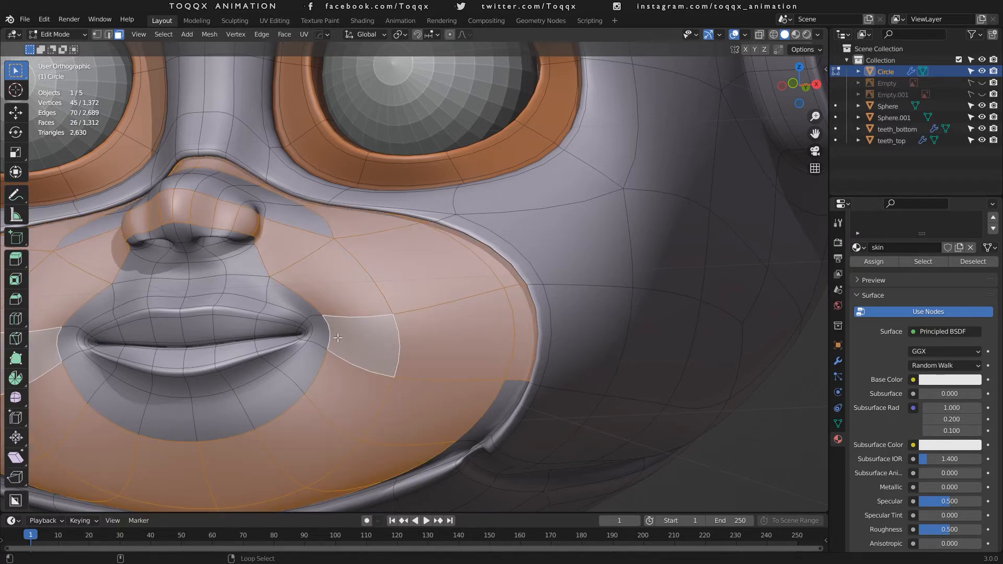
left_click(290, 383, "alt+shift")
left_click(264, 361, "alt+shift")
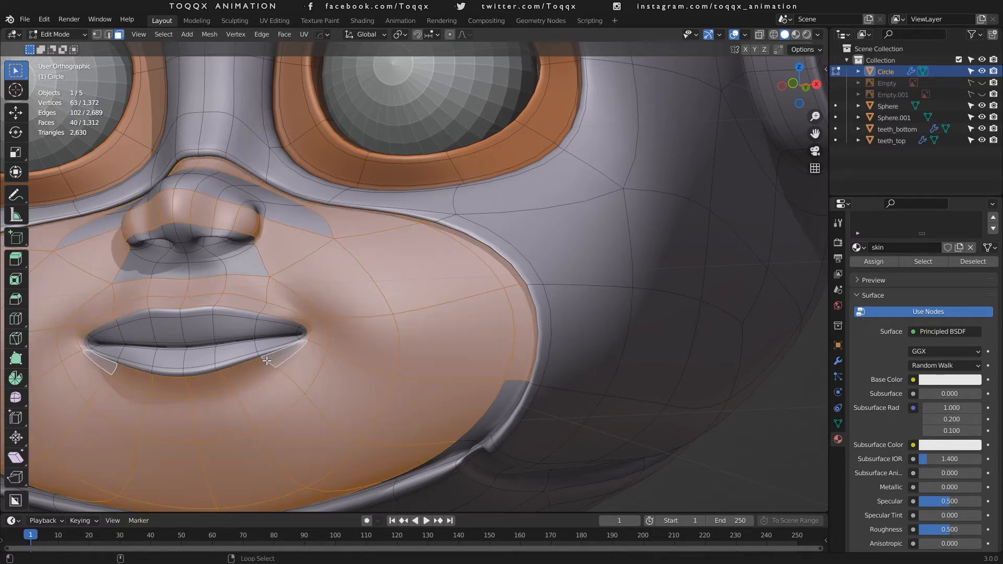
left_click(256, 346, "alt+shift")
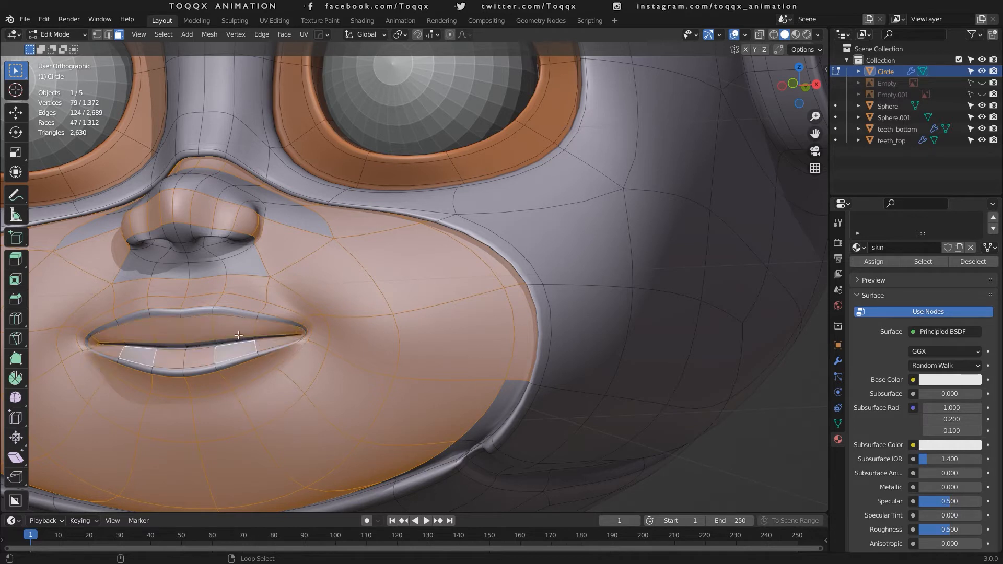
Add the remaining faces at the jaw corners and the unselected face loops on and under the nose to the selection.
scroll(293, 329, "down", 3)
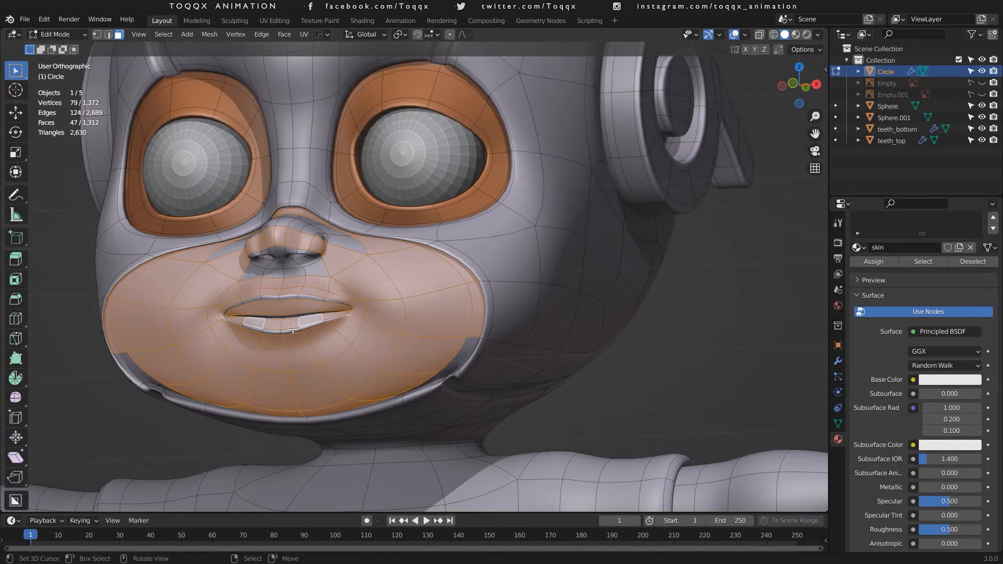
left_click(462, 350, "alt+shift")
left_click(439, 376, "alt+shift")
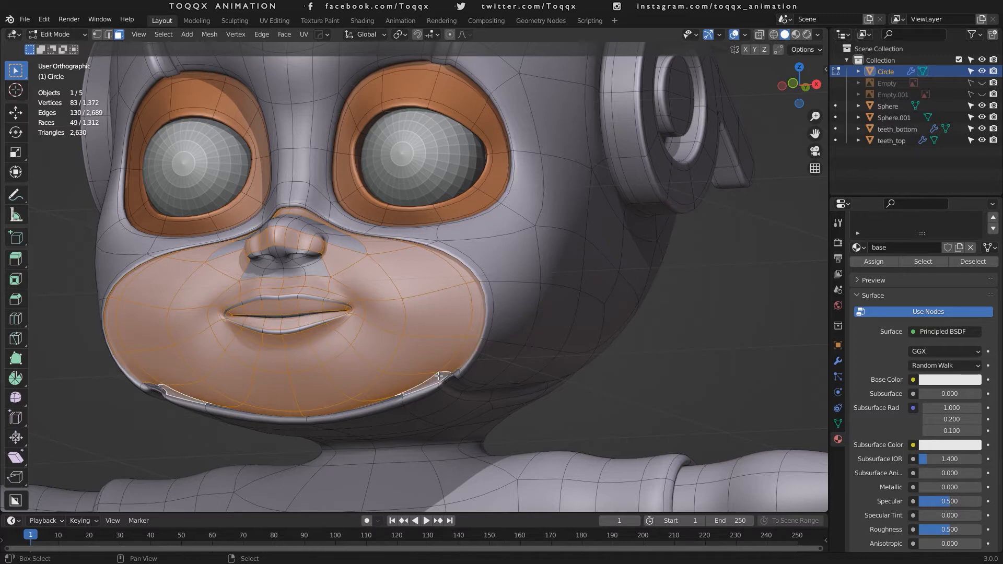
scroll(344, 244, "up", 3)
scroll(343, 244, "down", 1)
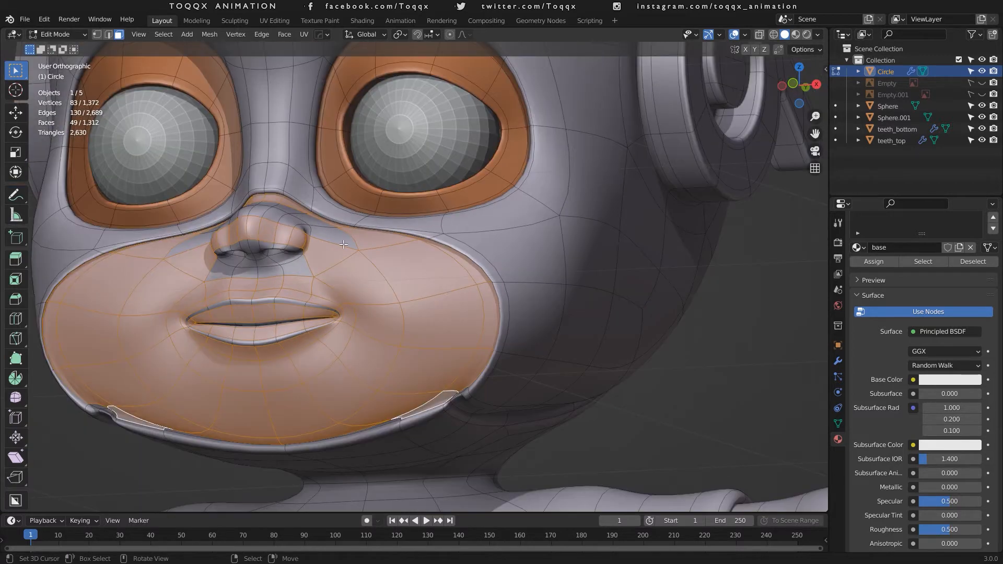
left_click(271, 212, "alt+shift")
left_click(253, 250, "alt+shift")
Turn on X-ray display and add the faces inside both nostrils to the selection.
key("alt+z")
scroll(212, 217, "up", 4)
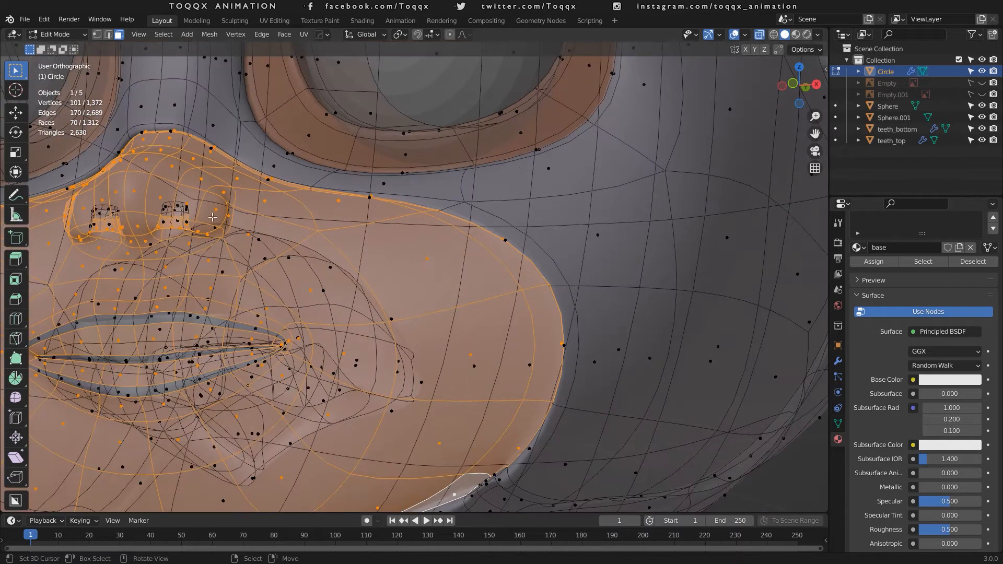
left_click_drag(159, 199, 191, 230, "shift")
Add the inner lip face loop and the missing face along the chin edge to the selection.
left_click(106, 359, "alt+shift")
left_click(106, 359, "alt+shift")
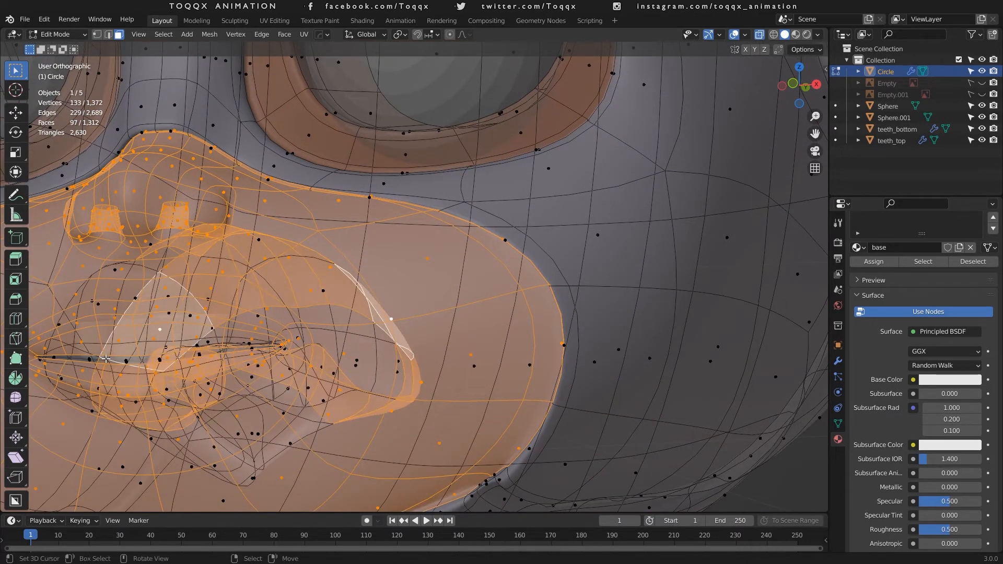
left_click(106, 359, "alt+shift")
scroll(106, 358, "up", 5)
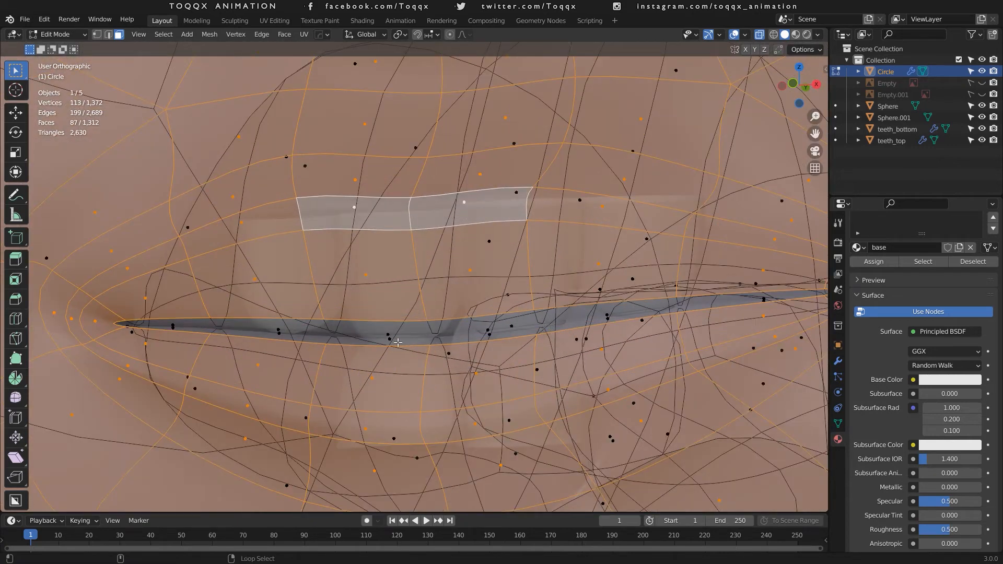
scroll(397, 342, "down", 6)
middle_click_drag(398, 342, 486, 335)
left_click(120, 340, "alt+shift")
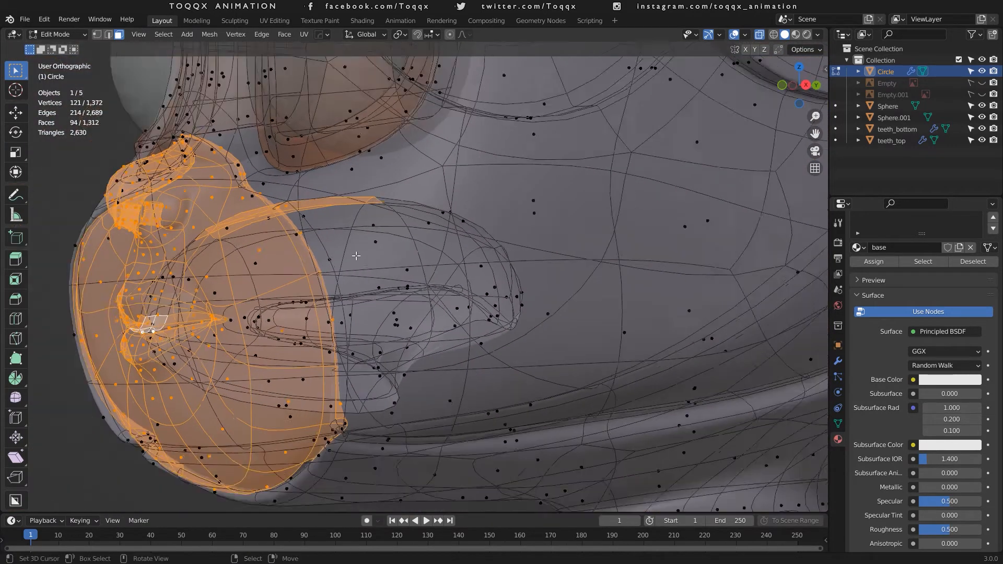
scroll(346, 406, "up", 4)
left_click(346, 406, "shift")
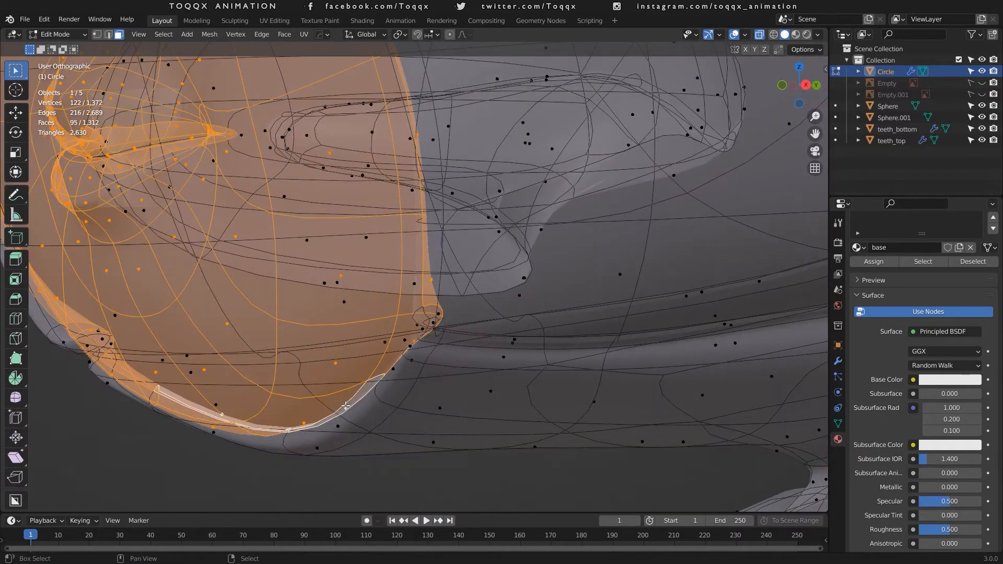
Deselect the stray strip of faces inside the mouth cavity with Circle Select in the right orthographic view.
scroll(346, 405, "down", 5)
middle_click_drag(346, 406, 363, 168, "alt")
key("c")
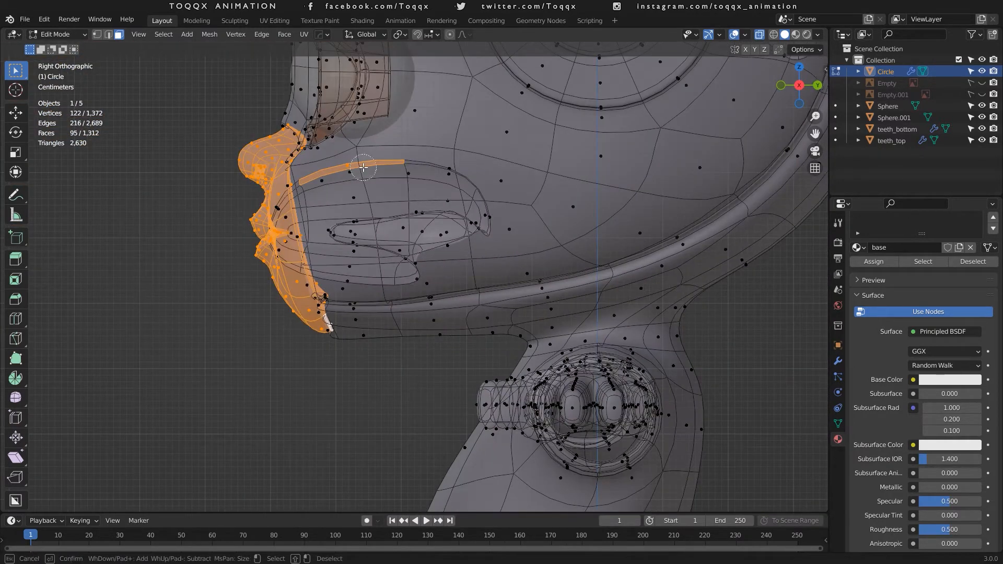
left_click_drag(363, 167, 347, 164, "shift")
right_click(346, 164)
Assign the skin material to the selected lower face, turn off X-ray and clear the selection in front view.
left_click_drag(921, 233, 921, 298)
left_click(873, 255)
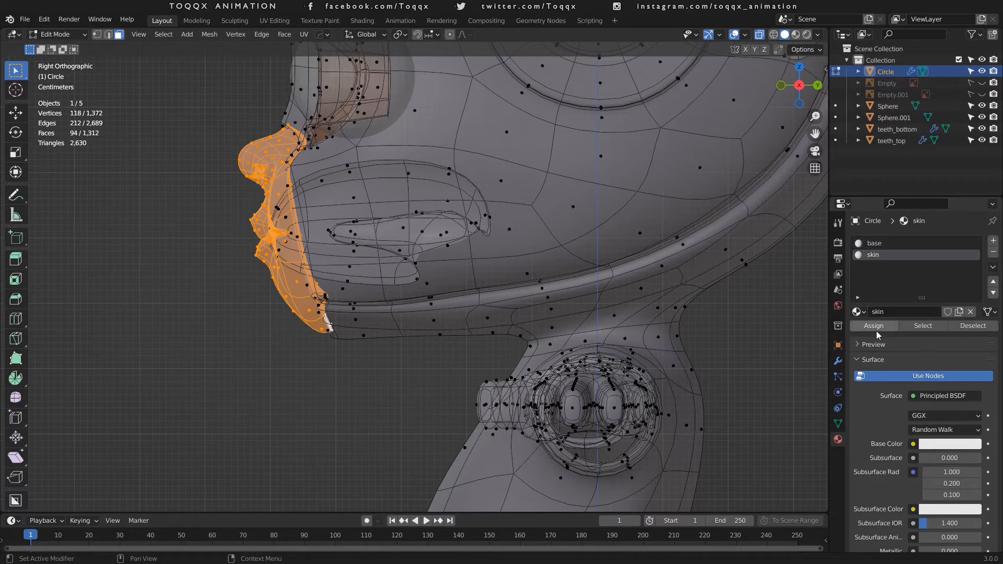
left_click(874, 325)
key("alt+z")
key("KP_1")
key("alt+a")
Select the narrow face loops in the cap's two grooves and the small notch face at the jaw corner.
scroll(667, 225, "up", 6)
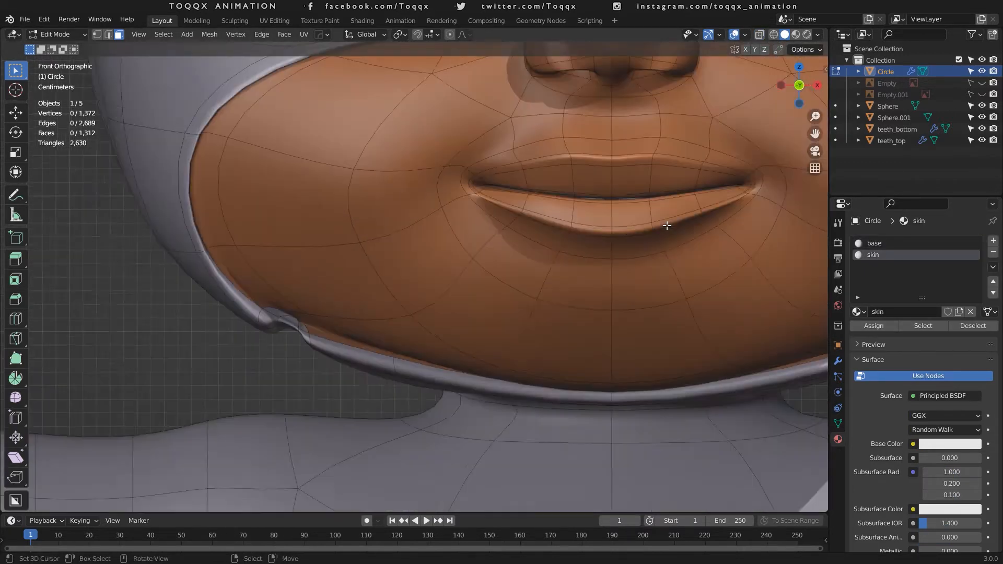
scroll(667, 225, "down", 6)
scroll(667, 225, "down", 2)
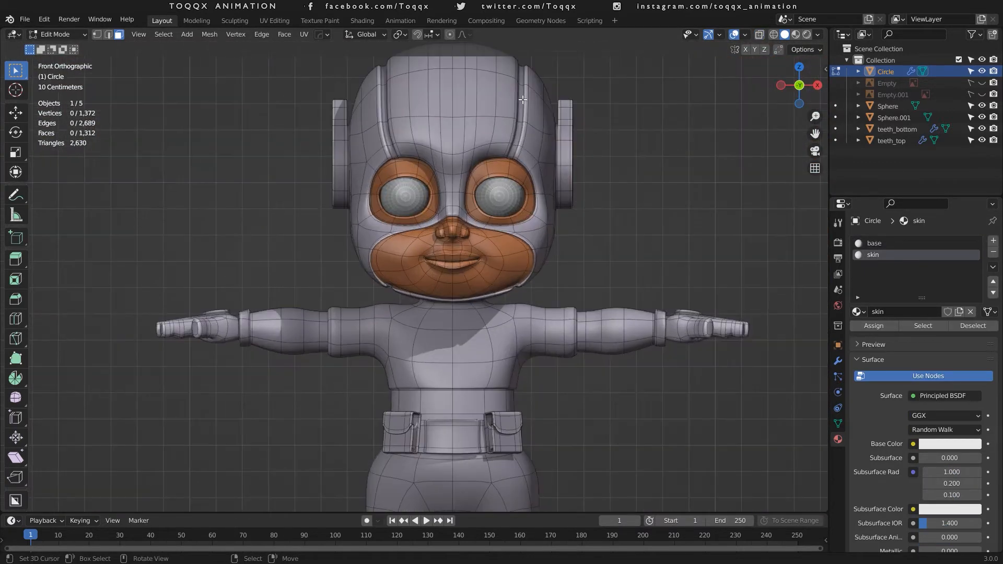
right_click(382, 122, "alt")
right_click(382, 123, "alt")
scroll(499, 190, "up", 5)
scroll(499, 190, "up", 4)
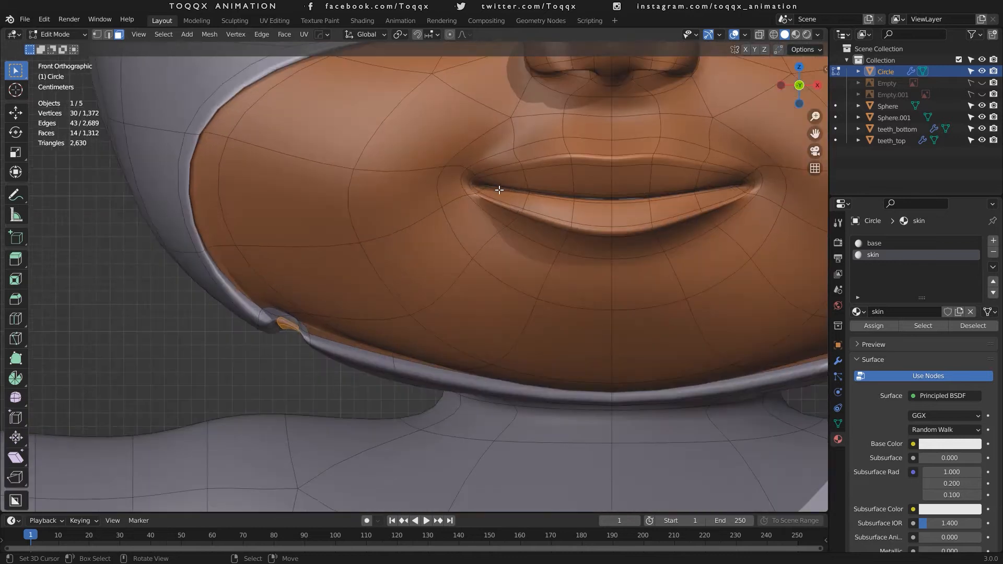
right_click(290, 321, "shift")
scroll(353, 250, "down", 7)
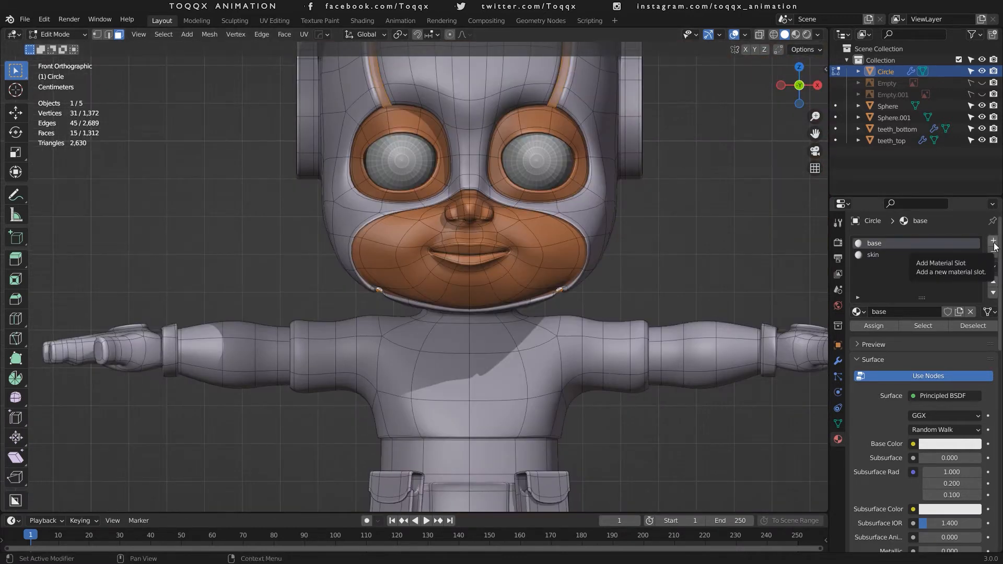
Add a material slot with a new material named "cap_wedge".
left_click(993, 243)
left_click(909, 311)
double_click(908, 311)
type("cap_metal")
key("Return")
Set the cap_wedge material's viewport display colour to golden yellow and assign it to the selected groove faces.
scroll(988, 377, "down", 9)
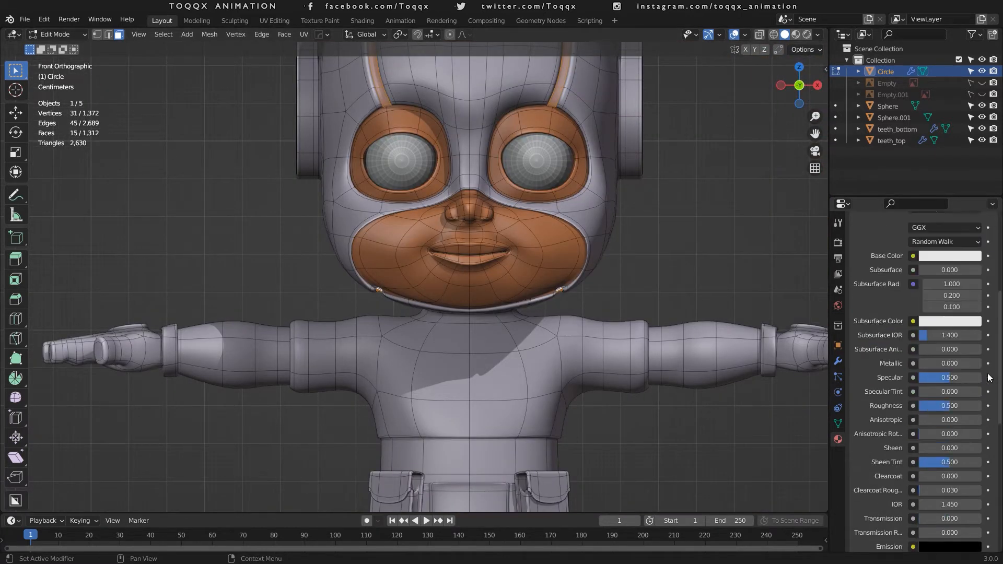
scroll(987, 377, "down", 12)
left_click(935, 501)
scroll(939, 275, "up", 20)
left_click(883, 282)
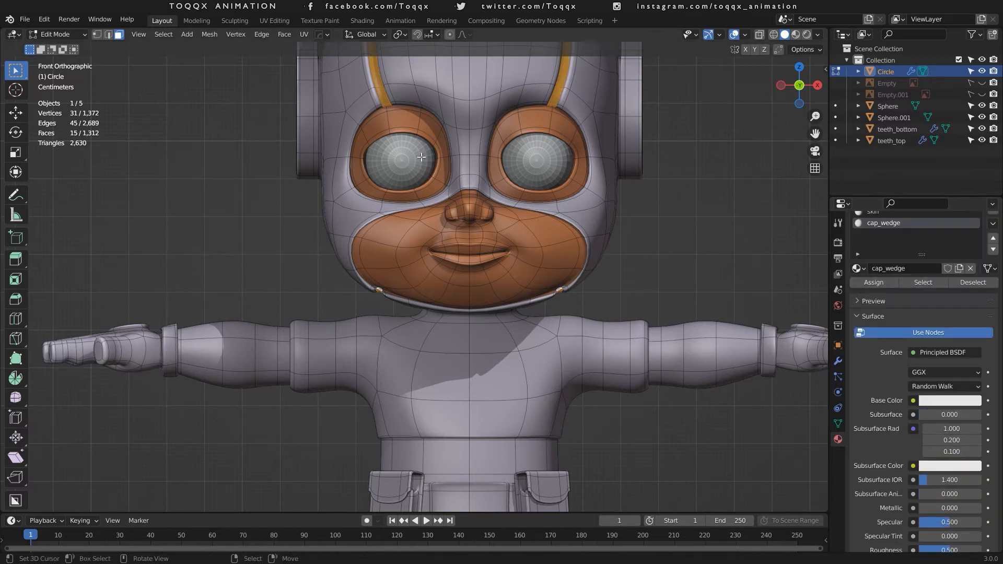
Clear the selection and select all faces of the round disc in the centre of the ear piece.
left_click_drag(815, 134, 700, 345)
key("alt+a")
scroll(698, 264, "up", 1)
left_click_drag(800, 86, 740, 86)
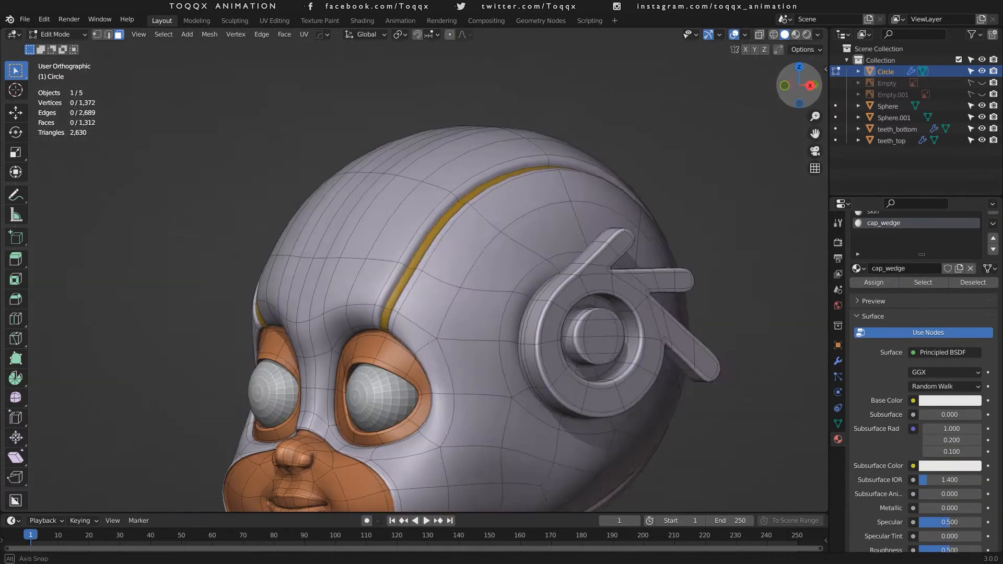
scroll(753, 323, "up", 3)
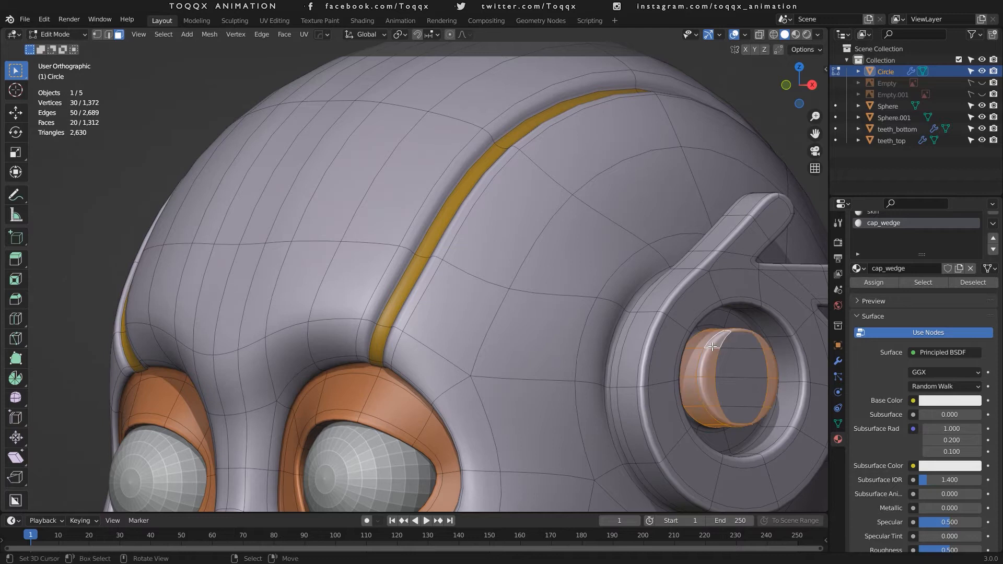
key("1")
key("3")
scroll(712, 347, "down", 3)
scroll(951, 303, "up", 3)
Add a "blue_ear" material with a blue viewport display colour, hue 0.633 and saturation 0.955, and assign it to the selected ear disc.
left_click(993, 241)
left_click(912, 314)
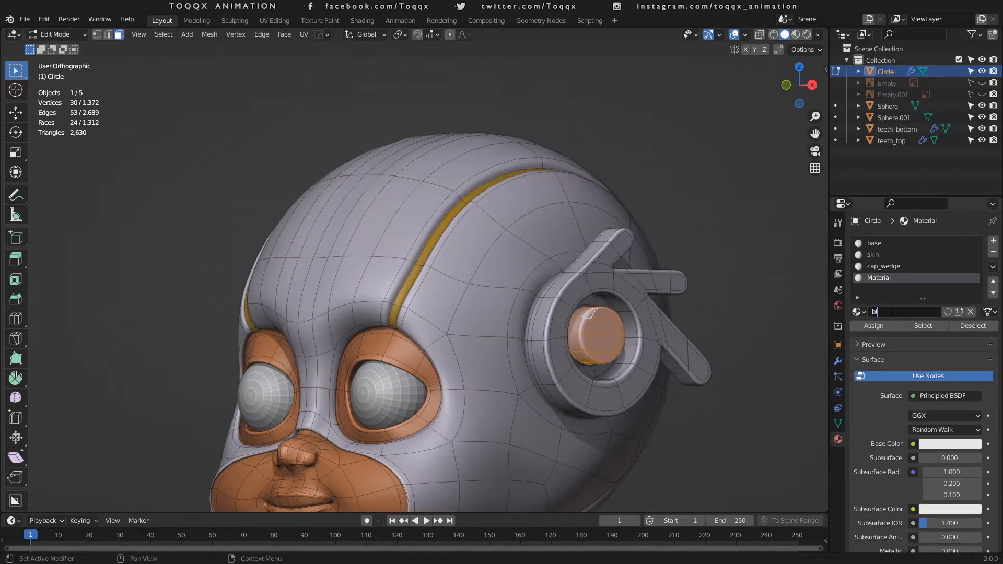
scroll(933, 355, "down", 15)
left_click(941, 501)
left_click(949, 358)
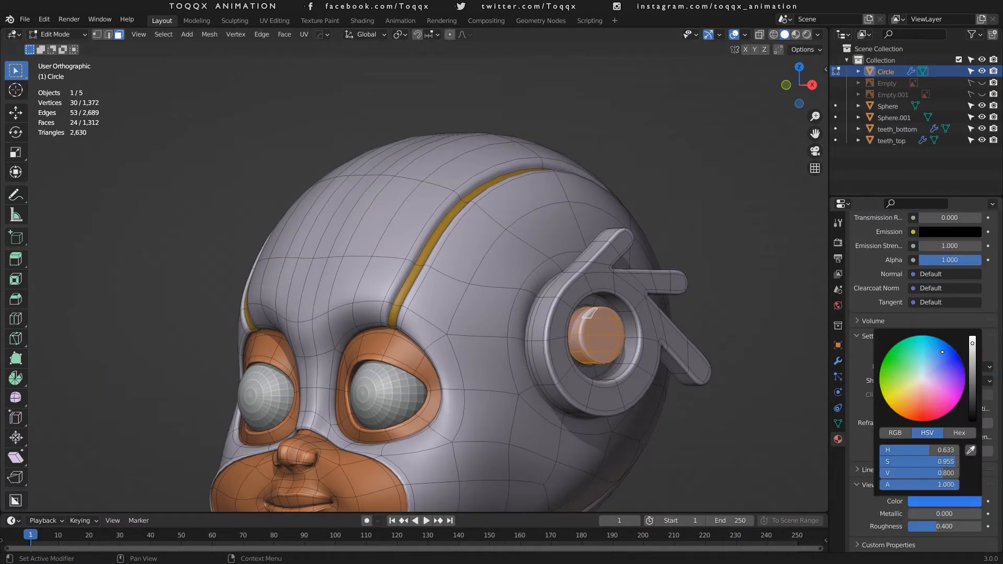
left_click_drag(972, 355, 972, 337)
left_click_drag(1000, 419, 1000, 220)
left_click(874, 326)
Select the outer rim, edge and inner ring face loops of the ear piece around the blue disc.
scroll(625, 312, "up", 3)
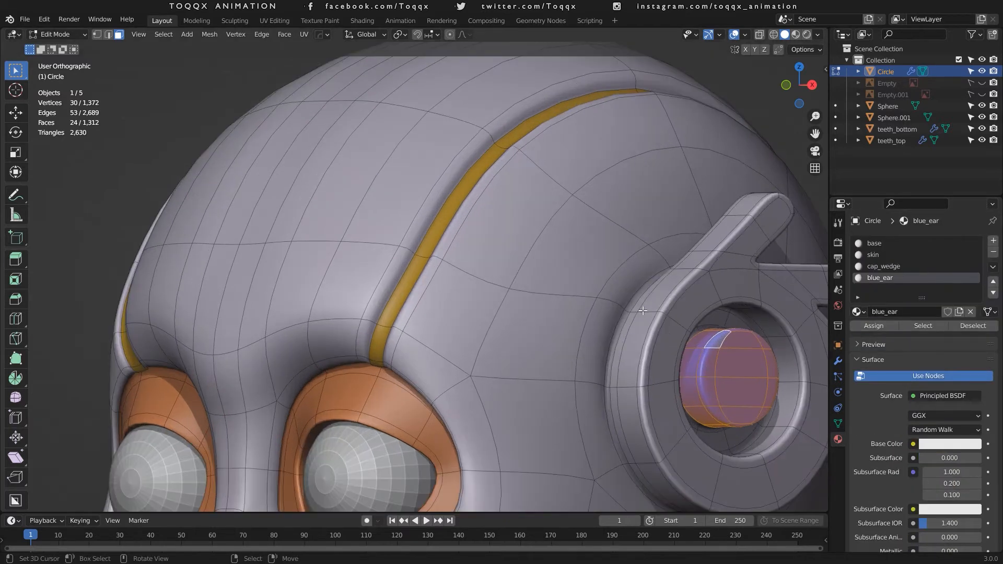
left_click(643, 311, "alt")
left_click(662, 315, "alt+shift")
left_click(691, 330, "alt+shift")
key("ctrl+z")
left_click(721, 304, "alt+shift")
left_click(777, 335, "alt+shift")
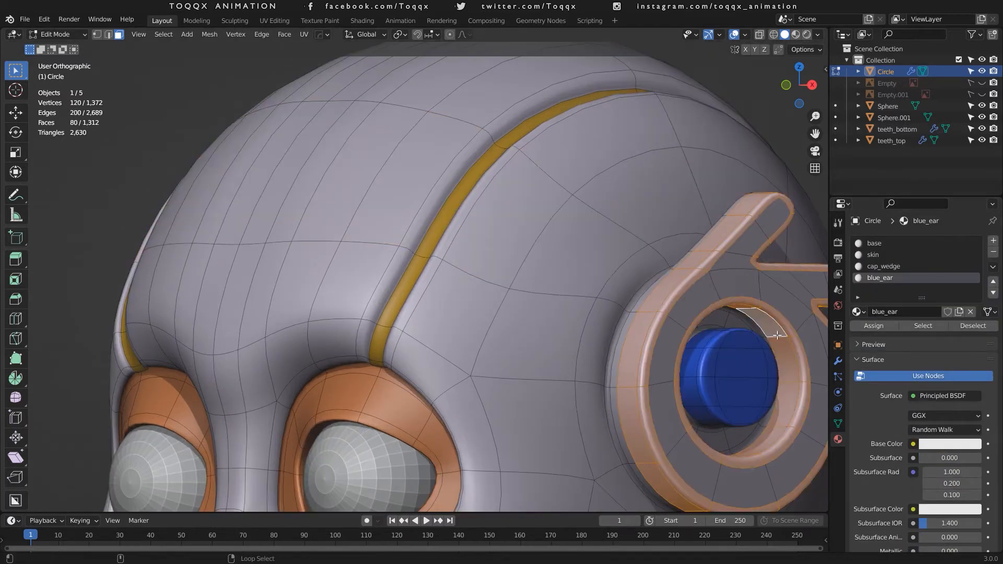
Add the remaining side faces of the ear piece's prongs and all of its front faces to the selection.
left_click_drag(801, 85, 833, 133)
left_click(518, 170, "alt+shift")
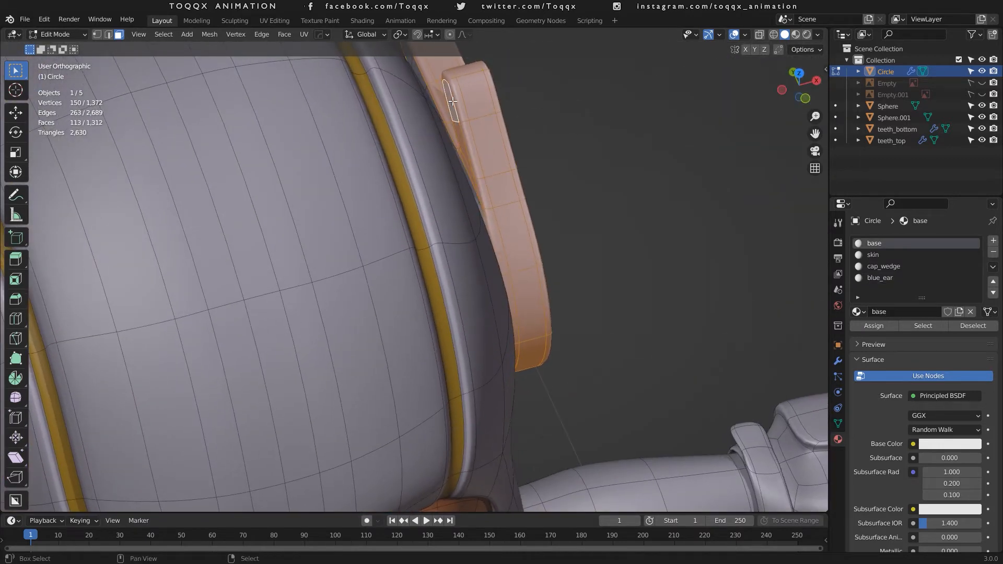
left_click_drag(799, 85, 807, 104)
middle_click_drag(509, 58, 548, 156, "shift")
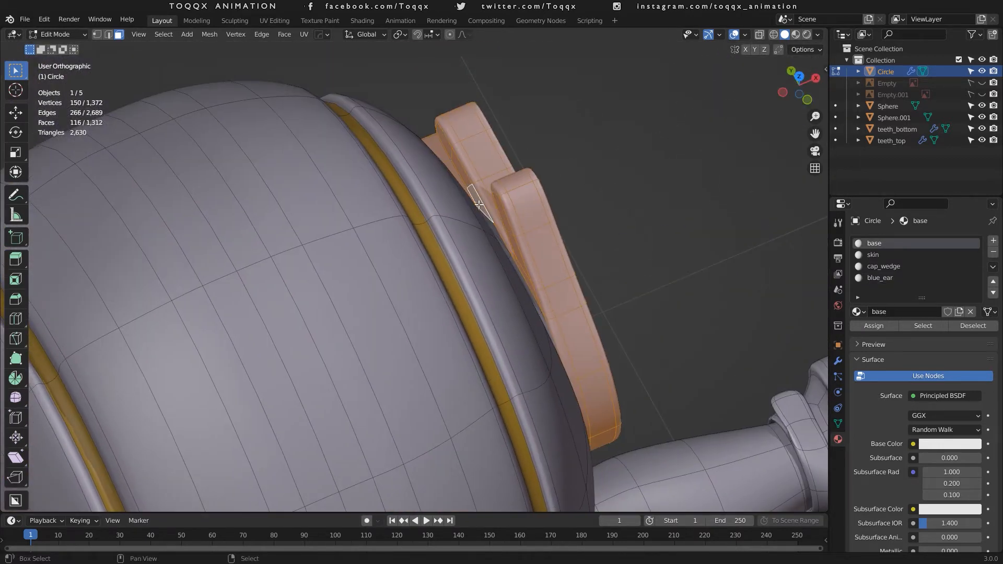
left_click_drag(799, 85, 972, 32)
scroll(270, 431, "up", 1)
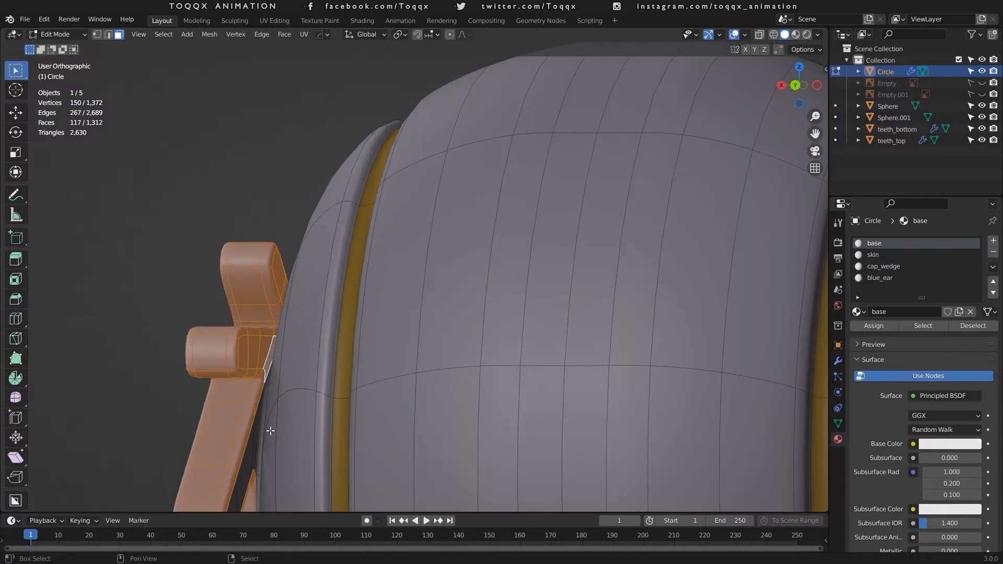
scroll(272, 422, "down", 1)
left_click(265, 466, "shift")
left_click_drag(801, 86, 900, 78)
scroll(453, 261, "down", 4)
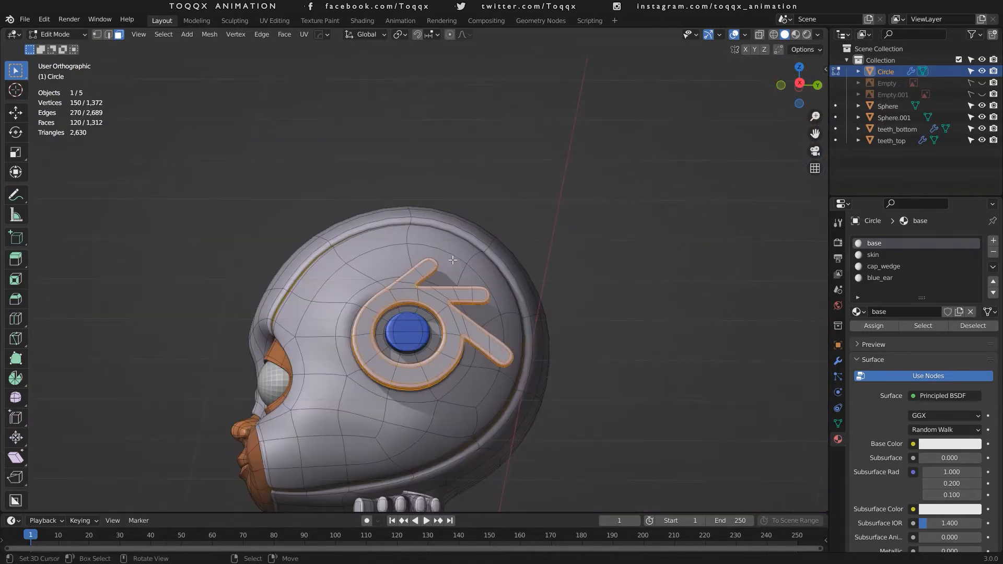
key("3")
scroll(453, 261, "up", 5)
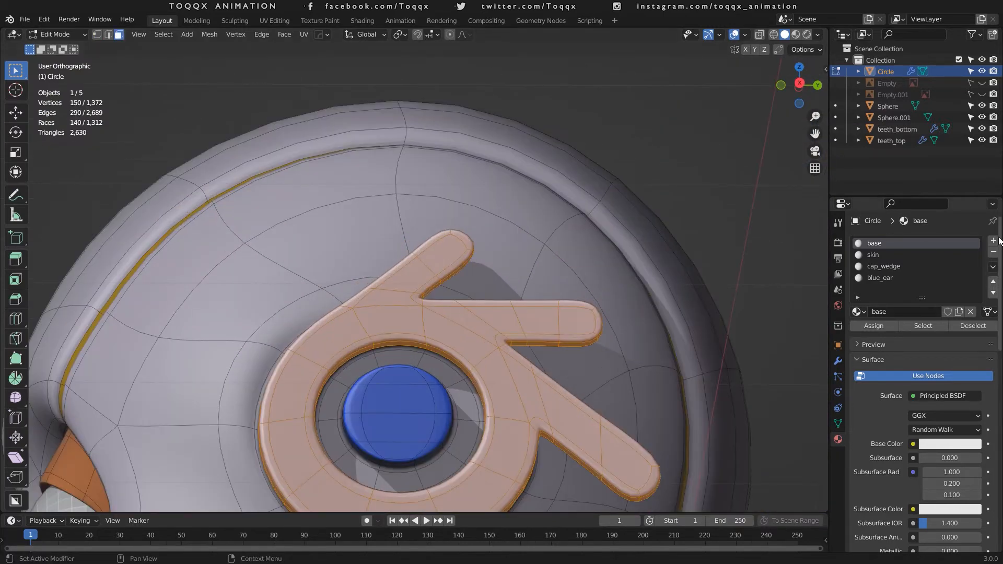
Add an "orange_ear" material with an orange viewport display colour and assign it to the selected ear piece faces.
left_click(994, 241)
left_click(907, 314)
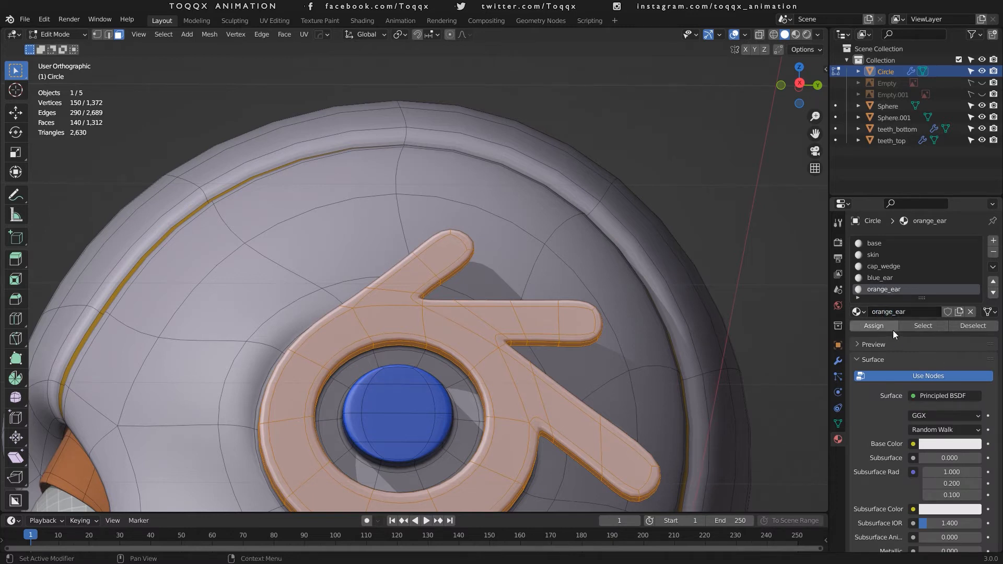
scroll(962, 338, "down", 15)
left_click(944, 501)
left_click_drag(935, 400, 941, 415)
scroll(528, 293, "down", 6)
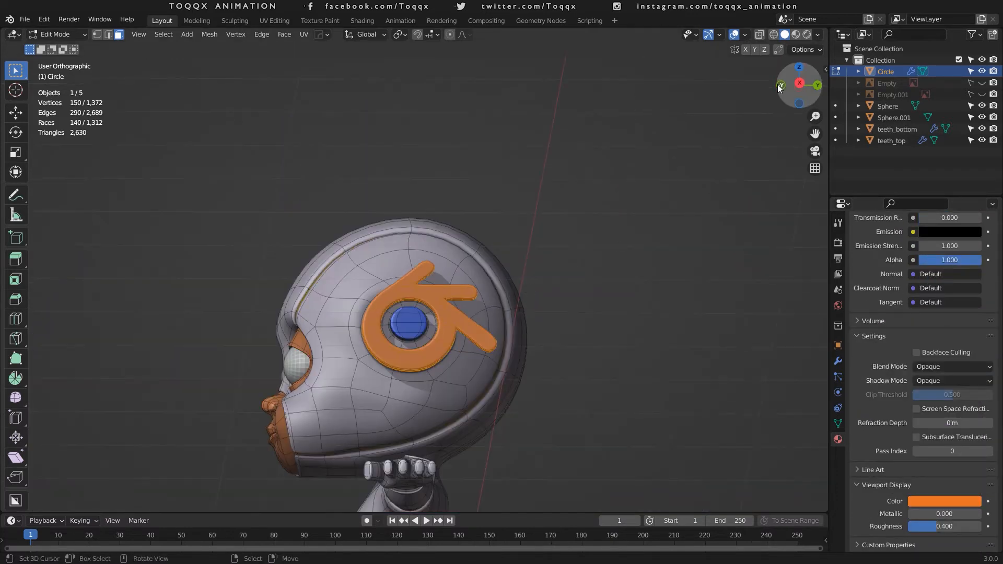
Leave Edit Mode and examine the orange ear piece from the front and the side of the head.
left_click_drag(779, 87, 860, 142)
scroll(442, 323, "up", 6)
left_click_drag(797, 88, 827, 11)
key("KP_1")
scroll(687, 272, "down", 6)
scroll(687, 273, "up", 6)
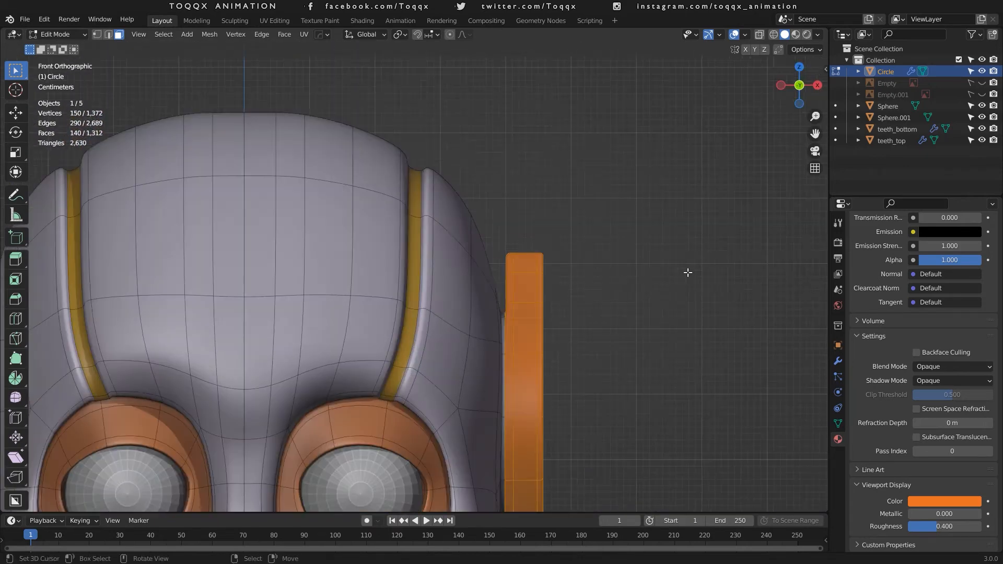
key("Tab")
left_click_drag(799, 85, 841, 118)
left_click_drag(742, 86, 709, 72)
scroll(599, 315, "up", 4)
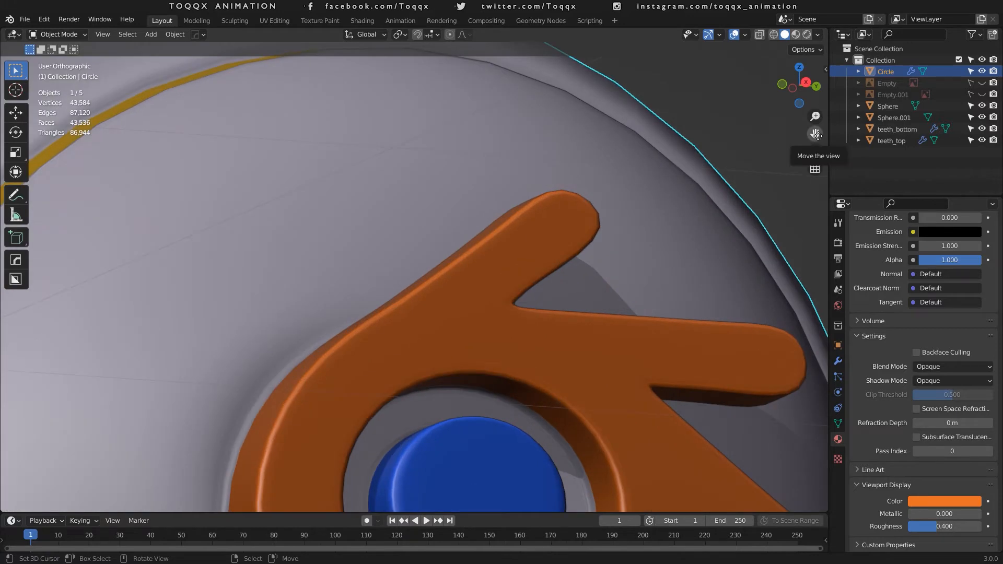
In Edit Mode, select the recessed ring of faces between the blue disc and the orange ear piece.
left_click_drag(815, 134, 805, 1)
key("Tab")
left_click(569, 342, "alt")
left_click(359, 276, "alt+shift")
key("1")
key("3")
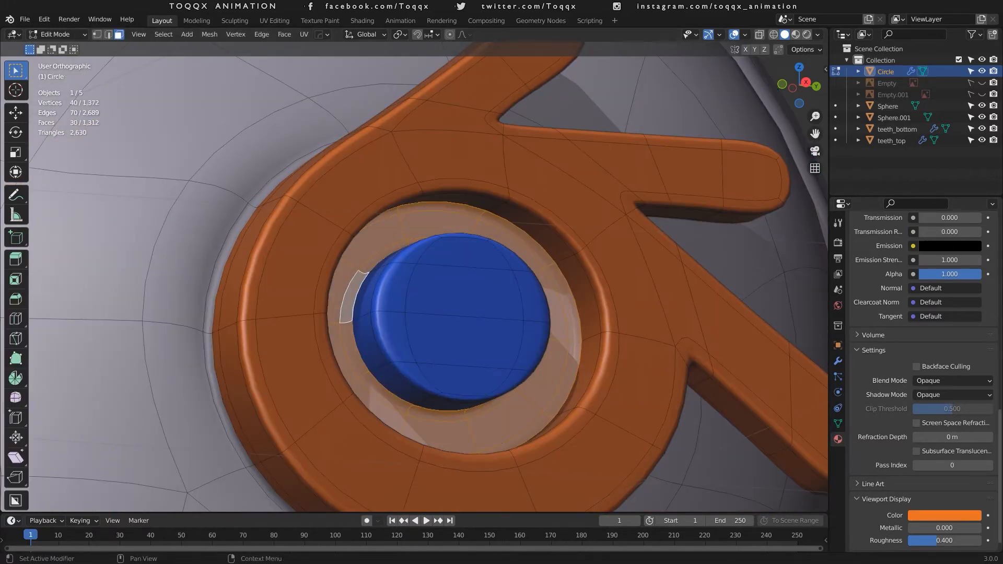
Add a "silver_ear" material with a dark grey viewport display colour and assign it to the selected ring faces.
left_click_drag(999, 444, 994, 235)
left_click(993, 240)
left_click(888, 311)
left_click(885, 311)
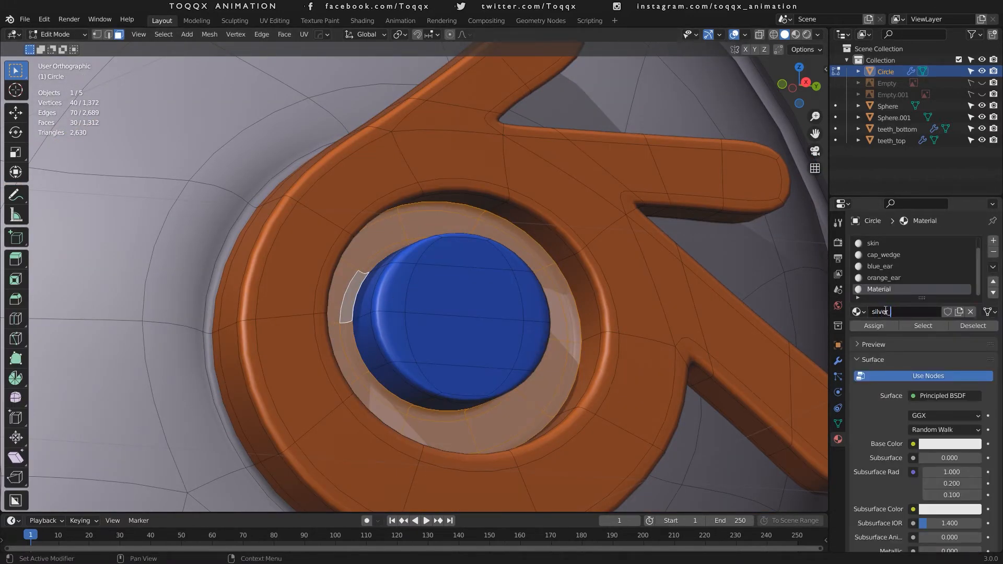
scroll(914, 407, "down", 15)
left_click(934, 500)
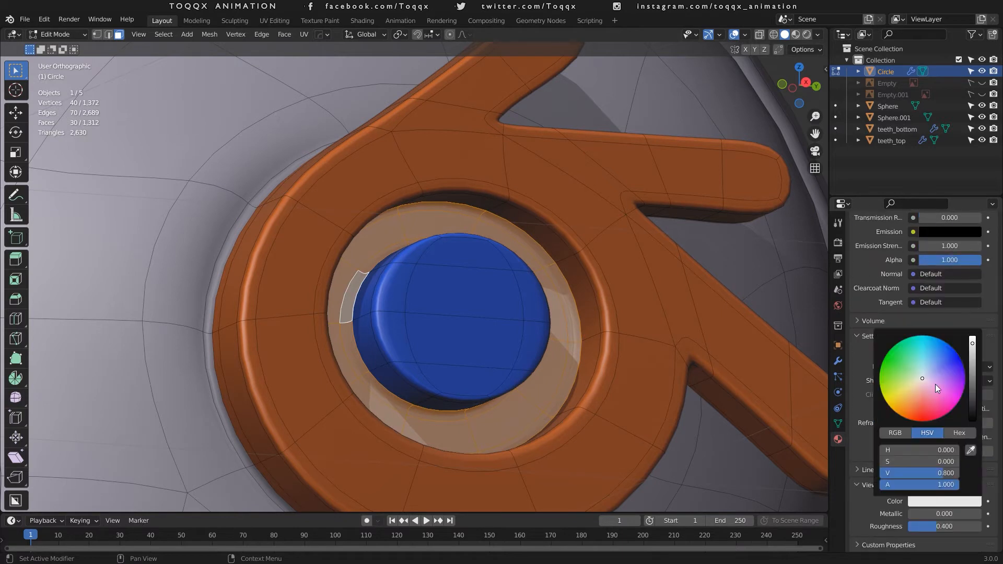
left_click_drag(972, 387, 972, 408)
right_click(760, 265)
Examine the coloured ears, cap grooves and face on the whole head from the side and the front.
scroll(462, 331, "down", 10)
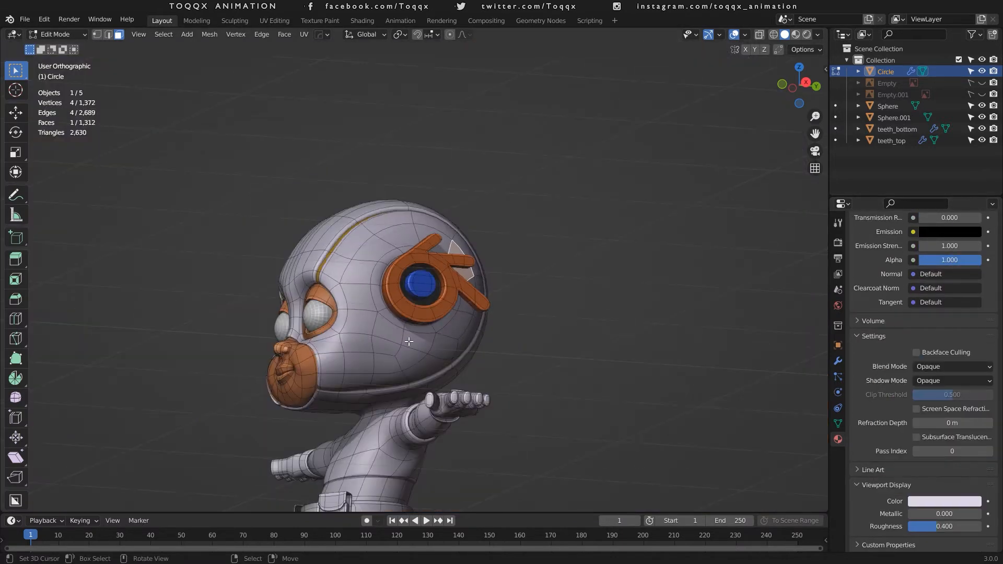
scroll(411, 385, "up", 2)
scroll(410, 386, "down", 3)
left_click_drag(801, 98, 891, 93)
scroll(387, 451, "up", 3)
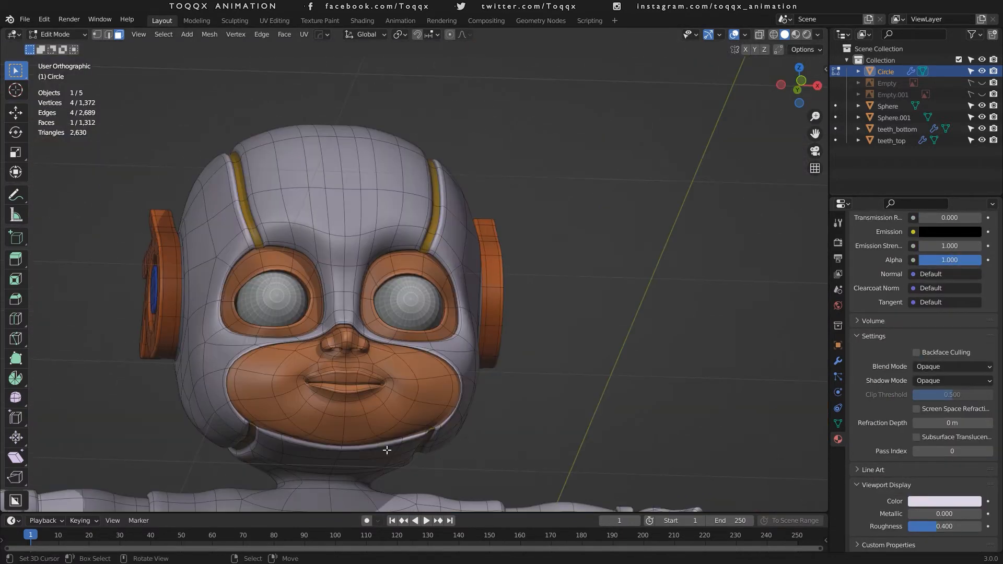
key("KP_1")
scroll(539, 284, "down", 5)
Select the top and outer face loops of the cuffs on both boots.
left_click_drag(815, 133, 870, 1)
scroll(776, 174, "up", 2)
left_click_drag(815, 134, 829, 1)
scroll(573, 362, "up", 1)
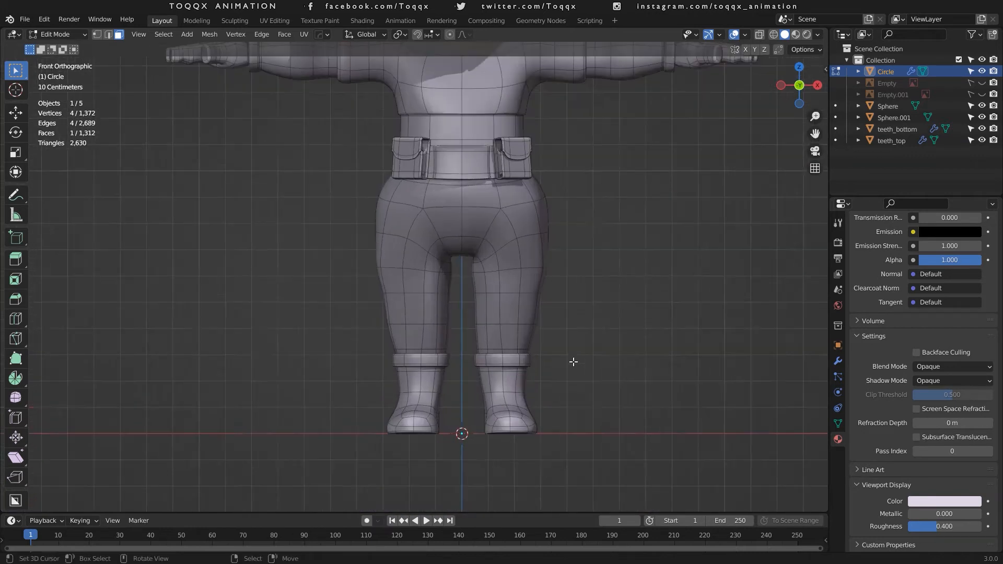
scroll(574, 362, "up", 1)
key("ctrl+z")
scroll(538, 383, "up", 2)
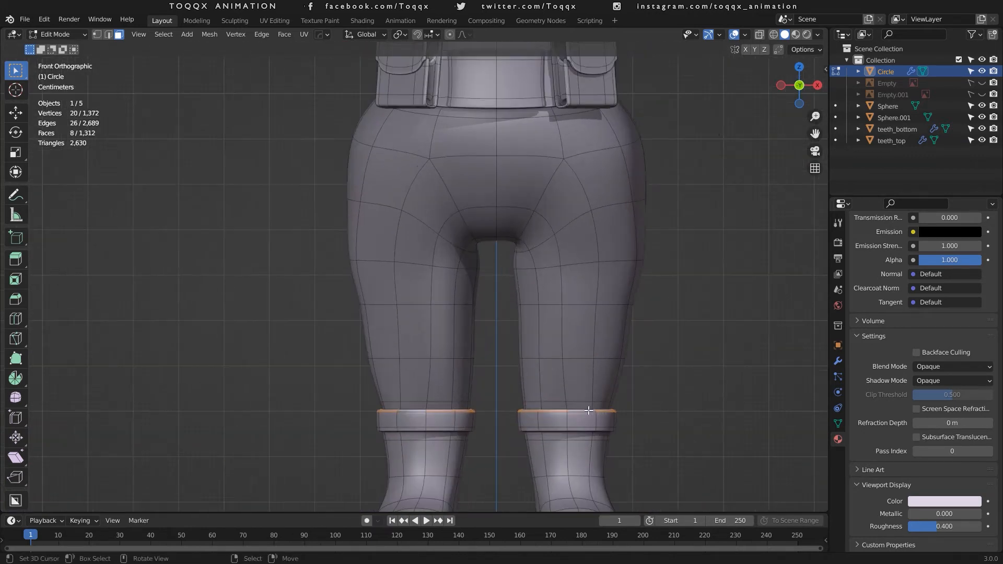
scroll(537, 382, "up", 4)
middle_click_drag(537, 383, 308, 47, "shift")
scroll(580, 230, "up", 1)
left_click(593, 214, "alt+shift")
right_click(590, 229, "alt+shift")
middle_click_drag(590, 230, 588, 281)
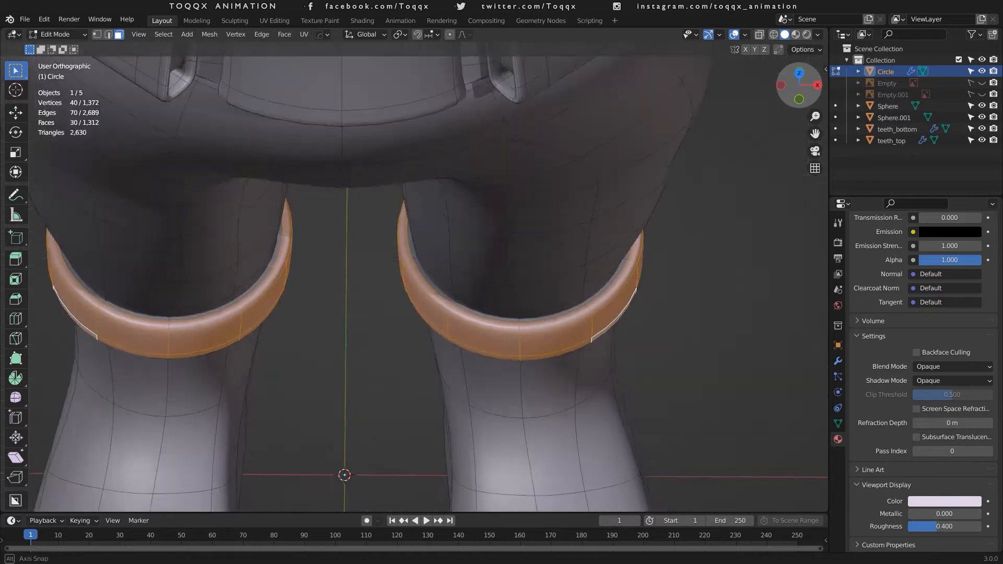
Add the underside face loop of the boot cuffs and the boot below them to the selection, seen through from the right side.
scroll(405, 213, "up", 3)
middle_click_drag(385, 205, 391, 215)
scroll(422, 208, "up", 1)
right_click(421, 203, "alt+shift")
scroll(517, 316, "down", 8)
key("KP_3")
key("alt+z")
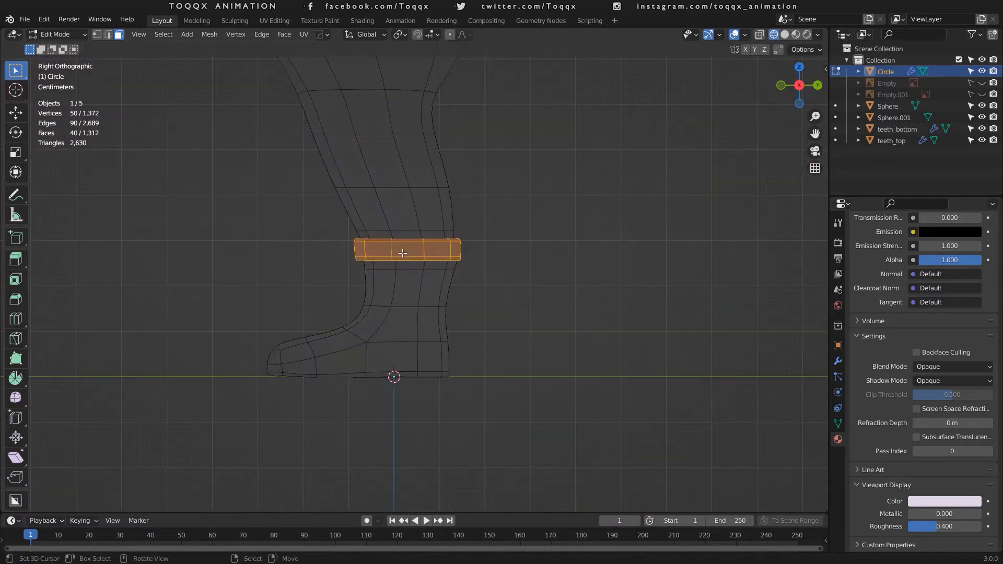
left_click_drag(252, 246, 529, 428)
Add a "boots" material with a black viewport display colour and assign it to the selected boot faces.
scroll(915, 237, "up", 10)
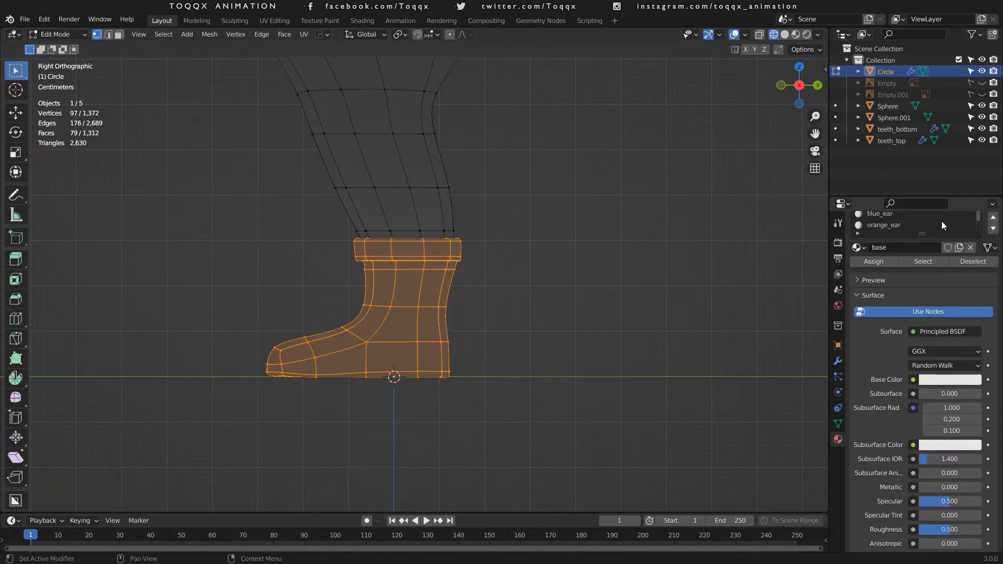
left_click(994, 241)
left_click(927, 311)
double_click(885, 311)
scroll(919, 418, "down", 15)
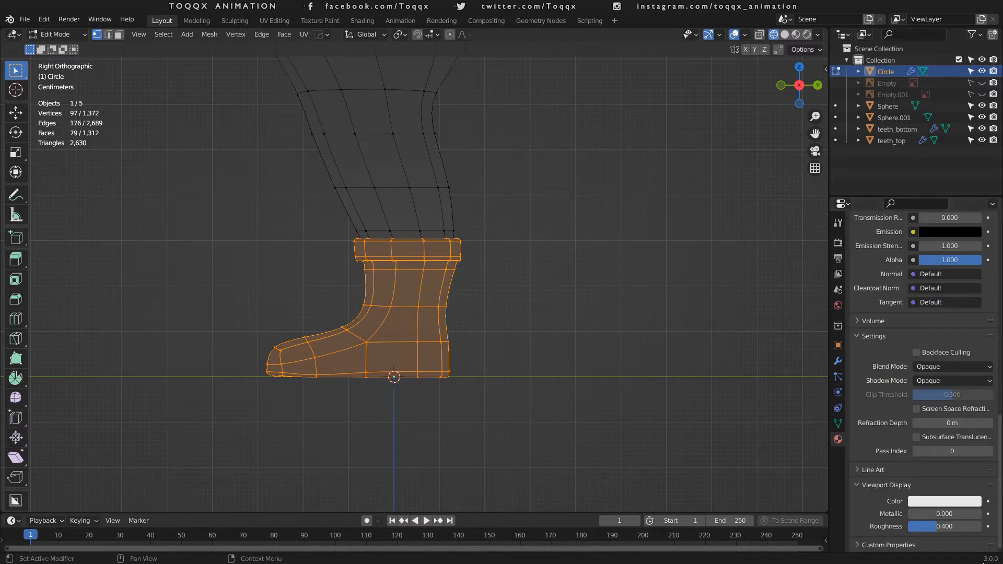
left_click(945, 501)
left_click_drag(972, 361, 972, 420)
scroll(925, 408, "up", 15)
left_click(886, 325)
Add the missing inner halves of the boots to the selection in front view and assign the boots material to them.
left_click(785, 34)
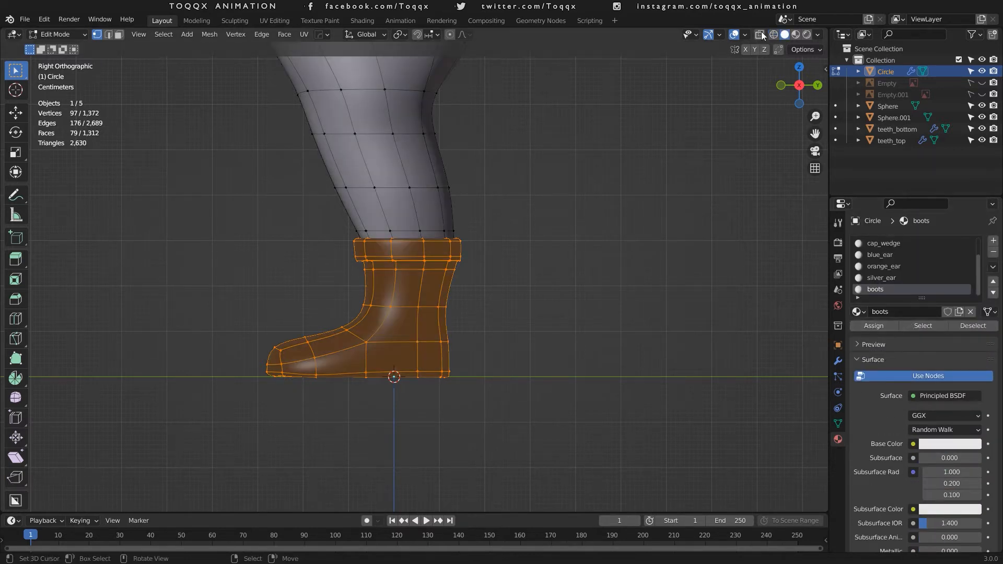
scroll(434, 139, "down", 6)
key("KP_1")
scroll(404, 138, "up", 3)
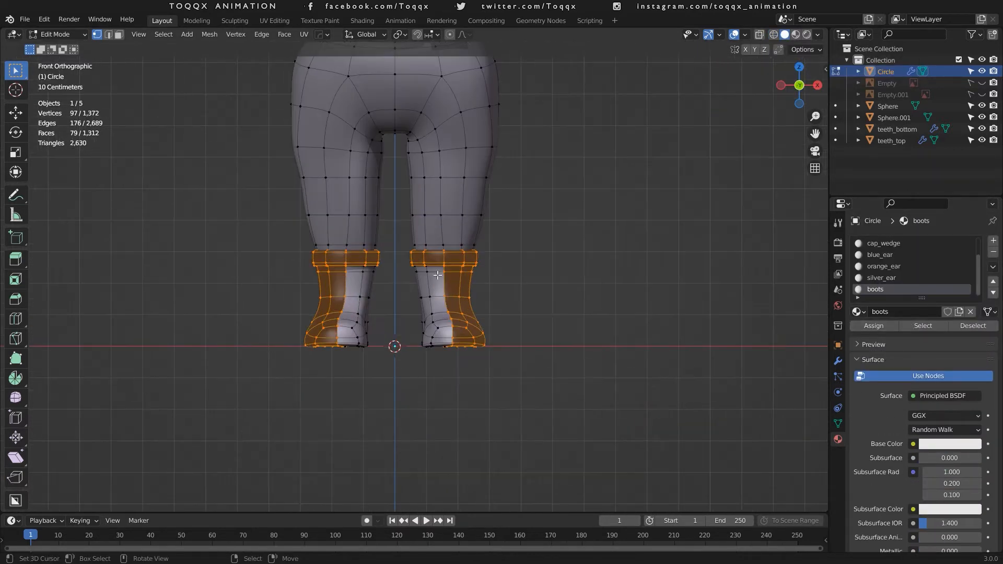
left_click(760, 34)
left_click_drag(341, 261, 386, 361)
left_click(873, 326)
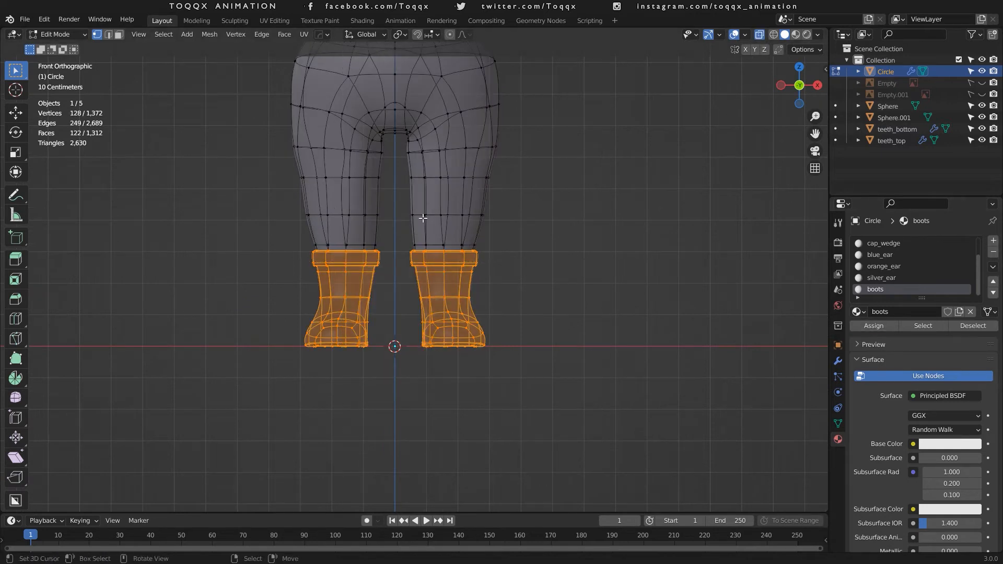
key("alt+a")
key("Tab")
key("Tab")
Select the hip face loop just below the belt and the narrow face loop above it.
scroll(562, 170, "down", 3)
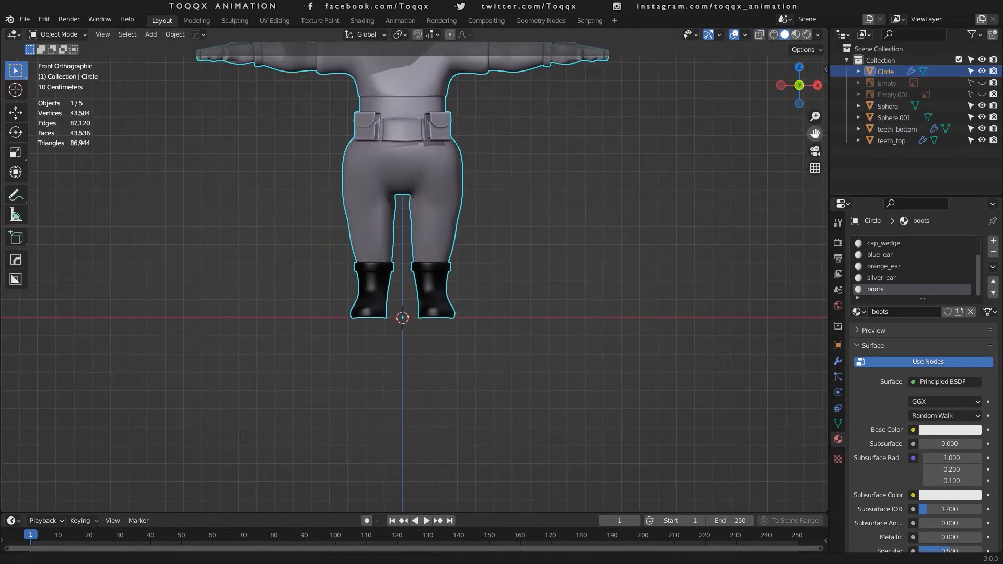
scroll(567, 180, "up", 6)
right_click(580, 203, "alt+shift")
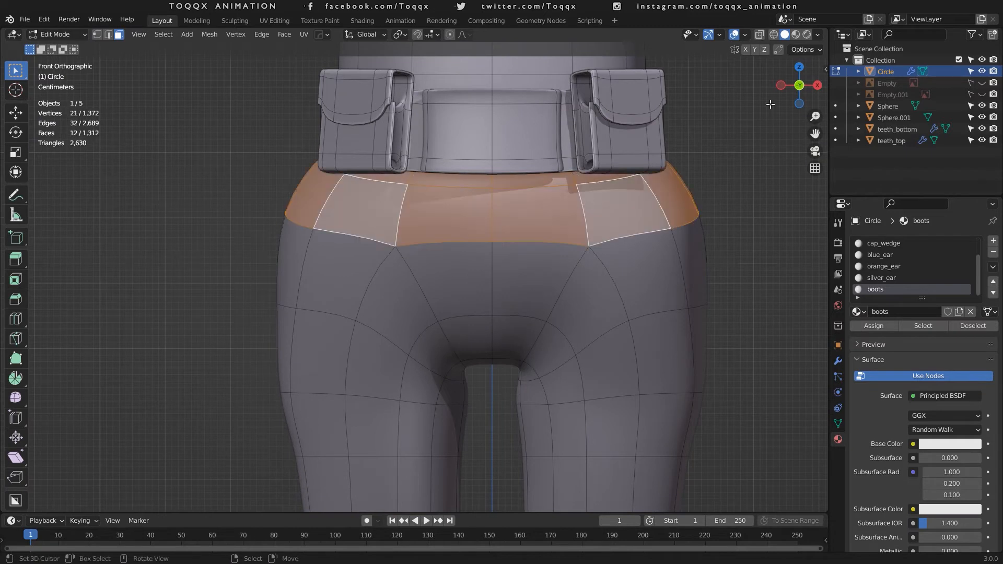
left_click_drag(790, 96, 796, 49)
middle_click_drag(480, 84, 470, 288, "shift")
scroll(444, 240, "up", 5)
right_click(306, 256, "alt+shift")
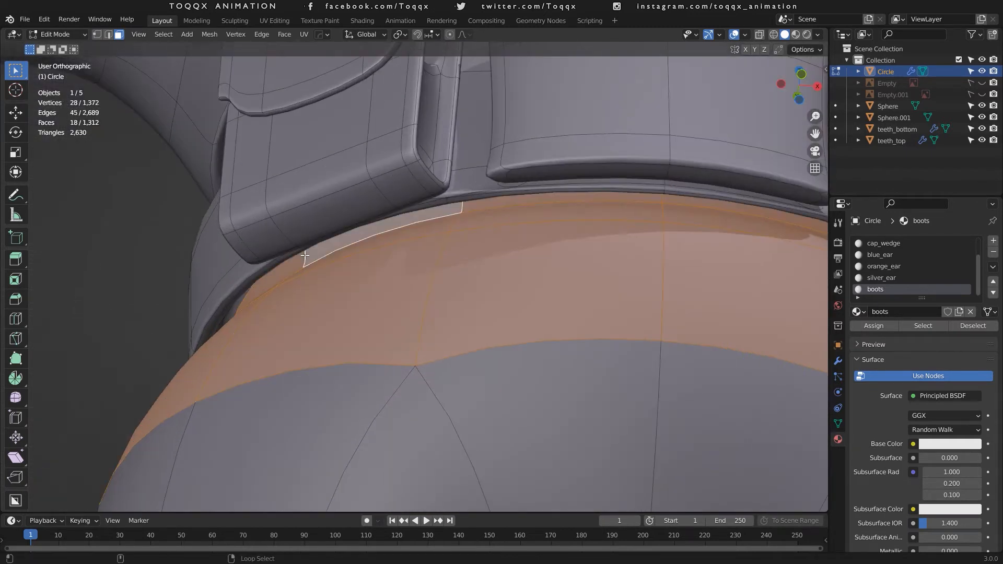
Add the innermost trouser face loop tucked under the belt to the selection.
scroll(304, 268, "down", 3)
scroll(214, 292, "down", 2)
scroll(230, 293, "up", 6)
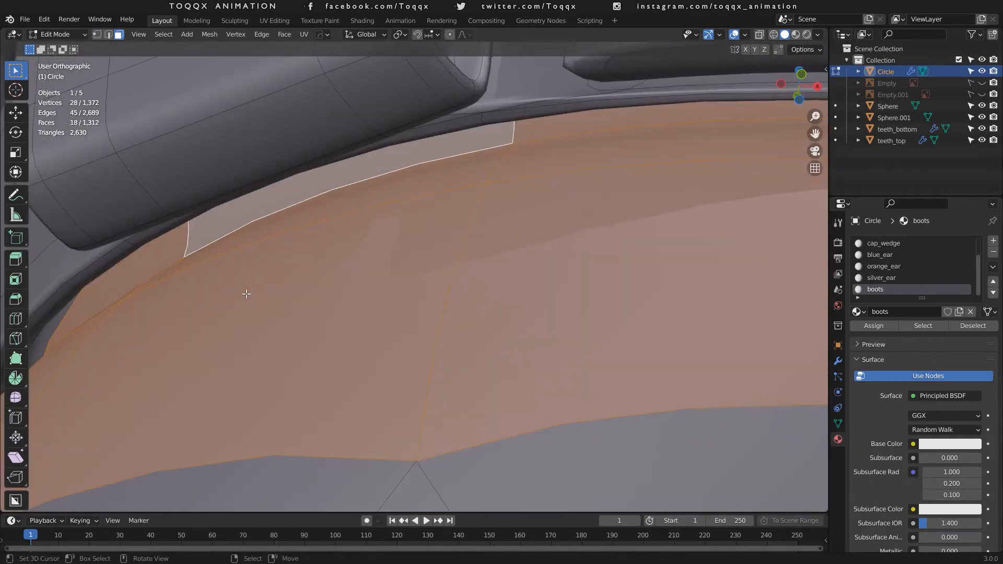
left_click_drag(791, 92, 716, 94)
right_click(213, 269, "alt+shift")
scroll(212, 269, "down", 4)
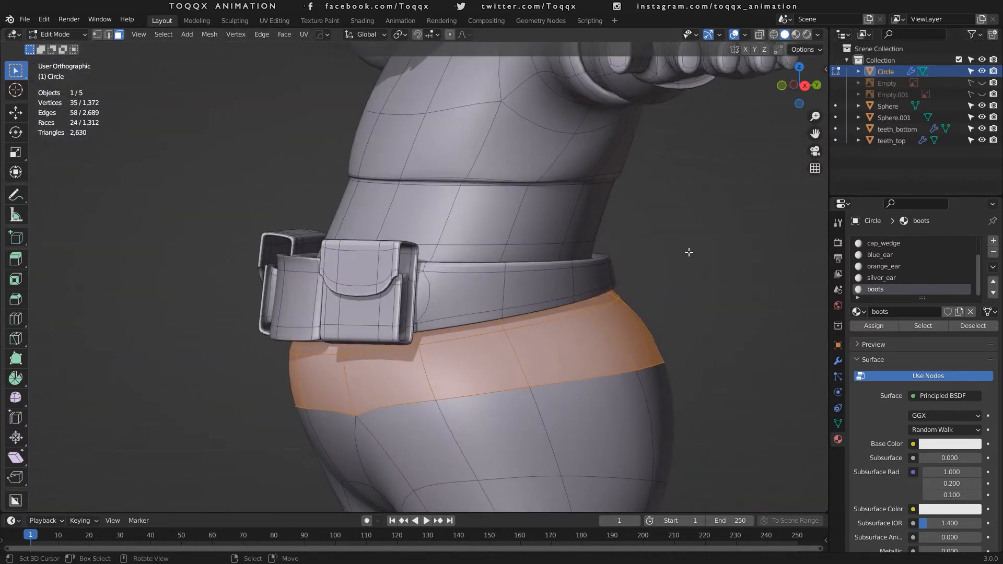
Add the lower-leg face loops directly above the boot cuffs to the selection.
scroll(688, 252, "down", 7)
key("KP_3")
left_click_drag(815, 135, 838, 17)
scroll(620, 347, "up", 7)
right_click(648, 314, "alt+shift")
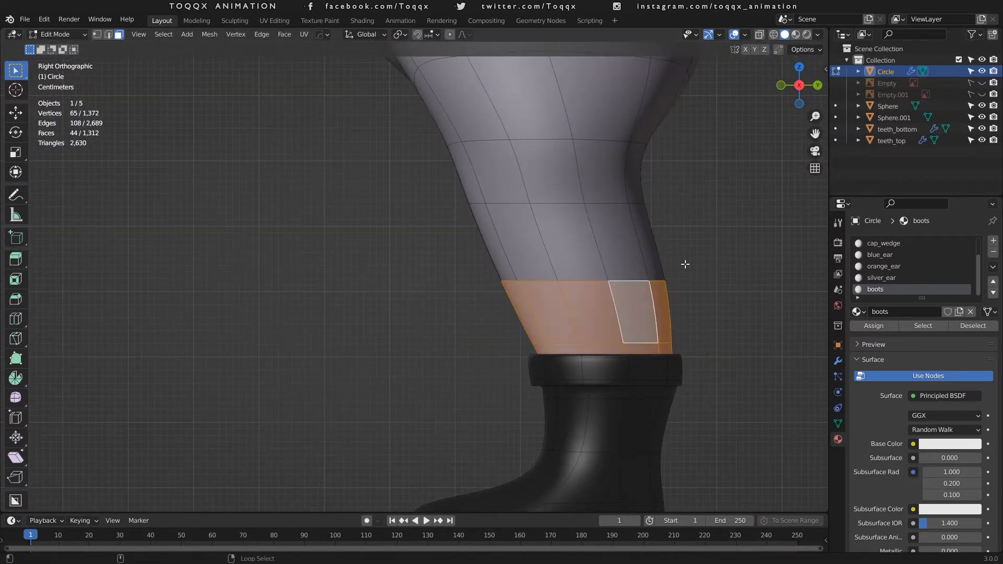
left_click_drag(794, 86, 742, 74)
scroll(726, 68, "down", 3)
Extend the selection to all trouser faces between the hips and lower legs, using vertex selection and X-ray in right view.
key("KP_3")
key("1")
key("alt+z")
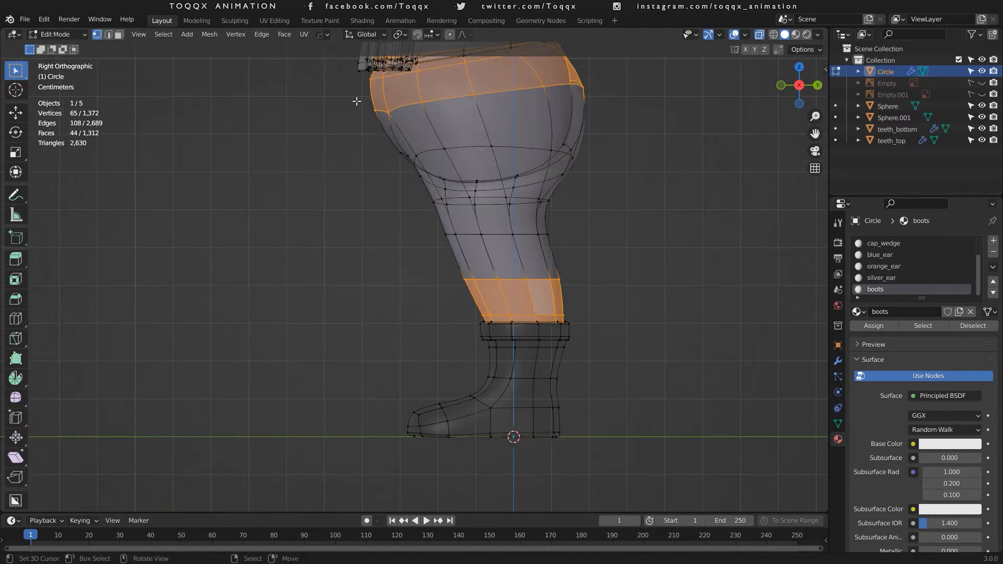
left_click_drag(356, 122, 658, 288)
middle_click_drag(658, 287, 676, 287)
key("KP_3")
scroll(676, 287, "down", 3)
Add a "trouser" material with a crimson viewport display colour, assign it to the selected faces, and return to Object Mode.
left_click(993, 241)
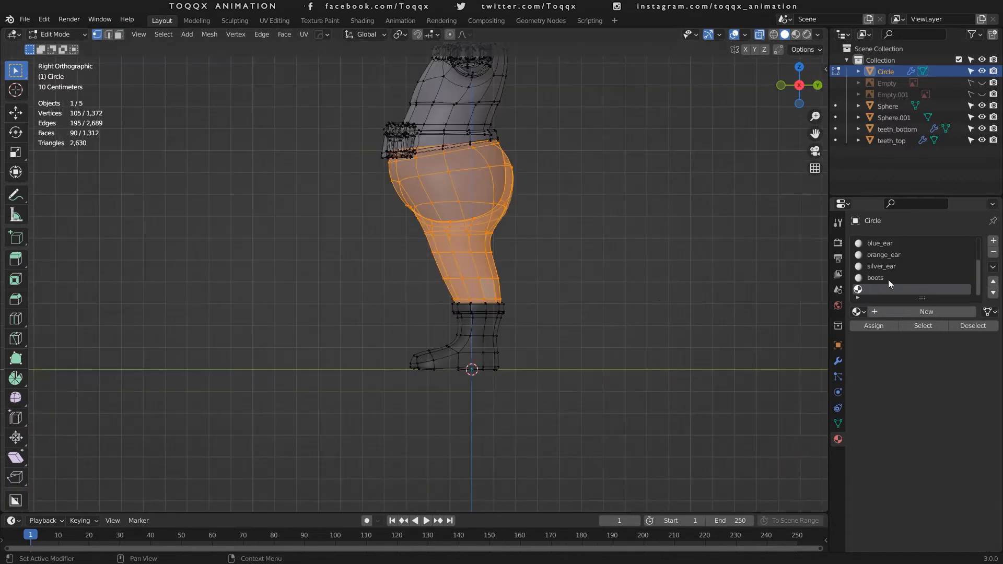
left_click(918, 313)
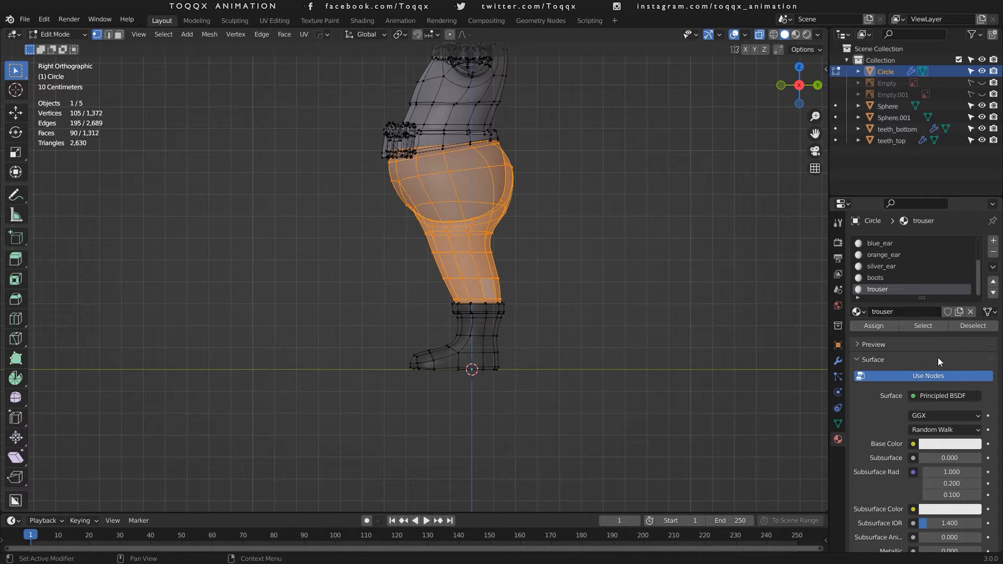
scroll(939, 357, "down", 20)
left_click(933, 503)
left_click(925, 401)
scroll(877, 261, "up", 20)
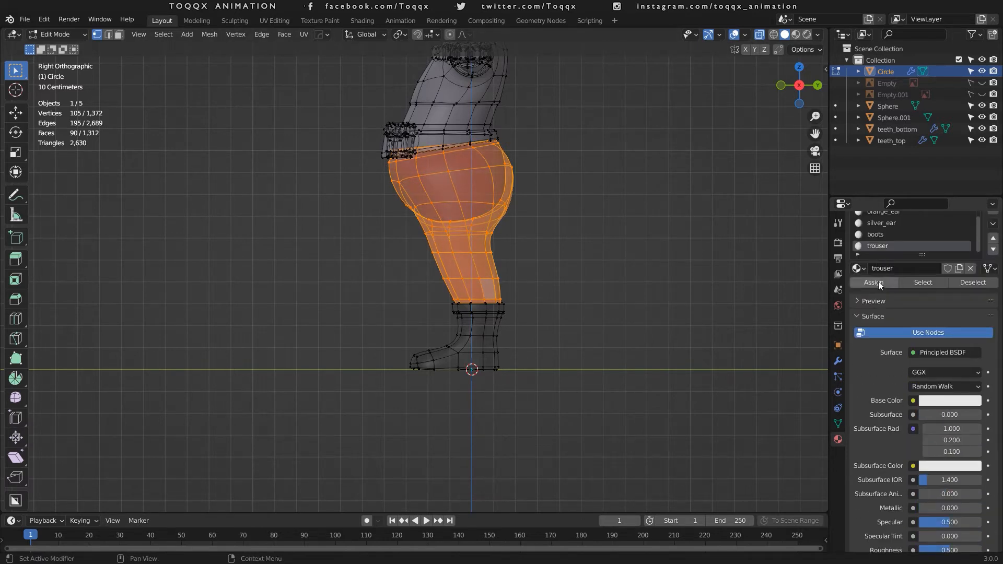
left_click(874, 282)
key("Tab")
key("KP_1")
key("alt+z")
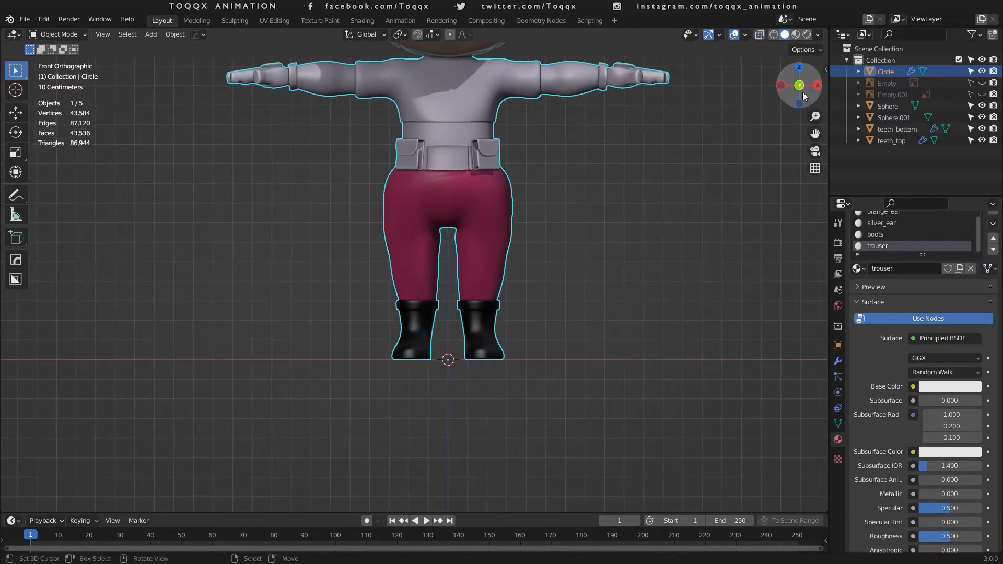
Select the waist face loops between the shirt hem and the belt in face selection, including the hidden ones tucked behind the belt.
middle_click_drag(522, 81, 525, 240, "shift")
scroll(525, 240, "up", 5)
key("Tab")
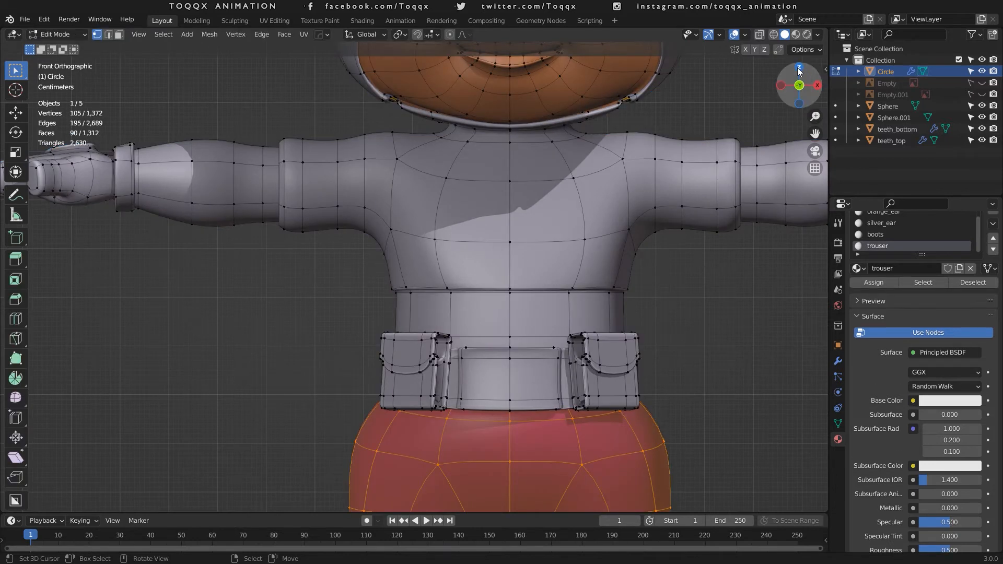
left_click_drag(798, 72, 798, 137)
scroll(667, 248, "up", 9)
key("3")
right_click(396, 450, "alt")
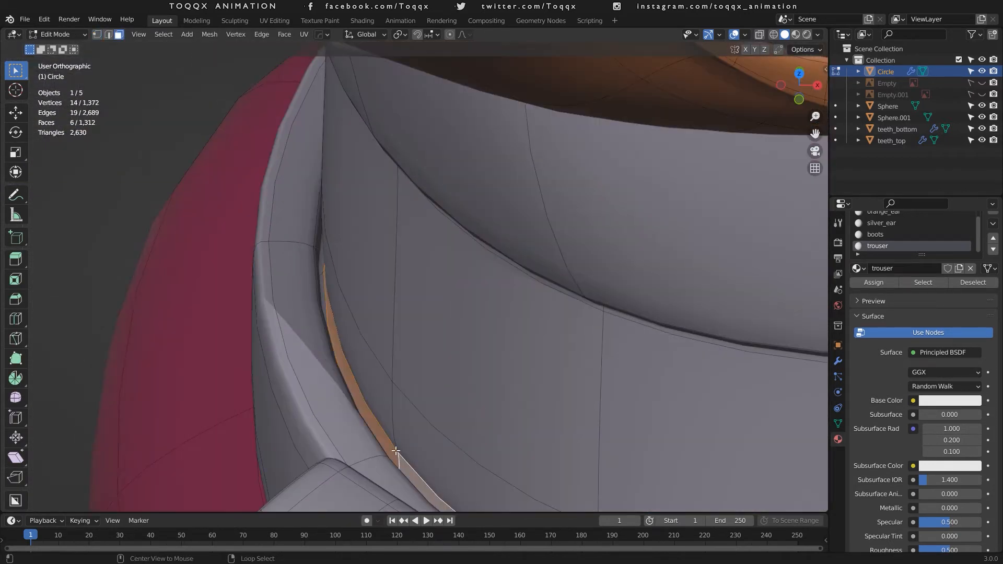
right_click(395, 398, "alt+shift")
right_click(391, 286, "alt+shift")
key("KP_1")
scroll(437, 293, "down", 4)
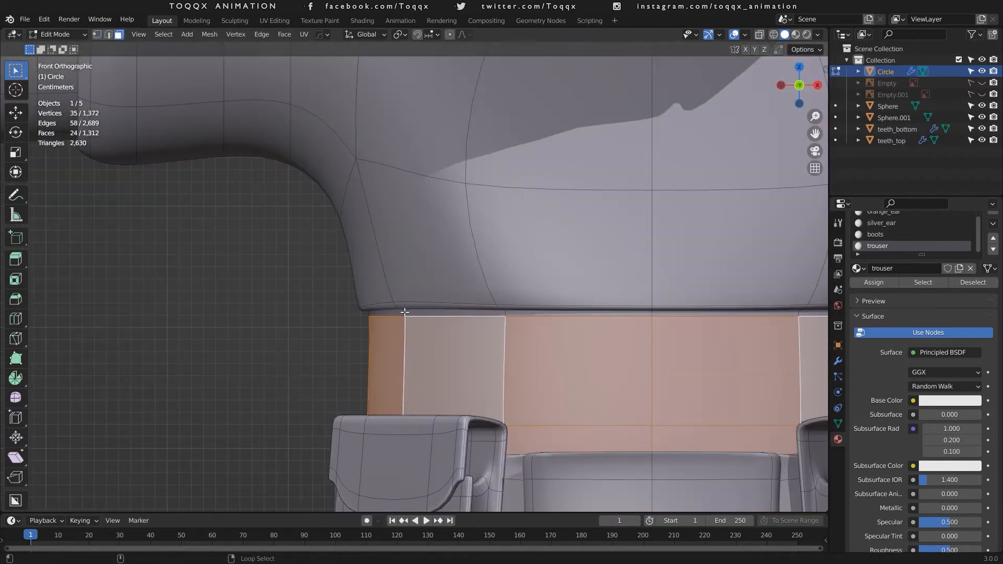
right_click(403, 312, "alt+shift")
right_click(404, 312, "alt+shift")
scroll(685, 308, "down", 4)
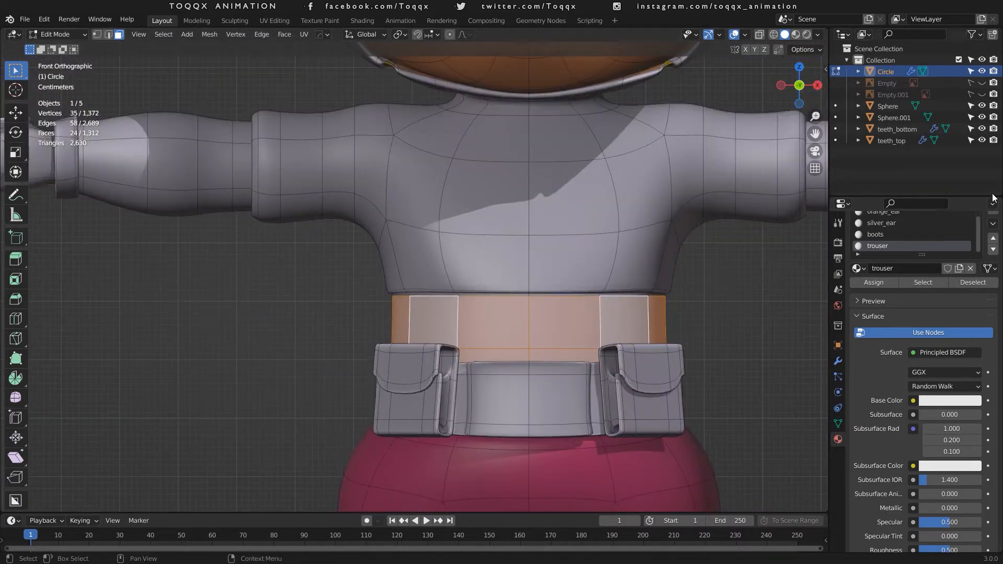
Add a "shirt_bot" material with a lime green viewport display colour and assign it to the selected waist faces.
scroll(999, 224, "up", 2)
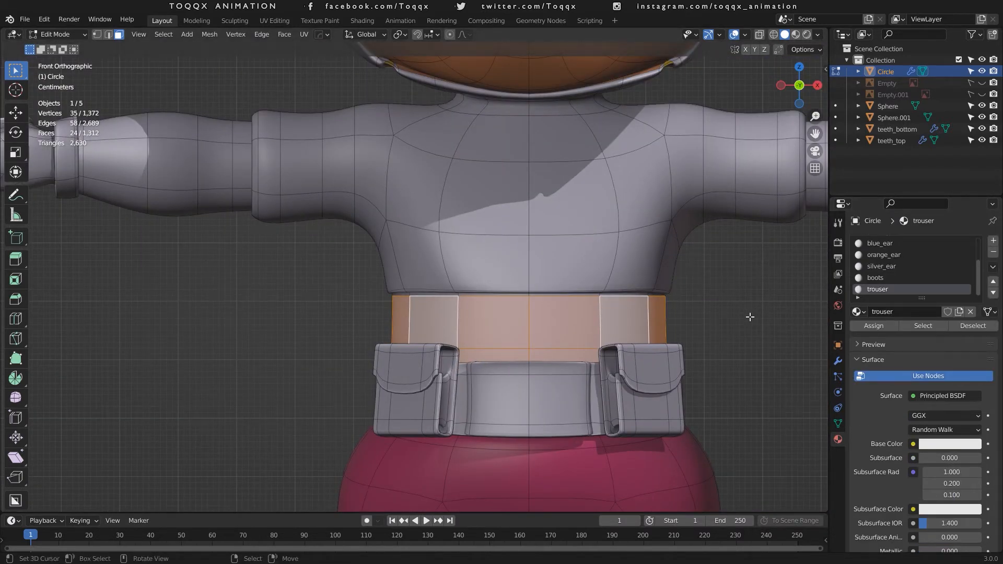
left_click(993, 241)
left_click(898, 311)
double_click(892, 311)
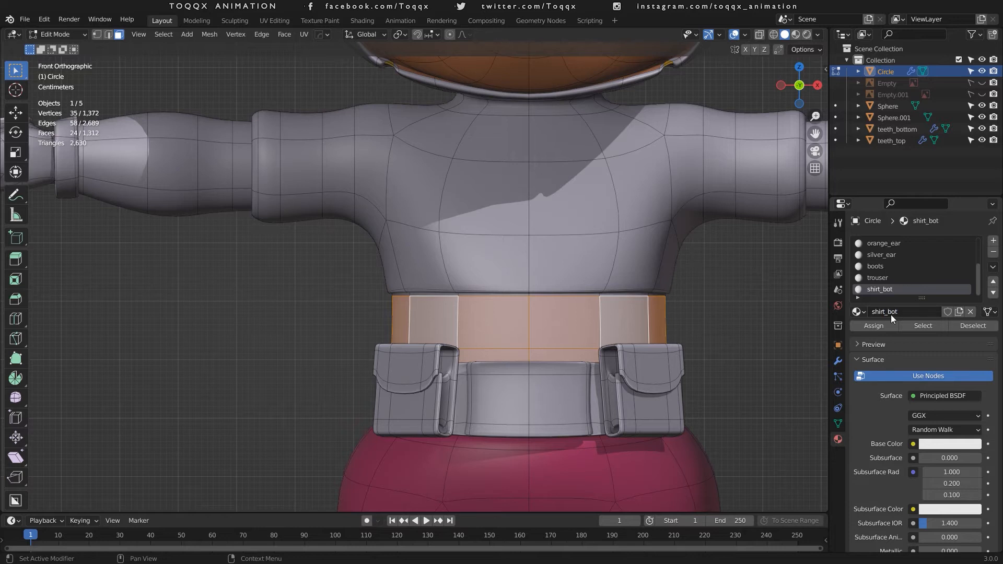
left_click(882, 326)
scroll(961, 440, "down", 15)
left_click(948, 501)
left_click(891, 385)
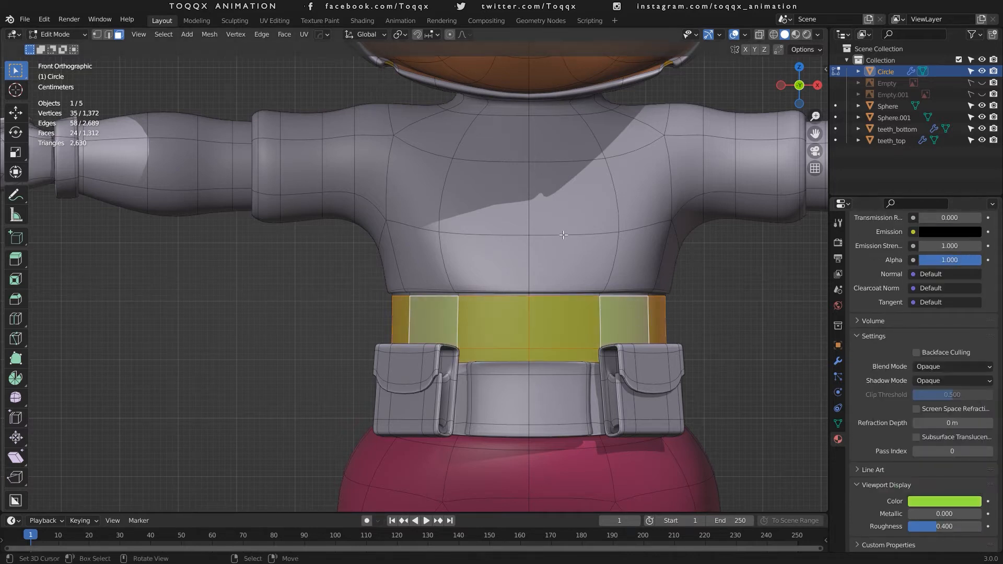
Select the upper shirt's hem and lower torso face loops together with the outer face loops of both short sleeves.
scroll(524, 303, "up", 5)
left_click(524, 317, "alt")
left_click(496, 267, "alt+shift")
scroll(657, 190, "down", 6)
left_click(667, 160, "alt+shift")
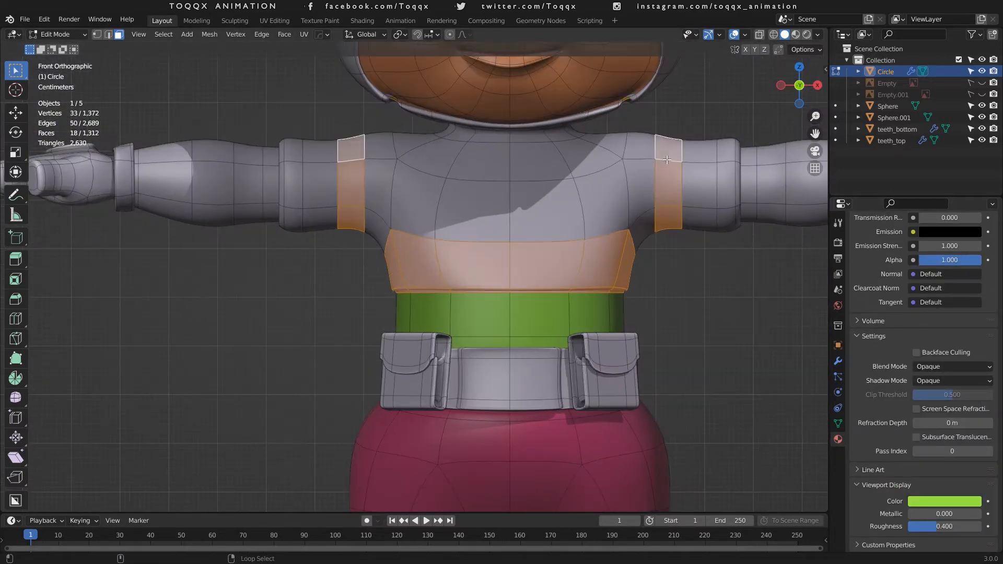
left_click(640, 157, "alt+shift")
left_click(705, 157, "alt+shift")
Add the neck and collar face loops of the upper shirt to the selection.
middle_click_drag(816, 90, 826, 52)
scroll(569, 193, "up", 3)
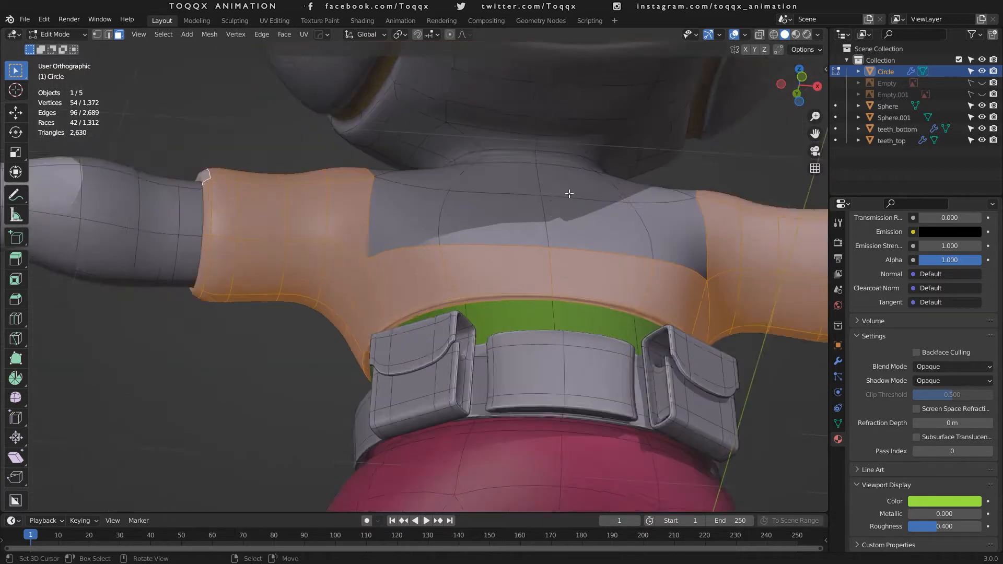
right_click(617, 138, "alt+shift")
right_click(651, 168, "alt+shift")
Add the hidden face loops inside the short-sleeve cuffs to the selection using X-ray.
left_click_drag(807, 88, 954, 123)
scroll(610, 128, "up", 2)
key("alt+z")
middle_click_drag(409, 129, 599, 183)
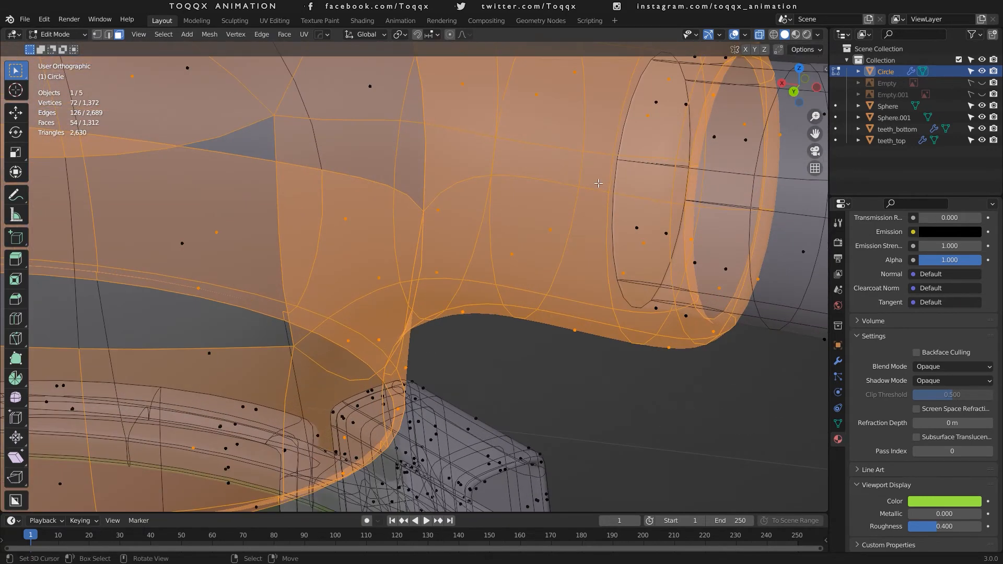
right_click(709, 146, "alt+shift")
scroll(709, 146, "down", 7)
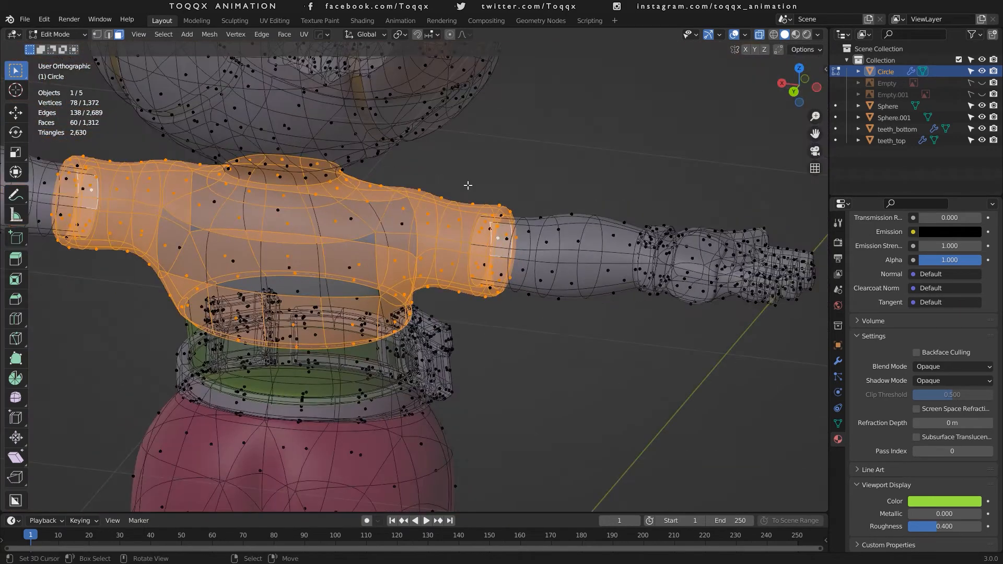
Fill in the remaining chest and back faces through vertex selection, return to face selection and turn X-ray off.
key("1")
key("3")
left_click(760, 36)
left_click(820, 87)
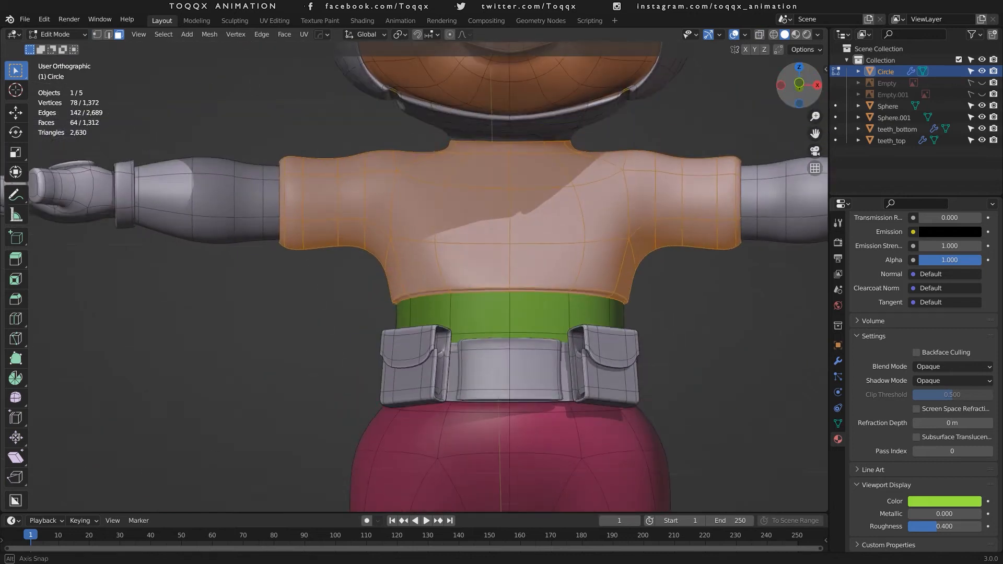
Add a "shirt_top" material with a blue viewport display colour and assign it to the selected upper shirt faces.
scroll(969, 240, "up", 15)
scroll(969, 239, "up", 2)
left_click(993, 240)
left_click(891, 311)
double_click(894, 313)
type("s")
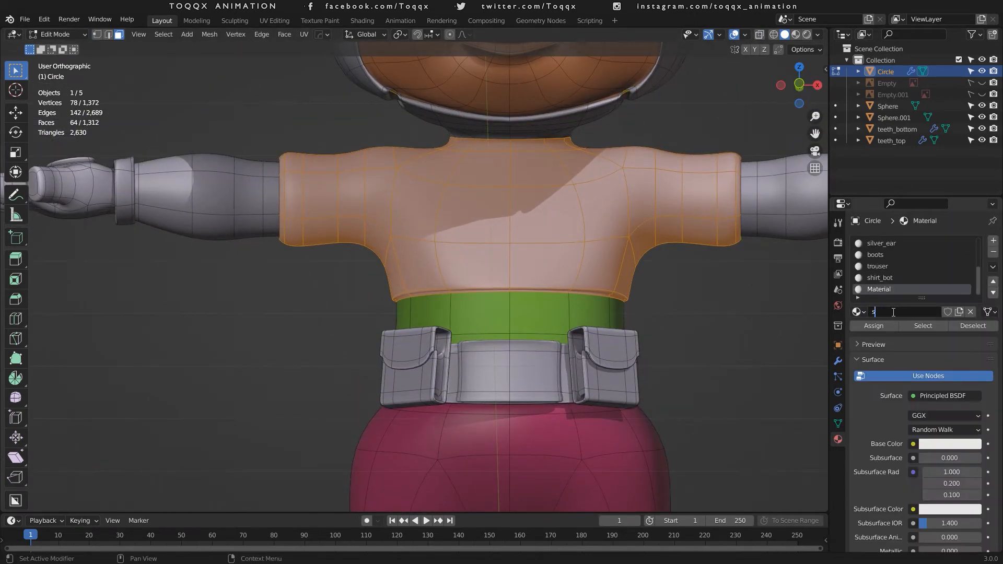
type("hirt_top")
key("Return")
scroll(957, 349, "down", 15)
left_click(947, 501)
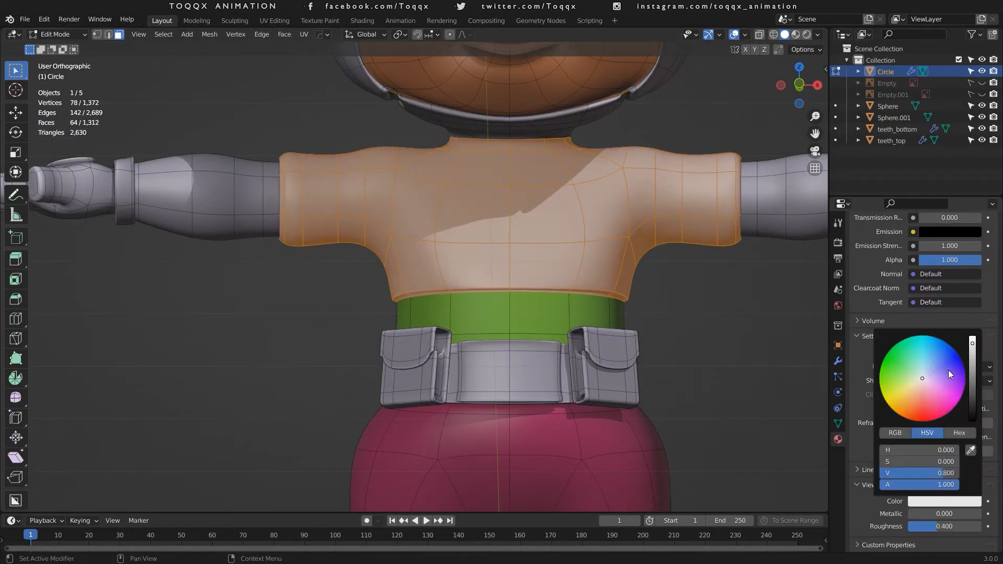
left_click_drag(948, 370, 947, 358)
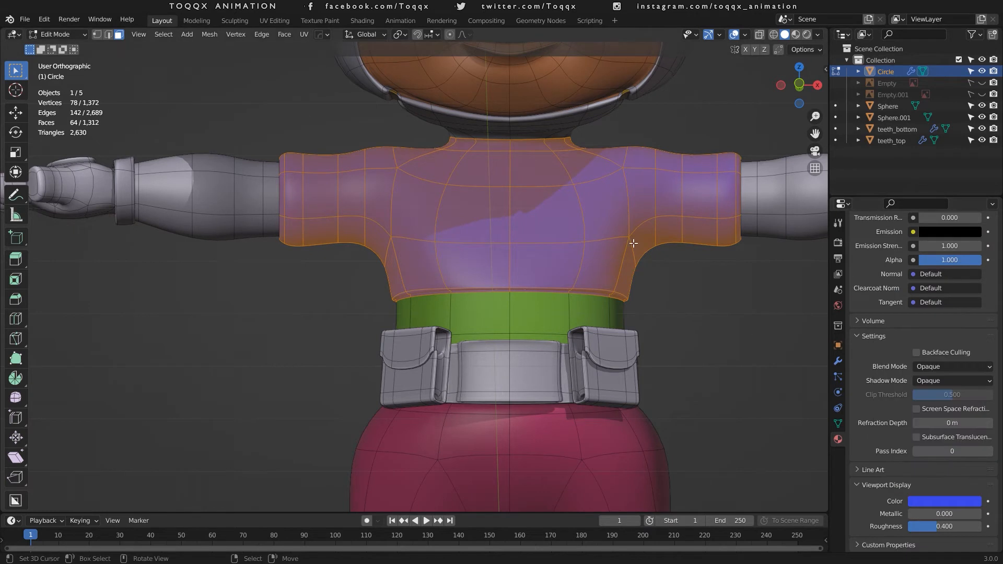
Select the forearm sleeve face loops on both arms between the short-sleeve cuffs and the gloves.
left_click_drag(802, 74, 769, 160)
left_click(763, 163, "alt")
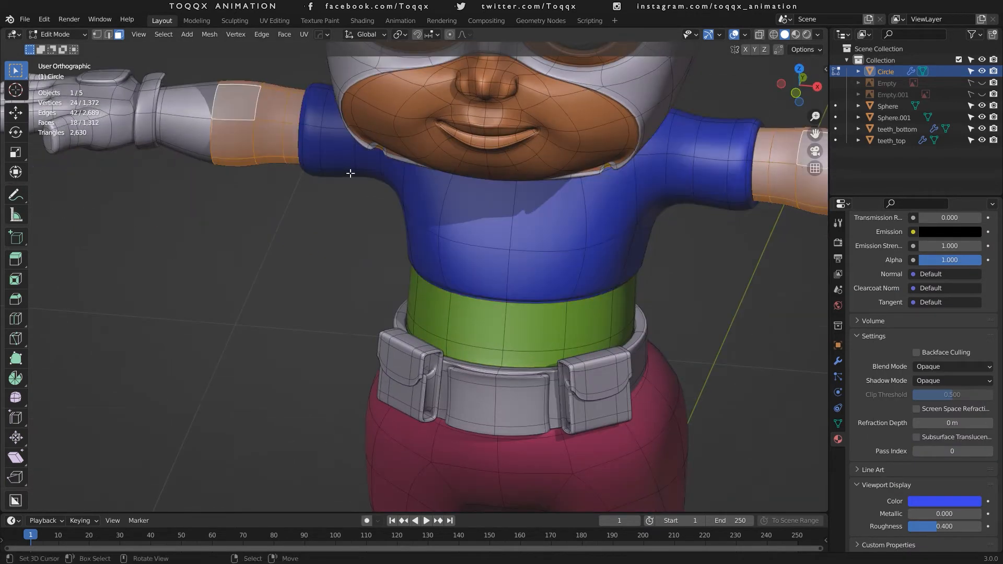
scroll(575, 156, "down", 3)
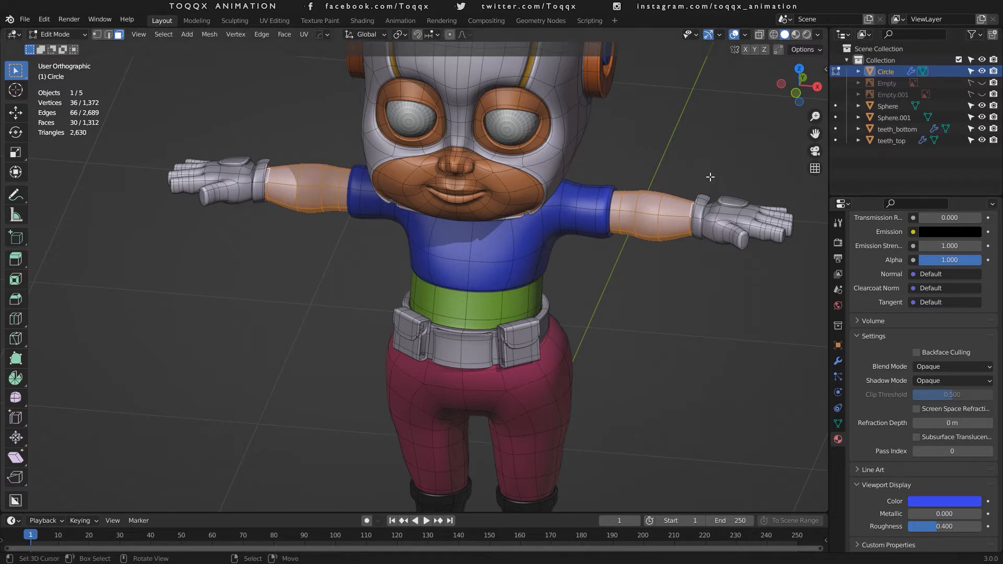
Add a "sleeve" material with a crimson red viewport display colour and assign it to the selected forearm faces.
scroll(888, 310, "up", 15)
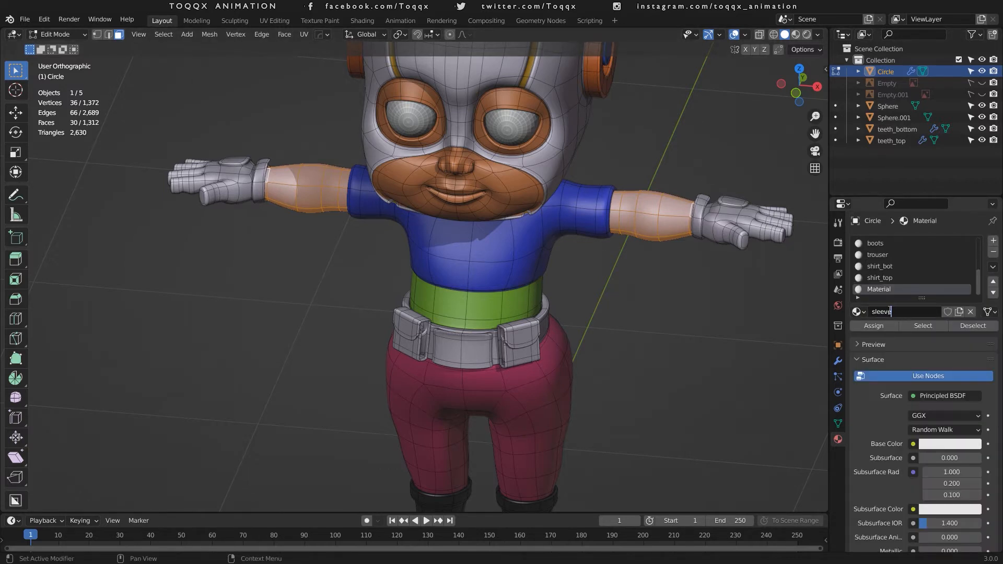
key("Return")
scroll(887, 316, "down", 15)
left_click(923, 502)
left_click_drag(917, 419, 934, 419)
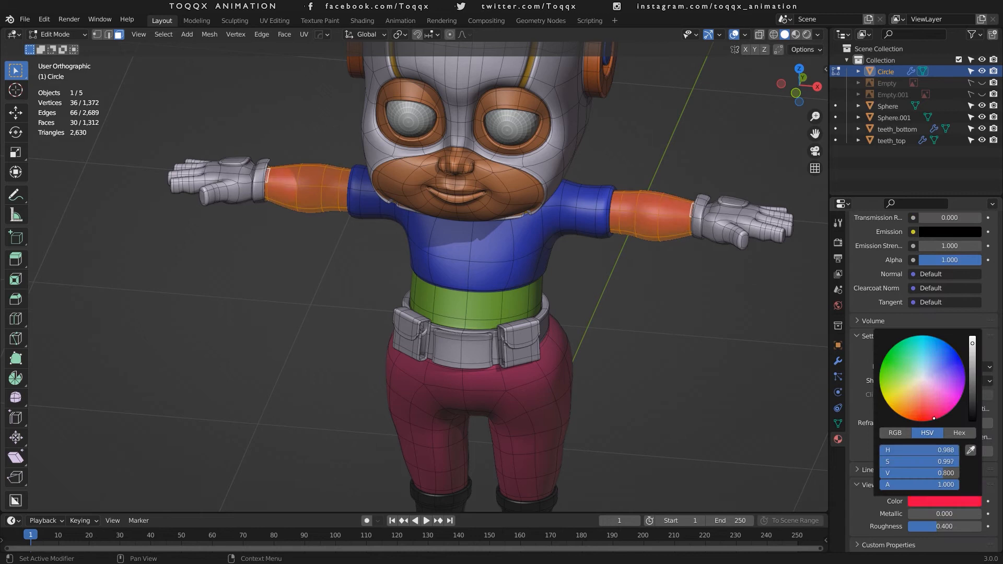
scroll(630, 262, "up", 2)
Select all linked faces of the raised pad on the back of the glove.
key("KP_1")
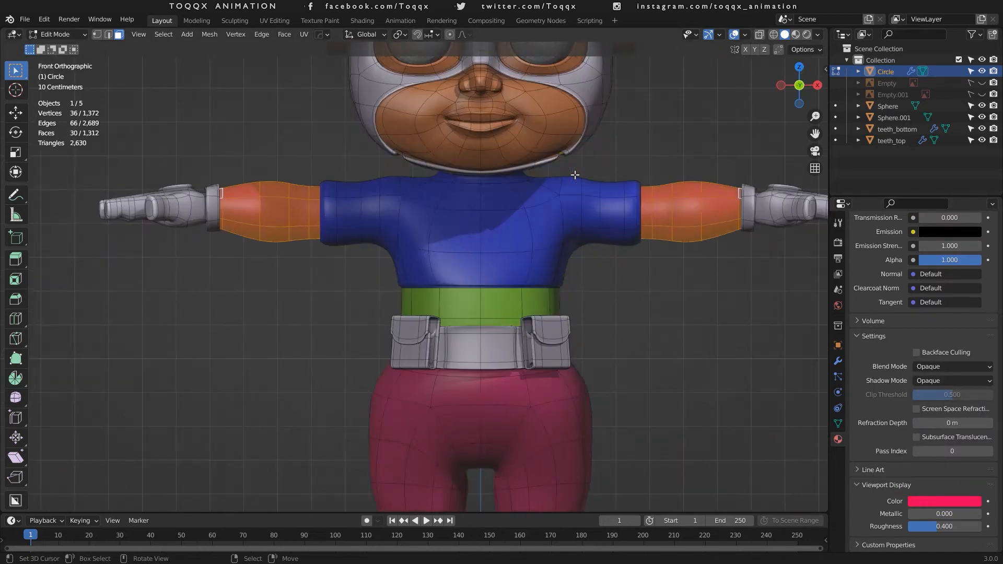
left_click_drag(810, 134, 558, 190)
scroll(810, 134, "up", 5)
left_click_drag(800, 87, 626, 117)
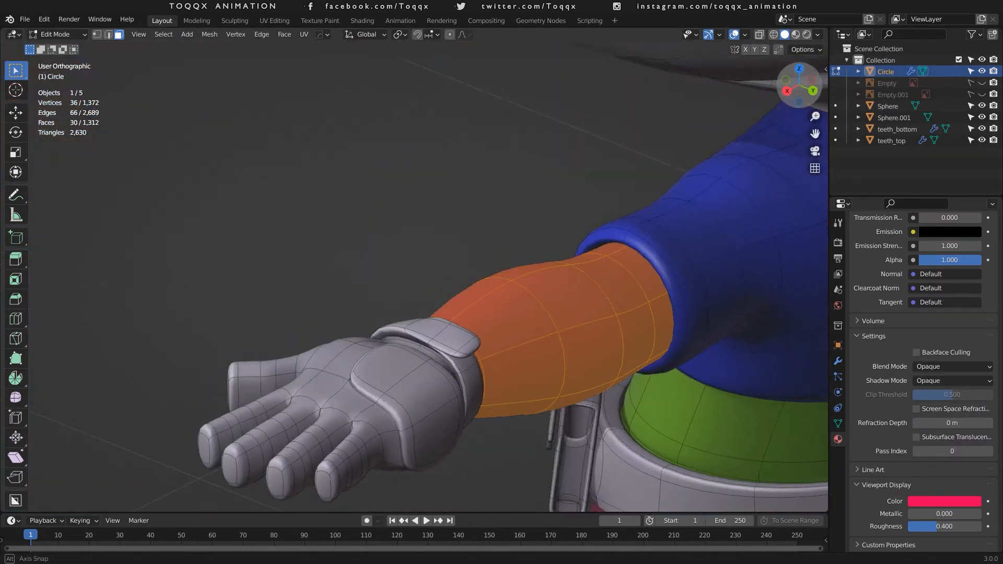
left_click(382, 398)
key("ctrl+l")
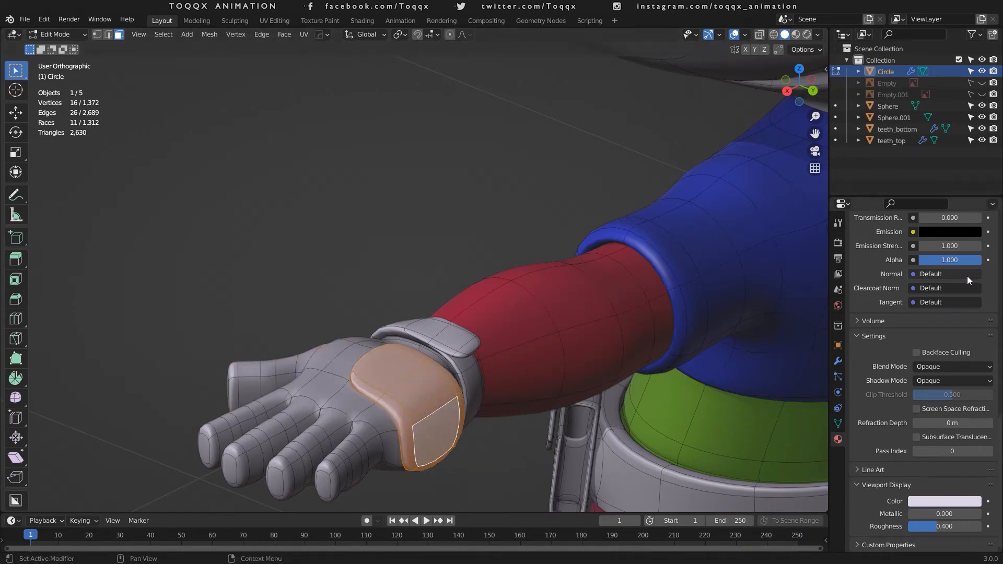
Add a "glove2" material with a yellow viewport display colour, assign it to the selected pad, and return to Object Mode.
scroll(967, 275, "up", 15)
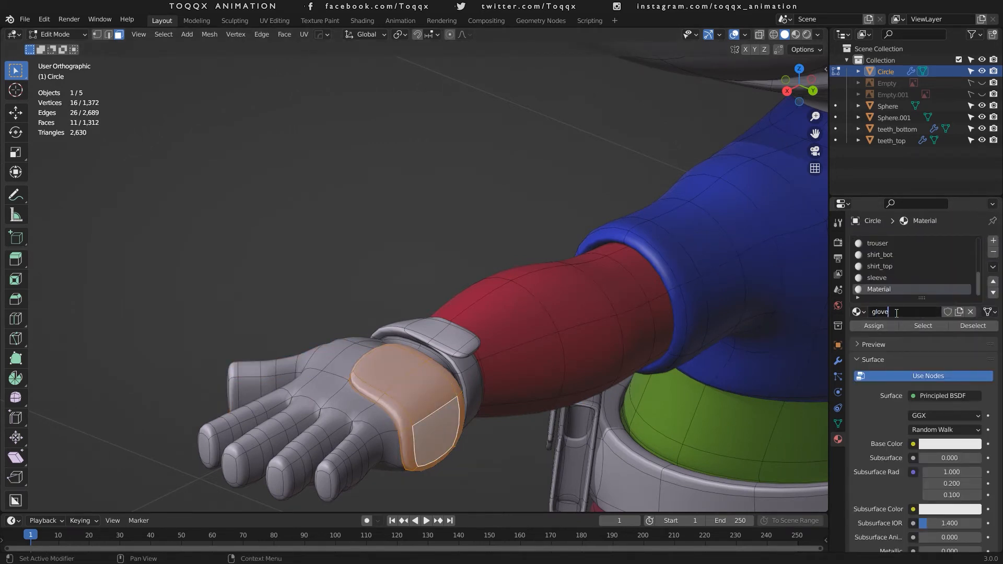
scroll(857, 330, "down", 15)
left_click(945, 501)
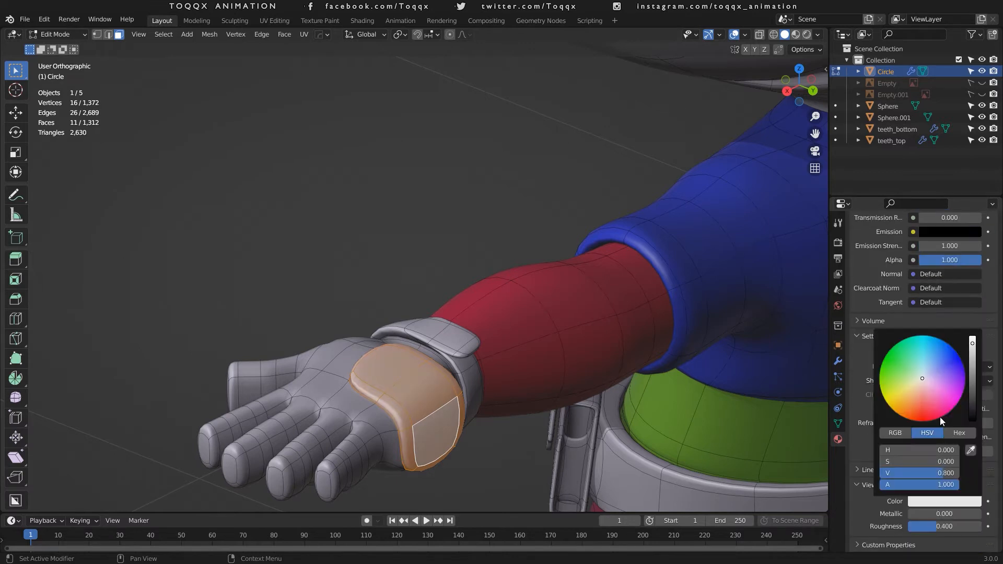
left_click(895, 392)
key("Tab")
key("KP_1")
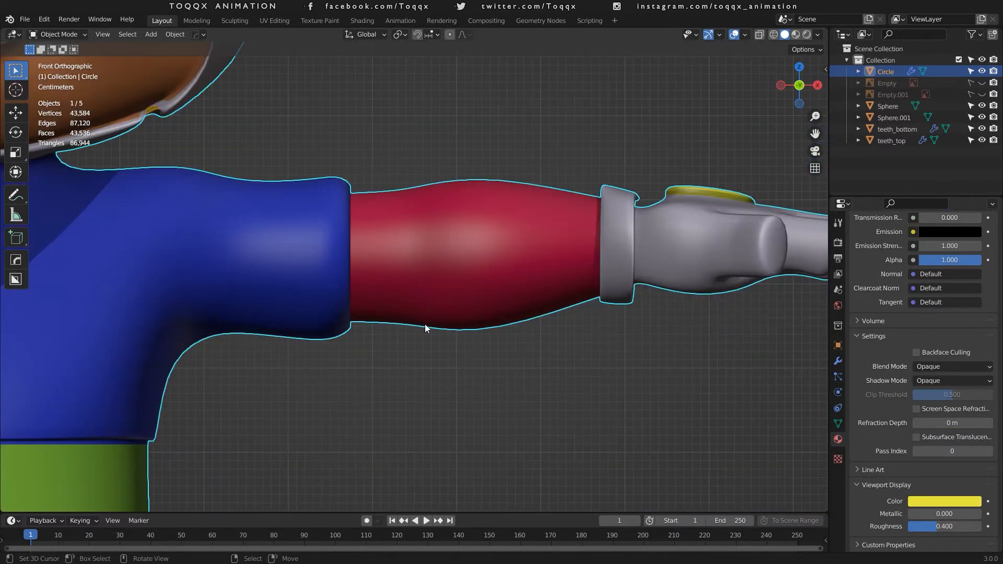
Select the hand and wrist vertices in X-ray front view, leaving out the glove2 pad, and save the file.
scroll(424, 323, "down", 3)
key("Tab")
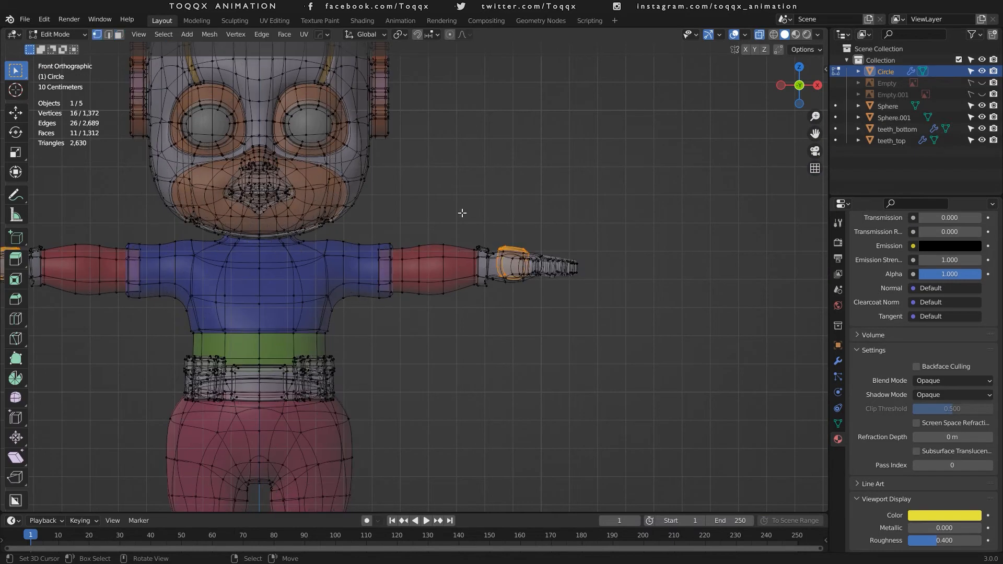
left_click_drag(439, 190, 567, 292)
scroll(911, 312, "up", 5)
scroll(911, 309, "up", 10)
left_click_drag(489, 284, 536, 206, "ctrl")
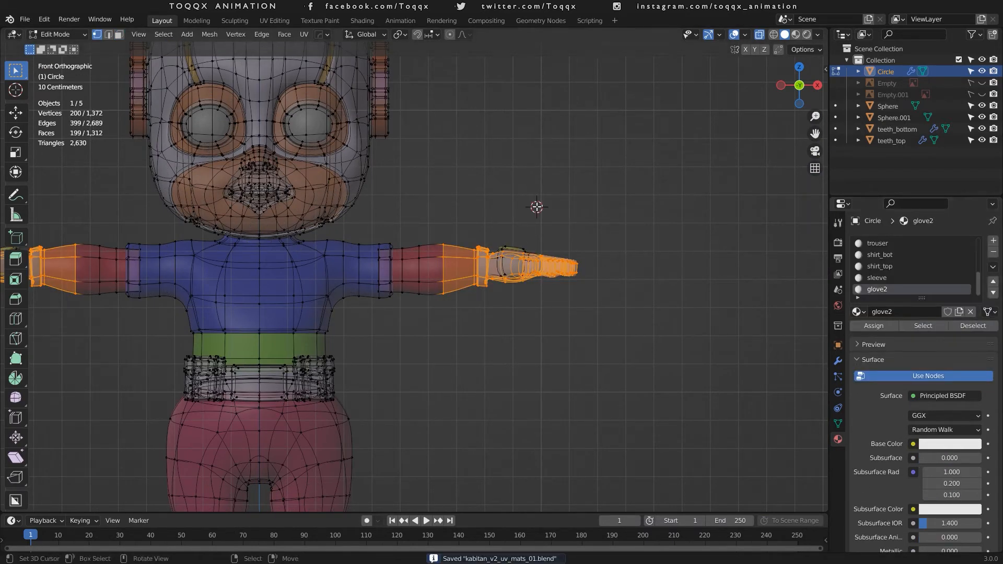
Deselect the faces using the sleeve material so the selection covers only the fingers, hand and glove cuff.
scroll(505, 291, "up", 4)
middle_click_drag(505, 291, 538, 262)
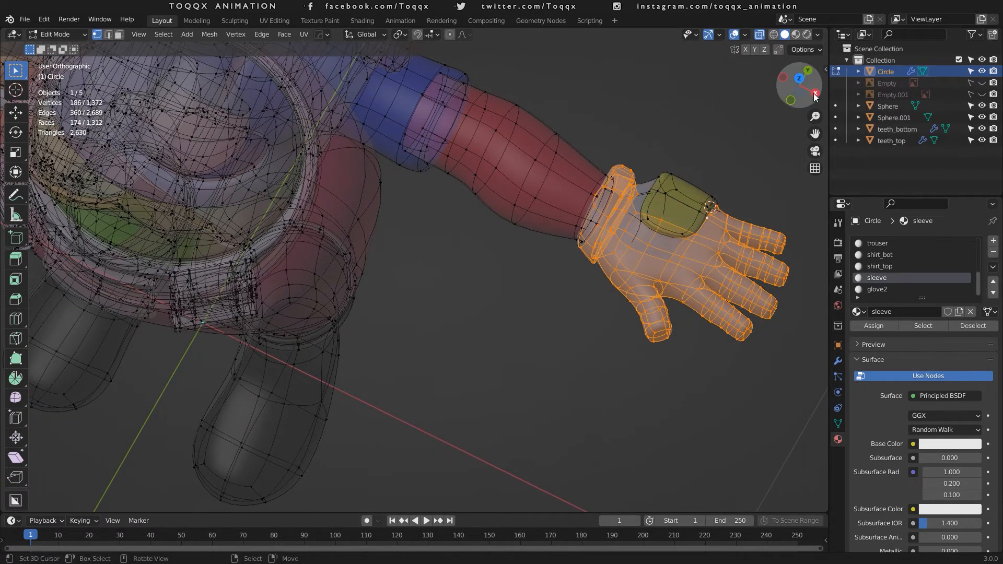
left_click_drag(814, 98, 768, 127)
scroll(691, 164, "up", 3)
key("alt+z")
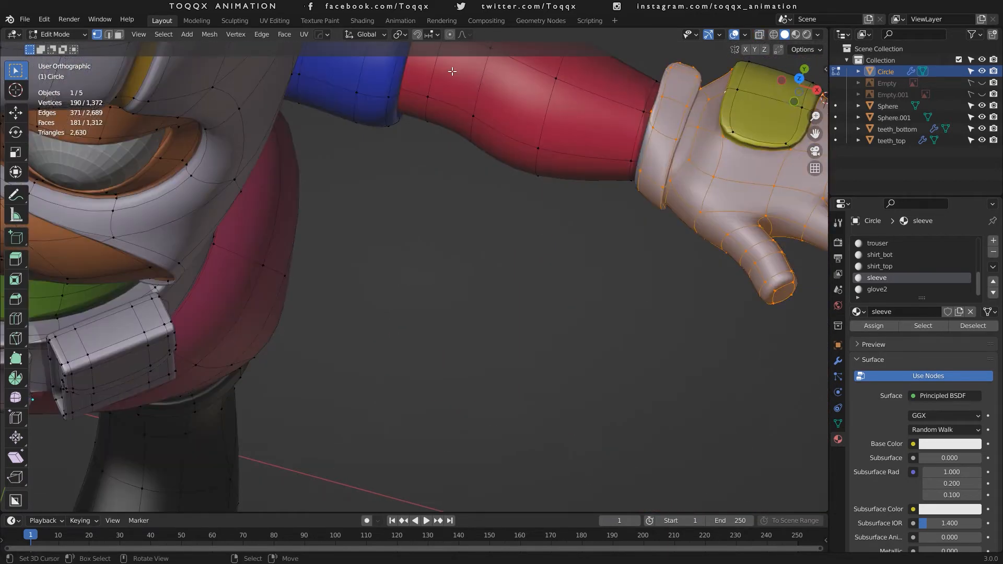
left_click_drag(799, 87, 786, 96)
scroll(488, 168, "up", 3)
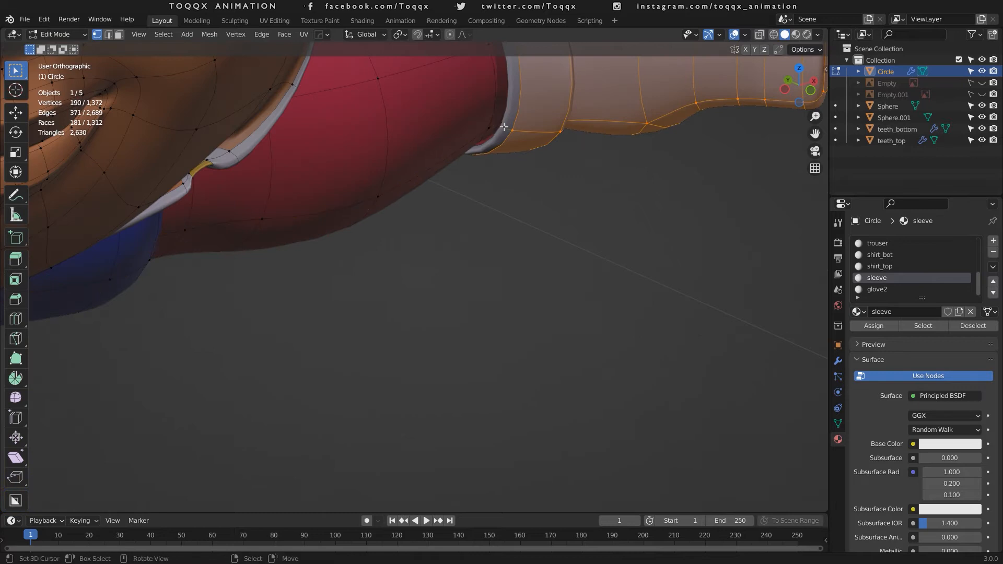
Add the missing face loop on the glove cuff's lip next to the sleeve to the selection in face selection.
key("3")
scroll(504, 126, "down", 3)
middle_click_drag(433, 100, 167, 406)
left_click(167, 407, "shift")
middle_click_drag(829, 135, 679, 209)
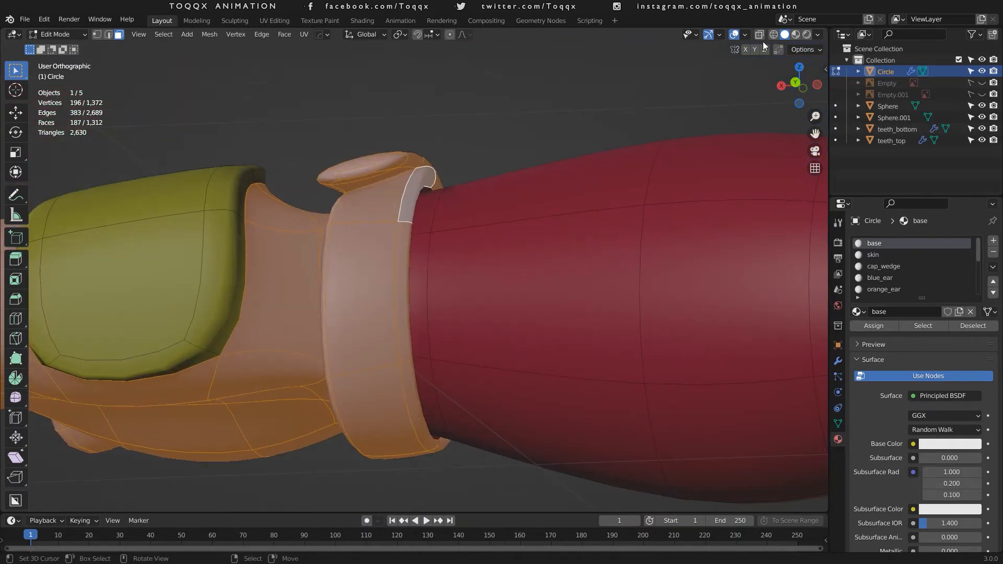
scroll(429, 222, "up", 4)
key("alt+z")
left_click(392, 179, "alt+shift")
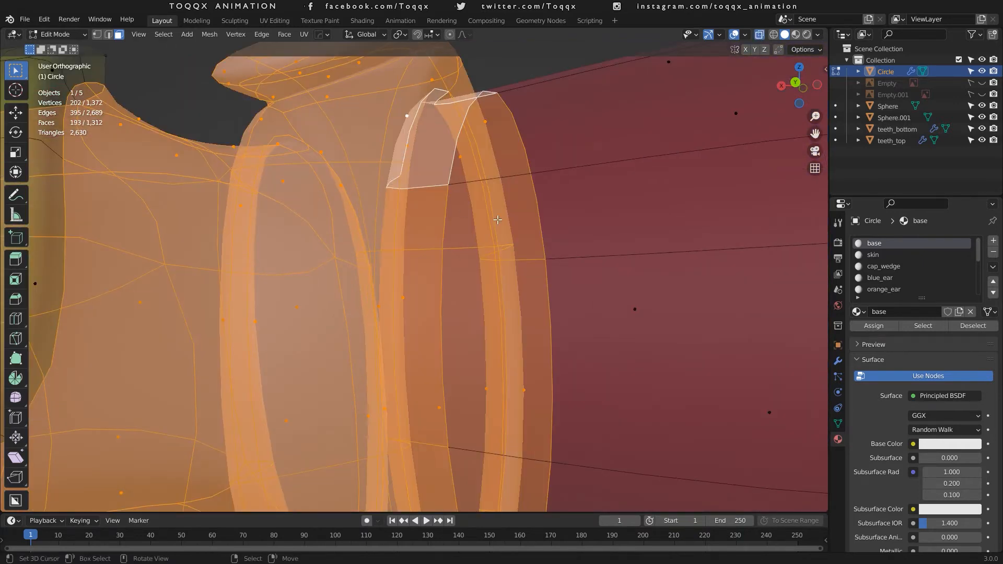
scroll(498, 220, "down", 8)
Add a new glove material with a sky blue viewport display colour, assign it to the selected glove faces, and return to Object Mode.
left_click(993, 240)
left_click(896, 311)
double_click(893, 311)
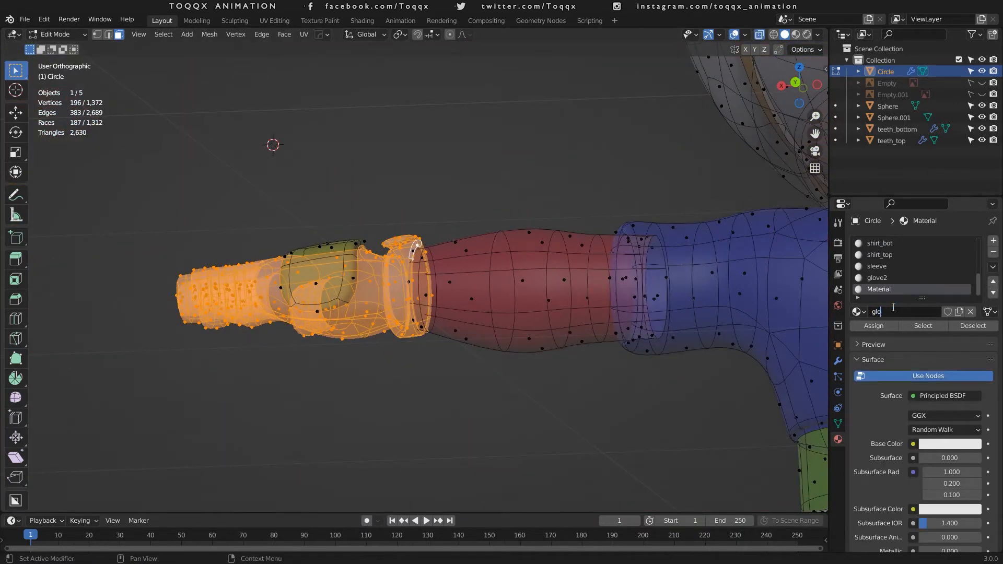
scroll(889, 335, "down", 10)
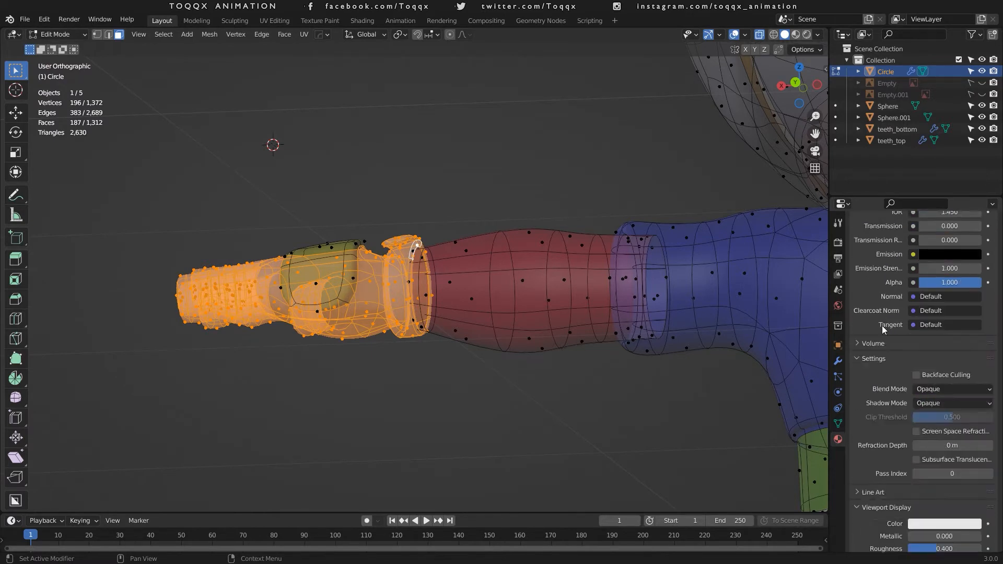
left_click(945, 501)
key("Tab")
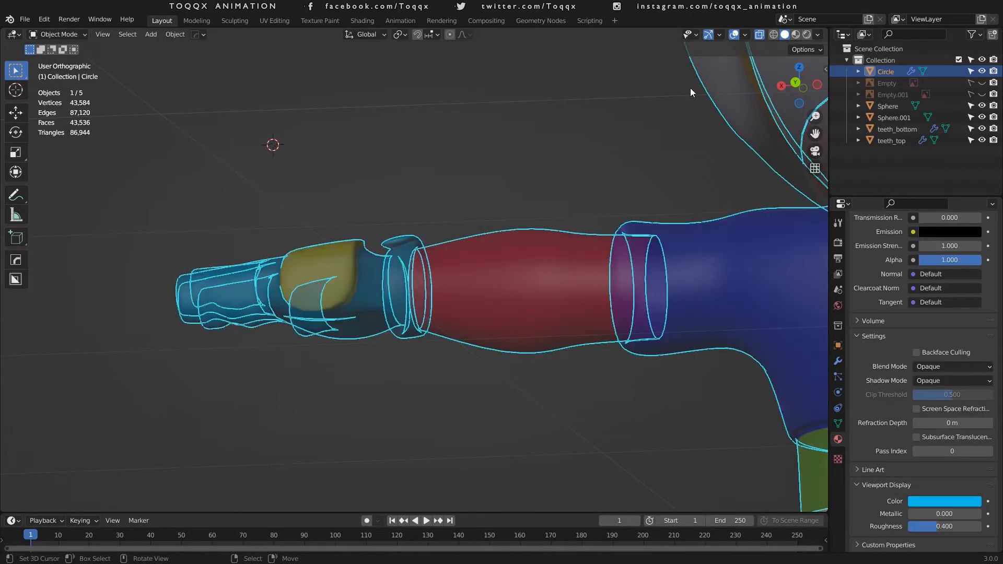
Turn off X-ray display and enter Edit Mode on the character's body with the belt in close view.
key("alt+z")
scroll(409, 253, "down", 8)
middle_click_drag(801, 120, 240, 303)
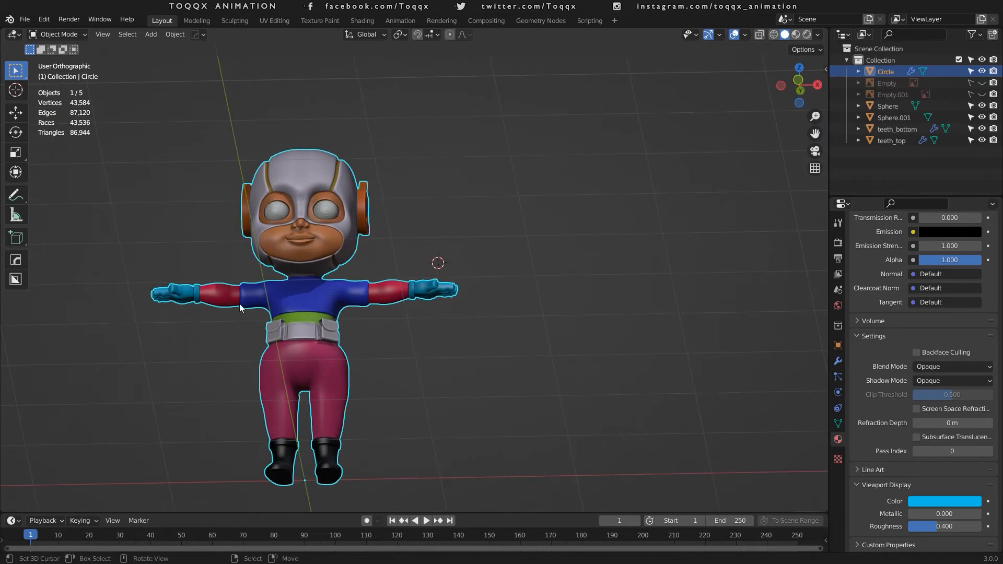
key("Tab")
key("KP_1")
scroll(504, 315, "up", 8)
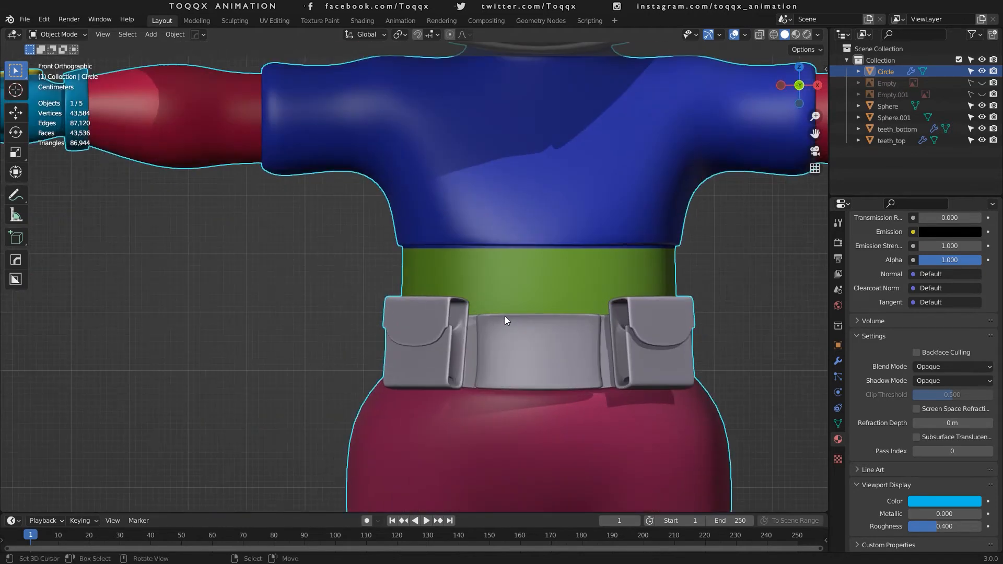
left_click_drag(799, 88, 798, 137)
scroll(598, 452, "up", 5)
scroll(710, 436, "down", 2)
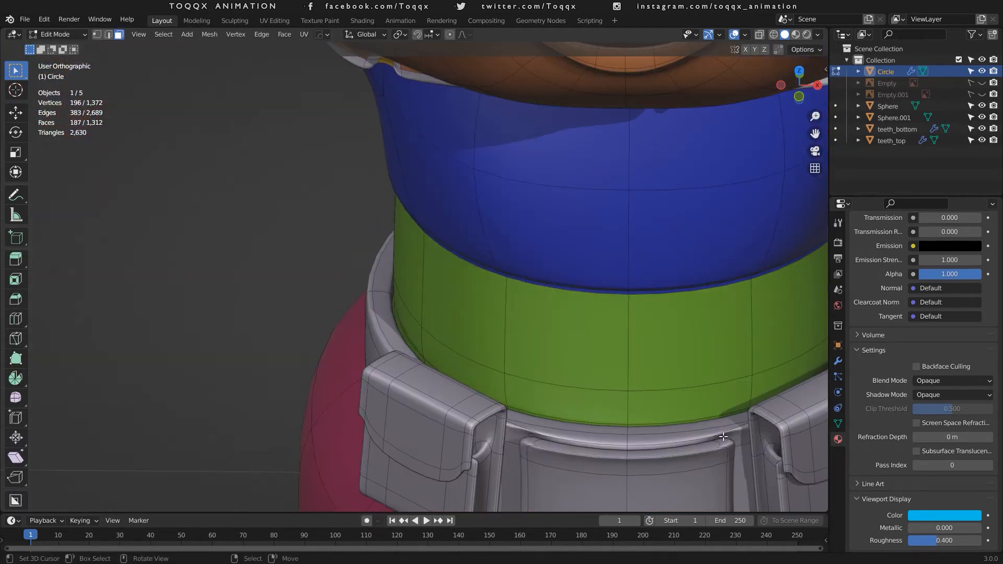
Try to select the face loop along the belt's upper rim together with its linked geometry.
right_click(384, 291, "alt")
left_click(385, 291, "alt")
scroll(391, 298, "up", 5)
scroll(366, 308, "down", 5)
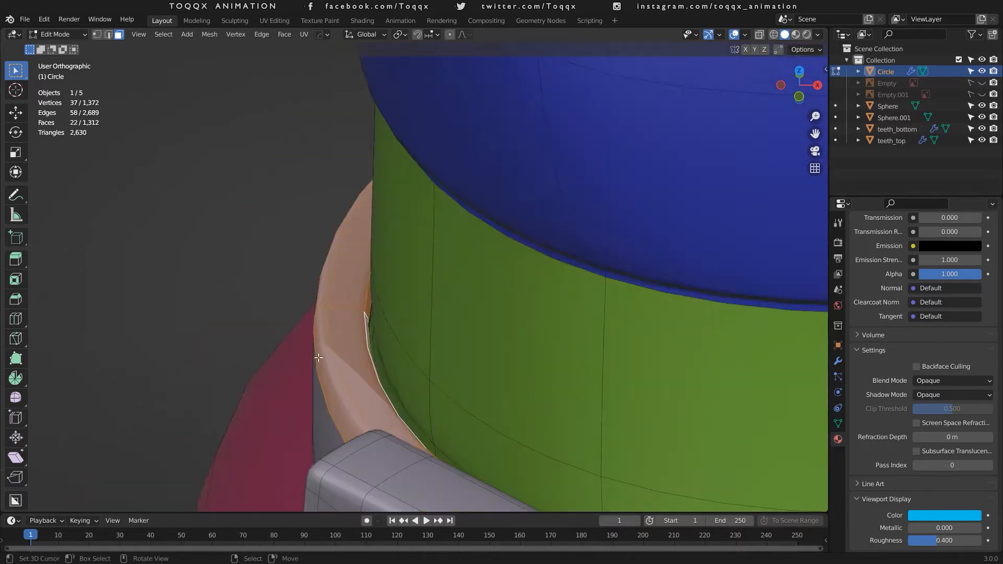
key("ctrl+l")
scroll(611, 388, "down", 2)
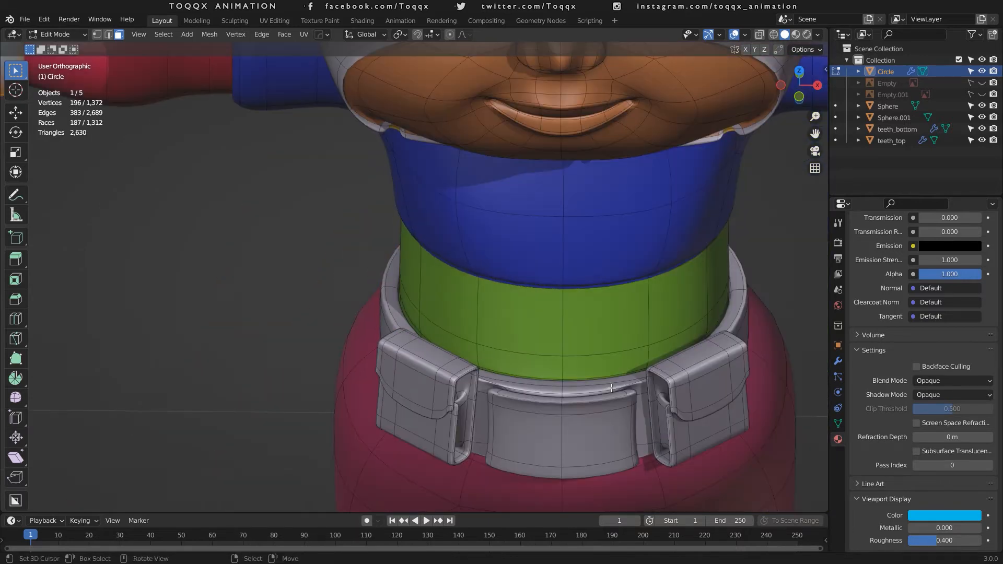
Select the face loops that cover both belt pouches, including their flaps and sides, in face selection.
left_click(682, 383, "alt")
left_click(740, 343, "alt+shift")
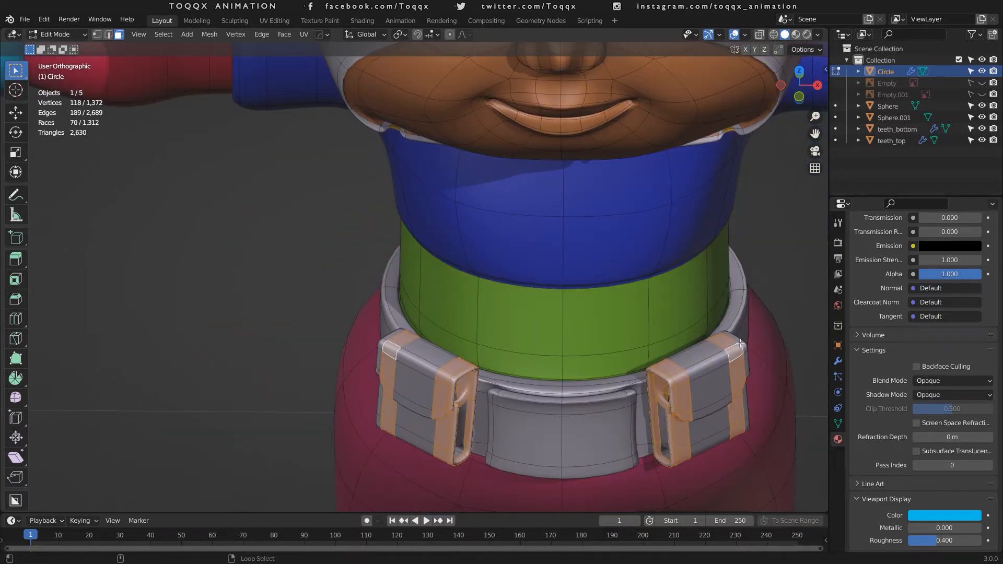
left_click(800, 77)
left_click_drag(809, 89, 933, 84)
scroll(472, 343, "up", 4)
key("1")
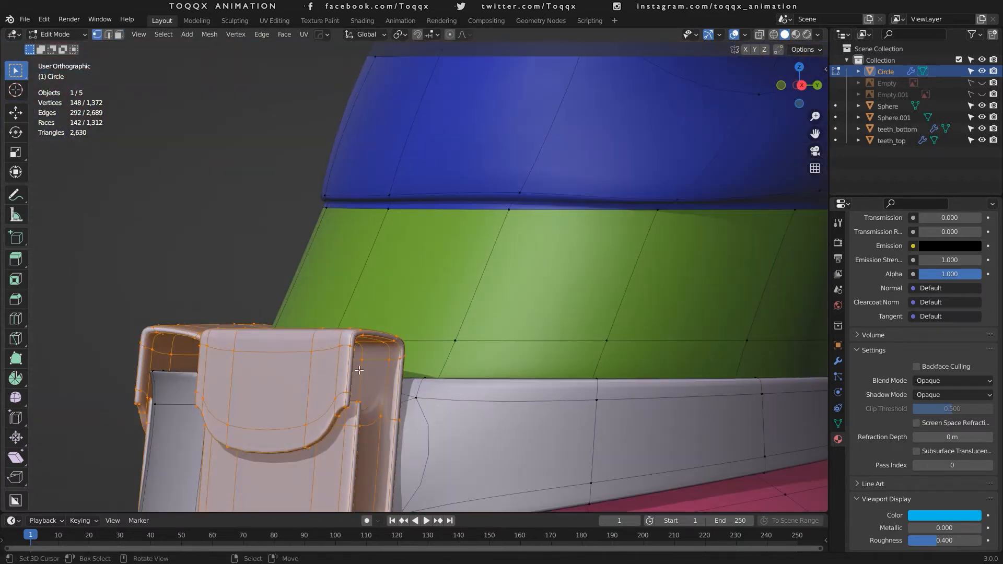
key("3")
left_click(173, 403, "ctrl")
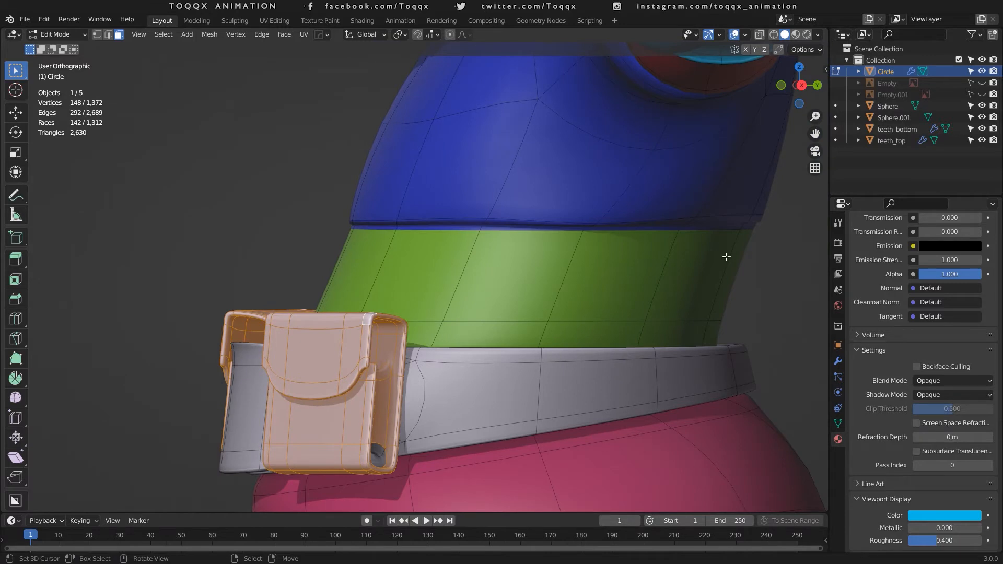
Add the missing vertices at the inner bottom of the pouch to the selection in X-ray vertex selection.
left_click_drag(799, 85, 845, 88)
scroll(378, 431, "up", 2)
key("1")
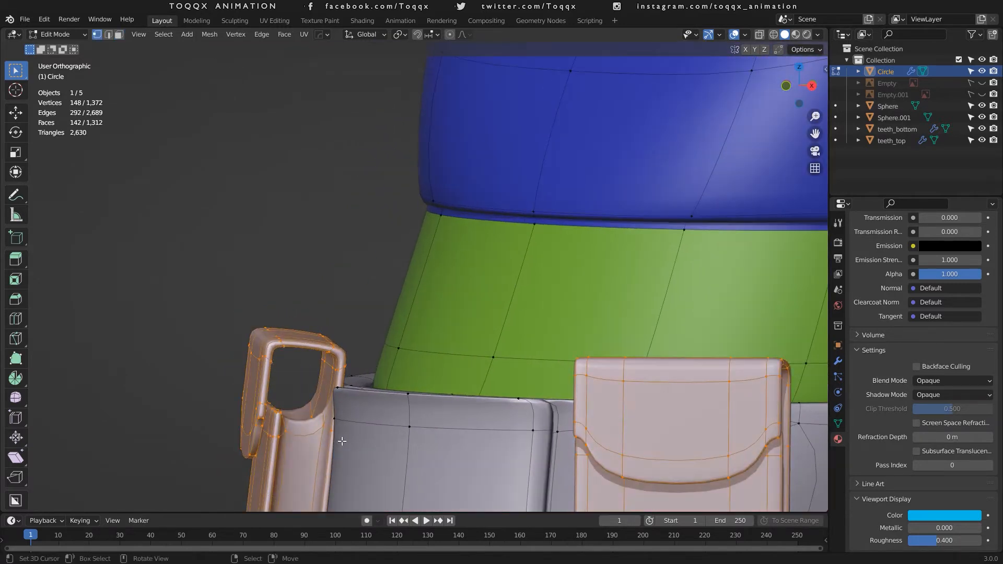
key("alt+z")
scroll(328, 470, "up", 2)
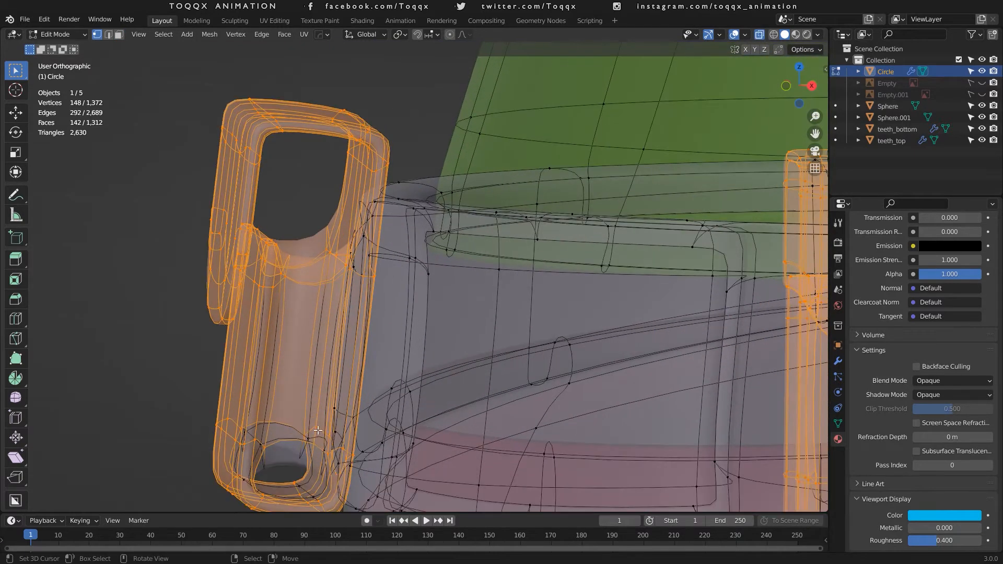
left_click_drag(317, 431, 226, 504, "shift")
right_click(326, 445, "shift")
right_click(308, 494, "shift")
scroll(320, 454, "down", 3)
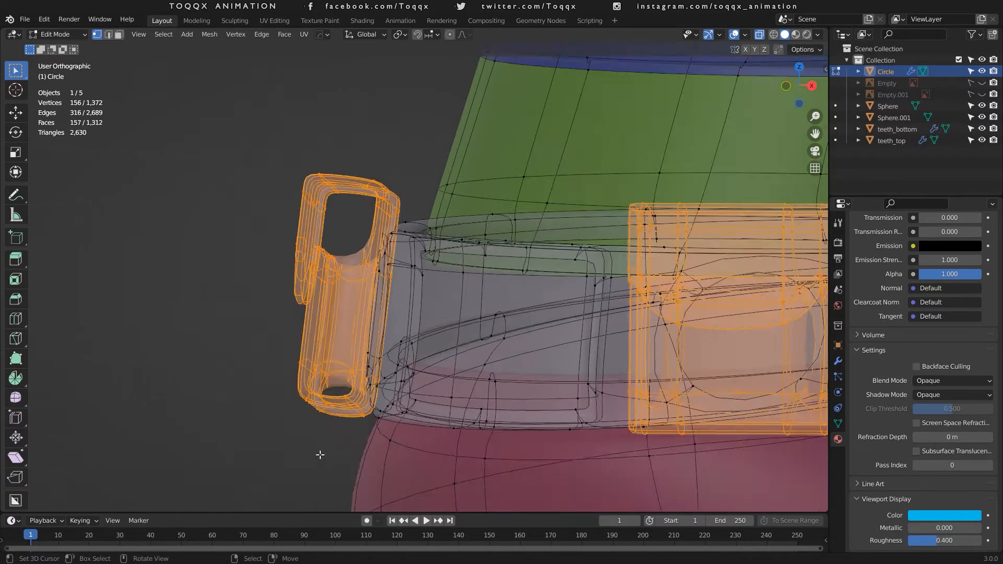
Try to add the face strip inside the pouch's belt side to the selection, and undo that pick.
scroll(320, 454, "up", 2)
left_click_drag(802, 84, 791, 92)
middle_click_drag(616, 296, 649, 297)
scroll(648, 298, "up", 4)
key("3")
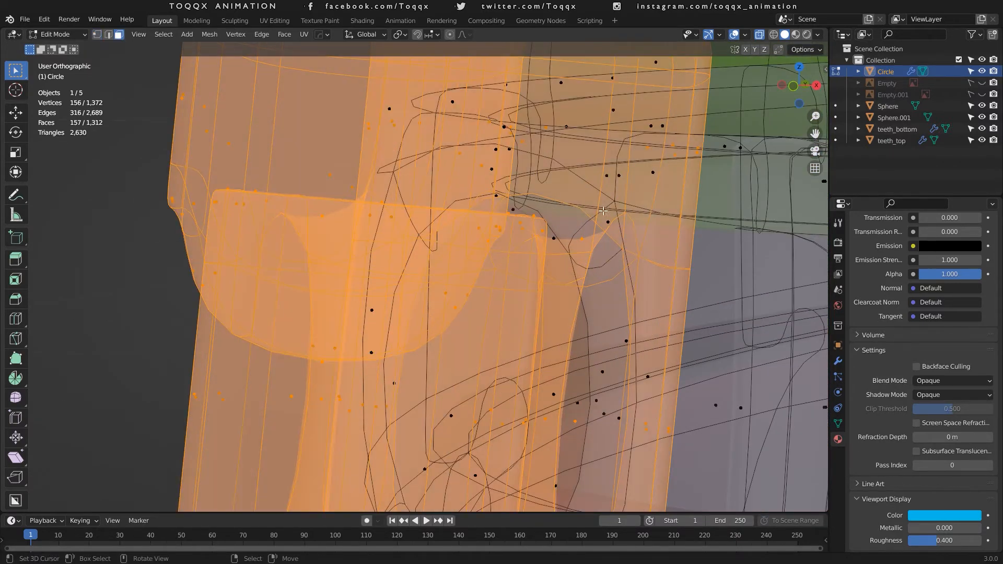
middle_click_drag(589, 217, 642, 225)
left_click(445, 155, "alt+shift")
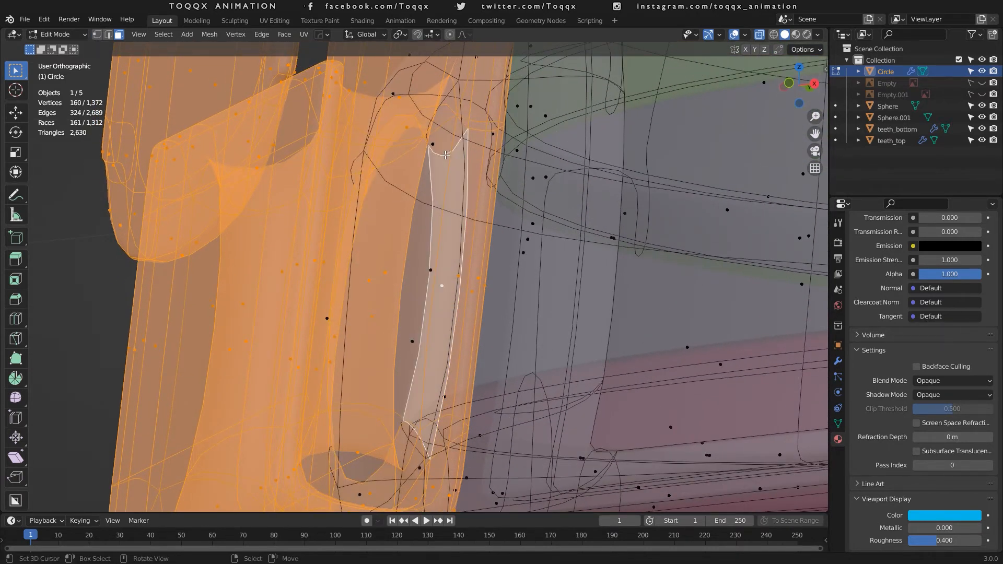
key("ctrl+z")
scroll(445, 155, "down", 5)
Assign a new pouch material with a yellow viewport display colour to the selected faces, and return to Object Mode without X-ray.
scroll(949, 261, "up", 20)
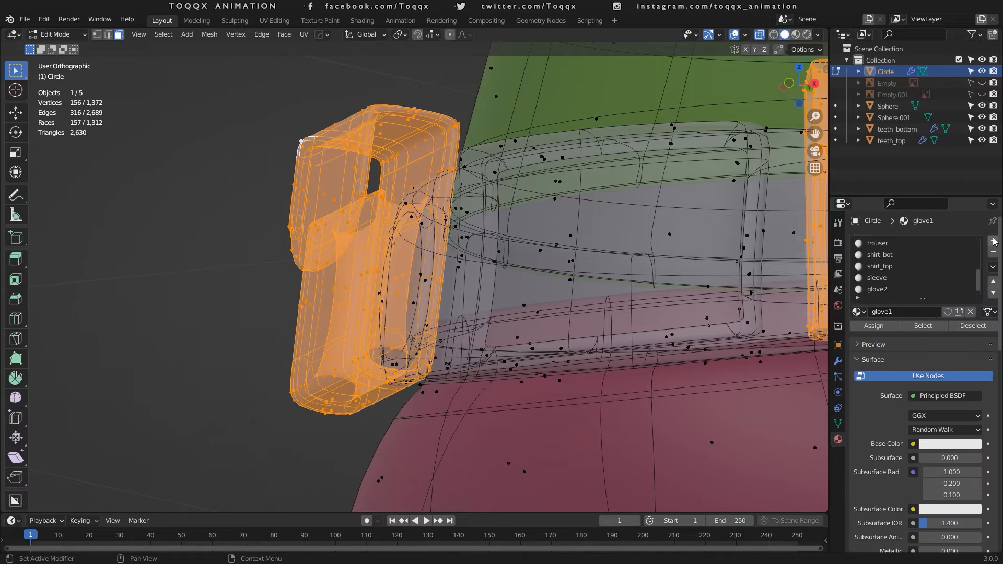
scroll(883, 328, "down", 15)
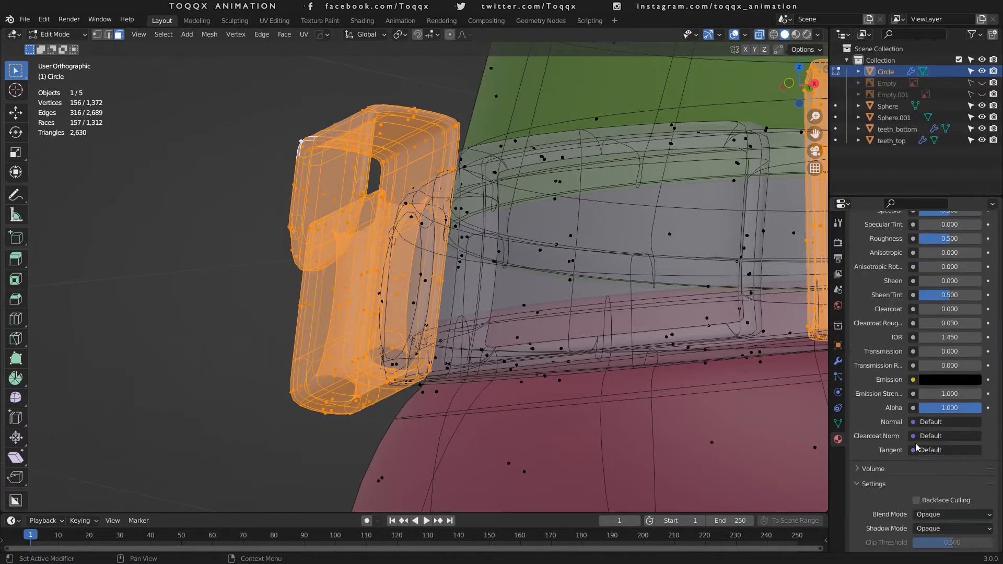
scroll(915, 443, "down", 6)
key("Tab")
scroll(105, 181, "down", 7)
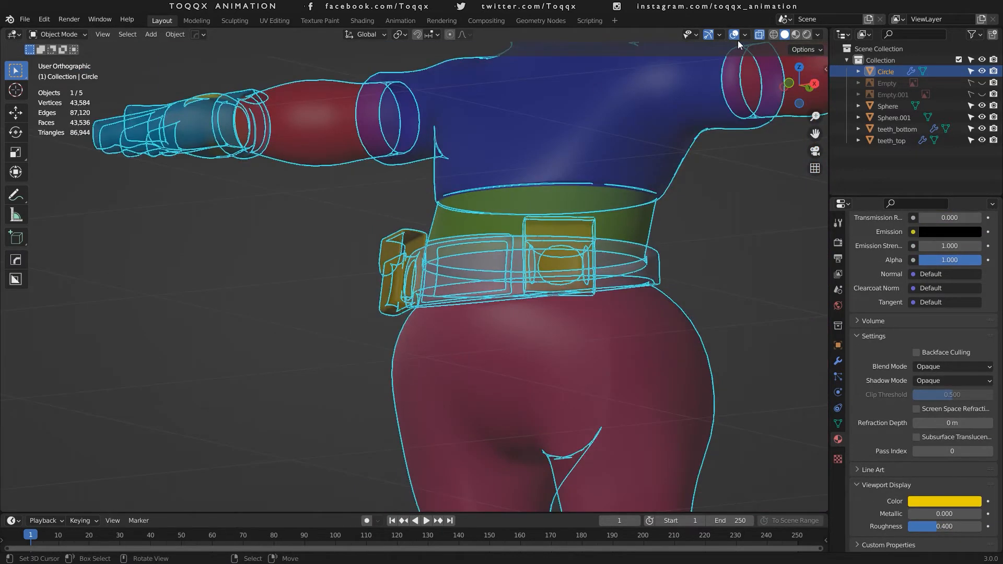
left_click(759, 34)
Enter Edit Mode, clear the selection and select the front and lower faces of the belt buckle.
scroll(500, 259, "up", 7)
middle_click_drag(500, 259, 697, 205)
key("Tab")
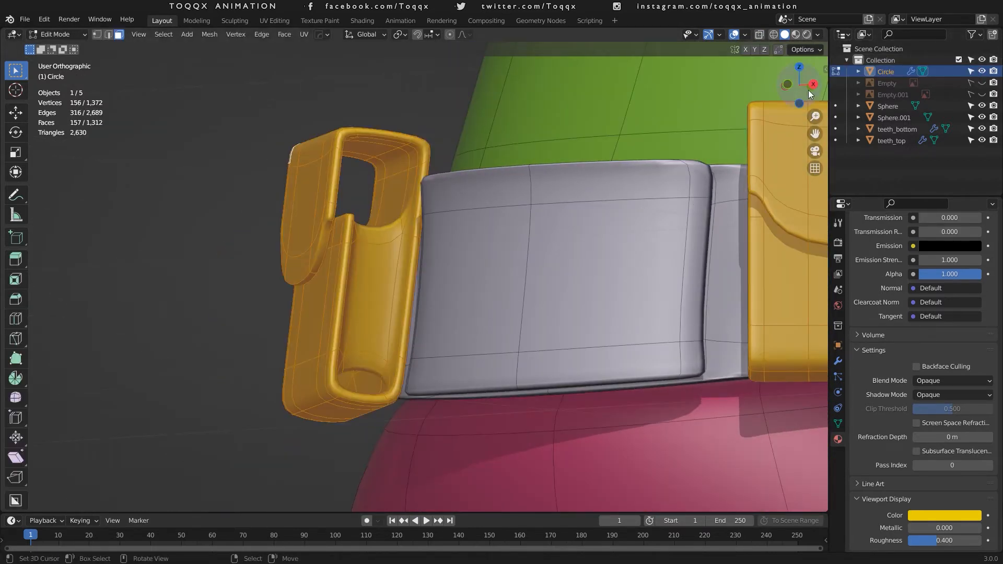
middle_click_drag(555, 297, 535, 340)
key("alt+a")
left_click(585, 492, "alt")
middle_click_drag(585, 492, 606, 418)
left_click(606, 244, "shift")
left_click(606, 334, "shift")
left_click(606, 428, "shift")
Complete the belt buckle selection with the remaining faces along its edge and return to front view.
left_click_drag(802, 84, 771, 120)
right_click(313, 393, "alt+shift")
scroll(316, 392, "down", 4)
middle_click_drag(795, 112, 439, 131)
scroll(435, 133, "down", 2)
key("KP_1")
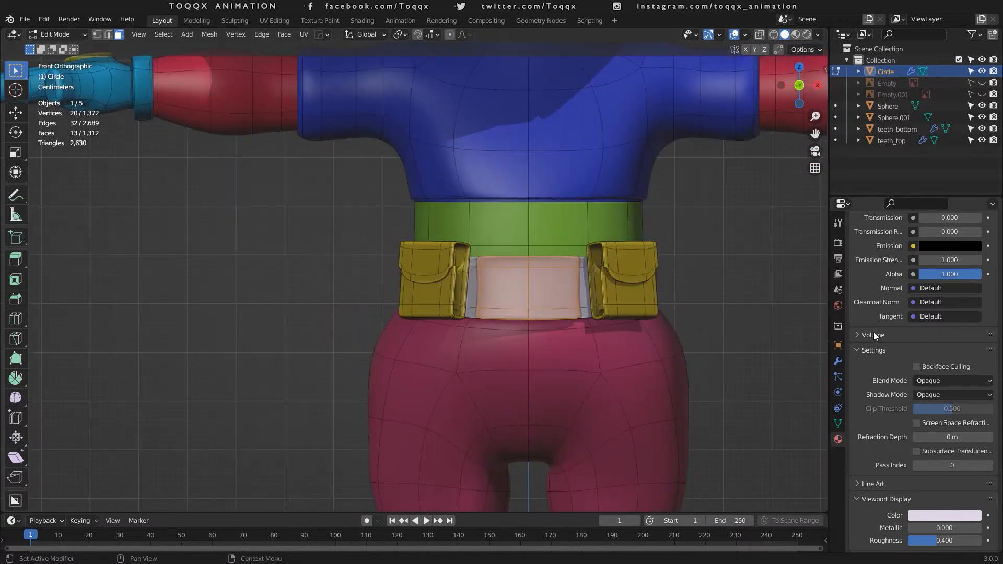
Add a new material named buckle with a dark grey viewport display colour and assign it to the selected buckle faces.
scroll(879, 329, "up", 15)
left_click(993, 241)
left_click(891, 312)
double_click(894, 313)
type("buckle")
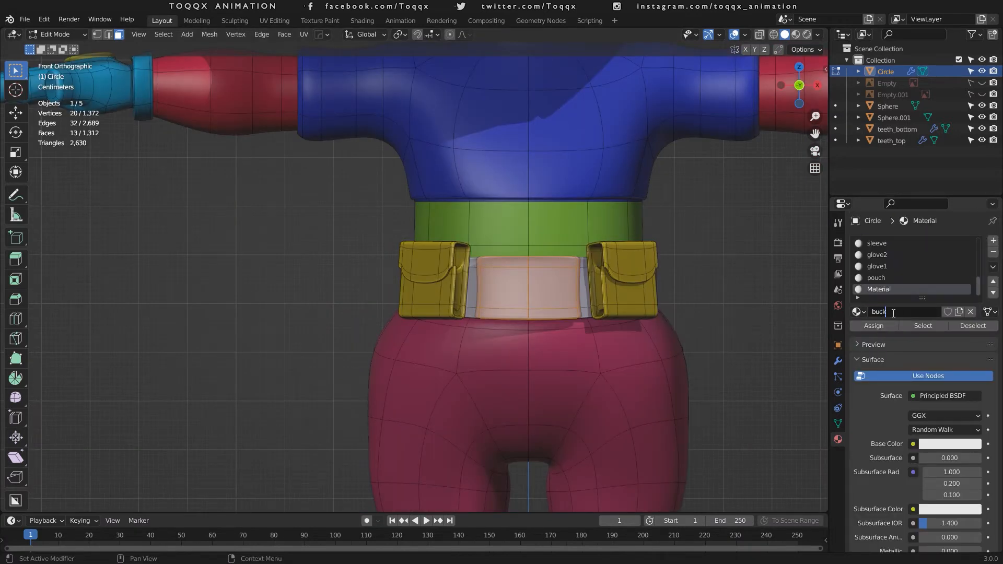
key("Return")
scroll(938, 382, "down", 15)
left_click(946, 501)
left_click_drag(973, 389, 972, 400)
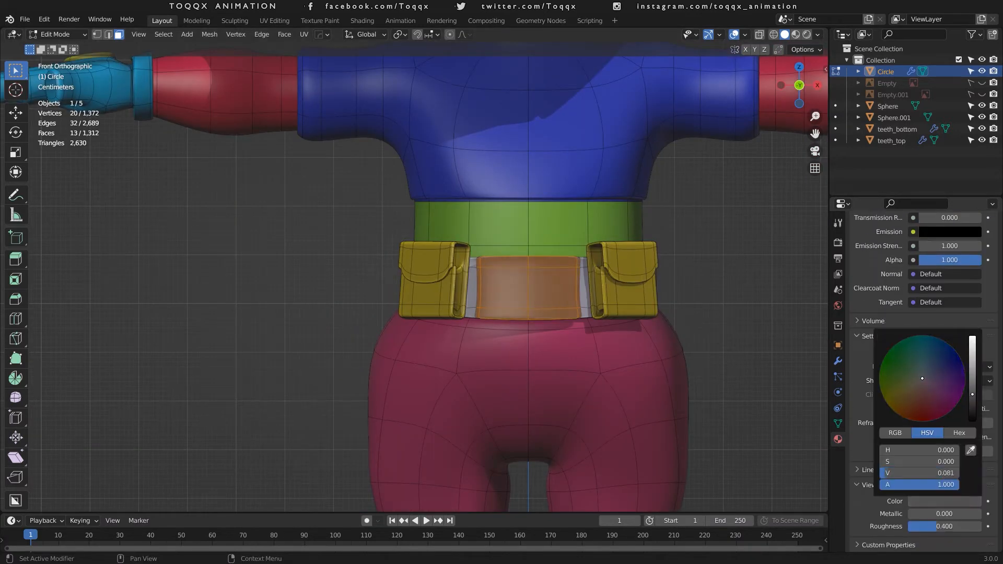
Examine the buckle and belt from below and the side, and check the whole character's colours from the front.
scroll(664, 355, "up", 5)
left_click_drag(810, 93, 692, 70)
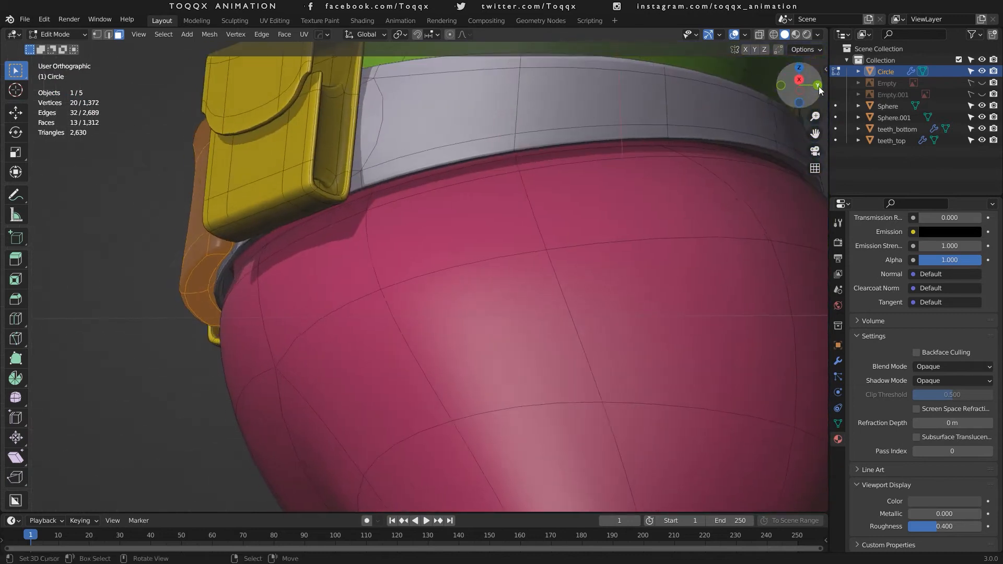
scroll(457, 238, "up", 5)
left_click_drag(810, 133, 992, 137)
scroll(309, 233, "down", 8)
scroll(308, 233, "down", 9)
key("KP_1")
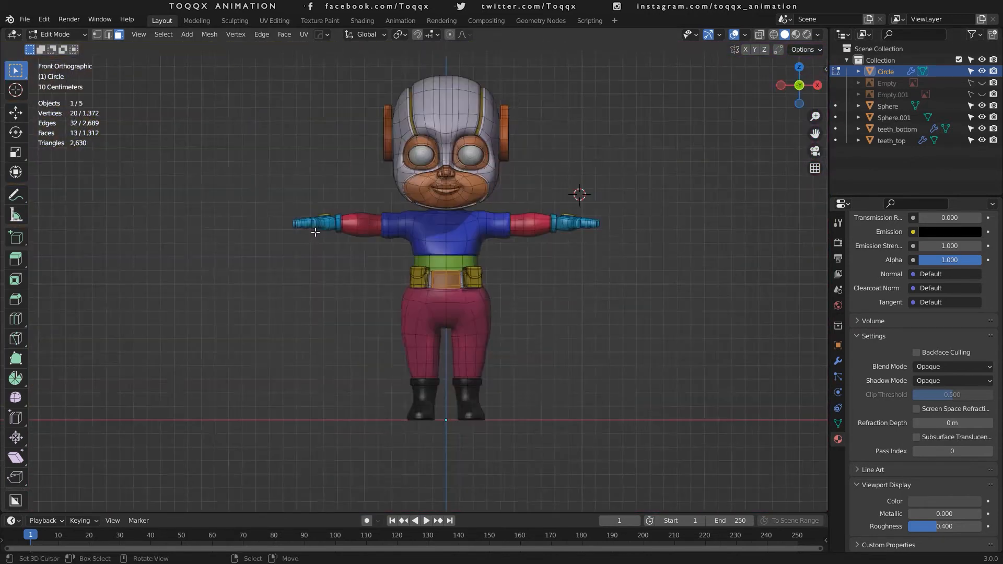
scroll(315, 232, "up", 3)
key("Tab")
key("Tab")
Clear the selection, select all geometry that uses the base material, and switch to face selection.
key("1")
key("a")
key("a")
scroll(922, 290, "up", 15)
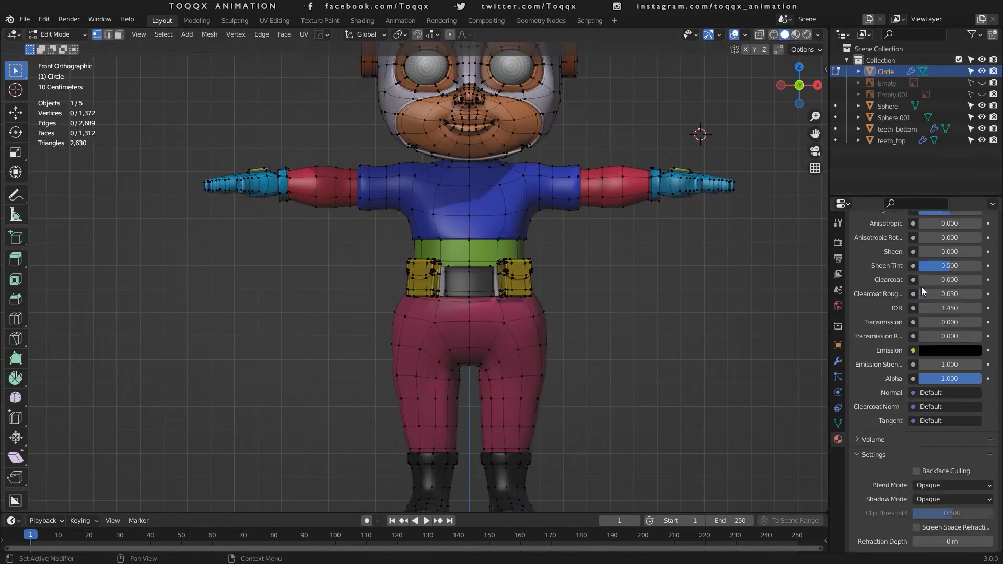
left_click(910, 235)
left_click(933, 318)
scroll(560, 250, "down", 2)
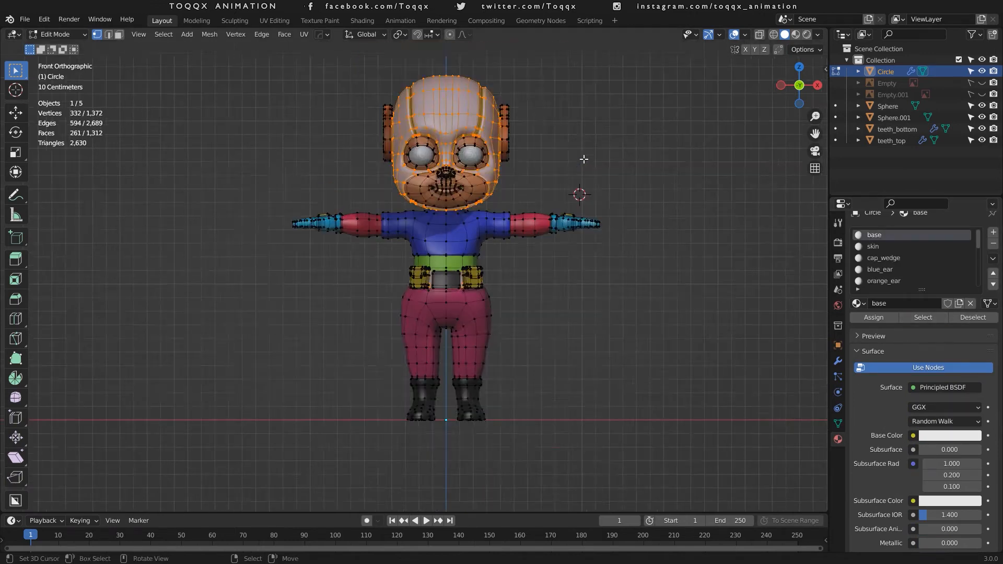
key("3")
middle_click_drag(432, 135, 555, 207, "shift")
scroll(555, 207, "up", 5)
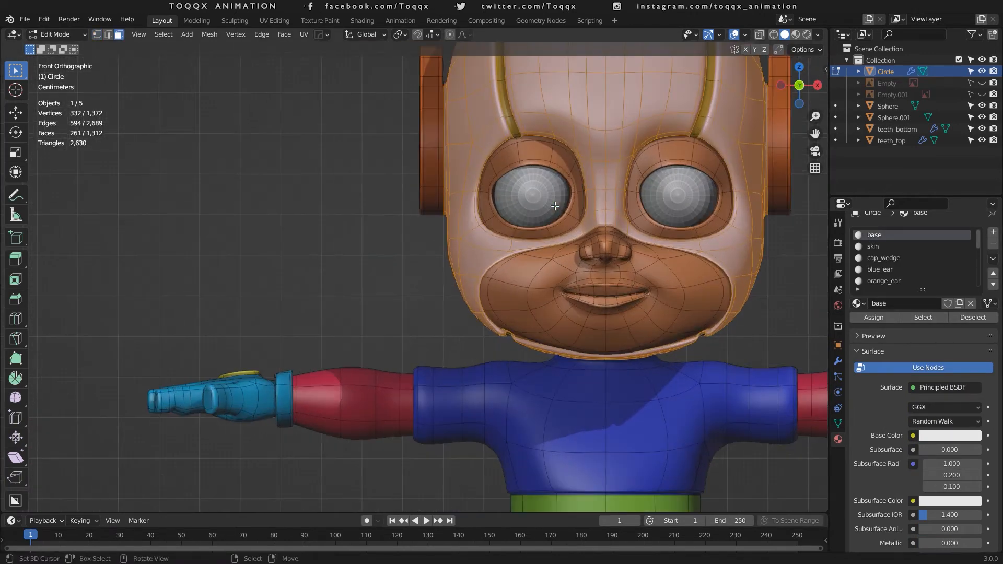
scroll(734, 193, "down", 5)
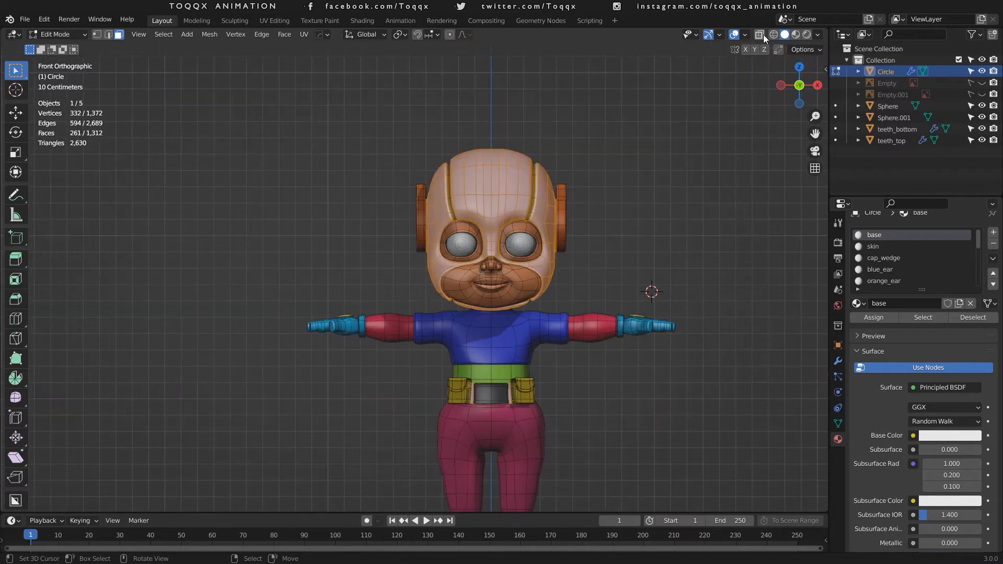
Deselect the belt vertices with Circle Select in wireframe front and right views, keeping the head selected.
key("1")
key("shift+z")
scroll(562, 382, "down", 3)
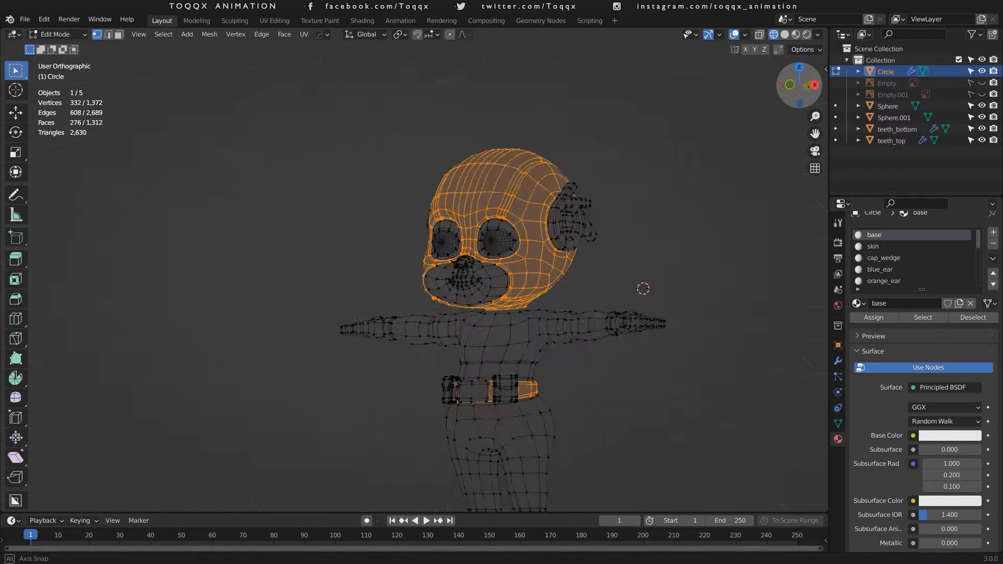
key("c")
scroll(516, 361, "down", 5)
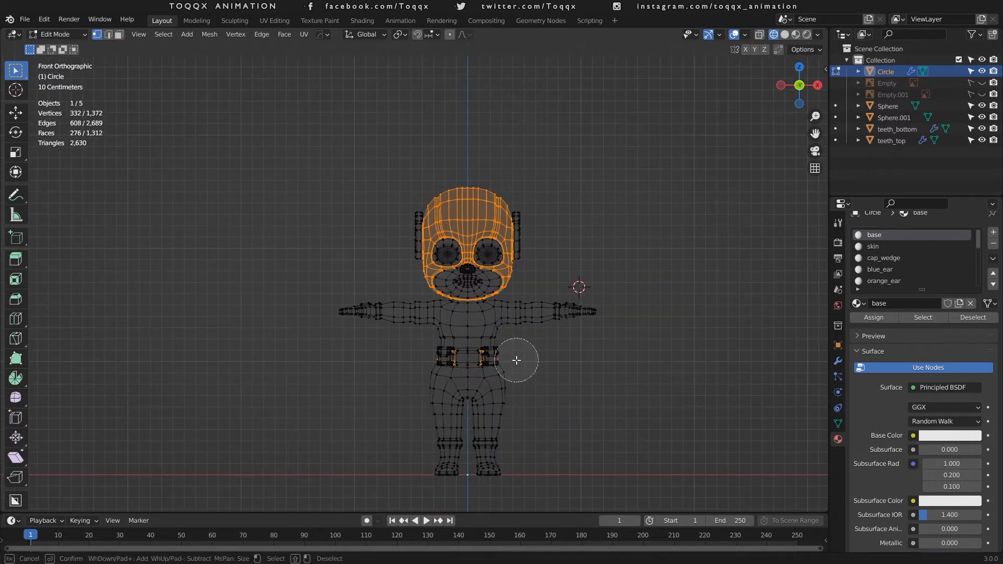
mouse_move(516, 360)
middle_mouse_down()
mouse_move(407, 362)
mouse_move(490, 361)
middle_mouse_up()
right_click(550, 361)
key("KP_3")
key("alt+z")
key("c")
right_click(493, 359)
Deselect the vertices of the mouth and its interior with Circle Select in front view.
key("KP_1")
scroll(499, 355, "up", 5)
left_click_drag(811, 96, 687, 96)
scroll(377, 274, "up", 5)
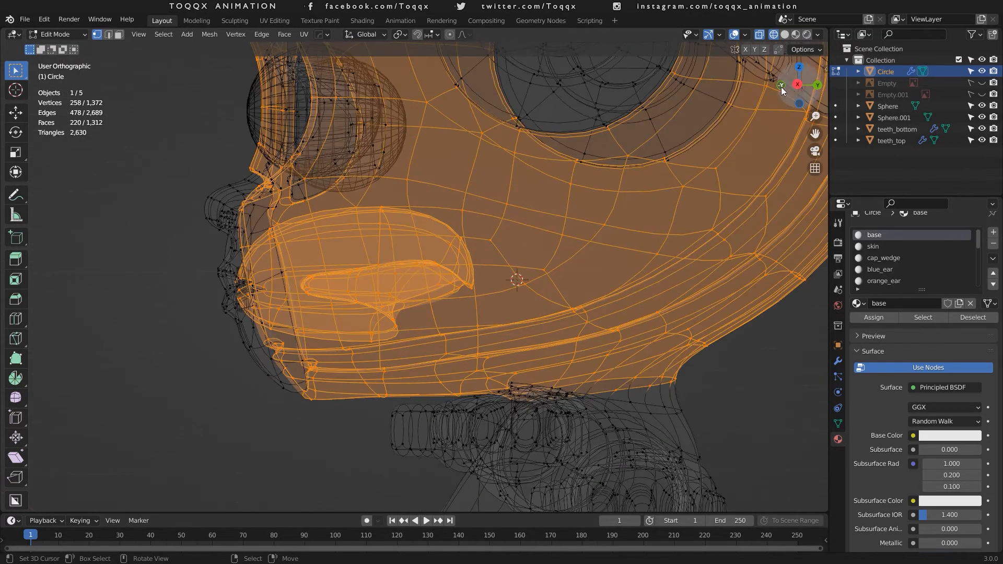
mouse_move(782, 90)
left_mouse_down()
mouse_move(833, 90)
mouse_move(845, 78)
mouse_move(849, 88)
mouse_move(773, 93)
left_mouse_up()
scroll(672, 276, "up", 2)
left_click_drag(815, 134, 665, 133)
key("KP_1")
scroll(418, 247, "down", 4)
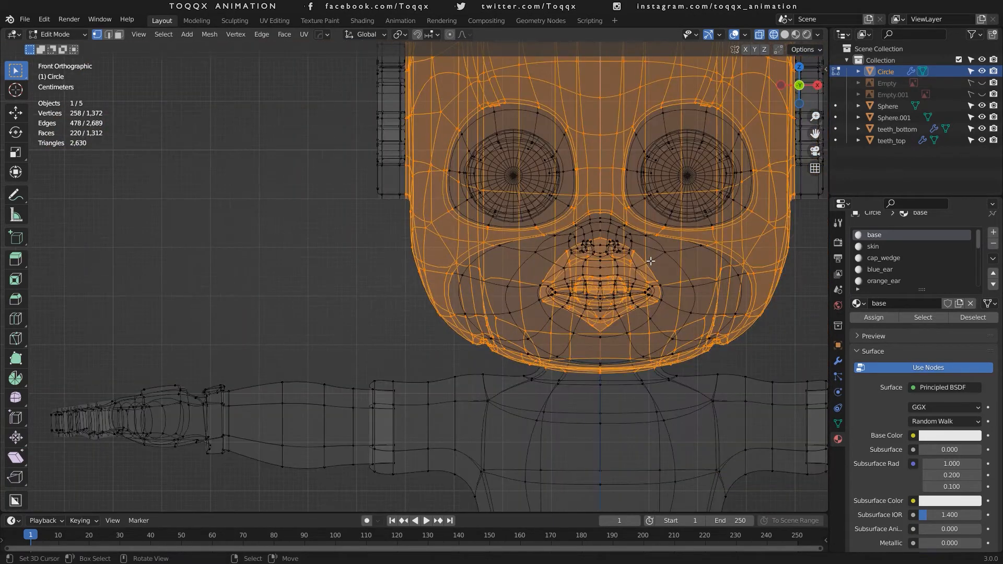
key("c")
mouse_move(657, 267)
left_mouse_down("shift")
mouse_move(560, 291)
mouse_move(628, 313)
mouse_move(638, 280)
left_mouse_up("shift")
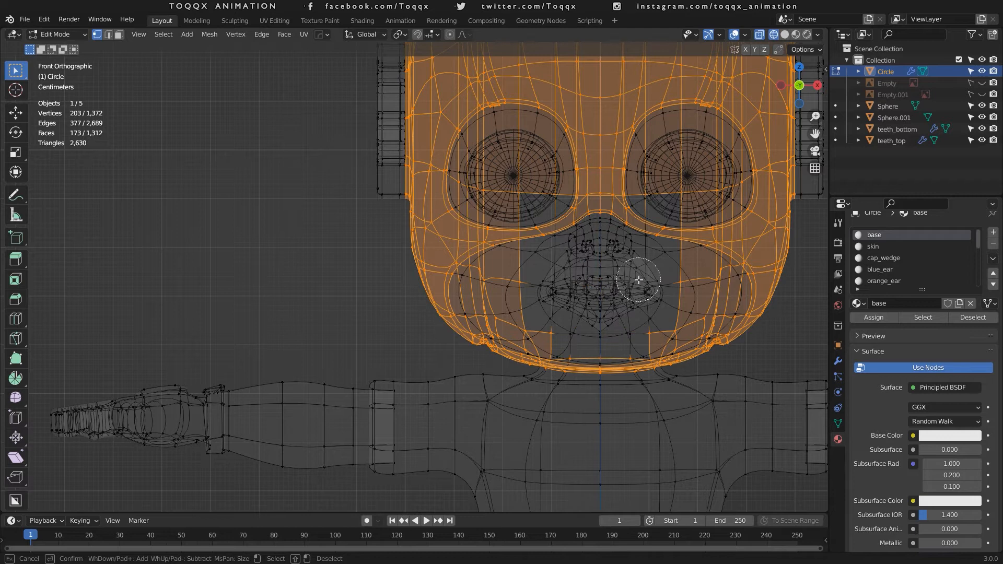
key("Escape")
Box-select the vertices at the cap's lower back edge in right view, and return to solid shading in face selection.
key("KP_3")
key("b")
left_click_drag(501, 262, 569, 313)
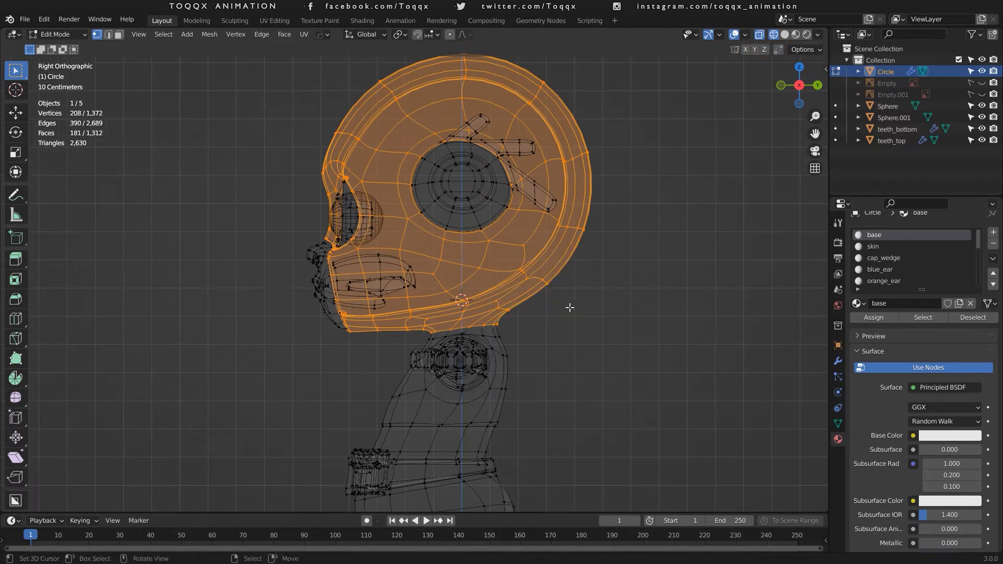
scroll(492, 307, "up", 3)
scroll(610, 245, "down", 3)
key("3")
key("KP_1")
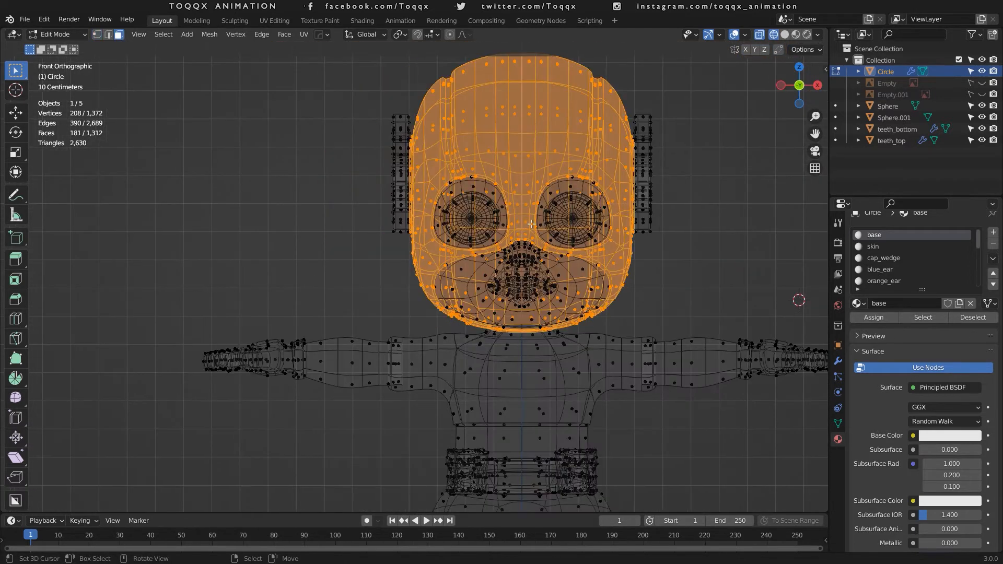
key("shift+z")
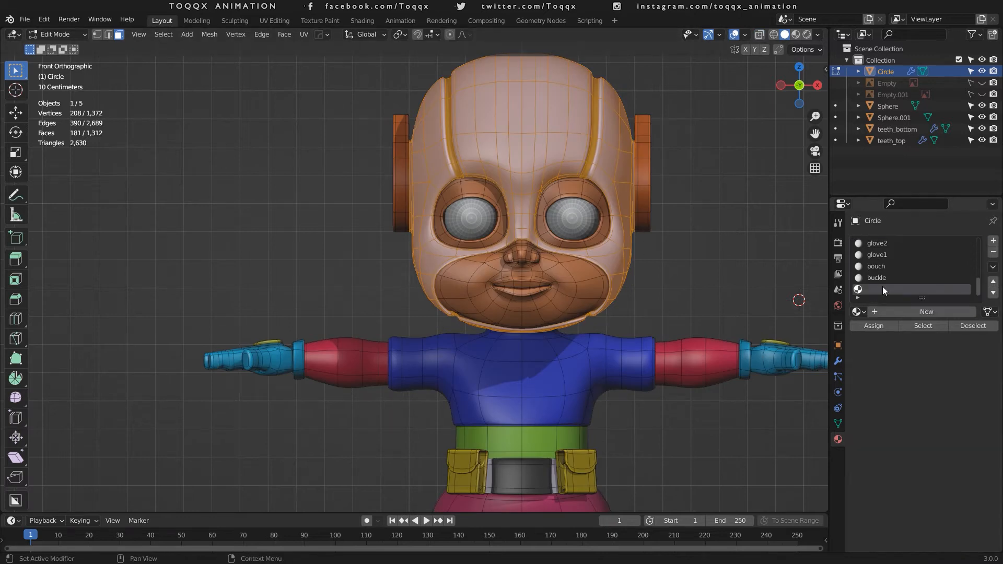
Create the cap material on the selected head faces and set its viewport display colour to green.
scroll(919, 392, "down", 5)
scroll(950, 468, "down", 15)
left_click(941, 501)
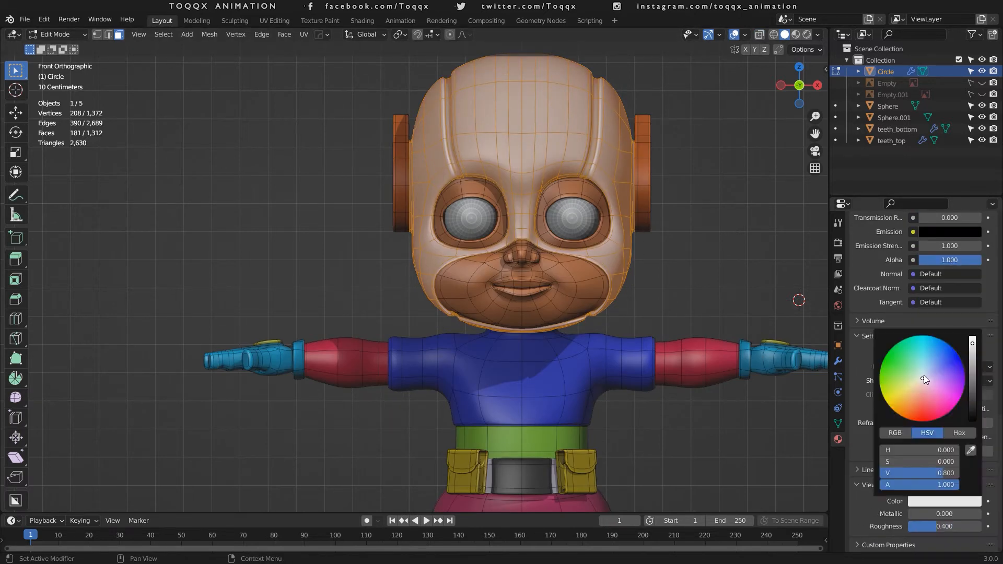
left_click_drag(924, 376, 947, 345)
left_click(940, 501)
left_click_drag(904, 372, 888, 353)
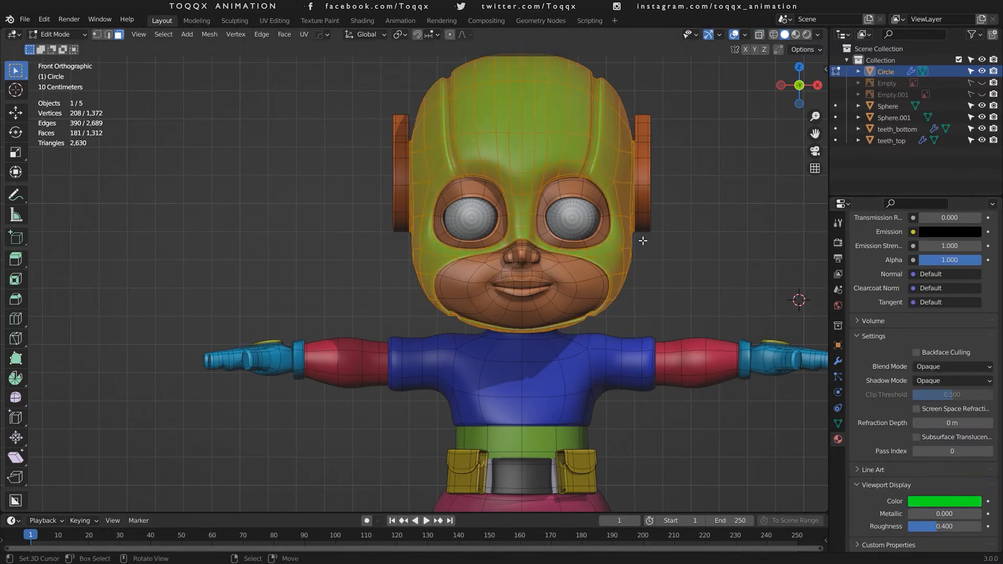
Undo the cap material's assignment to the head and its green viewport colour.
key("Tab")
left_click_drag(800, 86, 801, 112)
key("ctrl+z")
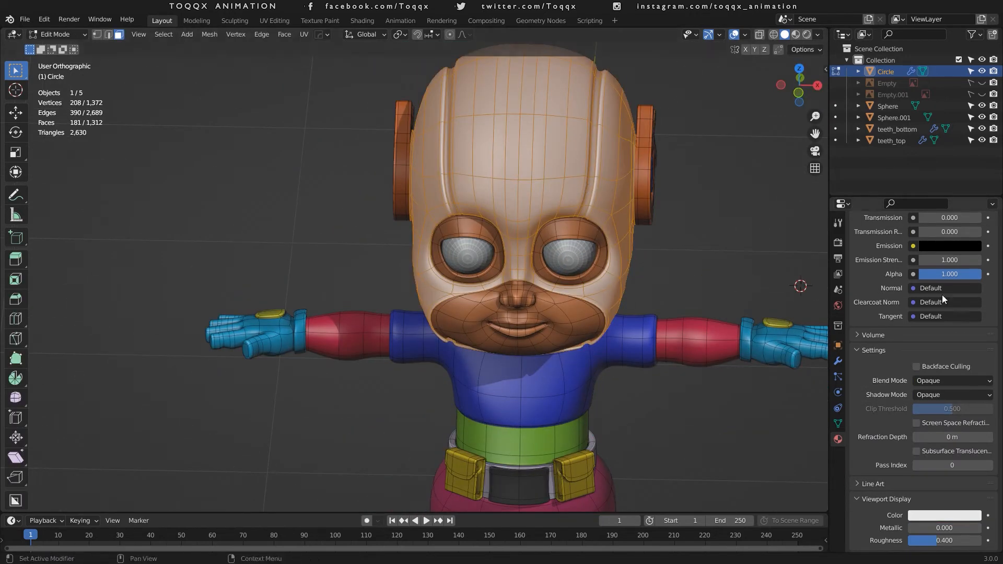
Remove all faces that use the cap_wedge material from the head selection.
scroll(942, 295, "up", 15)
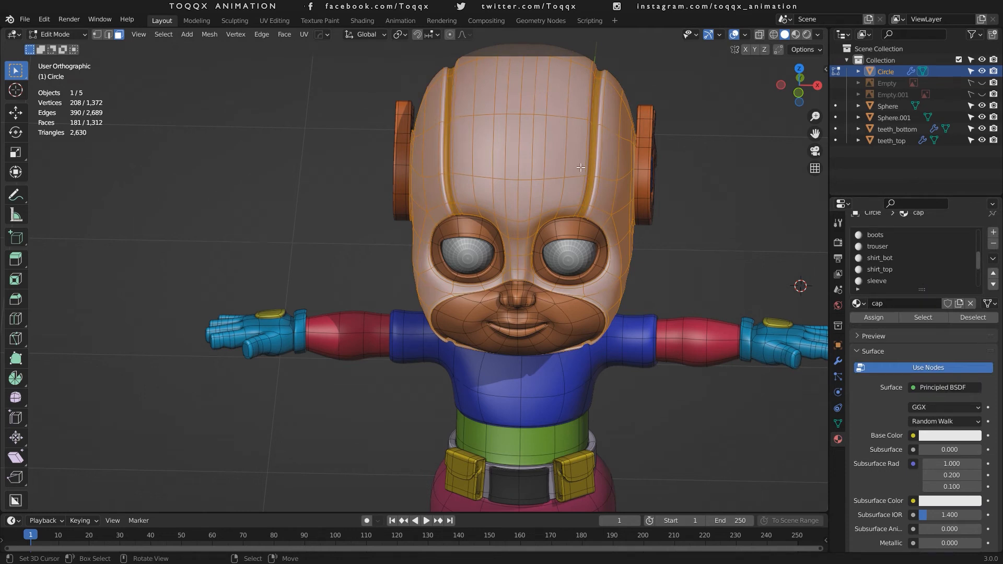
key("KP_1")
scroll(925, 285, "up", 5)
left_click(887, 249)
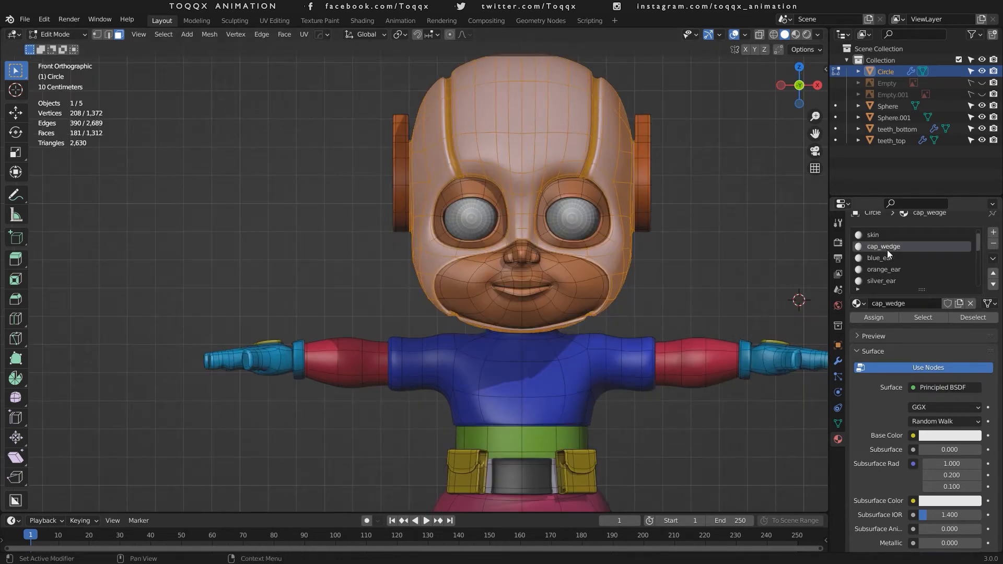
left_click(972, 317)
left_click_drag(799, 85, 768, 89)
scroll(921, 275, "down", 5)
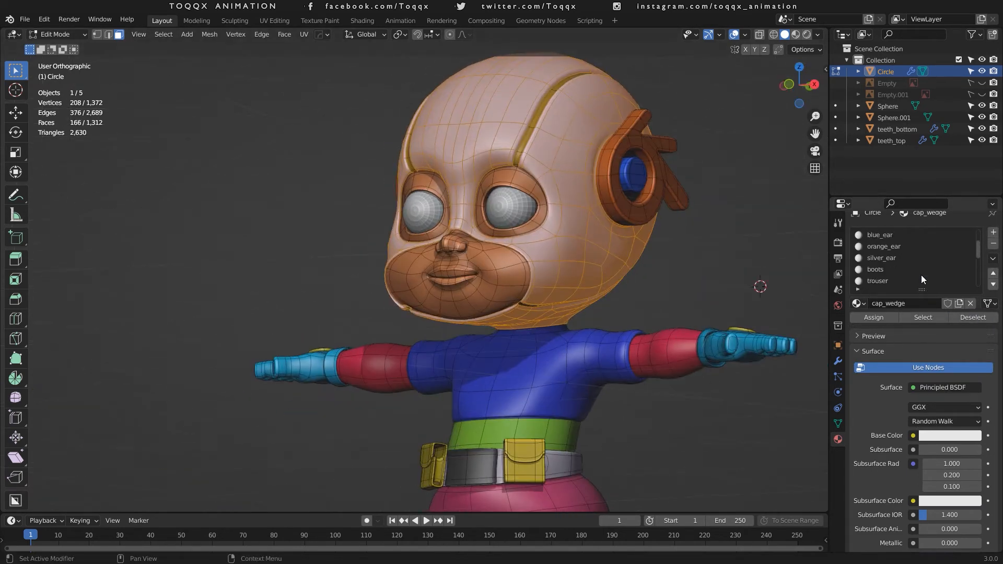
Assign the cap material to the selected head faces and set its viewport display colour to cyan.
left_click(920, 279)
scroll(923, 433, "down", 15)
left_click(943, 503)
left_click_drag(926, 403, 927, 339)
key("alt+a")
key("Tab")
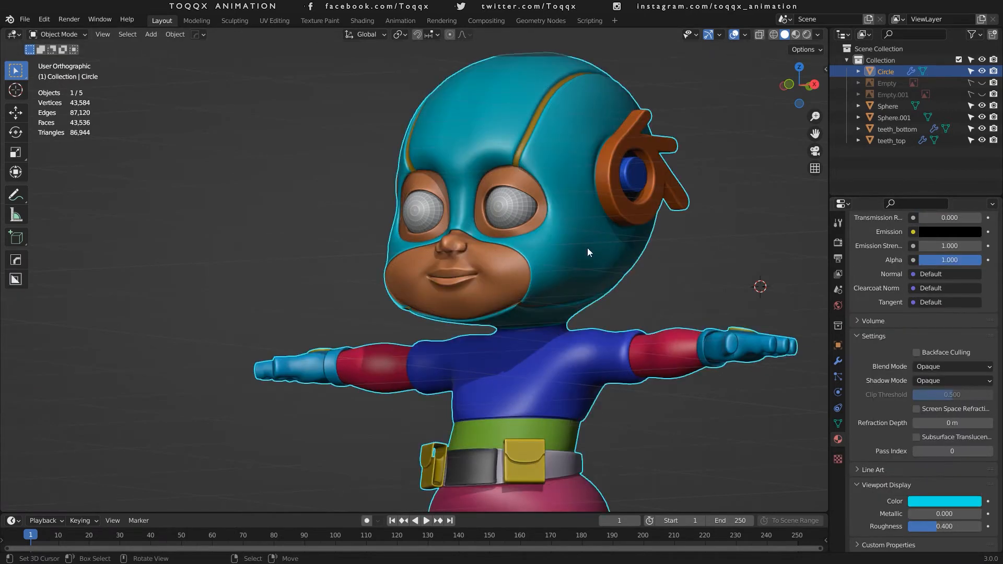
Select all mesh geometry that still uses the base material, working in front view.
key("KP_1")
scroll(588, 248, "down", 6)
scroll(587, 248, "up", 2)
key("Tab")
scroll(970, 249, "up", 12)
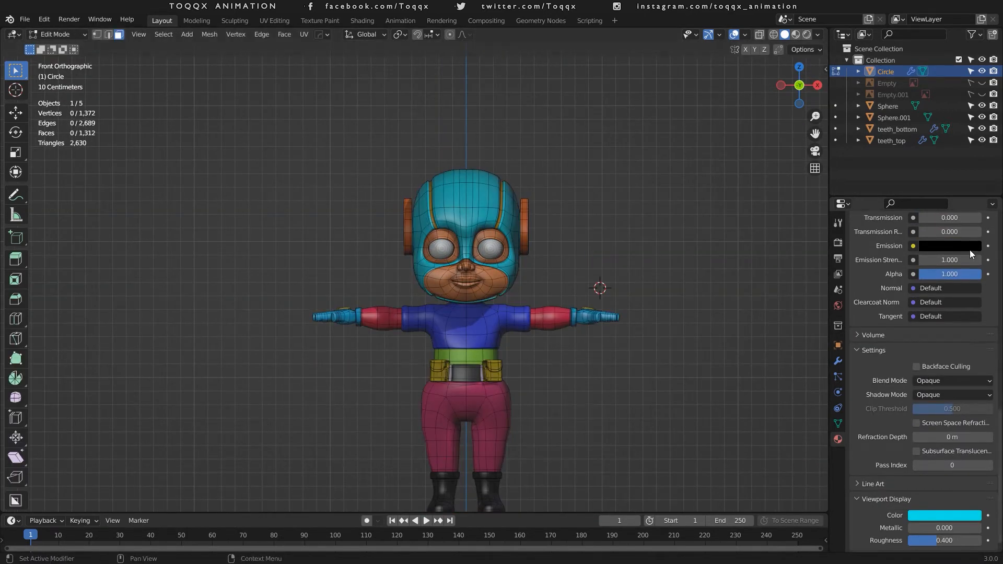
scroll(970, 249, "up", 4)
left_click(888, 243)
left_click(920, 325)
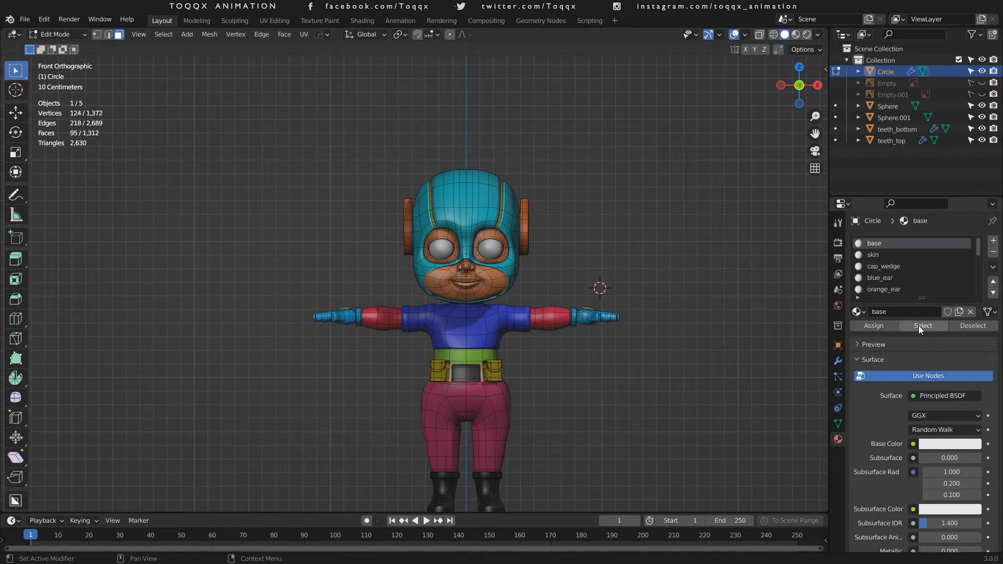
Deselect the mouth vertices with Circle Select in X-ray vertex mode, keeping the belt vertices selected.
scroll(530, 266, "up", 4)
key("alt+z")
key("1")
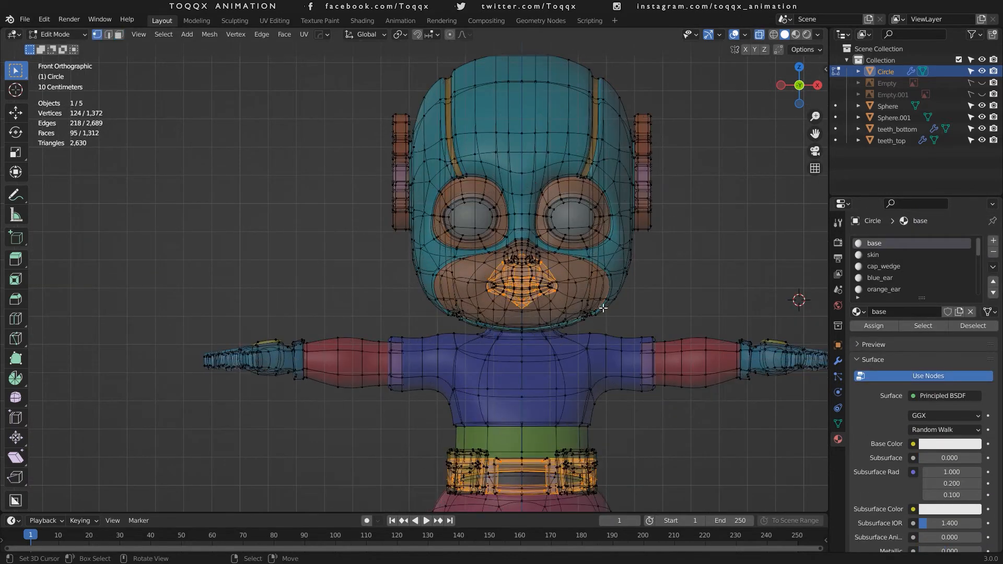
key("c")
mouse_move(567, 285)
middle_mouse_down()
mouse_move(507, 278)
mouse_move(486, 295)
middle_mouse_up()
right_click(574, 287)
Add a new material named belt and assign it to the selected belt geometry.
left_click(994, 241)
left_click(892, 313)
left_click(892, 312)
type("blet")
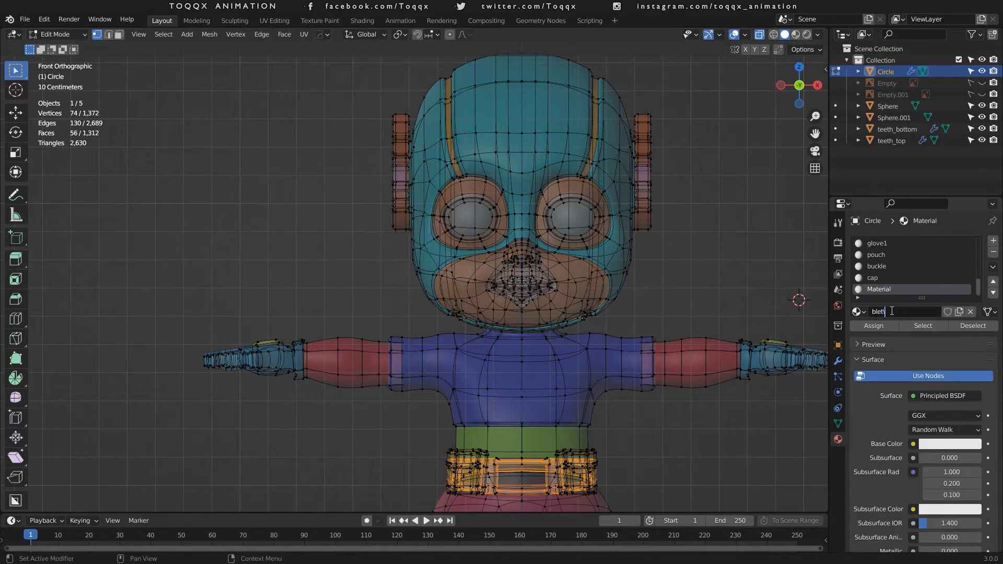
type("elt")
key("Return")
left_click(876, 328)
Set the belt material's viewport display colour to red.
scroll(924, 385, "down", 15)
left_click(929, 502)
left_click_drag(923, 405, 920, 420)
Turn off X-ray and set the belt material's viewport display colour to blue.
scroll(883, 294, "up", 15)
key("alt+z")
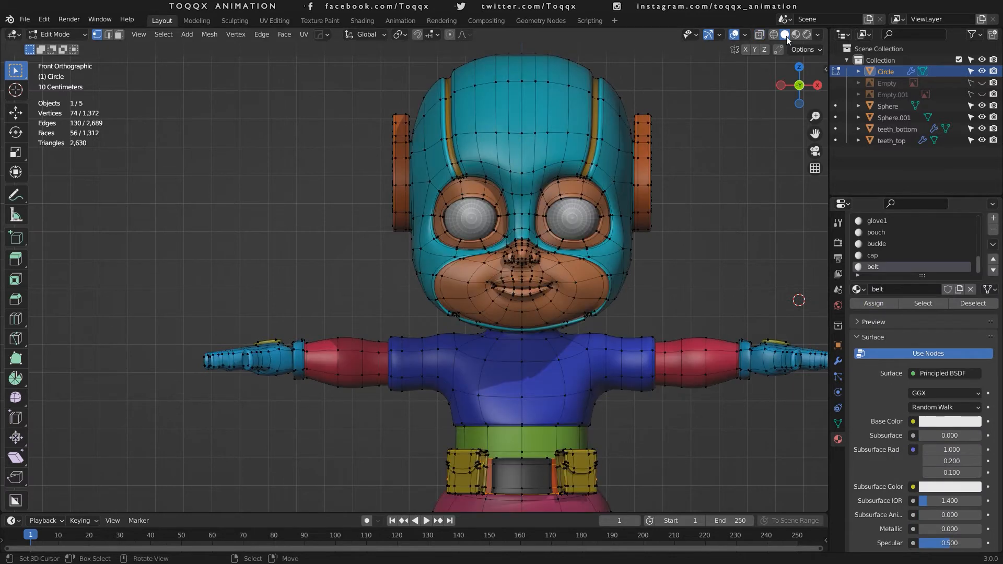
scroll(673, 389, "down", 3)
left_click_drag(803, 86, 685, 88)
scroll(930, 523, "down", 15)
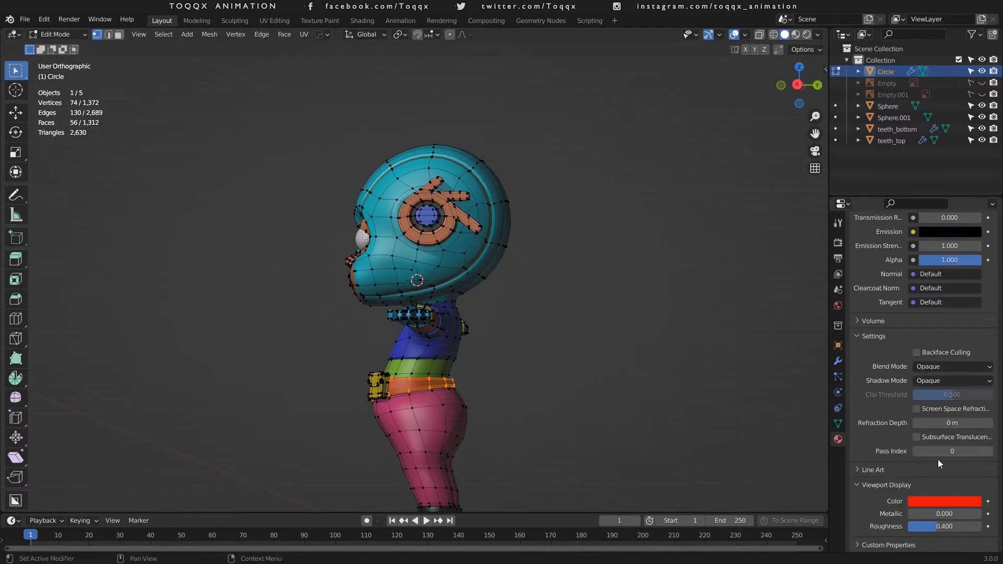
left_click(937, 501)
mouse_move(915, 381)
left_mouse_down()
mouse_move(914, 370)
mouse_move(957, 354)
left_mouse_up()
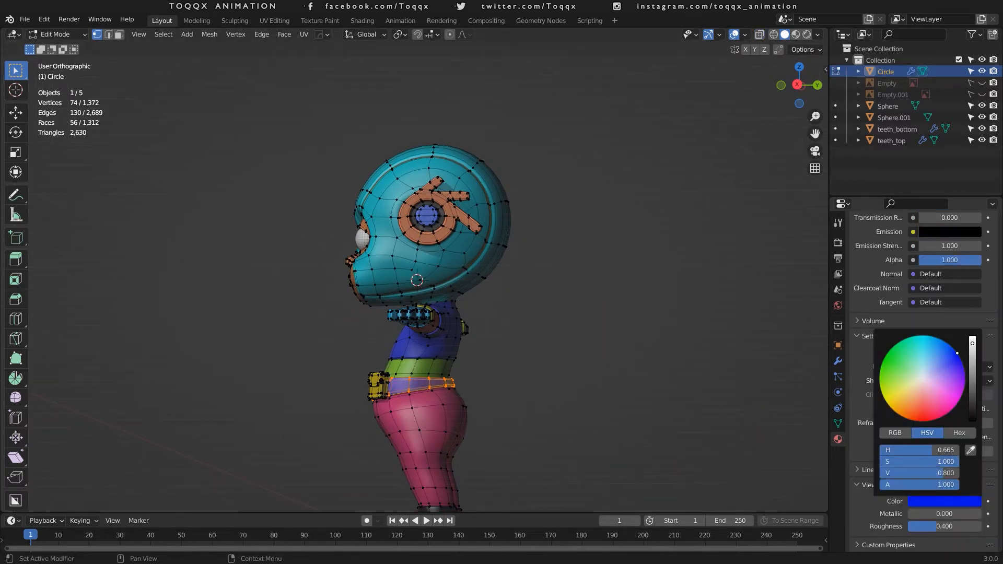
Replace the selection with all geometry that uses the base material and show it in X-ray.
key("KP_1")
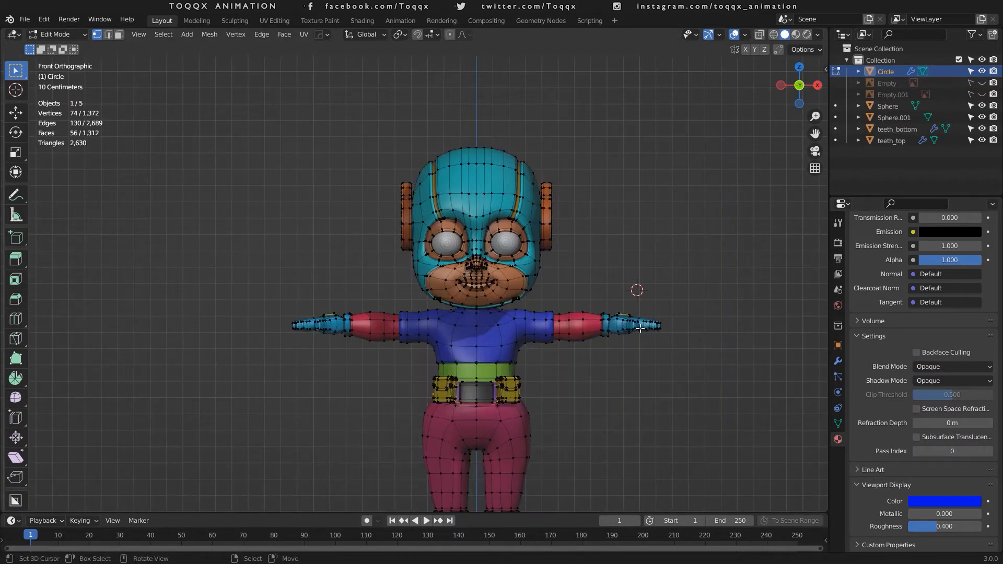
key("Tab")
scroll(716, 300, "up", 4)
scroll(882, 253, "up", 10)
left_click(879, 249)
key("Tab")
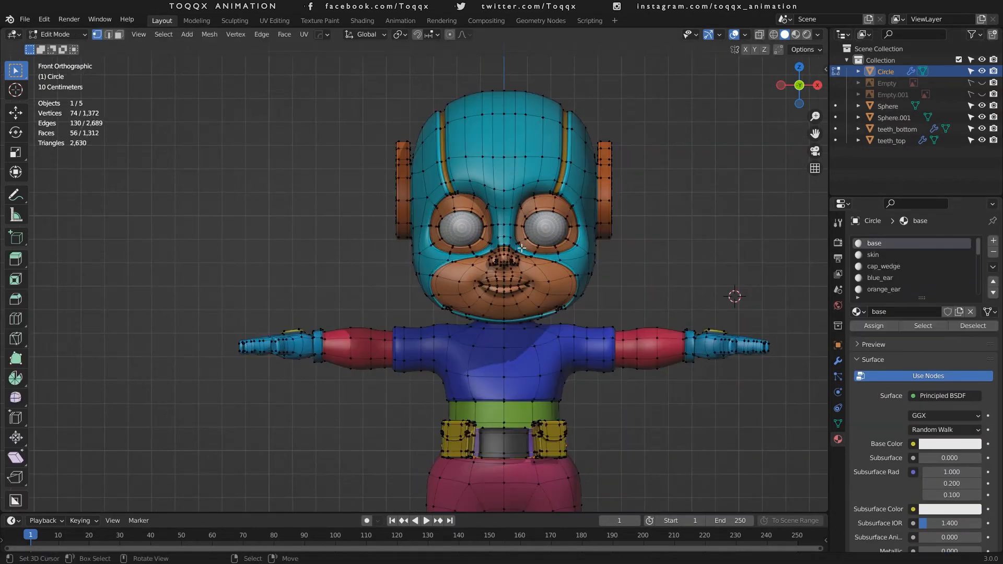
key("alt+z")
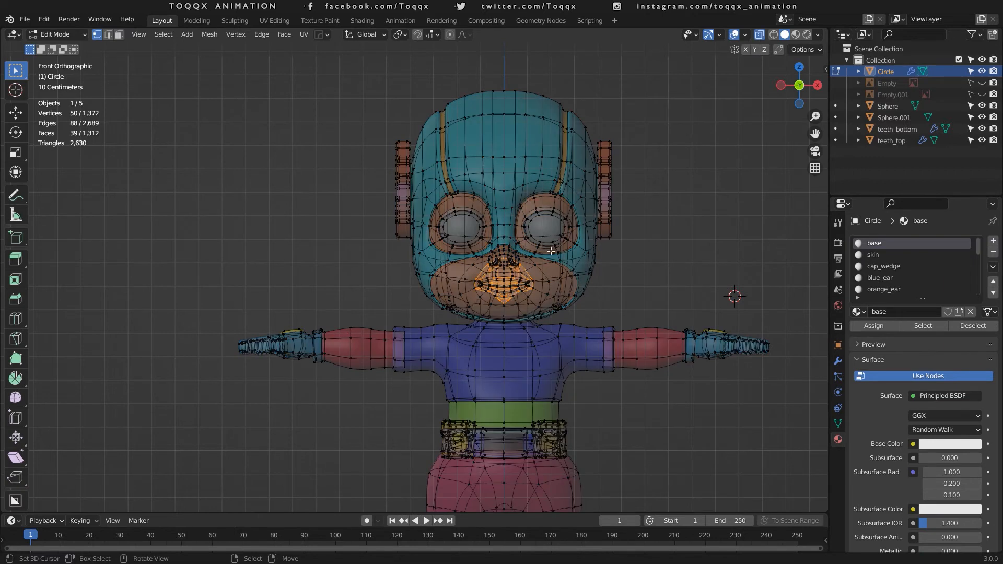
Check the selected mouth geometry in wireframe shading and rename the base material as mouth.
scroll(752, 131, "down", 5)
key("shift+z")
scroll(498, 313, "up", 3)
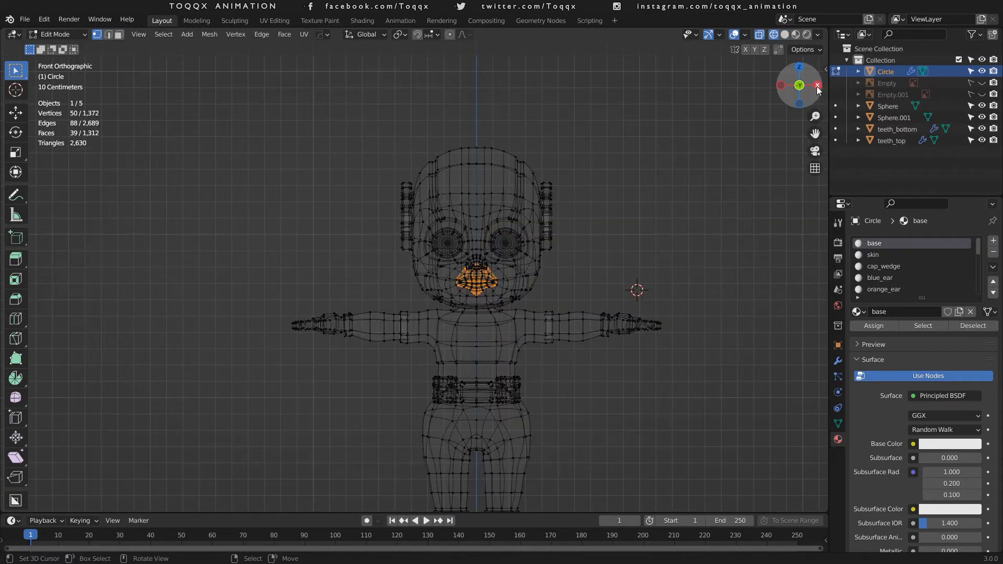
left_click_drag(798, 87, 779, 107)
double_click(880, 313)
type("mouth")
key("Return")
Set the mouth material's viewport display colour to red and frame the selected mouth in solid shading.
scroll(967, 441, "down", 20)
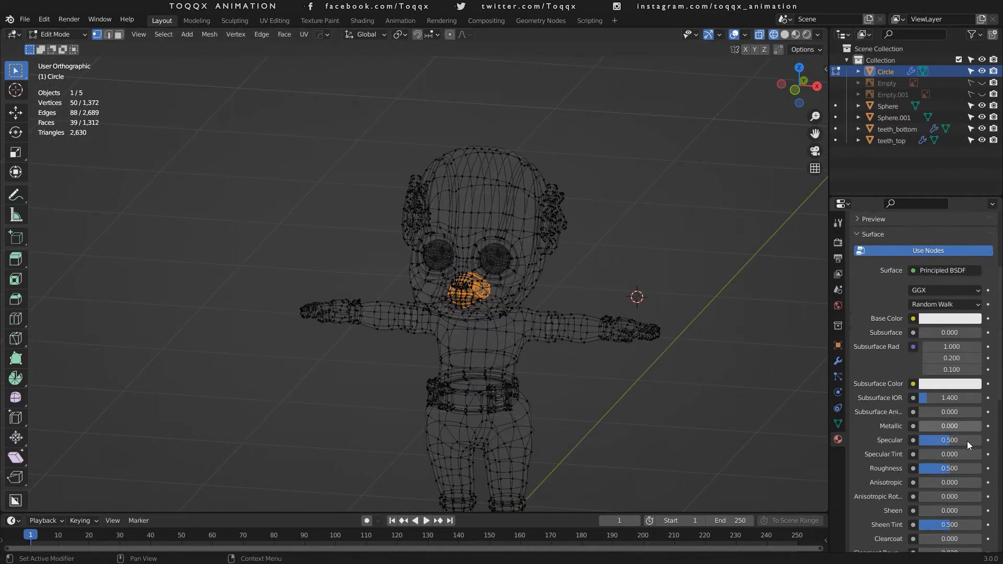
left_click(947, 502)
left_click(924, 424)
left_click(785, 35)
key("KP_Decimal")
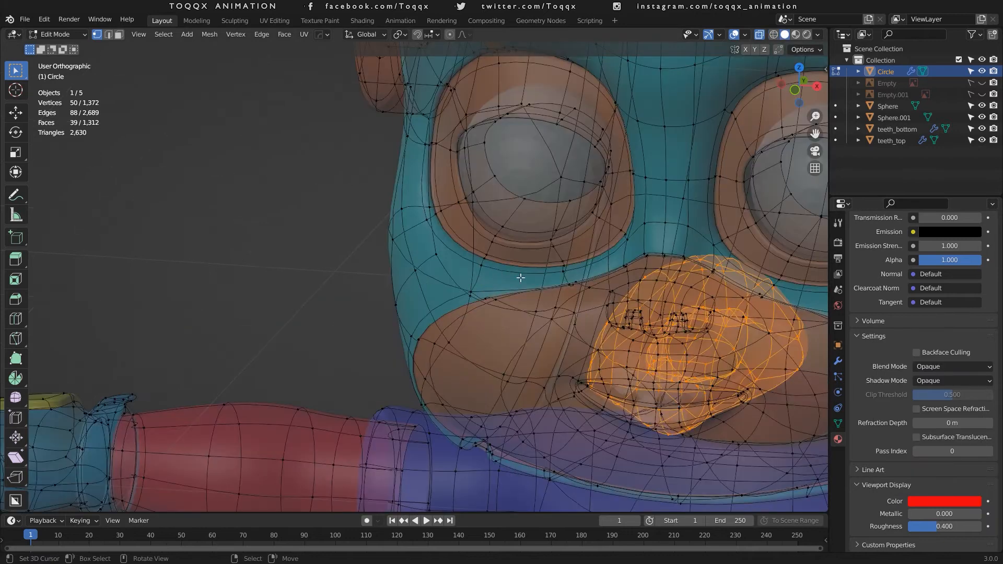
Return to object mode with X-ray off and snap the 3D cursor to the world origin.
scroll(933, 343, "up", 15)
key("Tab")
scroll(707, 328, "down", 8)
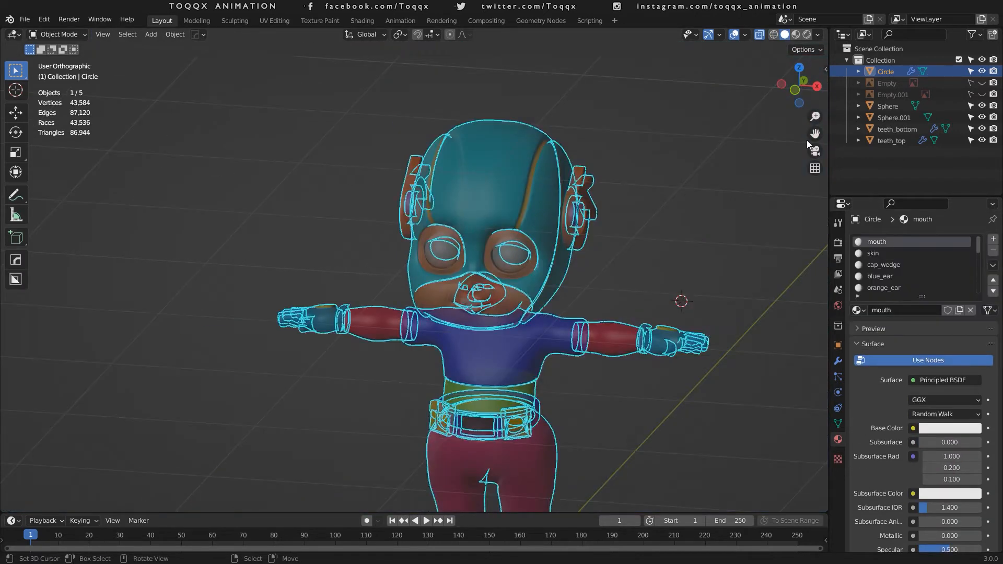
left_click_drag(799, 88, 812, 146)
key("KP_1")
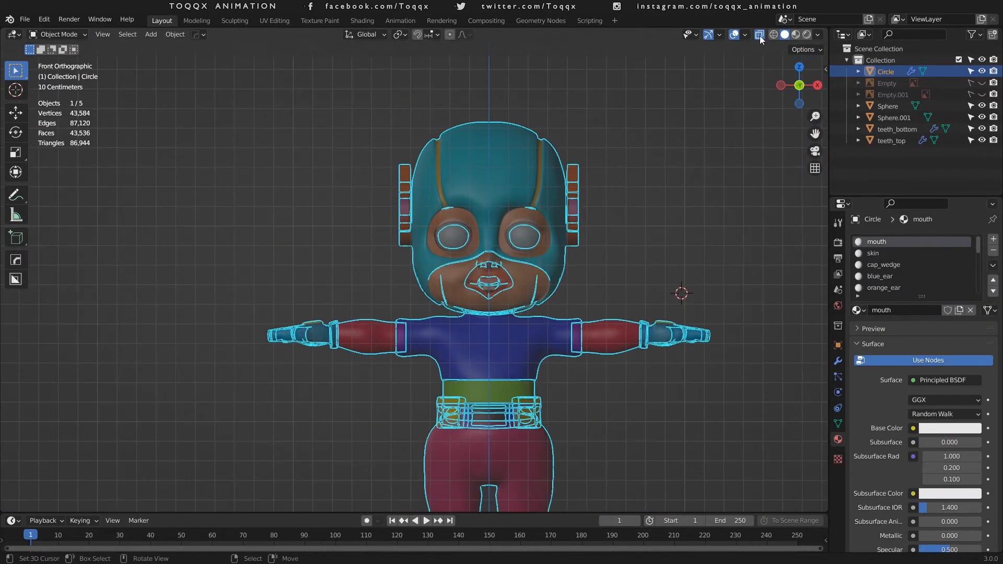
scroll(632, 285, "down", 5)
key("shift+s")
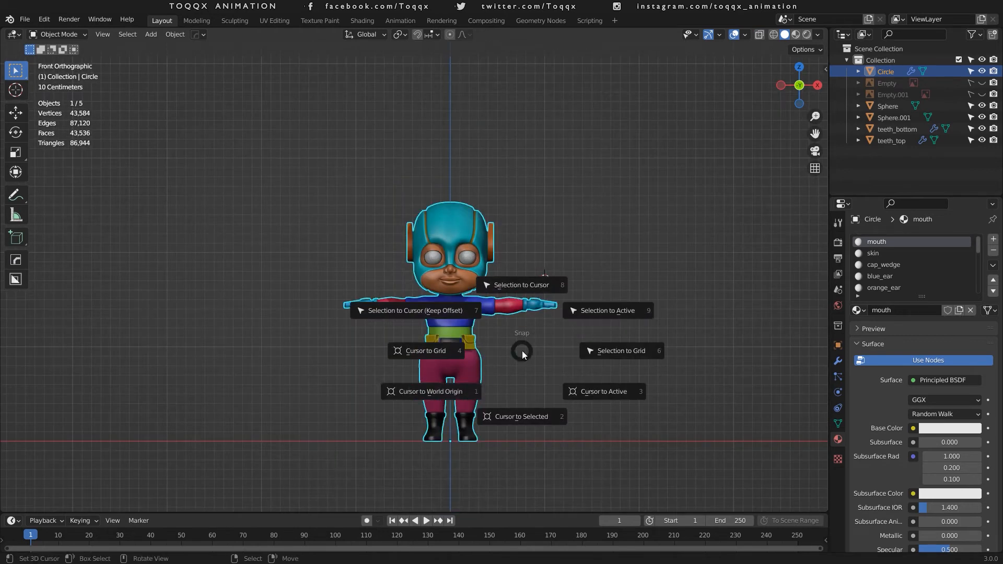
left_click(445, 393)
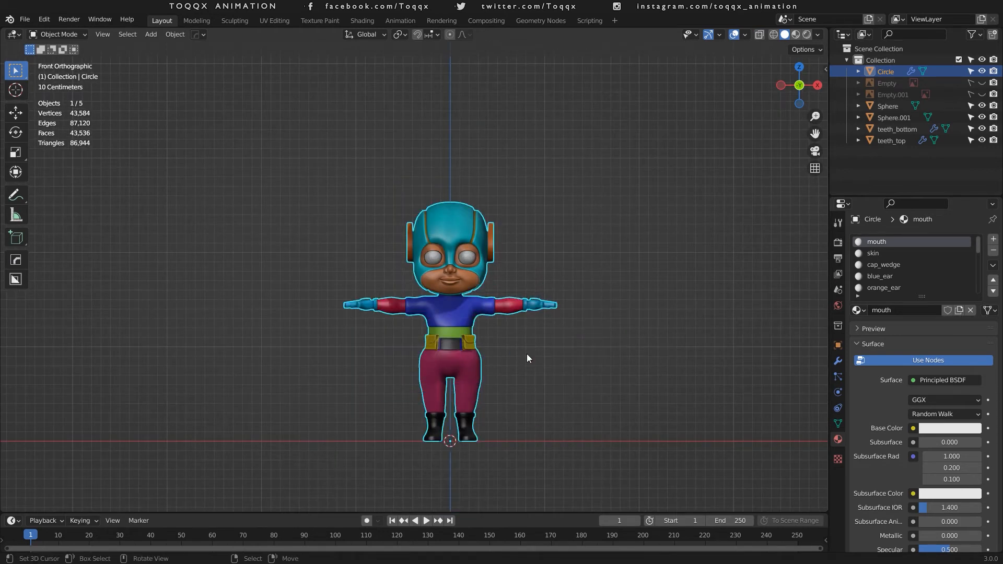
left_click_drag(815, 135, 817, 75)
scroll(477, 256, "up", 3)
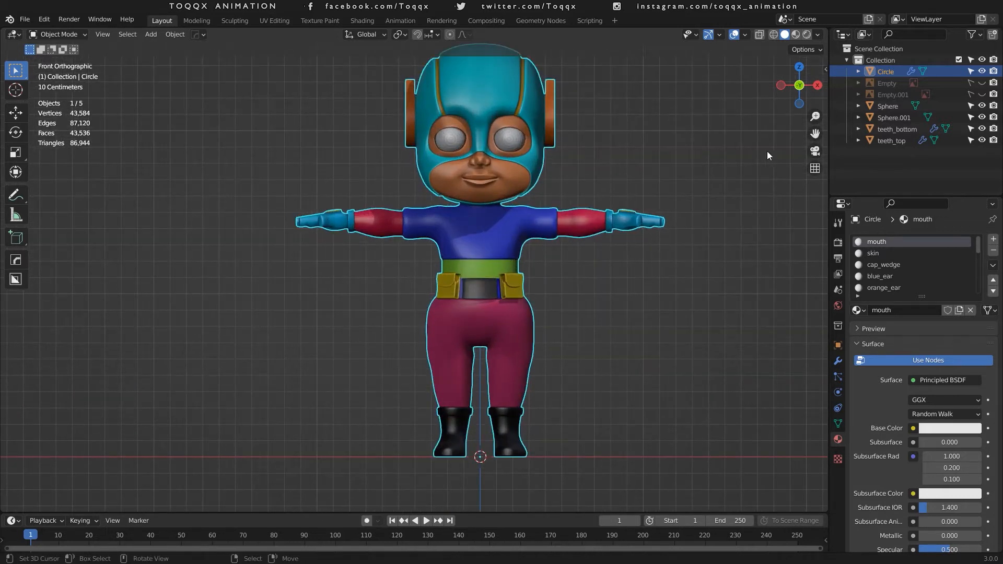
left_click_drag(821, 132, 800, 163)
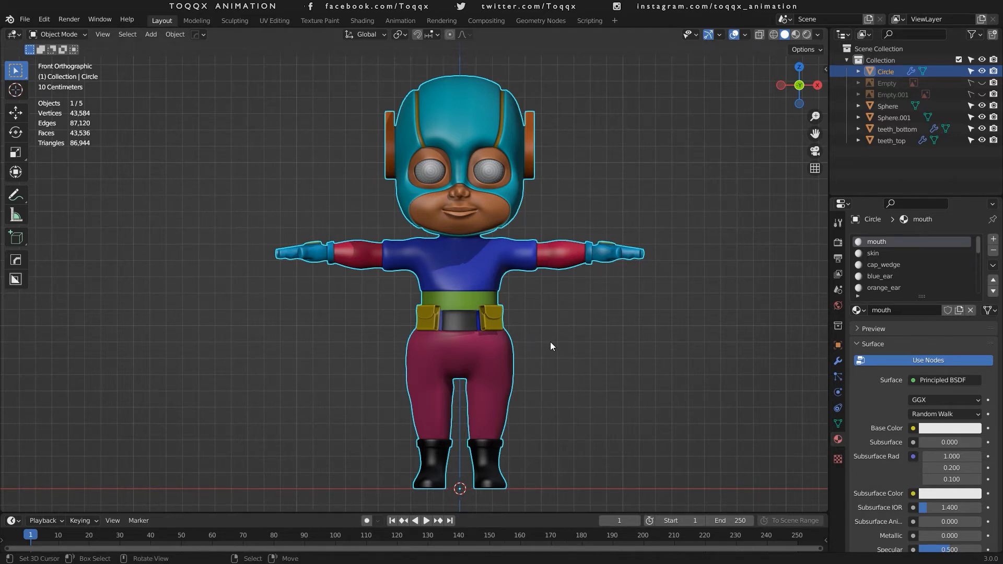
scroll(550, 342, "up", 3)
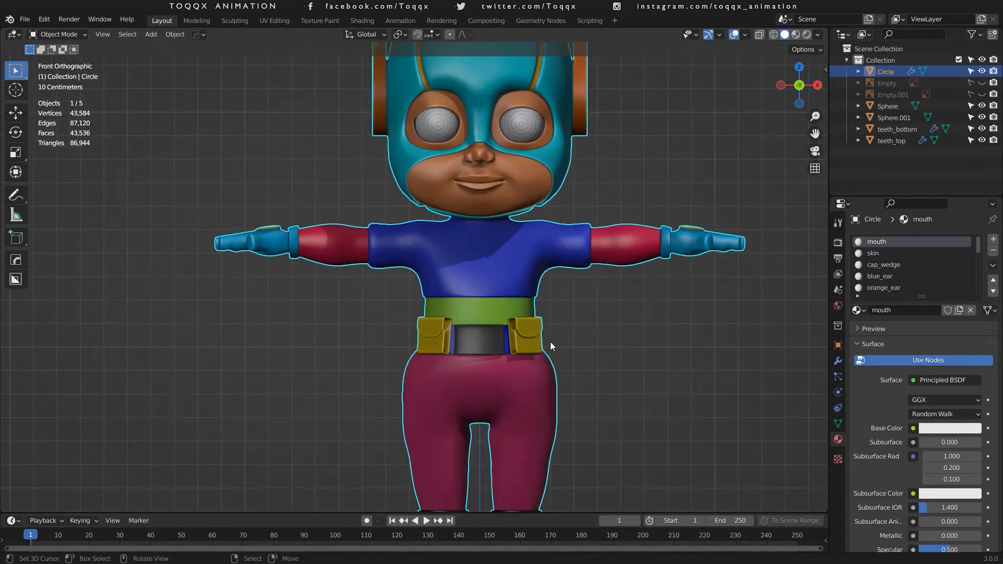
scroll(550, 341, "down", 3)
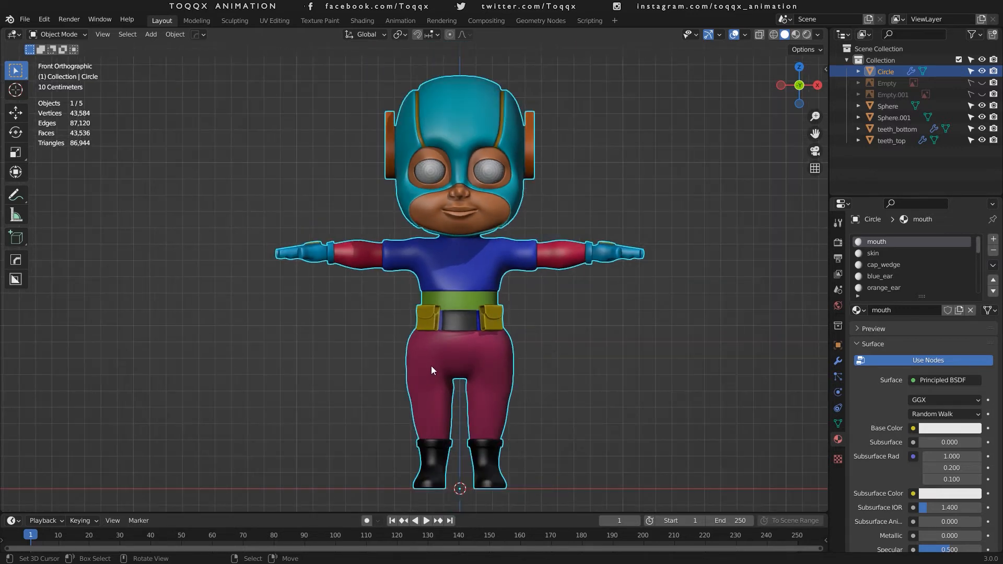
Enter edit mode on the character and select all geometry that uses the trouser material.
key("Tab")
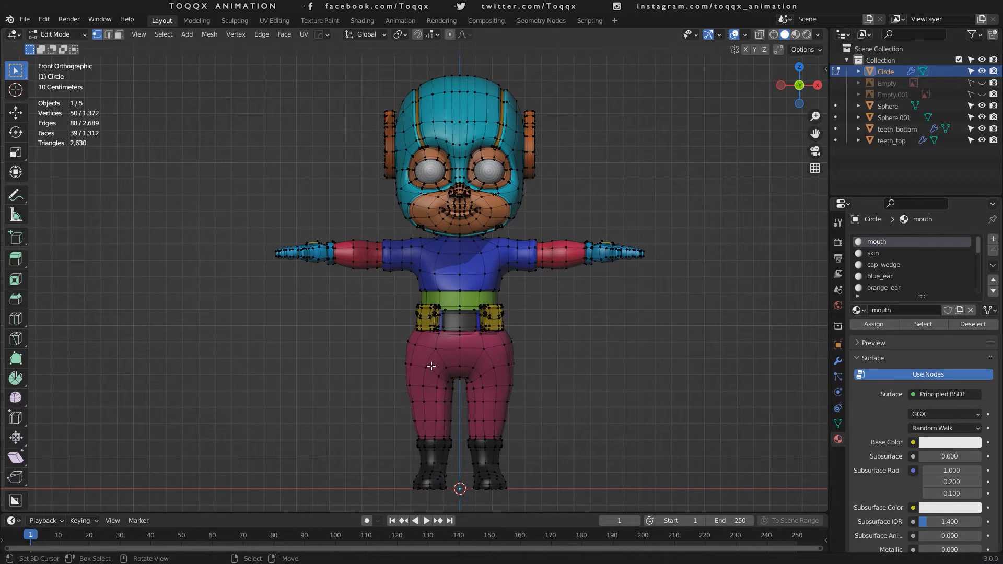
left_click(472, 353)
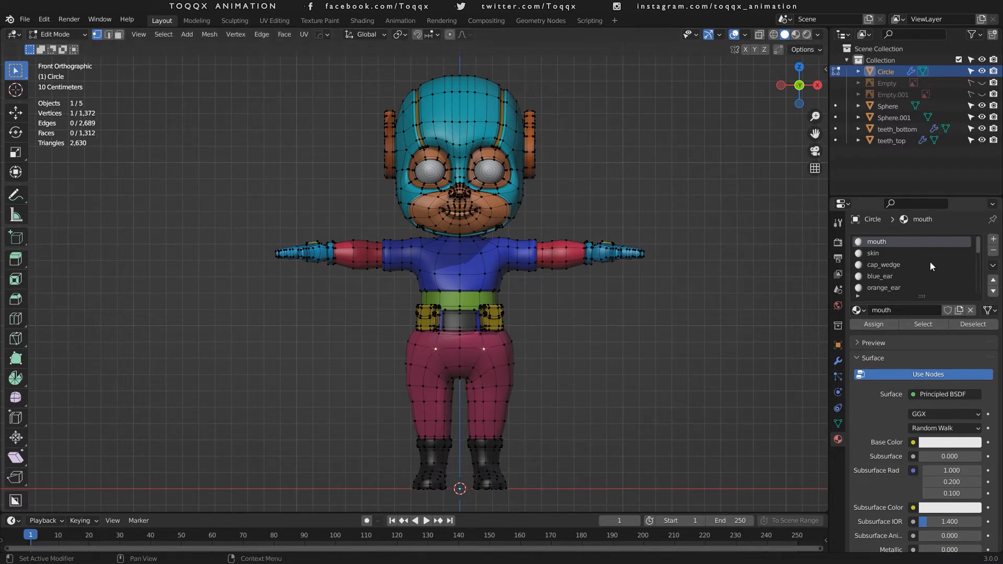
scroll(929, 262, "down", 5)
scroll(929, 262, "down", 3)
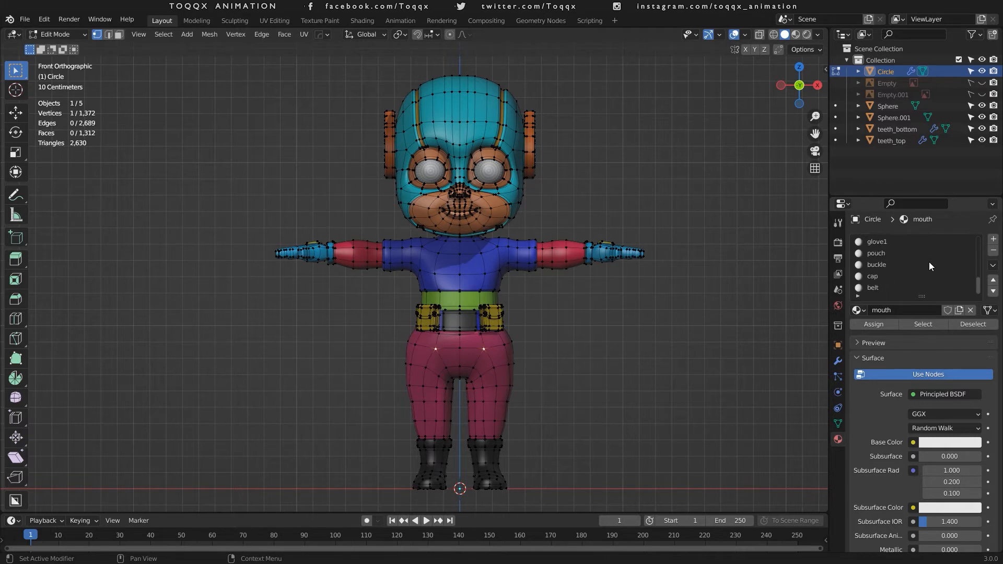
scroll(929, 261, "up", 4)
scroll(929, 261, "down", 4)
scroll(929, 262, "up", 8)
left_click(880, 277)
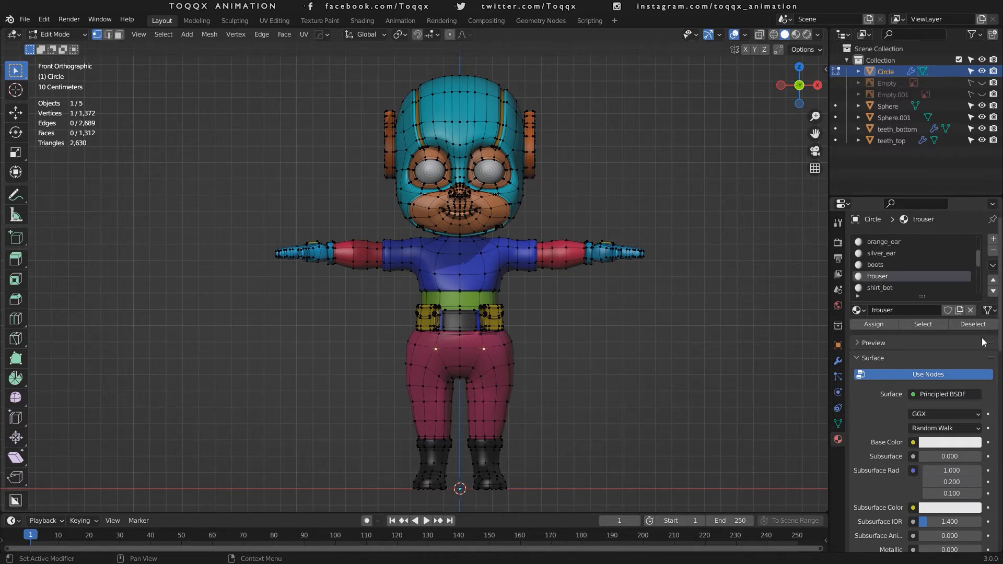
left_click(923, 324)
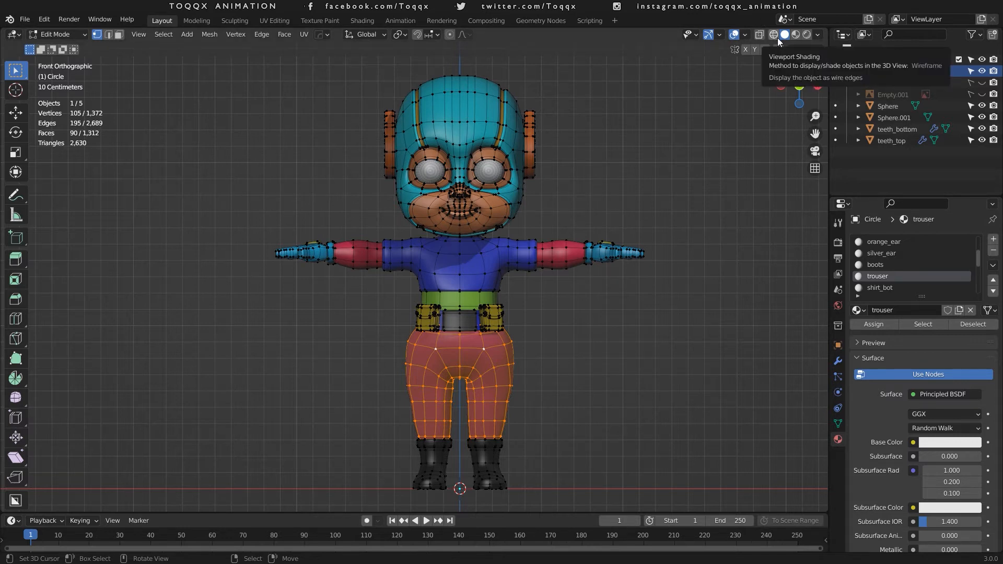
Switch to X-ray wireframe in the right side view and deselect the middle edge loop of the trouser waistband.
left_click(759, 35)
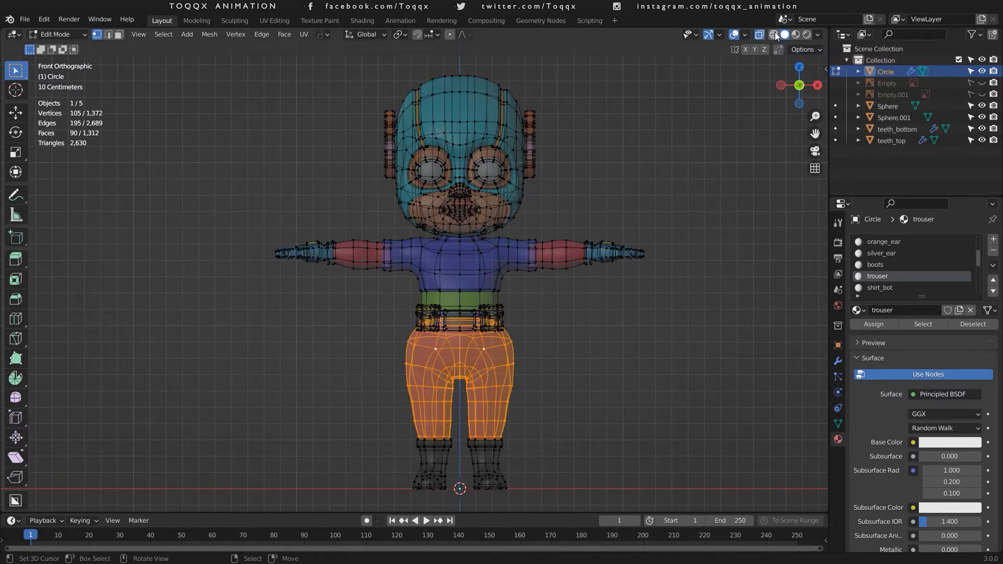
left_click(774, 35)
scroll(580, 335, "up", 3)
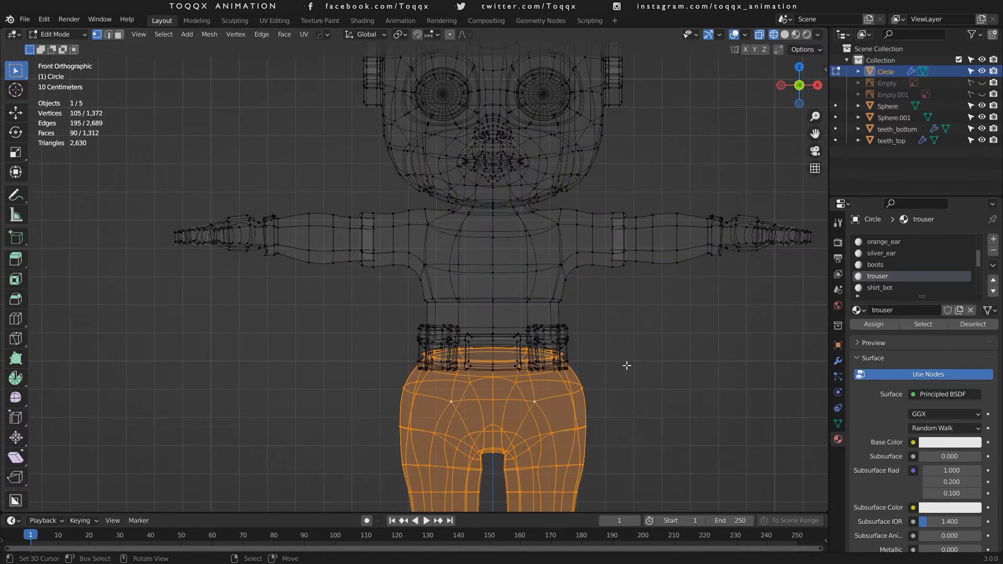
key("KP_3")
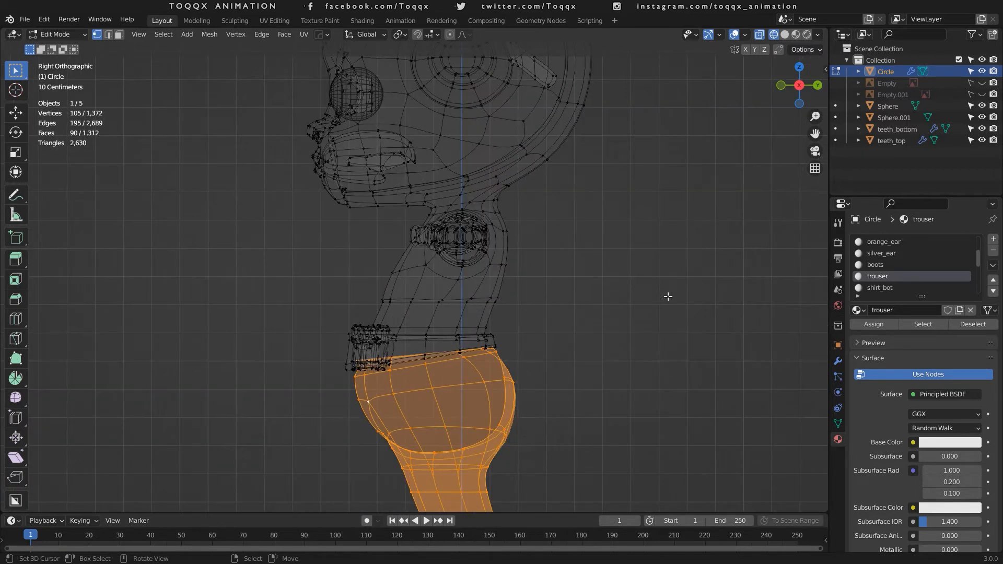
scroll(437, 374, "up", 4)
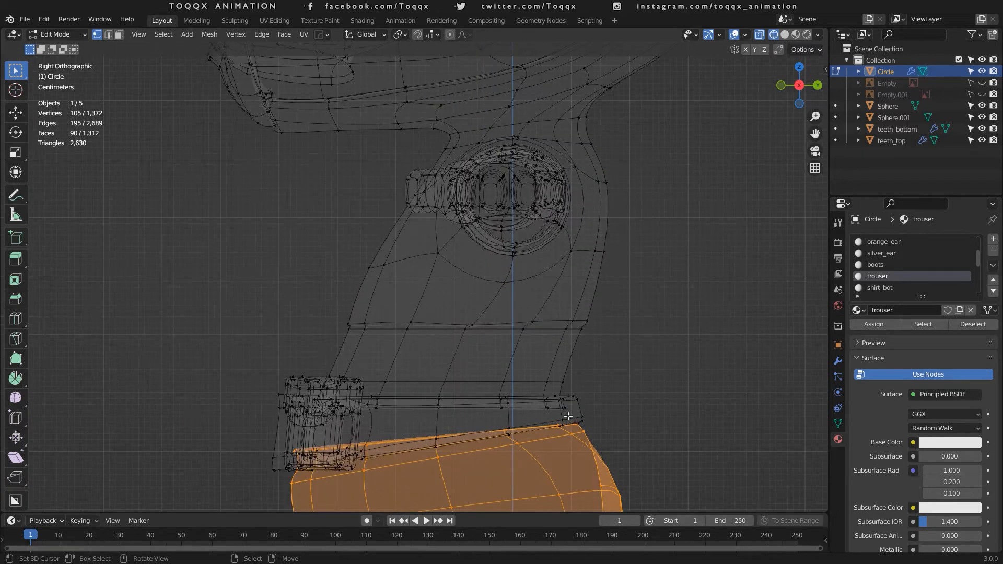
scroll(565, 430, "up", 1)
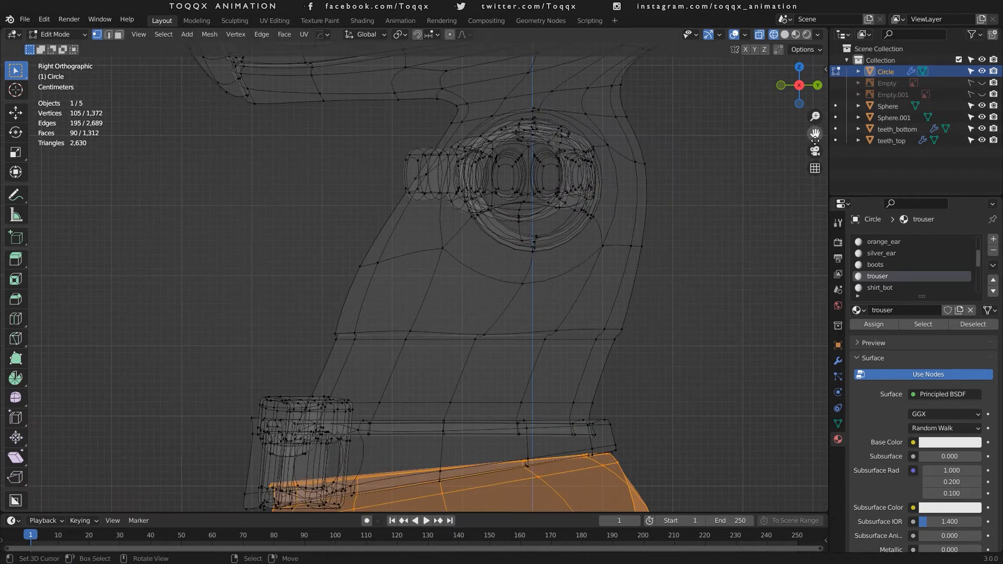
left_click_drag(815, 134, 830, 32)
scroll(633, 387, "up", 2)
scroll(580, 419, "up", 3)
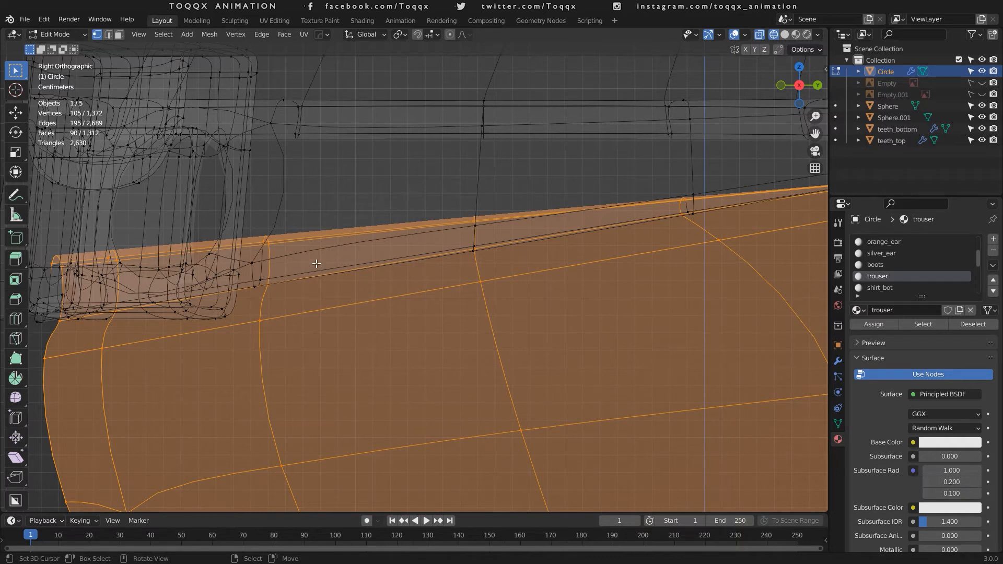
left_click(286, 242, "alt+shift")
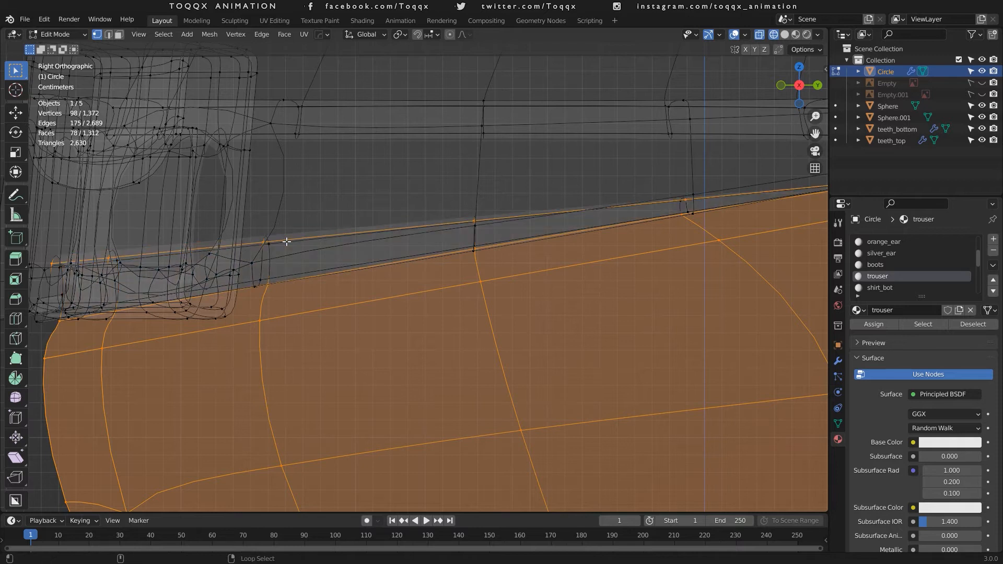
left_click(325, 274, "alt+shift")
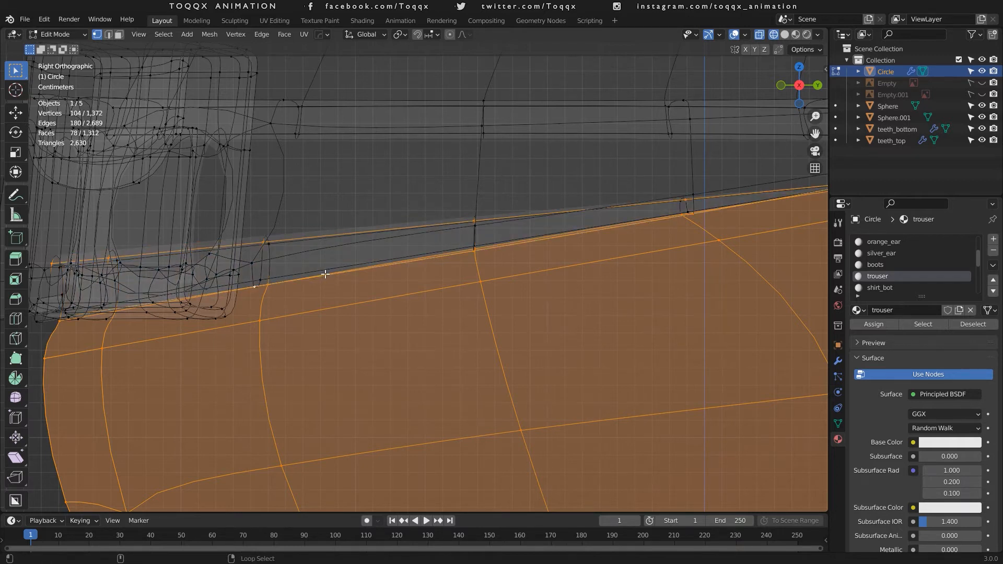
left_click(344, 272, "alt+shift")
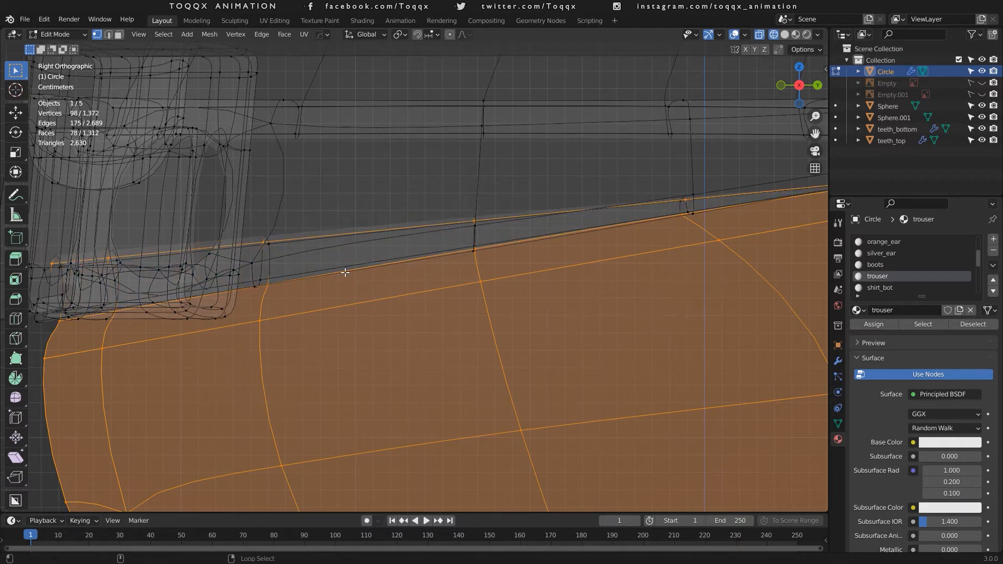
Deselect the hip edge loop below the belt and the waistband's lower loop, keeping the topmost waist loop selected.
scroll(354, 272, "down", 1)
scroll(354, 271, "down", 2)
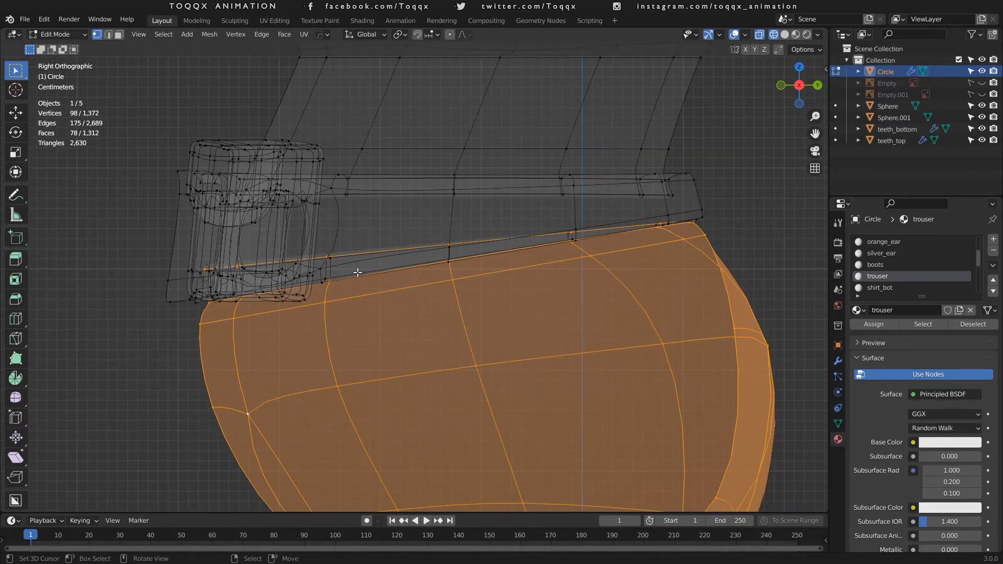
left_click(367, 292, "alt+shift")
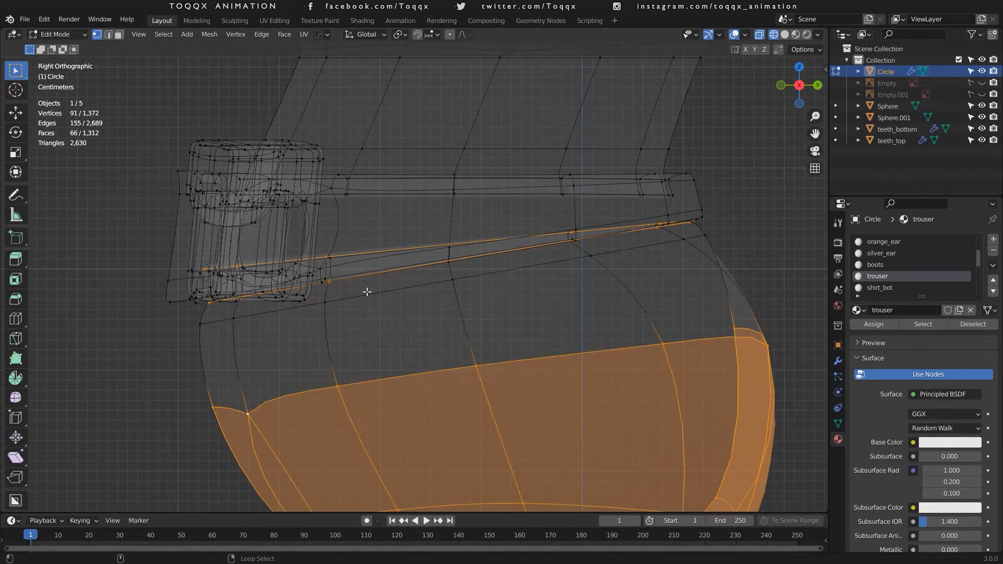
scroll(368, 292, "up", 6)
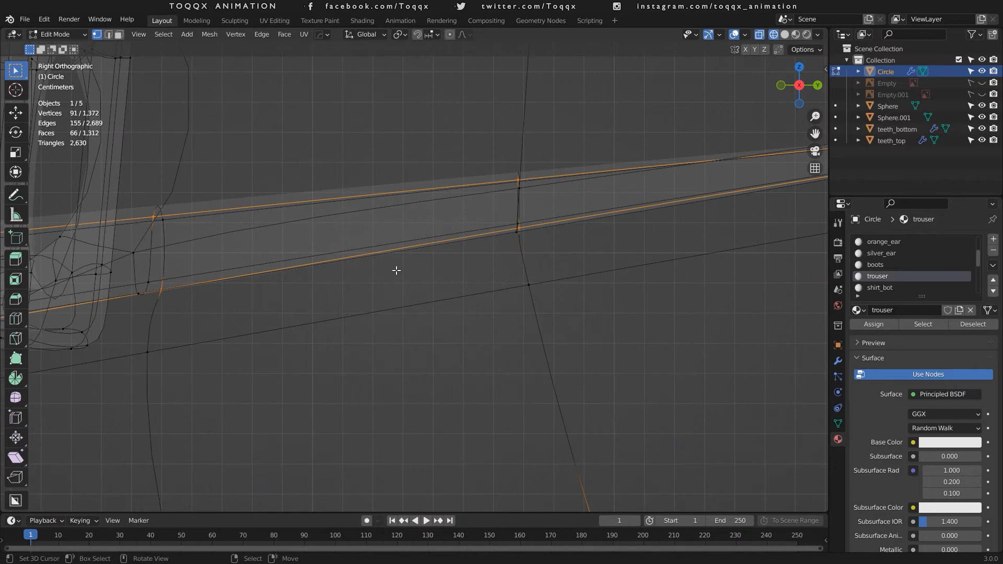
left_click(533, 226, "alt+shift")
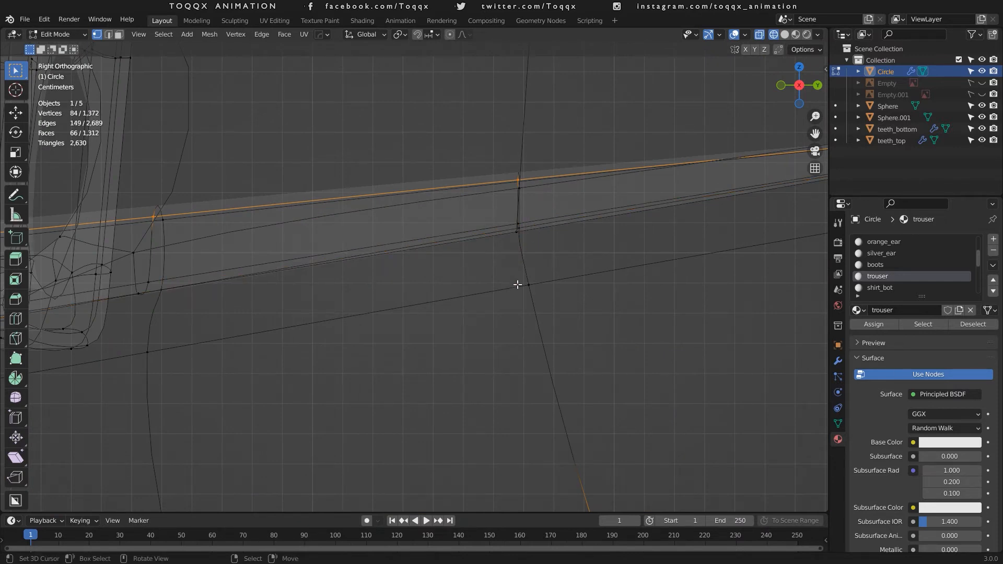
Deselect the trouser edge loop just above the boot cuffs, leaving the ankle border loops selected.
scroll(518, 285, "down", 4)
scroll(518, 284, "down", 8)
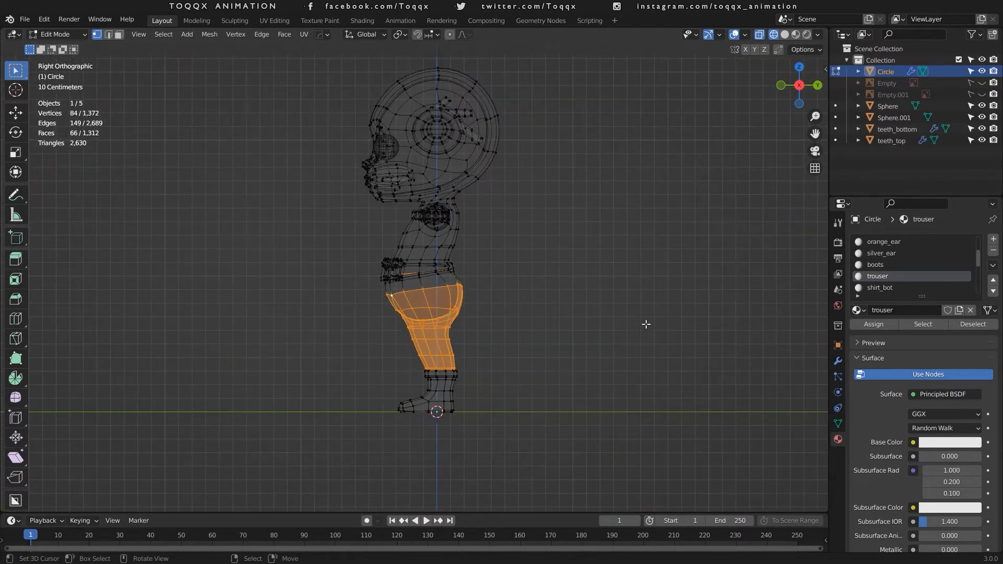
left_click_drag(815, 134, 811, 0)
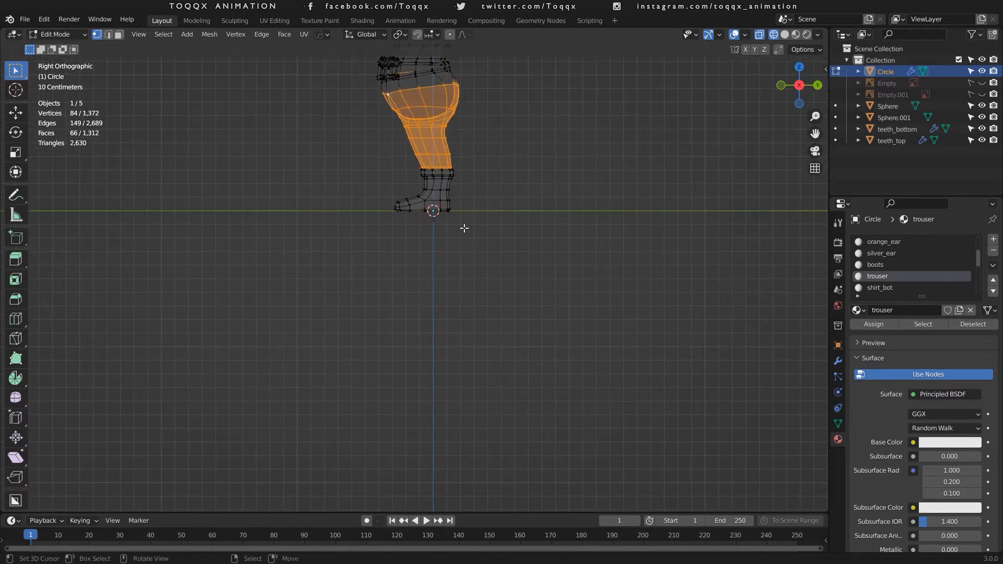
scroll(477, 227, "up", 5)
left_click_drag(815, 133, 813, 387)
scroll(504, 172, "up", 5)
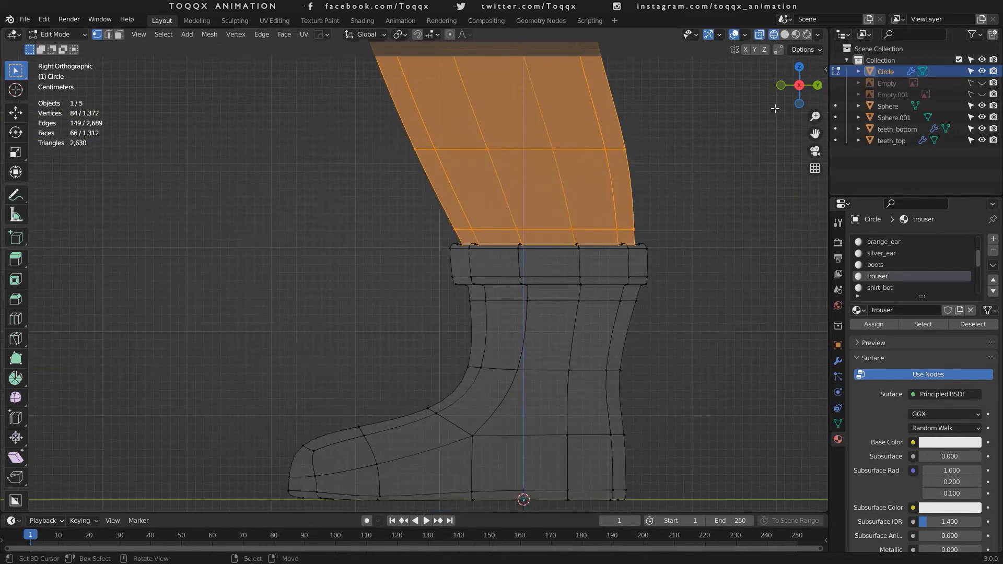
left_click_drag(805, 74, 809, 120)
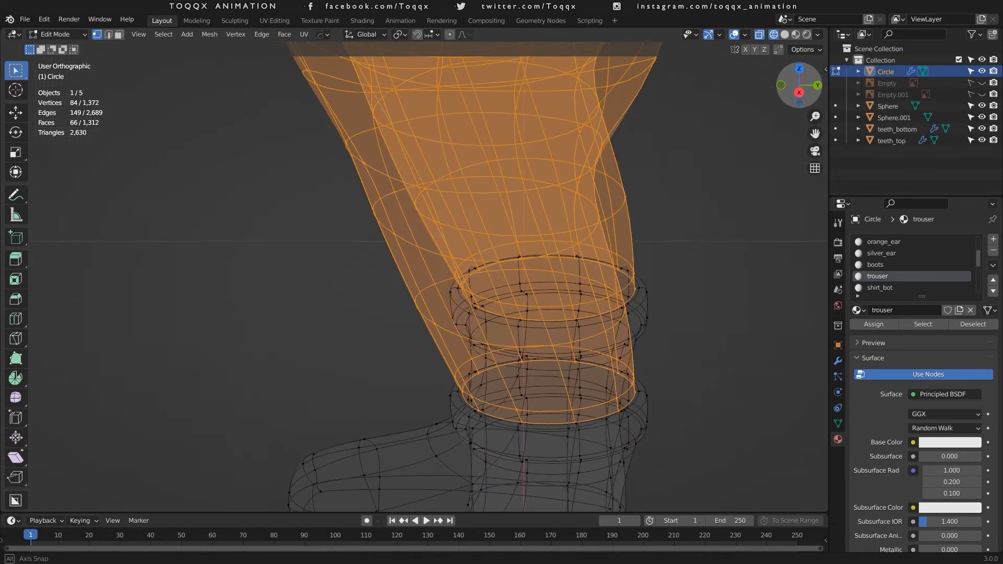
left_click(594, 405, "alt+shift")
left_click(594, 405, "alt+shift")
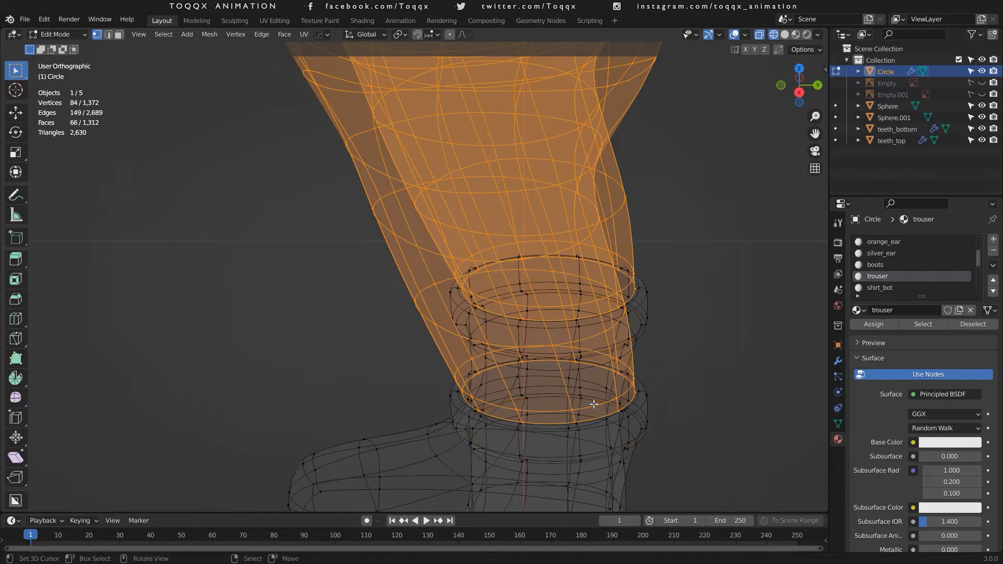
right_click(595, 406, "alt+shift")
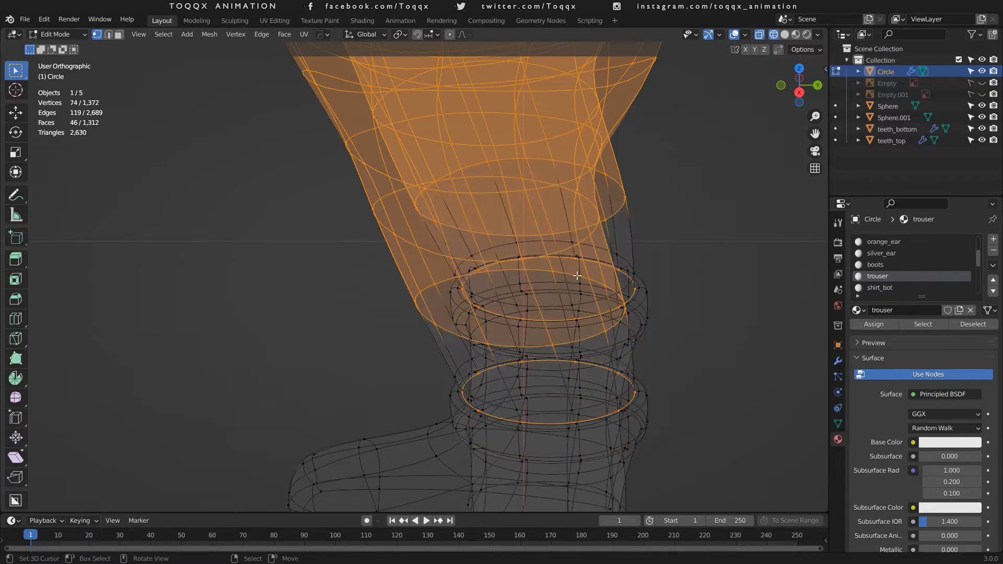
Circle-deselect the remaining hip and leg geometry so only the waist and ankle border loops stay selected.
key("KP_3")
scroll(576, 272, "down", 5)
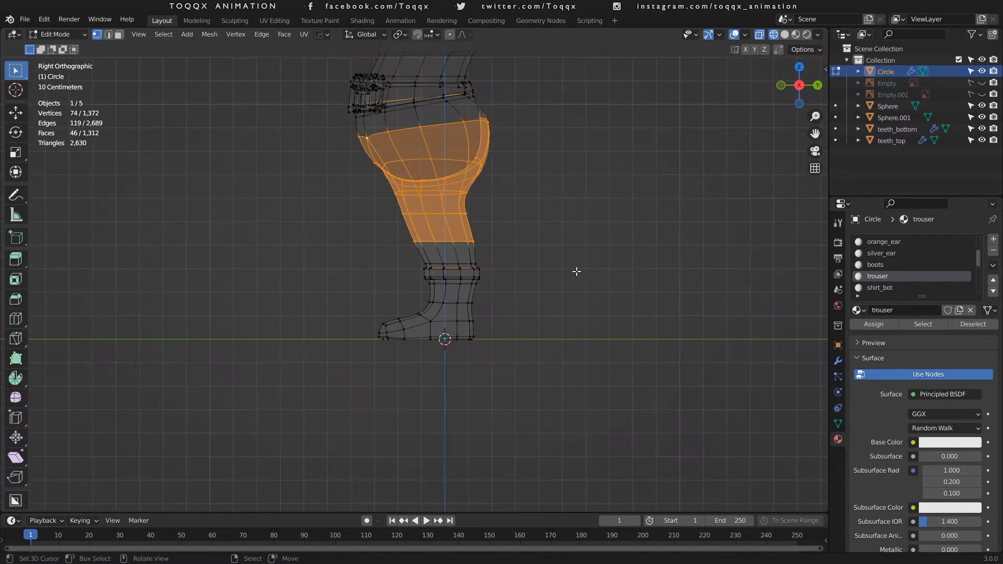
key("c")
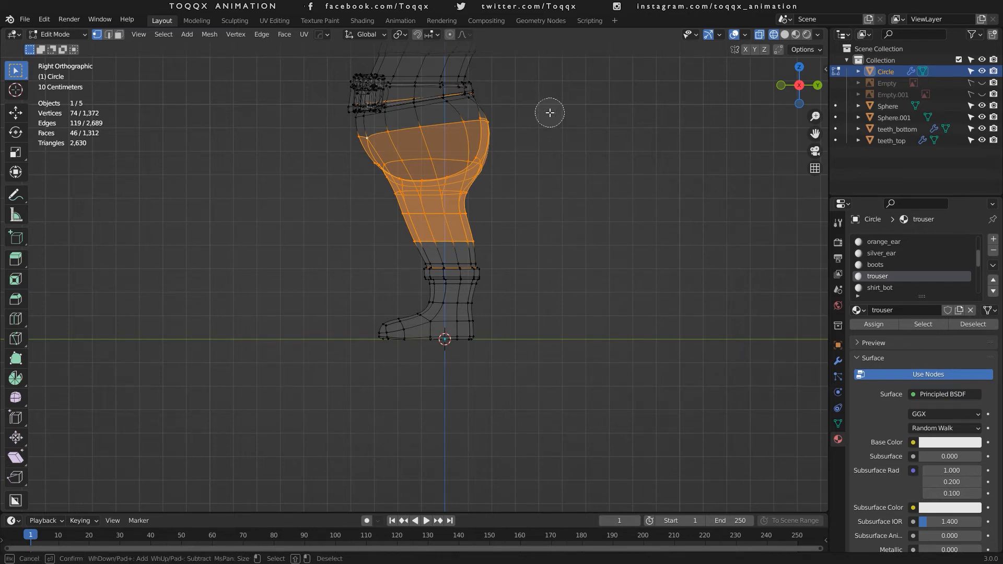
scroll(551, 118, "down", 6)
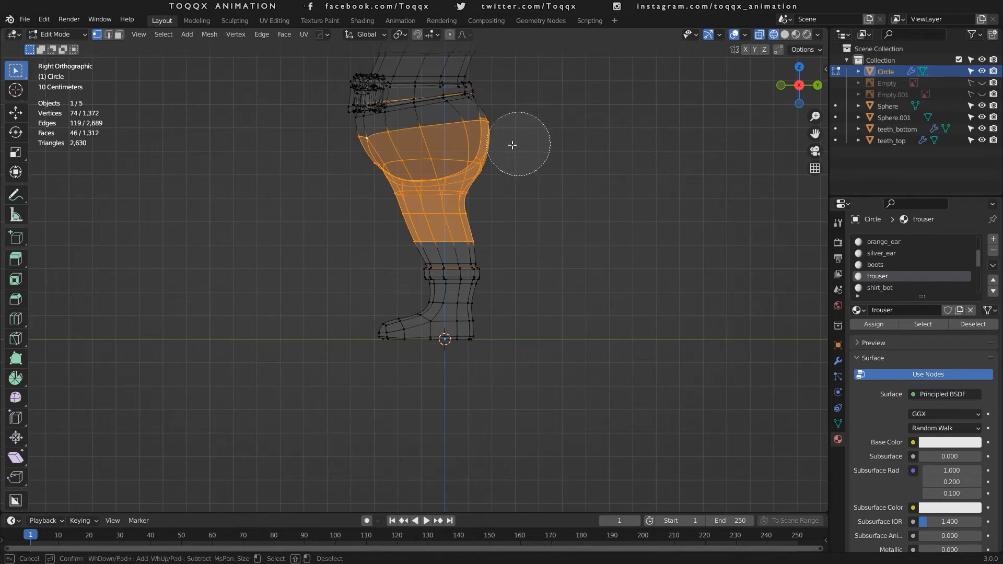
mouse_move(513, 145)
middle_mouse_down()
mouse_move(359, 161)
mouse_move(491, 211)
mouse_move(403, 215)
mouse_move(460, 196)
middle_mouse_up()
right_click(460, 196)
scroll(460, 196, "up", 7)
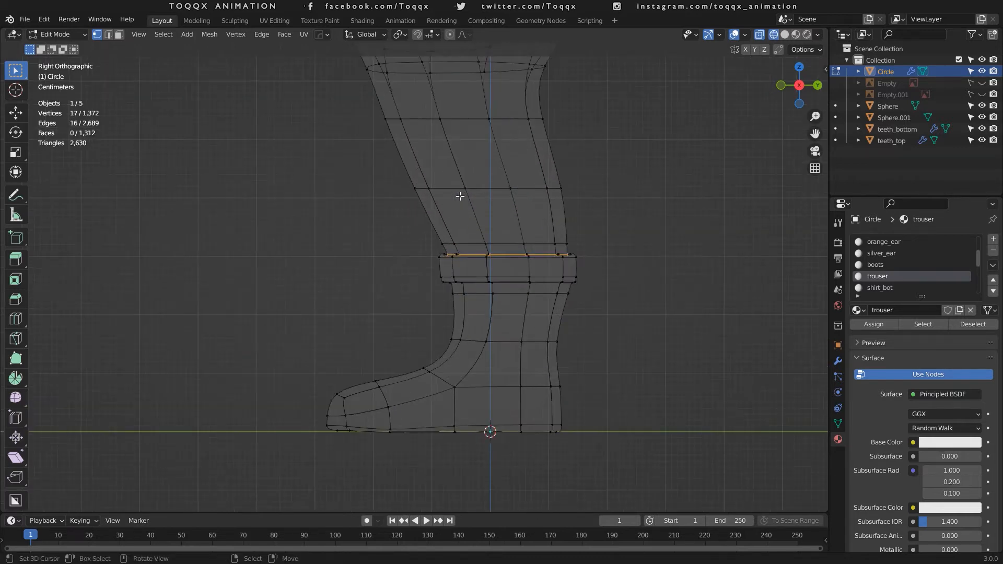
Return to solid shading with X-ray on and mark the selected waist and ankle loops as seams.
left_click(759, 35)
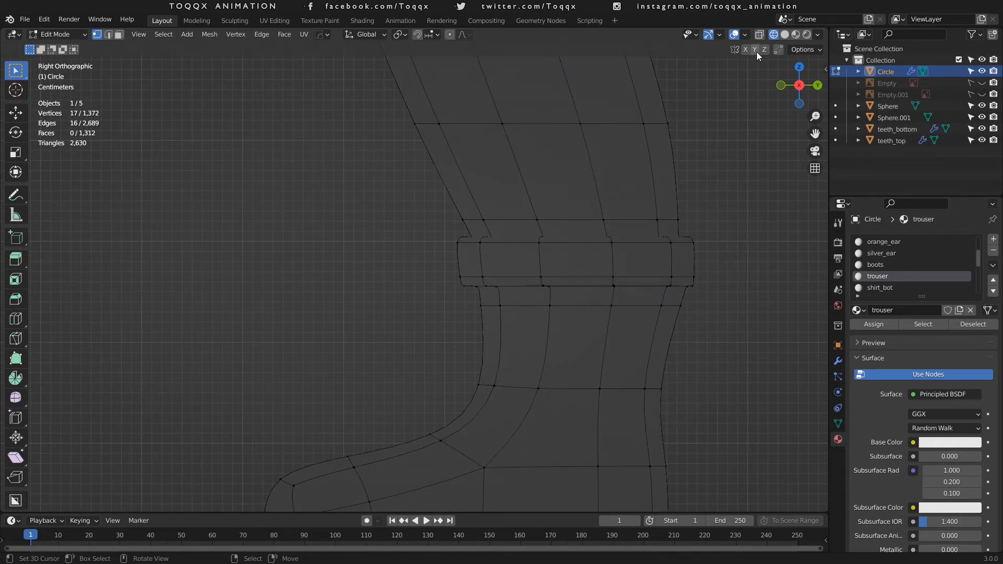
left_click(758, 35)
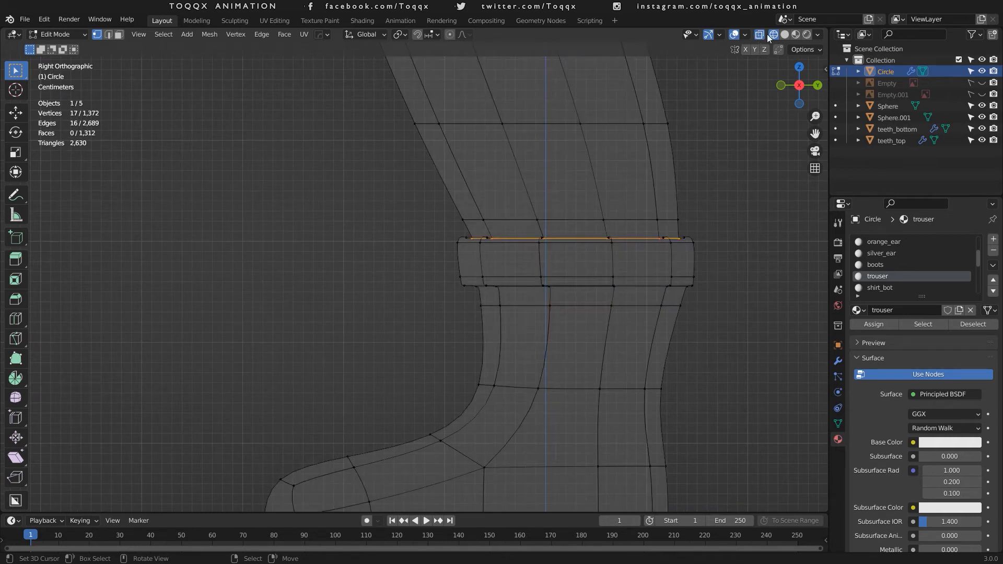
left_click(784, 34)
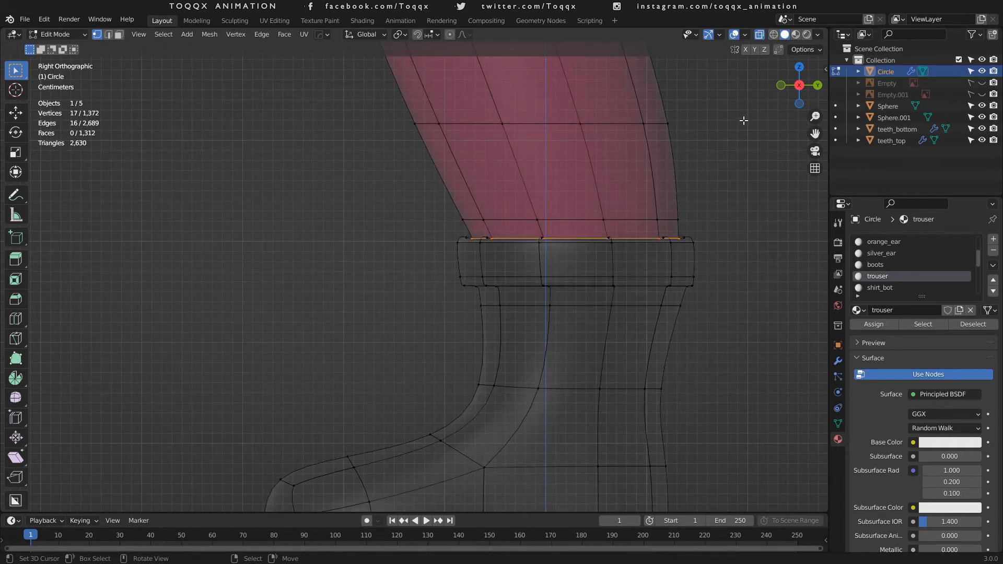
left_click_drag(799, 85, 709, 124)
key("ctrl+e")
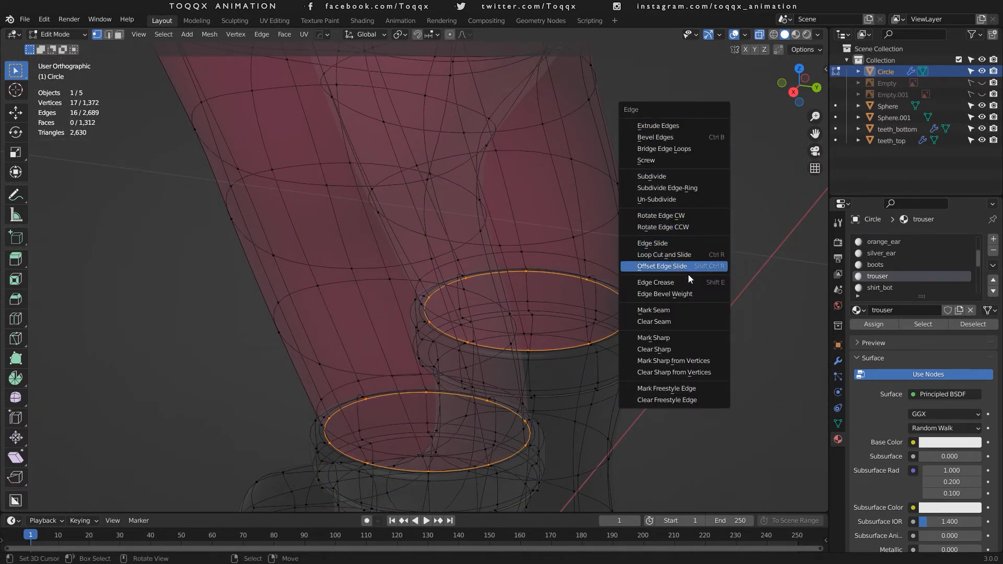
left_click(691, 309)
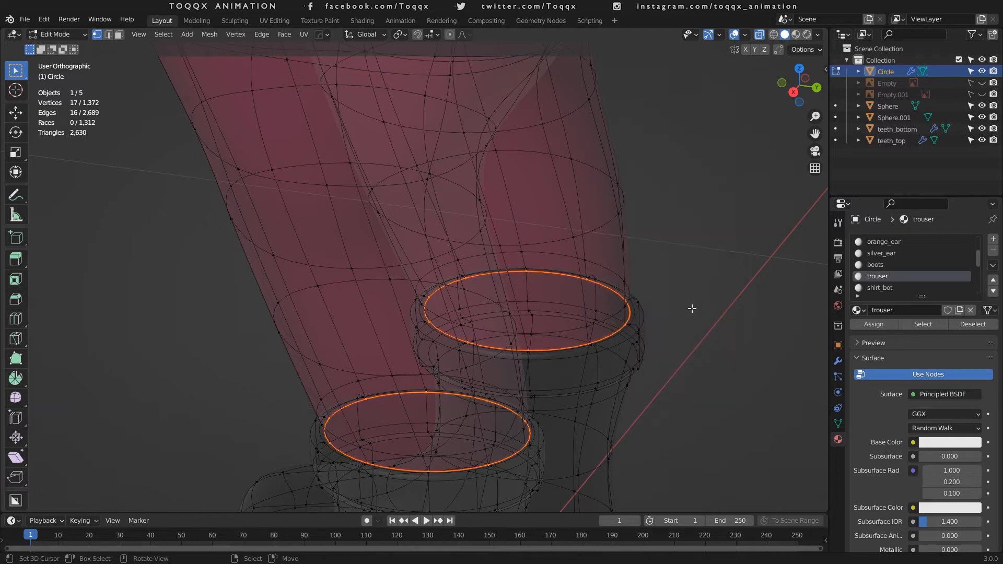
Select the edge loop around the boot soles and mark it as a seam.
scroll(691, 308, "down", 5)
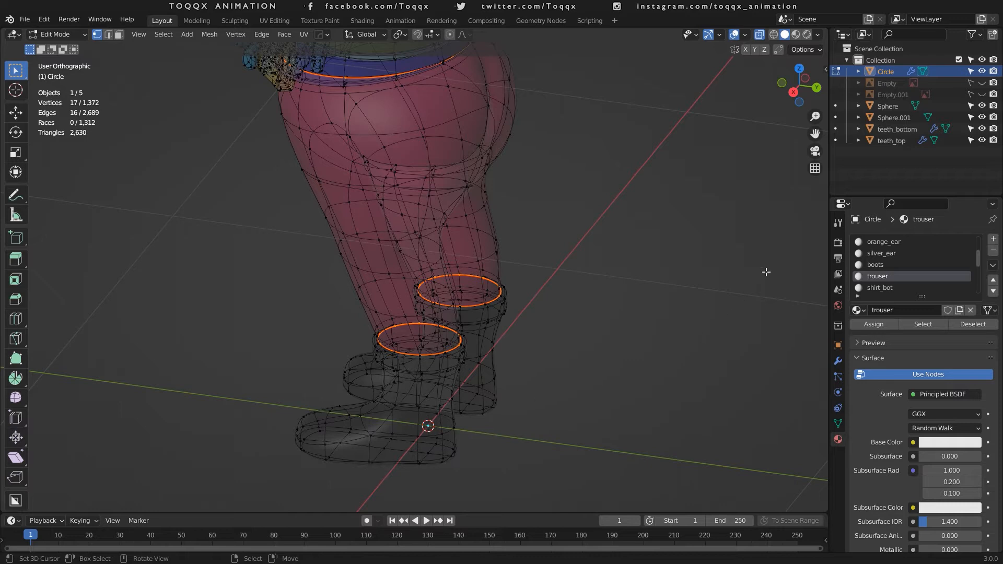
mouse_move(801, 101)
left_mouse_down()
mouse_move(773, 104)
mouse_move(798, 103)
left_mouse_up()
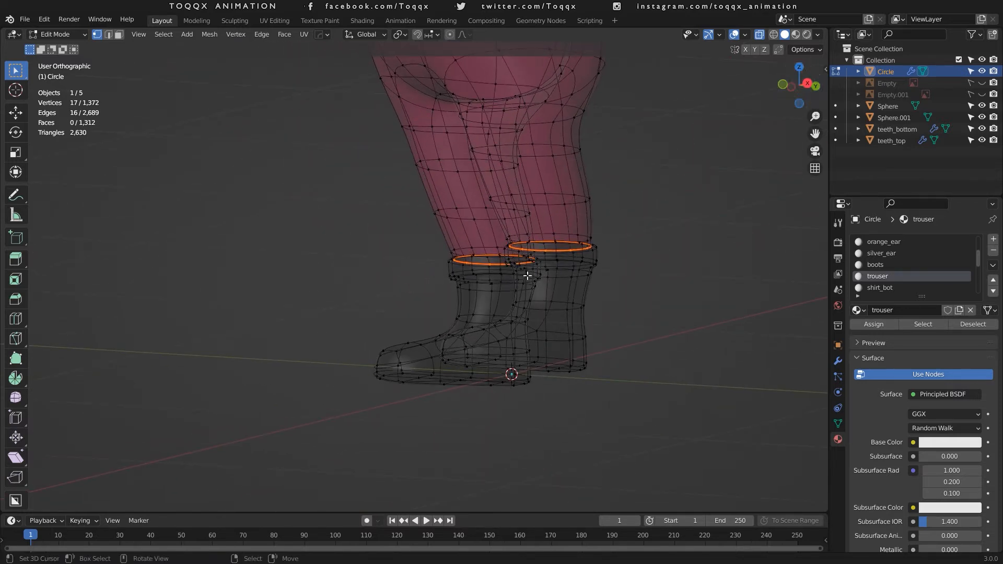
left_click(562, 355, "alt")
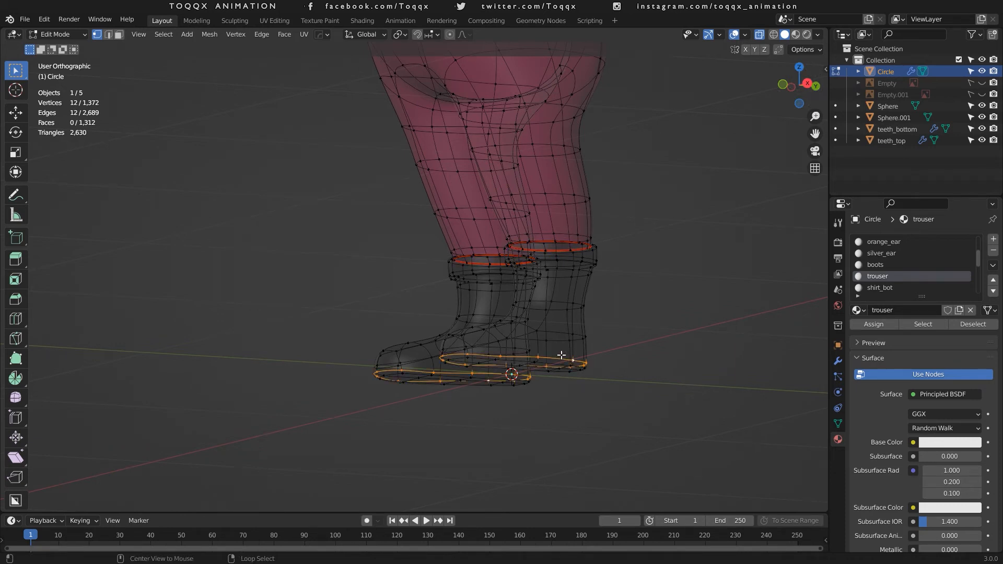
key("ctrl+e")
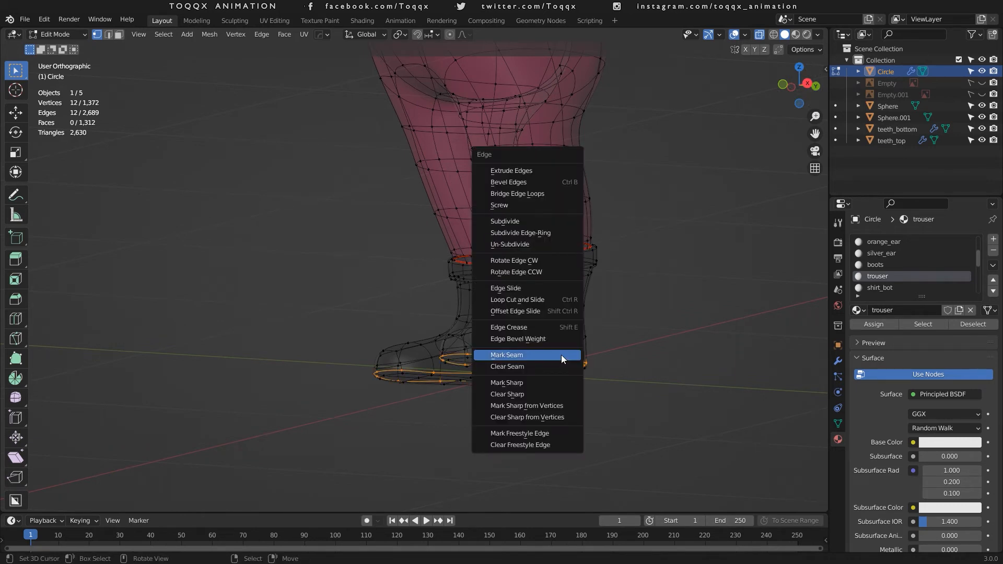
left_click(561, 355)
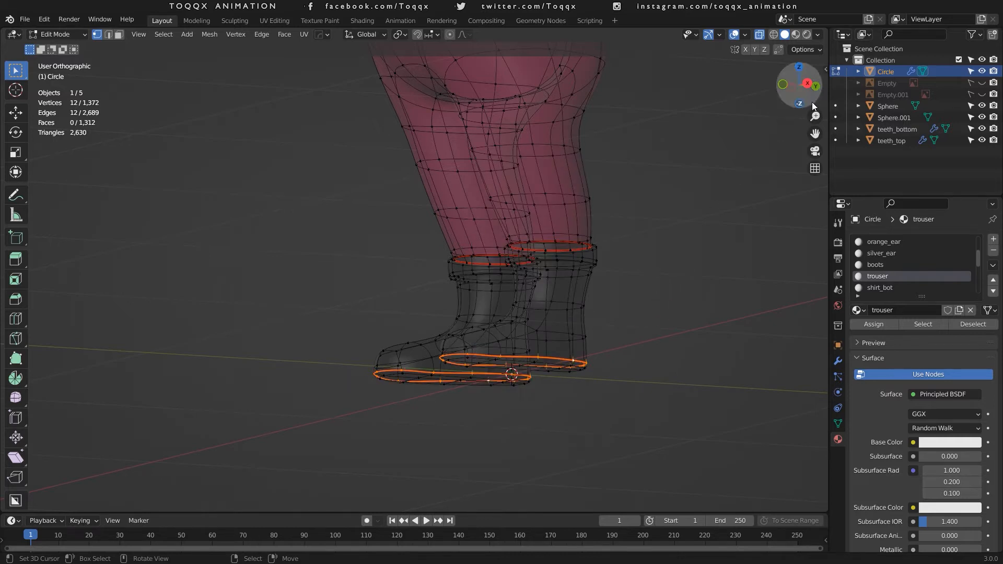
Turn off X-ray, switch to edge selection and select the vertical edge loop running through the sides of the boots and trousers.
left_click_drag(815, 92, 786, 89)
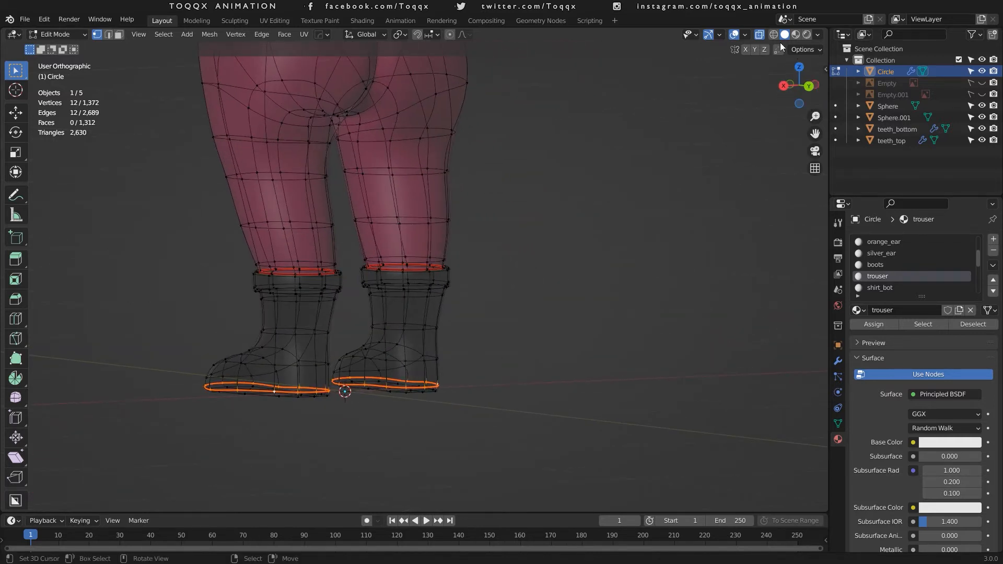
left_click(760, 34)
scroll(385, 330, "up", 2)
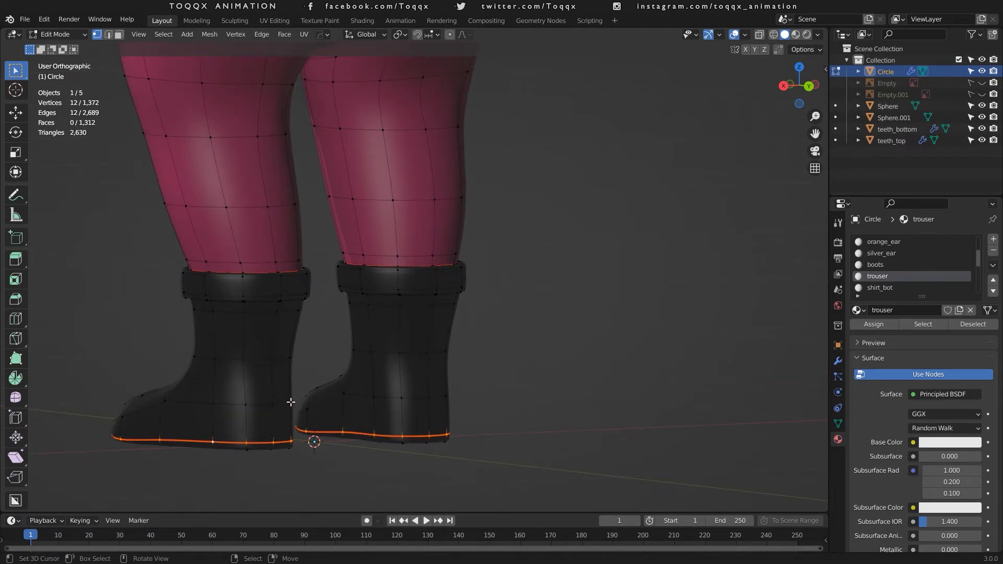
key("2")
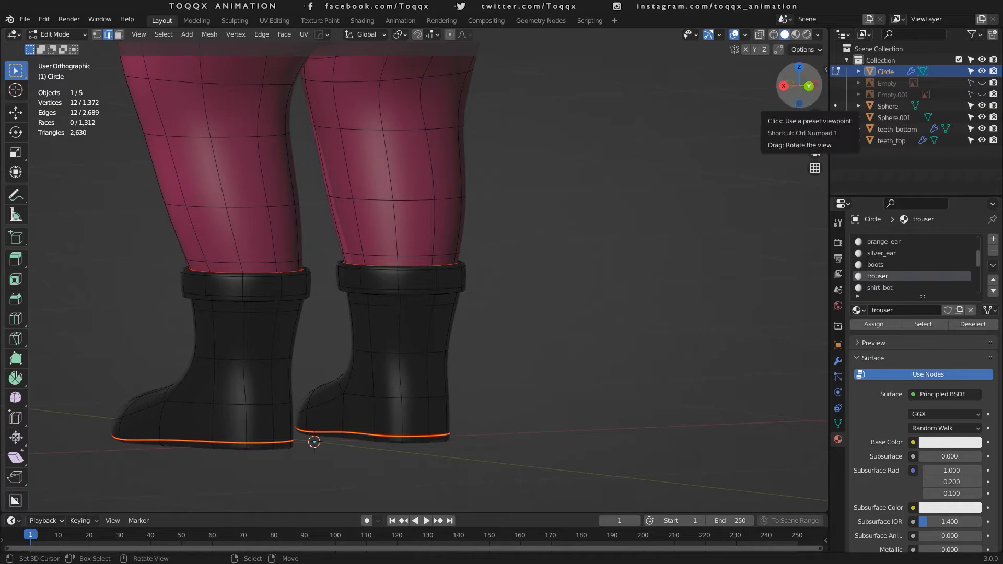
left_click_drag(812, 86, 788, 77)
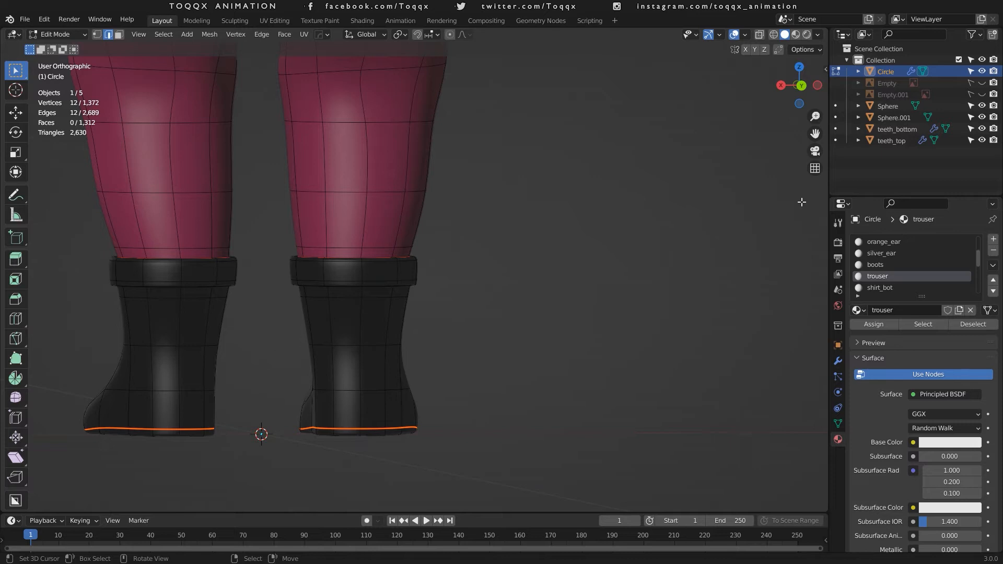
left_click_drag(816, 88, 349, 217)
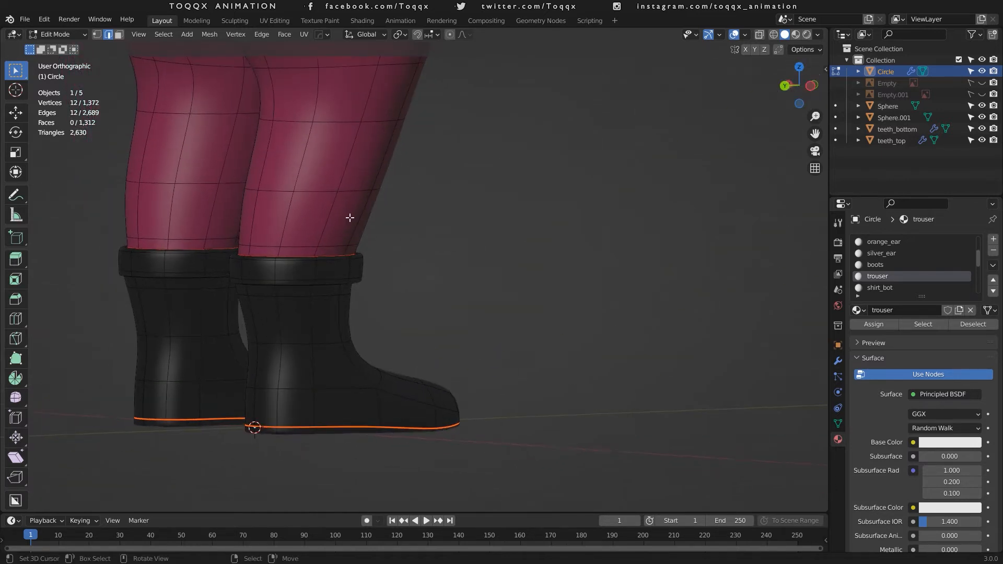
left_click(202, 308, "alt+shift")
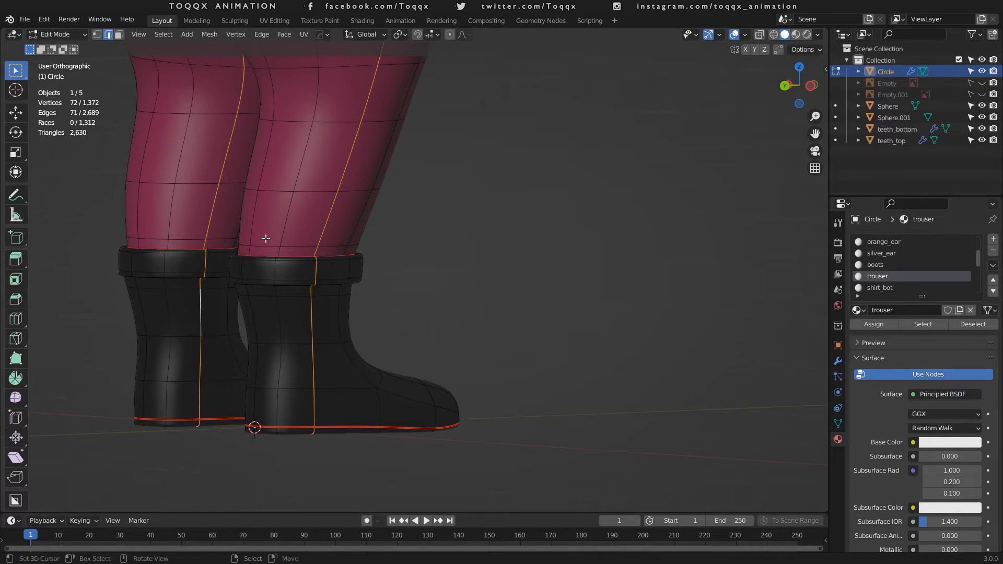
Check the path of the selected vertical loop around the soles, legs and torso and mark it as a seam.
scroll(265, 238, "down", 4)
scroll(266, 238, "down", 5)
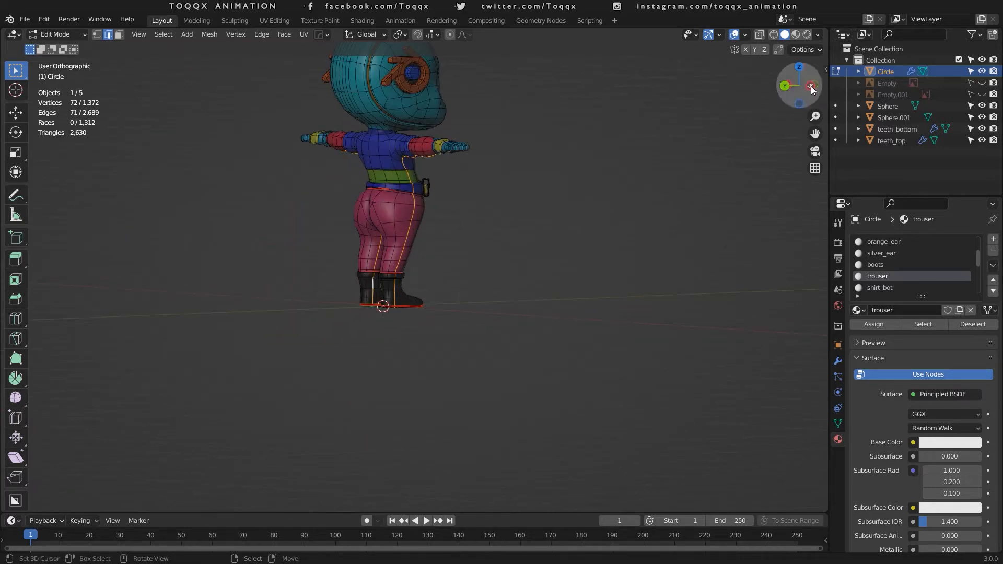
left_click_drag(798, 84, 624, 41)
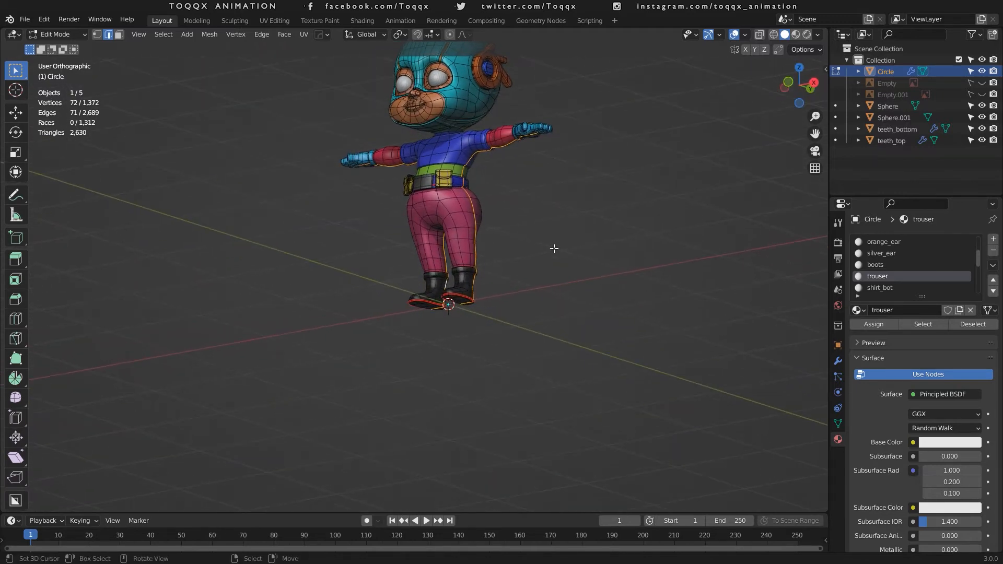
scroll(555, 249, "up", 3)
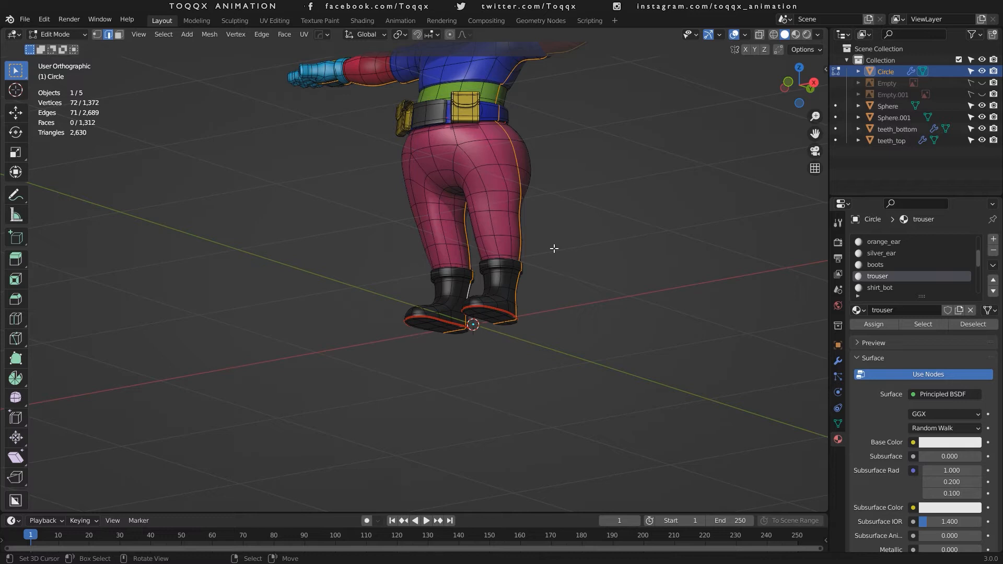
scroll(554, 248, "up", 3)
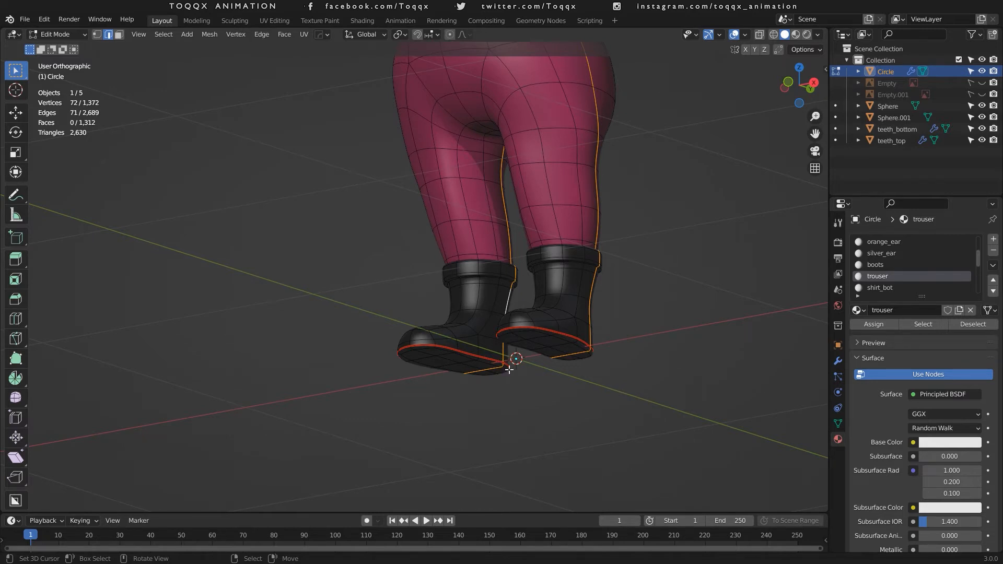
scroll(638, 292, "up", 2)
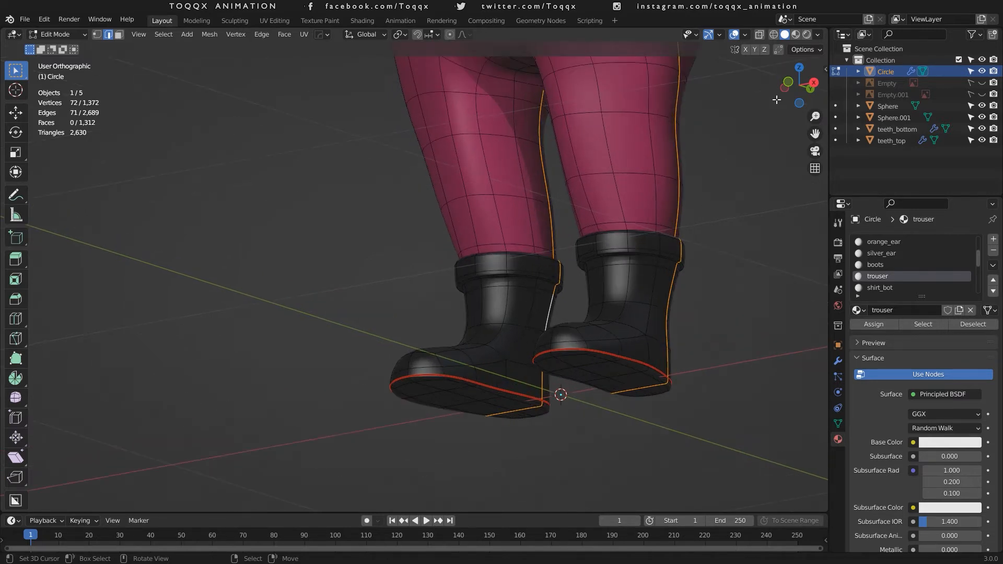
left_click_drag(777, 100, 779, 86)
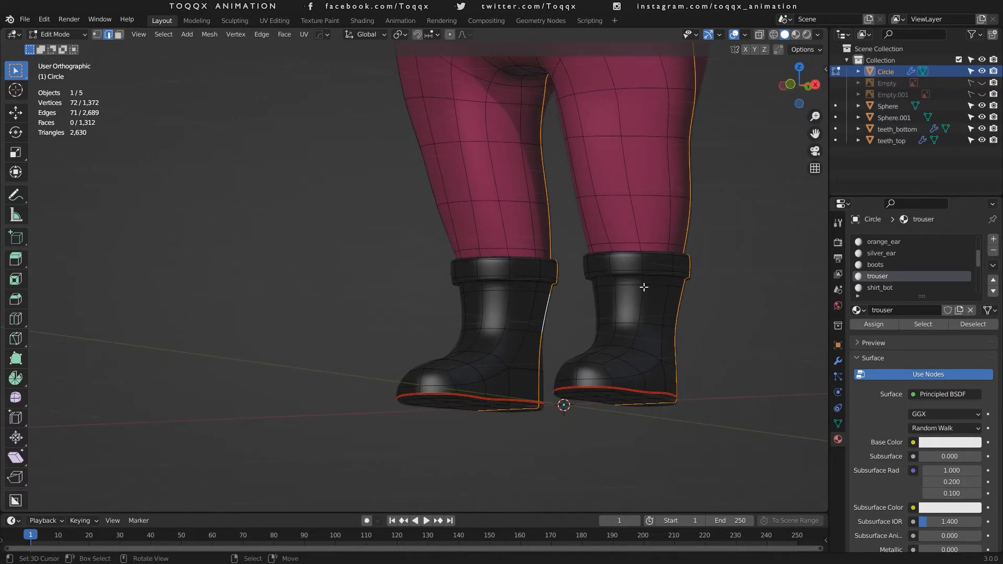
key("KP_1")
scroll(644, 287, "down", 5)
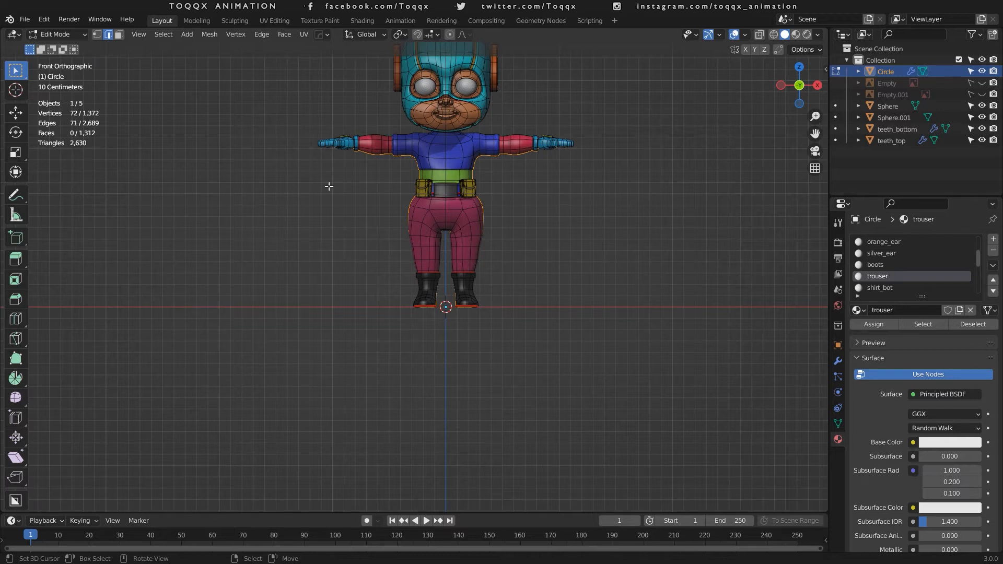
right_click(546, 234)
left_click(547, 234)
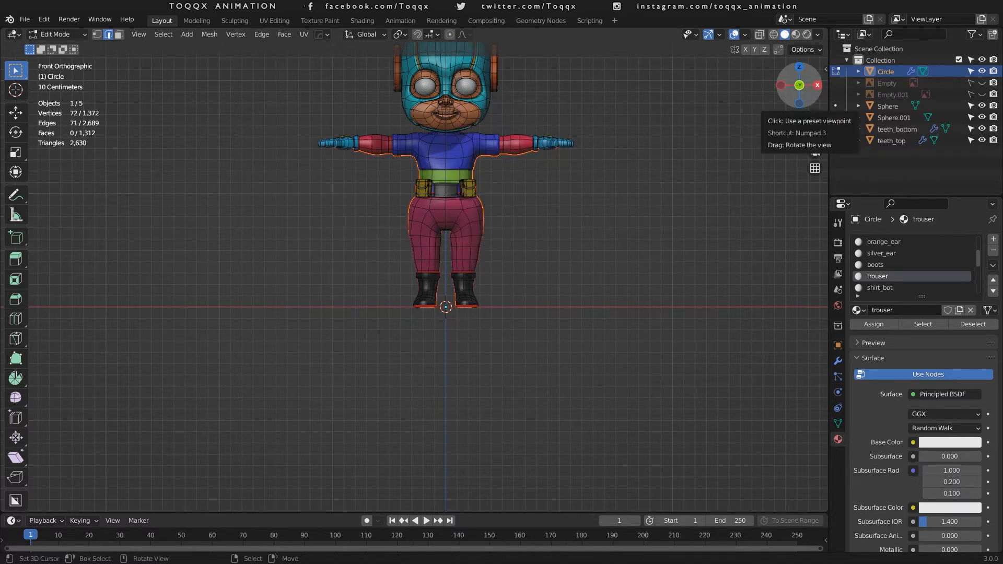
Select the seam edges crossing the undersides of both boot soles, clear their seams and deselect everything.
mouse_move(811, 92)
left_mouse_down()
mouse_move(787, 102)
mouse_move(812, 98)
left_mouse_up()
scroll(589, 250, "up", 8)
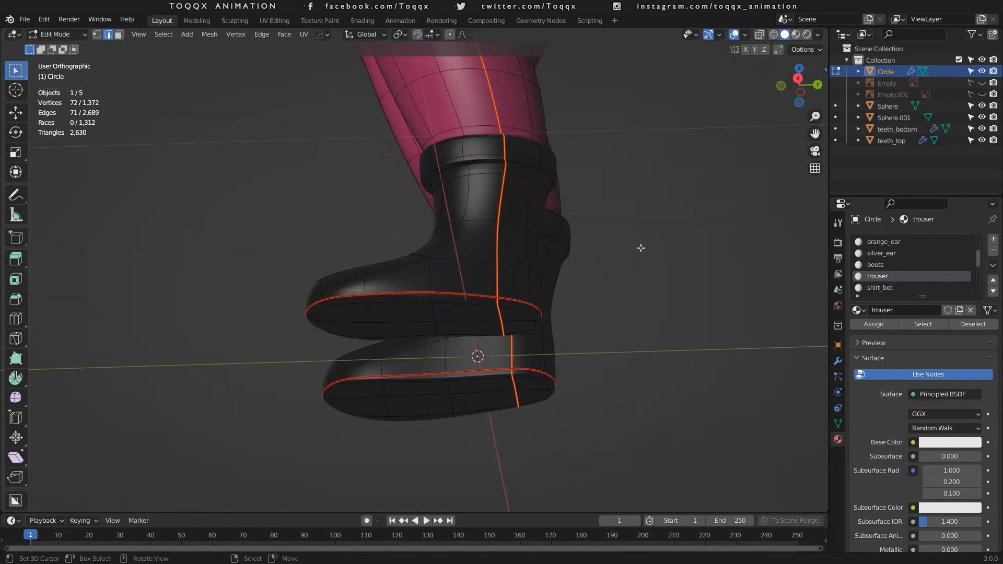
left_click_drag(818, 83, 815, 123)
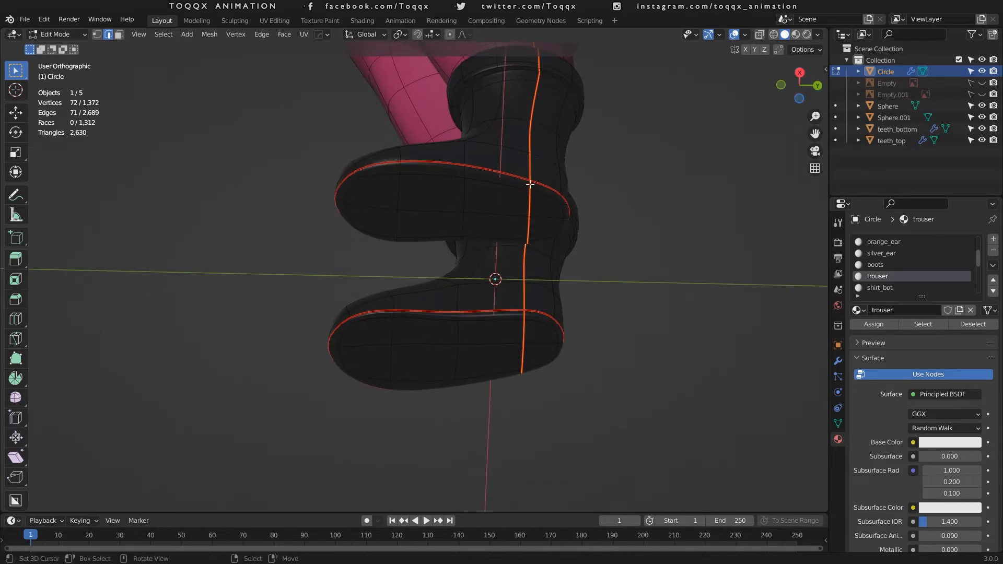
right_click(529, 184)
right_click(531, 205, "shift")
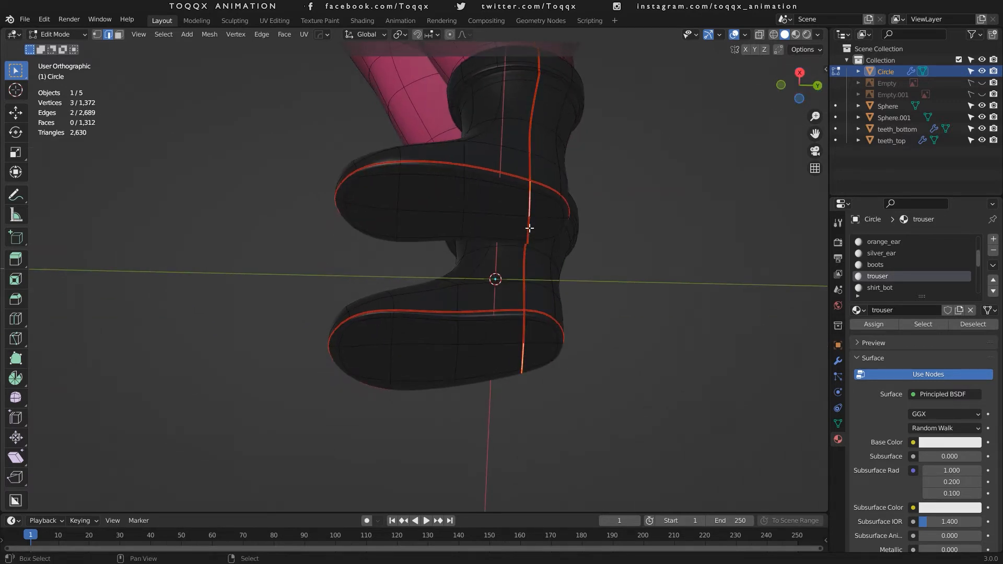
right_click(530, 228, "shift")
right_click(523, 316, "shift")
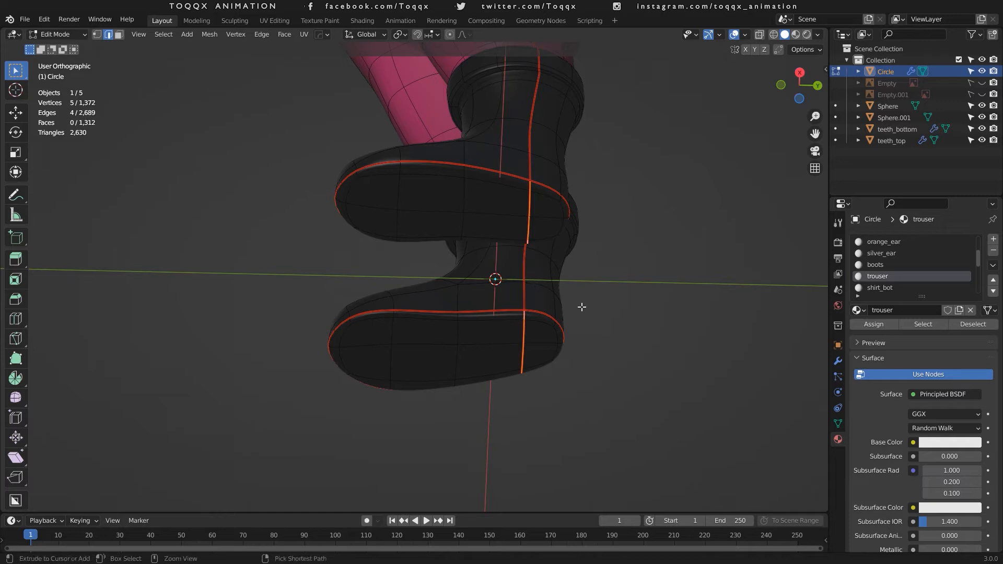
key("ctrl+e")
left_click(560, 318)
key("alt+a")
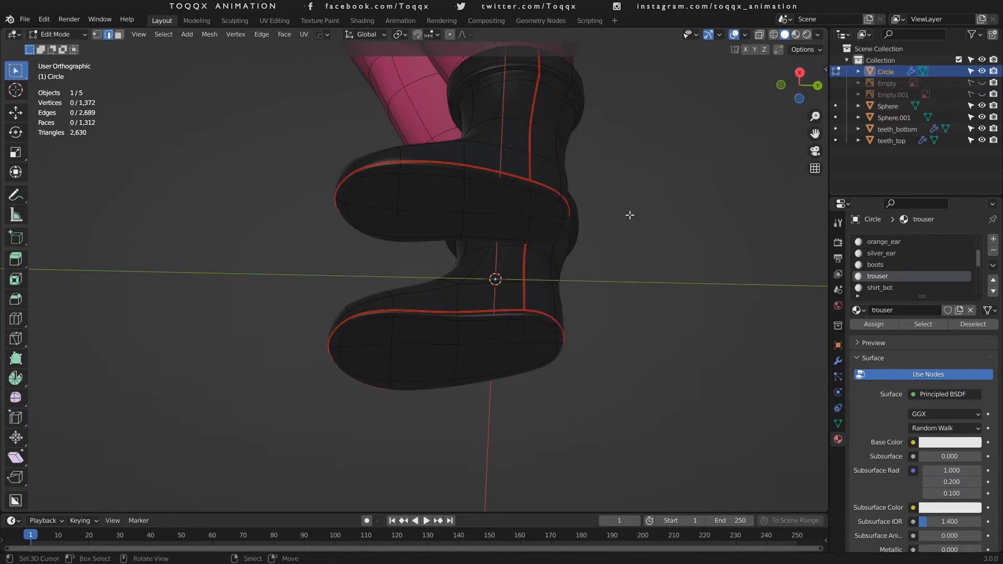
Select the outer side seam edges from just above the boot sole up the trouser leg to the hip.
left_click_drag(802, 88, 724, 175)
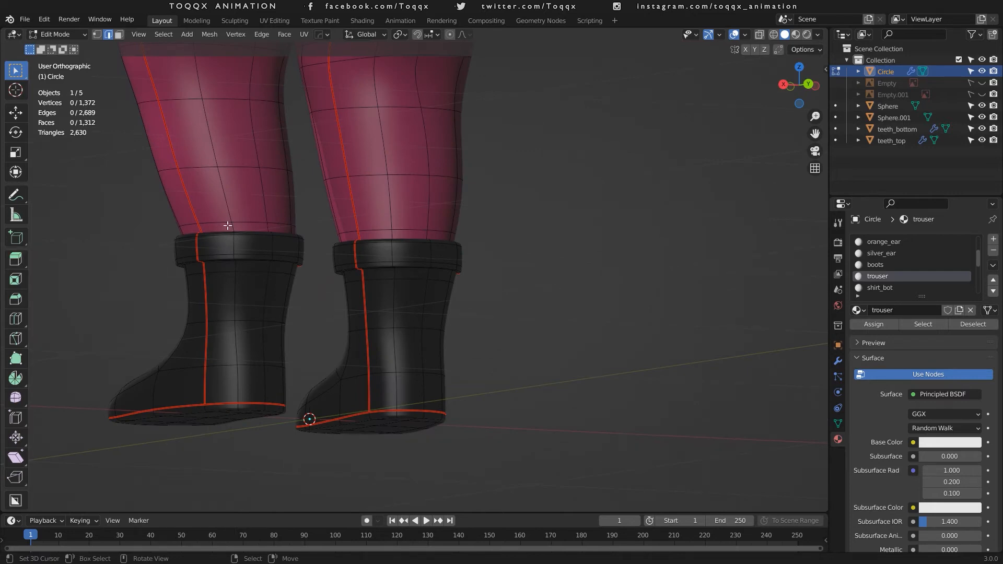
left_click(204, 375)
left_click(204, 264, "ctrl")
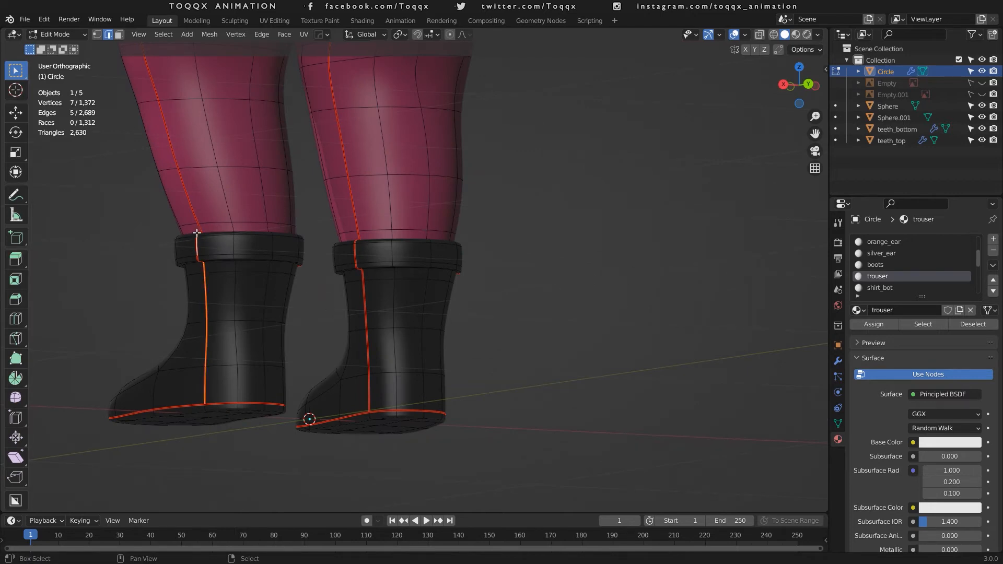
left_click(188, 199, "ctrl")
scroll(174, 145, "down", 5)
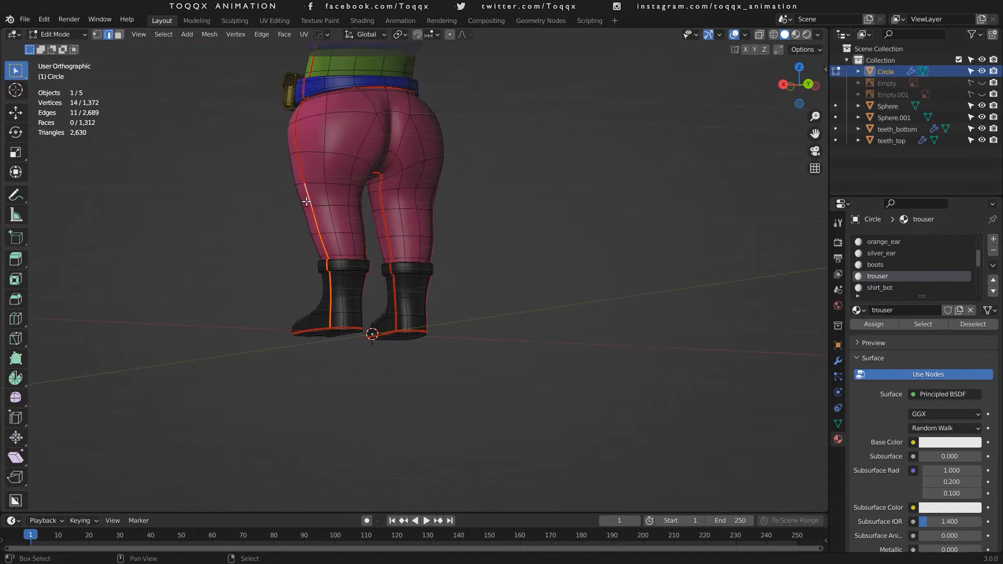
left_click(299, 182, "ctrl")
left_click(295, 122, "ctrl")
Extend the edge path past the belt to the side of the shirt and clear the seam along it.
left_click_drag(802, 87, 781, 87)
scroll(406, 130, "up", 8)
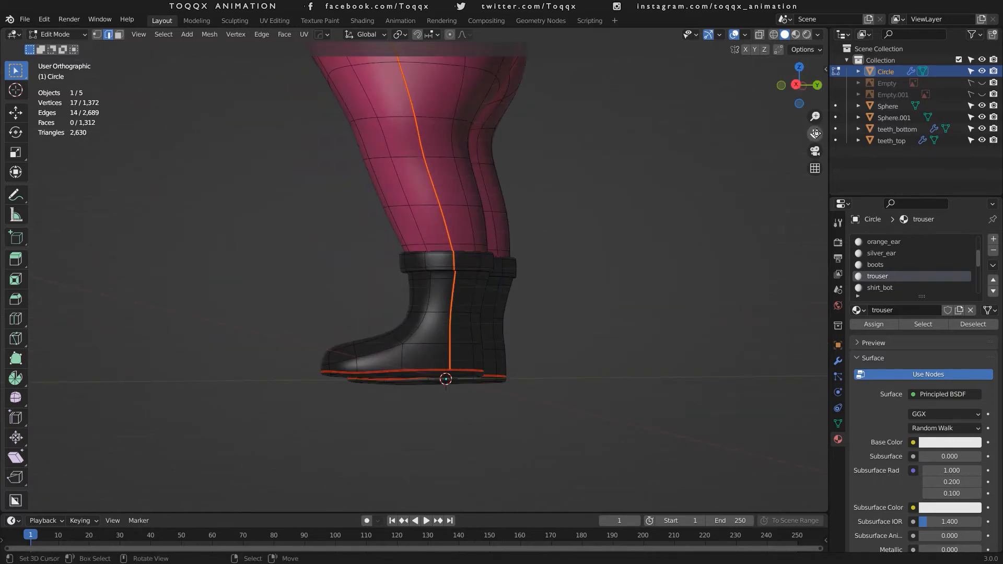
left_click(397, 83, "ctrl")
scroll(397, 84, "down", 5)
left_click(449, 81, "ctrl")
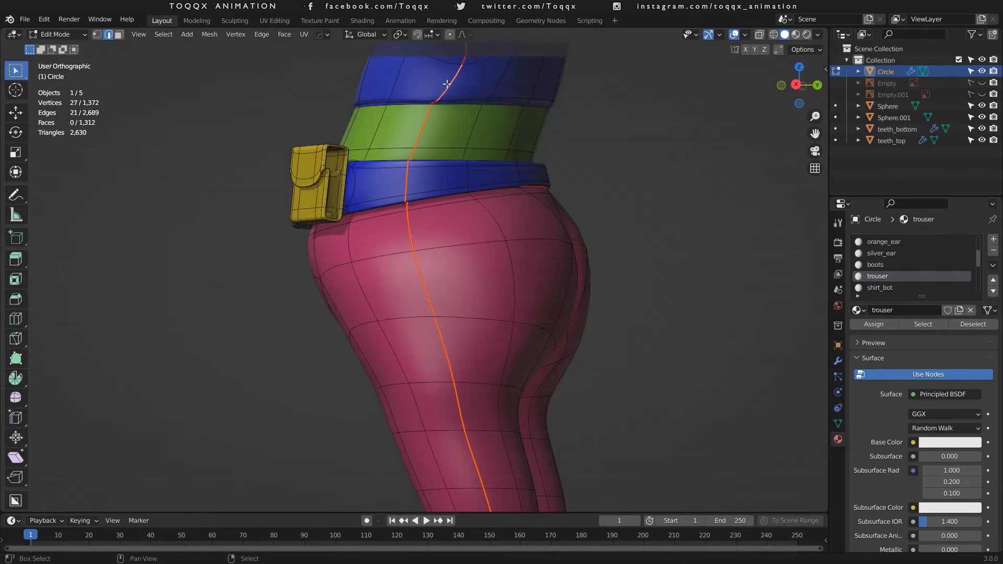
key("ctrl+e")
left_click(458, 255)
Clear the remaining seam along the underside of the arm from the hand down to the side of the shirt.
middle_click_drag(459, 255, 515, 336)
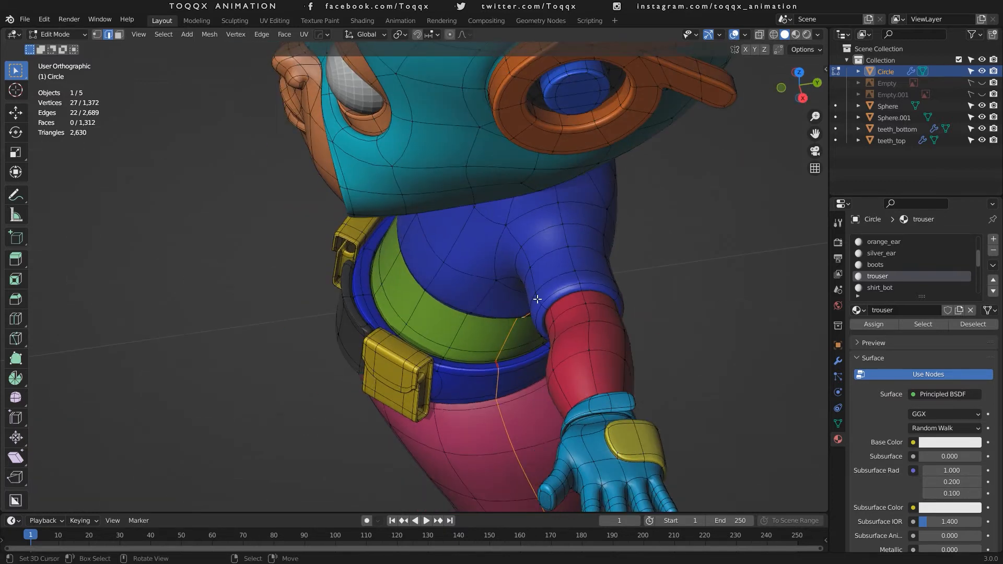
scroll(514, 335, "up", 5)
left_click(588, 457, "ctrl")
scroll(601, 444, "down", 5)
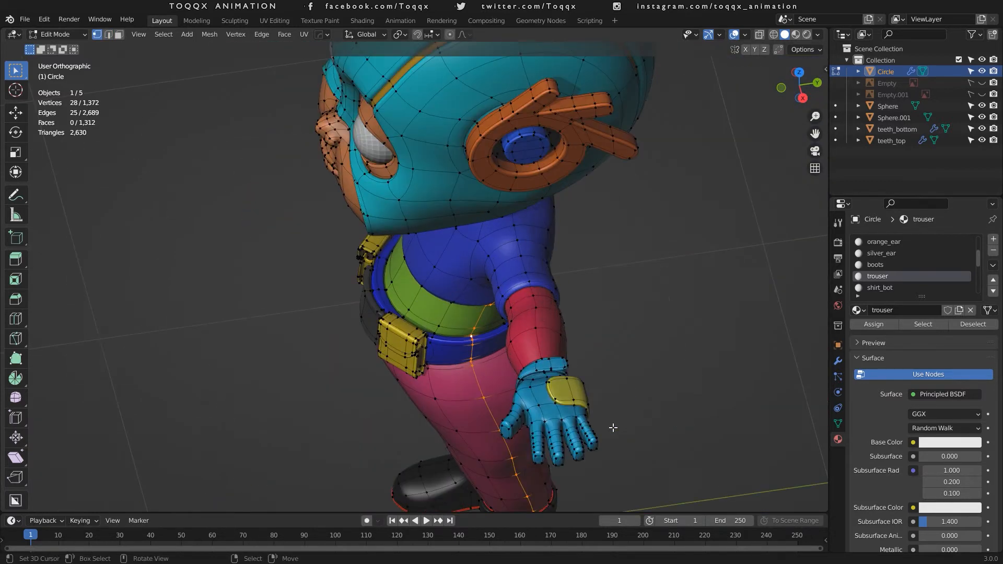
middle_click_drag(778, 177, 653, 141)
scroll(721, 162, "up", 4)
scroll(654, 141, "down", 5)
key("2")
left_click(533, 121)
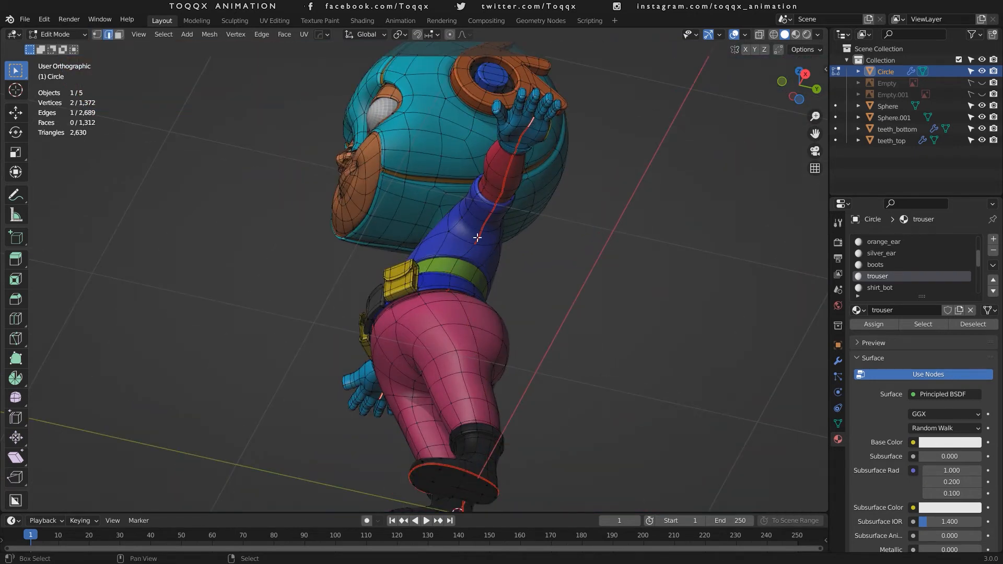
left_click(477, 238, "ctrl")
right_click(477, 238)
left_click(478, 236)
left_click(522, 249)
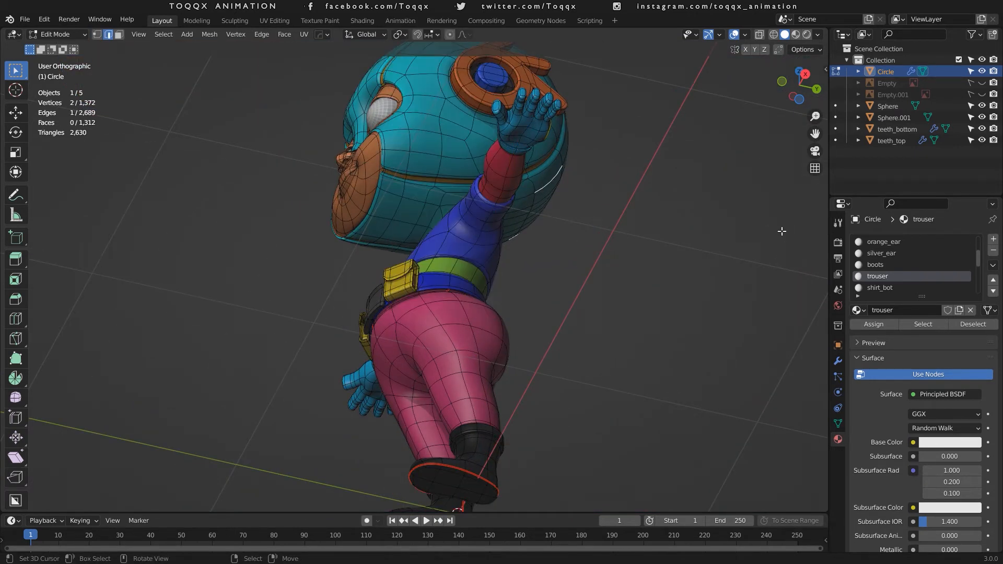
middle_click_drag(395, 377, 396, 366, "shift")
scroll(665, 237, "up", 6)
left_click(672, 219)
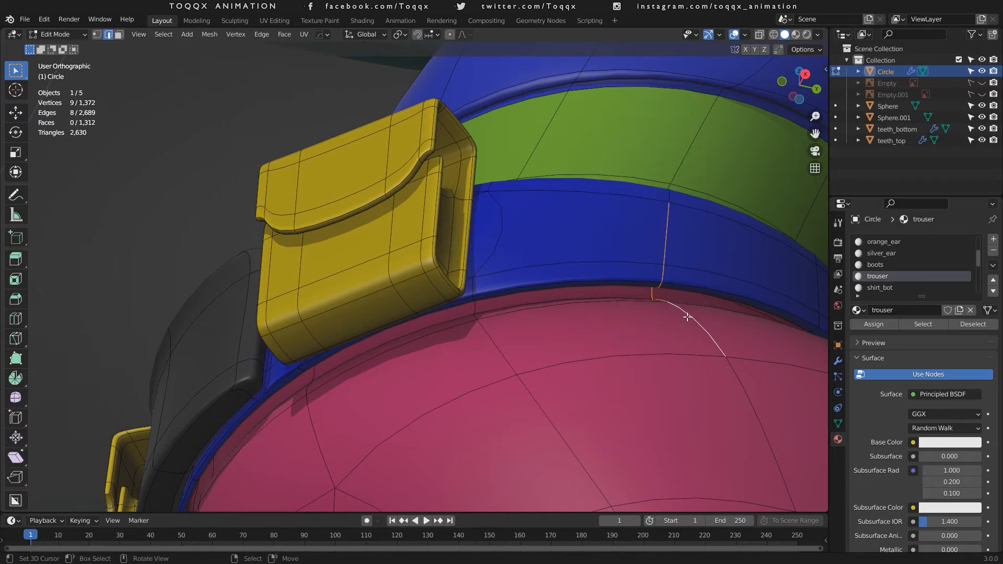
scroll(724, 281, "down", 6)
middle_click_drag(723, 280, 695, 376)
scroll(695, 376, "up", 5)
left_click(656, 329)
left_click(652, 445, "ctrl")
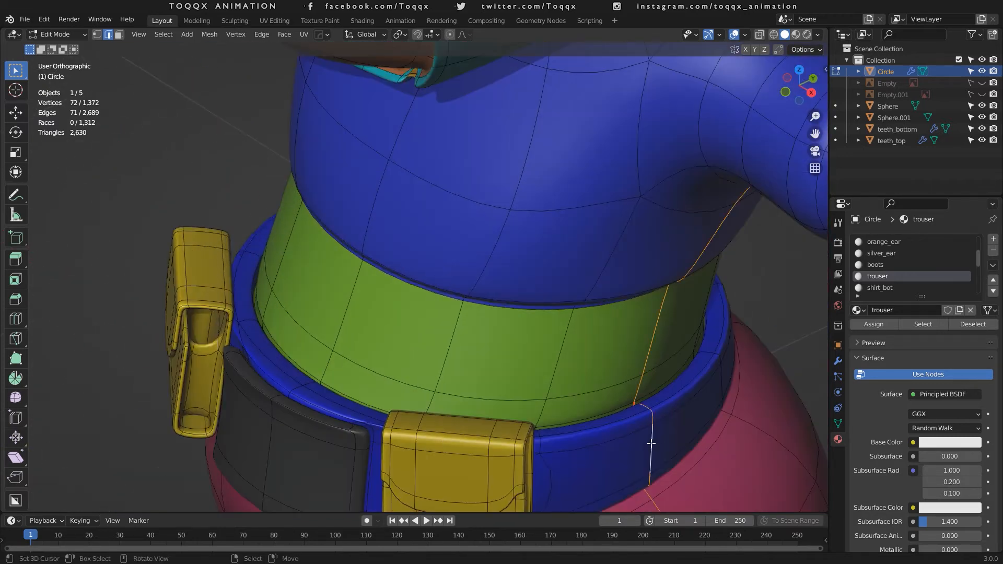
key("ctrl+z")
Select the edge loop where the green shirt section meets the belt, plus all faces of the belt material.
scroll(641, 388, "up", 1)
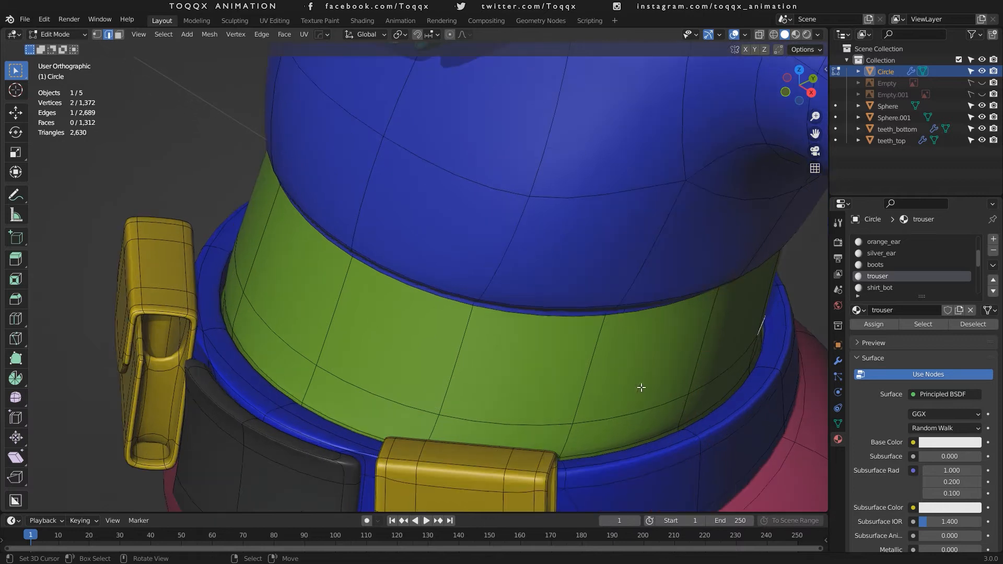
left_click(224, 284, "ctrl")
scroll(225, 302, "up", 5)
scroll(225, 302, "down", 5)
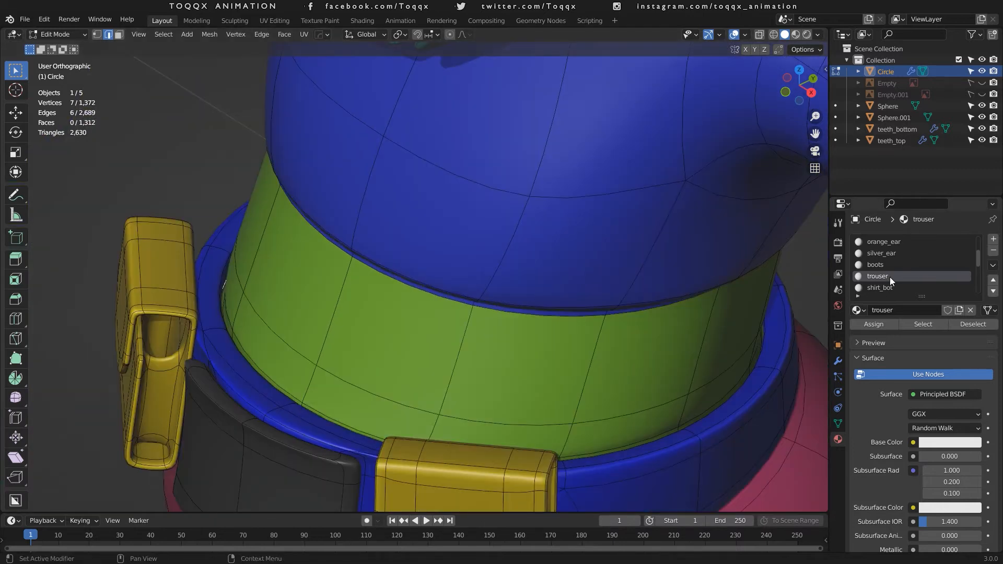
scroll(889, 277, "down", 3)
left_click(873, 287)
left_click(923, 324)
scroll(237, 291, "up", 2)
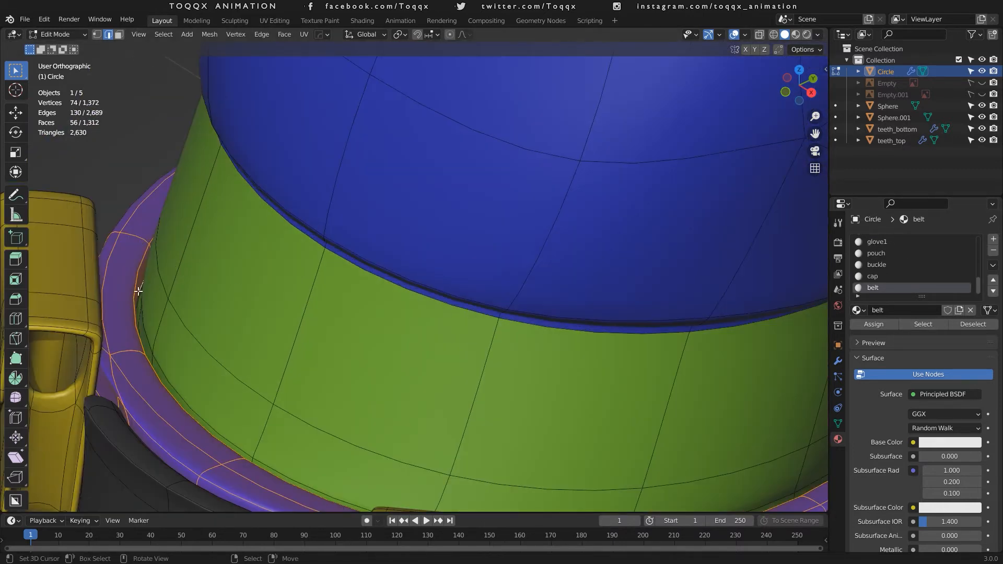
Turn on X-ray, reselect only the belt's upper inner edge loop and mark it as a seam.
key("alt+z")
right_click(405, 139, "alt")
key("ctrl+e")
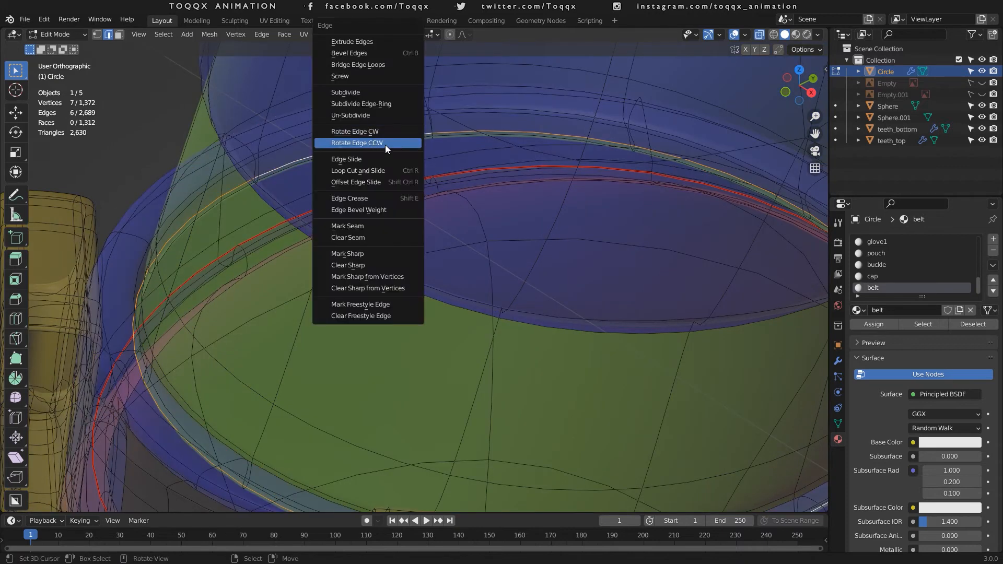
left_click(389, 225)
scroll(454, 184, "down", 2)
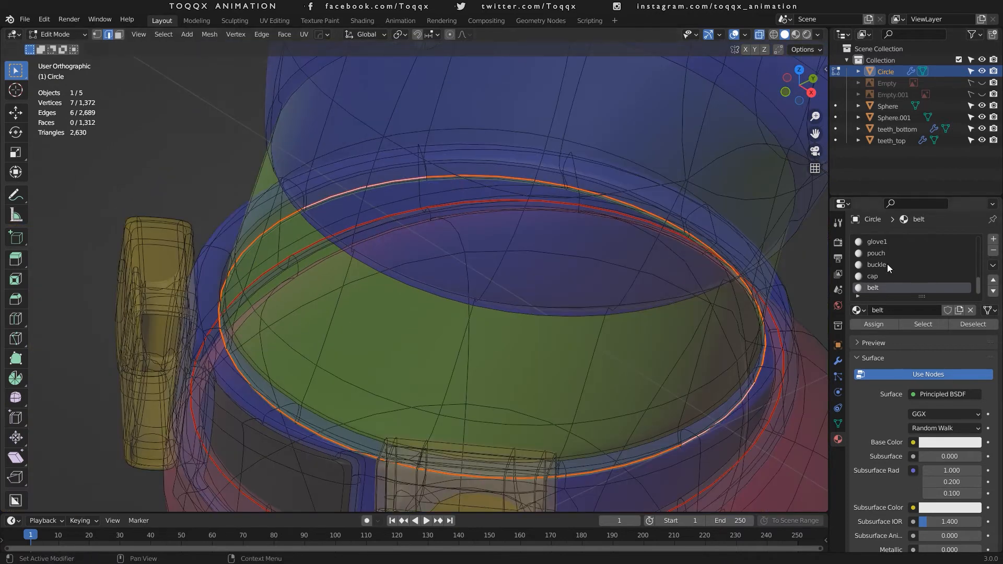
Select all faces of the pouch material and hide every other part of the mesh.
left_click(876, 253)
left_click(912, 328)
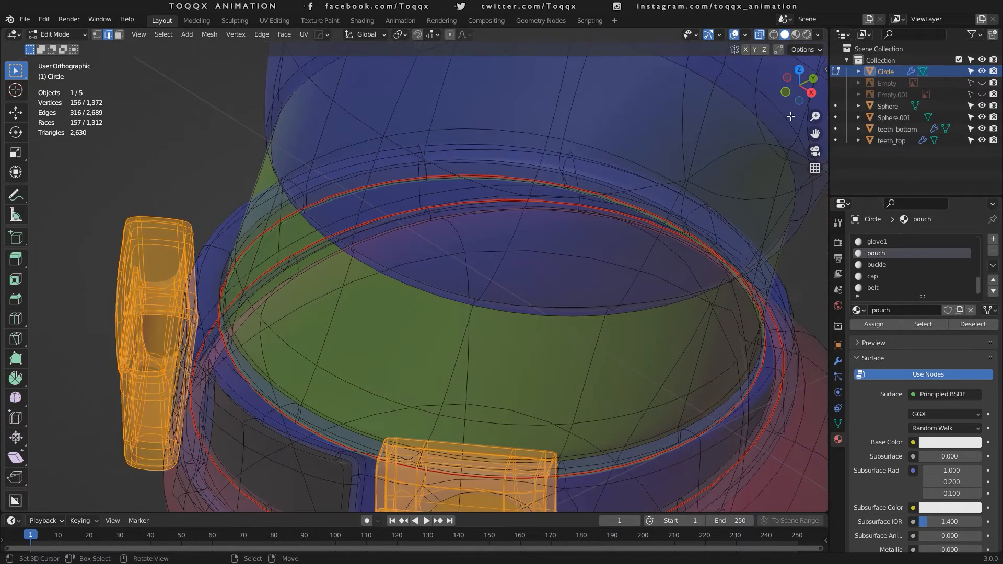
left_click_drag(798, 87, 854, 58)
left_click(169, 36)
left_click(201, 72)
key("h")
scroll(524, 377, "down", 3)
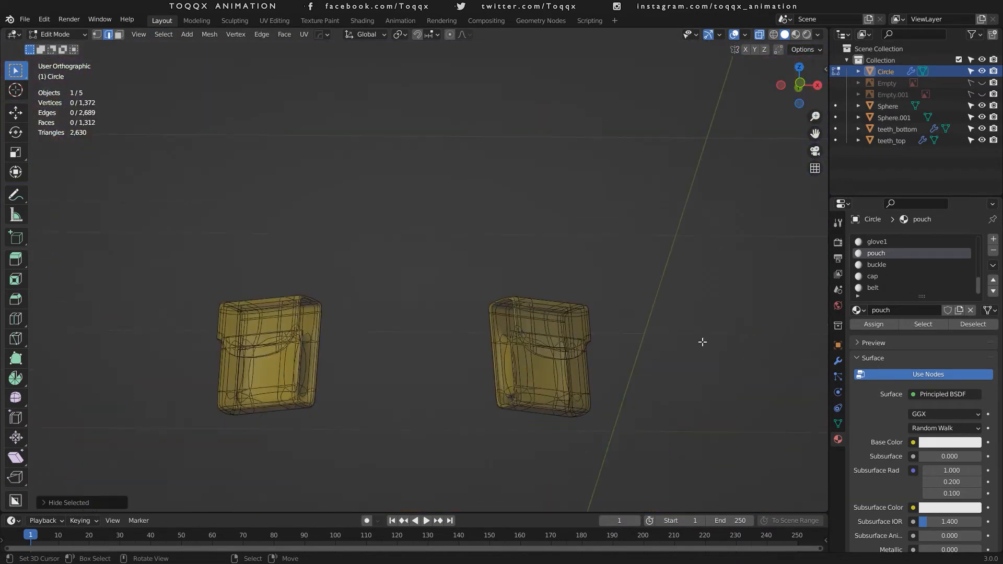
Turn off X-ray and mark the round edge loop on the back of the pouch as a seam.
left_click_drag(799, 86, 656, 84)
scroll(783, 73, "up", 4)
left_click(760, 34)
right_click(428, 409, "alt")
left_click(466, 443, "shift")
scroll(469, 442, "down", 2)
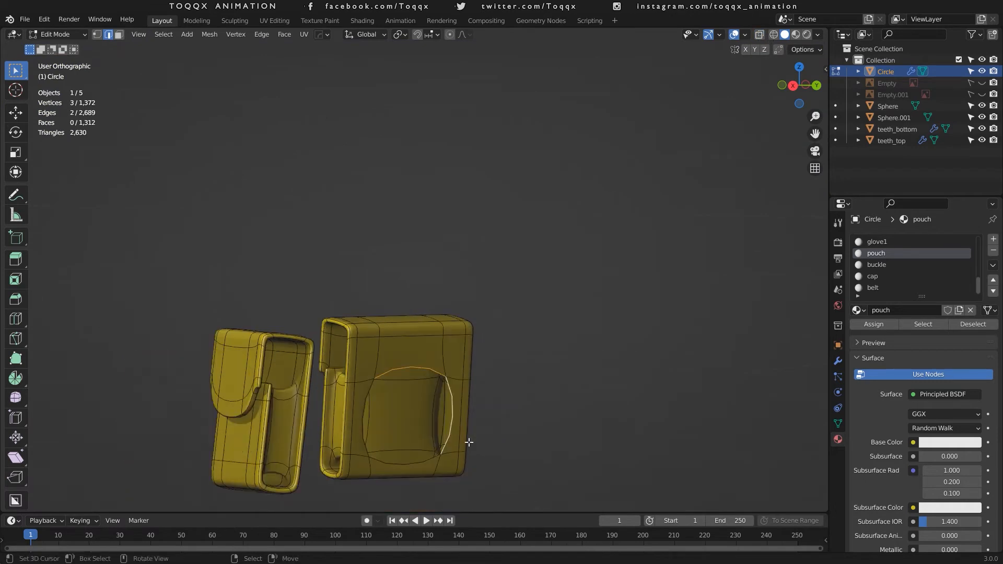
left_click(363, 400, "alt+shift")
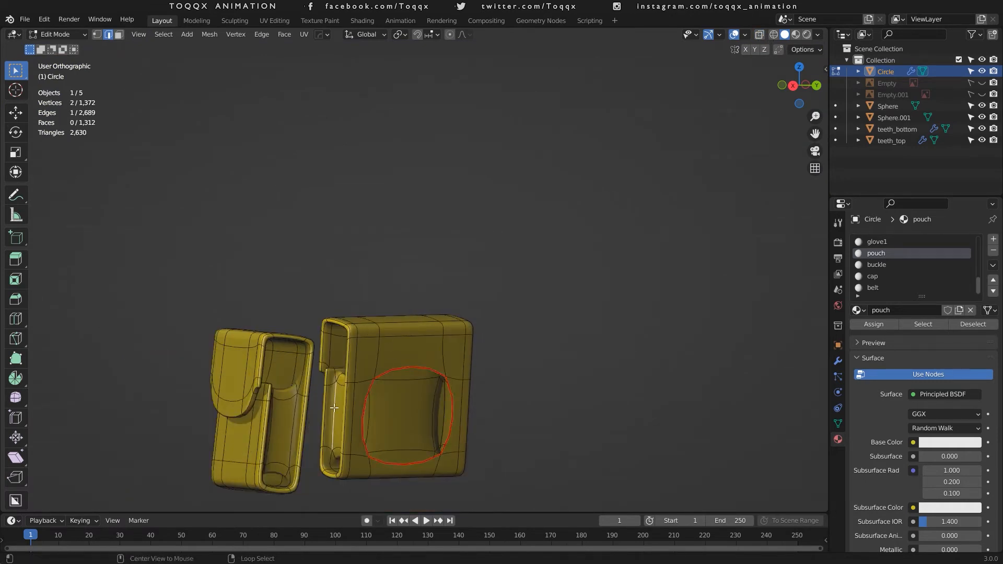
Select the outer edge loops along both sides of the pouch, including the flap outline, and mark them as seams.
right_click(261, 350, "alt")
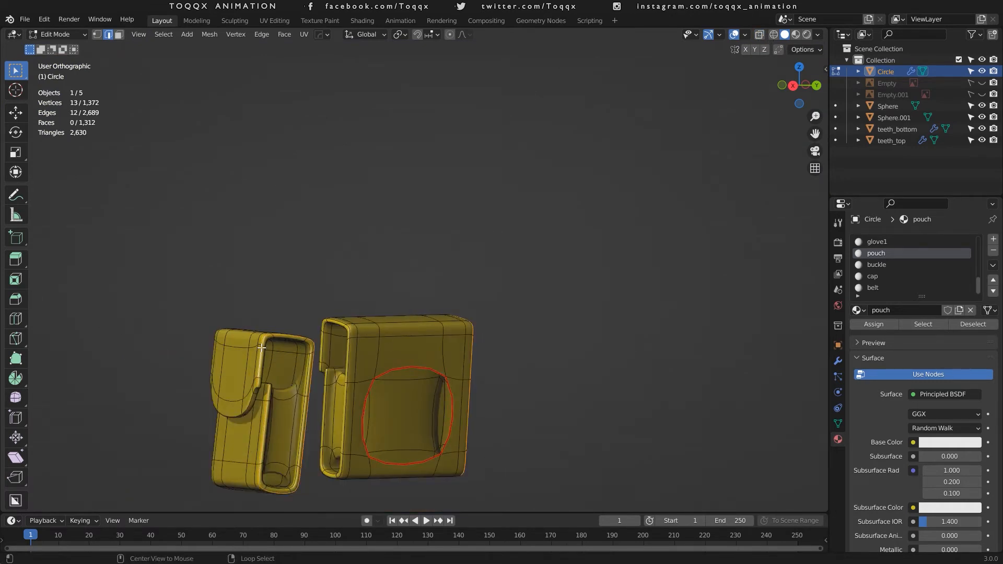
scroll(261, 374, "up", 3)
middle_click_drag(261, 374, 532, 136, "shift")
scroll(396, 326, "up", 4)
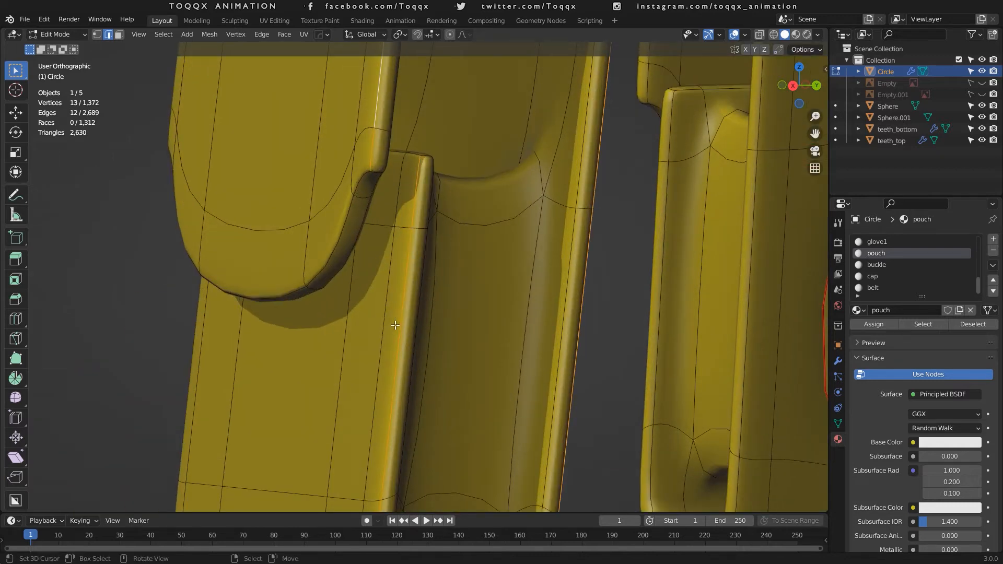
right_click(339, 231, "alt")
right_click(374, 141, "alt+shift")
scroll(374, 141, "down", 4)
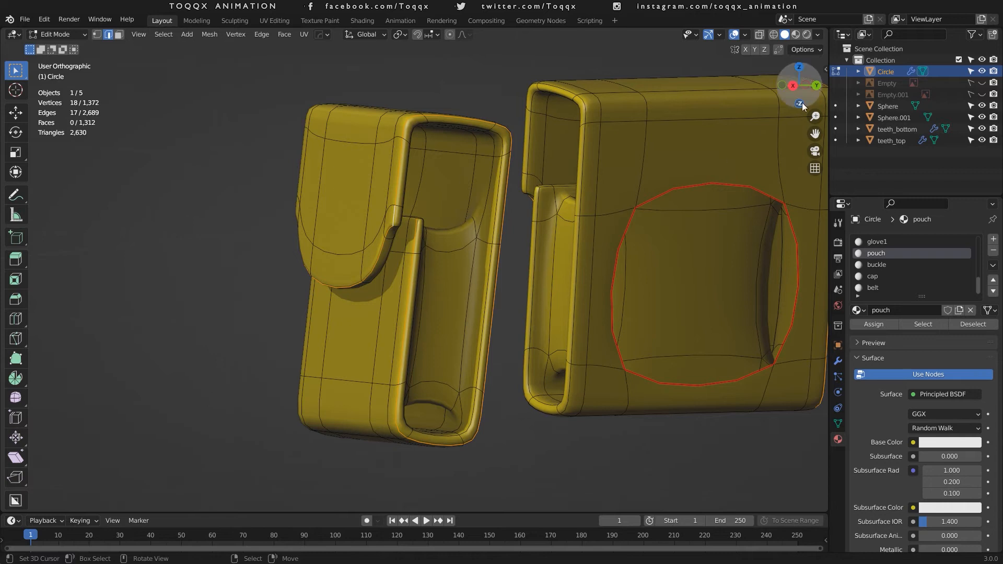
left_click_drag(798, 86, 823, 88)
right_click(584, 147, "alt+shift")
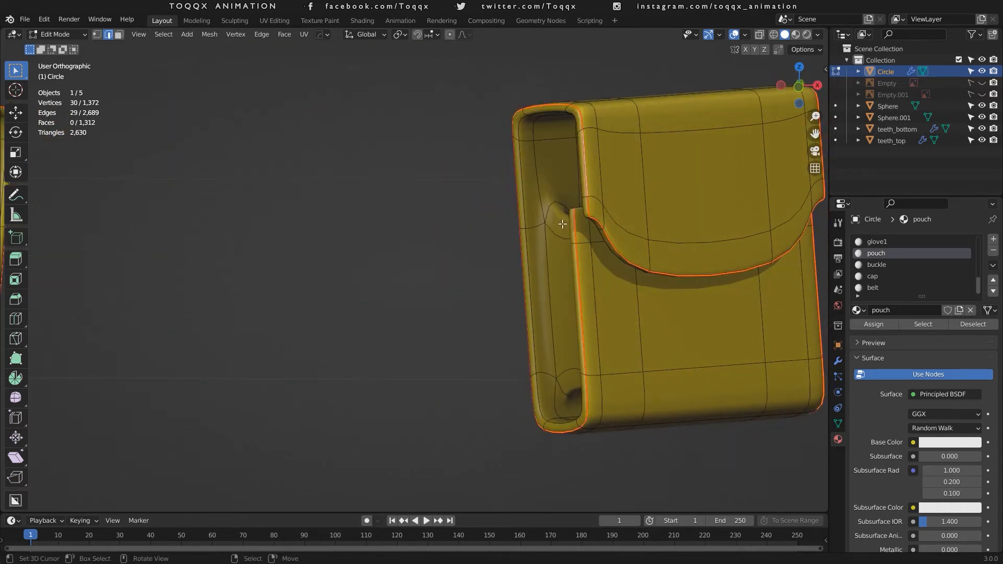
Select the remaining edge run beside the pouch's side opening and mark it as a seam.
left_click_drag(778, 89, 835, 107)
right_click(567, 165, "alt")
key("ctrl+e")
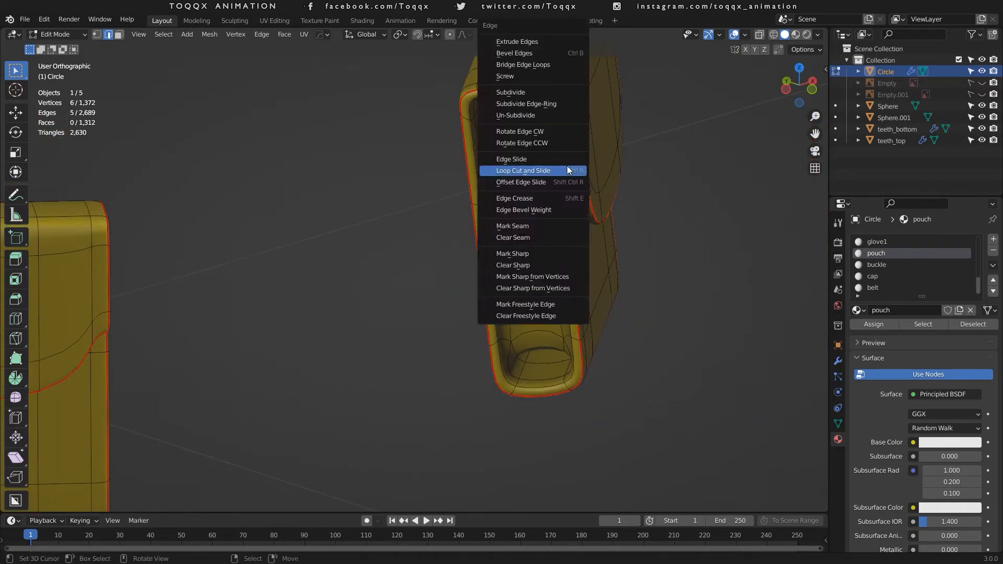
left_click(538, 227)
With X-ray on, select the lengthwise edges inside the recess on one side of the pouch and mark them as seams.
scroll(498, 219, "up", 1)
right_click(512, 197, "alt")
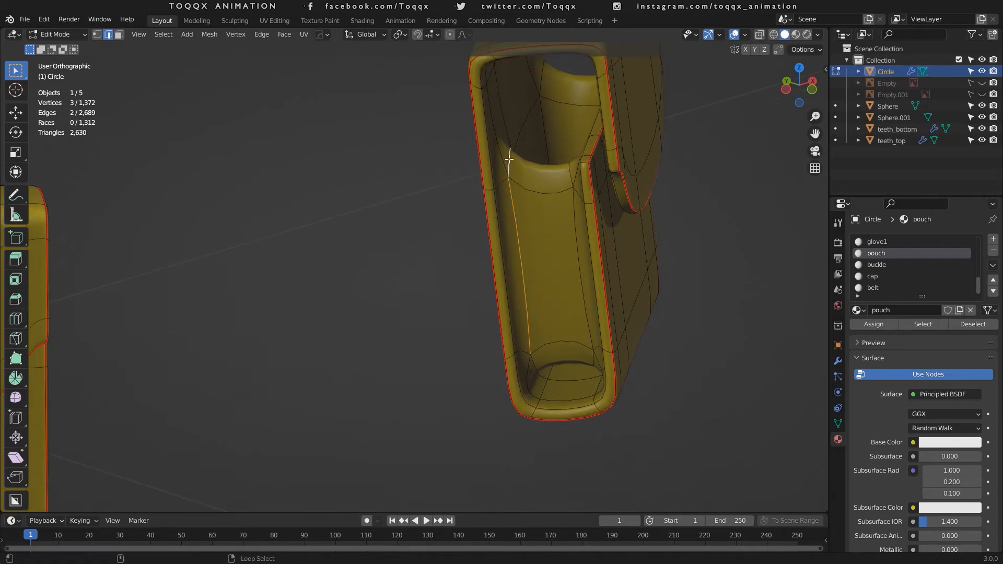
key("alt+z")
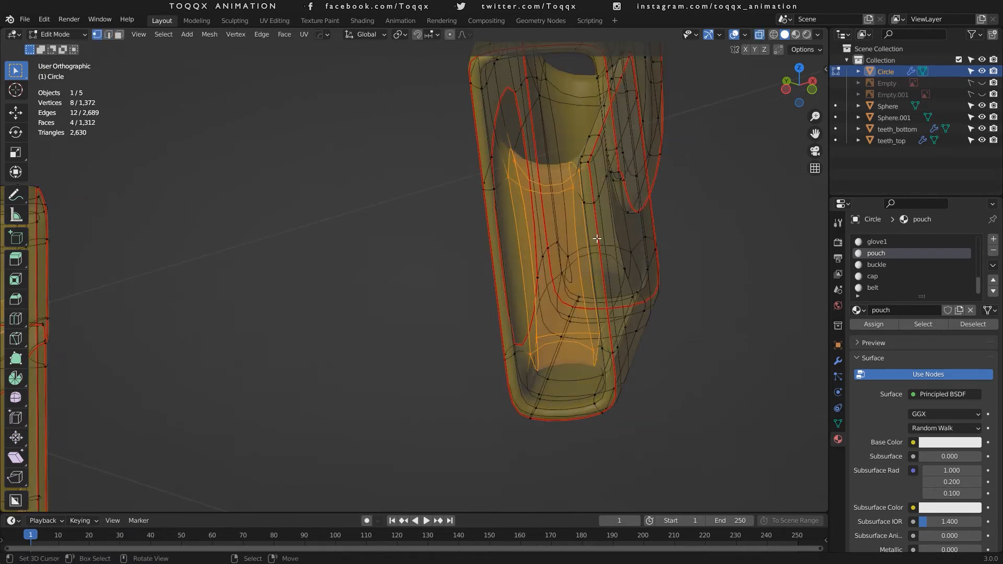
right_click(529, 229, "shift")
left_click_drag(781, 94, 770, 46)
right_click(468, 187, "shift")
key("ctrl+e")
left_click(438, 226)
Select the matching lengthwise edges inside the recess on the pouch's opposite side and mark them as seams.
key("alt+z")
right_click(466, 251)
right_click(405, 248, "shift")
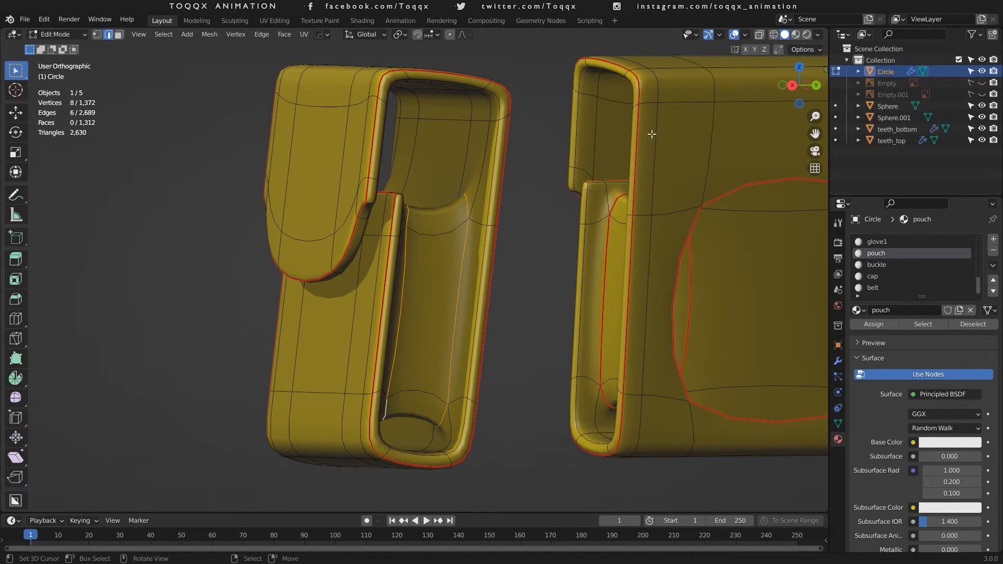
left_click(760, 35)
right_click(442, 282, "shift")
left_click_drag(800, 86, 763, 87)
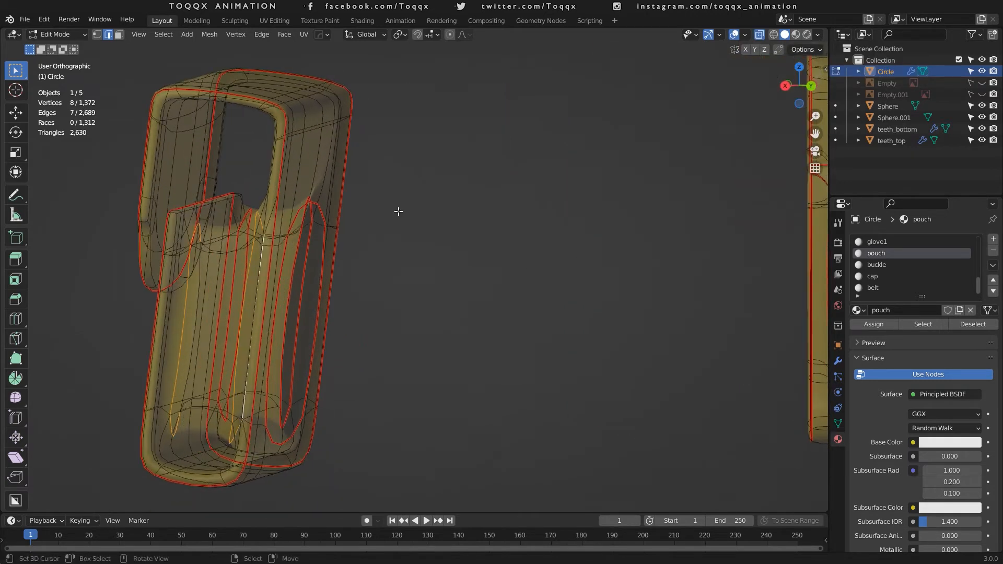
right_click(194, 318, "shift")
key("ctrl+e")
left_click(195, 317)
scroll(333, 304, "down", 4)
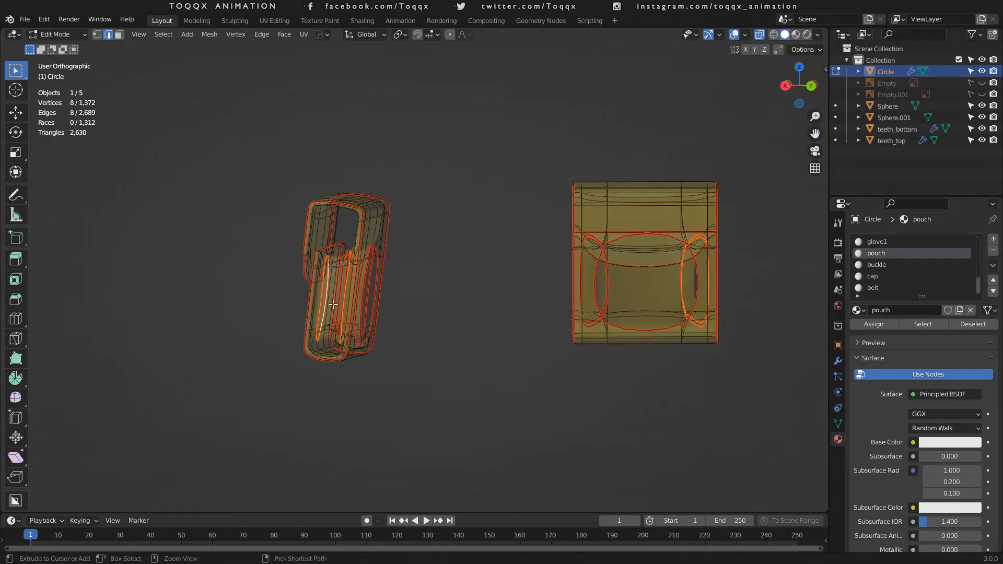
Reveal the hidden body parts, deselect everything and switch to vertex selection in front view.
key("alt+h")
scroll(332, 305, "down", 4)
key("alt+a")
key("KP_1")
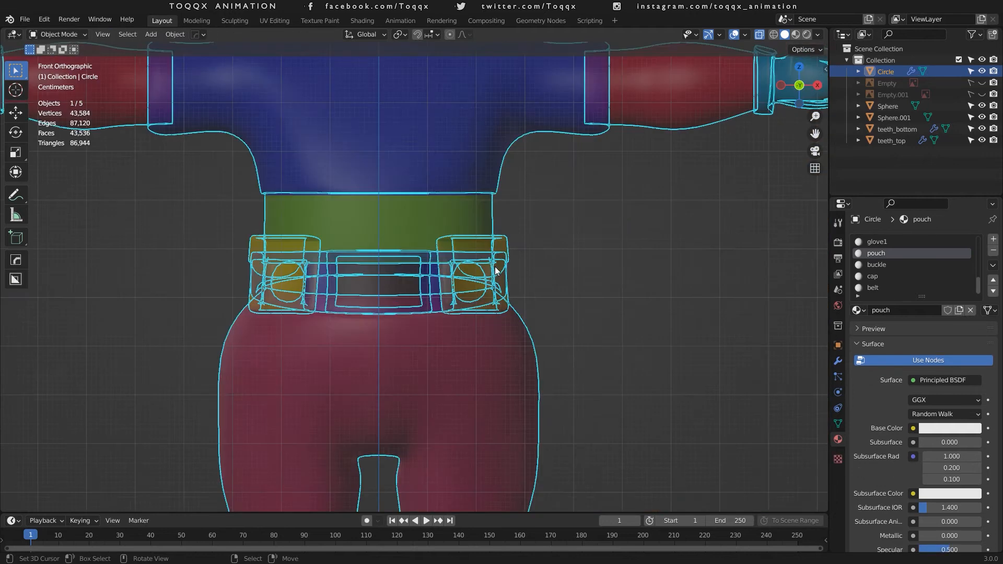
scroll(494, 267, "down", 5)
scroll(418, 316, "down", 1)
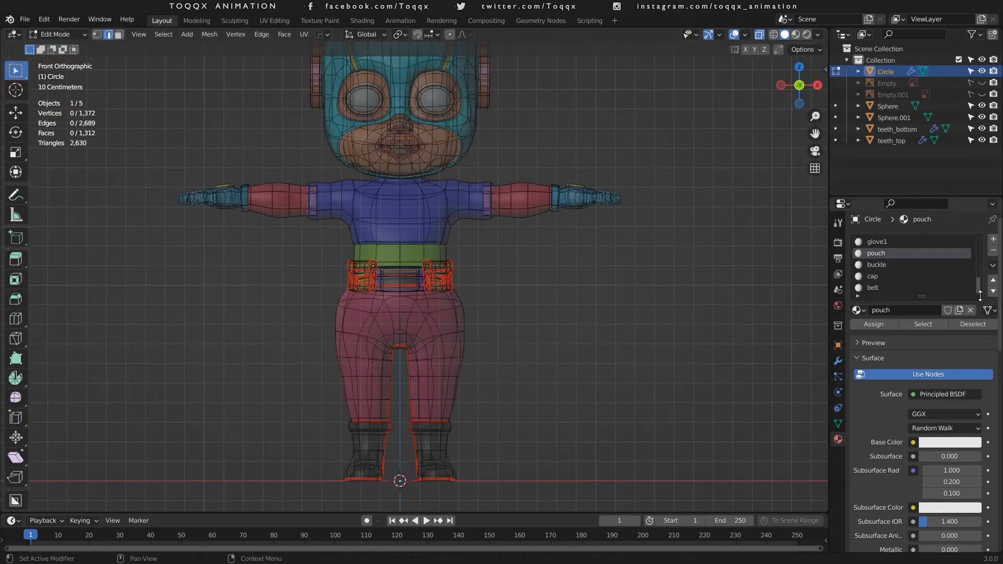
key("1")
Hide all faces that use the boots, trouser and pouch materials.
scroll(876, 288, "up", 5)
scroll(876, 287, "up", 4)
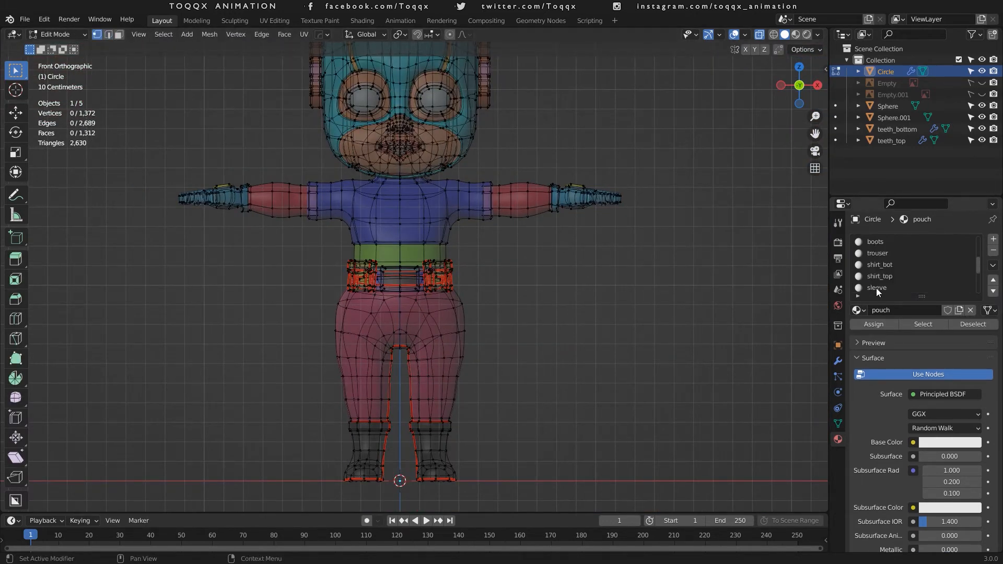
left_click(893, 276)
left_click(923, 323)
key("h")
left_click(883, 288)
left_click(923, 325)
key("h")
scroll(874, 283, "down", 9)
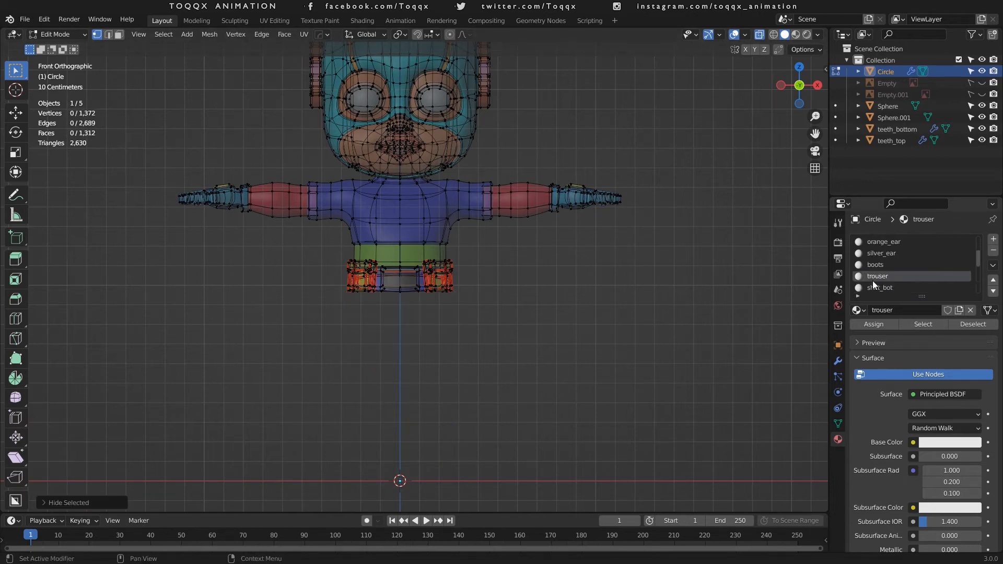
left_click(882, 254)
left_click(923, 325)
key("h")
Turn off X-ray and mark the edge loop around the belt's round pouch hole as a seam.
scroll(458, 294, "up", 6)
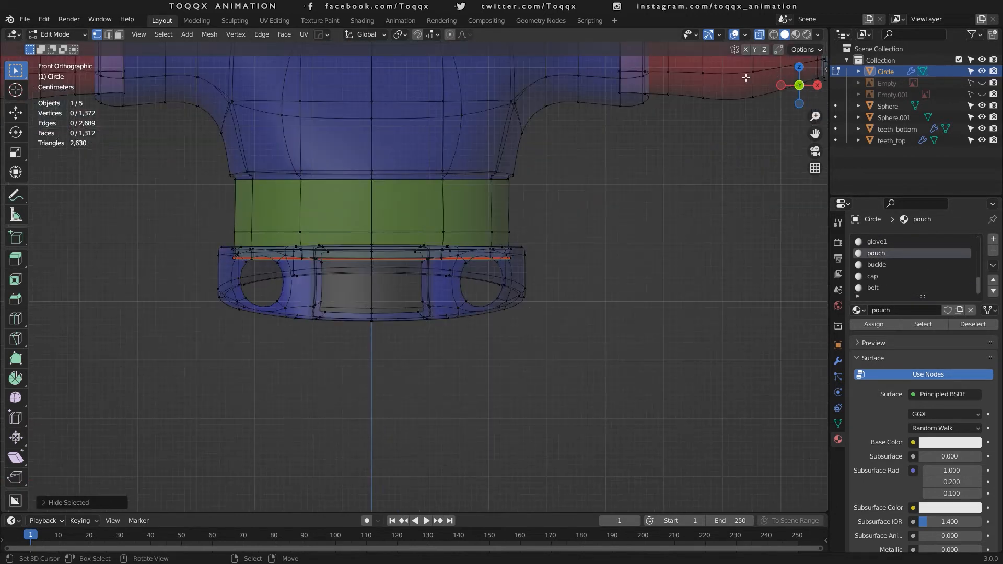
left_click(760, 35)
left_click(460, 275, "alt")
key("ctrl+e")
left_click(463, 279)
Mark the edge loop between the blue shirt top and the green shirt section as a seam.
middle_click_drag(463, 279, 366, 334)
middle_click_drag(371, 236, 453, 203)
key("KP_3")
key("alt+a")
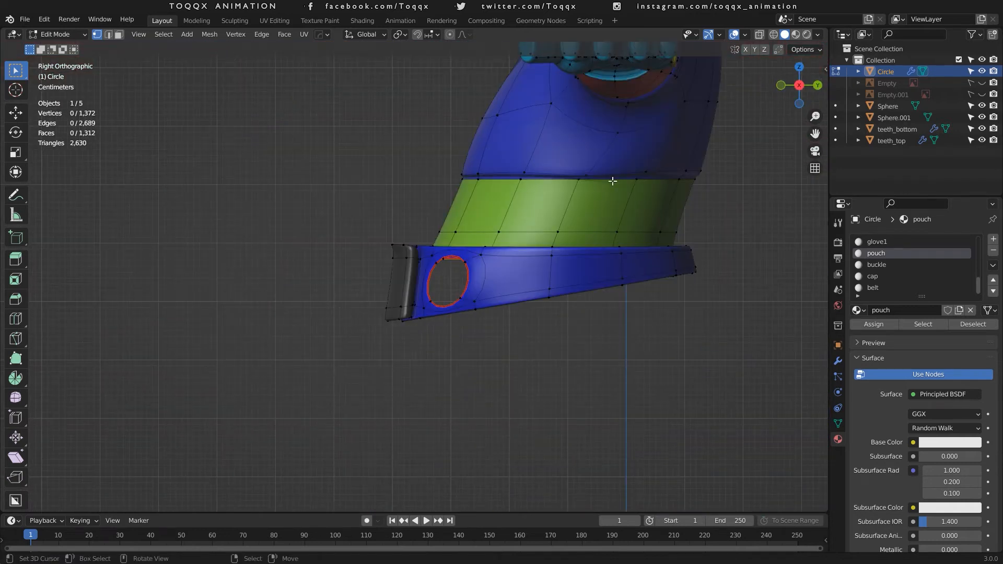
key("ctrl+e")
left_click(561, 228)
In edge selection, select the path down the centre of the shirt's back from the neck to the belt and mark it as a seam.
middle_click_drag(561, 228, 518, 250)
scroll(518, 250, "down", 5)
scroll(470, 178, "down", 2)
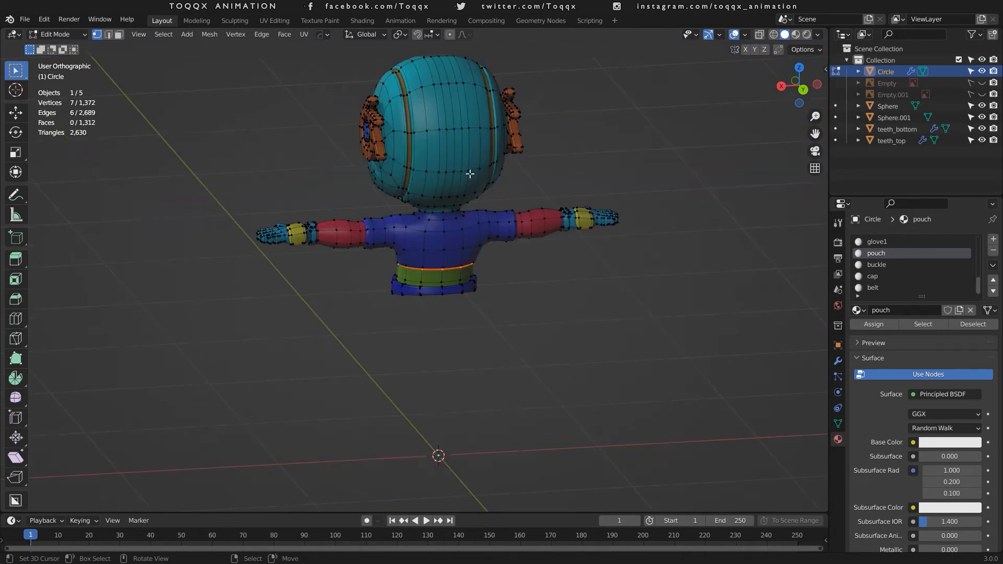
mouse_move(790, 80)
left_mouse_down()
mouse_move(888, 123)
mouse_move(787, 76)
left_mouse_up()
scroll(596, 220, "up", 2)
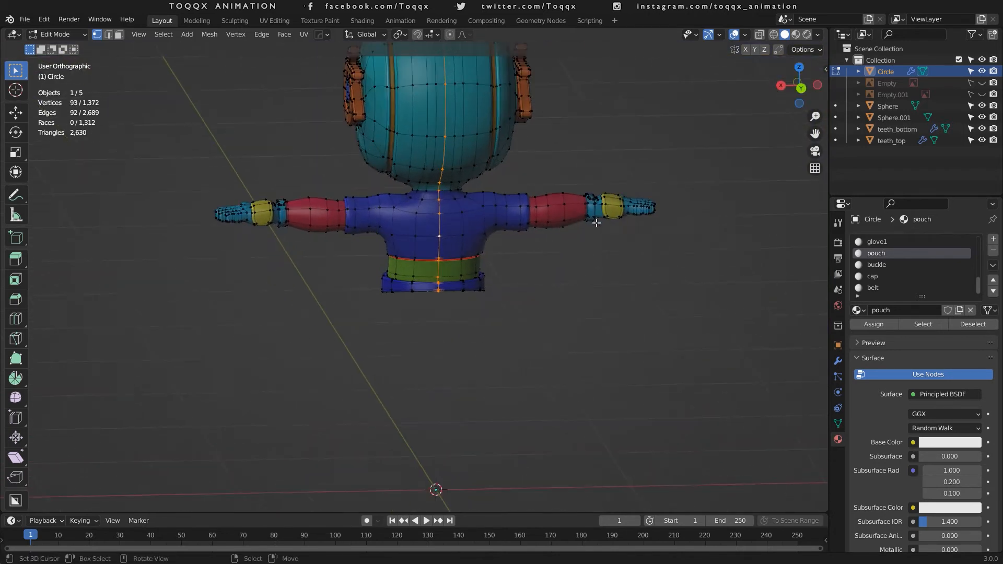
key("alt+a")
key("2")
scroll(428, 220, "up", 3)
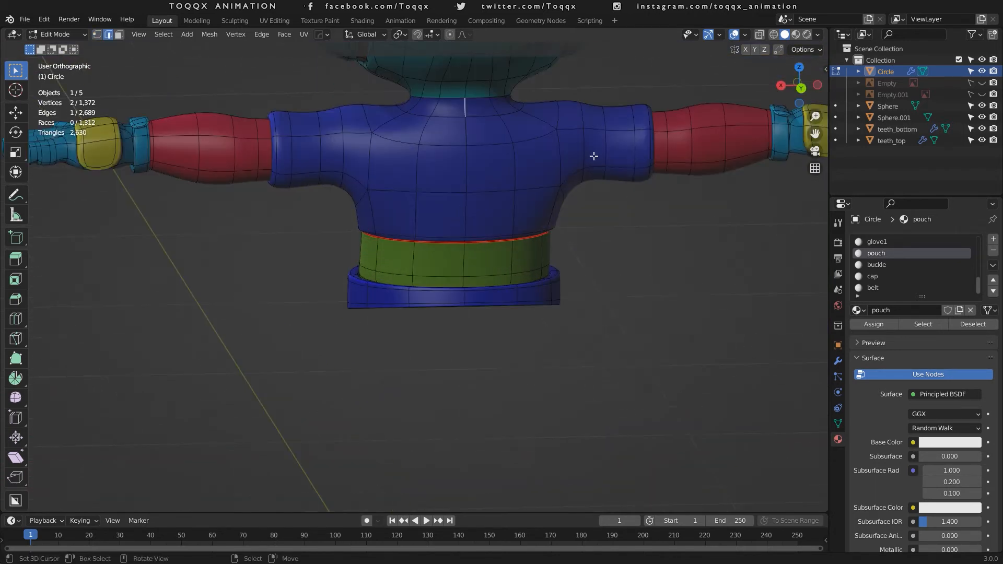
scroll(468, 260, "up", 2)
middle_click_drag(468, 260, 470, 132)
scroll(470, 309, "up", 3)
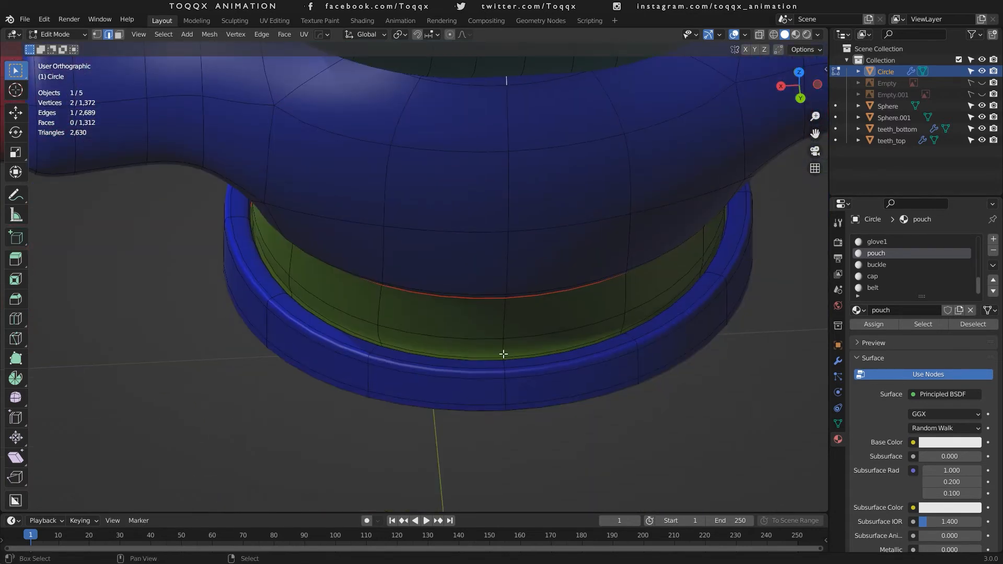
right_click(509, 343, "ctrl")
key("ctrl+e")
left_click(519, 329)
Turn on X-ray, extend the back centre edge path from the green section through the belt and mark it as a seam.
left_click_drag(801, 76, 802, 80)
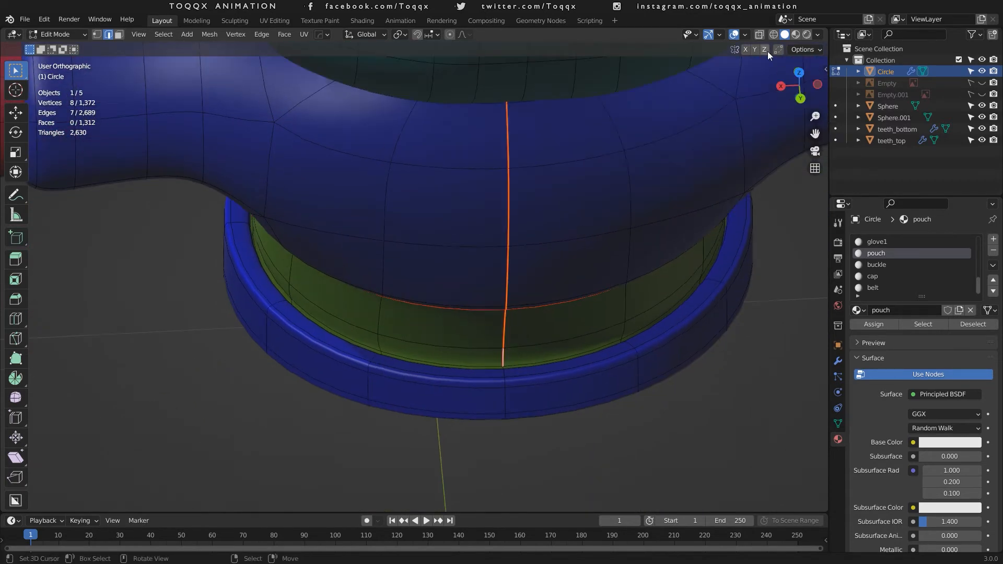
left_click(760, 35)
scroll(594, 268, "up", 3)
middle_click_drag(594, 432, 678, 362)
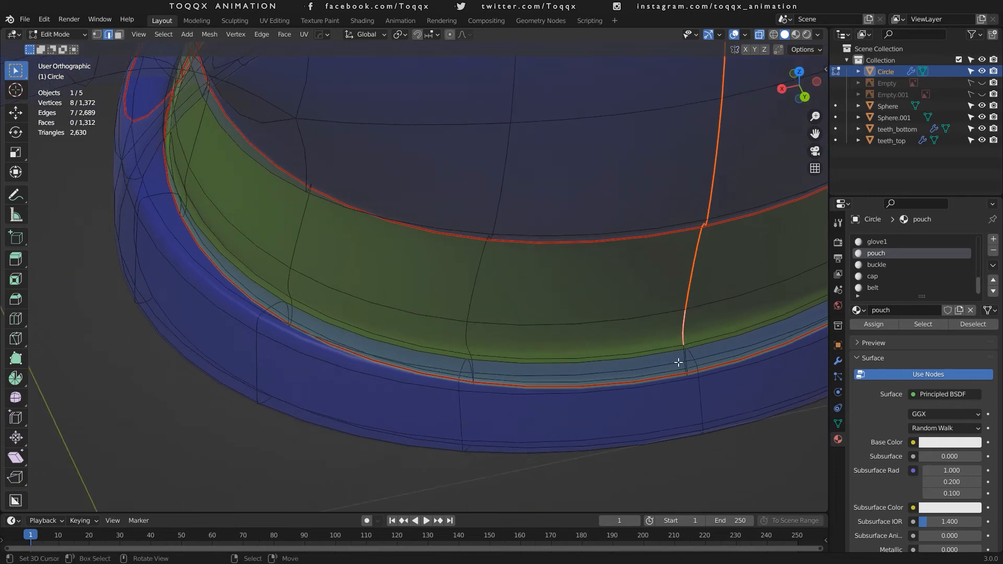
scroll(700, 389, "down", 2)
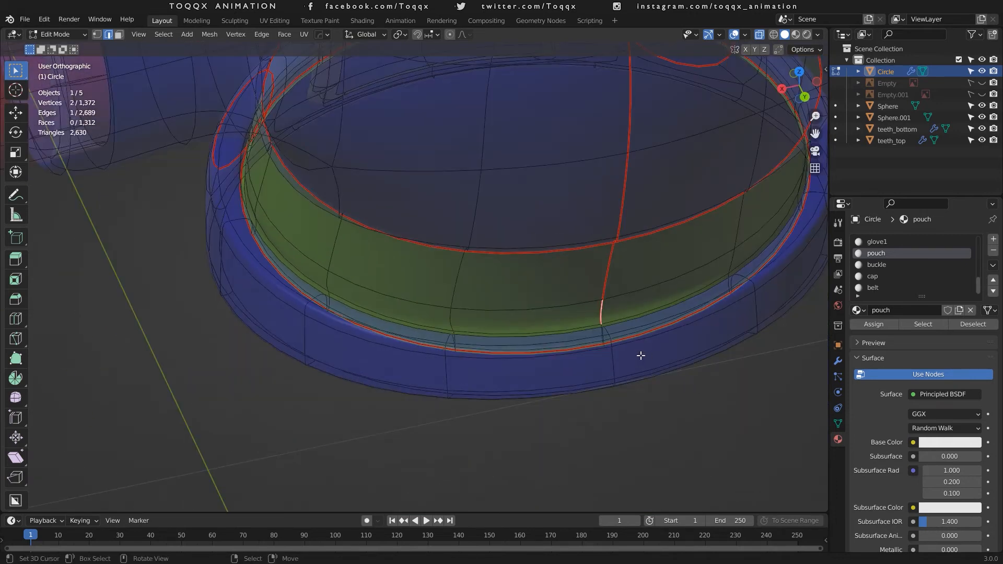
middle_click_drag(613, 170, 594, 256)
scroll(593, 258, "up", 3)
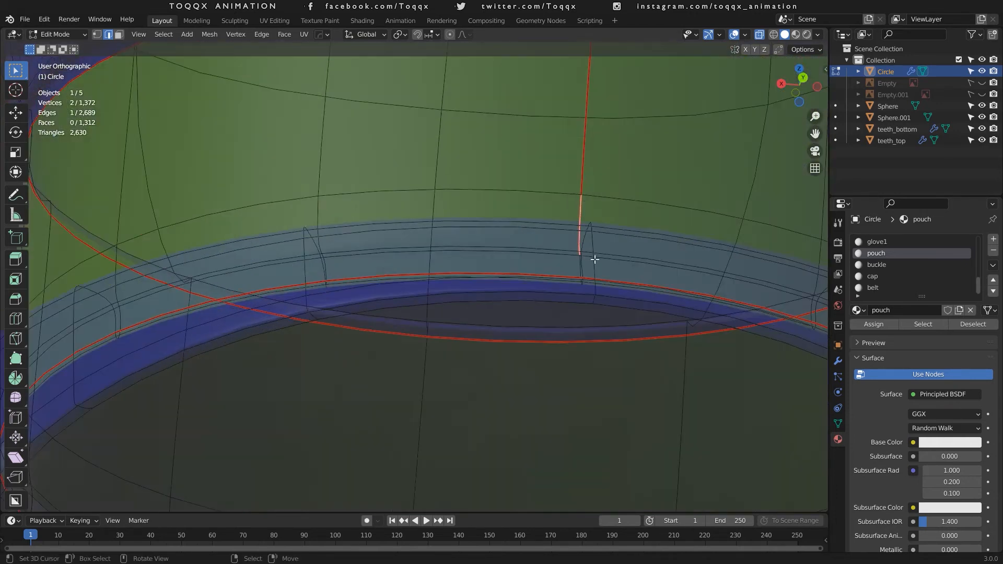
left_click(596, 297, "ctrl")
key("ctrl+e")
left_click(596, 297)
Mark the belt's lower edge loop as a seam and turn off X-ray.
right_click(658, 210)
scroll(661, 224, "down", 6)
key("KP_1")
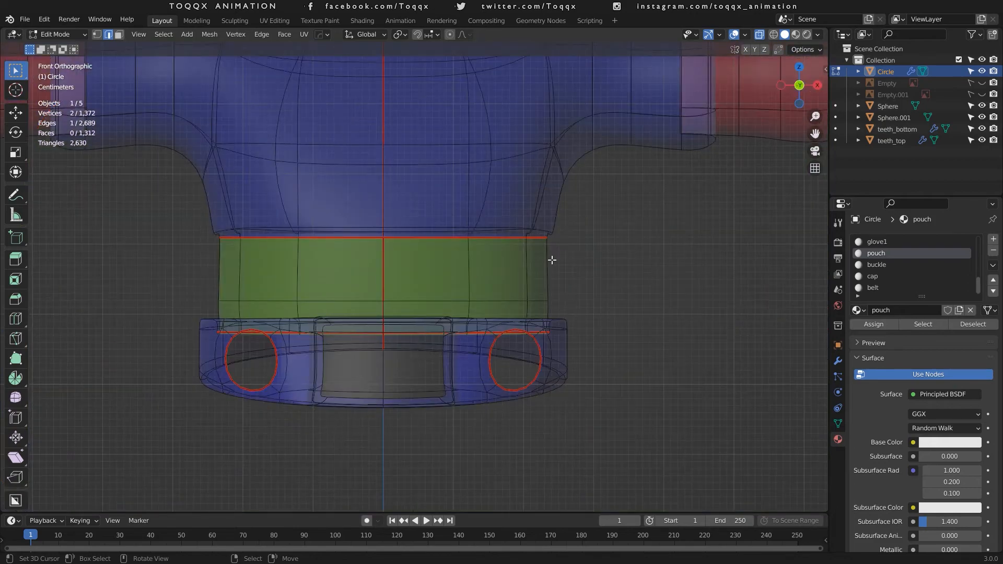
left_click_drag(800, 86, 710, 67)
scroll(548, 388, "up", 3)
right_click(652, 403, "alt")
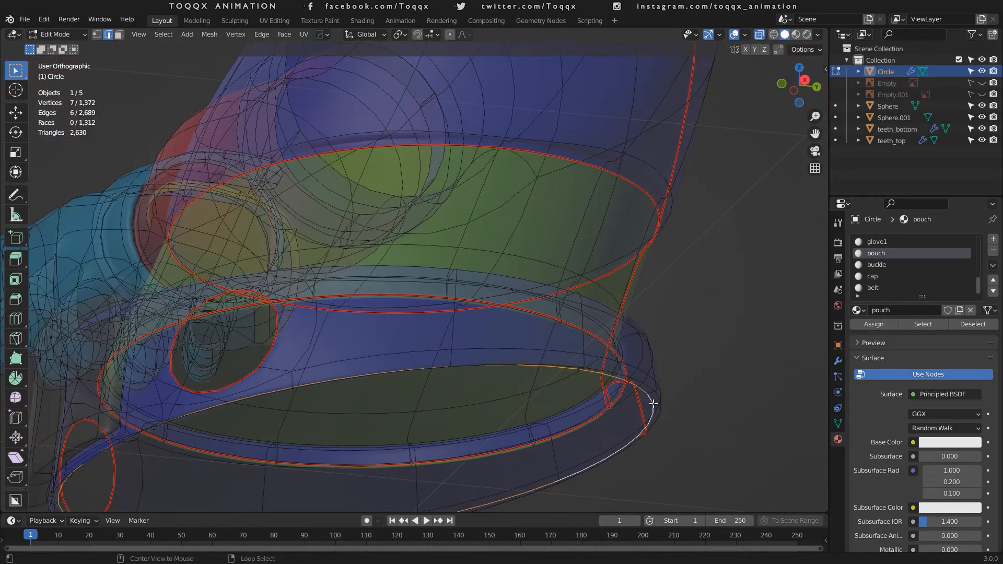
scroll(653, 404, "down", 5)
left_click(760, 35)
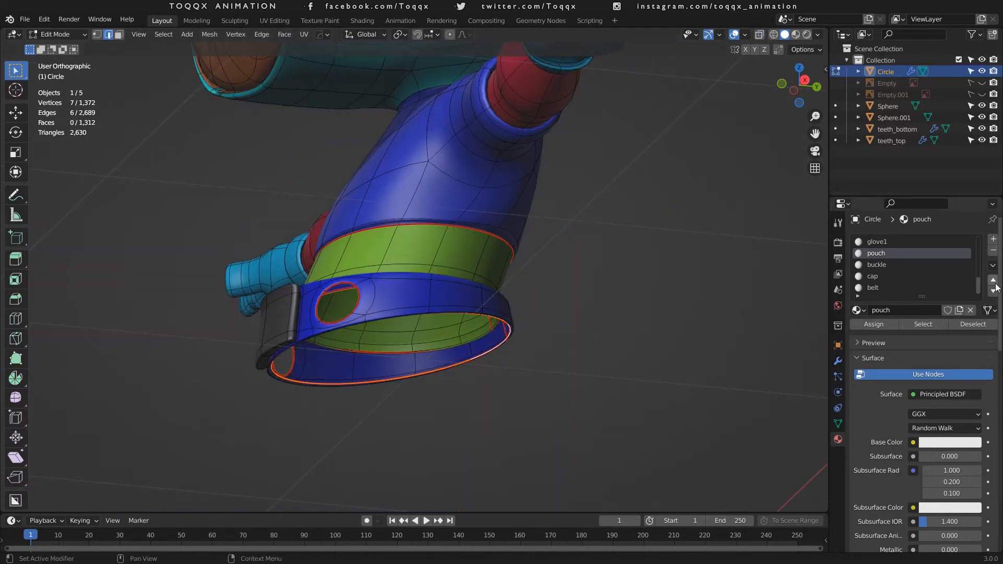
Hide all faces of the belt and shirt_bot materials, leaving the buckle exposed.
left_click(929, 288)
key("alt+a")
left_click(924, 323)
key("h")
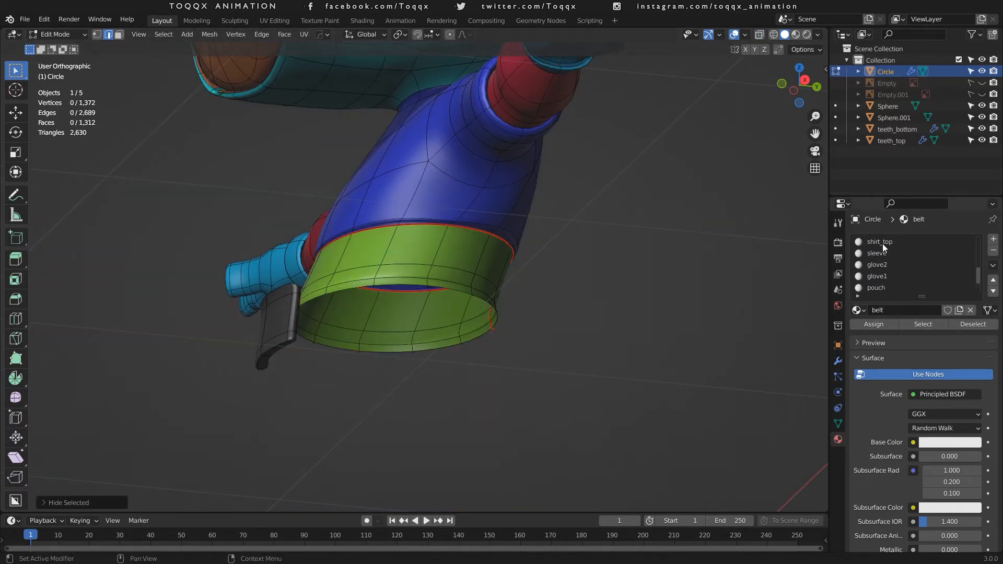
left_click(936, 324)
key("h")
scroll(447, 280, "up", 1)
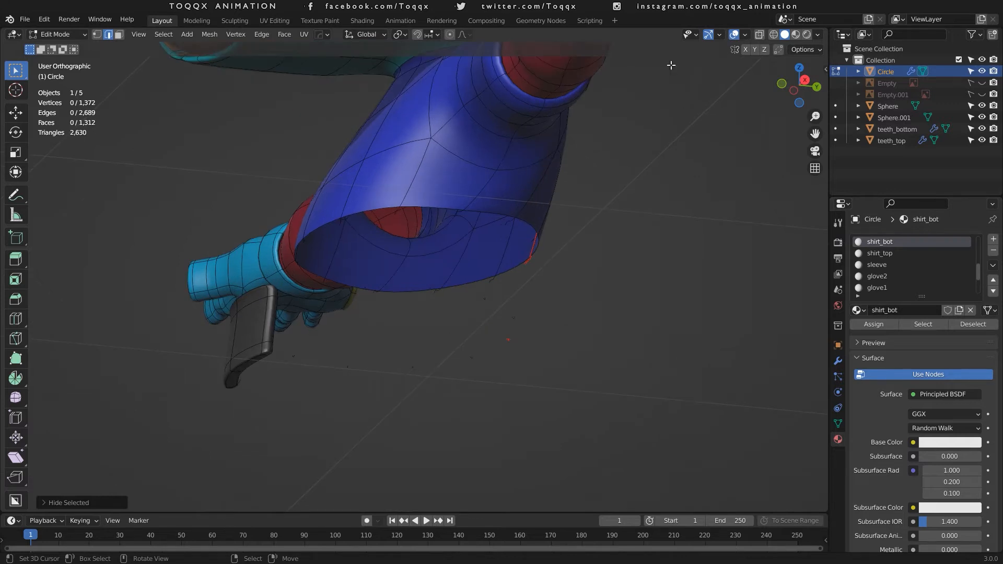
left_click_drag(800, 80, 731, 104)
scroll(169, 335, "up", 5)
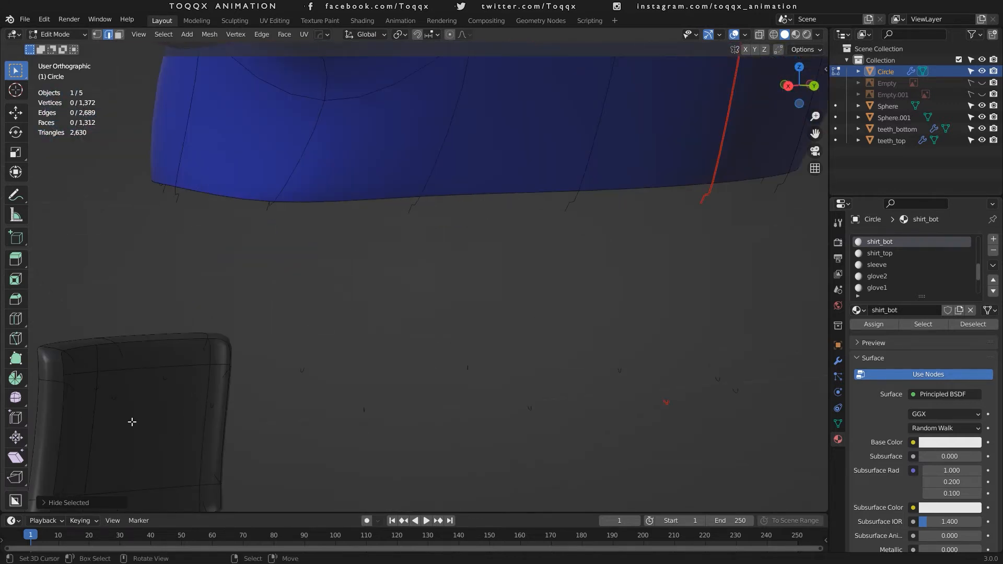
scroll(211, 374, "down", 3)
scroll(290, 390, "up", 3)
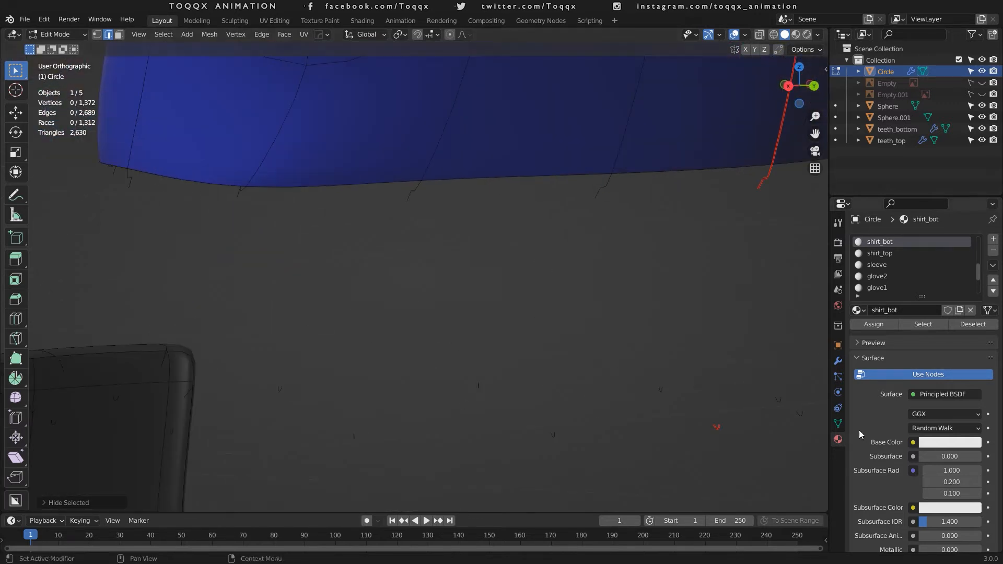
In vertex selection, box-select the stray vertices left in the gap below the blue shirt from the right side view.
key("1")
key("KP_3")
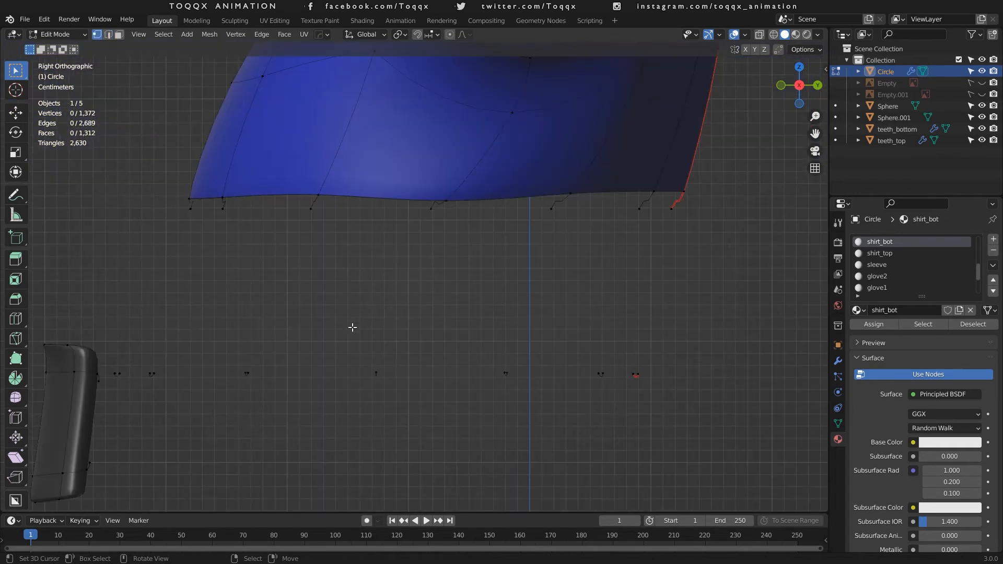
left_click_drag(650, 361, 105, 400)
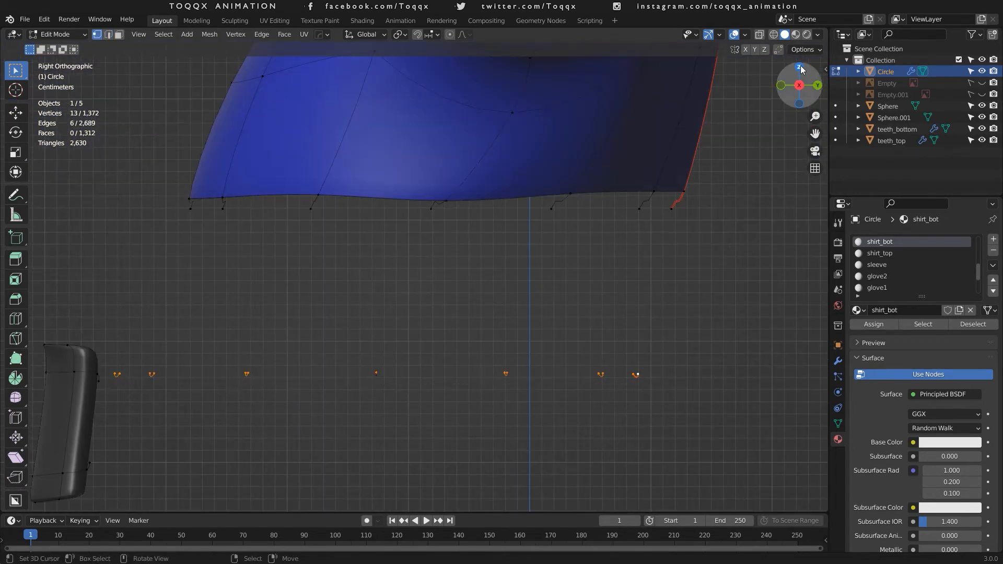
mouse_move(805, 87)
left_mouse_down()
mouse_move(790, 99)
mouse_move(785, 88)
left_mouse_up()
scroll(905, 276, "down", 3)
scroll(905, 276, "down", 1)
left_click(883, 287)
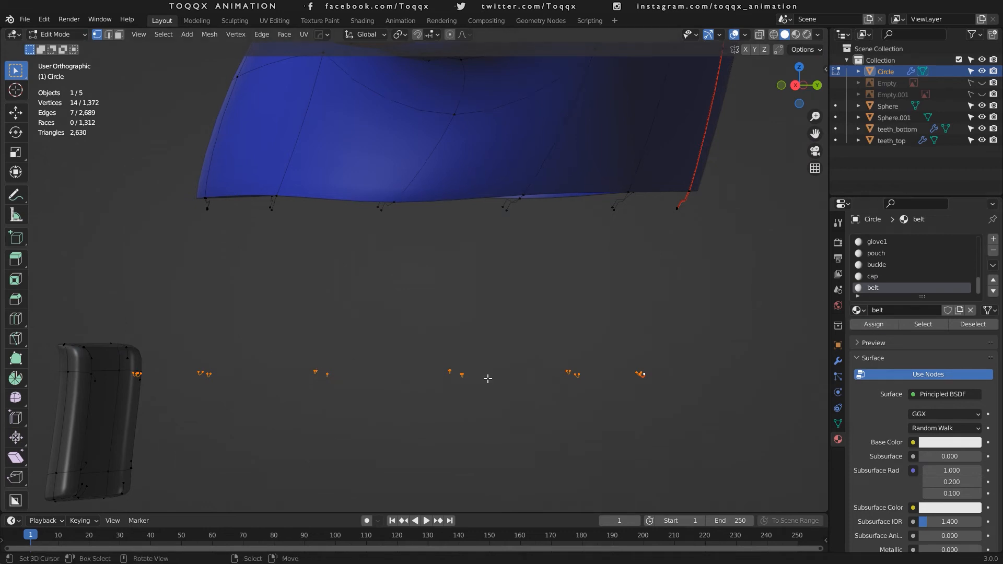
Reveal all hidden geometry of the character mesh.
key("Tab")
key("Tab")
key("alt+h")
scroll(479, 378, "up", 1)
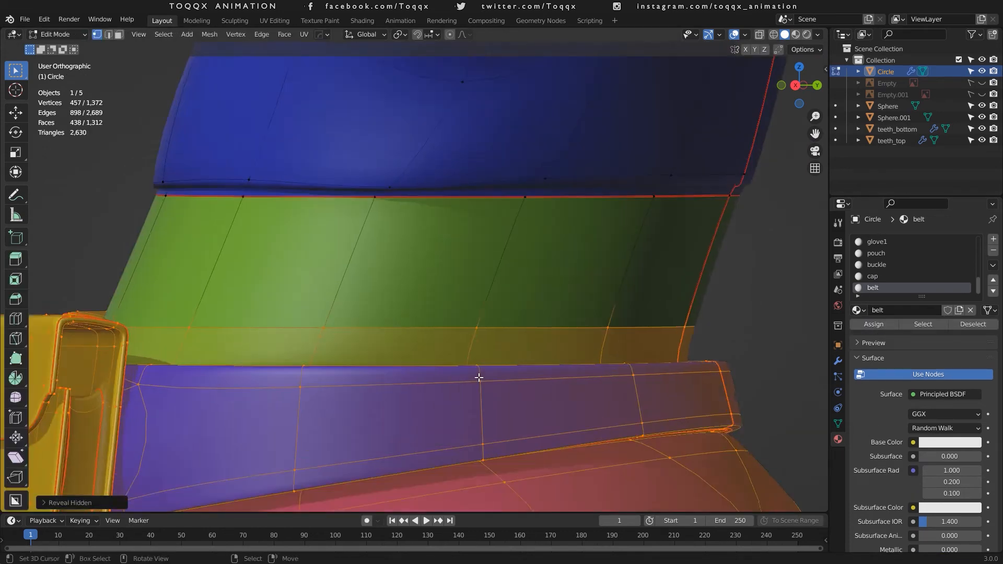
Deselect everything and select all faces of the buckle material.
scroll(479, 378, "down", 6)
left_click(876, 266)
left_click(794, 280)
left_click(923, 325)
scroll(550, 366, "up", 2)
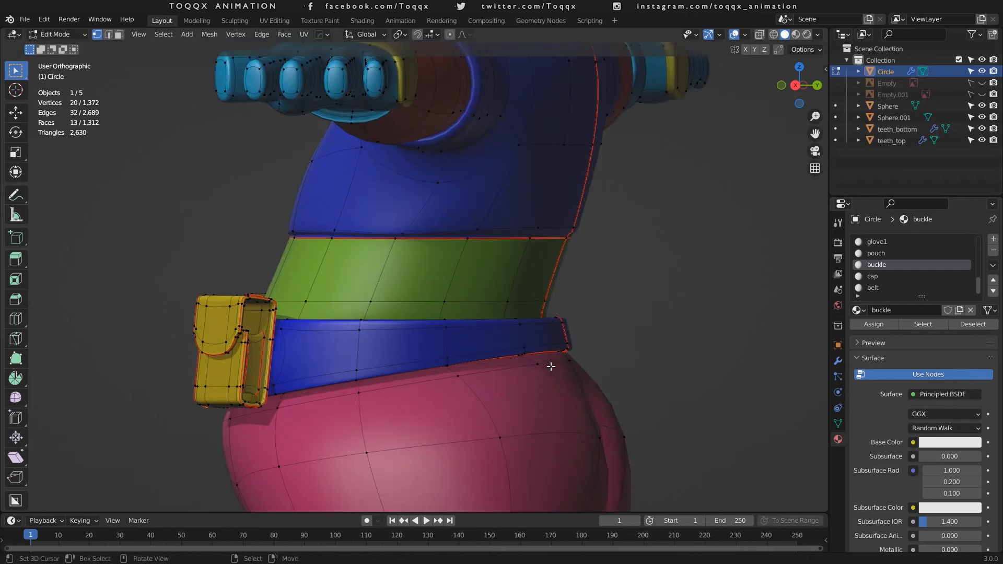
Turn on X-ray, select the edge loop around the inner back of the buckle and mark it as a seam.
middle_click_drag(550, 365, 645, 365)
middle_click_drag(422, 343, 486, 160)
key("alt+z")
scroll(462, 355, "up", 2)
scroll(576, 344, "up", 4)
right_click(543, 240, "alt")
key("ctrl+e")
left_click(543, 240)
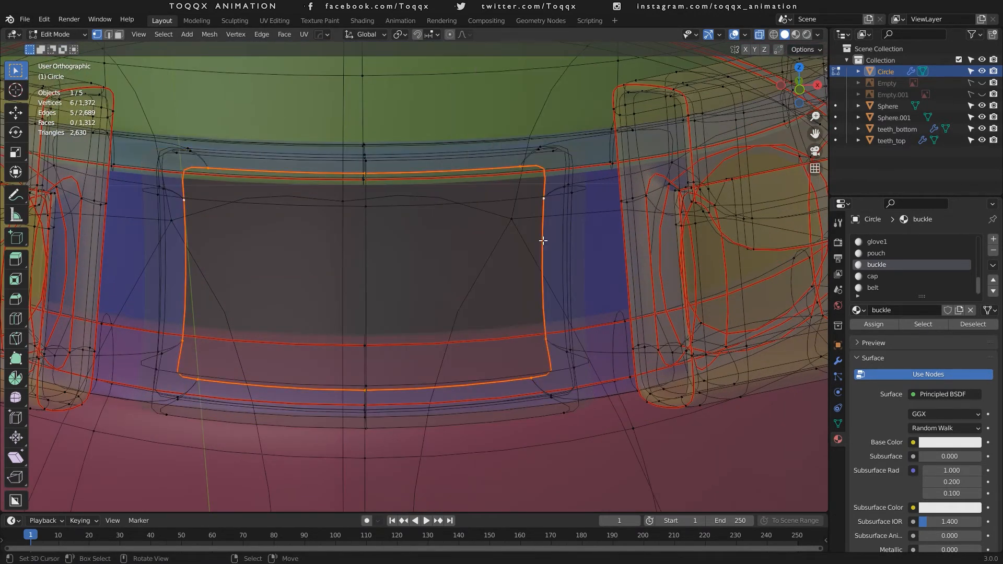
Mark the edges at the buckle's upper and lower corners as seams, checking in solid display, and turn off X-ray.
key("alt+z")
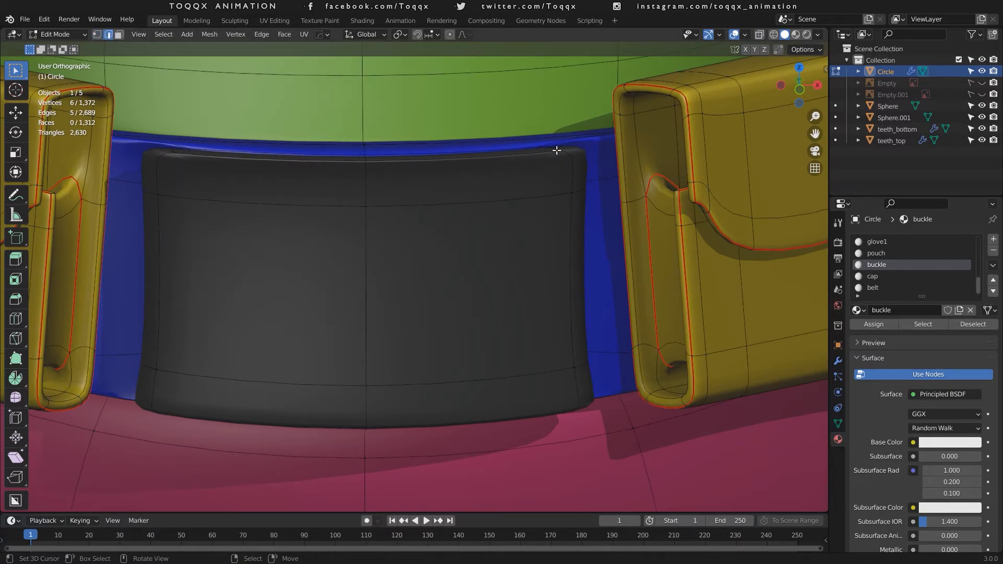
key("alt+z")
scroll(250, 157, "up", 1)
right_click(151, 132)
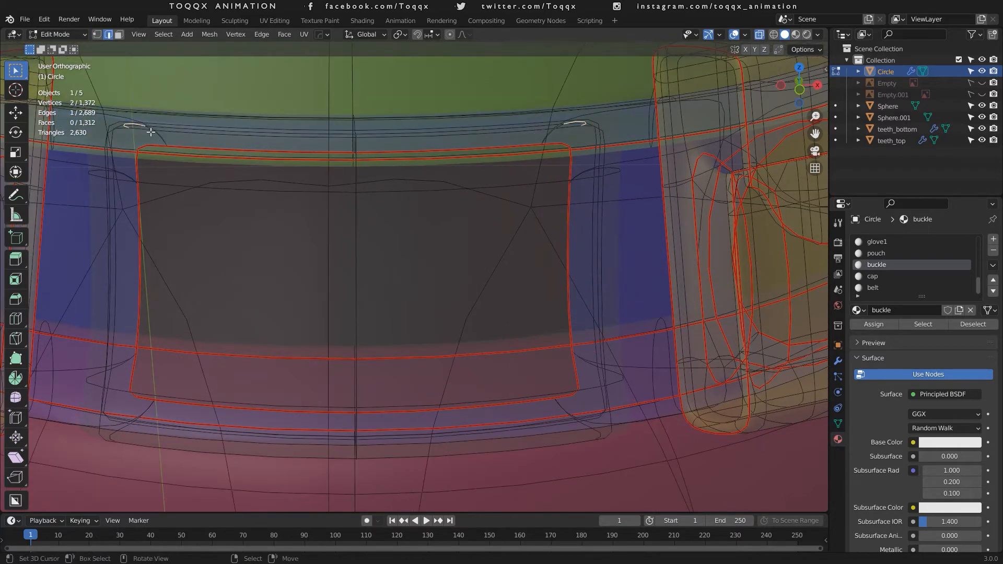
key("ctrl+e")
left_click(497, 227)
key("ctrl+e")
left_click(588, 425)
scroll(412, 277, "down", 5)
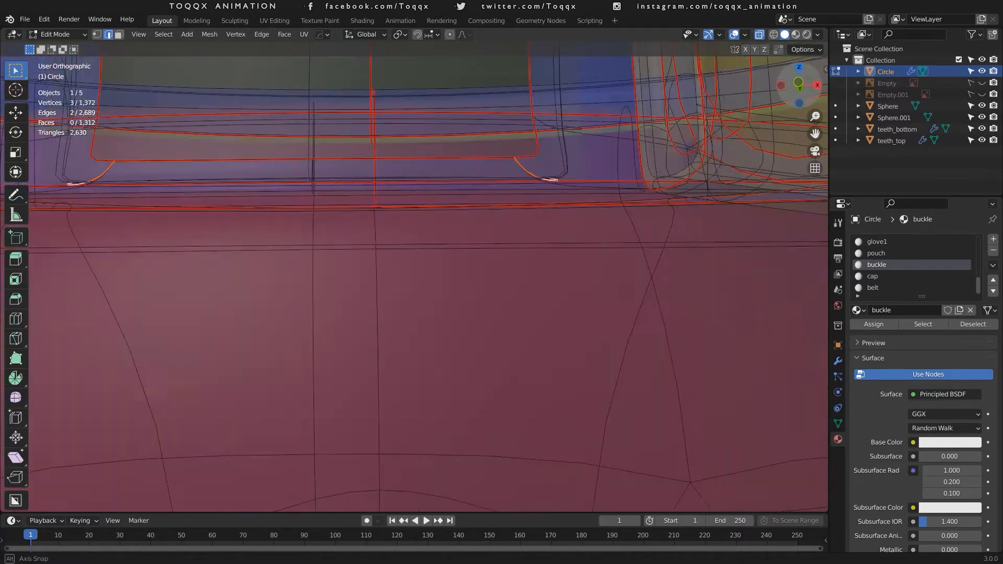
left_click(761, 33)
Select all faces of the shirt_top material and show them from the front with X-ray on.
scroll(562, 175, "down", 5)
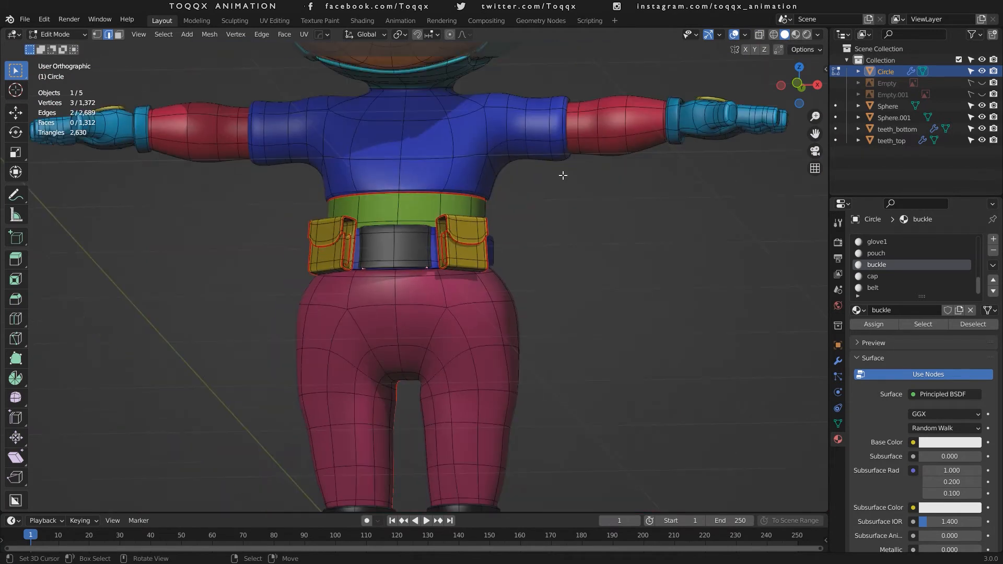
left_click(797, 84)
middle_click_drag(758, 68, 723, 143, "shift")
scroll(723, 144, "up", 3)
left_click_drag(809, 93, 786, 98)
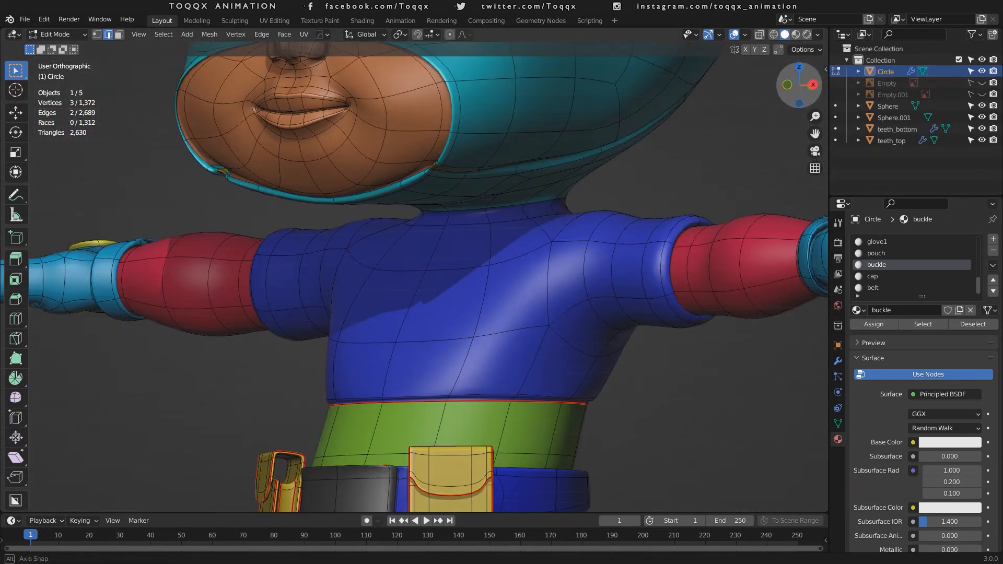
scroll(870, 240, "up", 3)
left_click(922, 325)
left_click(787, 84)
left_click(760, 35)
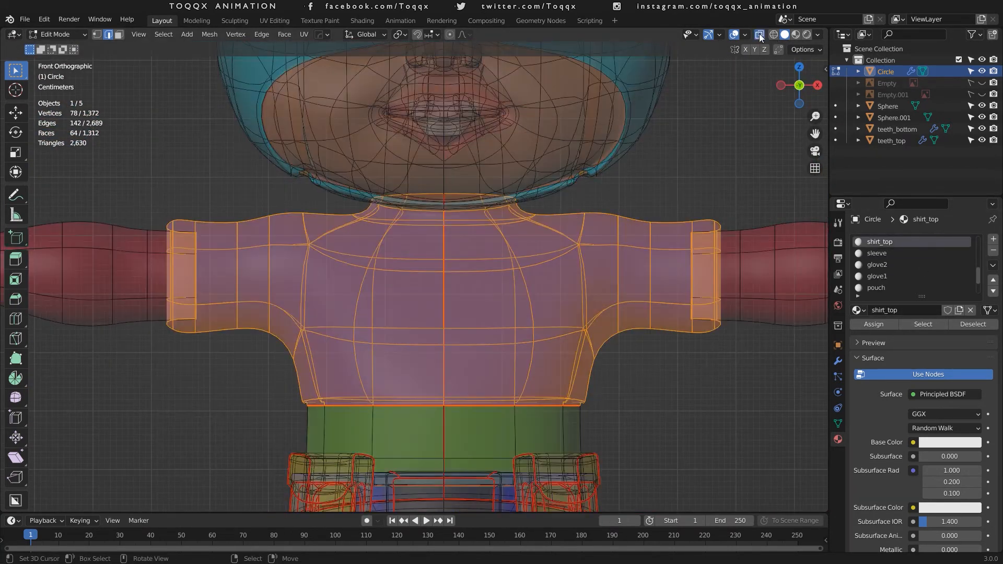
Select the innermost edge loop inside the blue shirt sleeve's cuff and mark it as a seam.
scroll(746, 93, "up", 4)
middle_click_drag(742, 125, 362, 64, "shift")
right_click(746, 93)
right_click(605, 197, "alt")
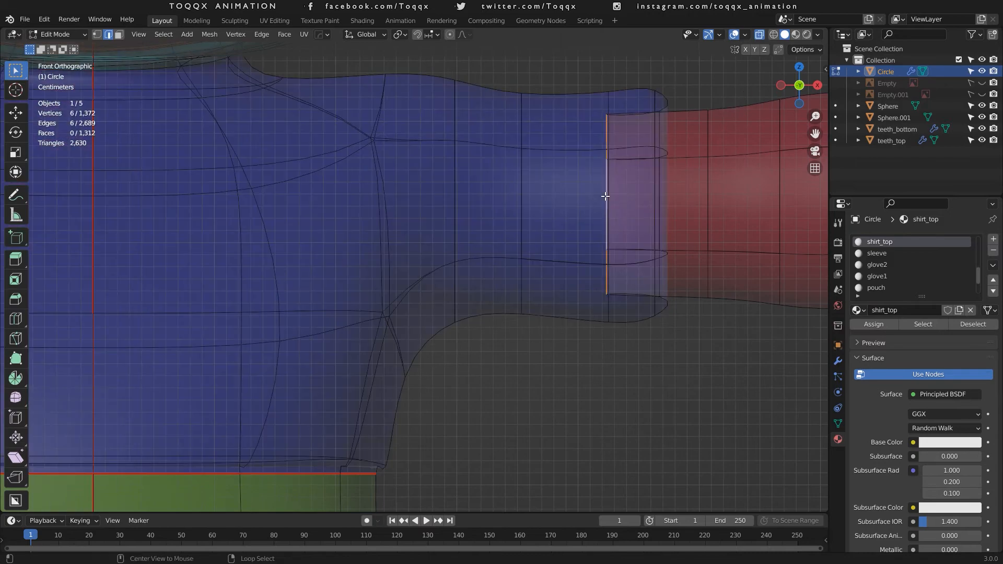
key("ctrl+e")
left_click(605, 224)
scroll(605, 209, "down", 3)
left_click_drag(818, 89, 796, 97)
scroll(478, 344, "up", 2)
scroll(478, 344, "down", 3)
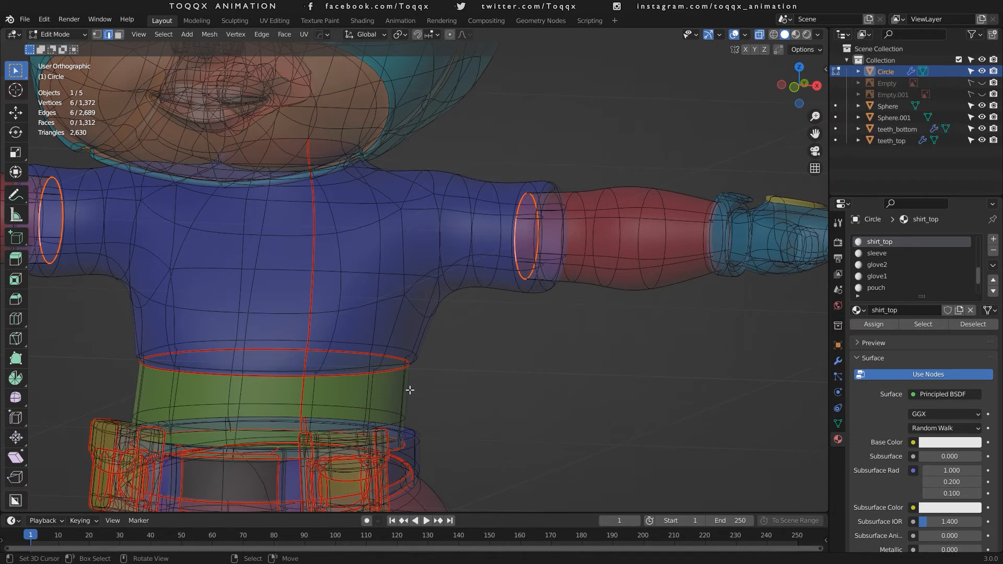
scroll(541, 270, "up", 2)
Turn off X-ray and select the edge path from the shirt's lower hem up the side and along the sleeve's underside.
left_click(759, 34)
left_click_drag(794, 89, 822, 42)
scroll(510, 414, "up", 3)
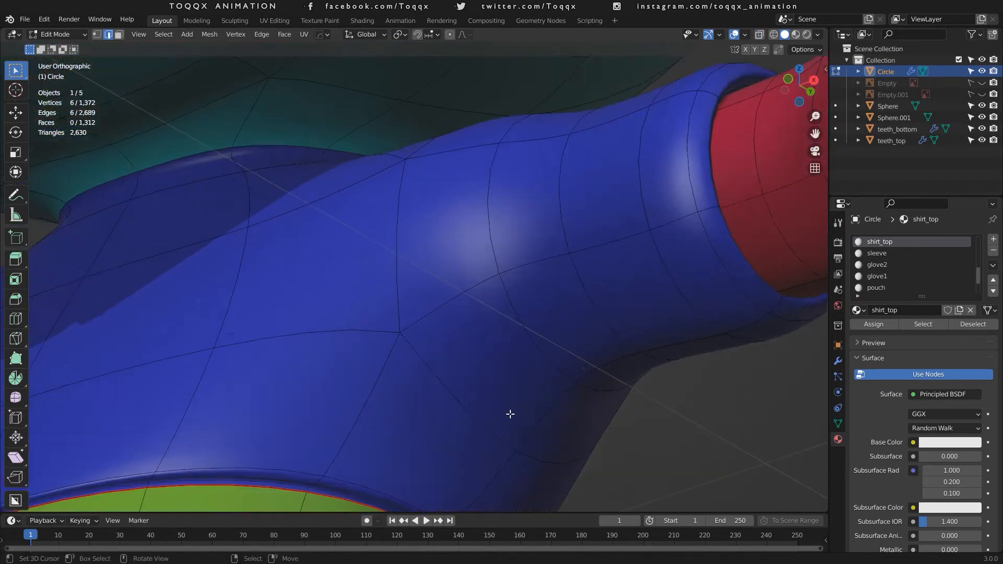
scroll(511, 414, "down", 2)
left_click(447, 438)
left_click(671, 293, "shift")
left_click_drag(796, 79, 795, 109)
With X-ray on, extend the path to the cuff's inner seam loop, mark it as a seam and return to solid display.
left_click(760, 35)
scroll(794, 217, "up", 3)
middle_click_drag(794, 217, 580, 240, "shift")
scroll(808, 238, "up", 2)
scroll(809, 238, "up", 2)
left_click(761, 362, "shift")
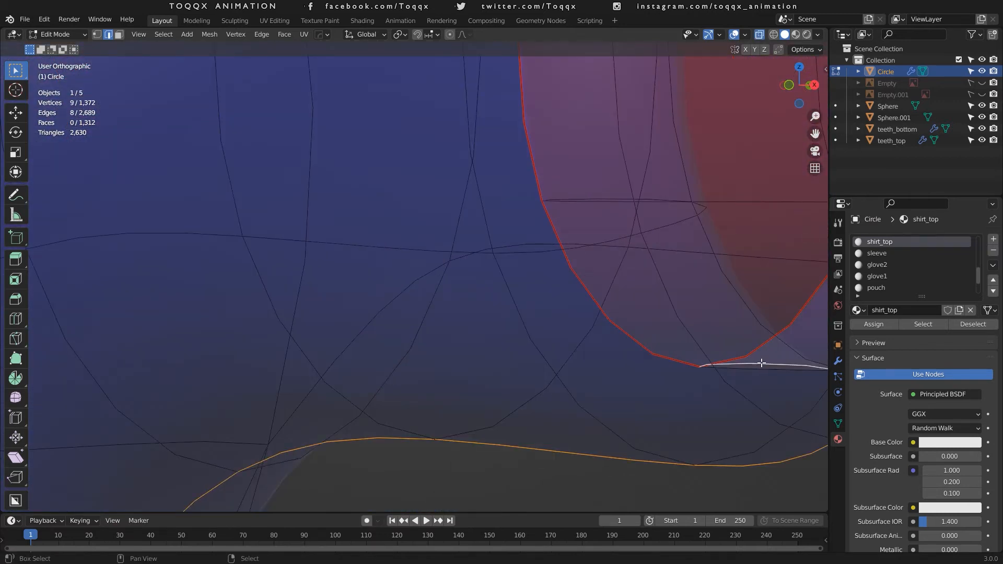
scroll(761, 362, "down", 4)
key("ctrl+e")
left_click(761, 363)
scroll(762, 363, "down", 9)
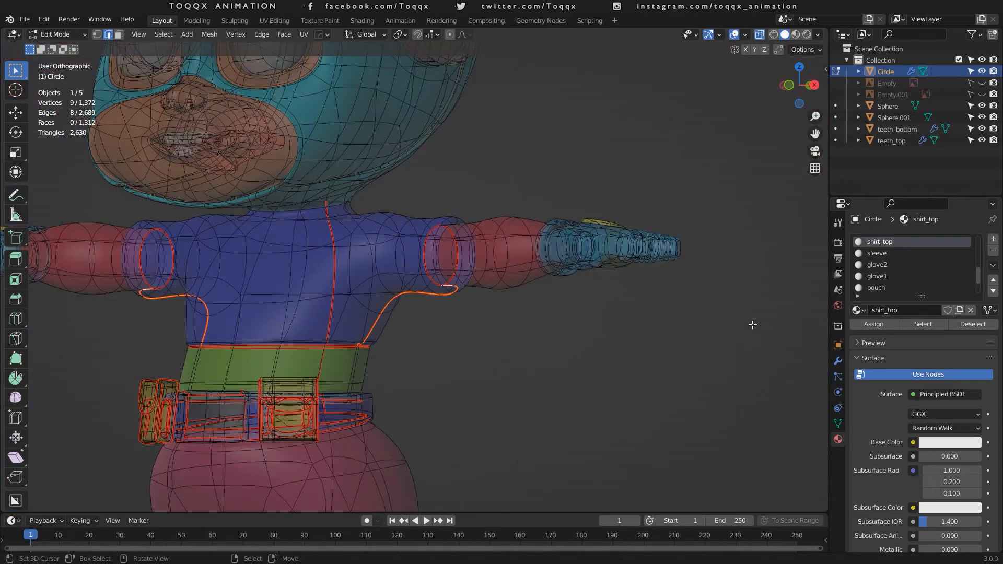
key("Tab")
left_click(760, 34)
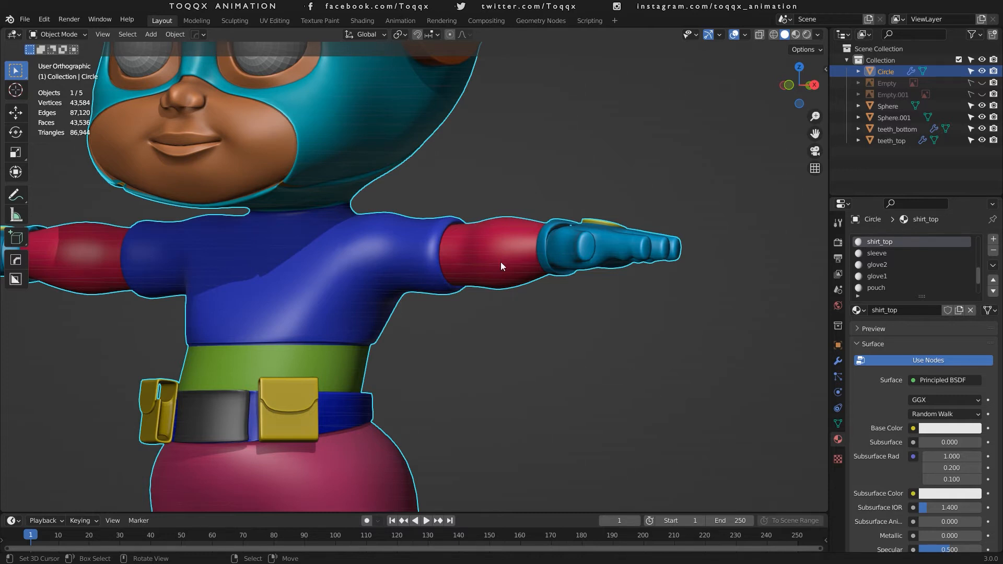
In Edit Mode, select the edge path along the red sleeve's underside into the glove with X-ray on and mark it as a seam.
key("Tab")
scroll(500, 263, "up", 3)
left_click_drag(813, 87, 922, 87)
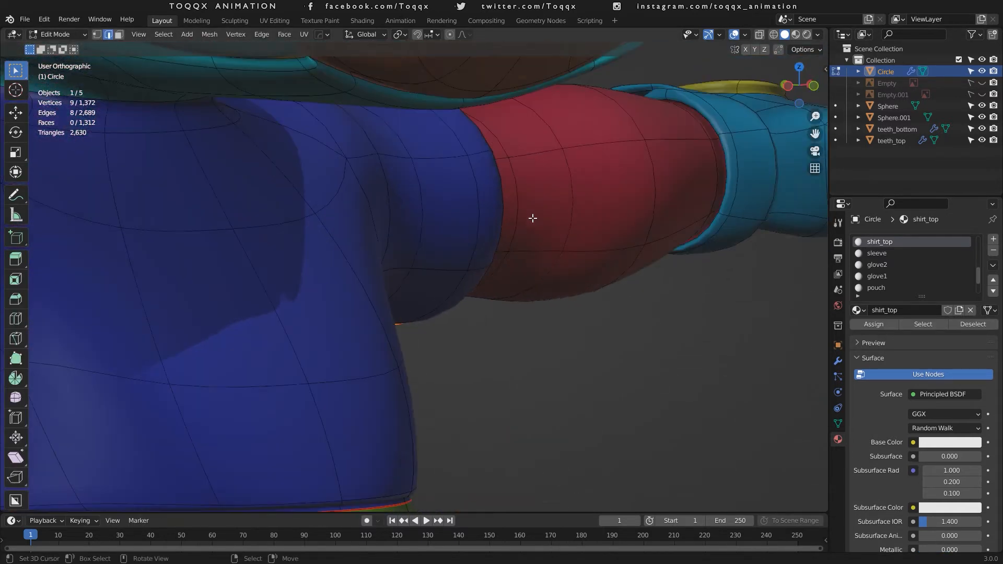
left_click_drag(800, 89, 718, 31)
right_click(561, 324)
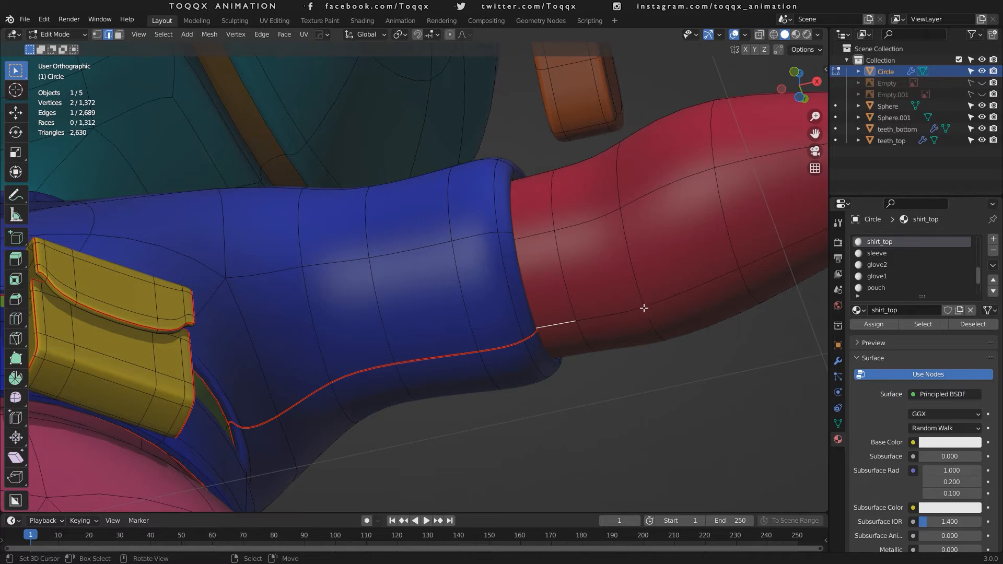
scroll(644, 308, "down", 4)
right_click(633, 244, "ctrl")
scroll(559, 275, "up", 1)
left_click(760, 35)
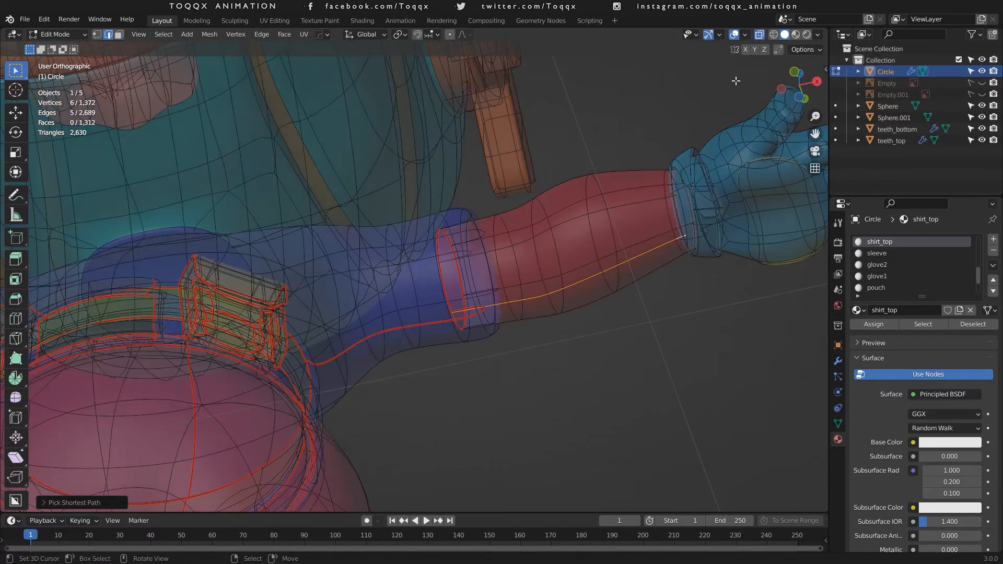
scroll(711, 235, "up", 6)
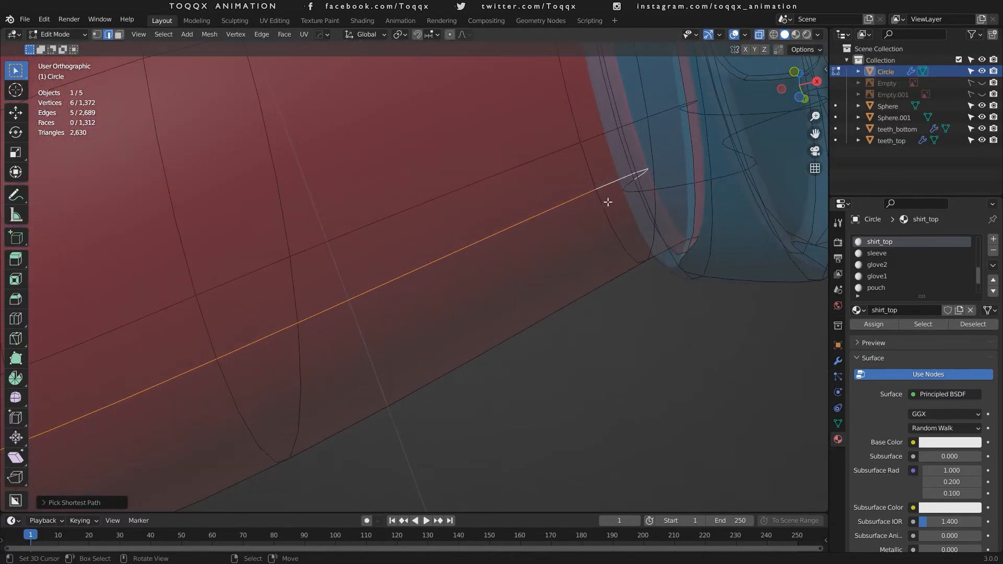
right_click(592, 202)
left_click(592, 203)
Select the edge path across the underside of the glove cuff to the wrist and mark it as a seam.
middle_click_drag(760, 102, 700, 163)
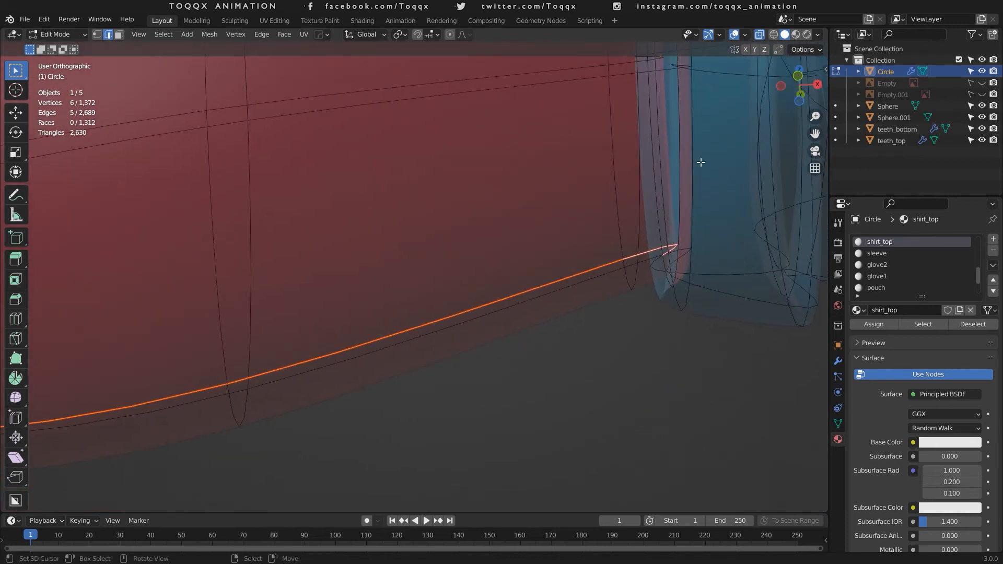
left_click(665, 270)
left_click(752, 238, "shift")
middle_click_drag(752, 239, 795, 173)
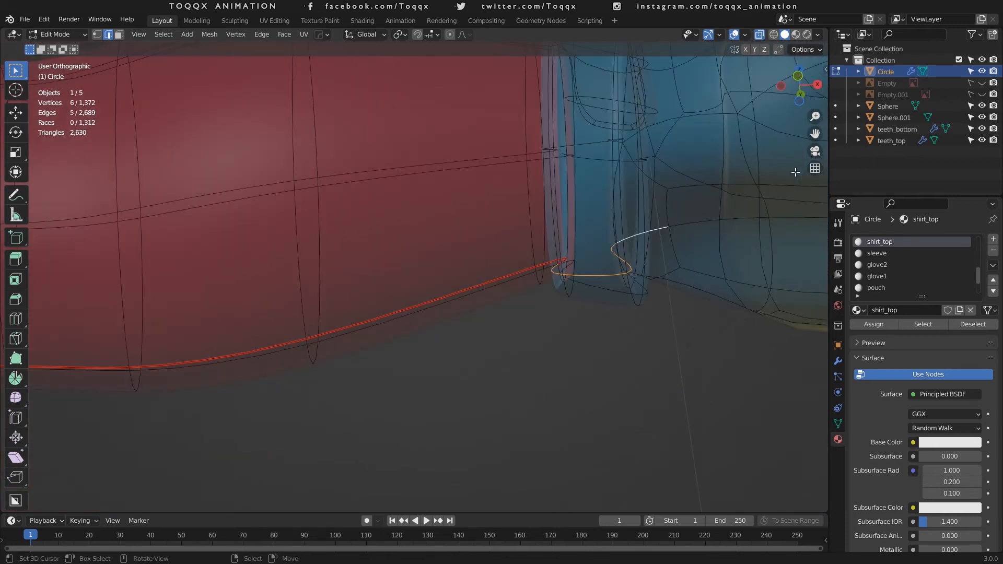
scroll(652, 207, "down", 2)
Turn off X-ray and select the edge path from the glove's wrist along the palm to the index fingertip.
left_click(588, 229)
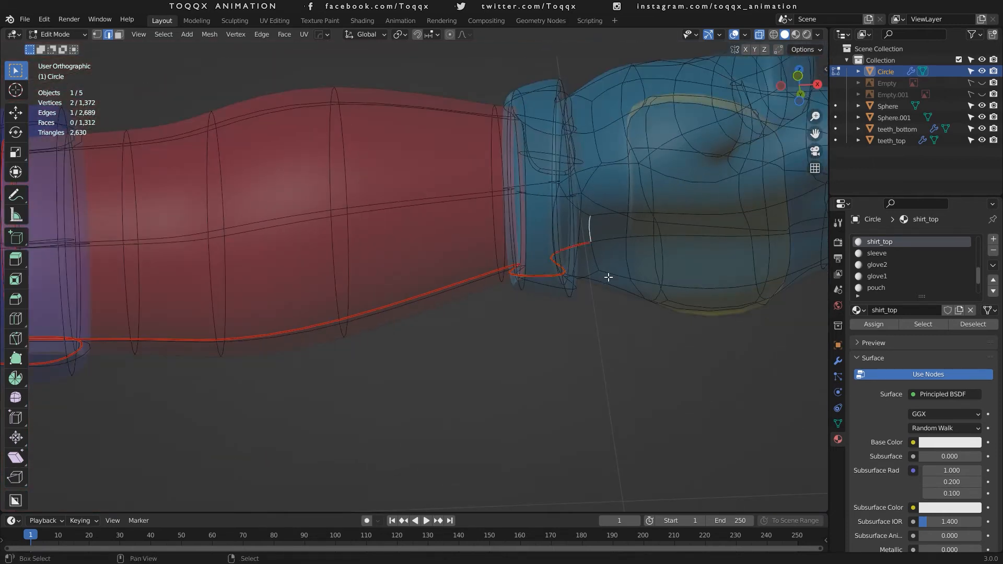
key("ctrl+shift+KP_Add")
key("alt+z")
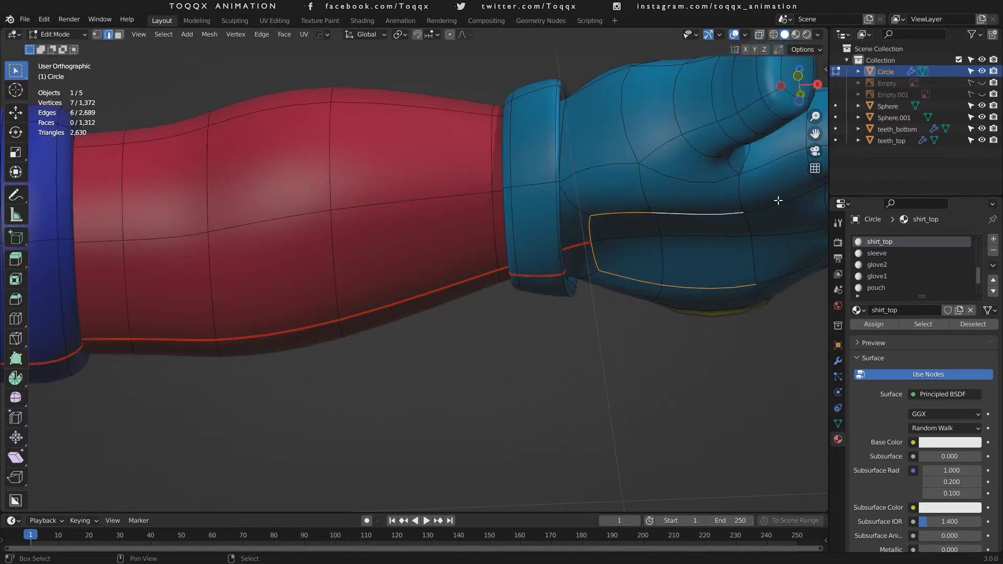
key("ctrl+z")
left_click_drag(797, 86, 780, 96)
left_click(629, 78, "shift")
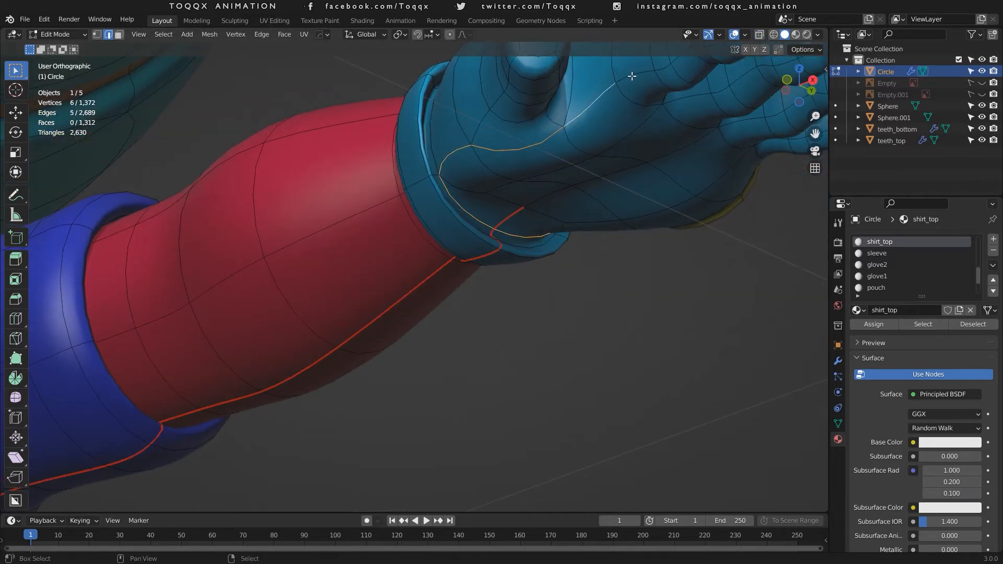
scroll(465, 205, "down", 3)
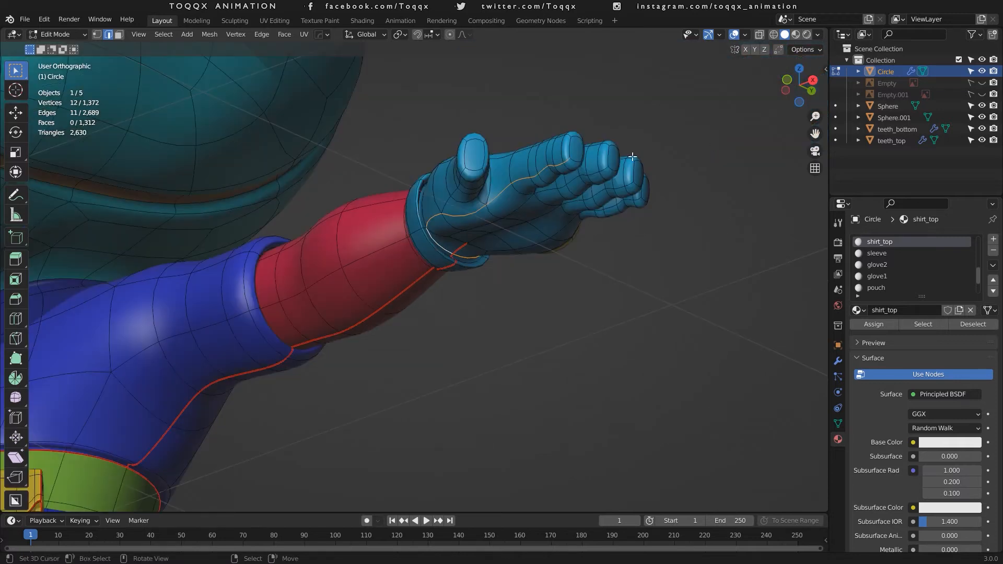
Extend the edge path around the remaining fingers, the hand's outer side and the thumb, and mark it as a seam.
left_click(587, 199, "ctrl")
middle_click_drag(765, 87, 383, 209)
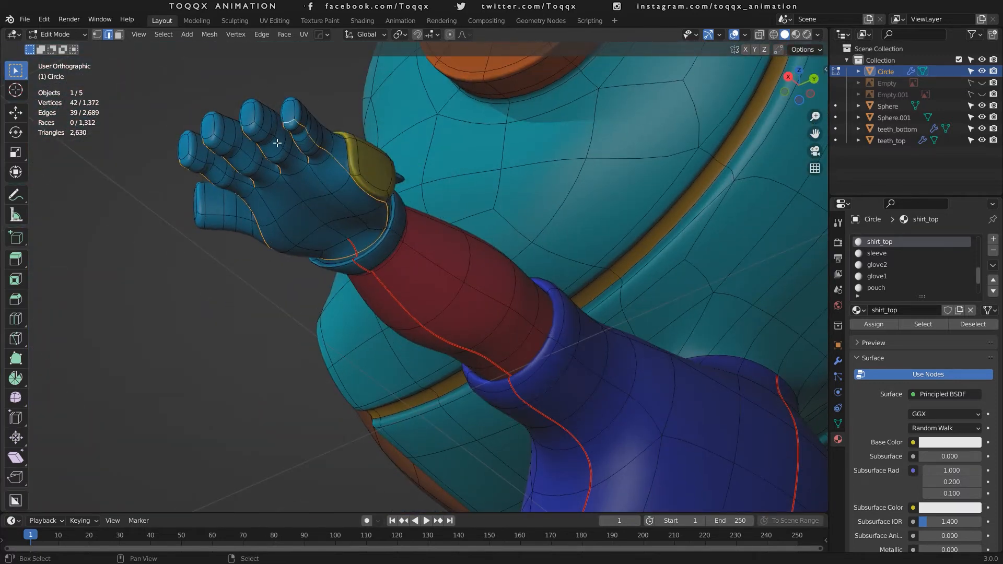
middle_click_drag(639, 126, 503, 204)
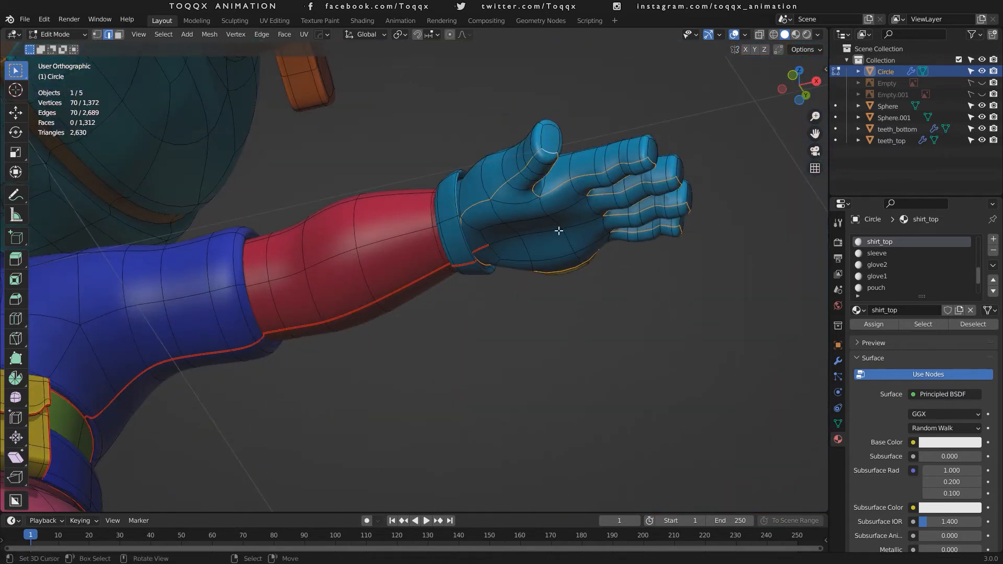
middle_click_drag(732, 161, 451, 206)
Mark the glove cuff's edge loop and the border of the yellow pad on the back of the hand as seams.
left_click(449, 206, "alt")
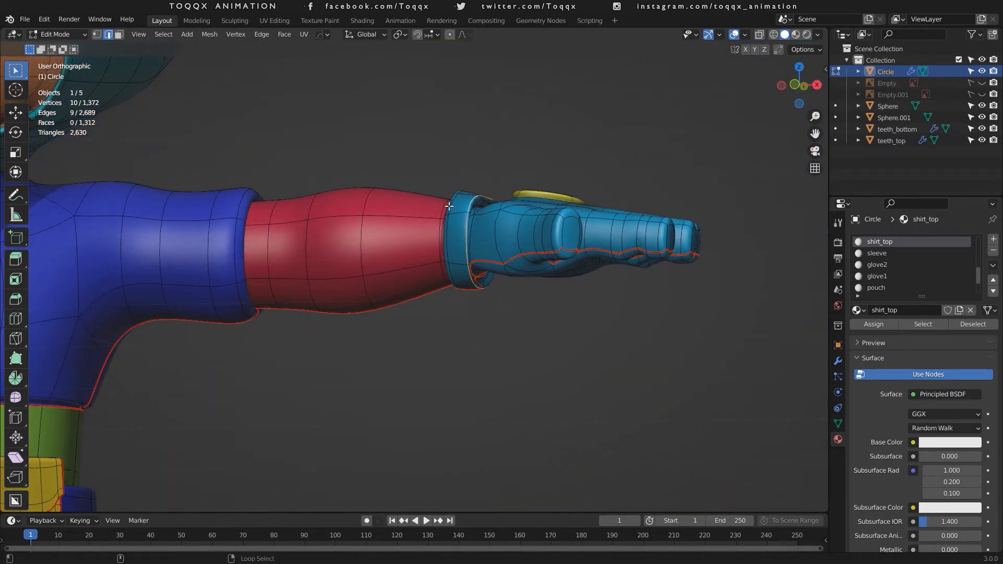
right_click(453, 203)
left_click(449, 227)
left_click_drag(799, 84, 771, 91)
left_click_drag(815, 116, 358, 169)
left_click(358, 168, "shift")
Select the side edges at the tips of the four fingers and the thumb and mark them as seams.
scroll(374, 220, "down", 2)
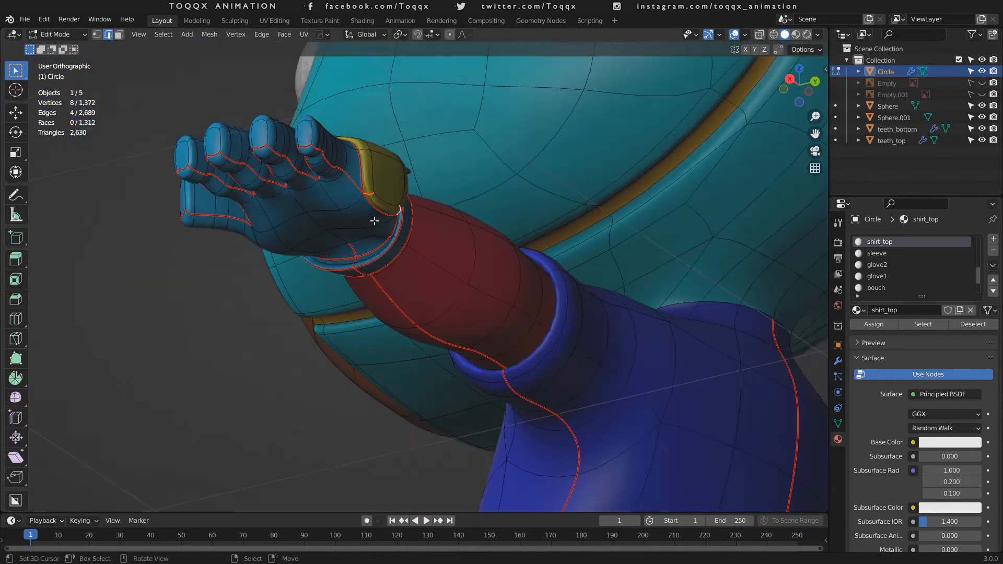
key("ctrl+z")
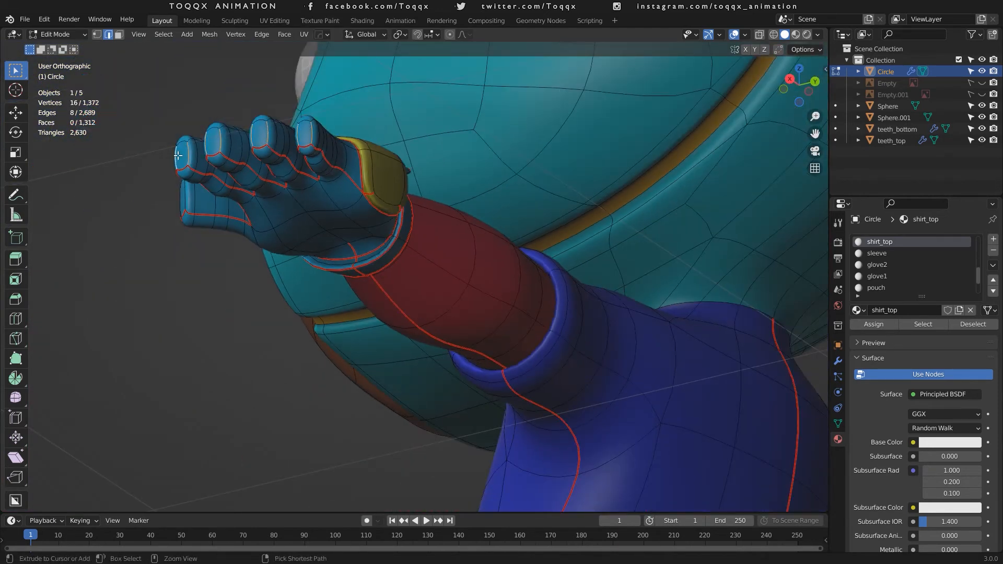
left_click_drag(799, 84, 807, 89)
key("ctrl+e")
left_click(525, 222)
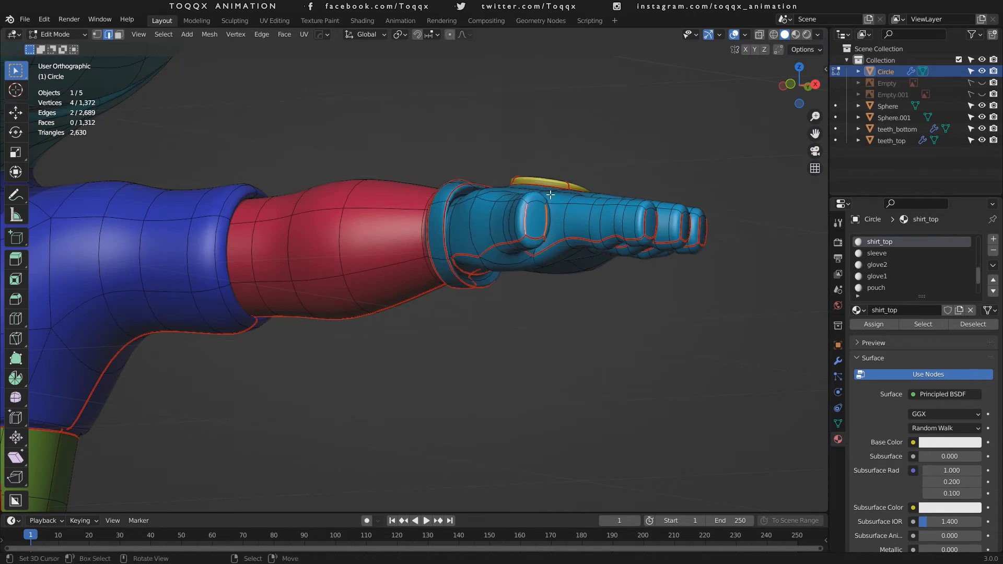
Mark a seam along the glove edges just inside the wrist cuff.
scroll(501, 183, "up", 3)
left_click(493, 146)
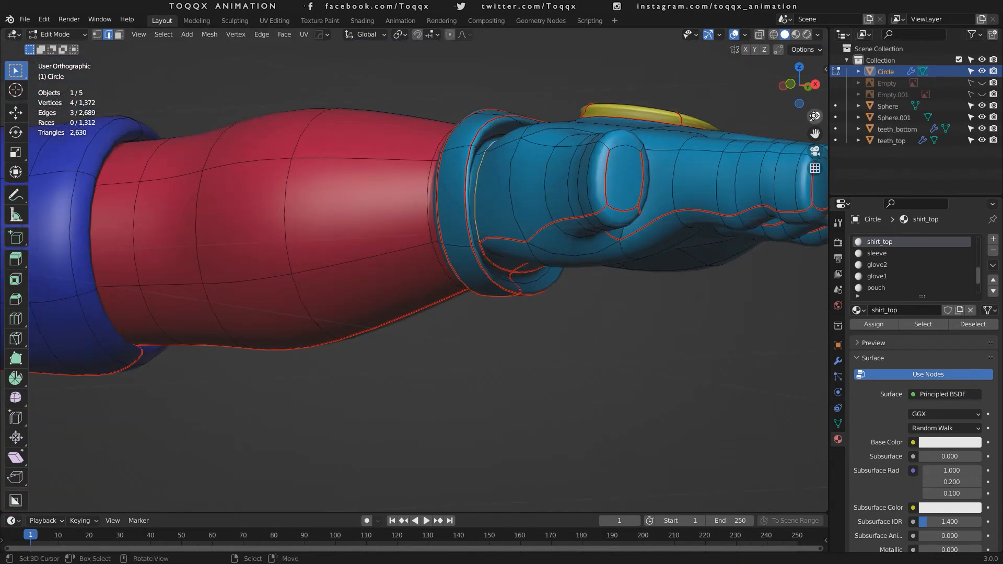
left_click_drag(808, 91, 651, 78)
right_click(309, 179, "shift")
key("ctrl+e")
left_click(293, 226)
scroll(481, 302, "down", 7)
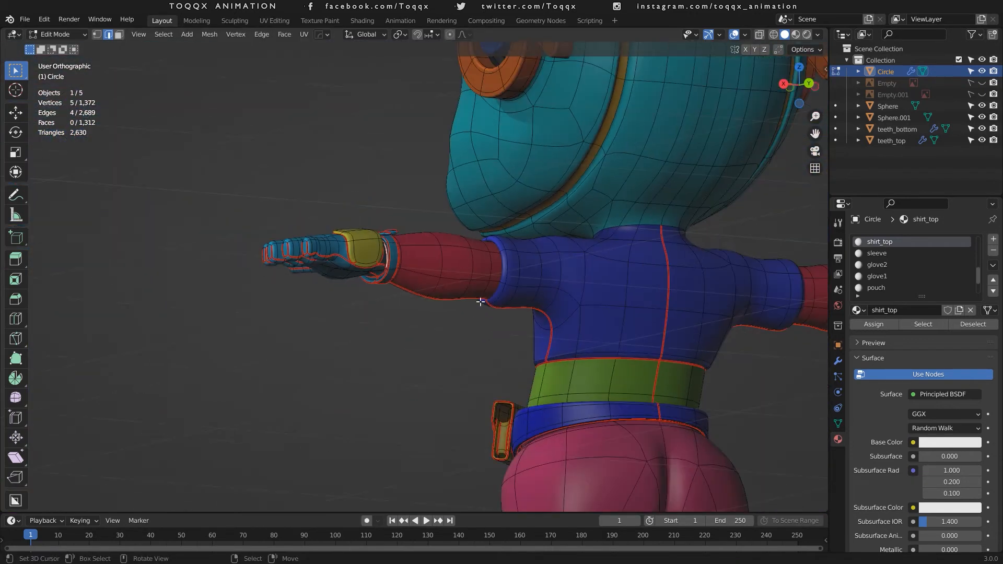
Mark a seam along the neck loop where the blue shirt meets the head.
scroll(480, 301, "down", 4)
key("KP_1")
scroll(405, 197, "up", 3)
middle_click_drag(618, 79, 784, 94, "shift")
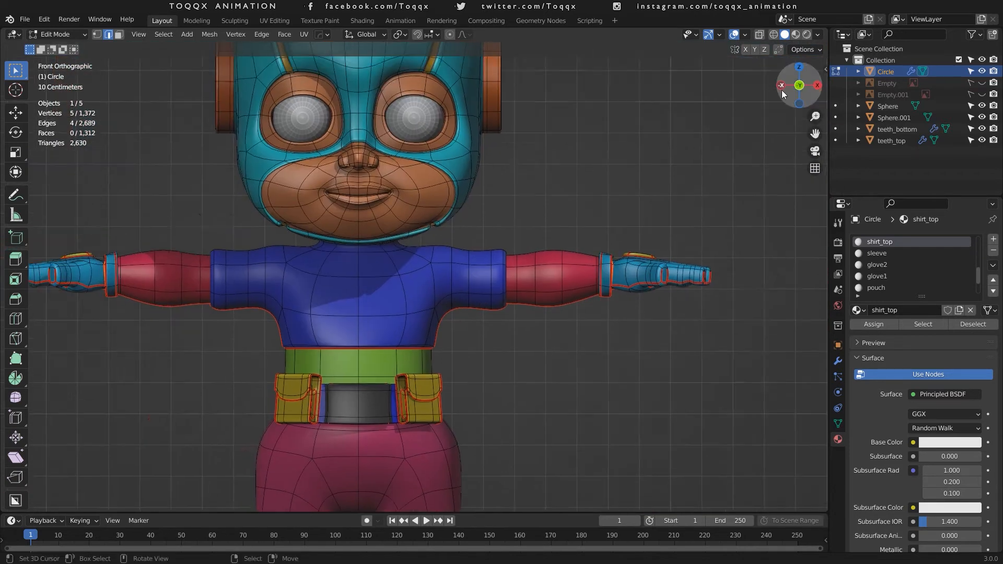
left_click_drag(783, 94, 787, 58)
scroll(291, 233, "up", 4)
right_click(319, 182, "alt")
key("ctrl+e")
left_click(303, 226)
scroll(340, 179, "down", 2)
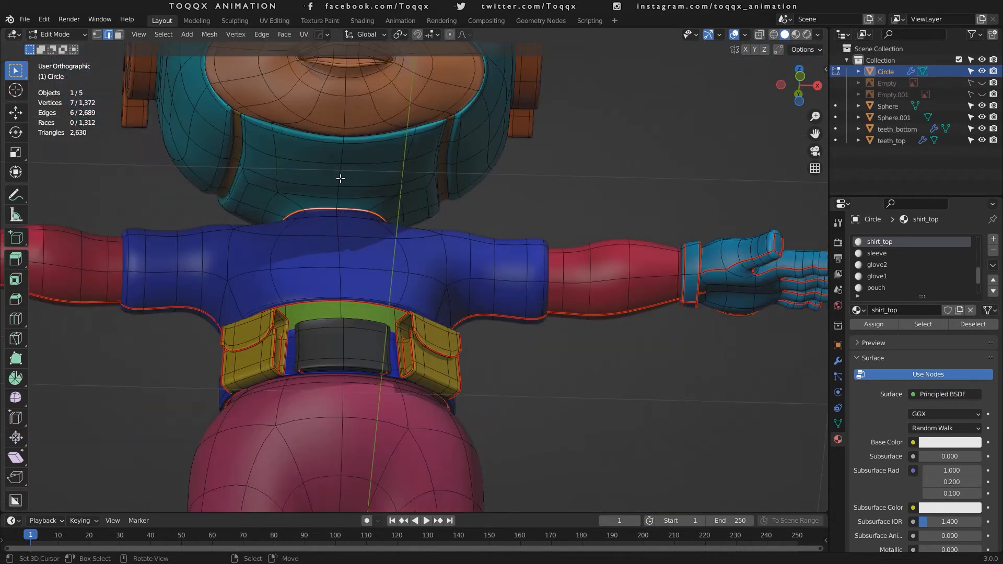
Mark seams along the edge loops bordering the narrow stripes on the helmet.
right_click(452, 125, "alt")
key("ctrl+e")
left_click(428, 225)
right_click(235, 152, "alt+shift")
key("ctrl+e")
left_click(220, 225)
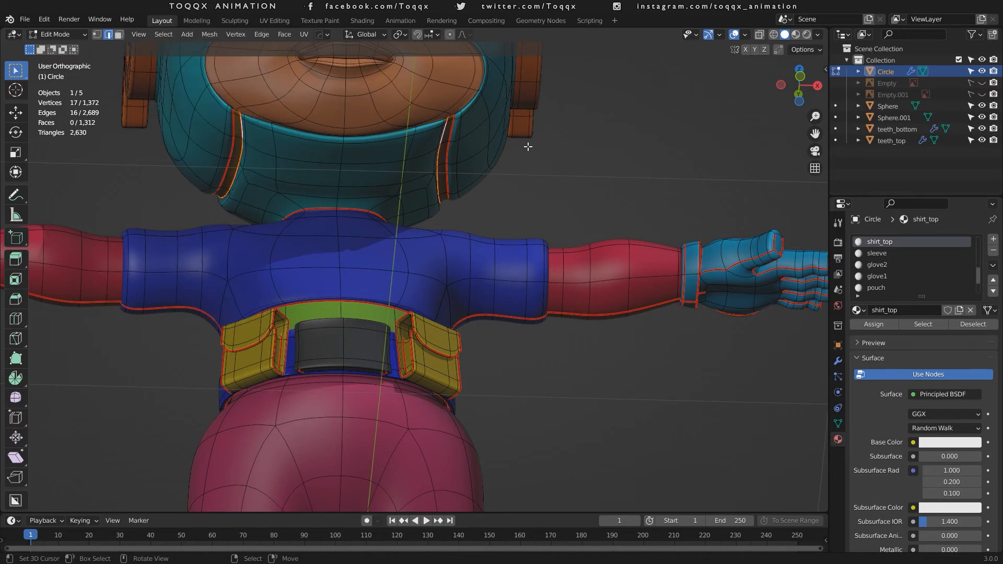
Using X-ray display temporarily, mark seams around the mask's lower-face opening and both eye openings.
left_click_drag(804, 96, 802, 172)
scroll(591, 183, "up", 5)
right_click(574, 360, "alt")
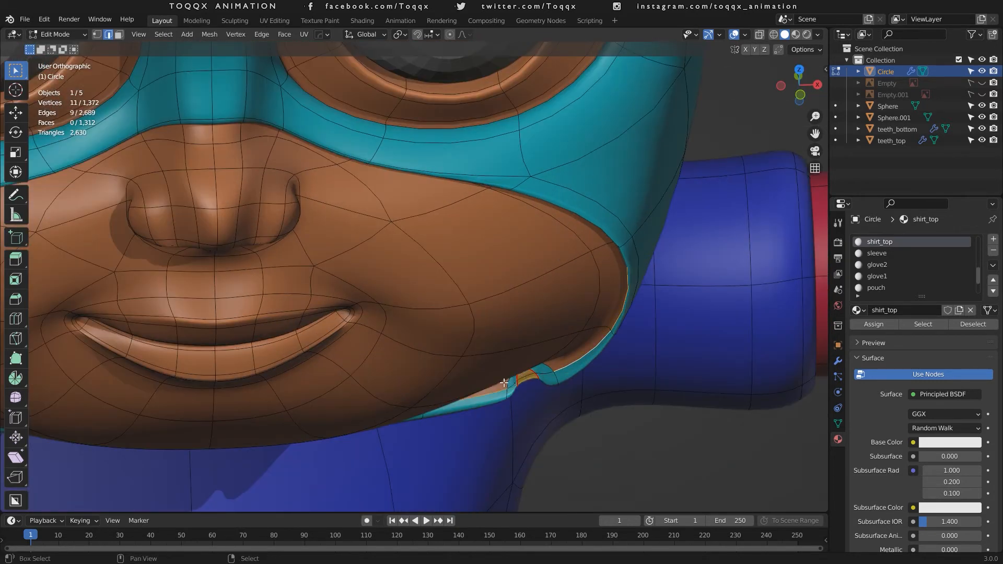
key("alt+z")
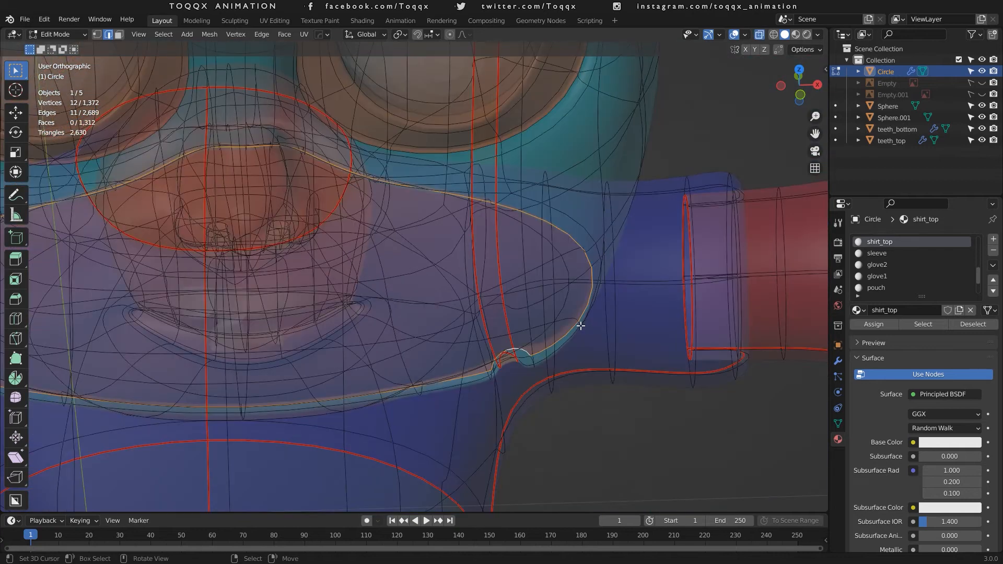
left_click(557, 227)
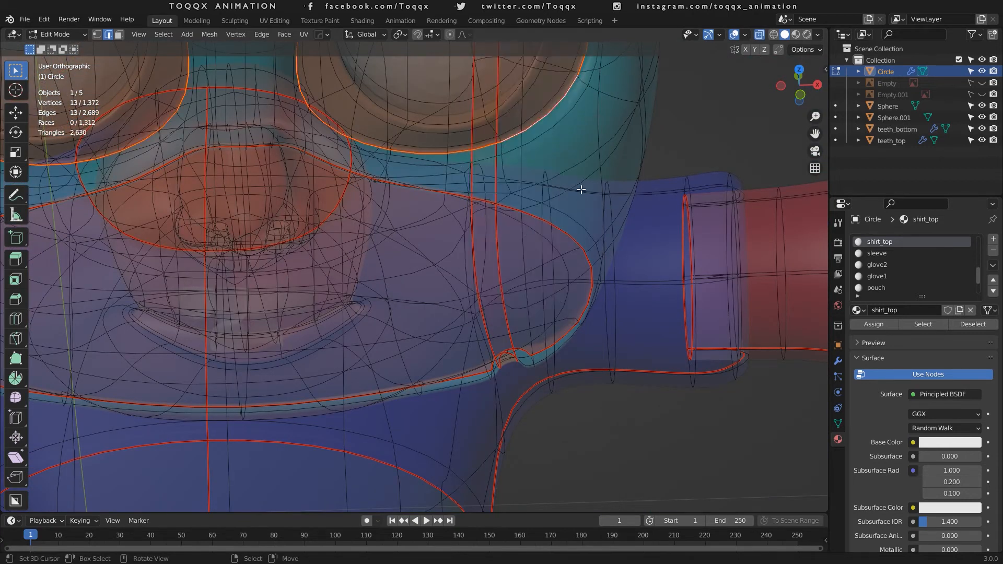
scroll(582, 190, "down", 5)
scroll(585, 139, "down", 7)
key("KP_1")
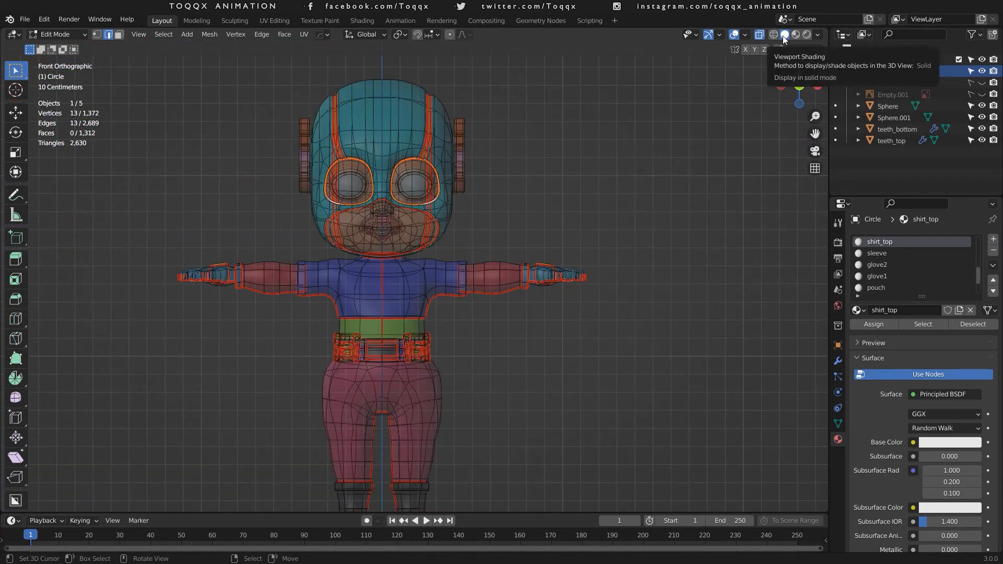
left_click(759, 34)
Mark seams around the base of the blue ear button and the outer loop of the dark recess around it.
scroll(531, 65, "up", 5)
scroll(713, 152, "down", 4)
left_click_drag(815, 133, 815, 180)
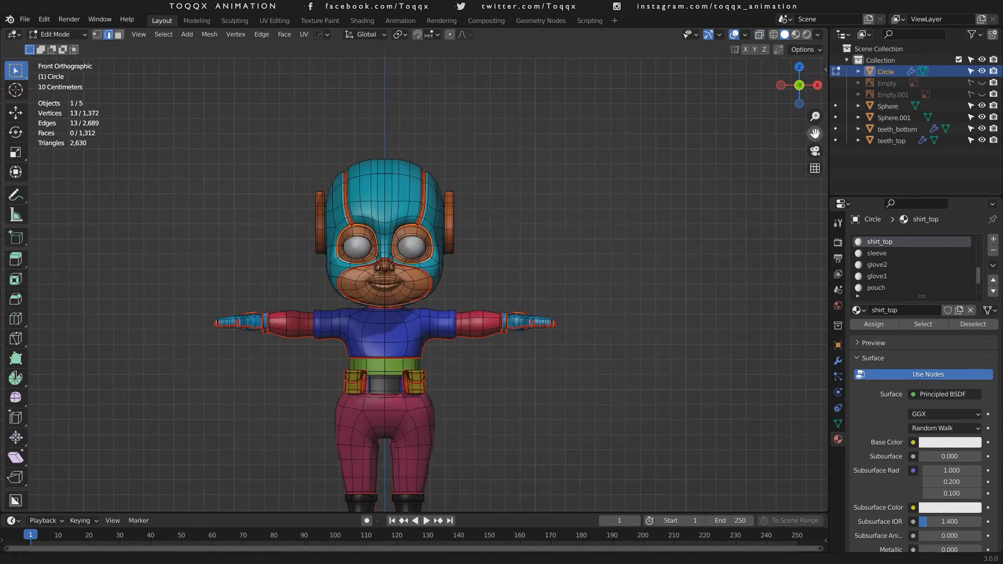
left_click_drag(800, 86, 734, 90)
scroll(481, 145, "up", 6)
right_click(466, 111, "alt")
key("ctrl+e")
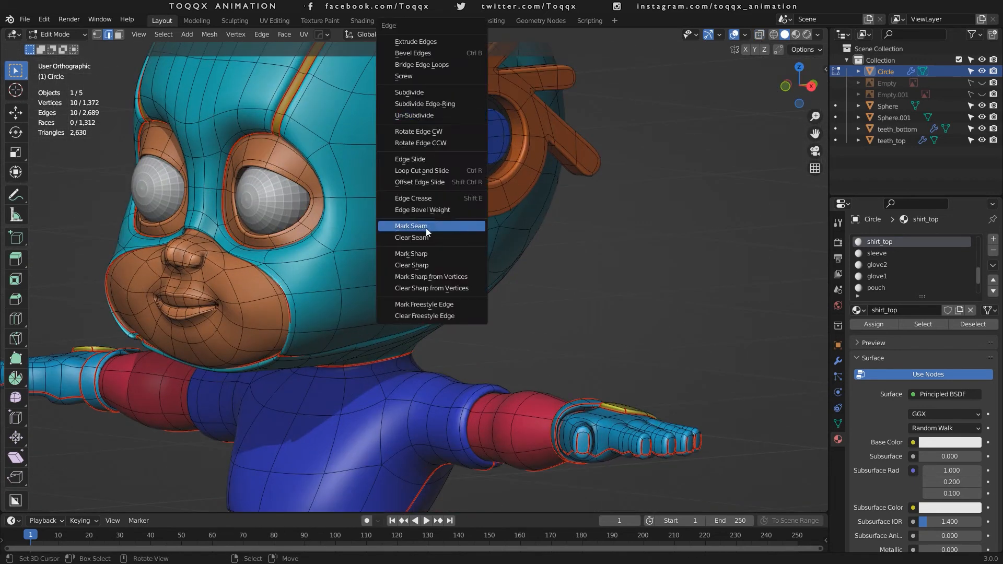
left_click(426, 228)
right_click(497, 103, "alt")
key("ctrl+e")
left_click(453, 227)
Mark a seam across the dark ring between the blue ear button and the orange ornament.
scroll(513, 185, "up", 2)
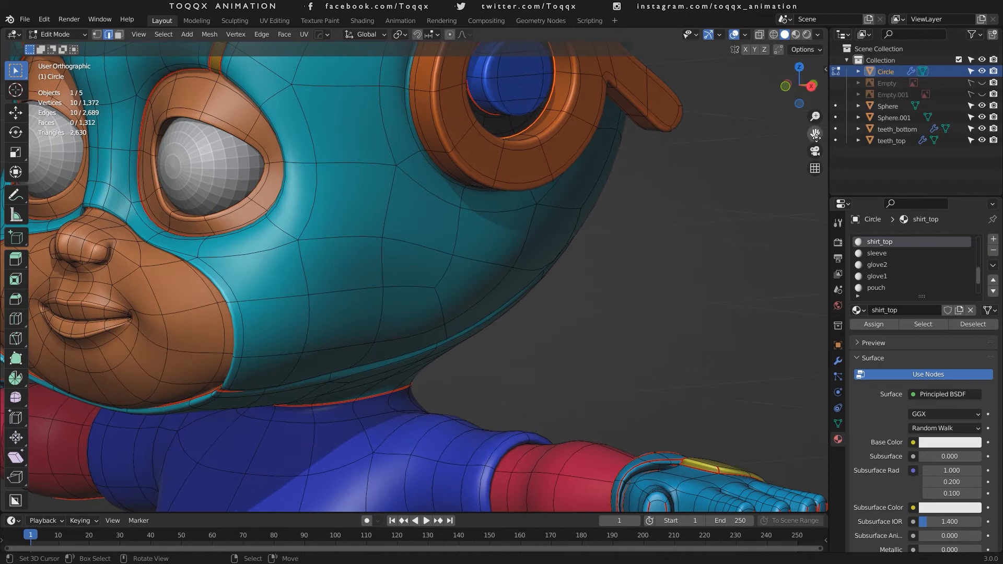
left_click_drag(815, 134, 768, 355)
scroll(581, 134, "up", 5)
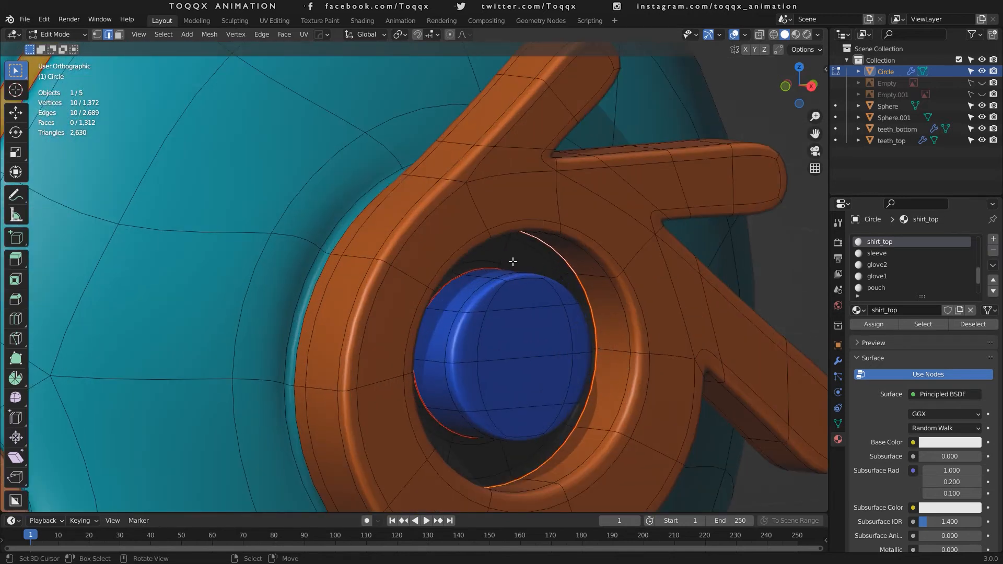
left_click_drag(800, 87, 767, 82)
right_click(343, 210)
right_click(341, 209, "shift")
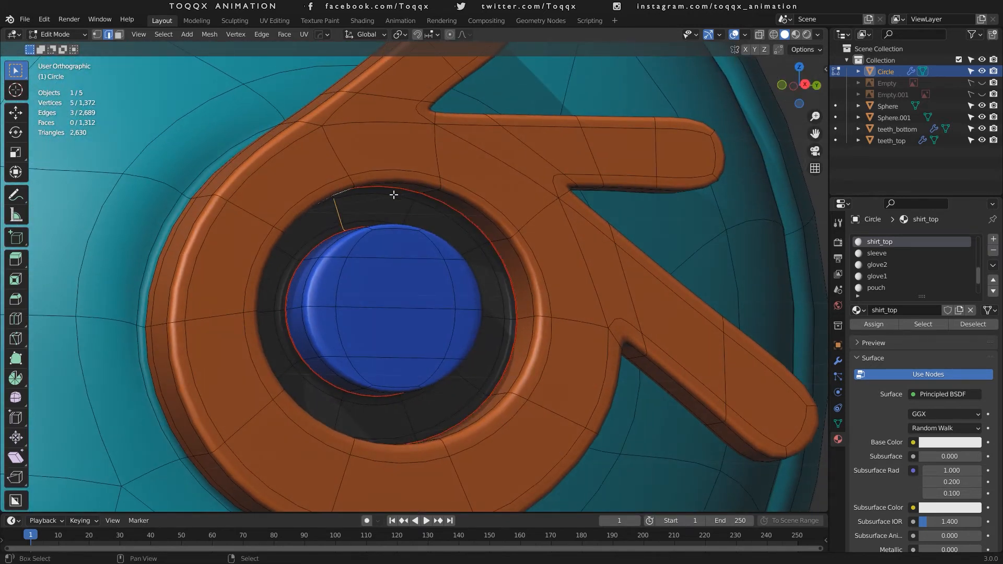
middle_click_drag(387, 193, 374, 164)
right_click(328, 123, "shift")
key("ctrl+e")
left_click(290, 239)
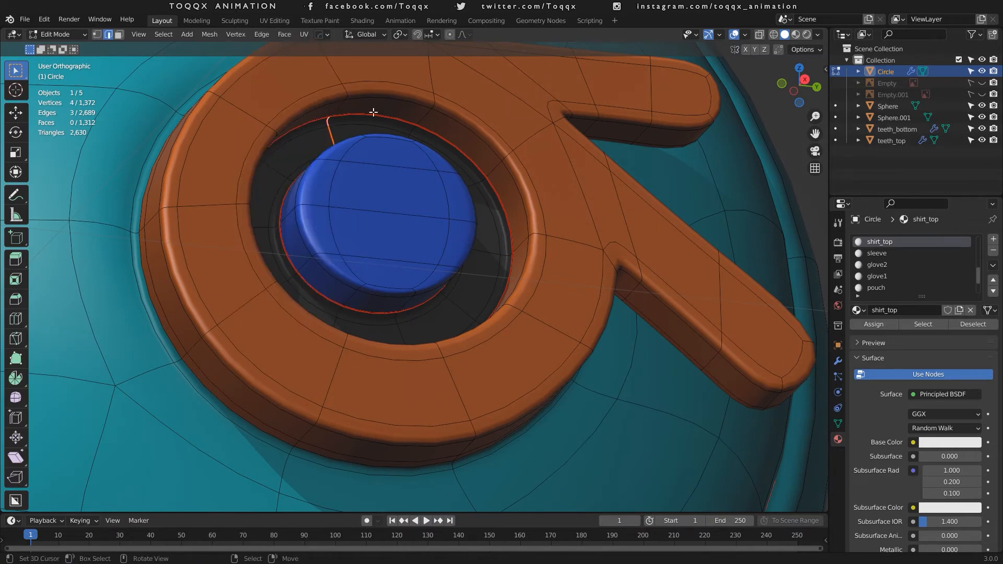
Mark seams around the orange ear ornament's inner rim and across its inner wall.
right_click(402, 101, "alt")
key("ctrl+e")
left_click(366, 227)
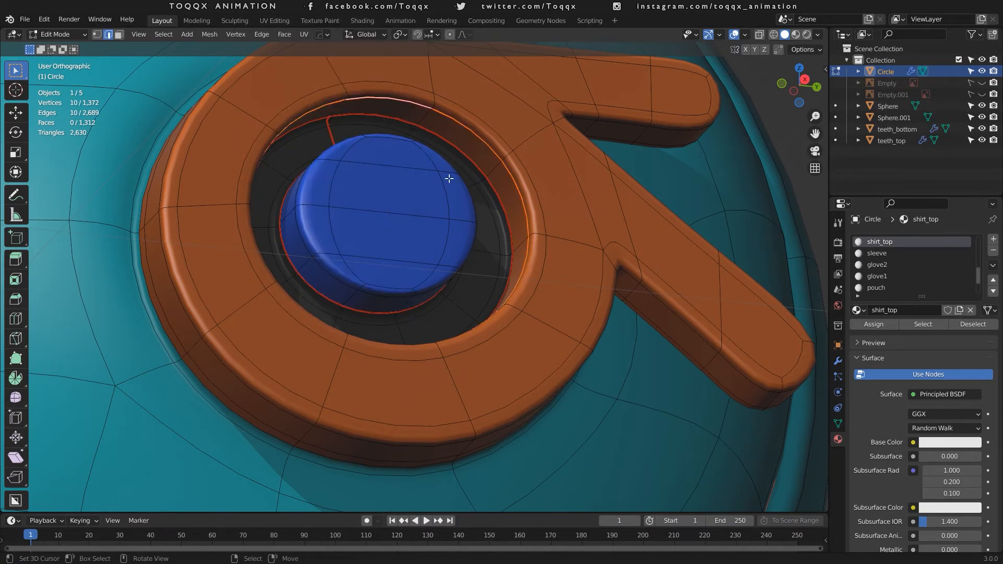
right_click(339, 108)
key("ctrl+e")
left_click(285, 225)
Mark a seam around the front outer outline of the orange ear ornament.
left_click(159, 202, "alt")
key("ctrl+e")
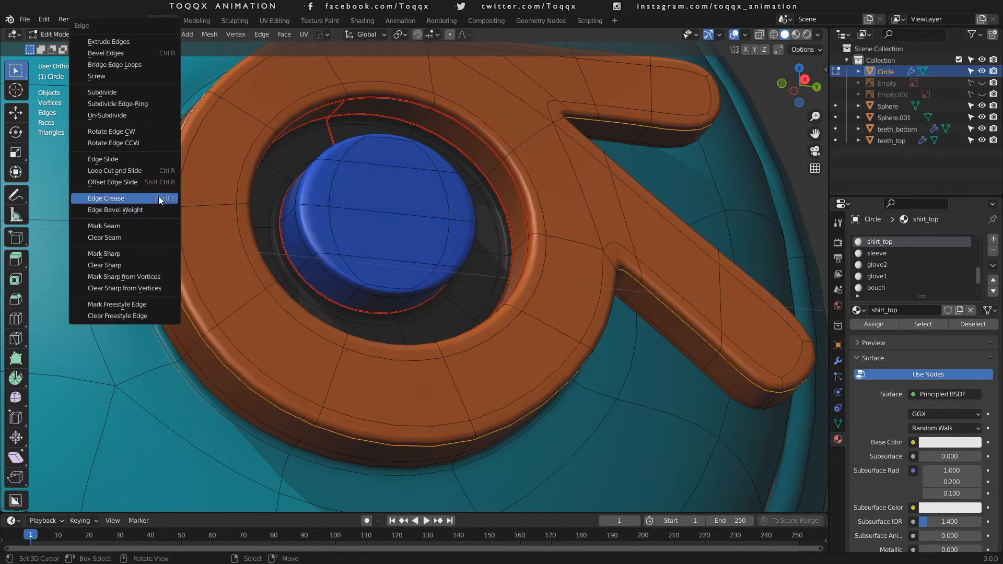
left_click(124, 225)
Mark the selected edges on the side and rim of the blue ear button as seams.
left_click(417, 293)
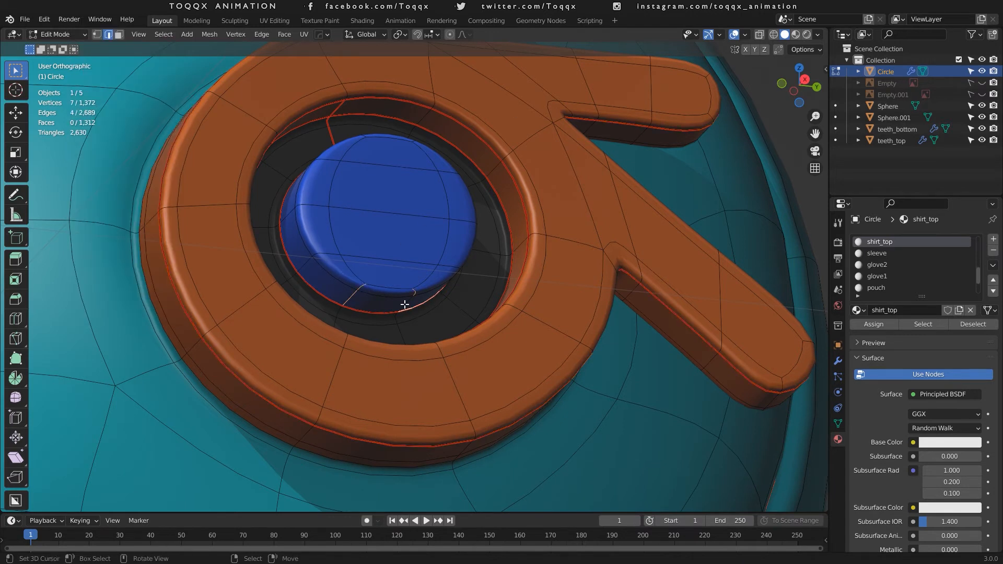
key("ctrl+e")
left_click(405, 305)
middle_click_drag(342, 305, 337, 355)
right_click(336, 356)
right_click(403, 367, "shift")
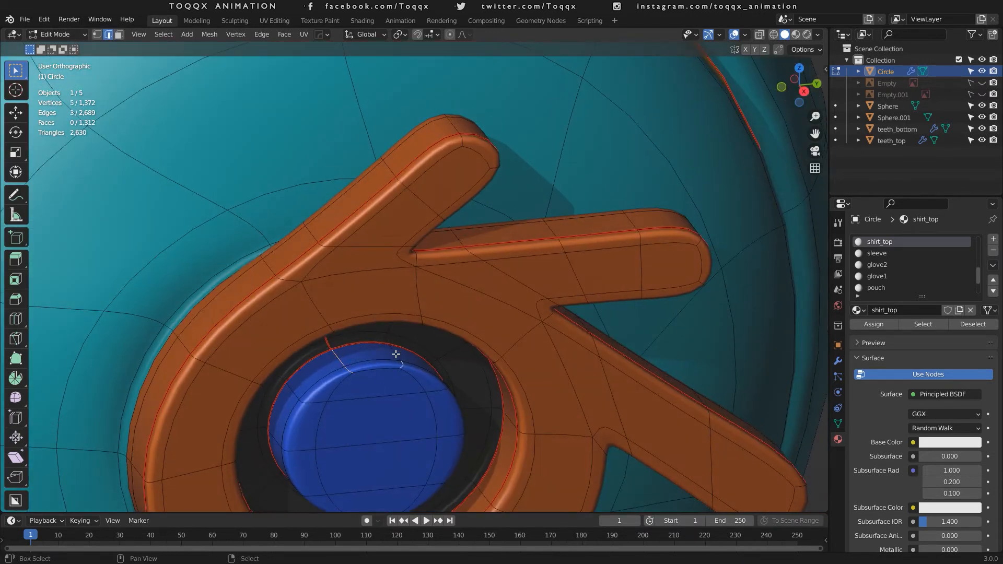
right_click(395, 354, "shift")
key("ctrl+e")
left_click(395, 353)
Mark a seam around the rear outer edge loop of the orange ear ornament.
scroll(432, 306, "down", 4)
right_click(389, 225, "alt")
key("ctrl+e")
left_click(388, 227)
Mark a seam on a single edge crossing the orange ear ornament's outer side wall.
left_click_drag(800, 85, 742, 83)
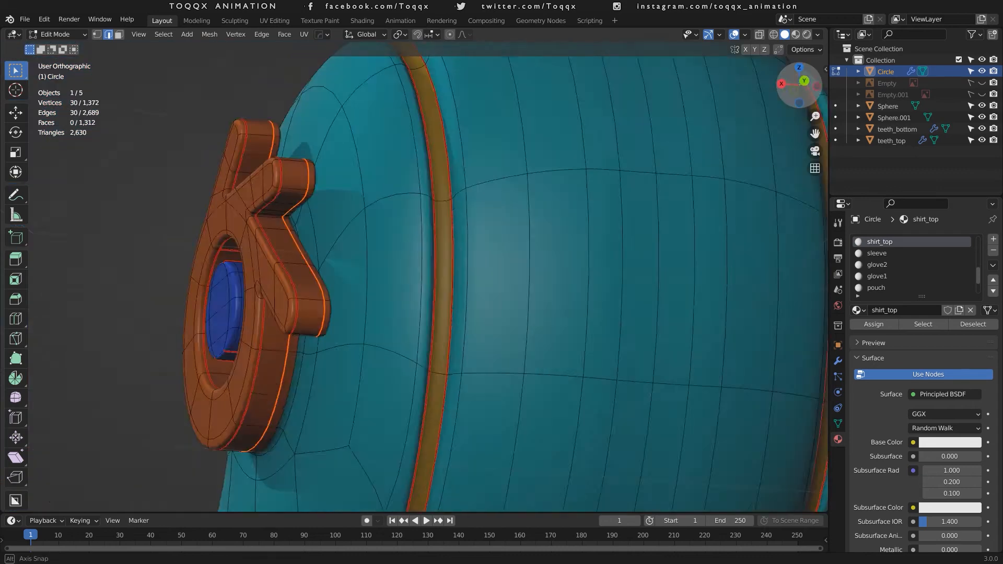
middle_click_drag(308, 219, 315, 148)
scroll(315, 147, "up", 4)
right_click(315, 147)
key("ctrl+e")
left_click(284, 238)
Mark a seam along the edge loop where the orange ear ornament attaches to the helmet.
middle_click_drag(486, 165, 414, 217)
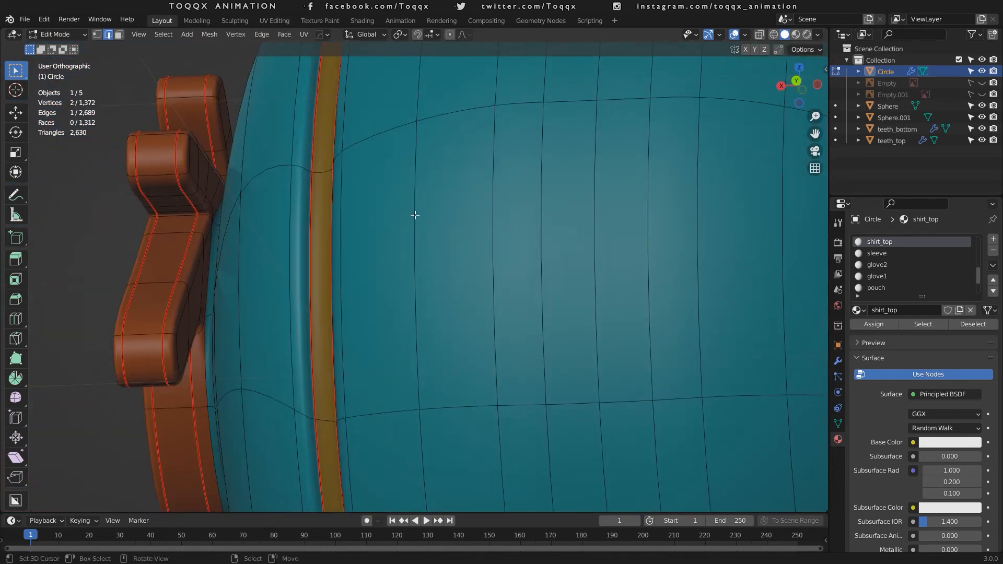
right_click(210, 262)
right_click(209, 426, "alt")
right_click(217, 206, "shift")
left_click_drag(800, 85, 992, 163)
right_click(629, 255, "shift")
key("ctrl+e")
left_click(627, 280)
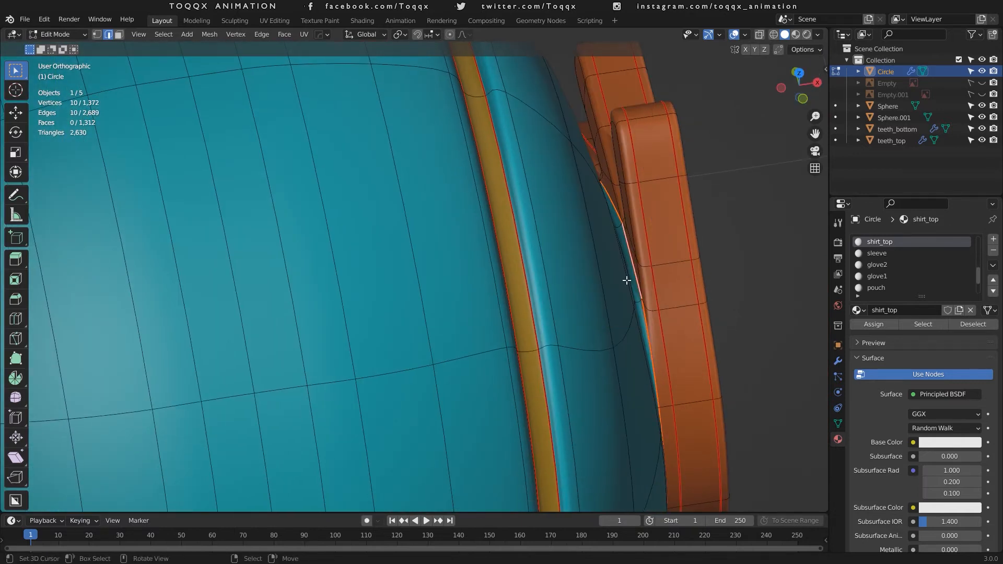
Mark a horizontal seam across the back of the helmet, running from one ear ornament to the other.
scroll(531, 249, "down", 8)
left_click_drag(799, 84, 596, 31)
scroll(410, 342, "up", 6)
left_click_drag(808, 96, 790, 93)
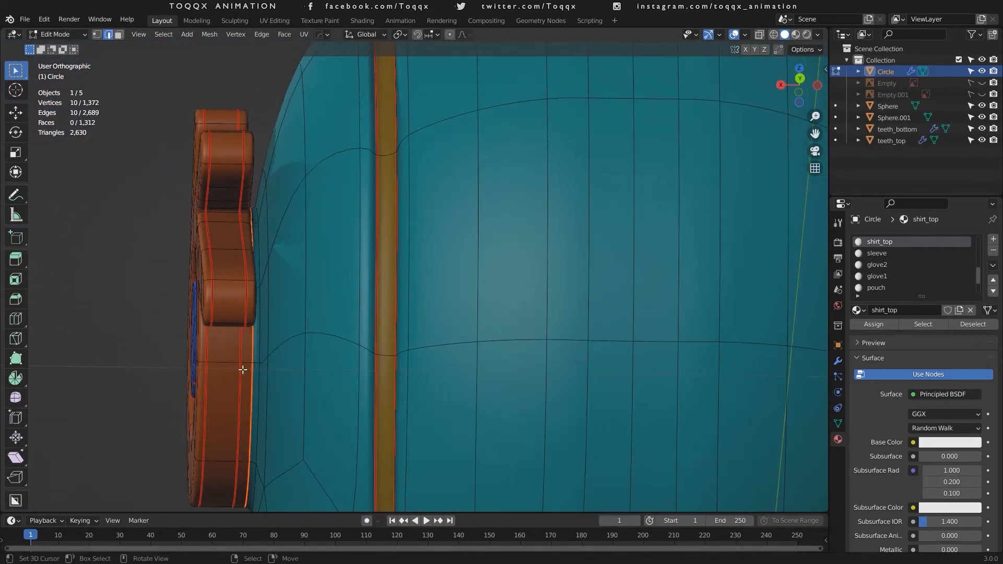
right_click(252, 364)
right_click(261, 362, "shift")
right_click(279, 349, "shift")
right_click(337, 342, "shift")
right_click(368, 351, "shift")
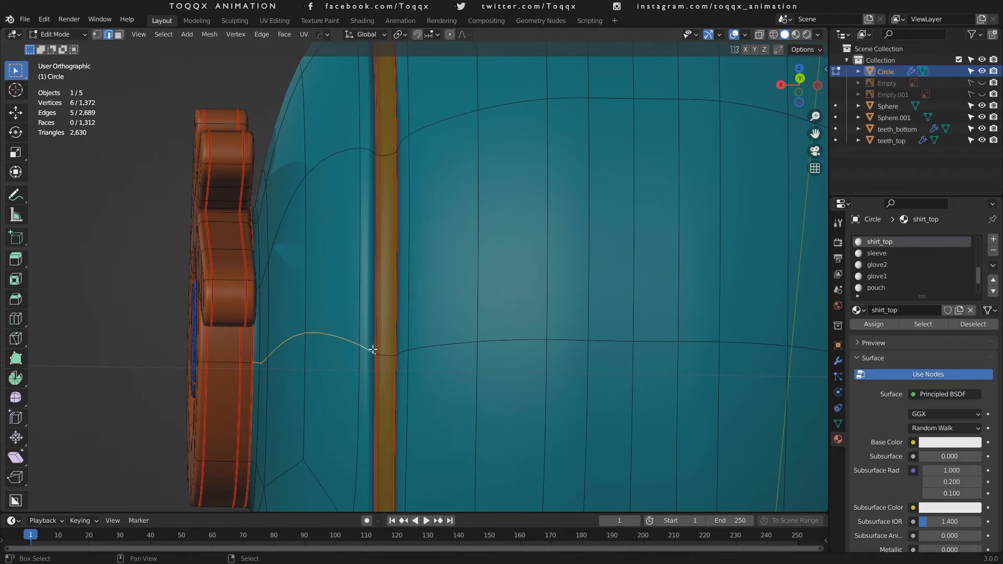
right_click(454, 349, "shift")
right_click(533, 339, "shift")
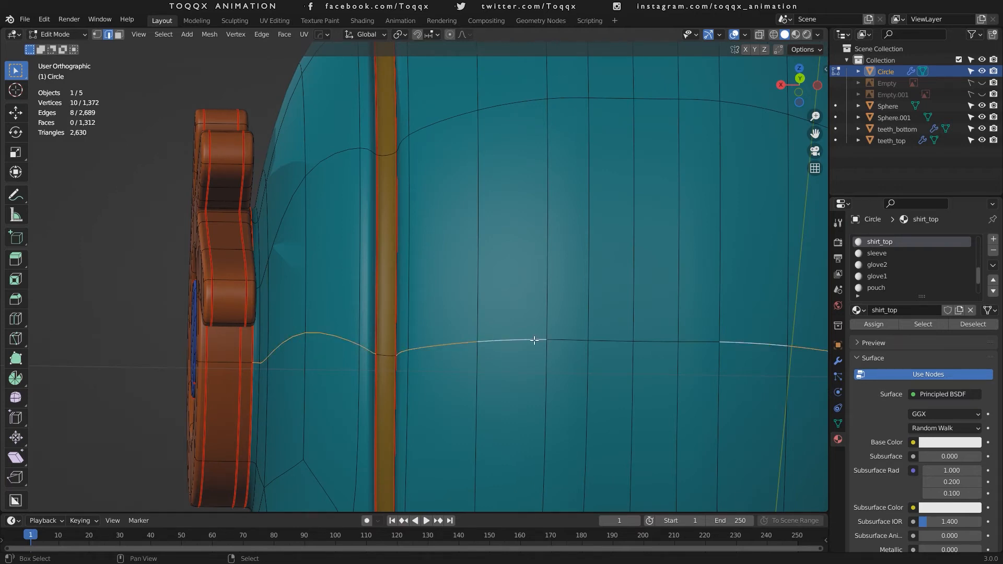
right_click(580, 344, "shift")
right_click(608, 341, "shift")
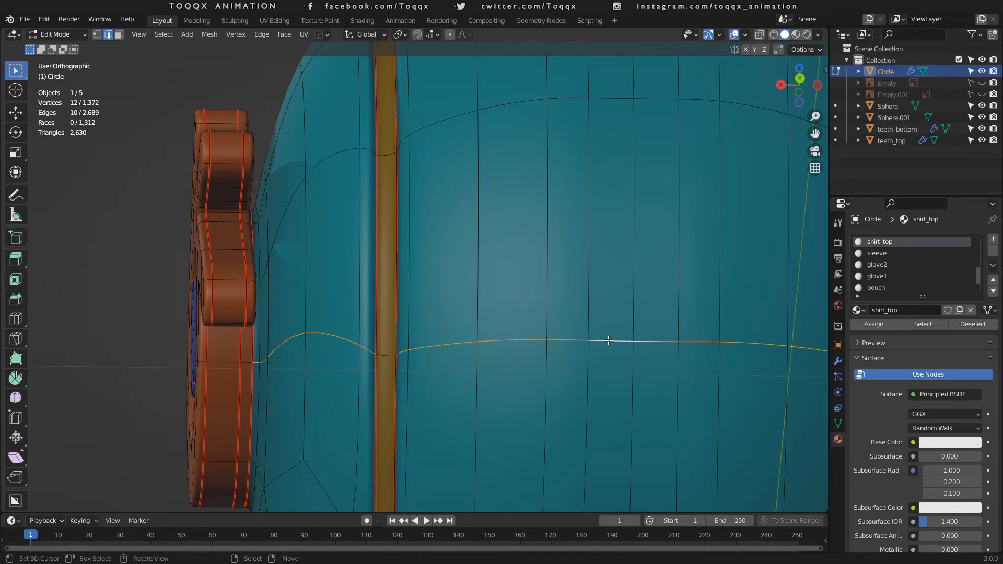
key("ctrl+e")
left_click(609, 340)
Return the character to Object Mode in front view and save the file.
scroll(608, 340, "down", 7)
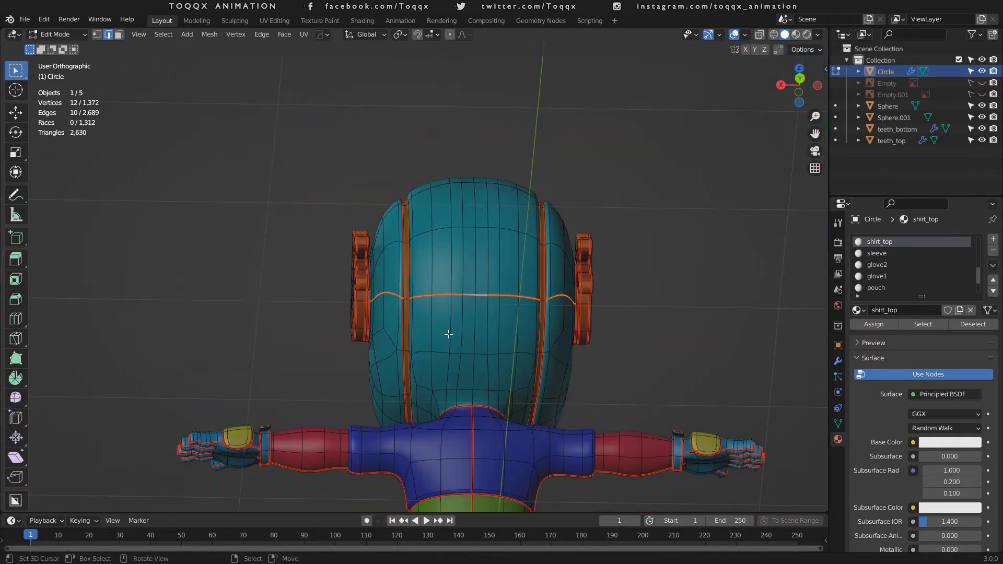
key("KP_1")
key("Tab")
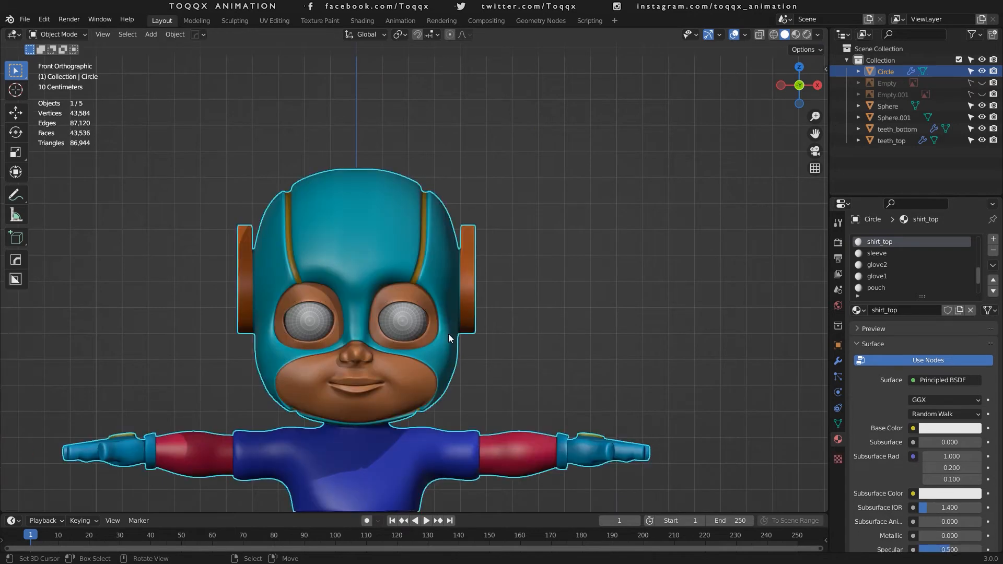
scroll(448, 338, "down", 7)
scroll(448, 338, "up", 3)
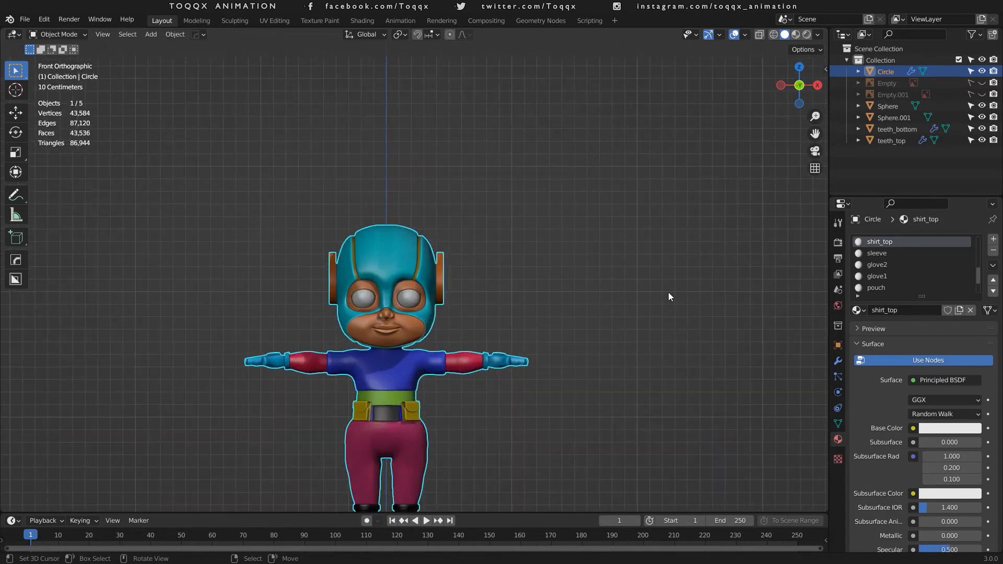
left_click_drag(815, 135, 838, 22)
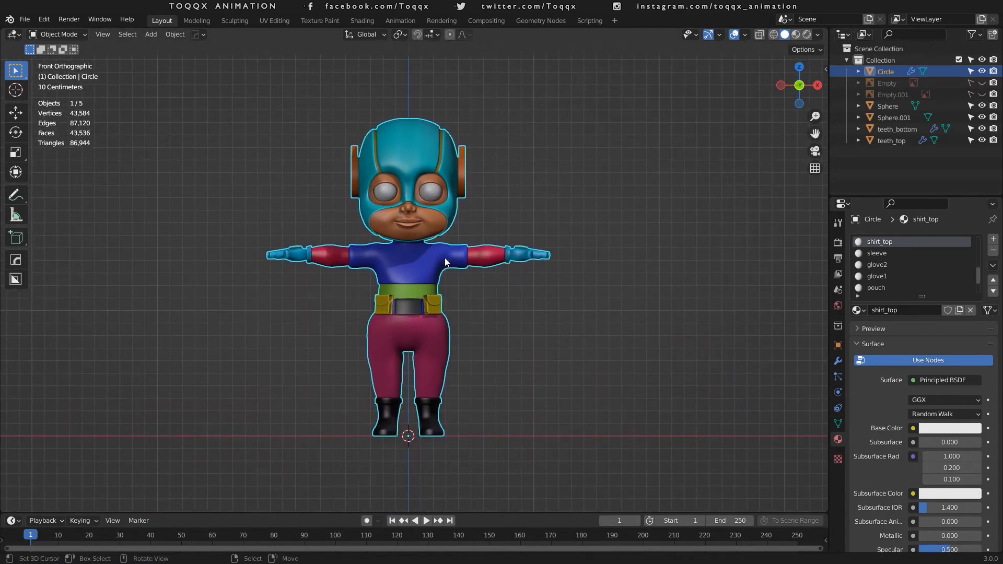
key("ctrl+s")
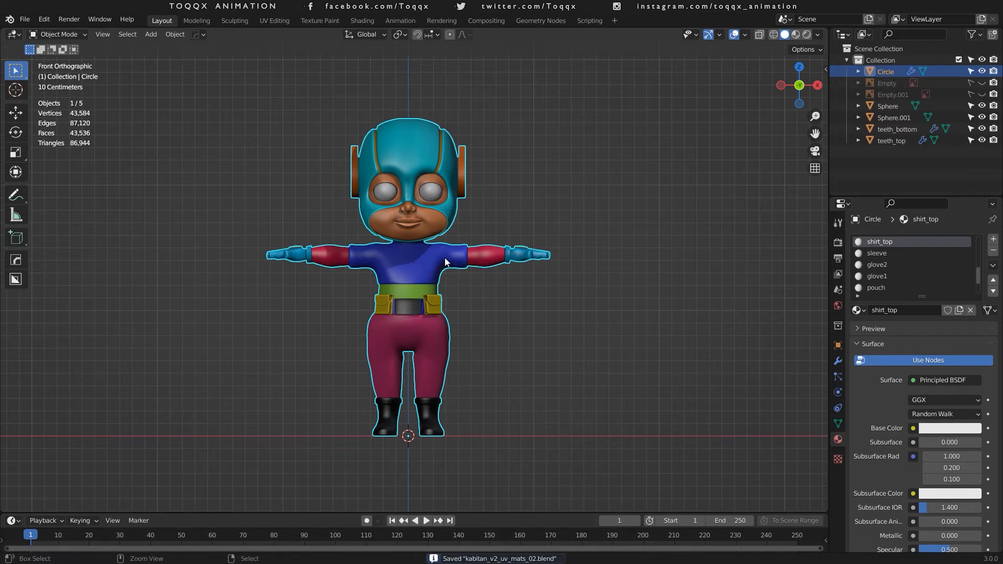
key("ctrl+s")
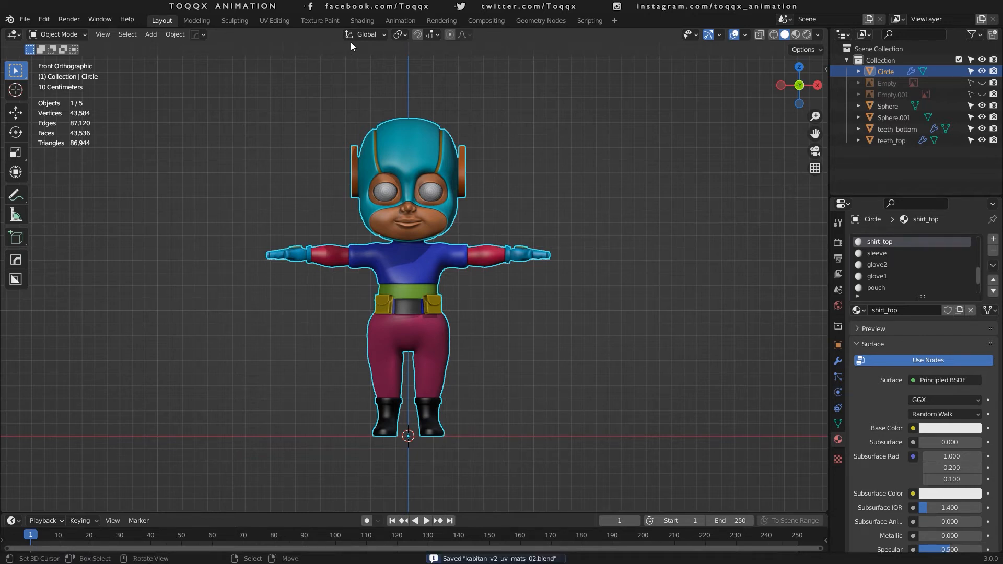
Switch to the UV Editing workspace and show the character in front orthographic view.
left_click(283, 22)
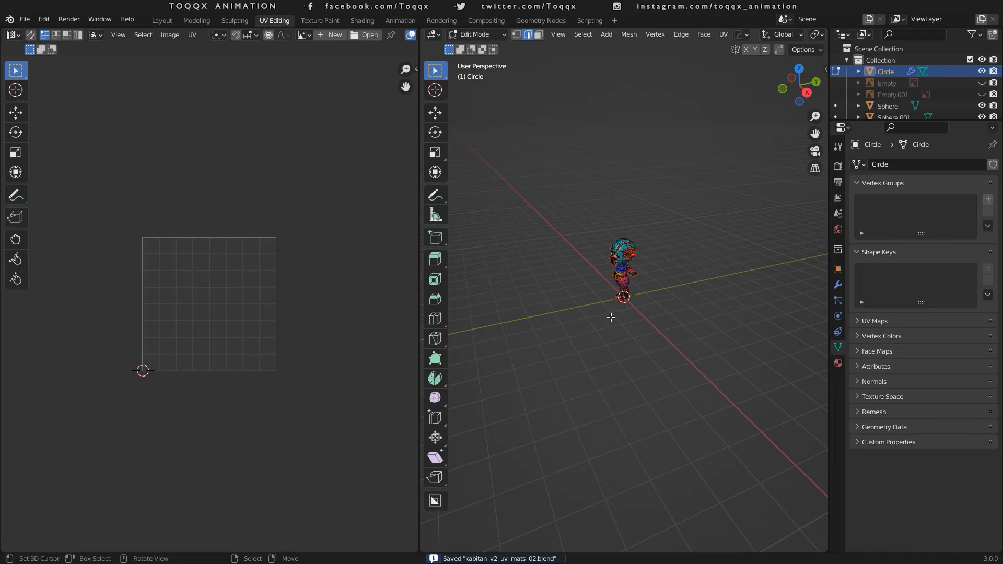
key("KP_1")
scroll(612, 317, "up", 4)
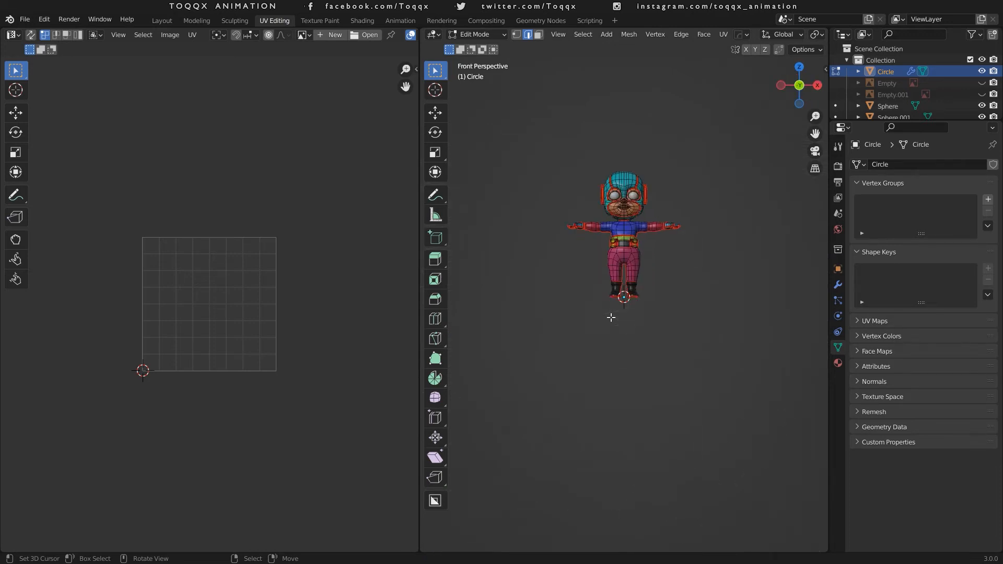
key("KP_5")
scroll(642, 277, "up", 3)
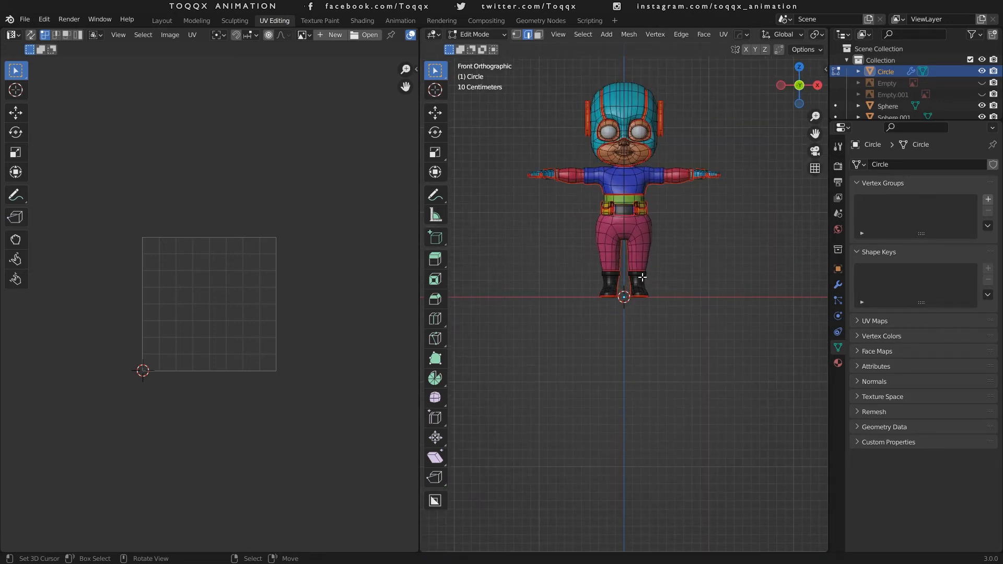
Select the character's entire mesh in Edit Mode and unwrap it along the marked seams.
key("Tab")
key("Tab")
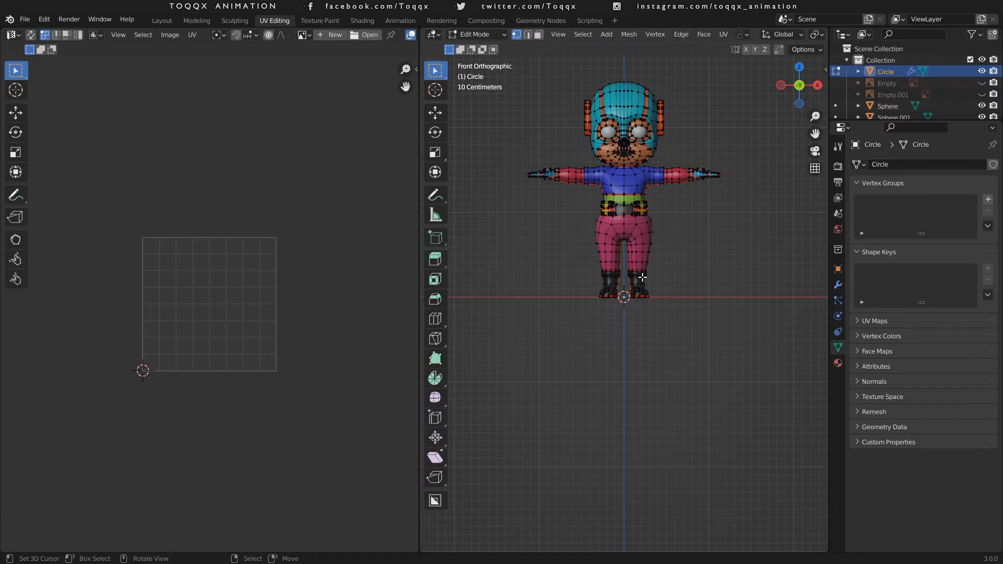
key("a")
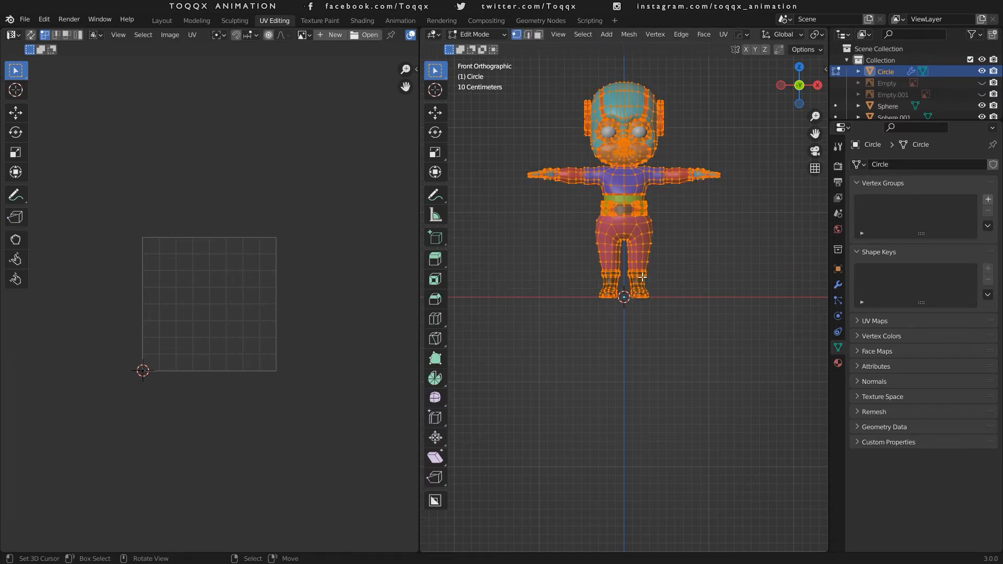
key("u")
left_click(642, 277)
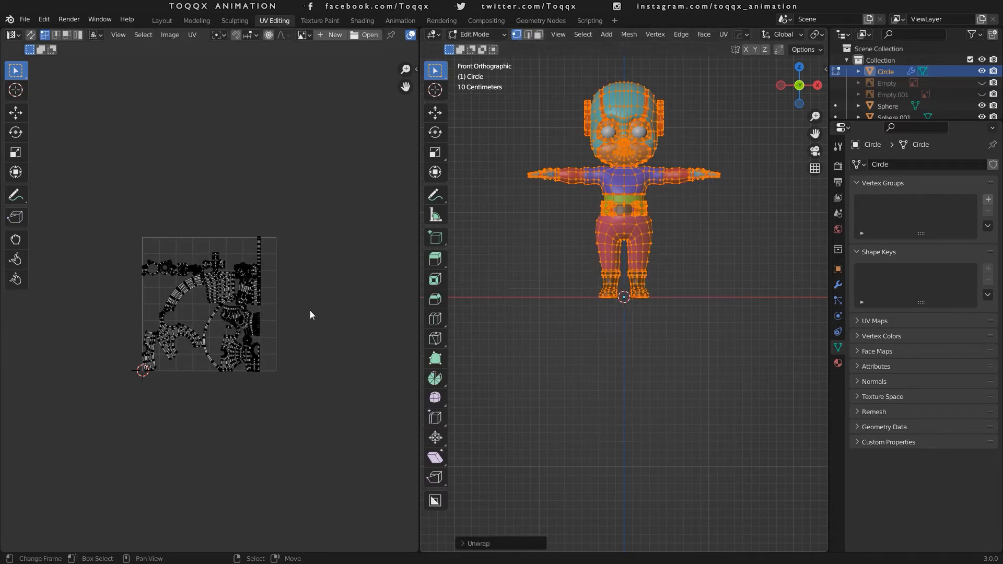
scroll(190, 303, "up", 4)
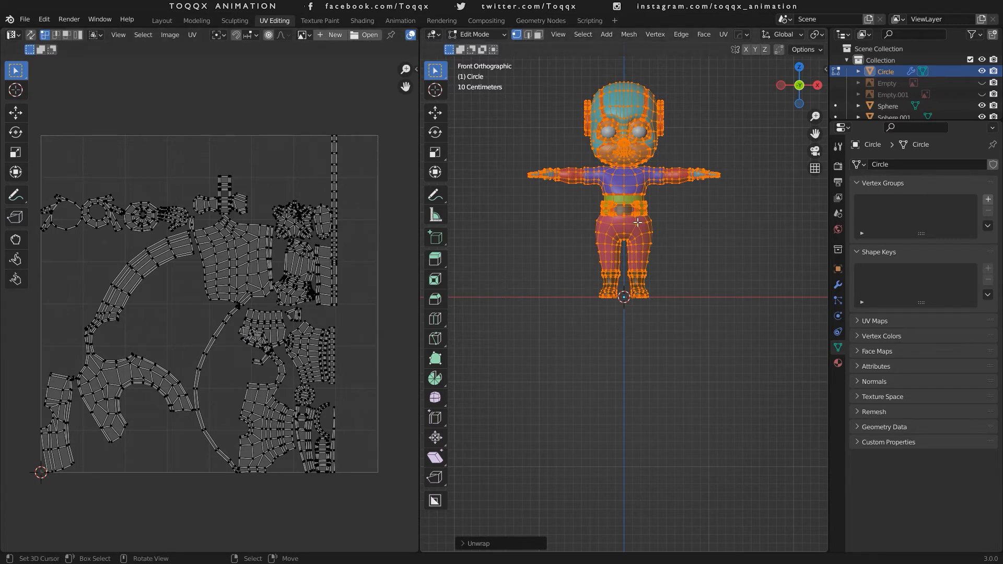
Save the file in Object Mode and apply the character's Mirror modifier.
key("Tab")
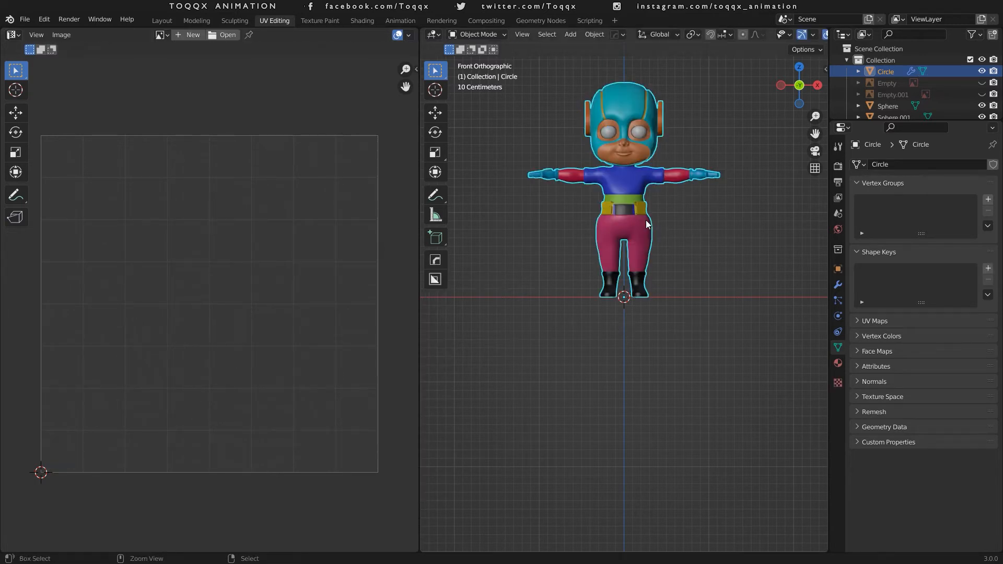
key("ctrl+s")
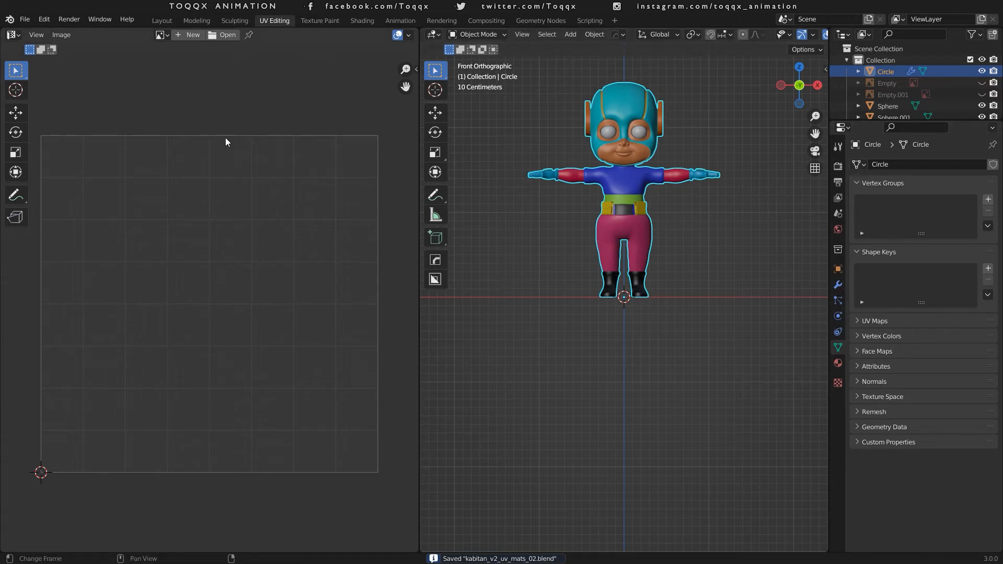
left_click(838, 285)
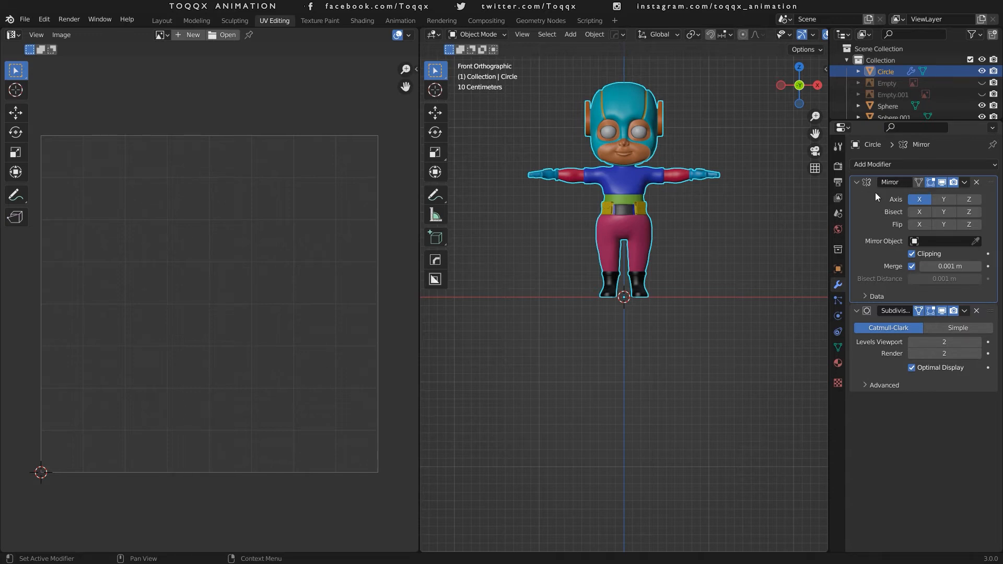
left_click(964, 183)
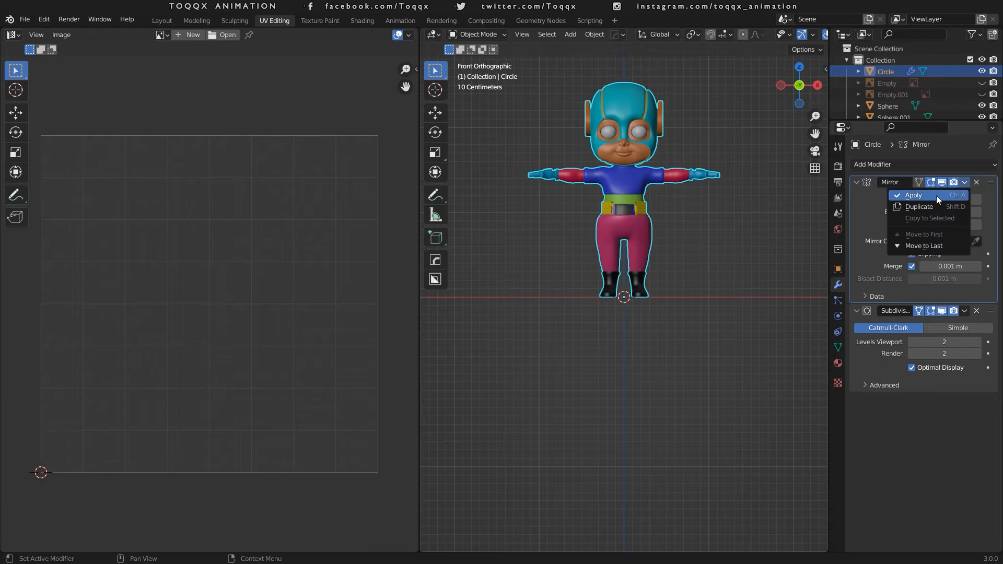
left_click(930, 196)
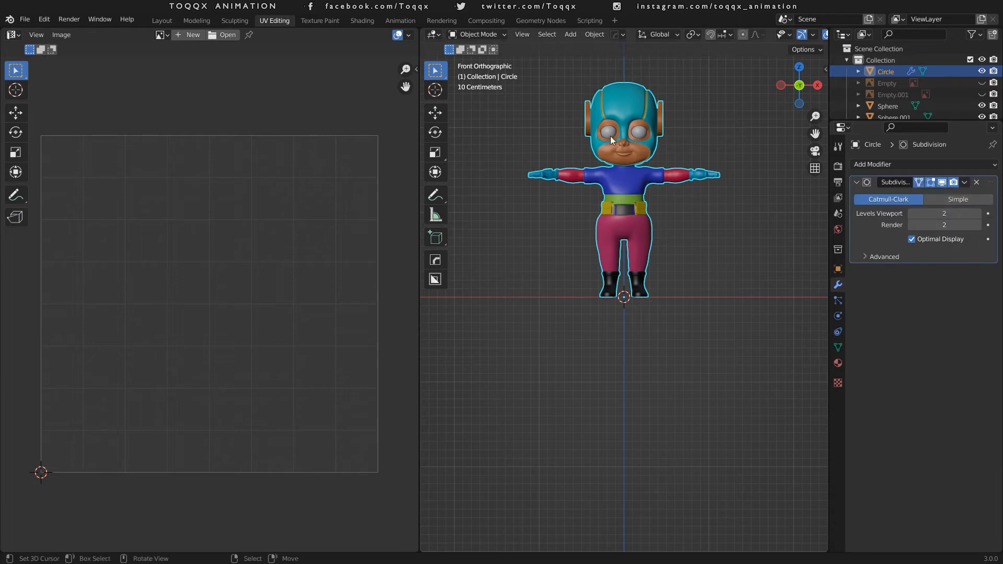
Unwrap the whole mesh again in Edit Mode with both mirrored halves included.
key("Tab")
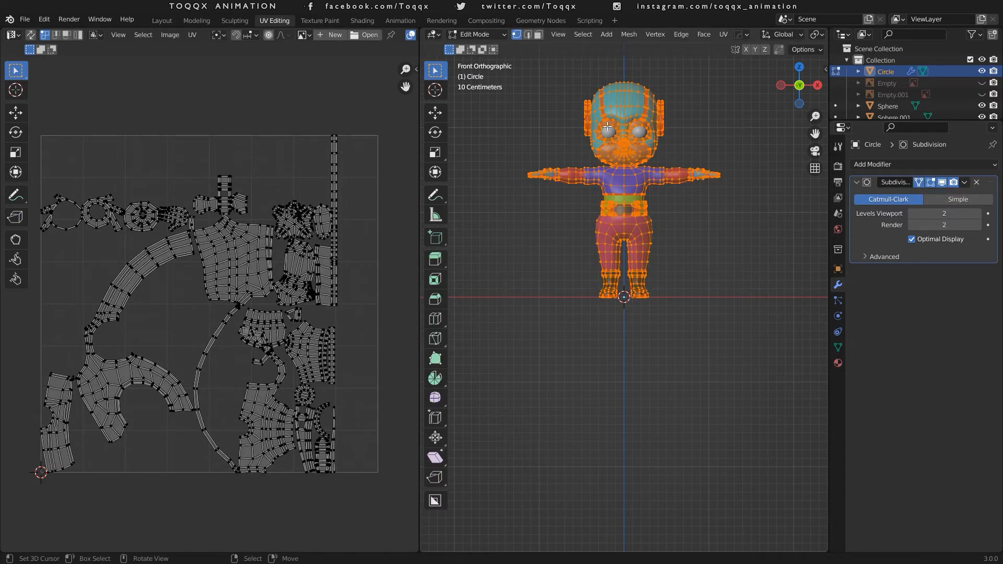
key("u")
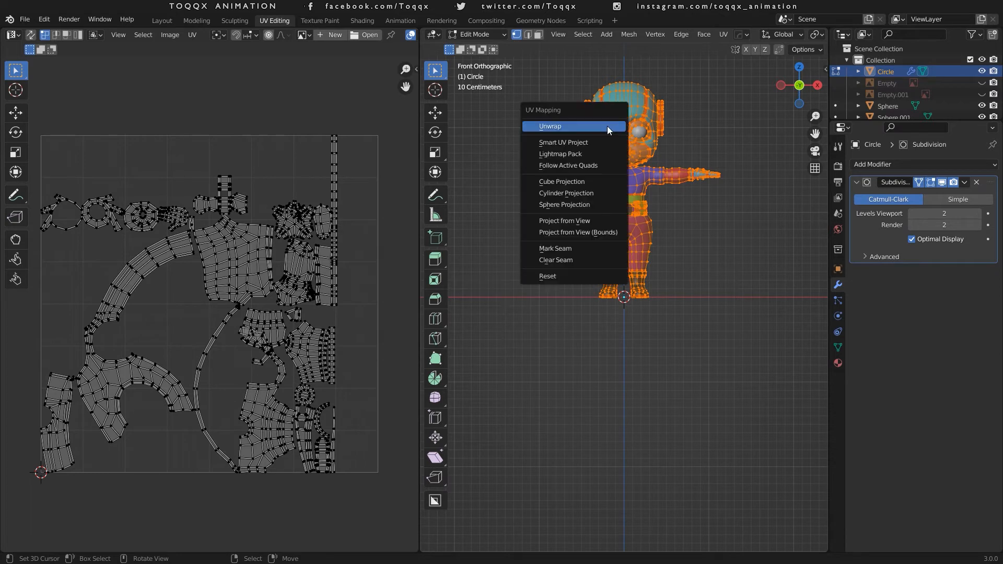
left_click(607, 126)
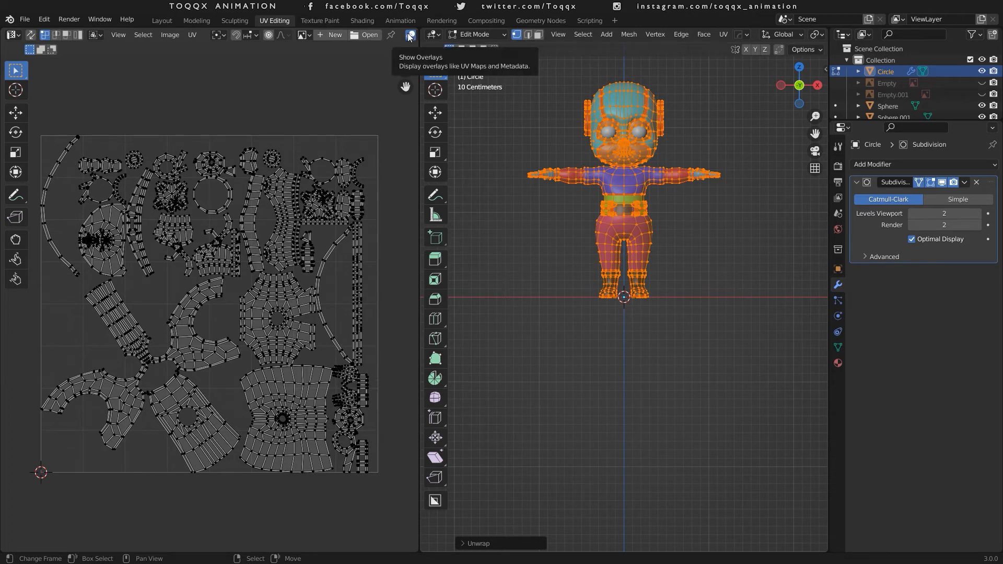
Turn on the Display Stretch overlay for the UV islands.
scroll(408, 34, "down", 2)
left_click(383, 35)
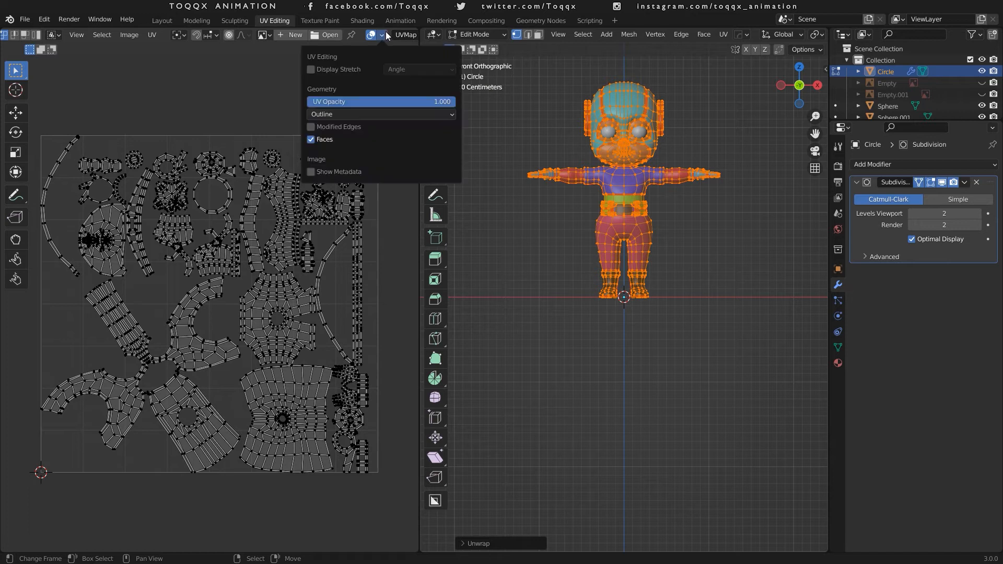
left_click(311, 69)
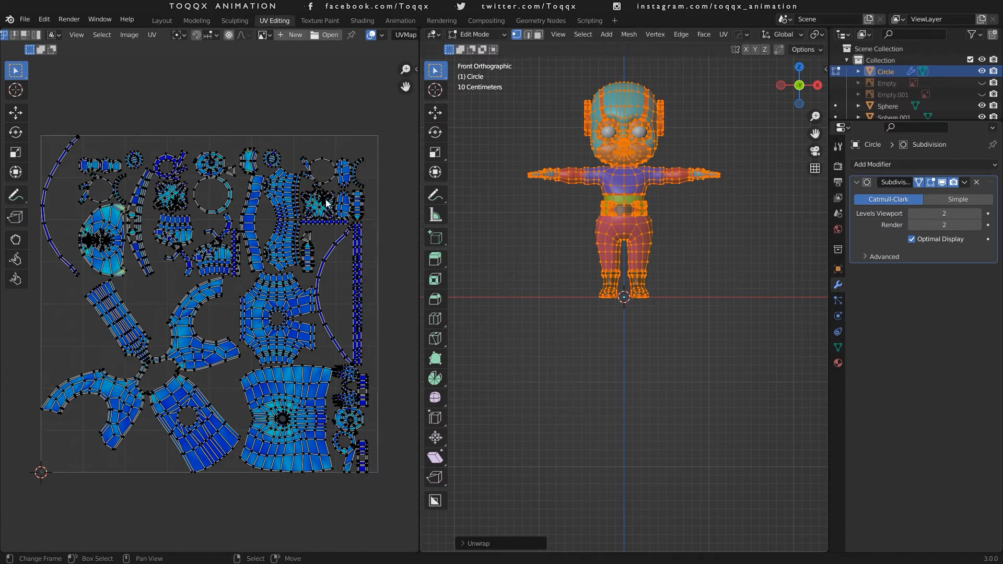
Examine the stretch colours on the UV islands up close and across the whole layout.
scroll(108, 229, "up", 4)
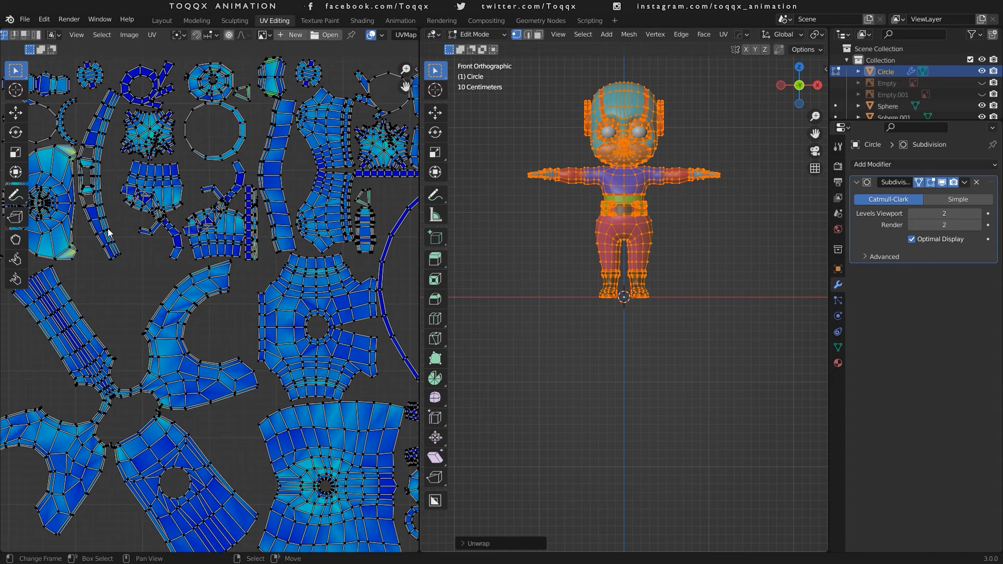
scroll(107, 229, "down", 5)
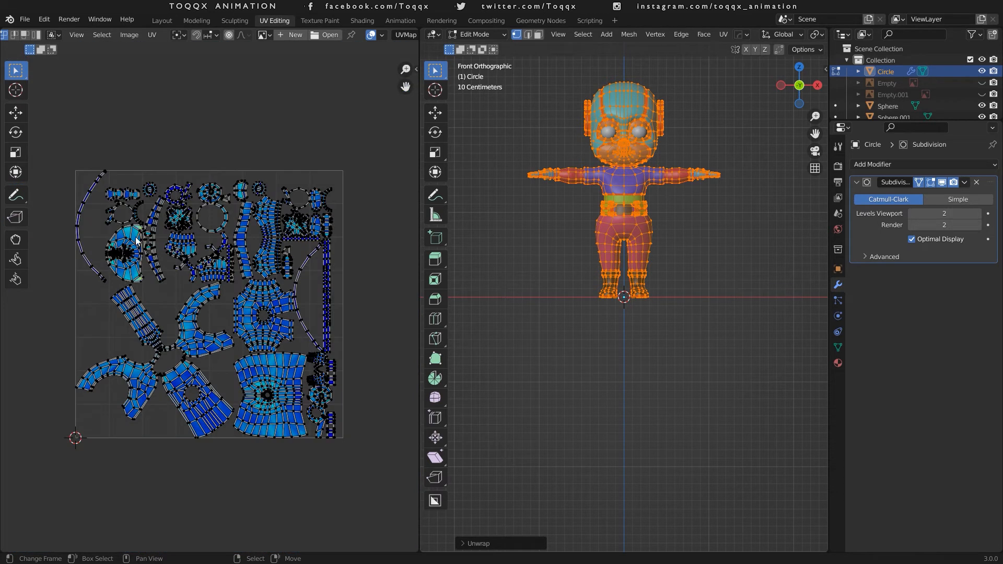
scroll(148, 225, "up", 4)
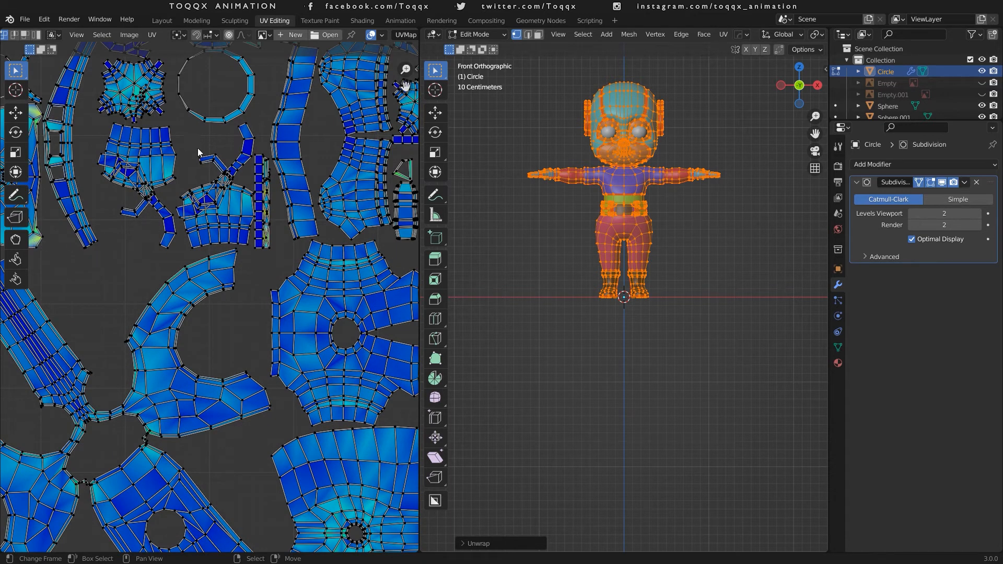
scroll(201, 196, "down", 5)
scroll(201, 197, "up", 2)
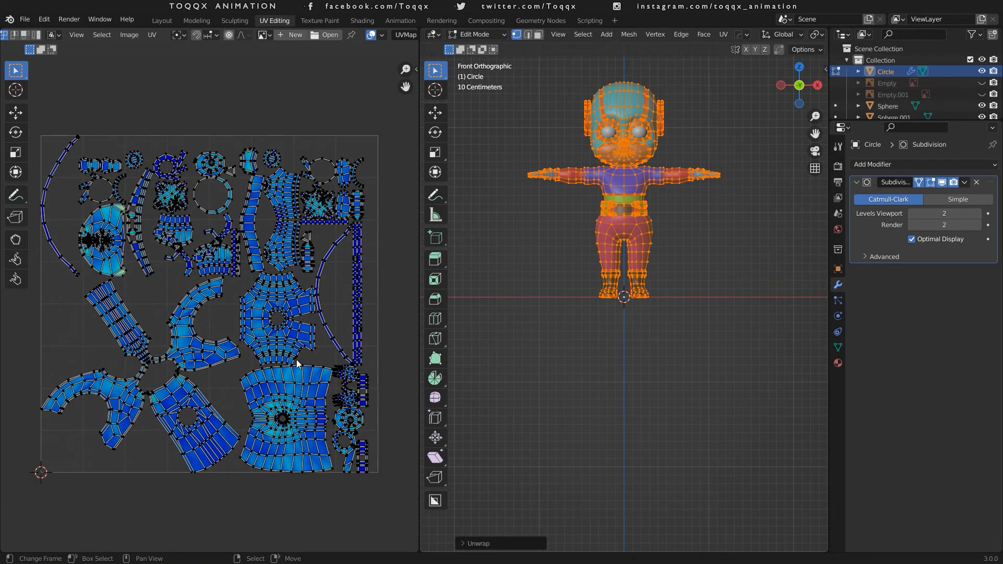
scroll(297, 360, "up", 4)
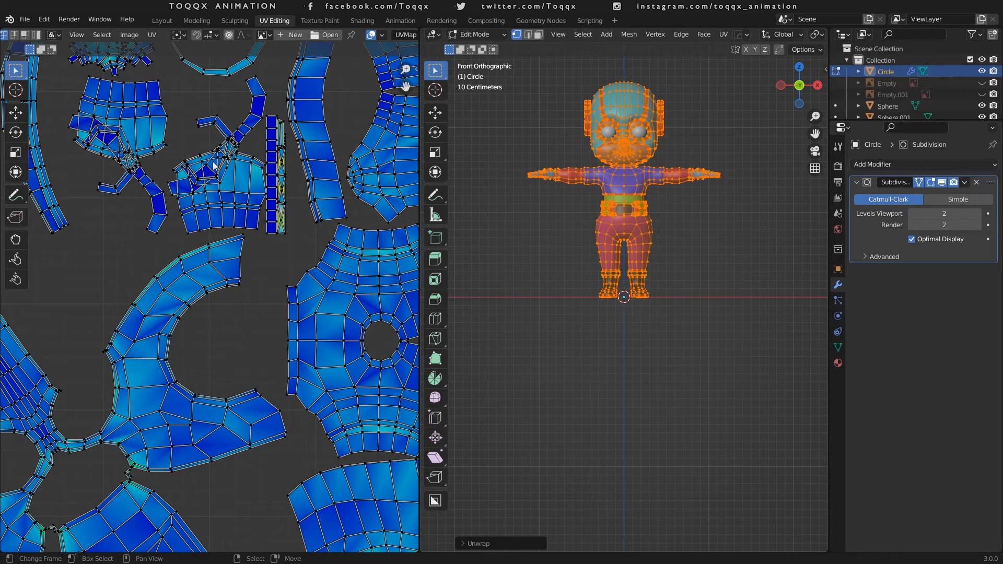
scroll(238, 225, "down", 6)
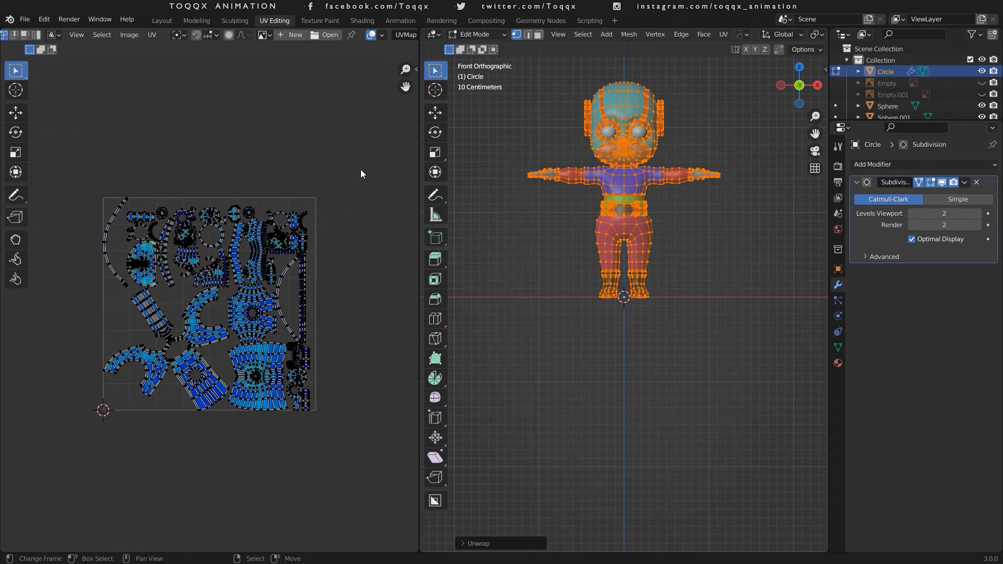
Pack the UV islands with UV-Packer using a 4k sheet size, then hide the sidebar.
key("n")
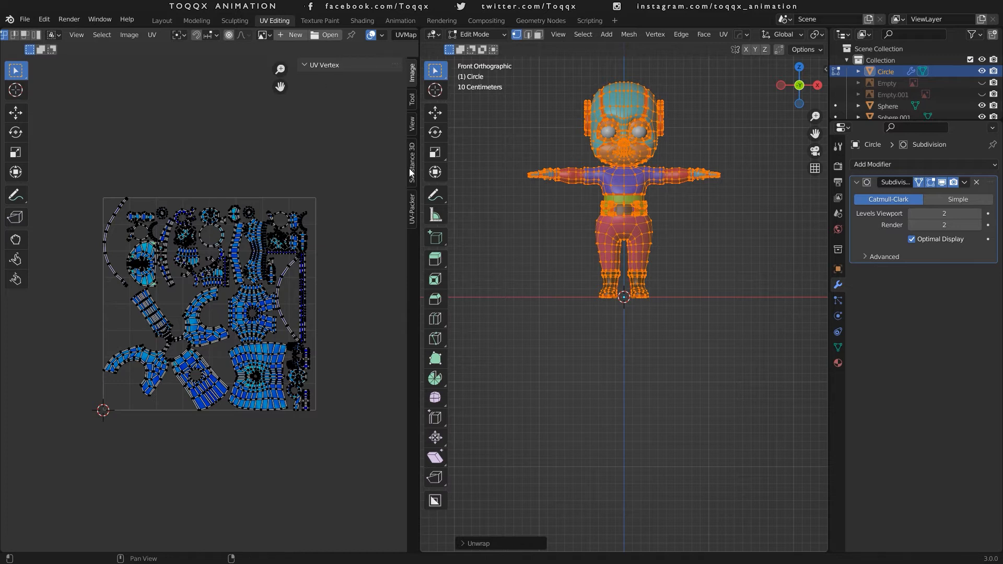
left_click(410, 209)
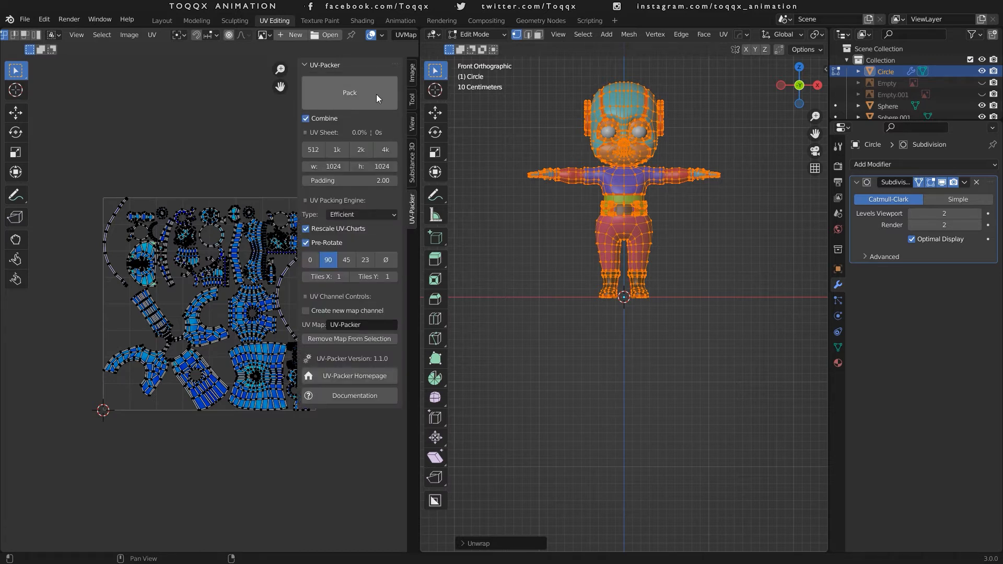
left_click(386, 152)
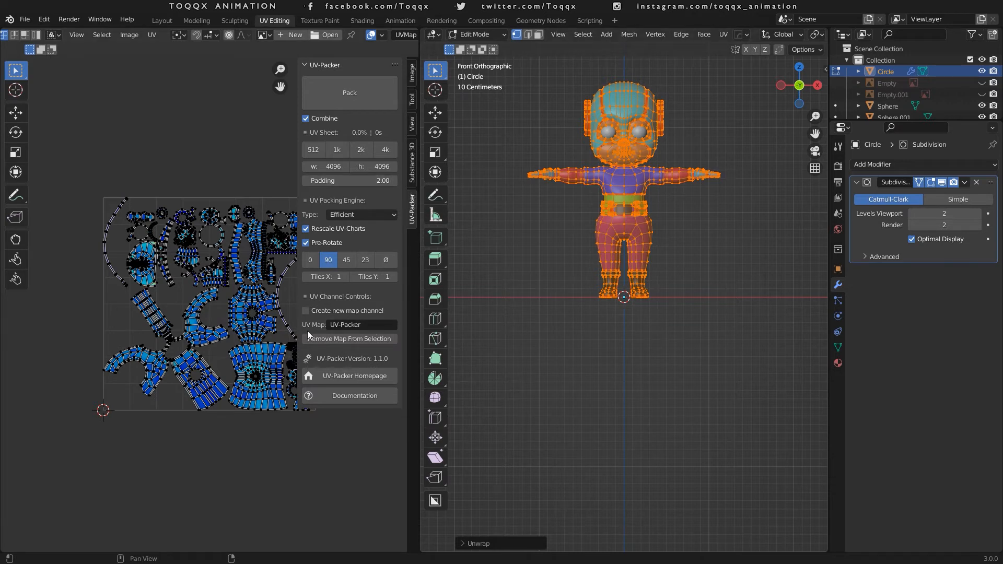
left_click(358, 97)
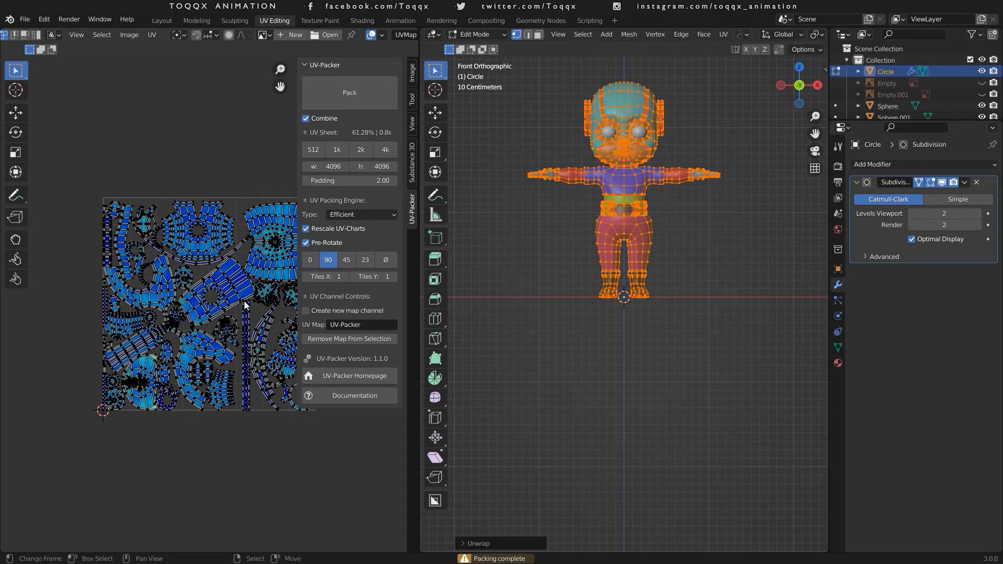
scroll(244, 306, "up", 7)
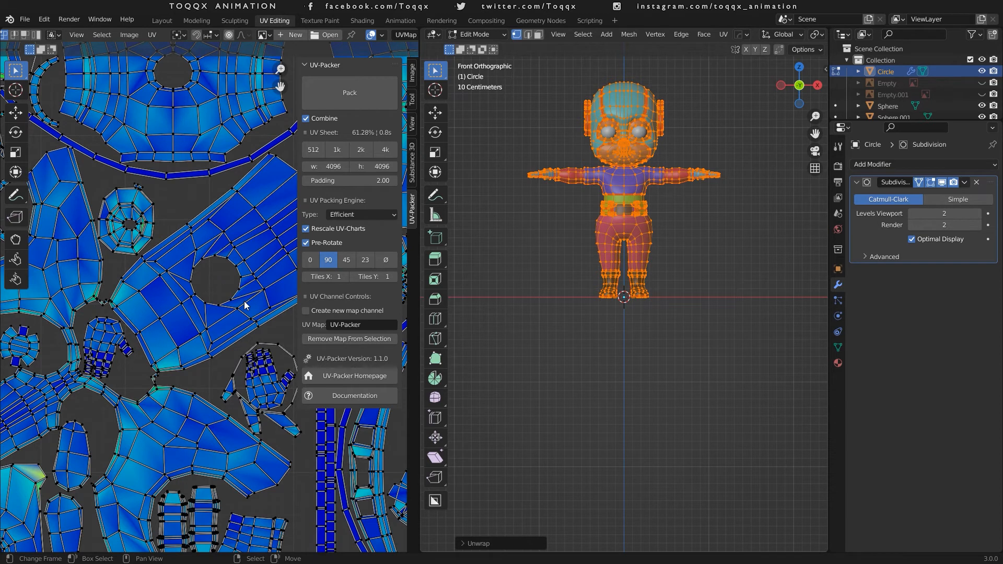
scroll(245, 306, "up", 1)
scroll(244, 306, "up", 1)
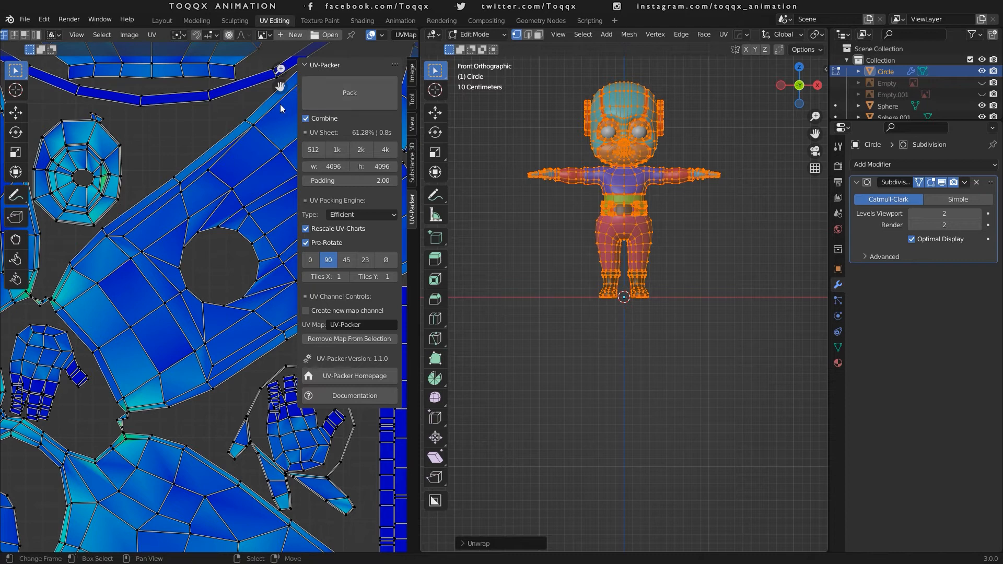
key("n")
scroll(368, 161, "down", 5)
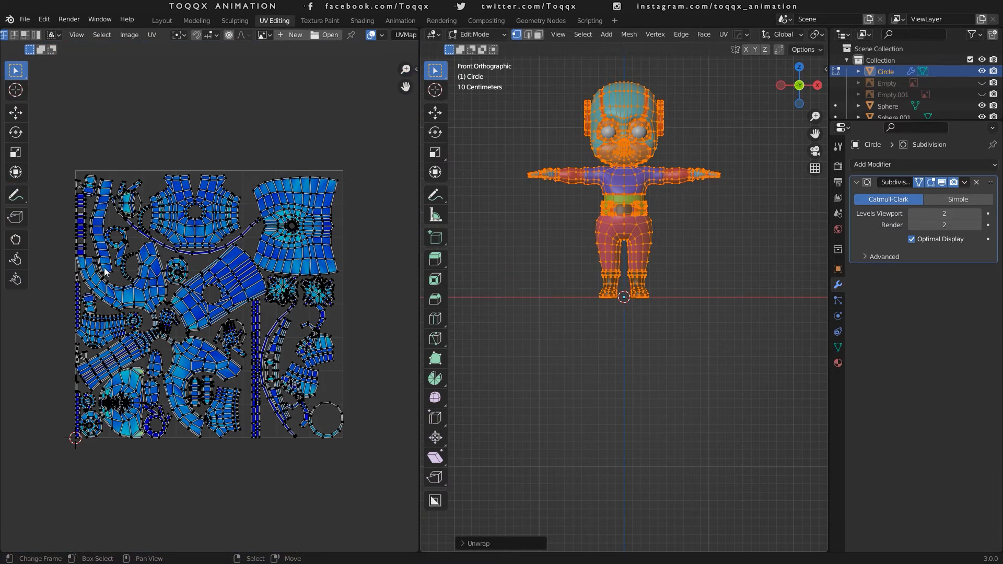
Enable UV sync selection and select the stretched greenish face at the upper corner of the face island in face mode.
scroll(175, 366, "up", 2)
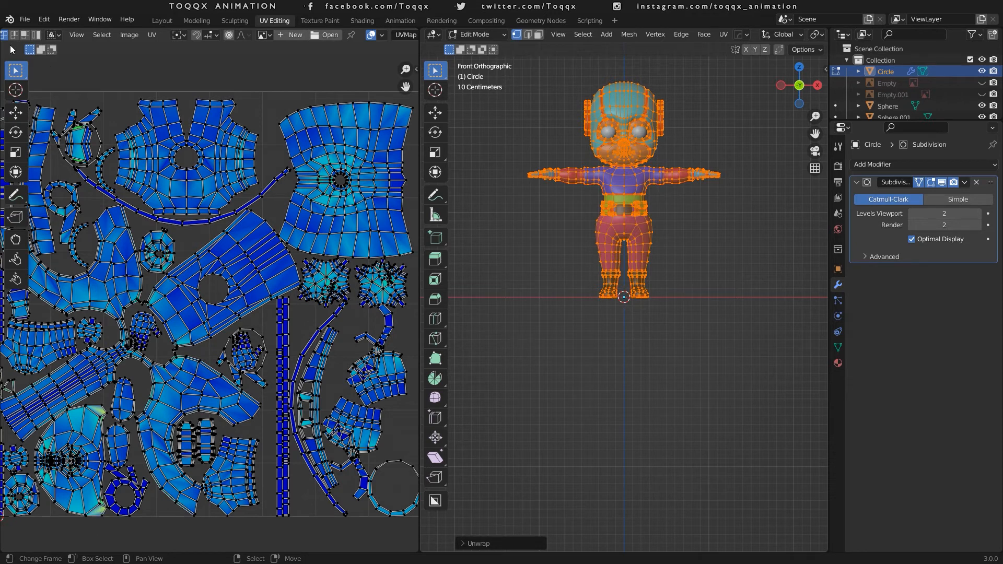
scroll(16, 39, "down", 3)
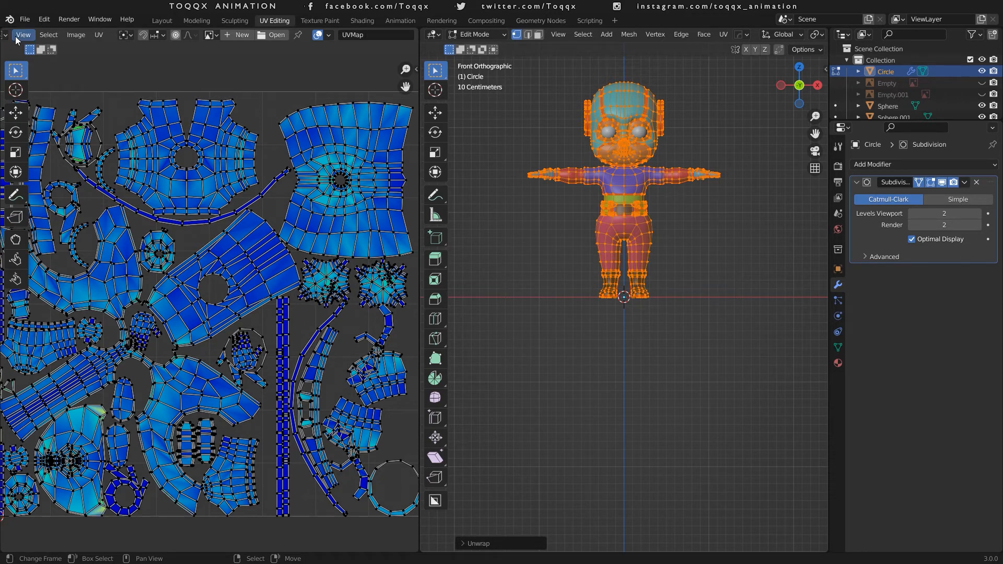
scroll(37, 37, "up", 4)
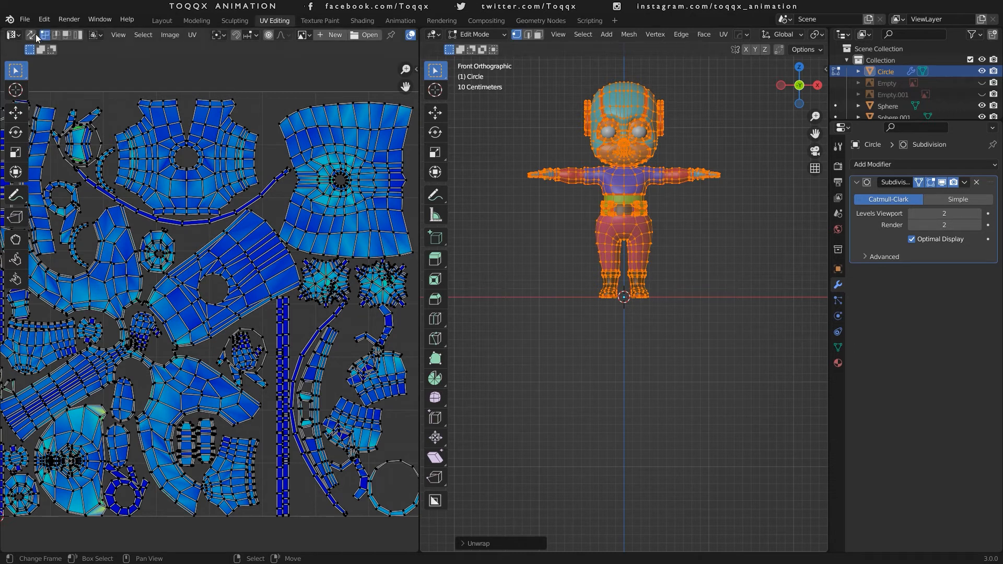
left_click(31, 36)
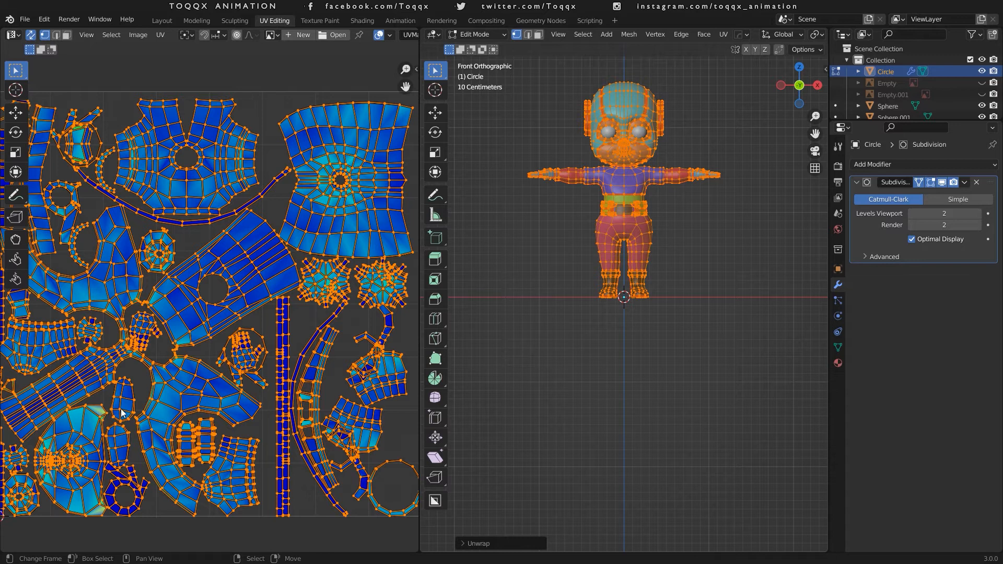
key("3")
left_click(101, 412)
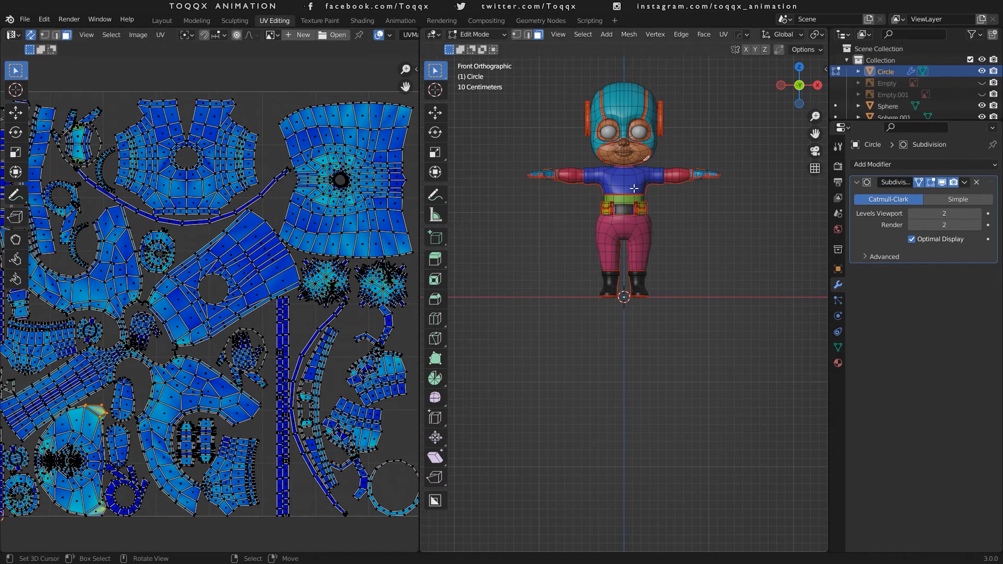
Examine where the selected face lies on the character's jaw and show the complete UV layout.
scroll(634, 188, "up", 5)
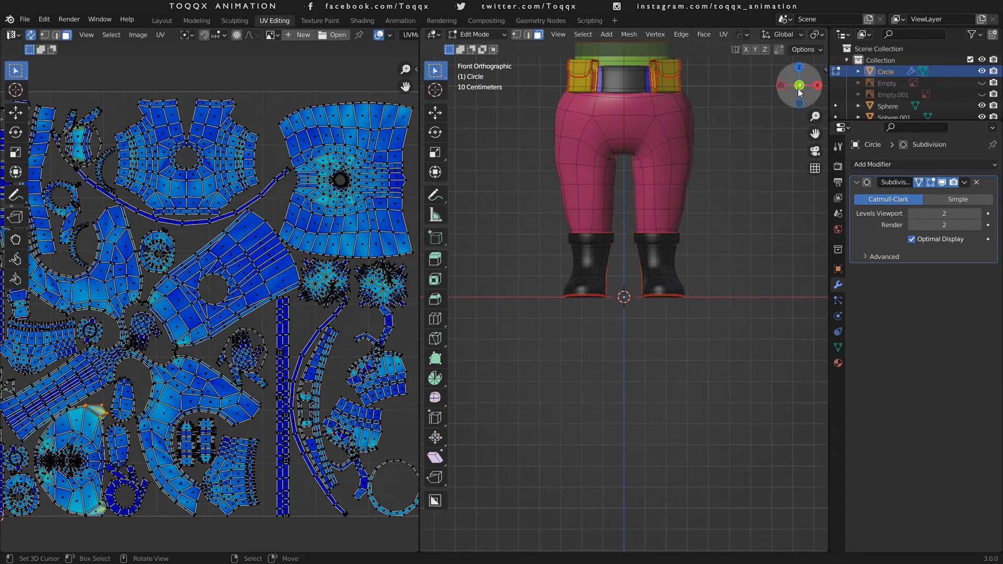
left_click_drag(815, 134, 779, 237)
scroll(612, 104, "down", 2)
scroll(612, 104, "up", 7)
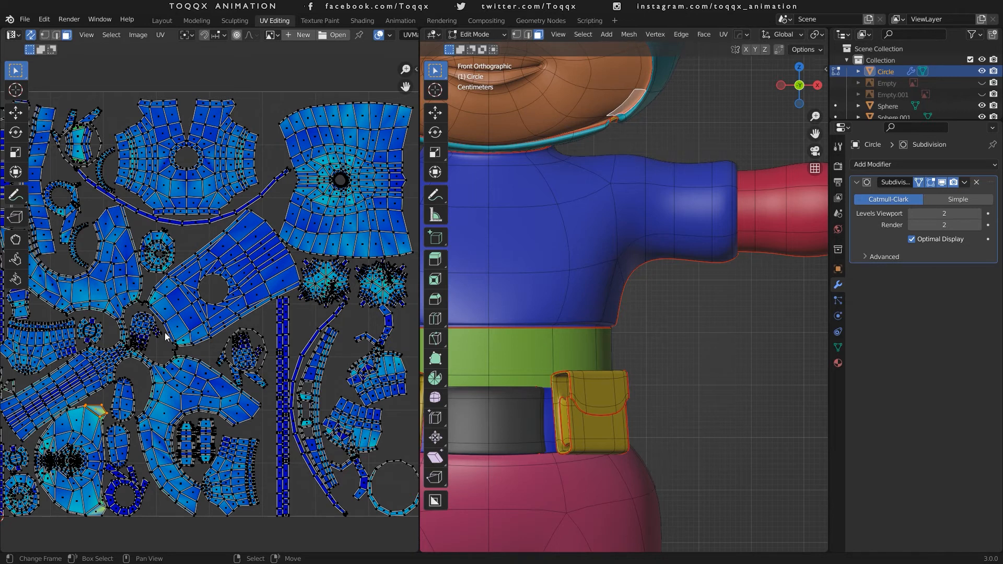
scroll(165, 335, "down", 3)
scroll(165, 334, "up", 3)
key("Home")
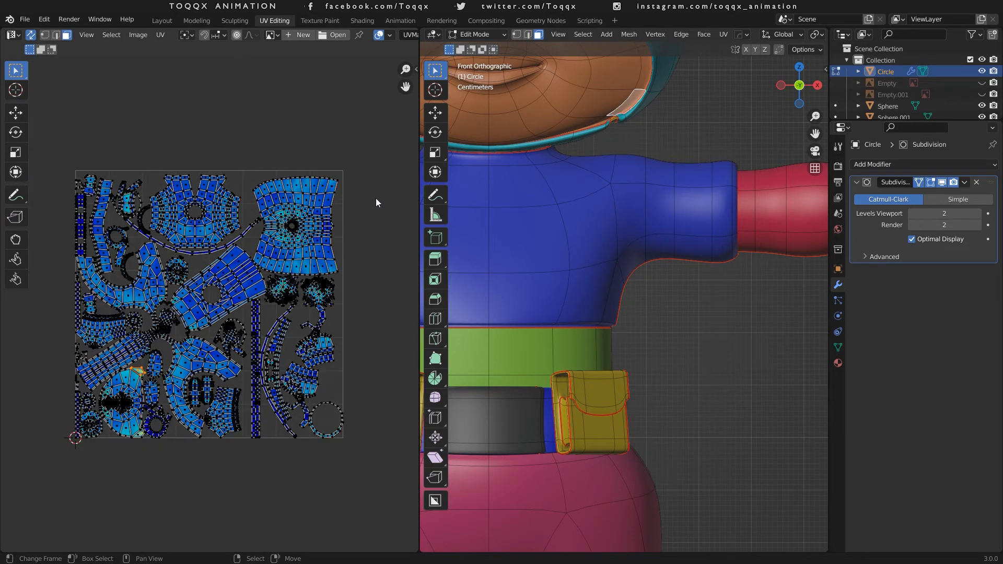
Frame the whole character, examine the packed UV islands, and clear the face selection.
key("Home")
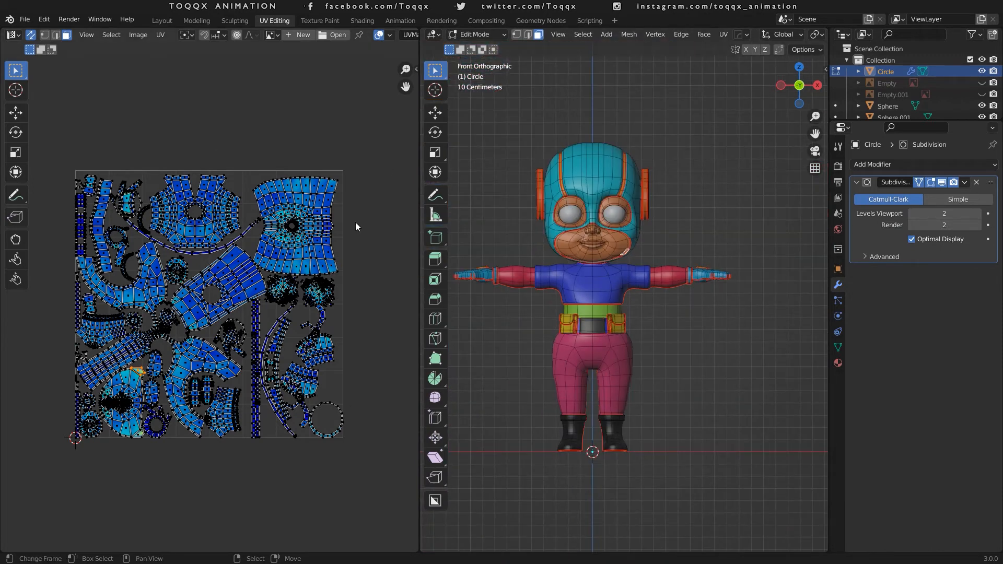
scroll(276, 286, "up", 8)
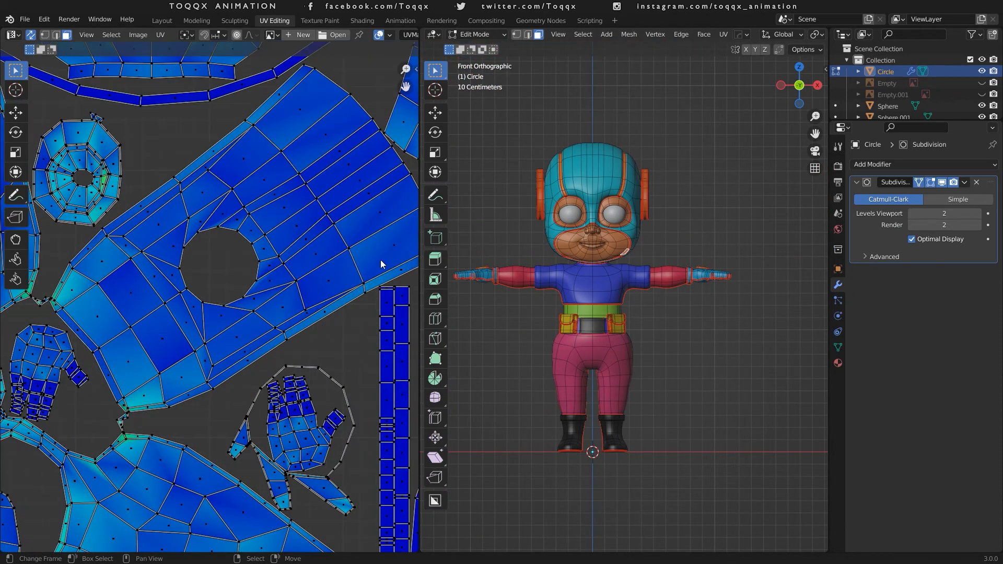
key("Home")
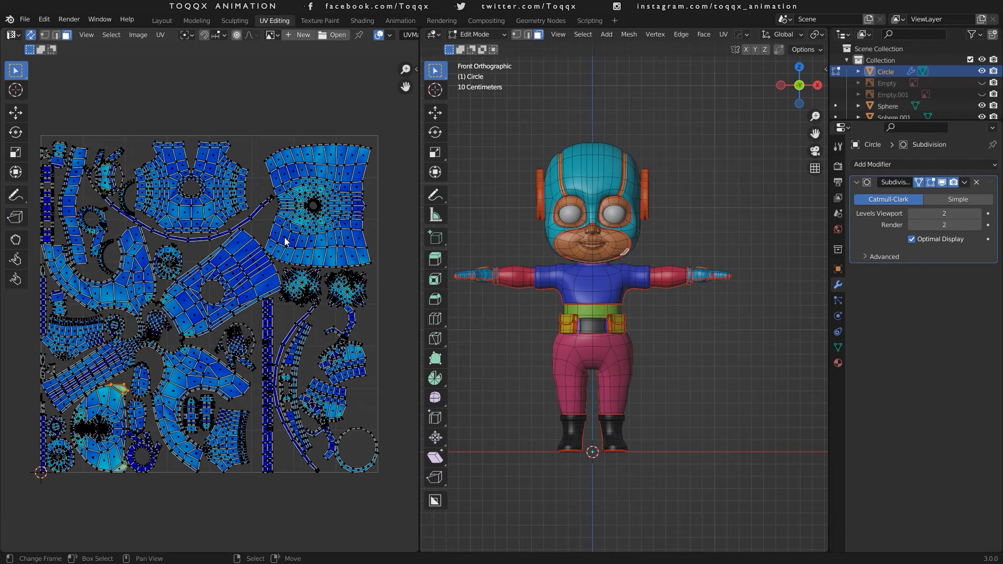
scroll(285, 241, "up", 3)
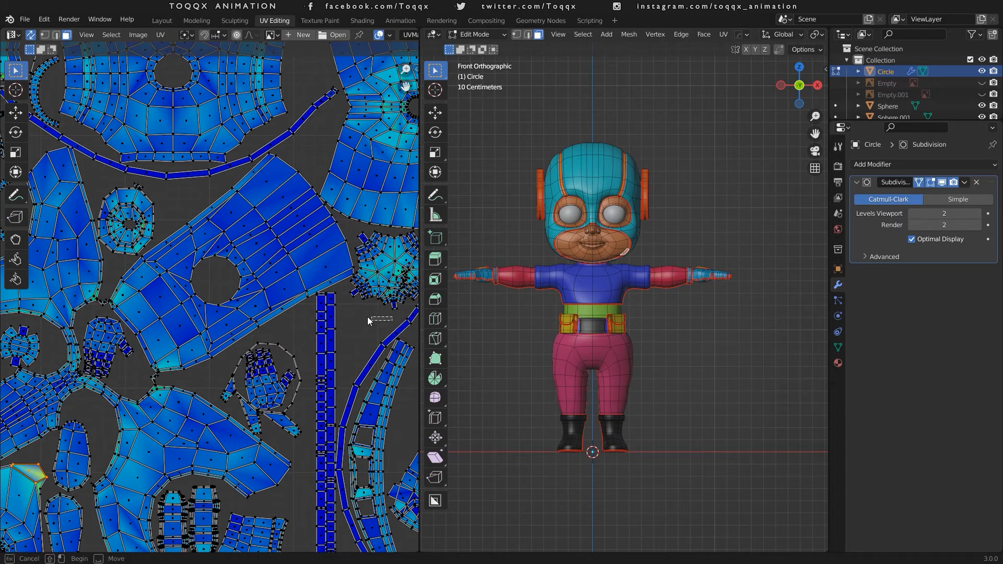
key("alt+a")
key("Home")
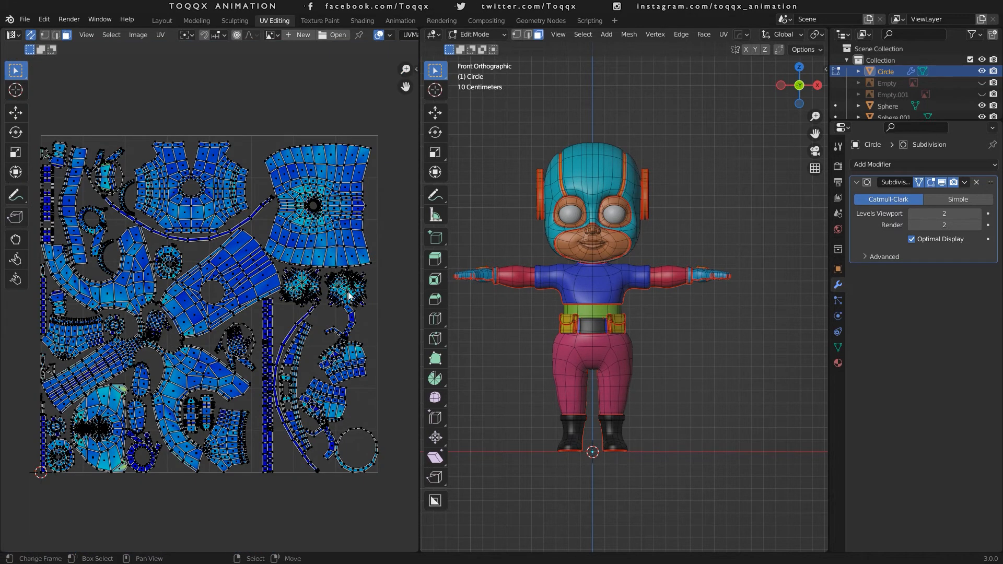
Select the overlapping faces on the first glove UV island and locate them between the yellow hand patch and the wrist cuff.
scroll(351, 306, "up", 3)
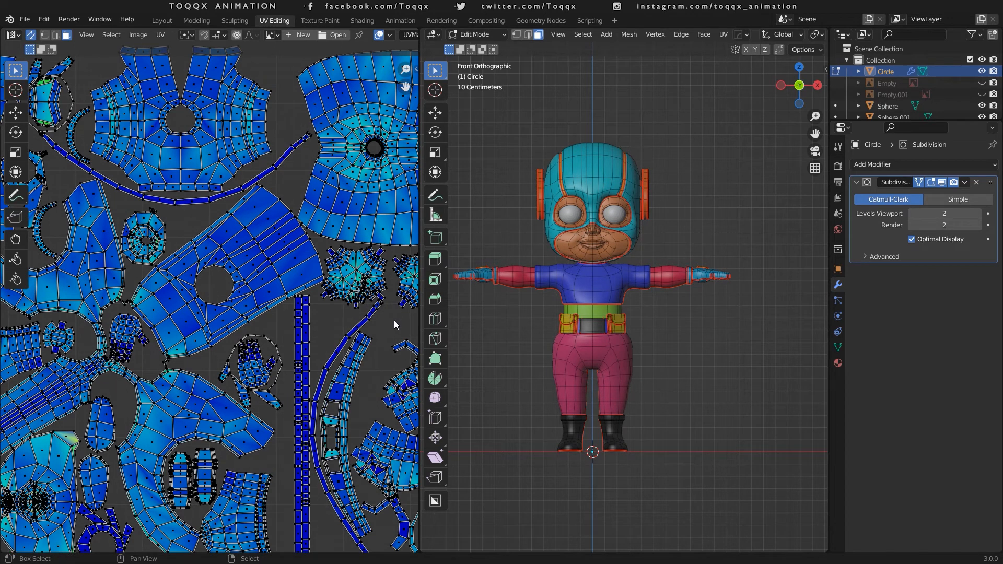
middle_click_drag(394, 323, 231, 310)
scroll(233, 313, "up", 5)
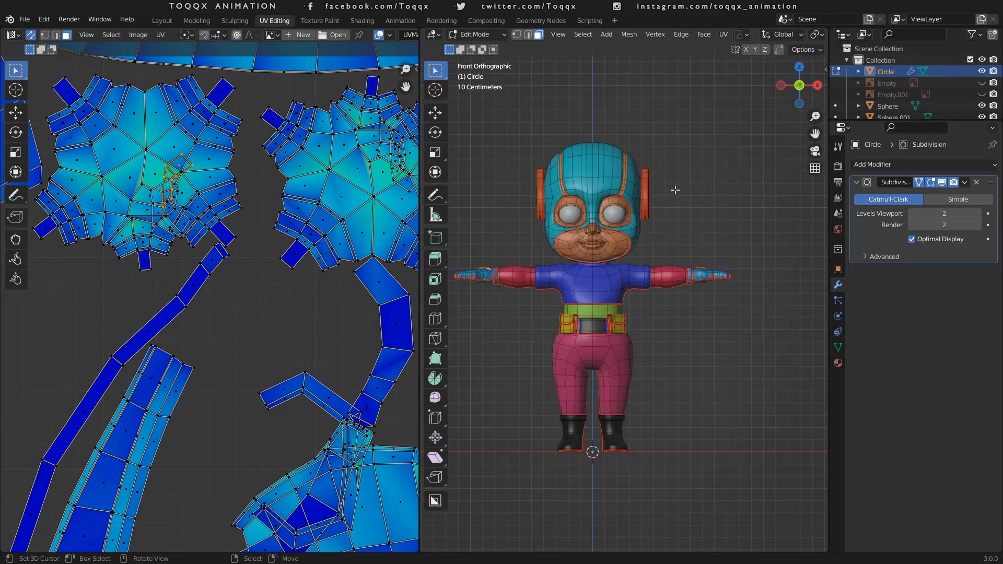
mouse_move(801, 86)
left_mouse_down()
mouse_move(768, 94)
mouse_move(728, 66)
mouse_move(724, 32)
mouse_move(723, 60)
mouse_move(777, 130)
mouse_move(798, 100)
mouse_move(804, 143)
mouse_move(815, 146)
mouse_move(800, 86)
left_mouse_up()
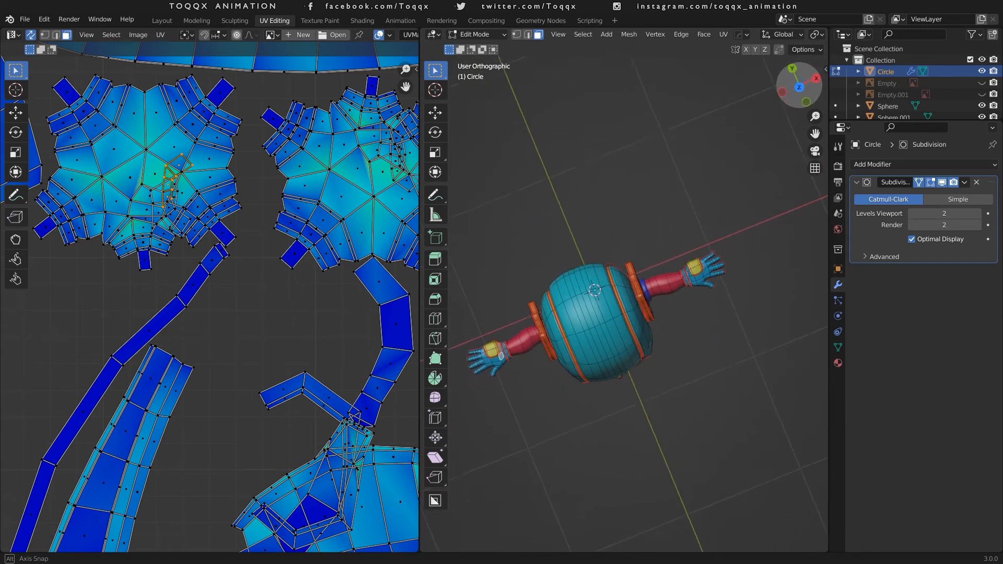
scroll(487, 376, "up", 5)
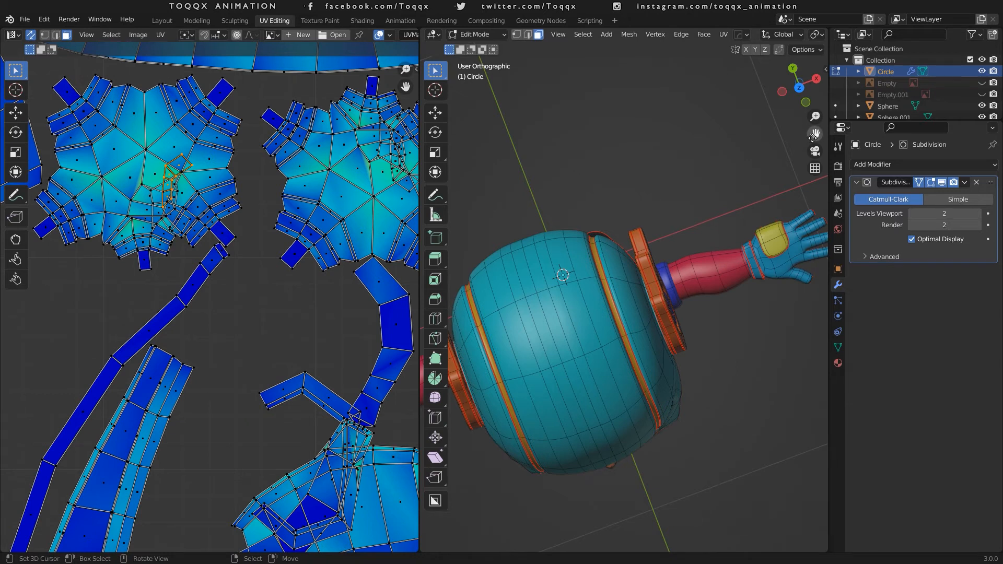
left_click_drag(813, 138, 986, 54)
scroll(515, 351, "up", 5)
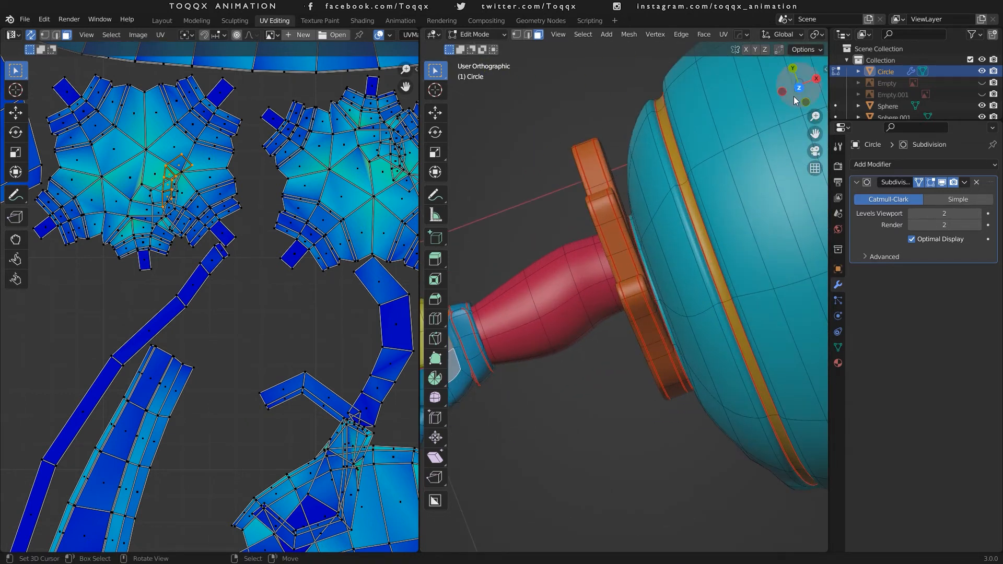
left_click_drag(815, 134, 788, 145)
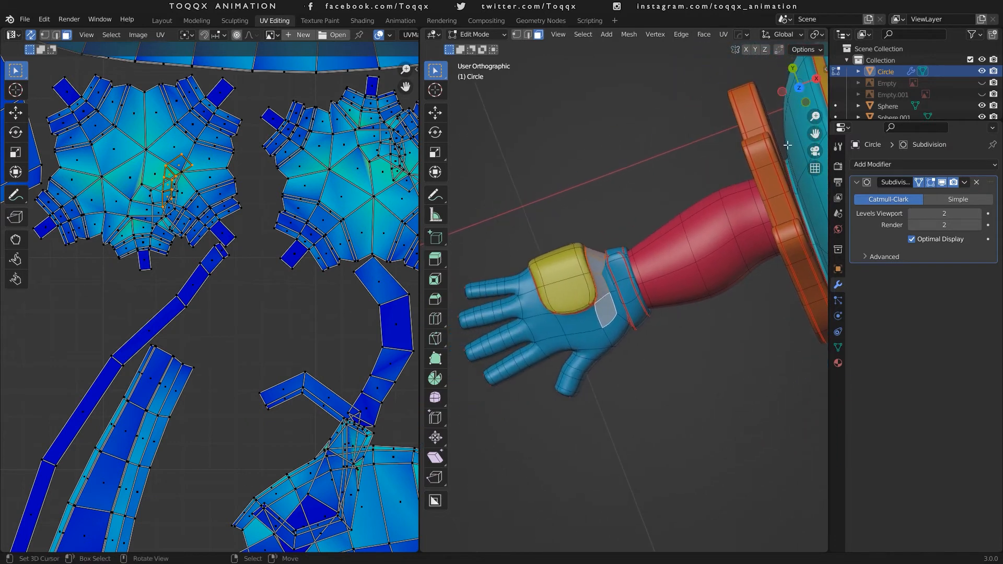
scroll(633, 352, "up", 6)
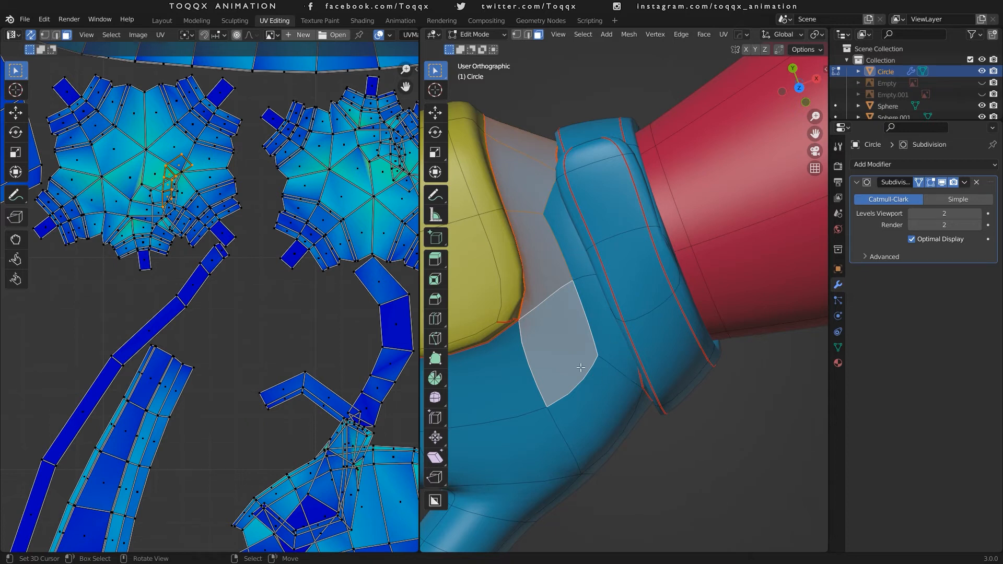
scroll(580, 368, "down", 2)
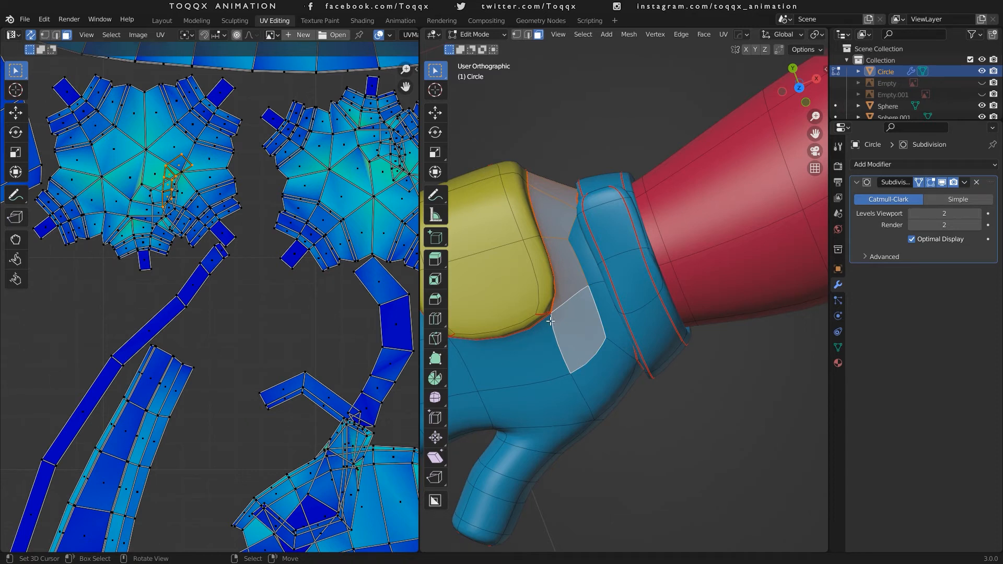
Mark seams on the character's right glove from the yellow patch's corner along the wrist side and around the thumb base.
key("2")
left_click(557, 340)
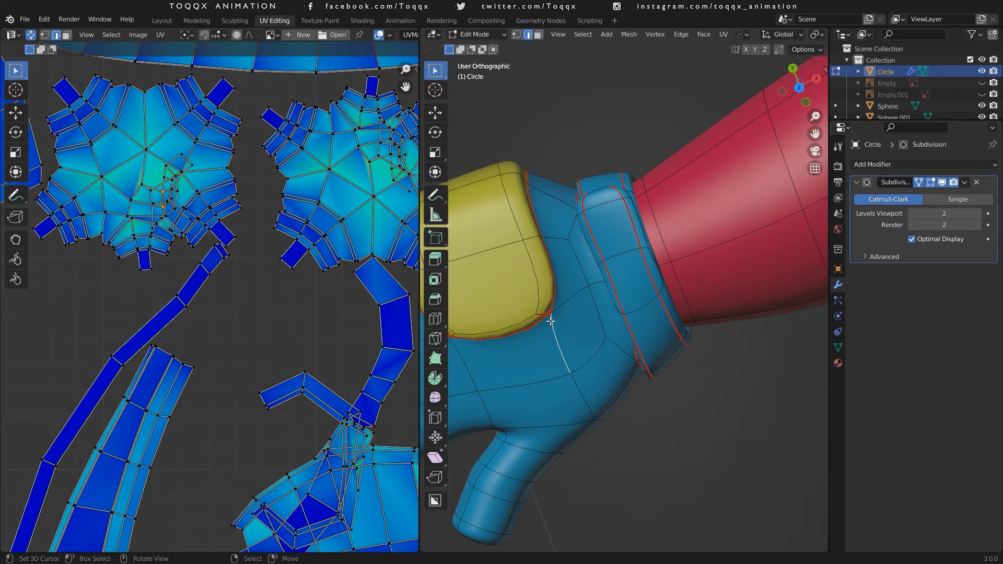
left_click(576, 399, "shift")
left_click_drag(804, 108, 611, 206)
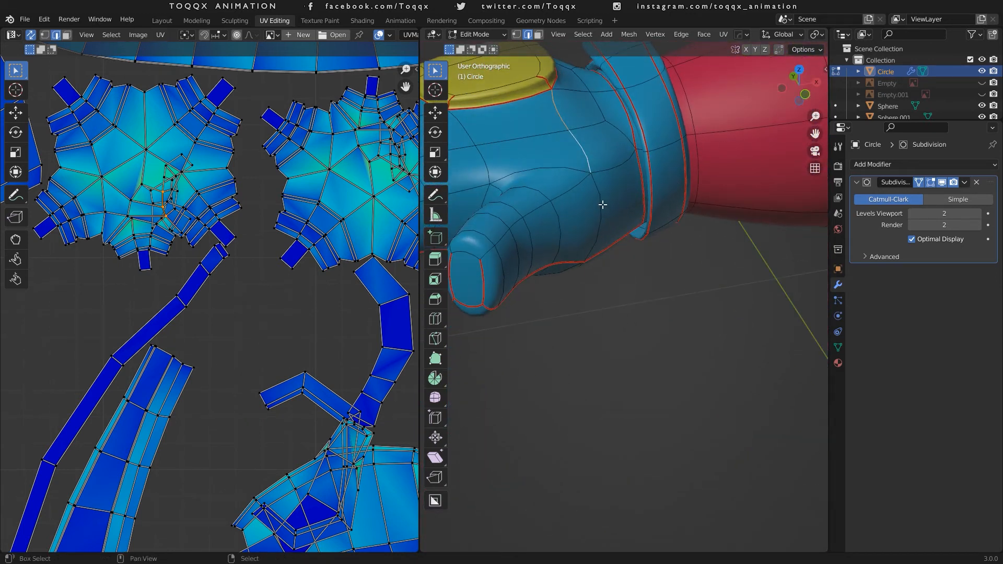
left_click(603, 205, "alt")
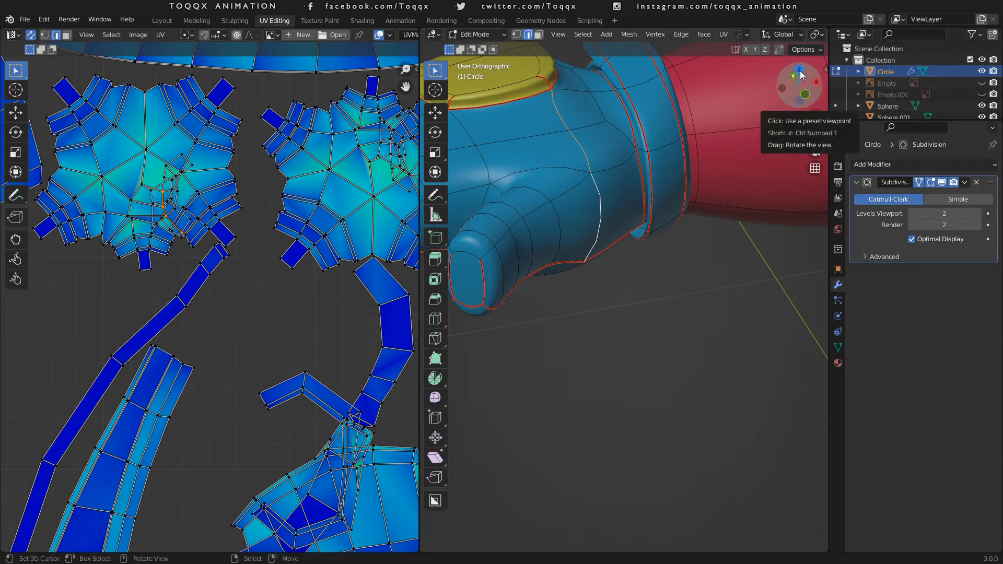
mouse_move(801, 75)
left_mouse_down()
mouse_move(776, 139)
mouse_move(784, 47)
mouse_move(783, 204)
mouse_move(749, 157)
mouse_move(734, 147)
mouse_move(719, 153)
mouse_move(797, 86)
left_mouse_up()
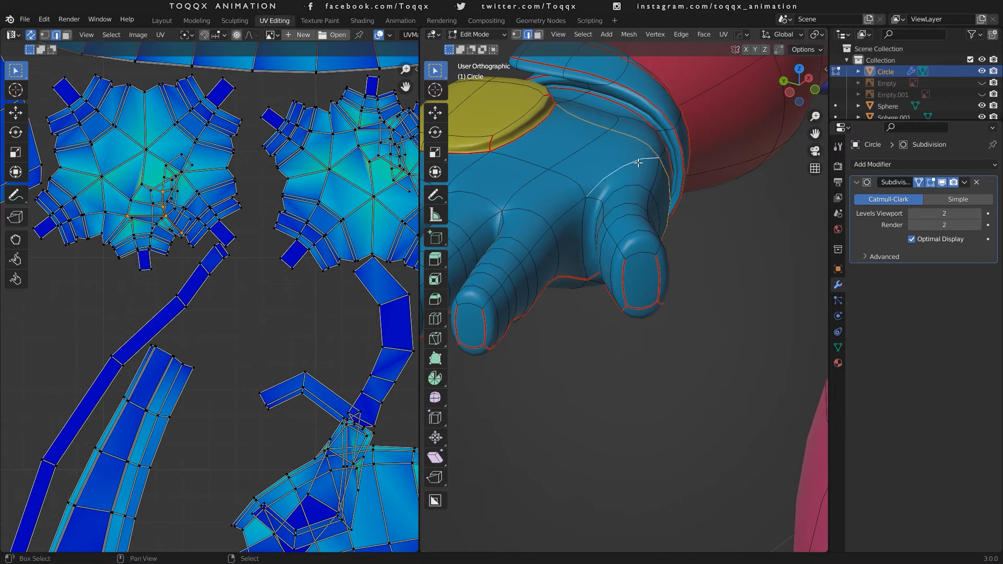
left_click(585, 216, "alt+shift")
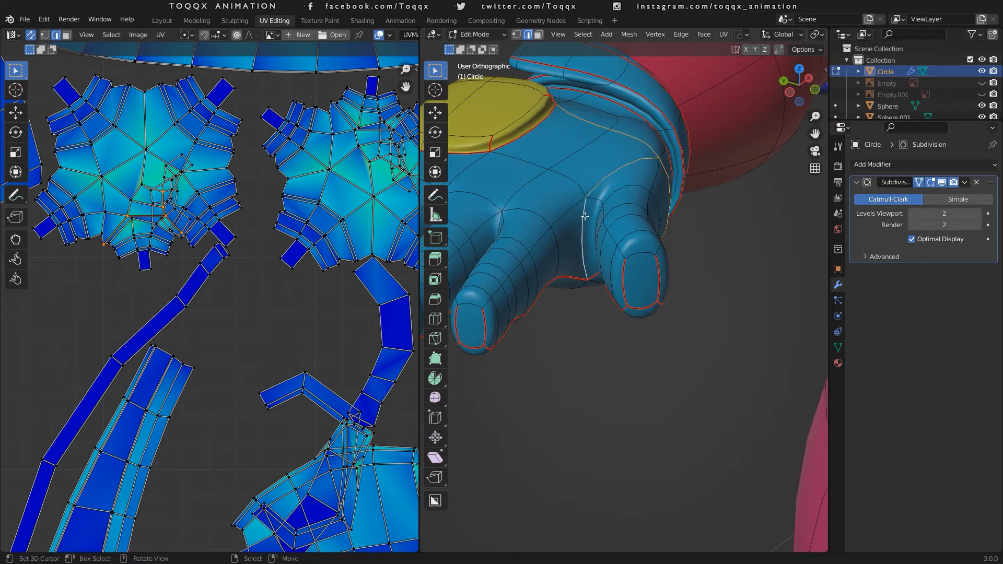
key("ctrl+e")
left_click(585, 221)
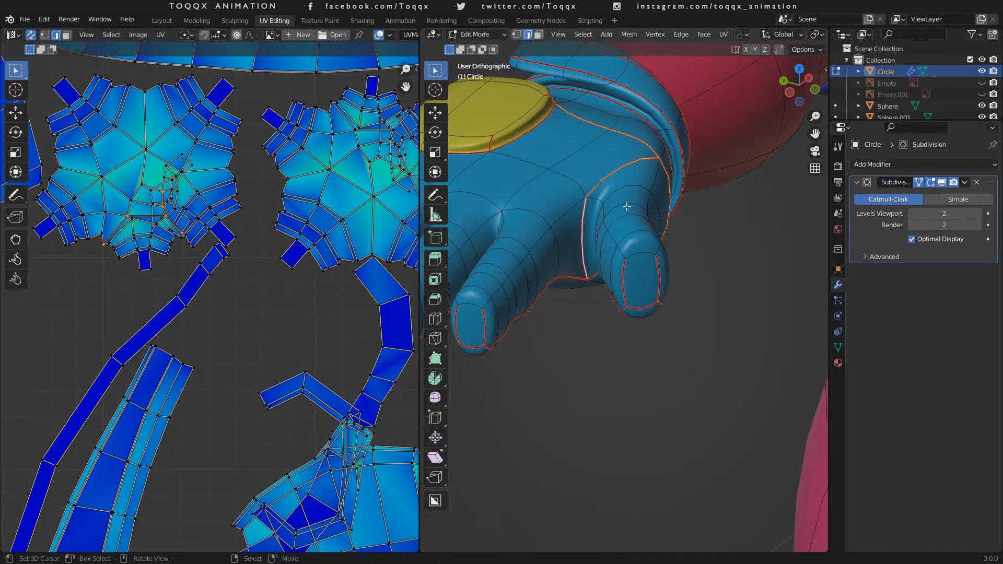
Mark matching seams on the character's left glove from the yellow patch's corner to the underside seam and around the thumb base.
scroll(626, 206, "down", 6)
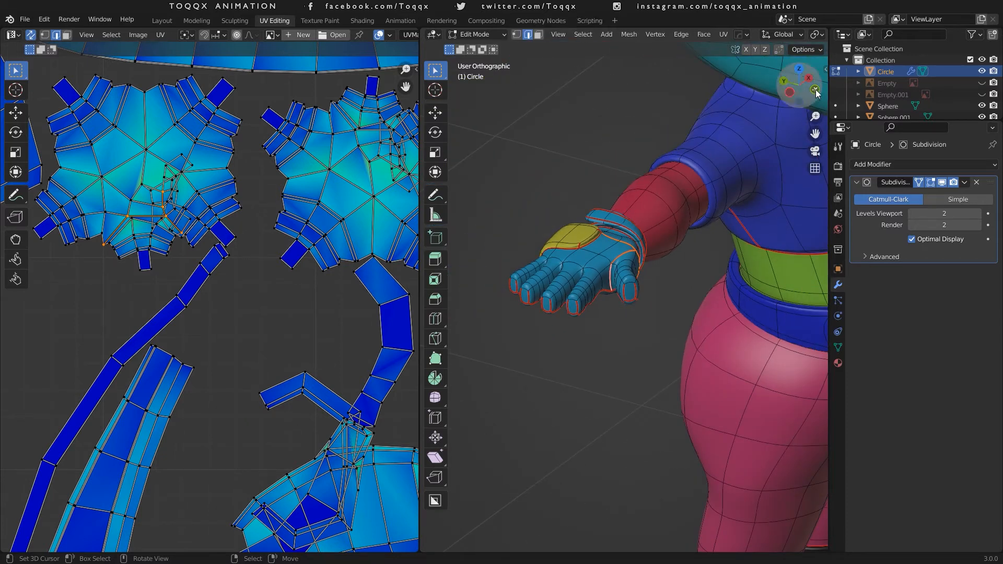
left_click_drag(817, 93, 767, 97)
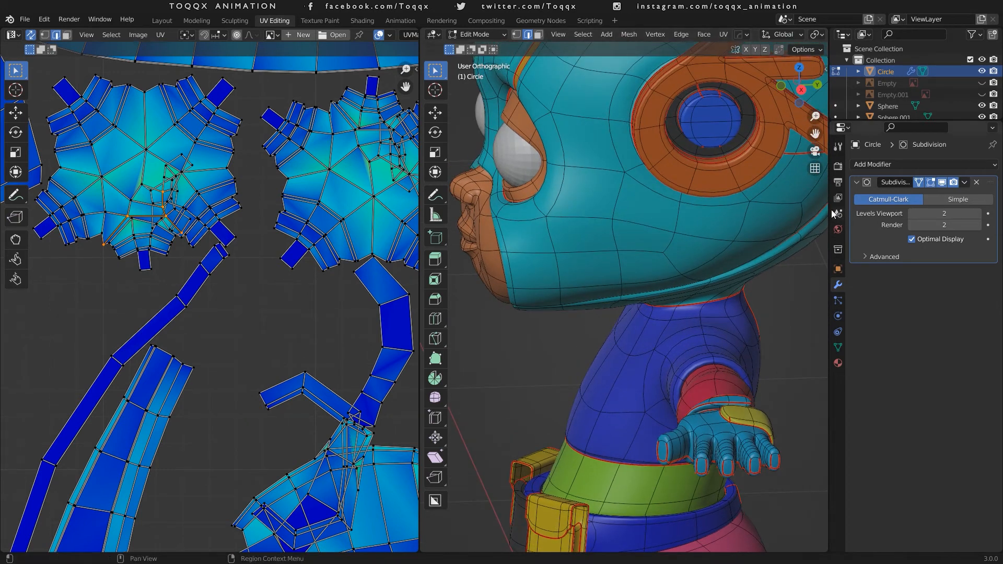
left_click_drag(815, 134, 724, 105)
left_click_drag(785, 87, 819, 95)
left_click_drag(819, 129, 363, 48)
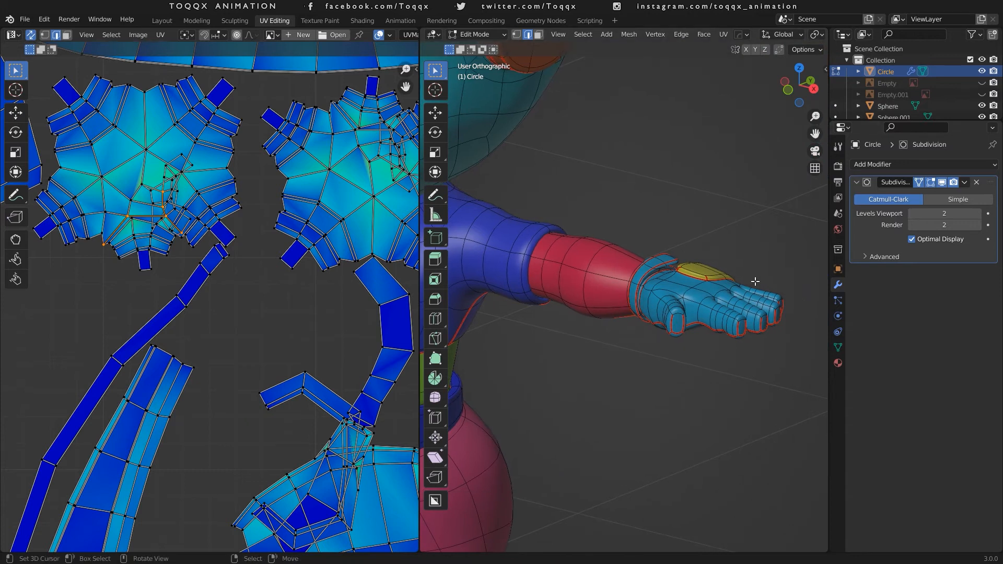
scroll(756, 282, "up", 5)
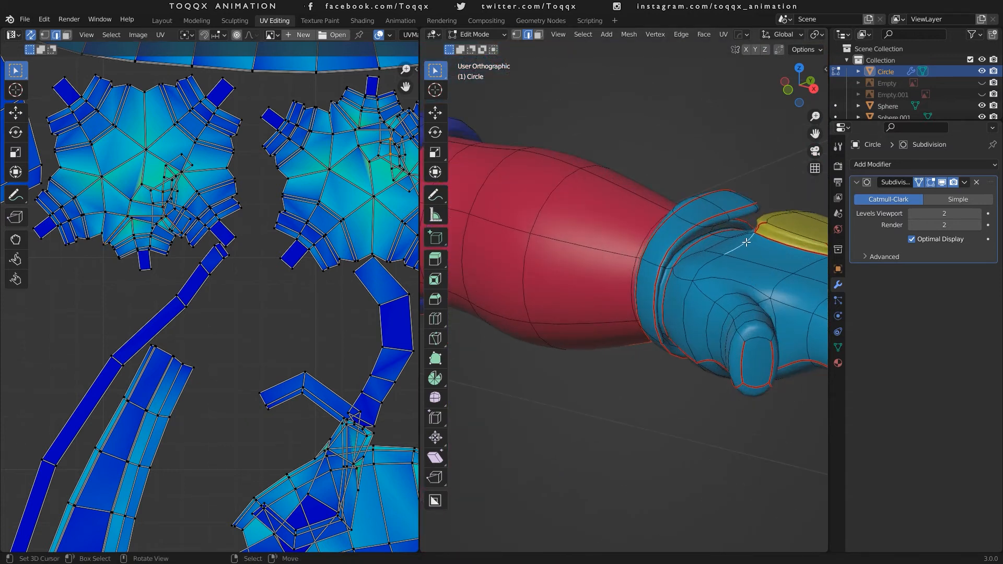
left_click(691, 301, "alt")
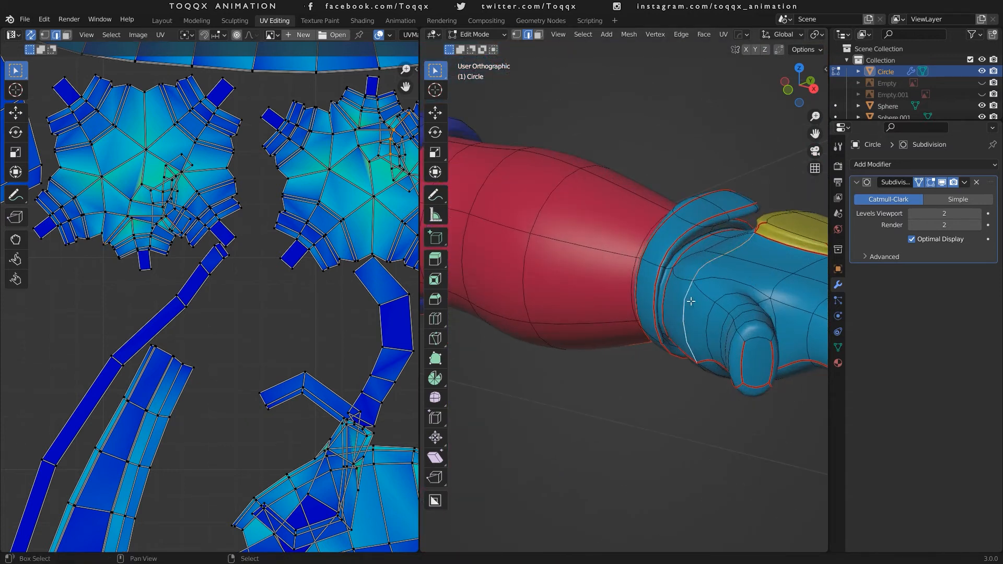
left_click(741, 281, "alt+shift")
left_click(777, 318, "shift")
key("ctrl+e")
left_click(779, 317)
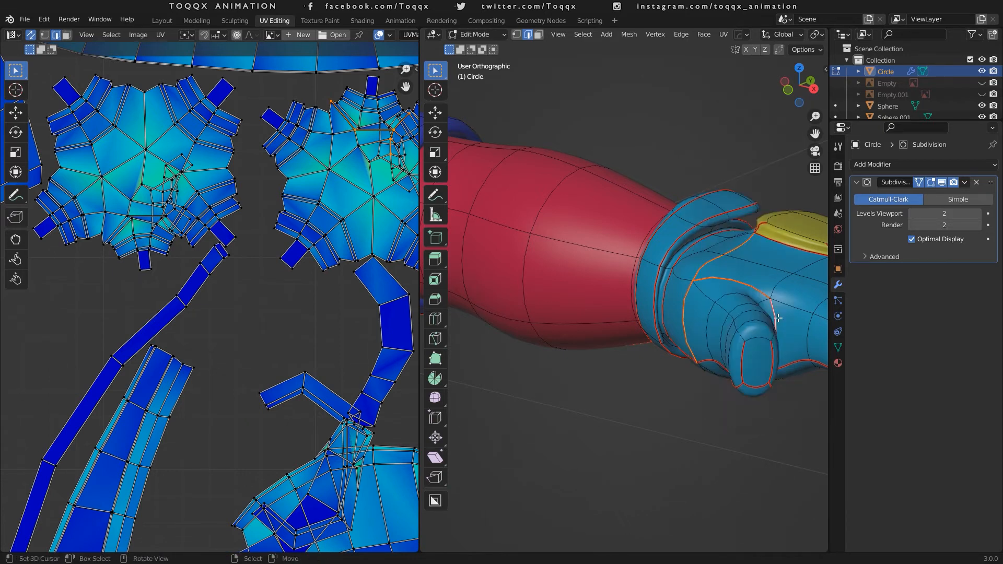
Return to the front view, select the entire character mesh in vertex mode and unwrap it again.
scroll(778, 318, "down", 5)
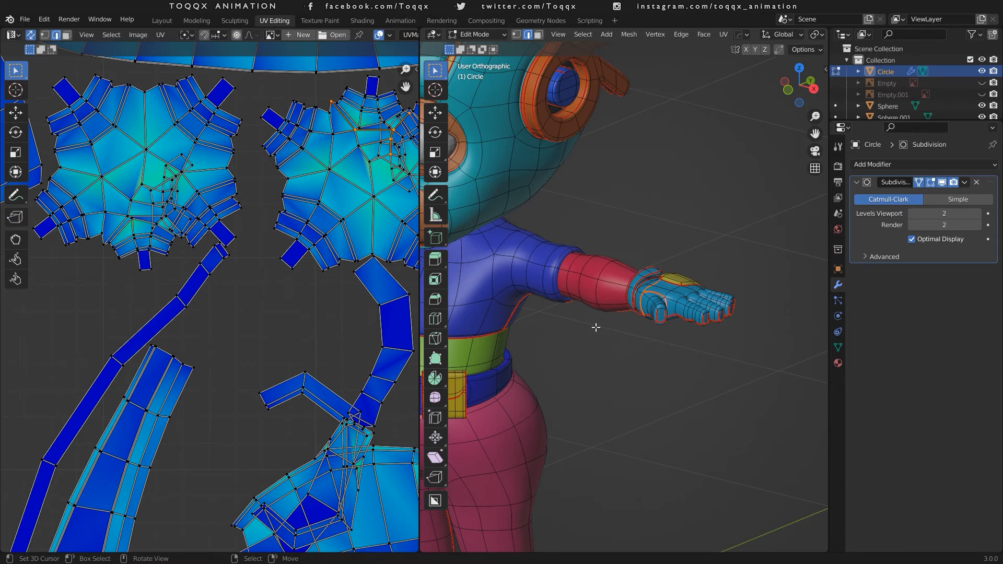
key("KP_1")
scroll(596, 327, "down", 4)
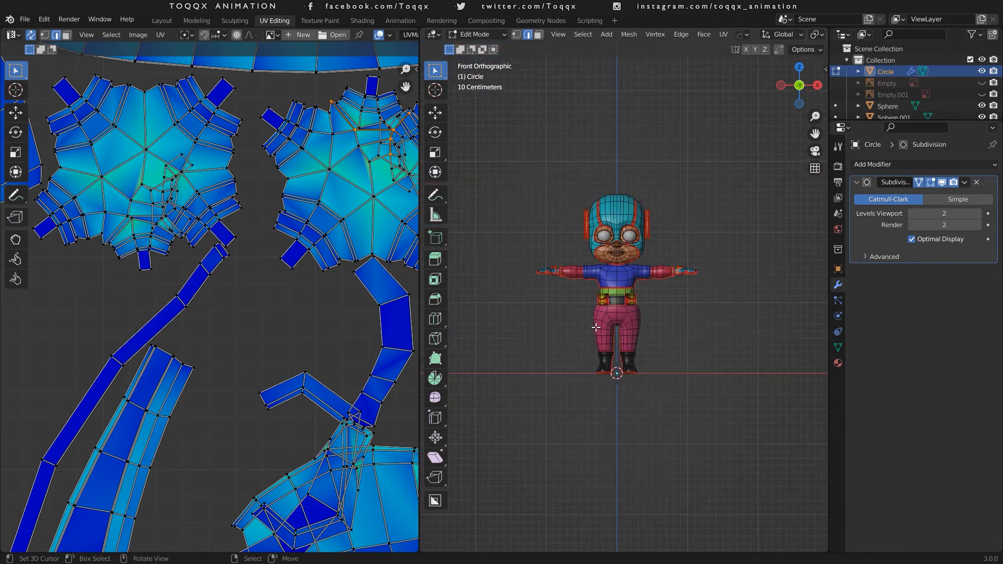
key("1")
key("a")
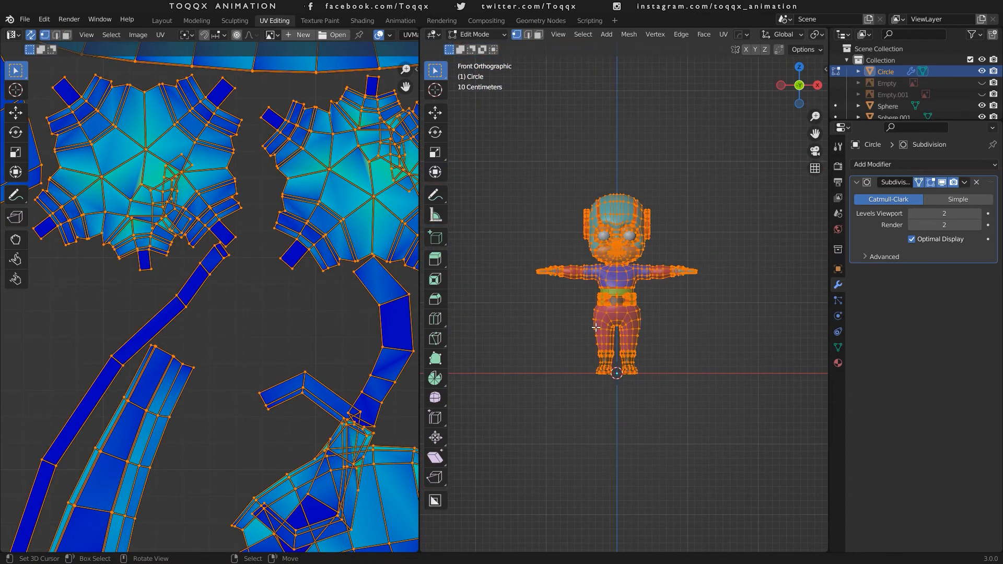
key("u")
left_click(596, 327)
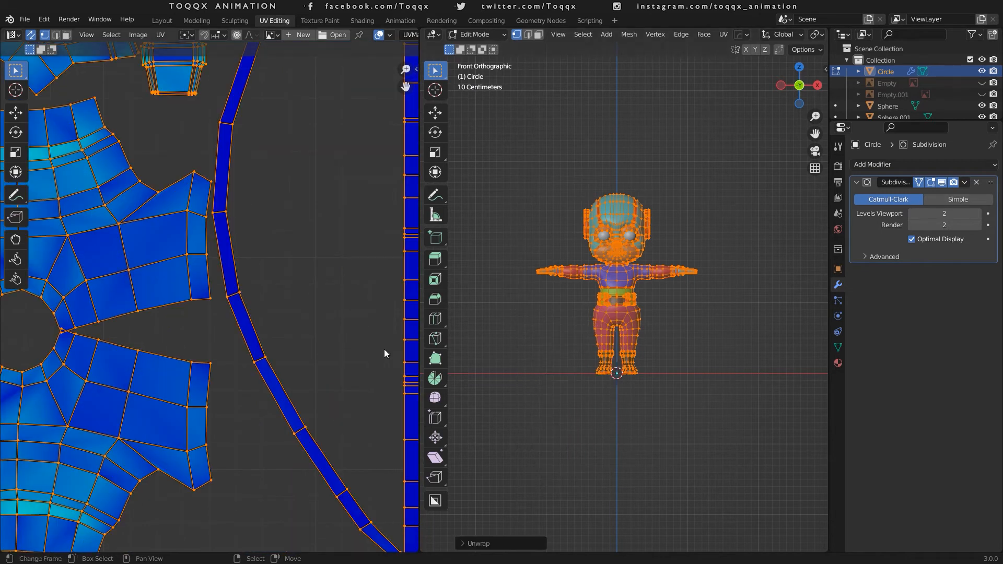
Show the UV editor's sidebar and pack the new islands with UV-Packer at 4096 by 4096 and 90-degree pre-rotation.
scroll(296, 277, "down", 4)
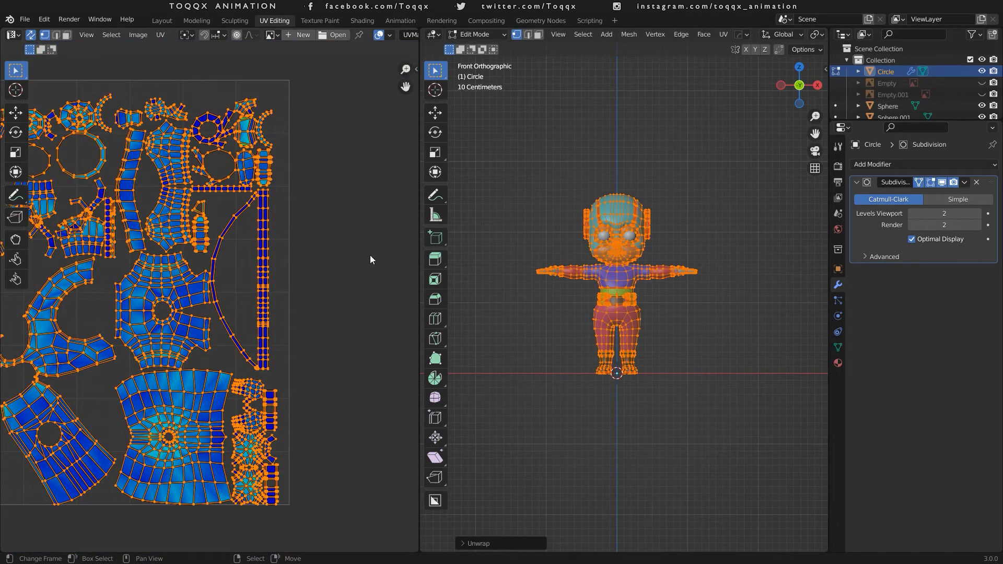
key("n")
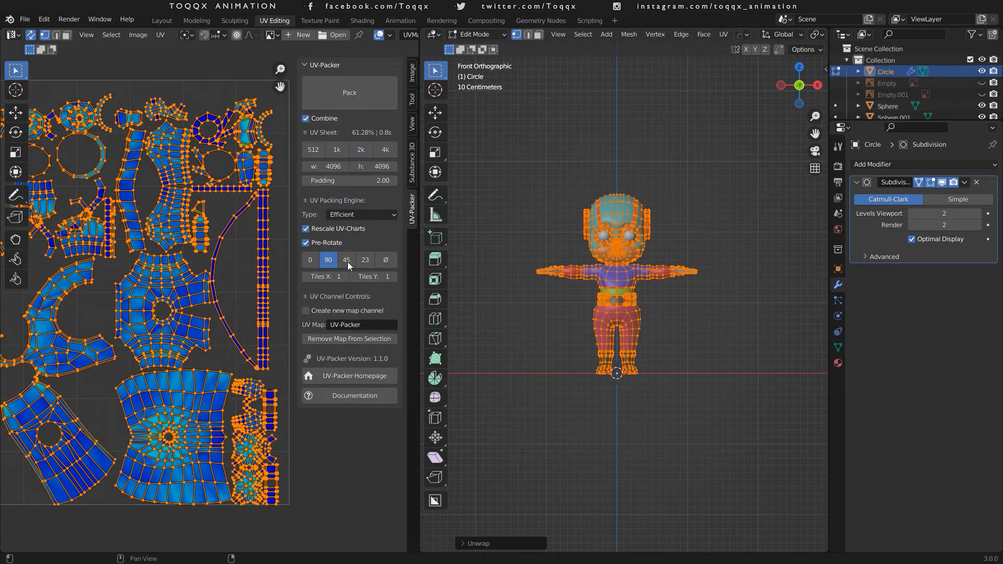
left_click(356, 96)
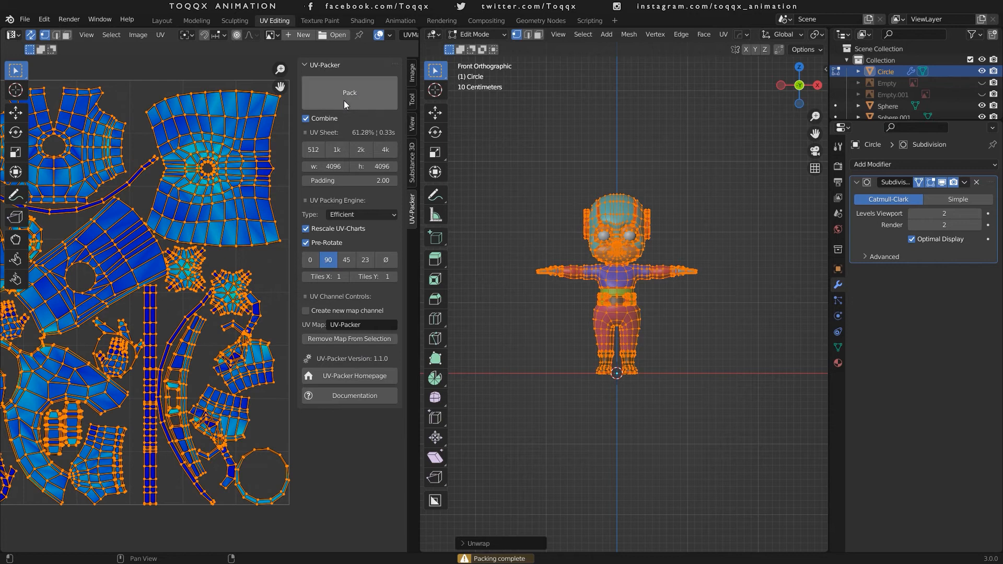
Check the glove islands for remaining overlaps, set UV-Packer's pre-rotation to 23 and repack the UV islands.
scroll(200, 266, "up", 6)
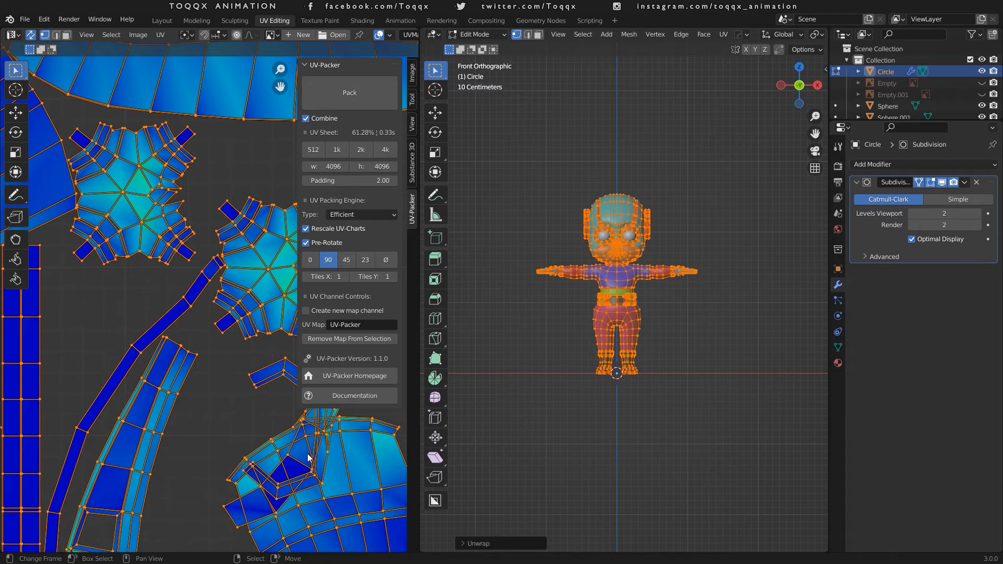
scroll(308, 457, "down", 4)
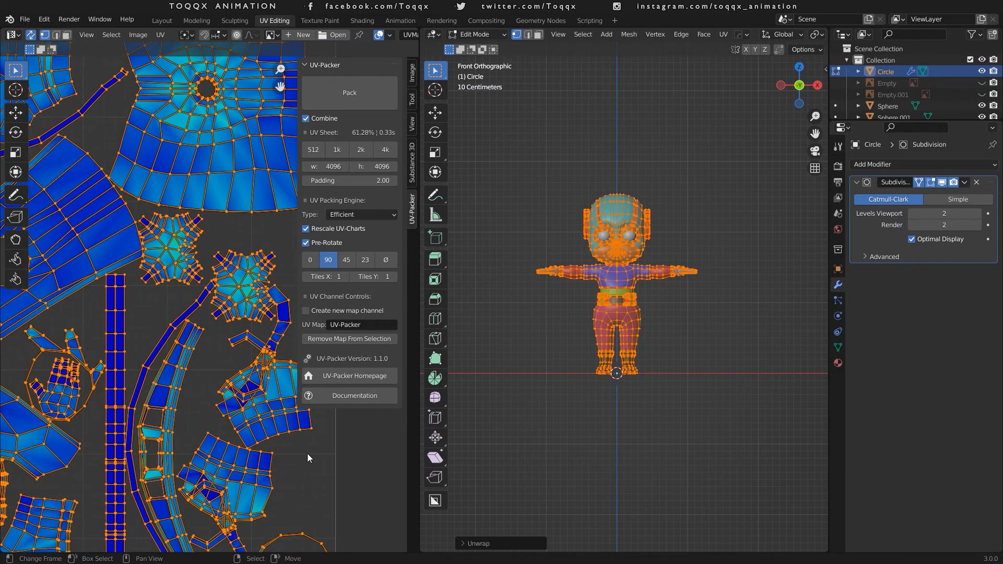
left_click(368, 264)
left_click(365, 92)
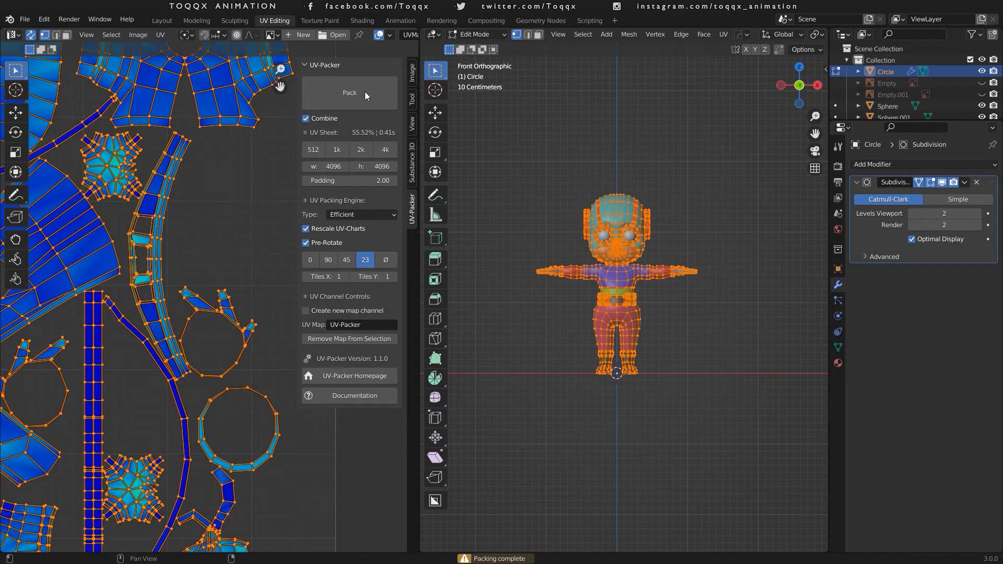
Hide the UV editor's sidebar and widen the editor to examine the whole packed UV layout for overlapping islands.
scroll(216, 271, "down", 2)
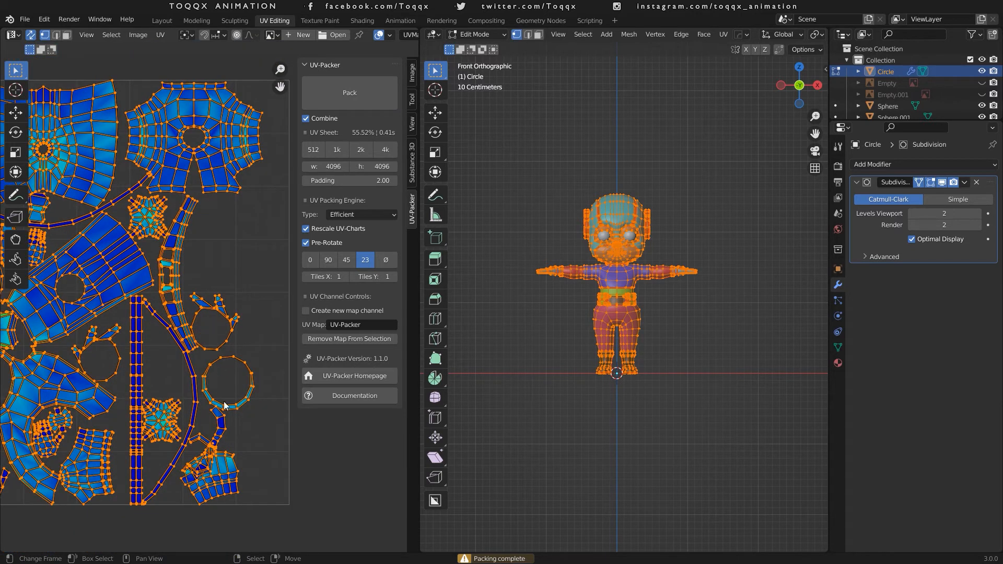
scroll(233, 226, "down", 3)
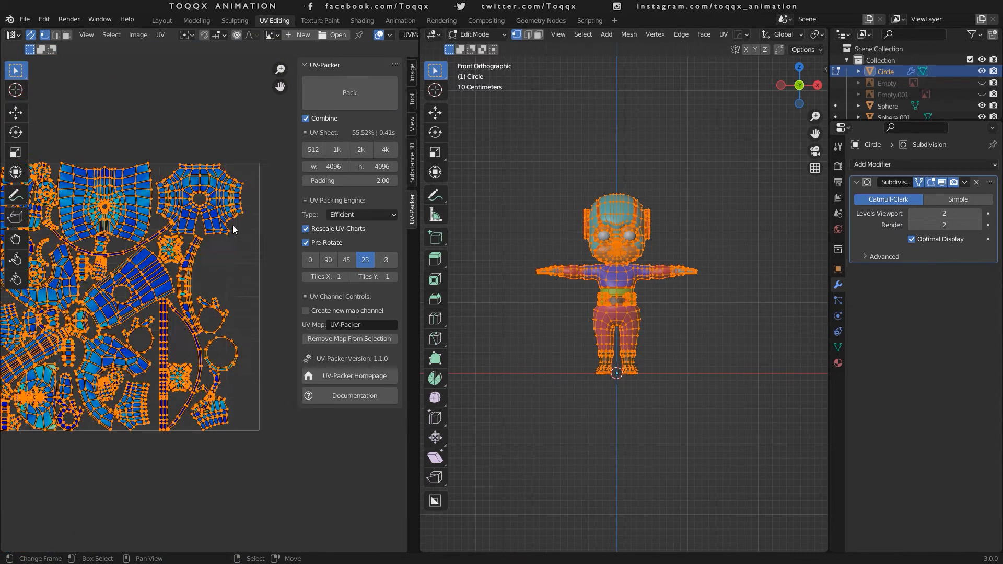
scroll(233, 226, "up", 2)
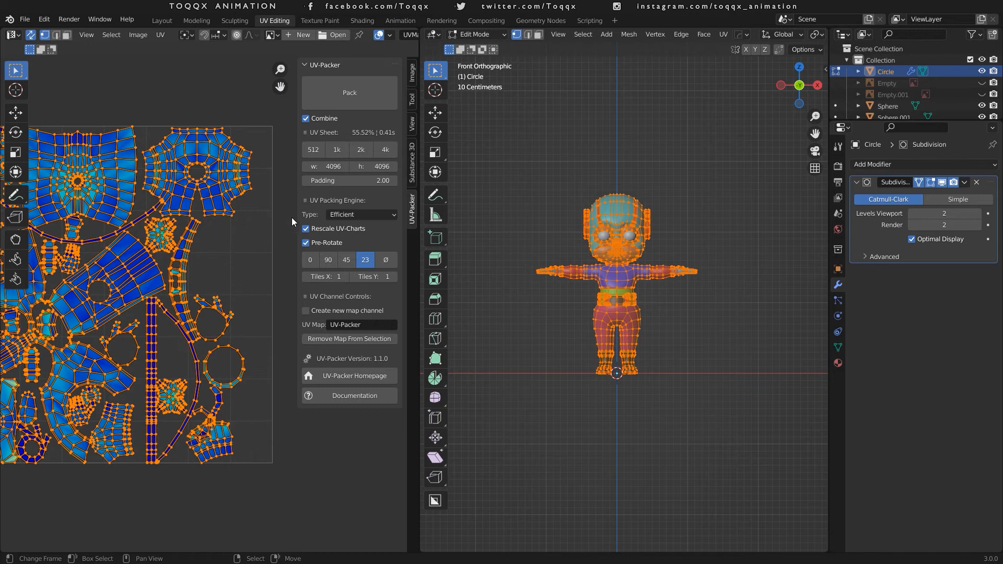
key("n")
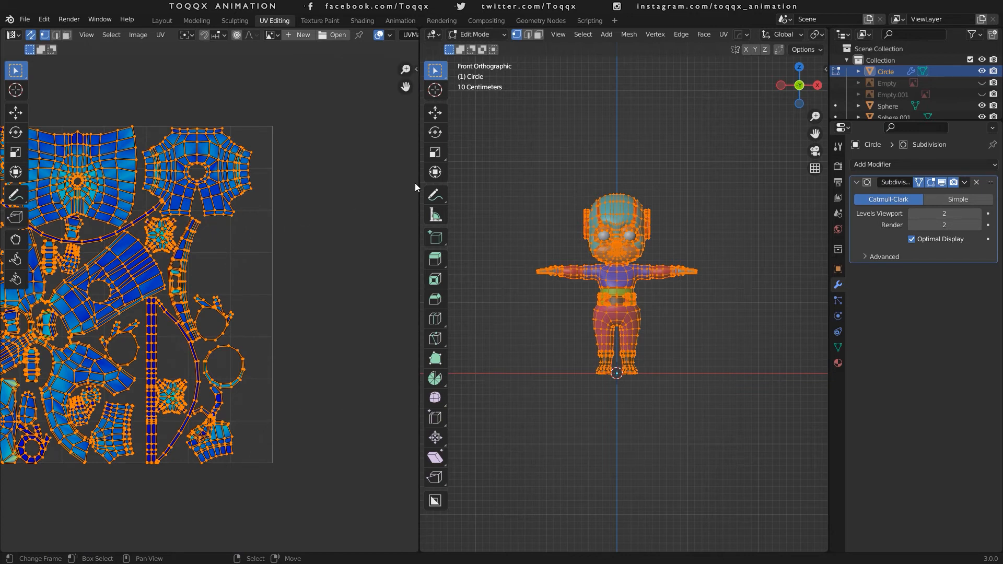
left_click_drag(417, 185, 638, 185)
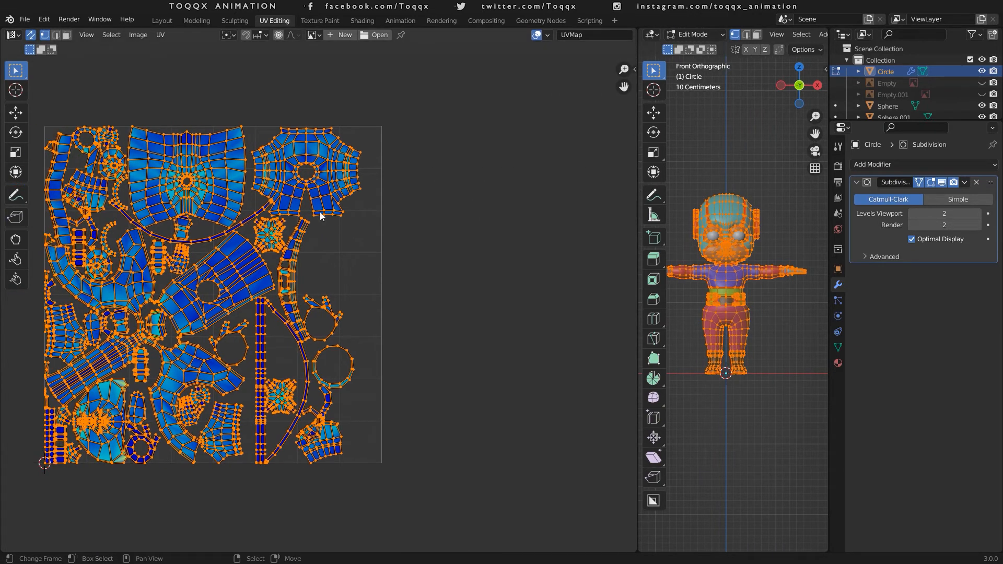
middle_click_drag(309, 256, 439, 243)
scroll(439, 243, "up", 1)
scroll(441, 246, "up", 1)
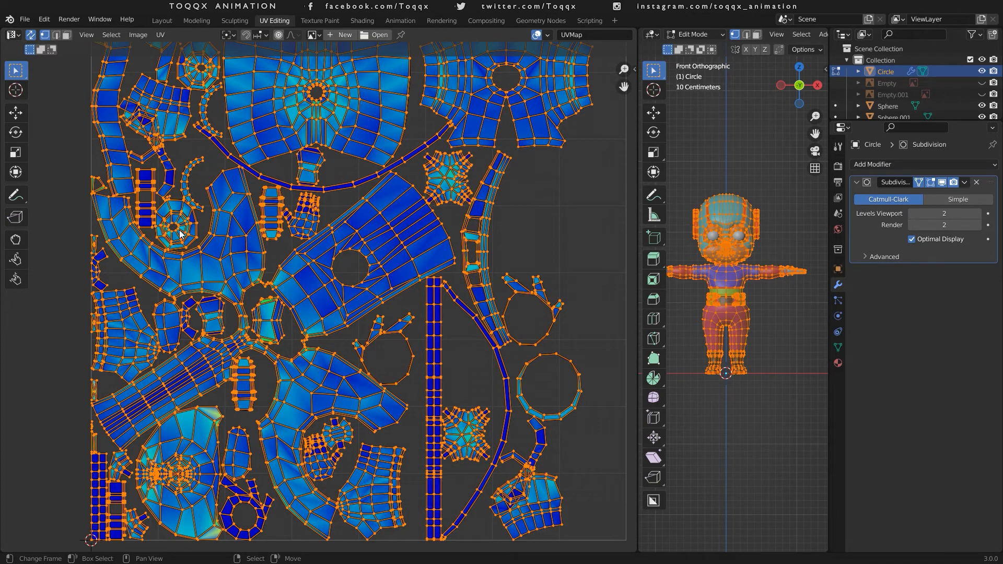
scroll(575, 195, "down", 2)
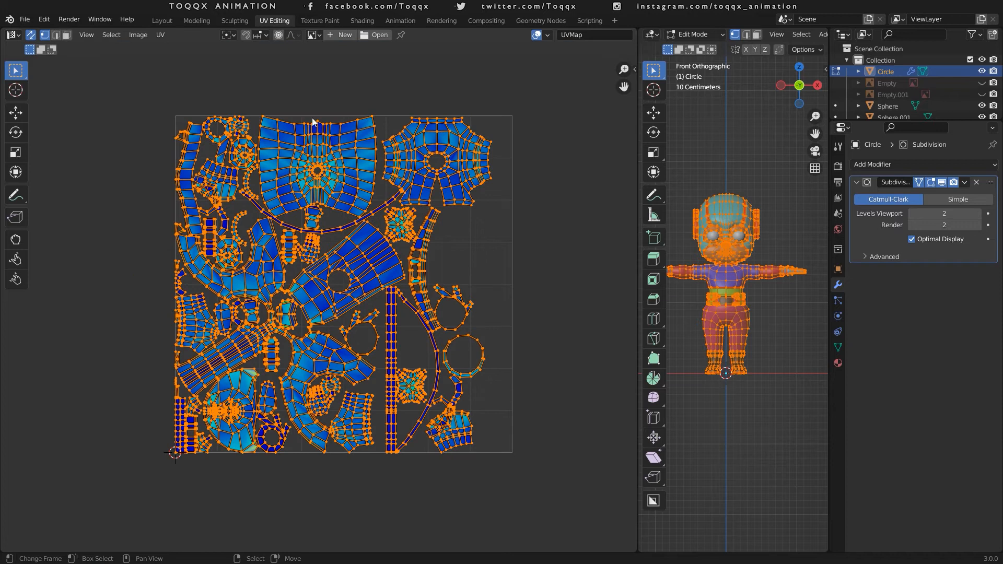
scroll(230, 140, "up", 2)
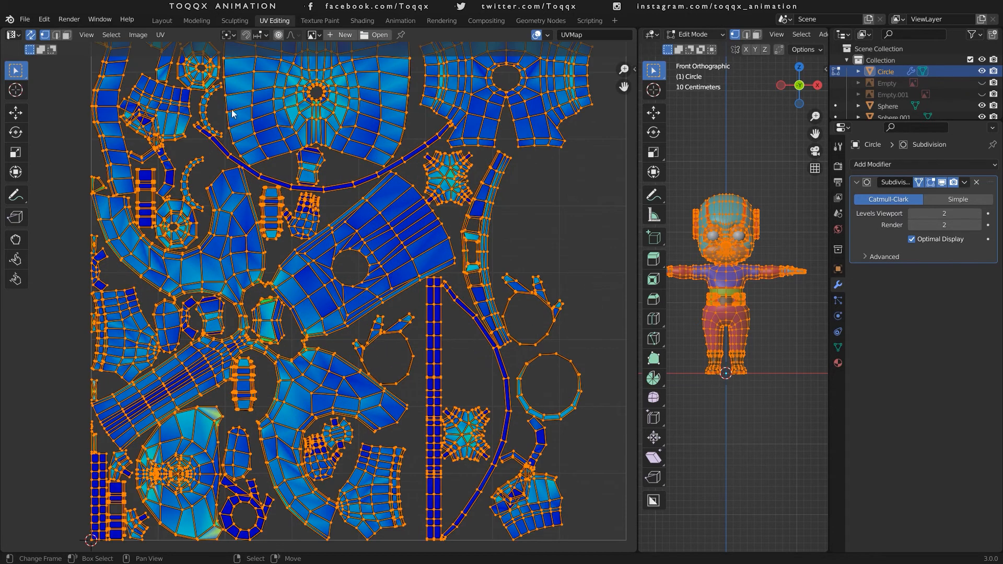
Select overlapping UV faces in face mode and enlarge the 3D viewport to locate them around the character's left wrist.
key("3")
left_click(160, 125)
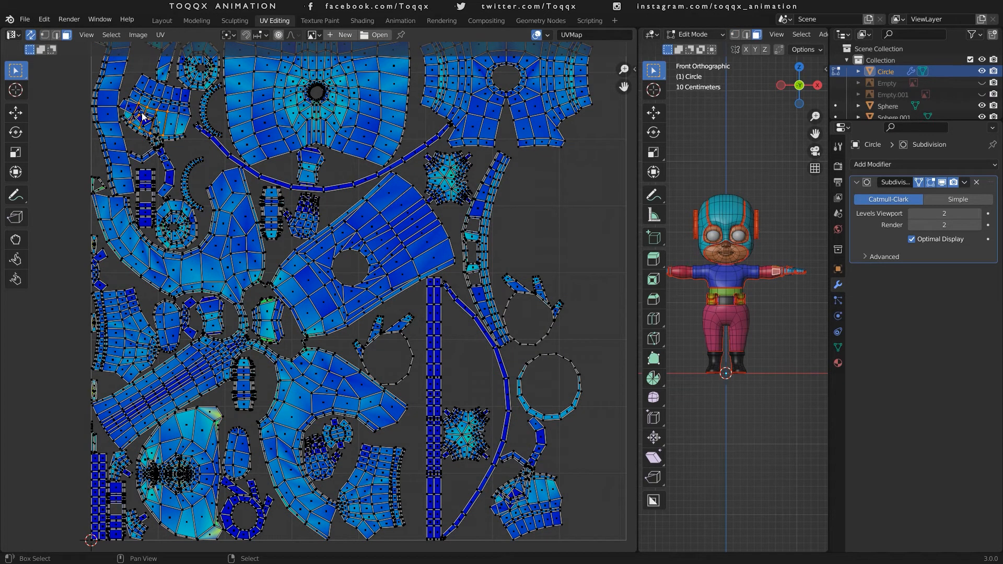
left_click(164, 162, "ctrl")
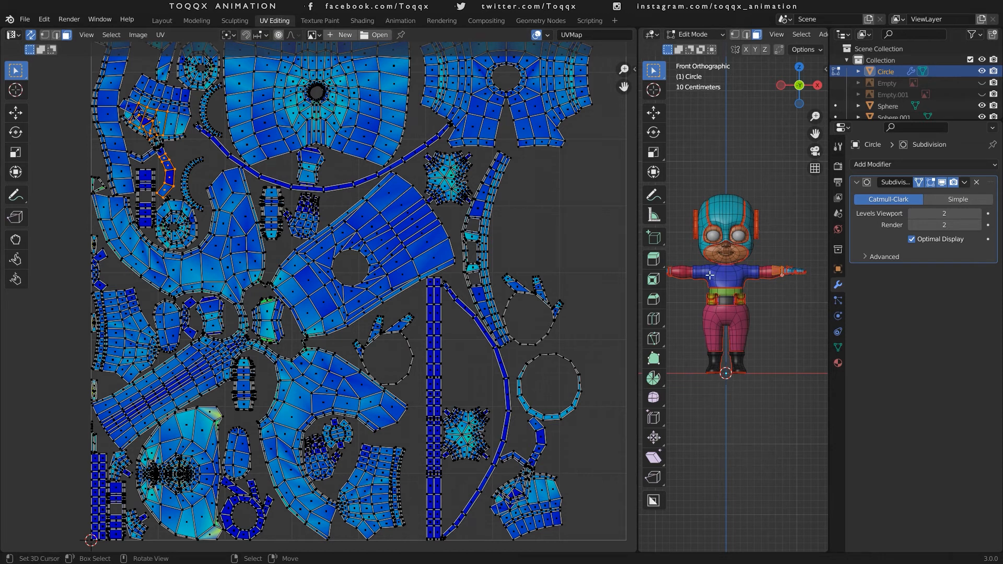
scroll(776, 277, "up", 1)
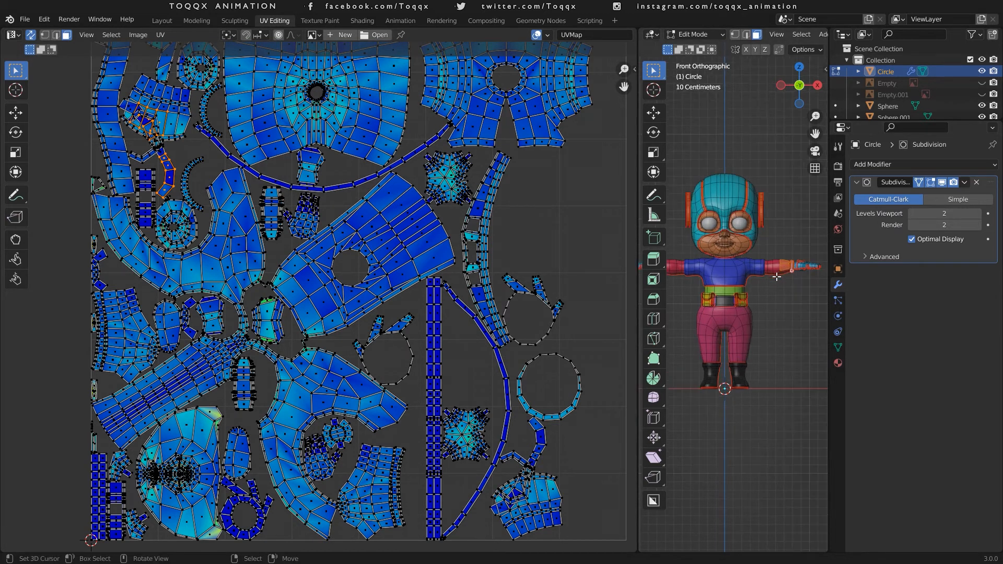
scroll(776, 277, "up", 4)
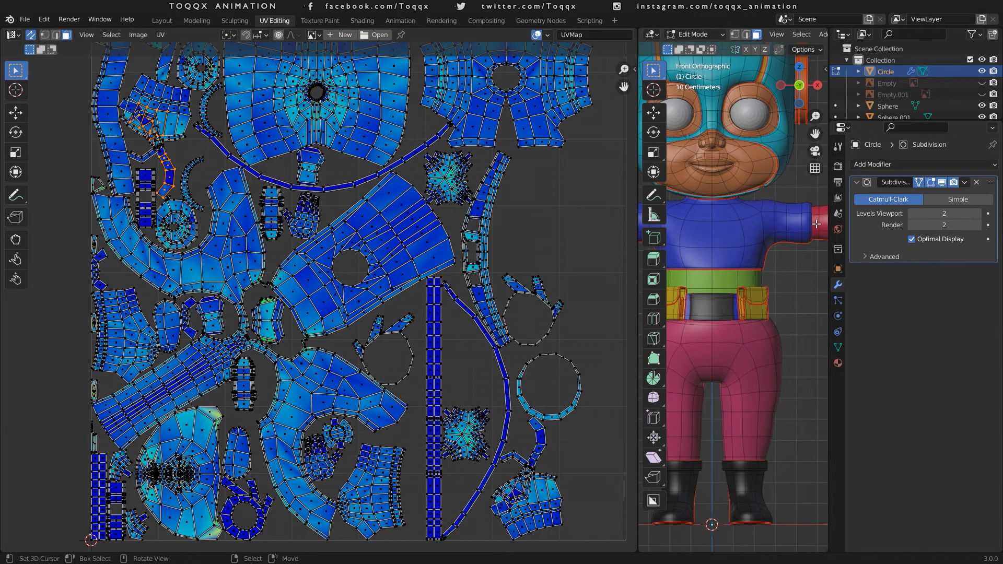
left_click_drag(637, 215, 157, 240)
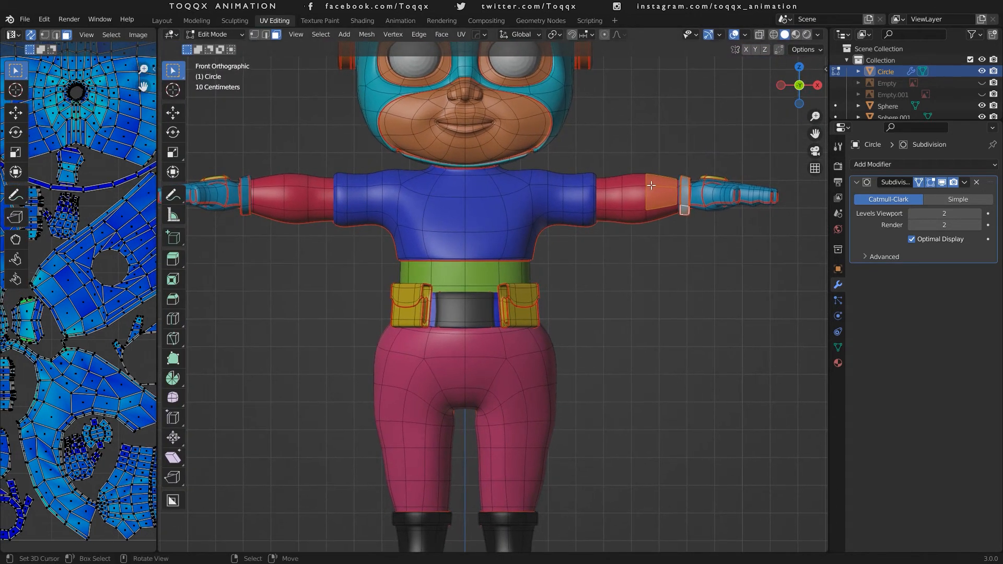
scroll(657, 183, "up", 1)
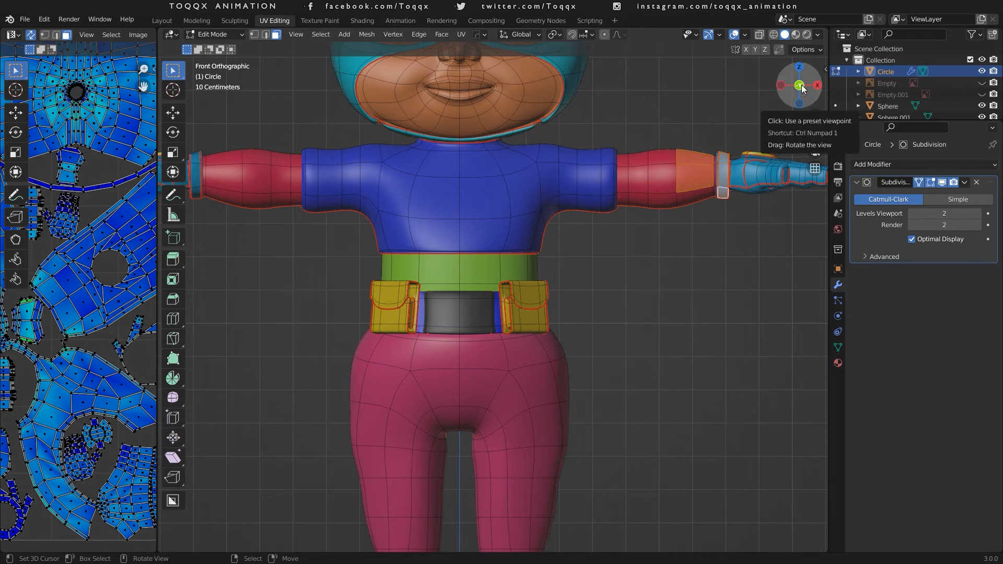
left_click_drag(805, 92, 800, 84)
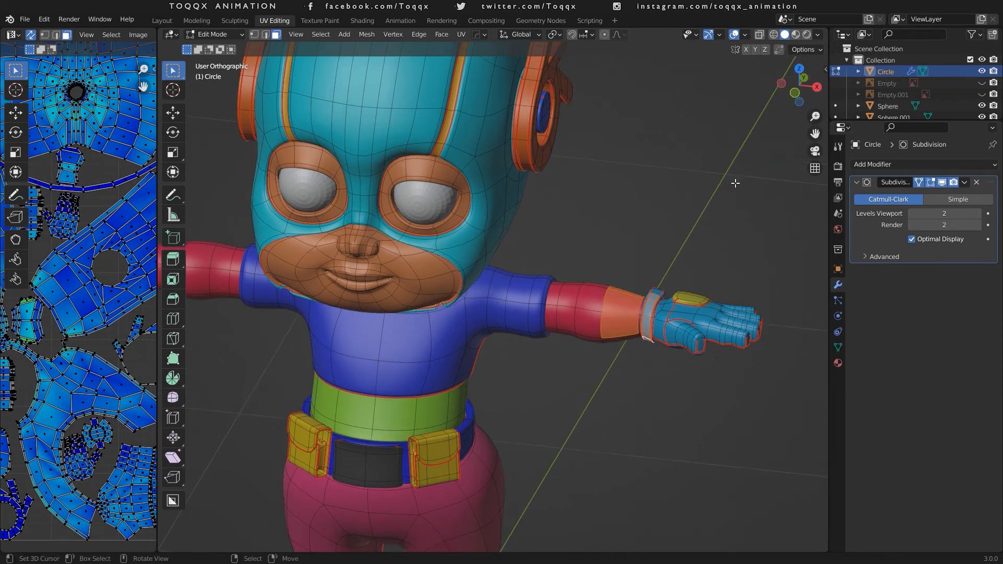
scroll(728, 219, "up", 5)
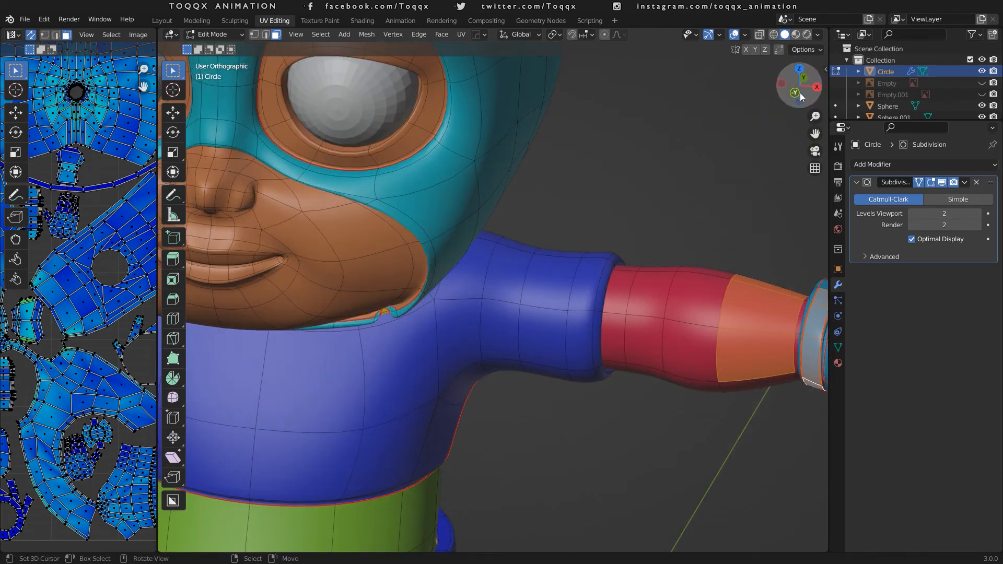
Turn on X-ray and edge selection, and select the left sleeve's wrist edge loop, followed by only a lengthwise edge near the wrist.
left_click(757, 35)
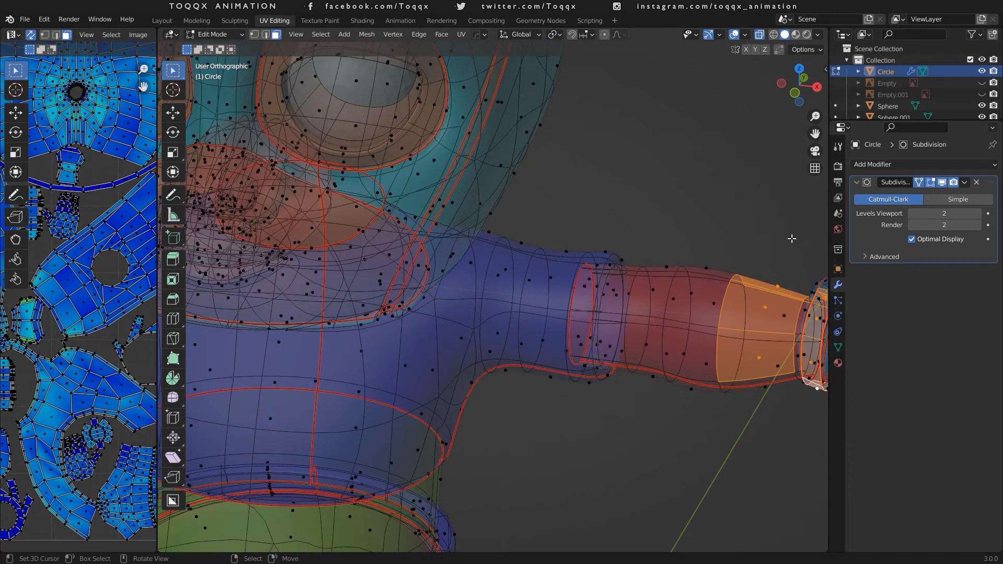
key("2")
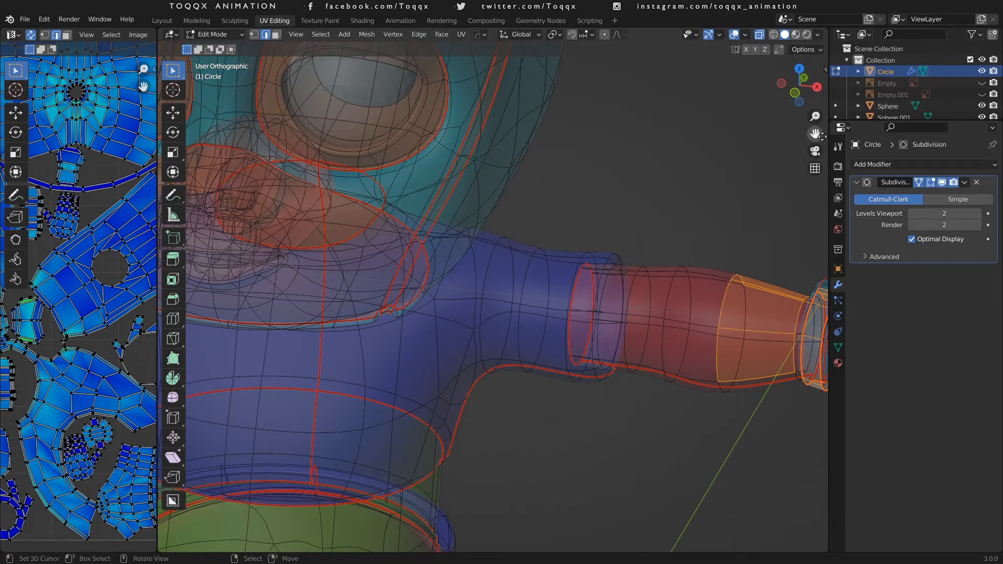
left_click_drag(815, 134, 569, 129)
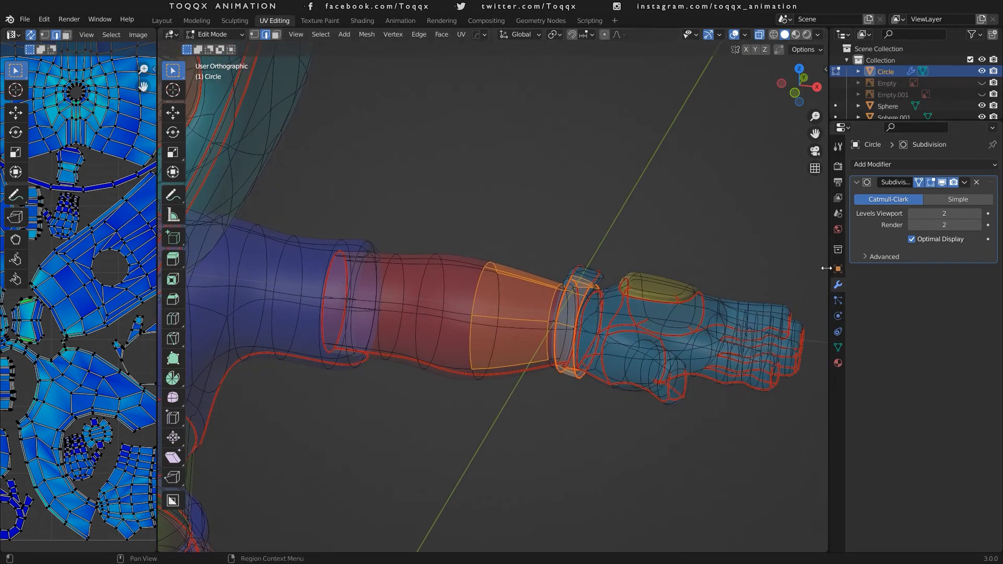
scroll(699, 314, "up", 4)
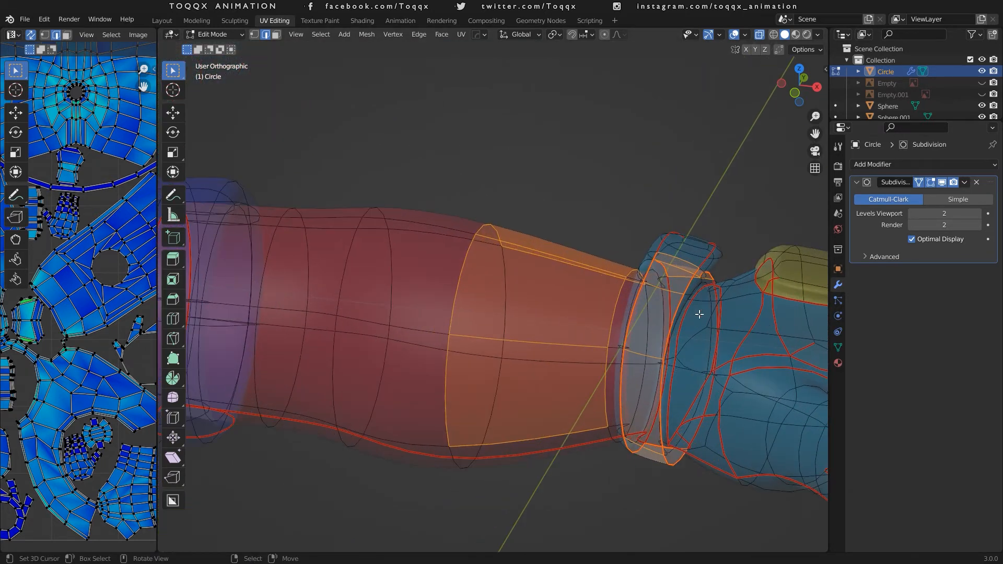
scroll(700, 313, "up", 1)
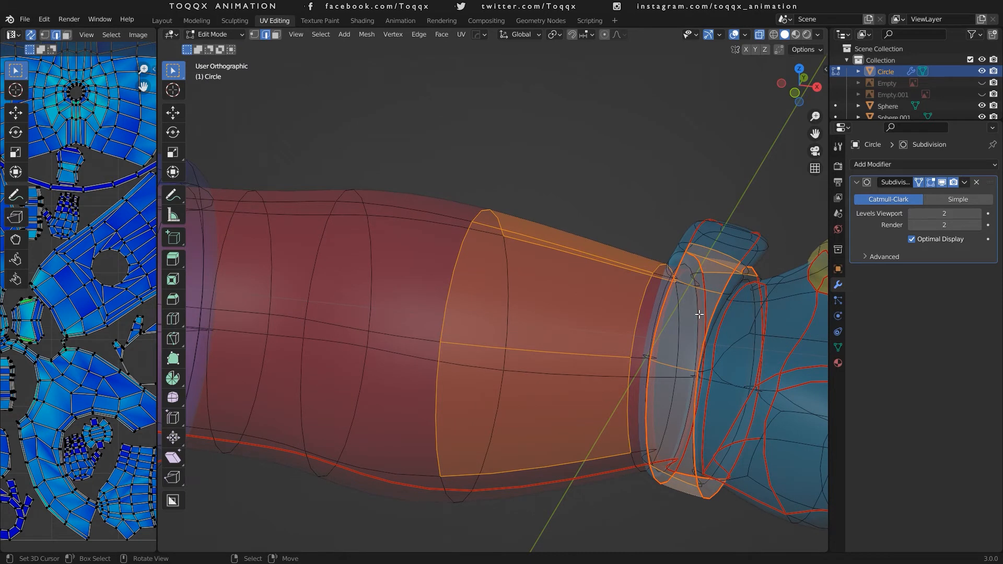
scroll(699, 314, "up", 1)
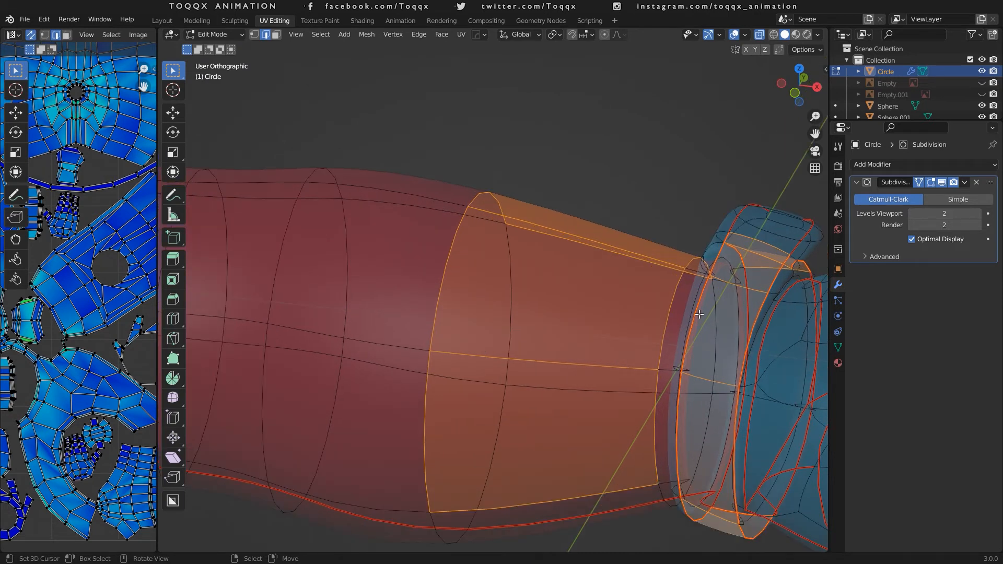
left_click(738, 303, "alt")
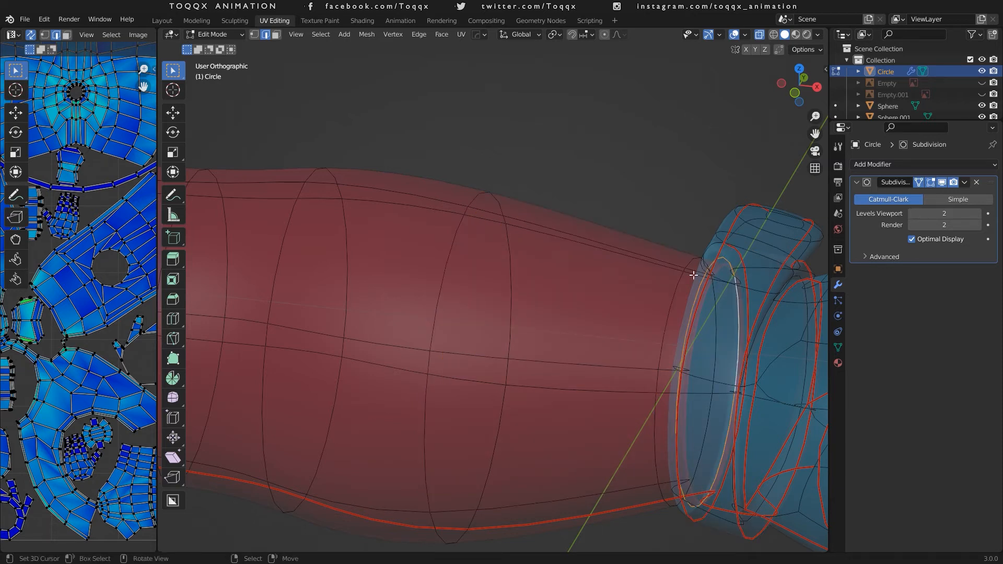
left_click(621, 270)
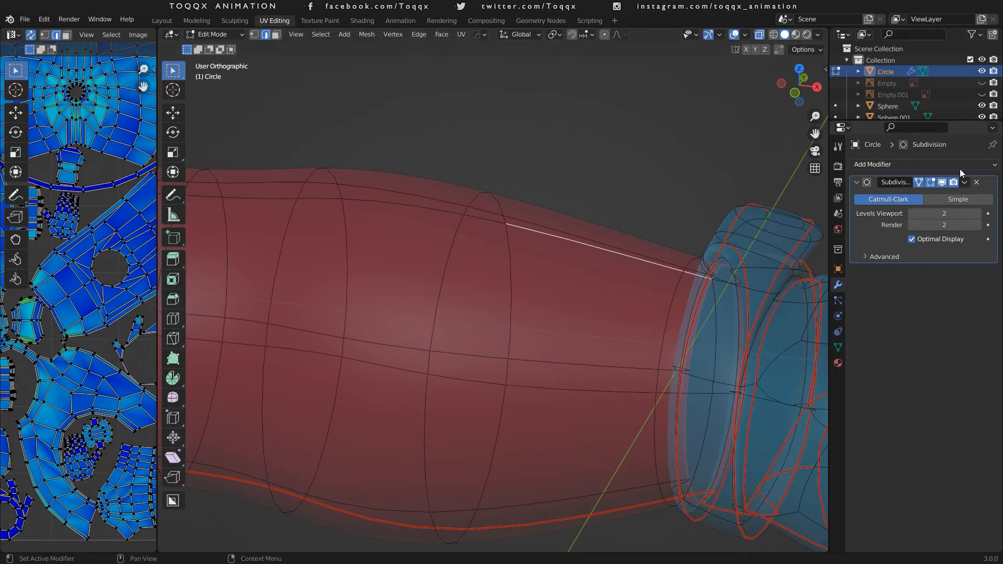
Select all geometry assigned to the sleeve material from the character's material slots.
left_click(838, 363)
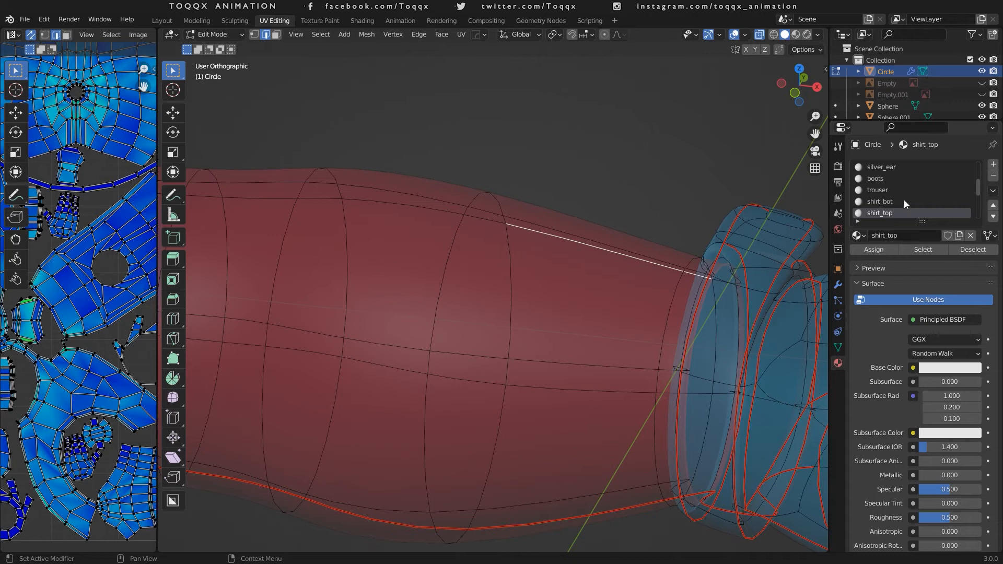
scroll(892, 194, "up", 3)
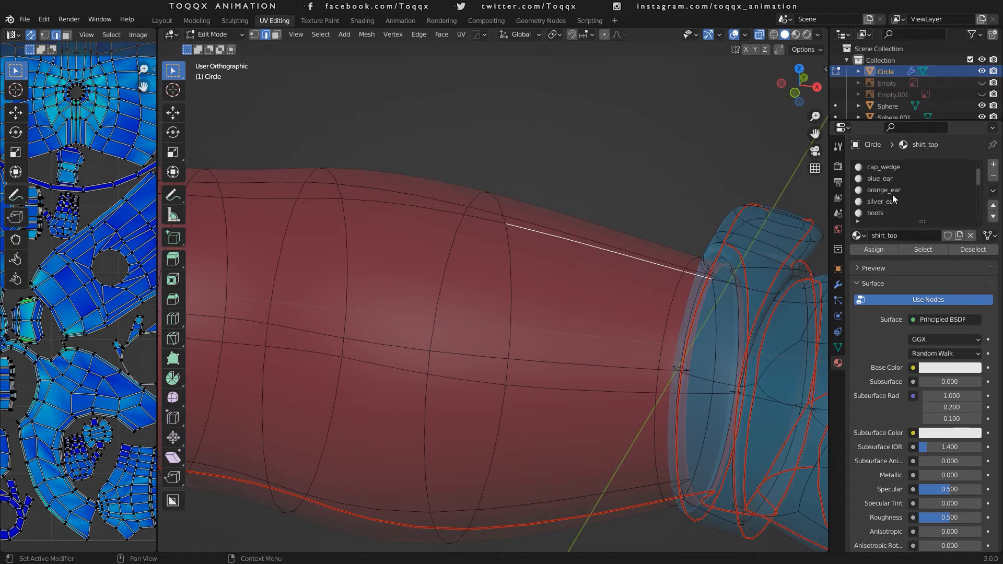
scroll(892, 194, "down", 14)
left_click(878, 167)
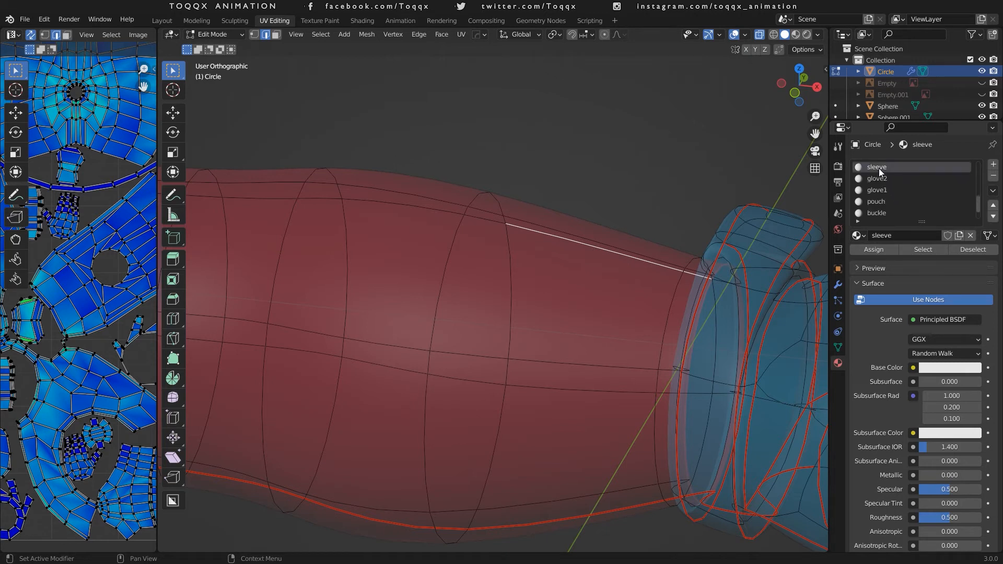
left_click(926, 249)
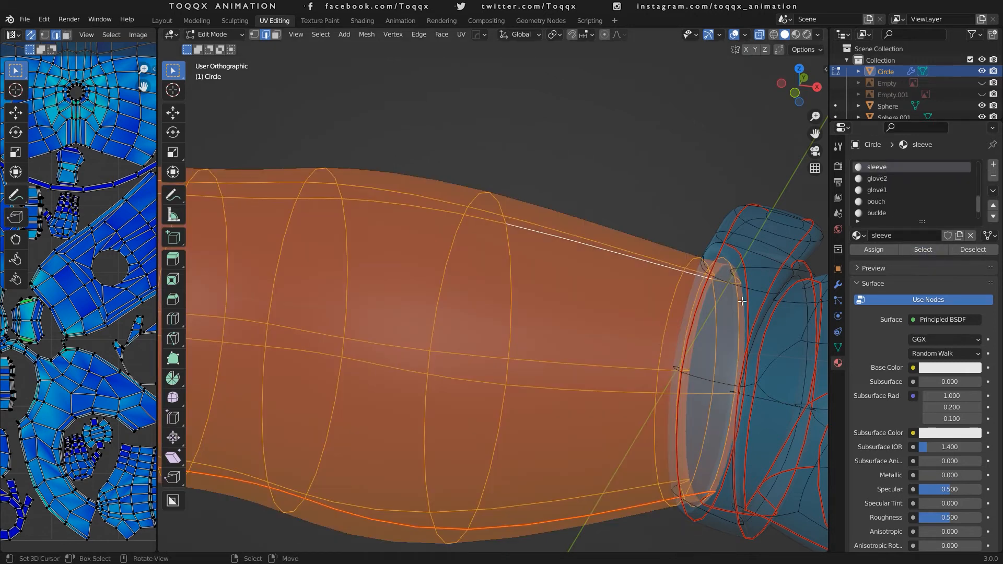
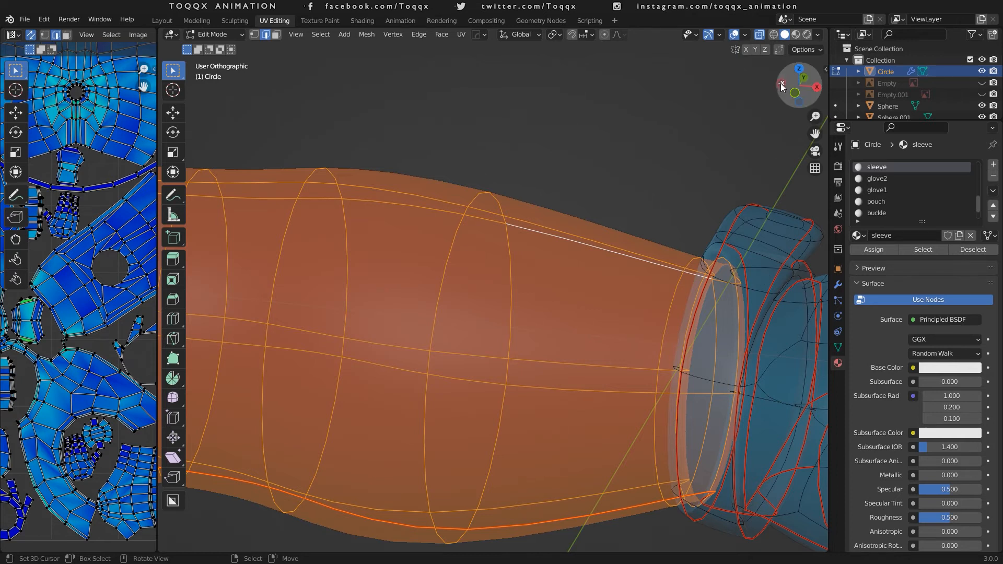
Examine the selected left sleeve at its wrist end, and return to the front view for a close look at the sleeve.
left_click_drag(791, 84, 761, 98)
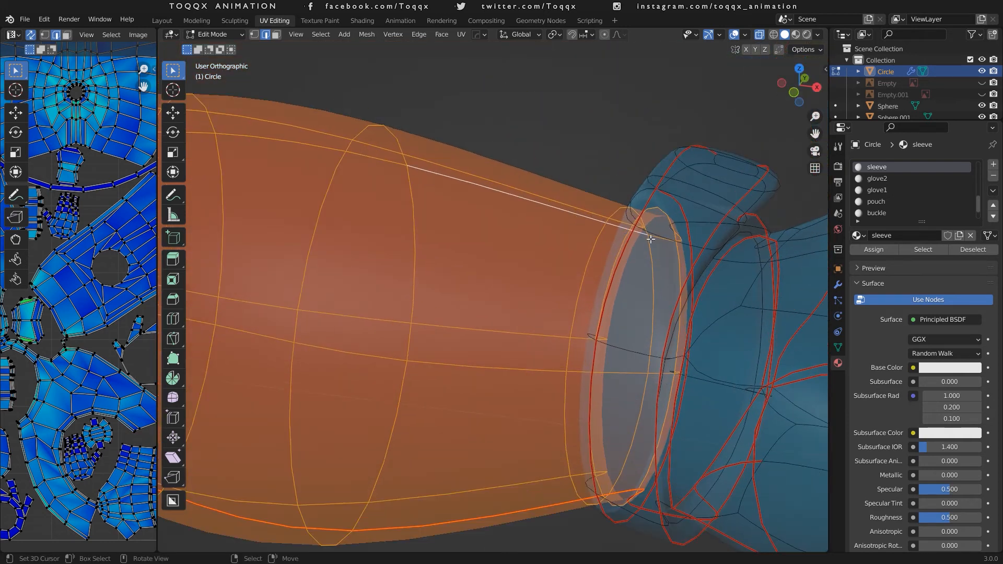
scroll(650, 239, "up", 2)
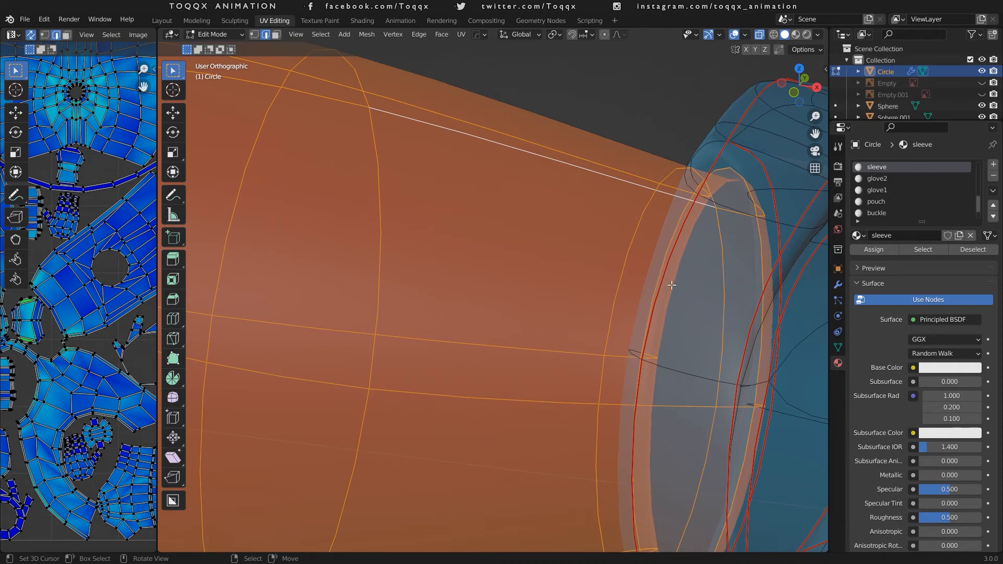
key("KP_1")
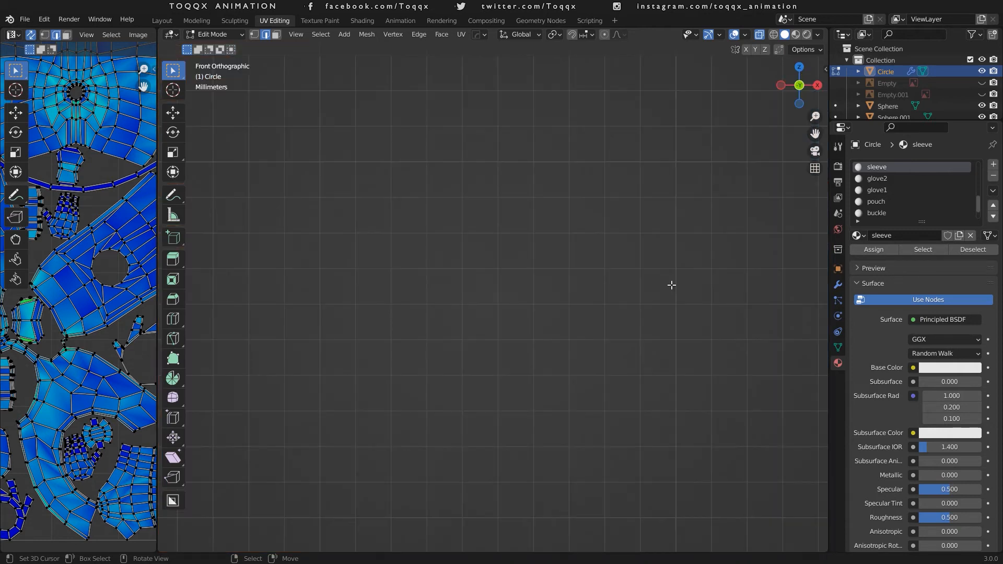
scroll(672, 285, "down", 5)
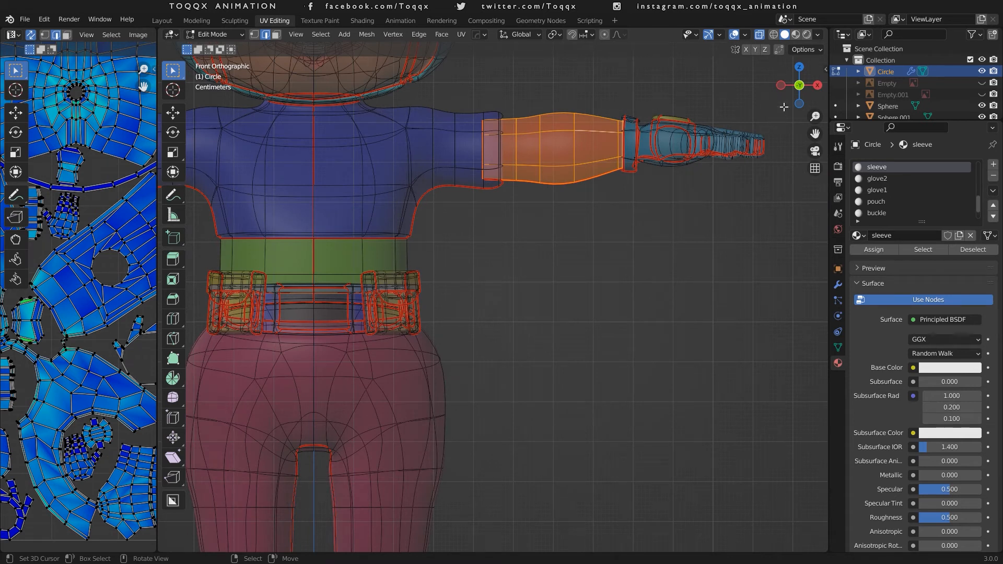
left_click_drag(815, 133, 758, 276)
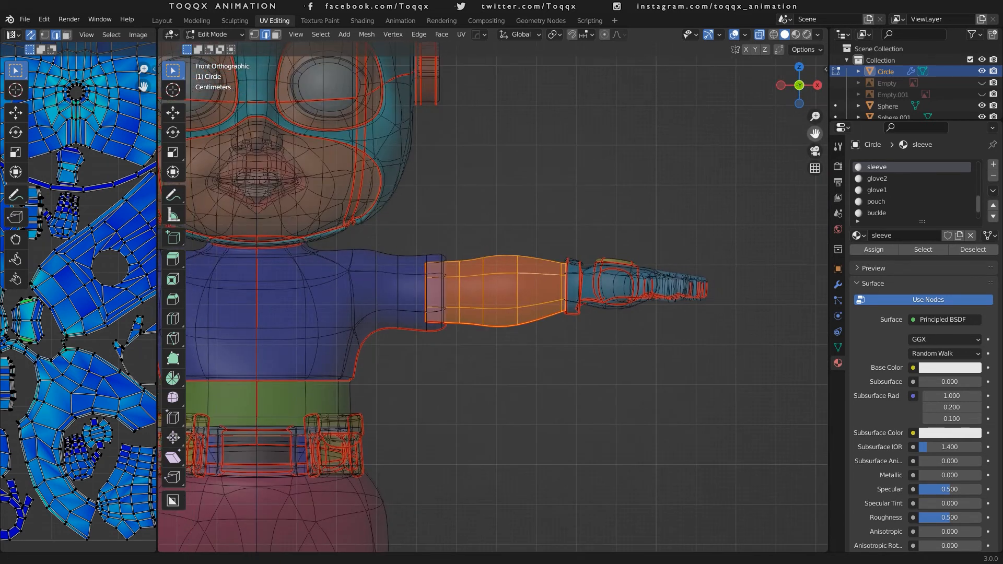
scroll(550, 215, "up", 6)
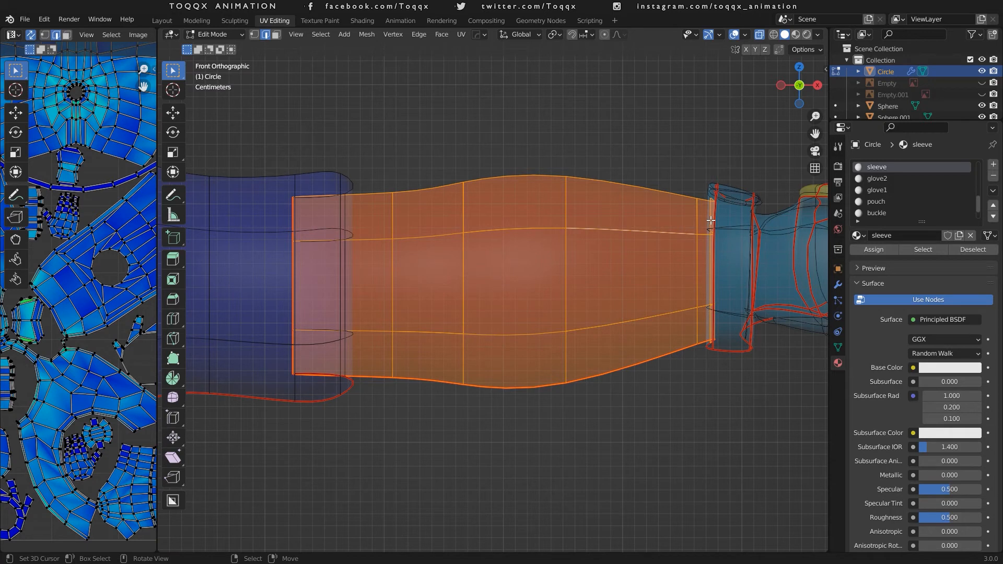
Clear the selection and mark the edge loop at the wrist end of the character's left sleeve as a seam.
key("alt+a")
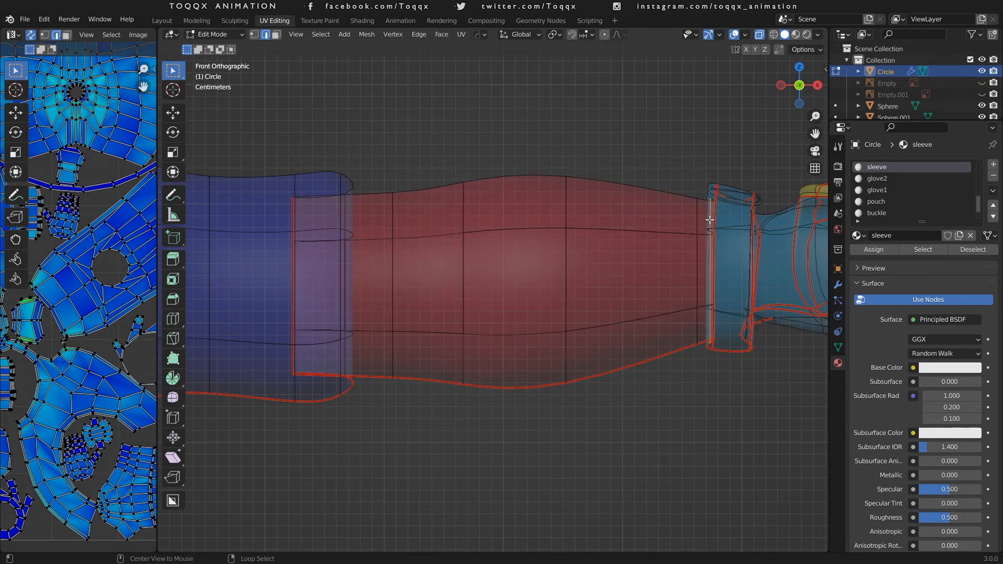
left_click(710, 219, "alt")
right_click(710, 219)
left_click(710, 219)
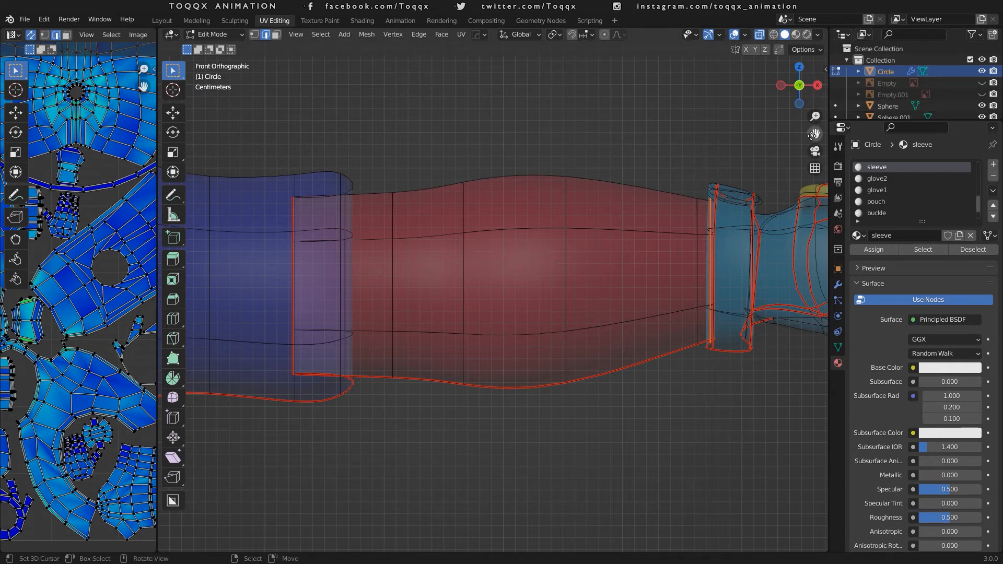
Mark the matching edge loop at the wrist end of the character's right sleeve as a seam.
left_click_drag(812, 136, 902, 127)
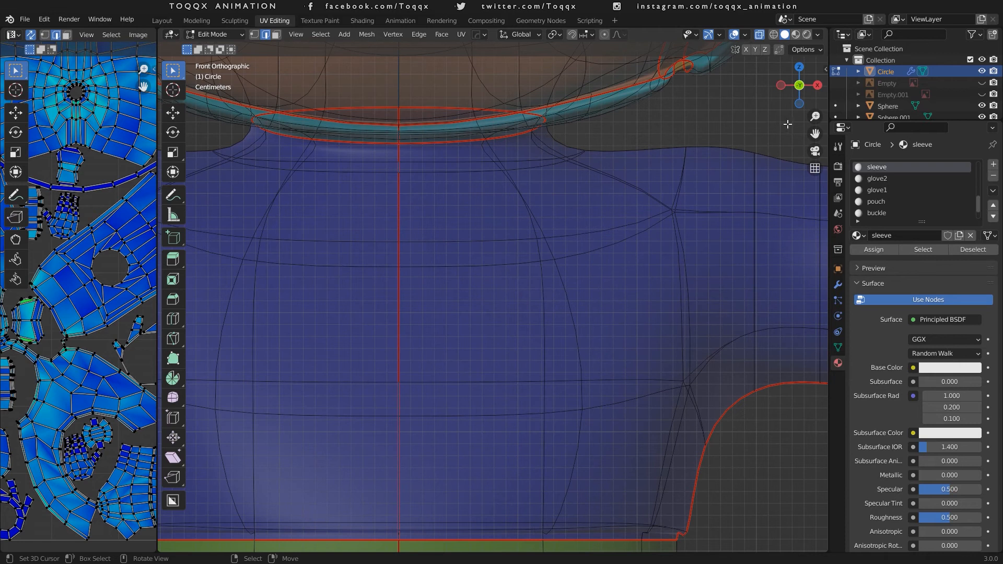
left_click_drag(815, 135, 898, 134)
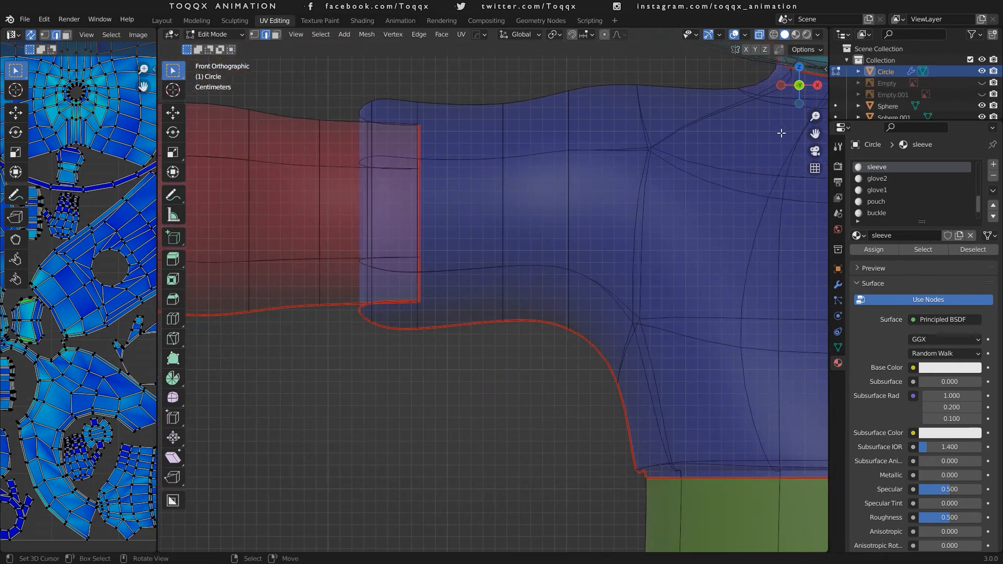
left_click_drag(815, 135, 1002, 128)
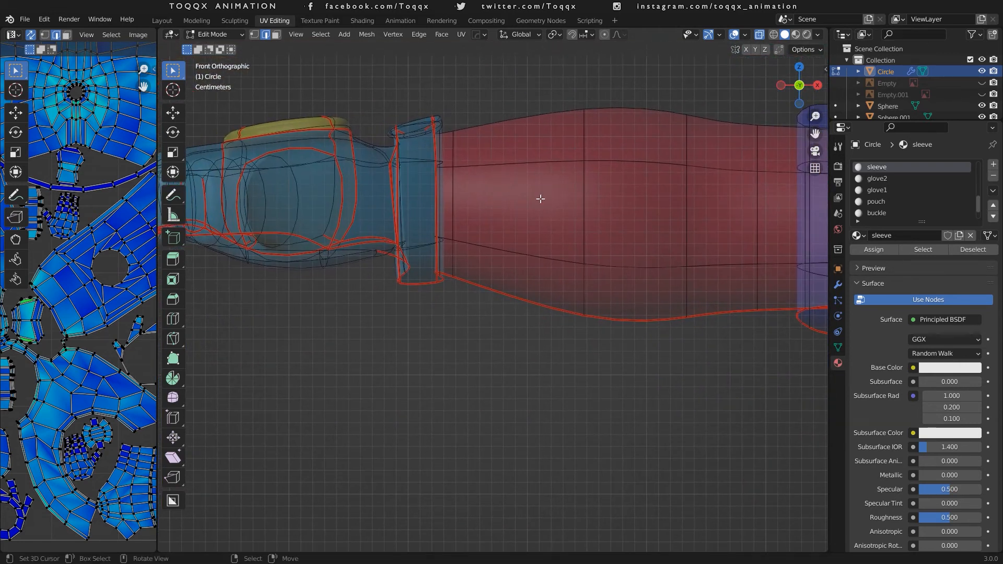
left_click(440, 141, "alt")
key("ctrl+e")
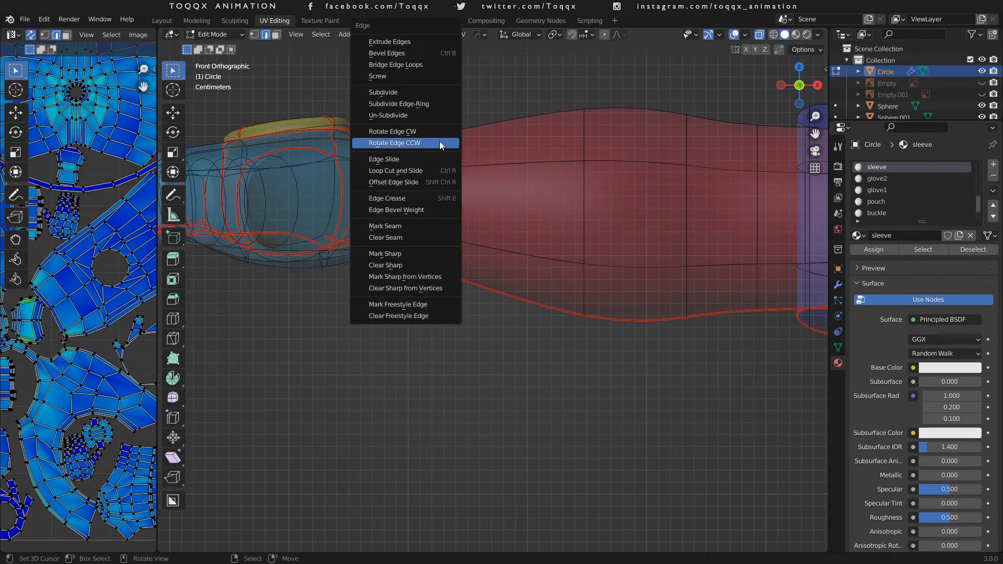
left_click(406, 211)
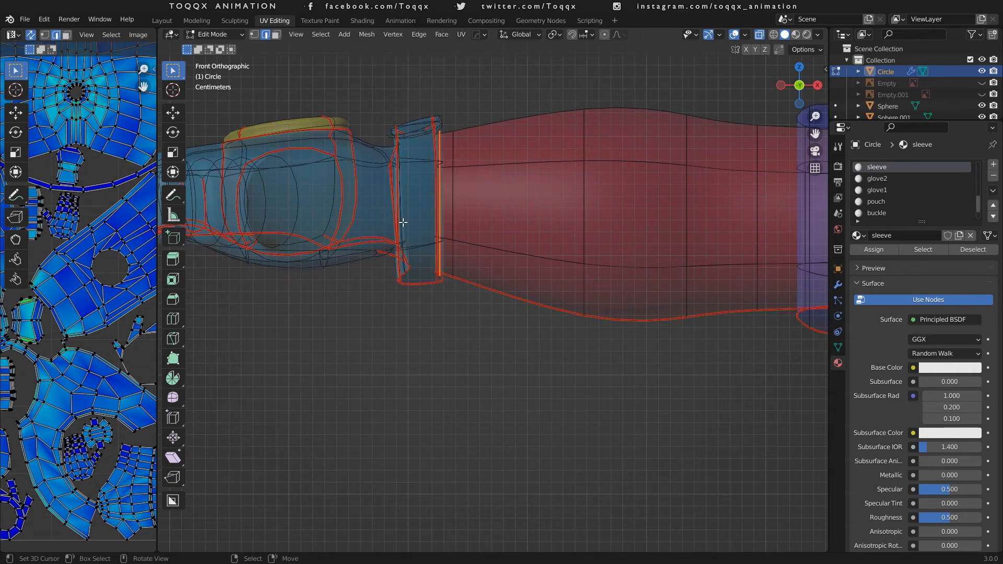
Select the whole character mesh in vertex mode and unwrap it again.
scroll(403, 222, "down", 12)
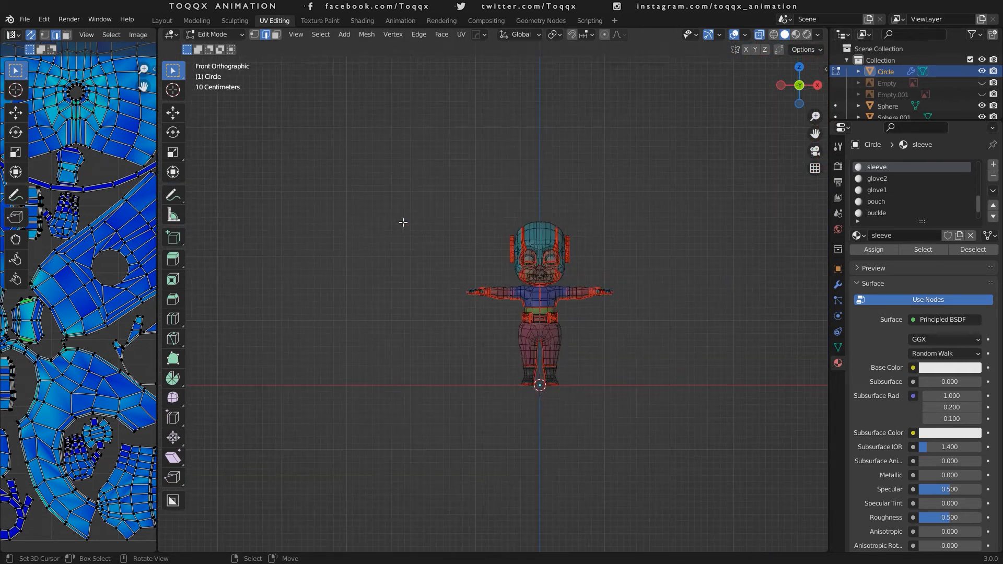
key("1")
key("a")
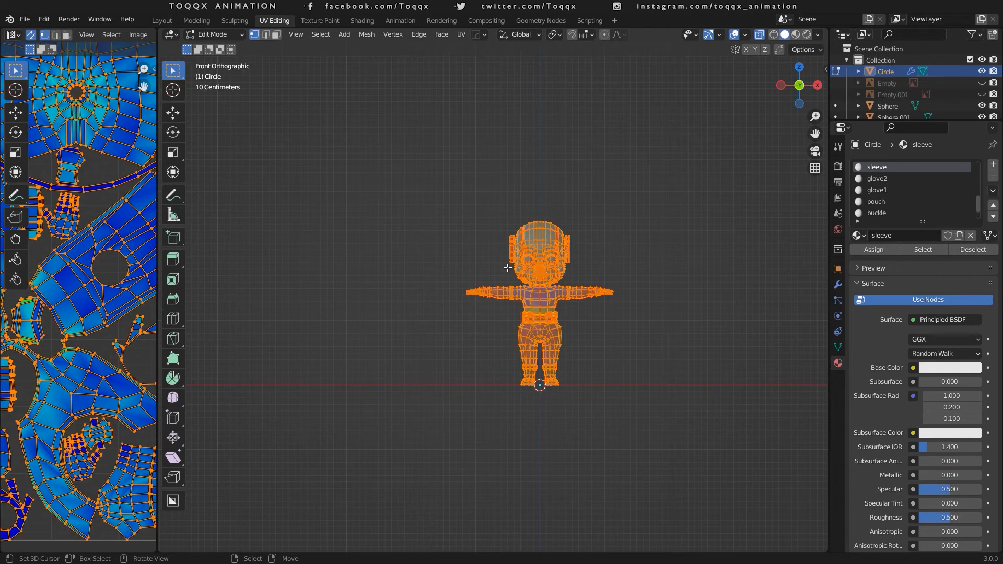
key("u")
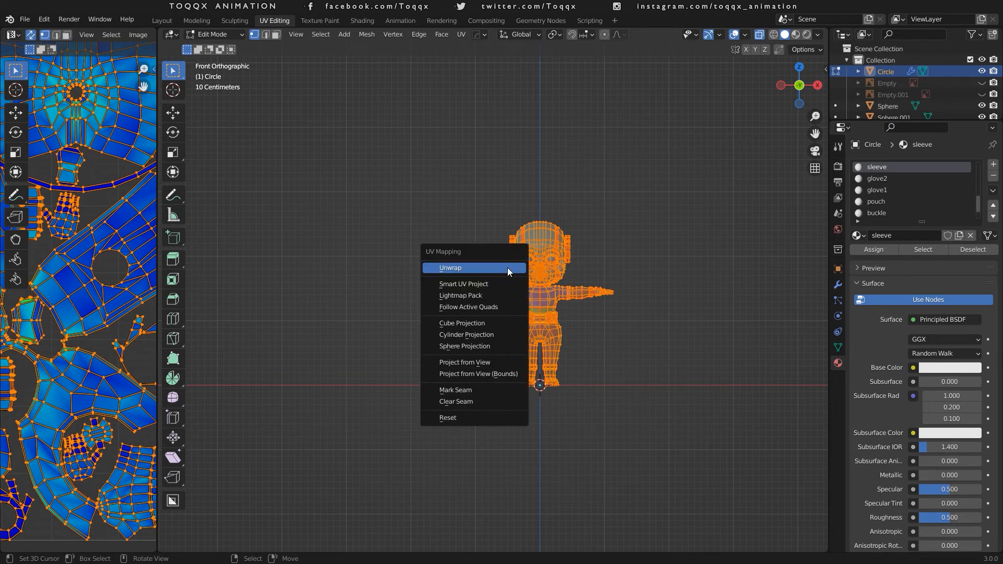
left_click(507, 267)
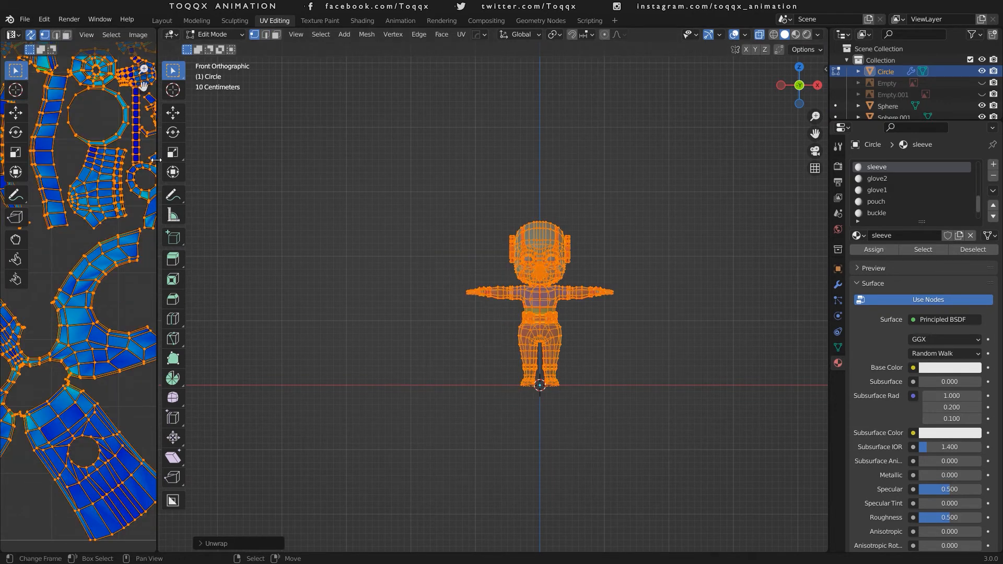
Enlarge the UV editor and examine the new layout, especially the small glove islands near the lower-right corner of the UV square.
left_click_drag(156, 160, 618, 213)
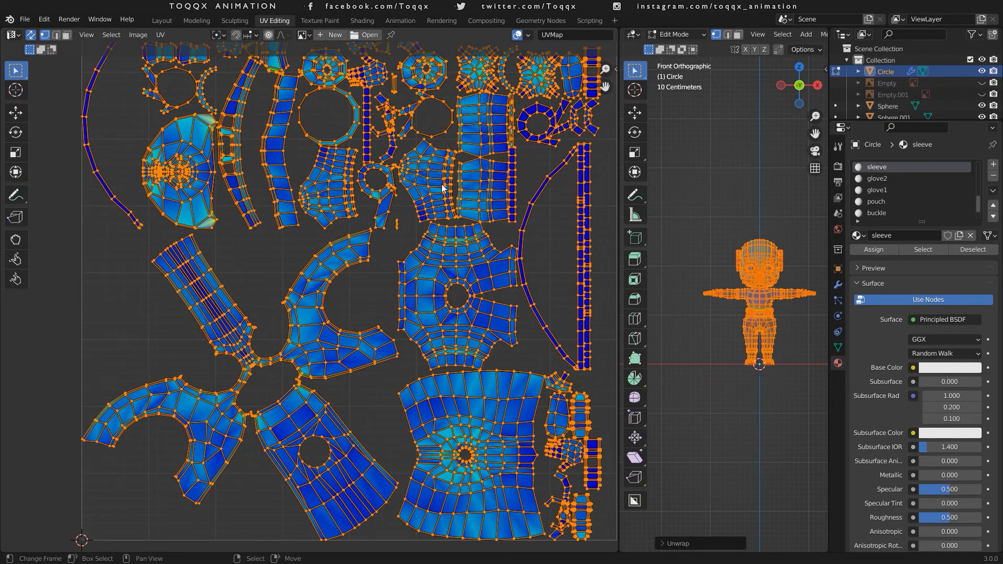
scroll(443, 188, "down", 2)
scroll(443, 189, "up", 1)
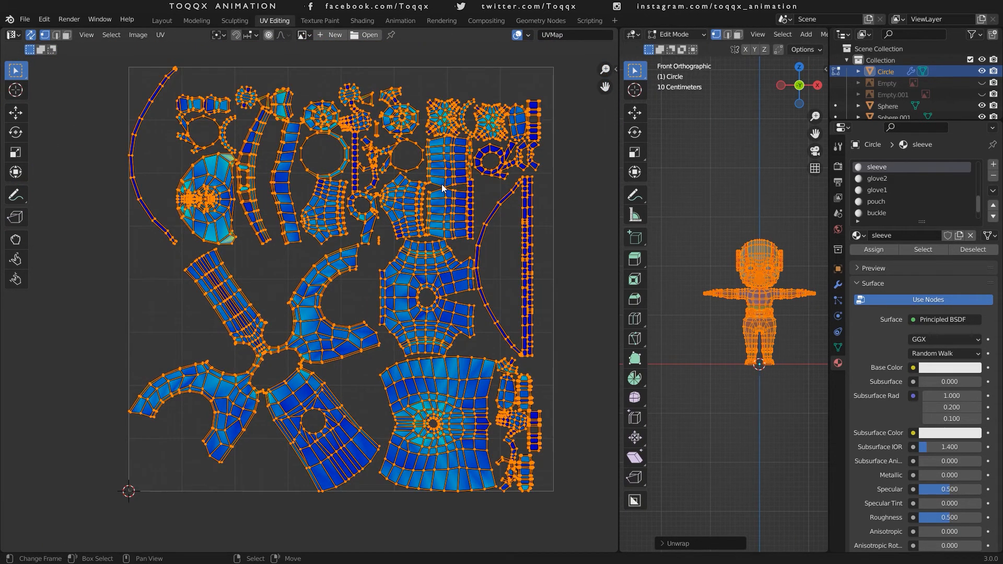
scroll(442, 188, "up", 1)
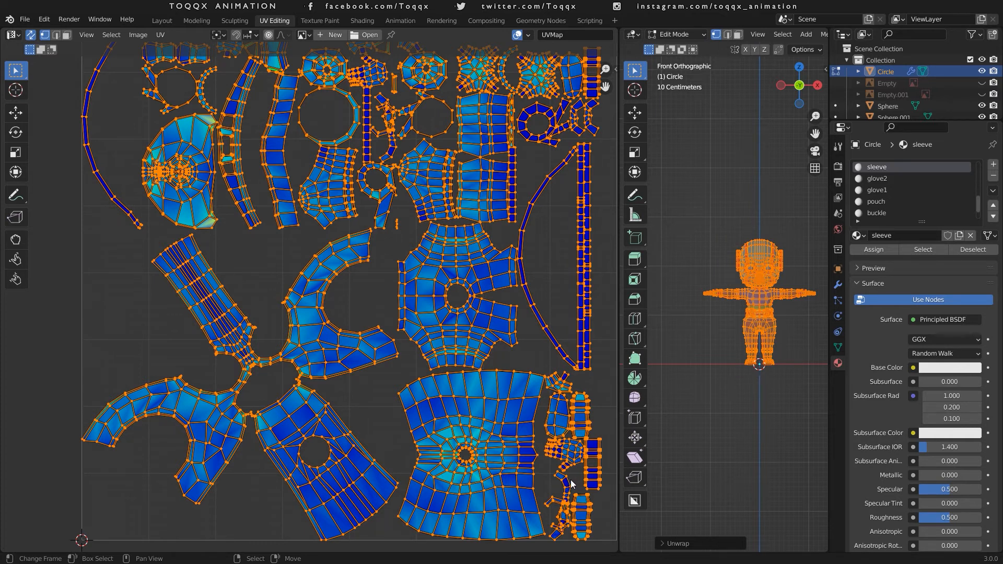
middle_click_drag(571, 483, 386, 295)
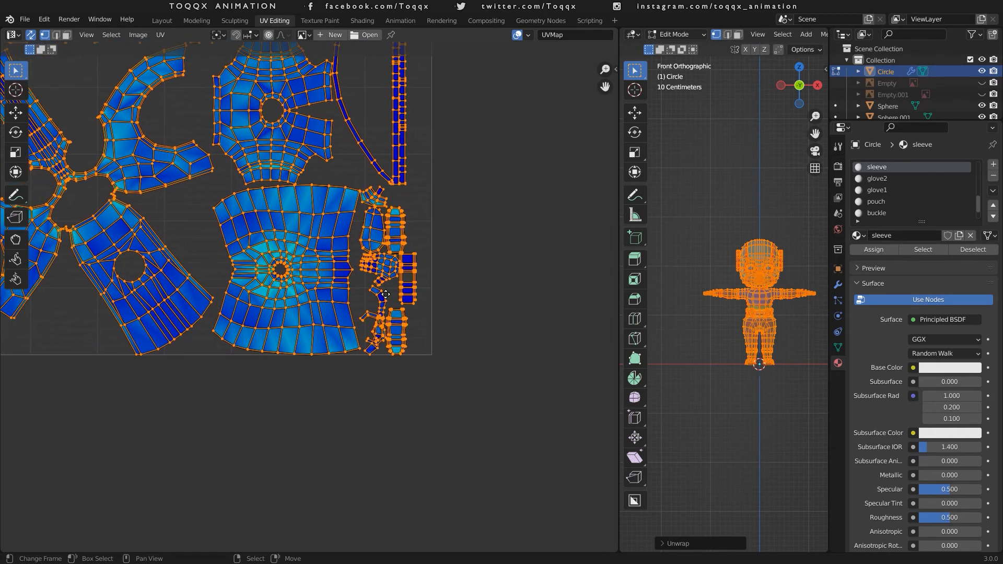
scroll(386, 295, "up", 5)
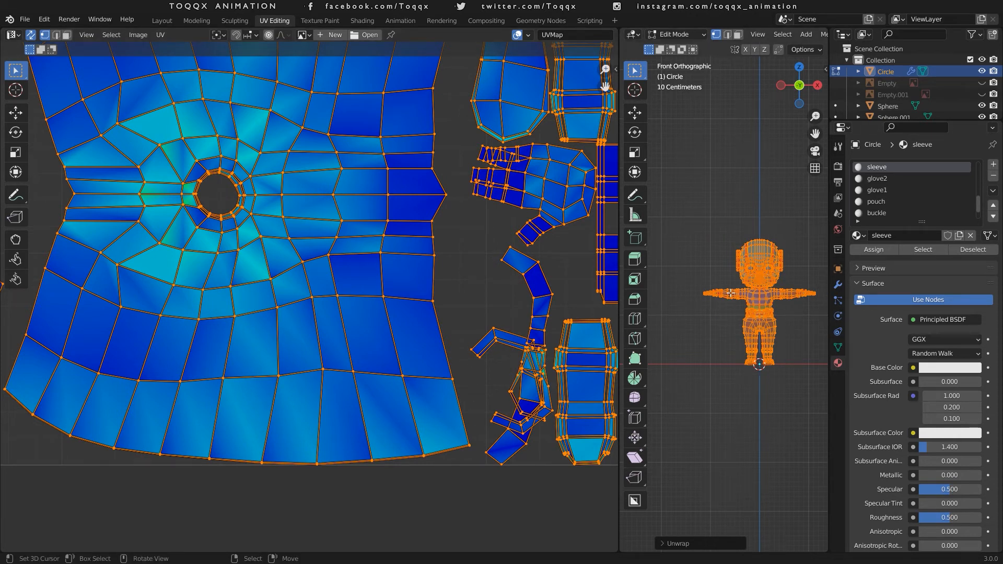
scroll(462, 232, "down", 5)
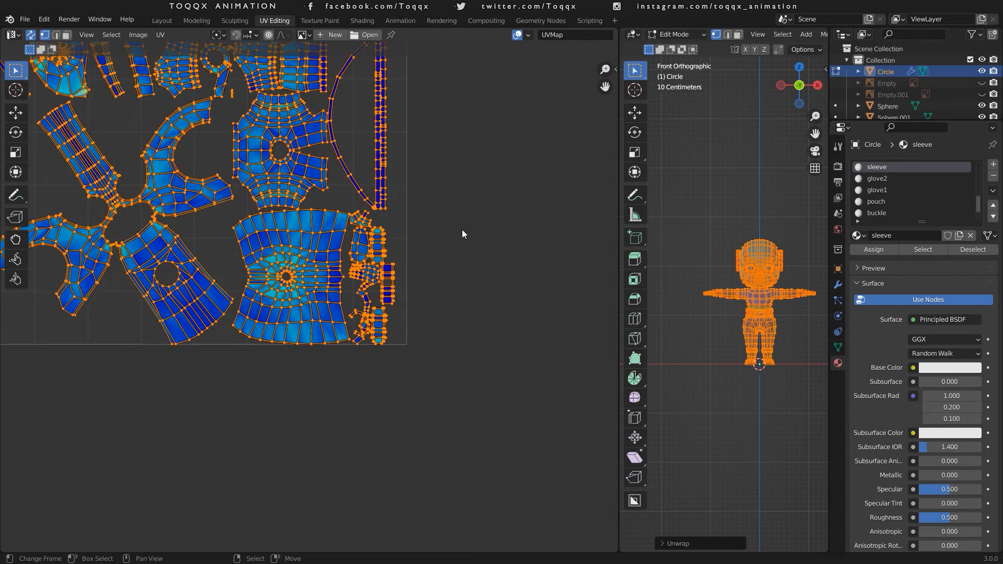
scroll(462, 233, "down", 2)
scroll(462, 234, "up", 1)
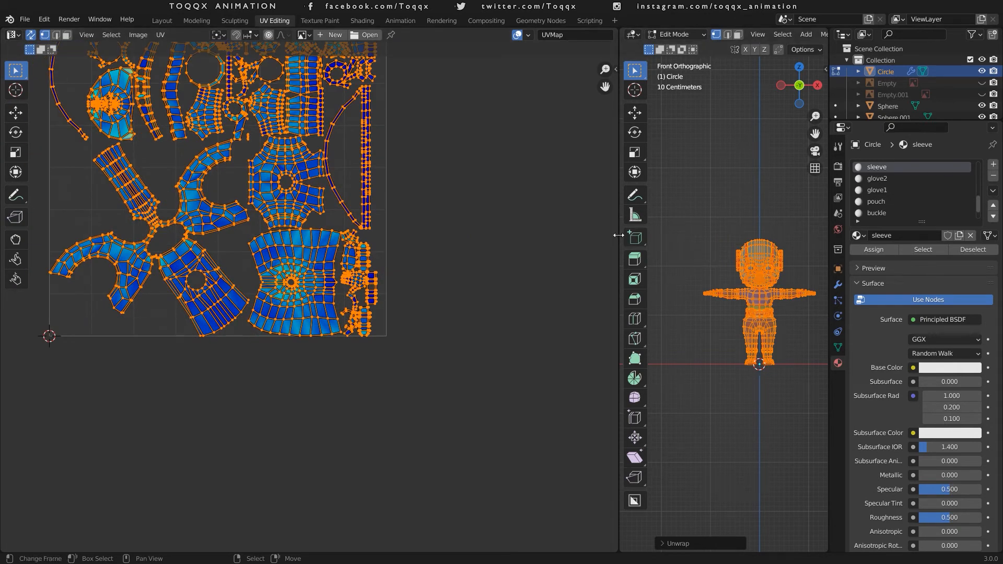
Enlarge the 3D viewport and select the face loop around the right glove's cuff to locate its UV island.
left_click_drag(618, 236, 218, 231)
scroll(563, 326, "up", 4)
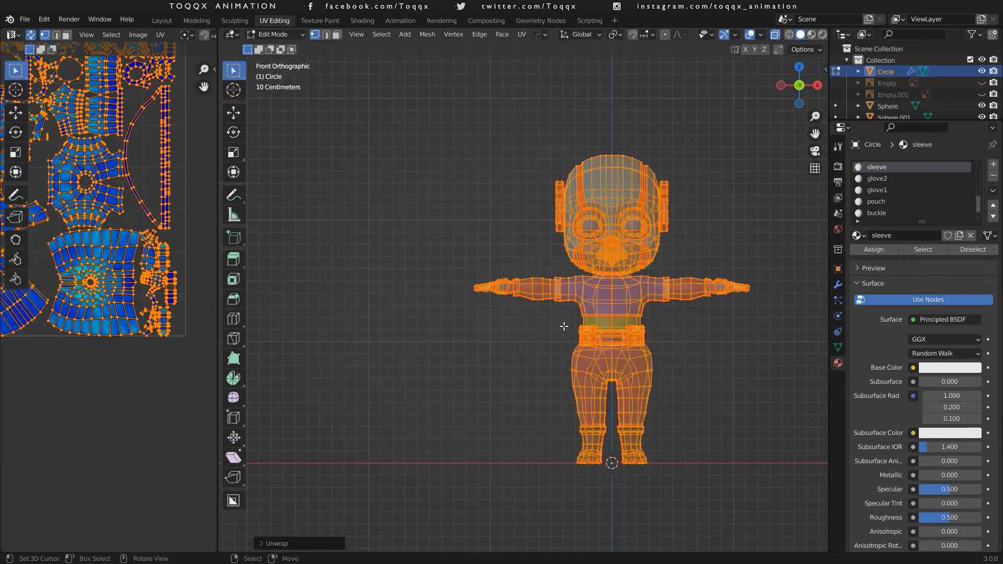
scroll(564, 327, "up", 8)
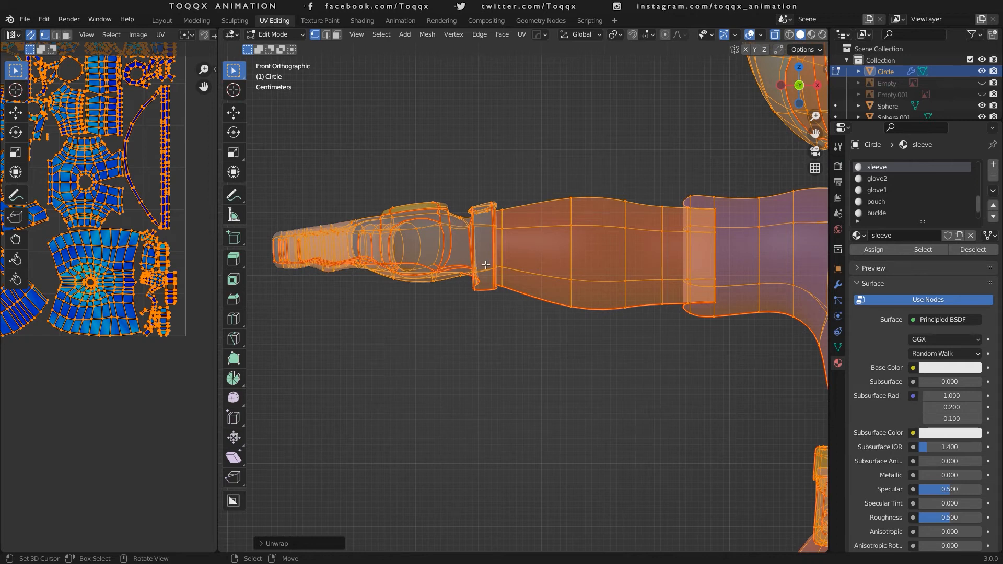
scroll(485, 265, "up", 2)
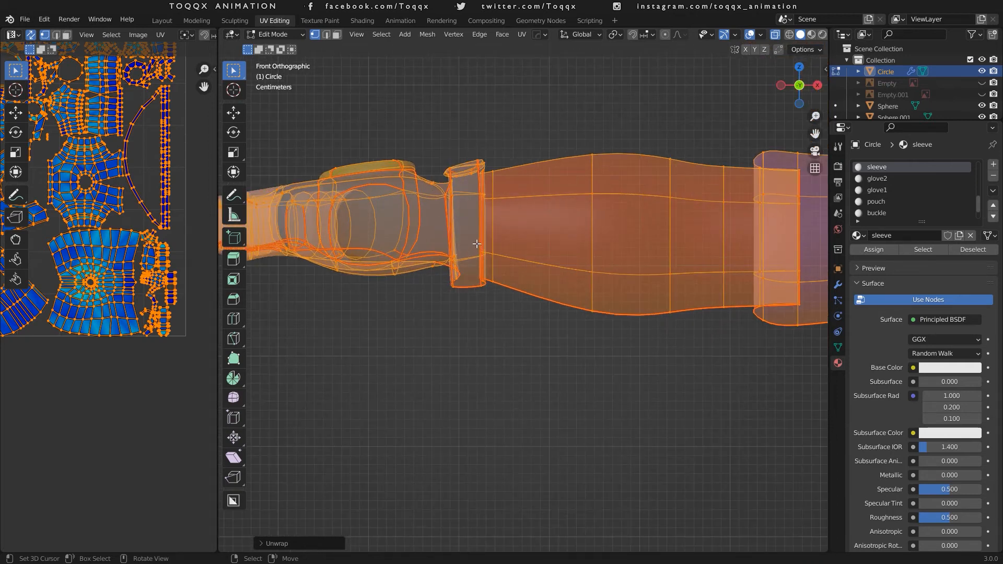
key("3")
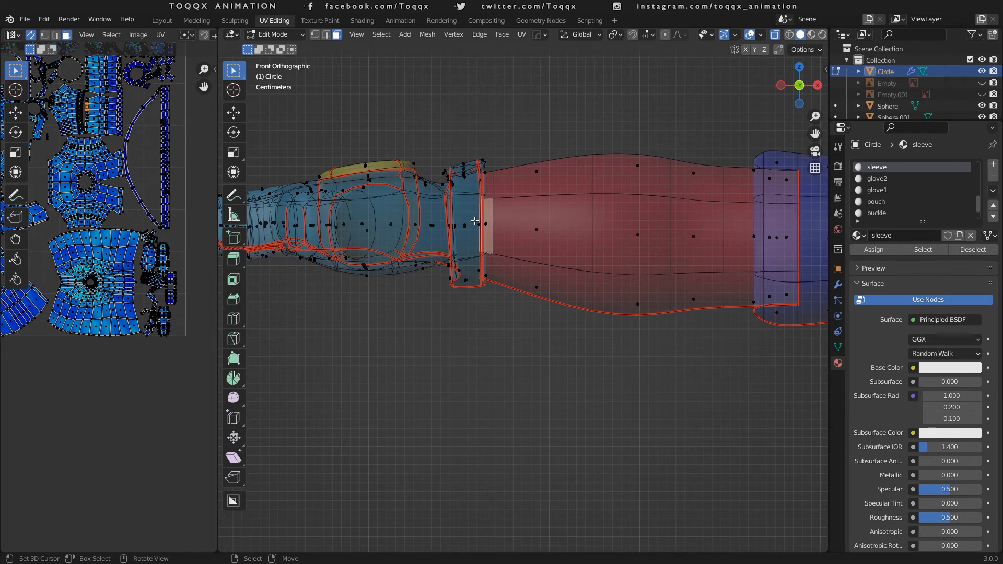
left_click(465, 215)
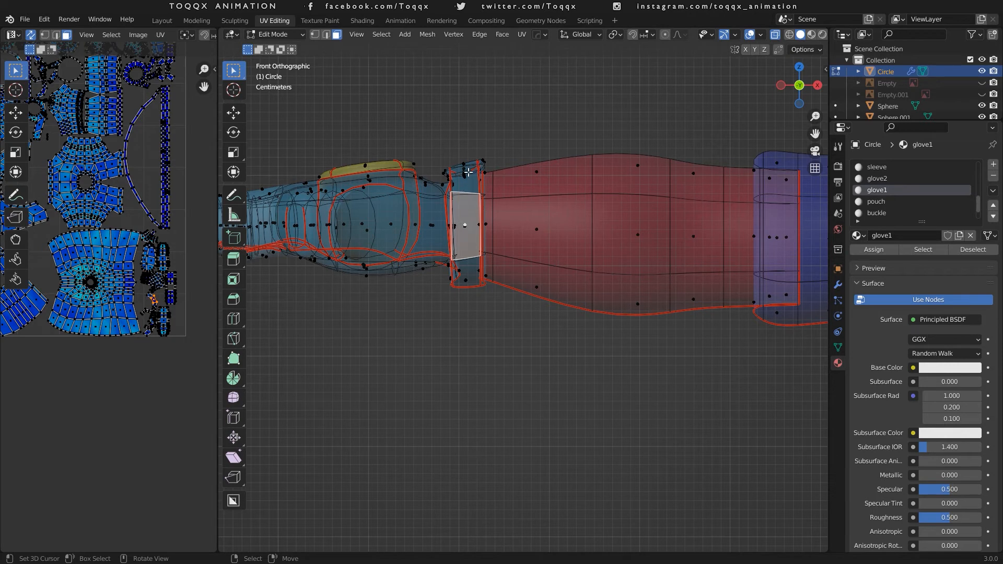
left_click(468, 166, "alt")
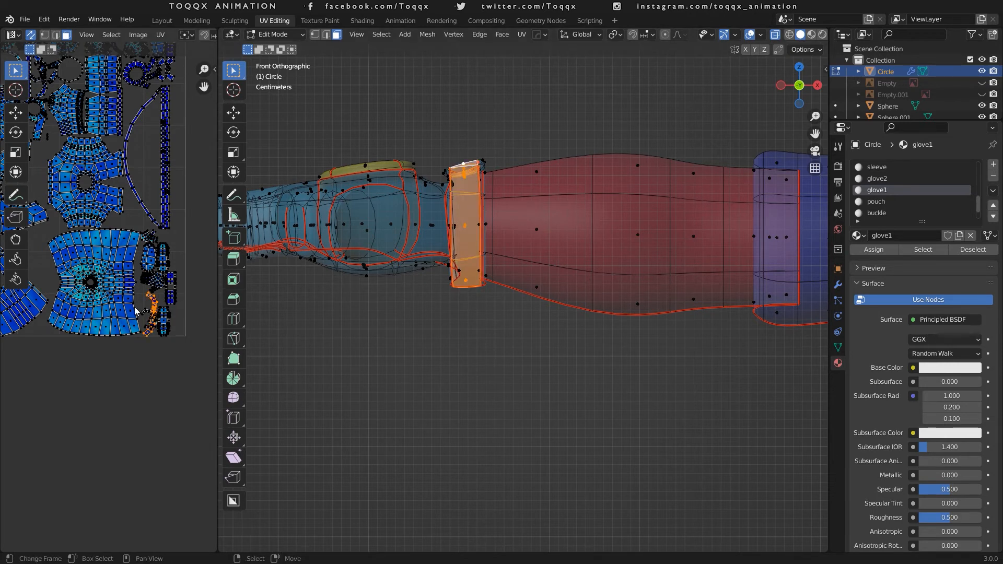
scroll(444, 214, "up", 2)
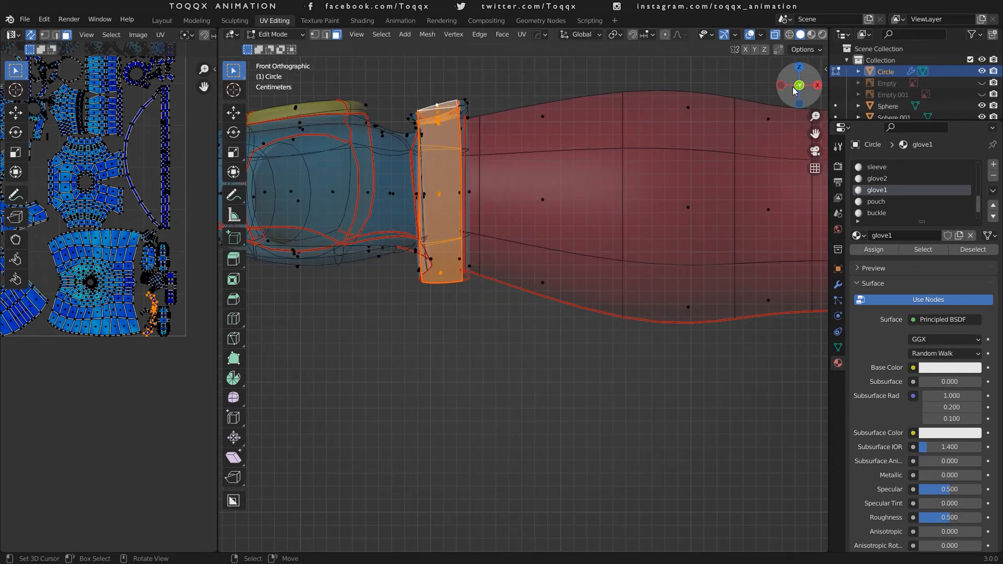
left_click_drag(793, 91, 828, 86)
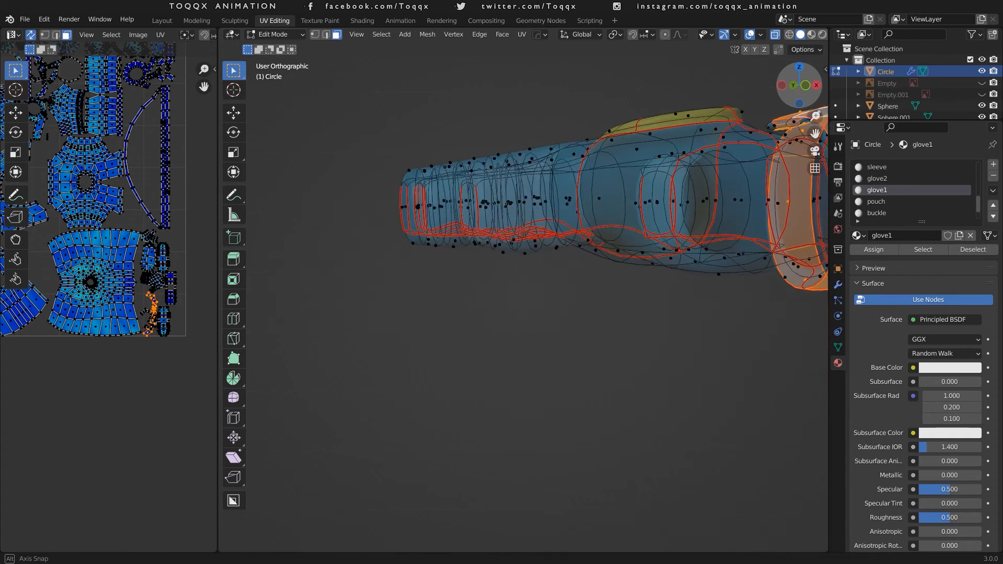
scroll(685, 151, "down", 4)
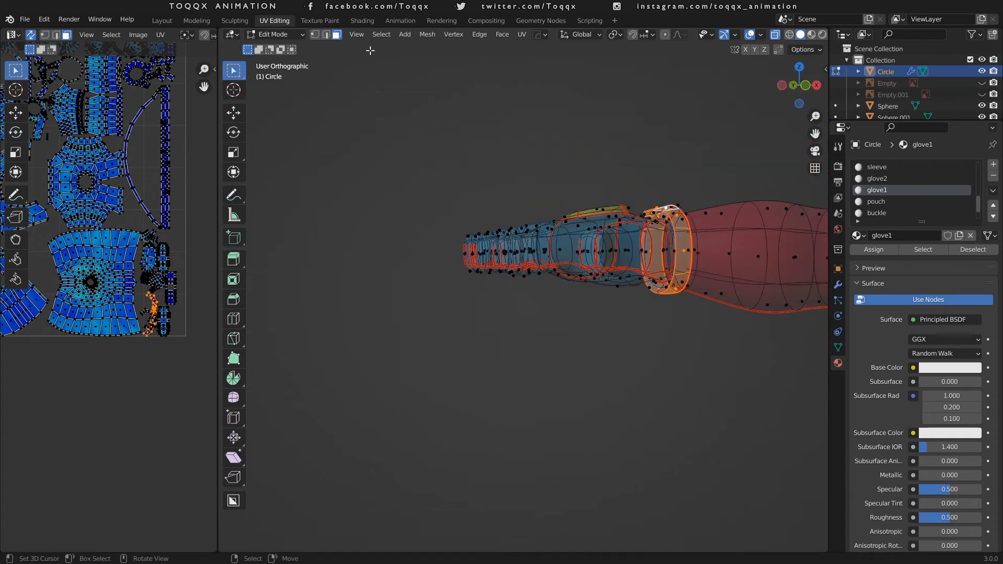
Switch to the Layout workspace, put the character mesh in Edit Mode, and get a close angled view of the left glove's cuff.
left_click(159, 23)
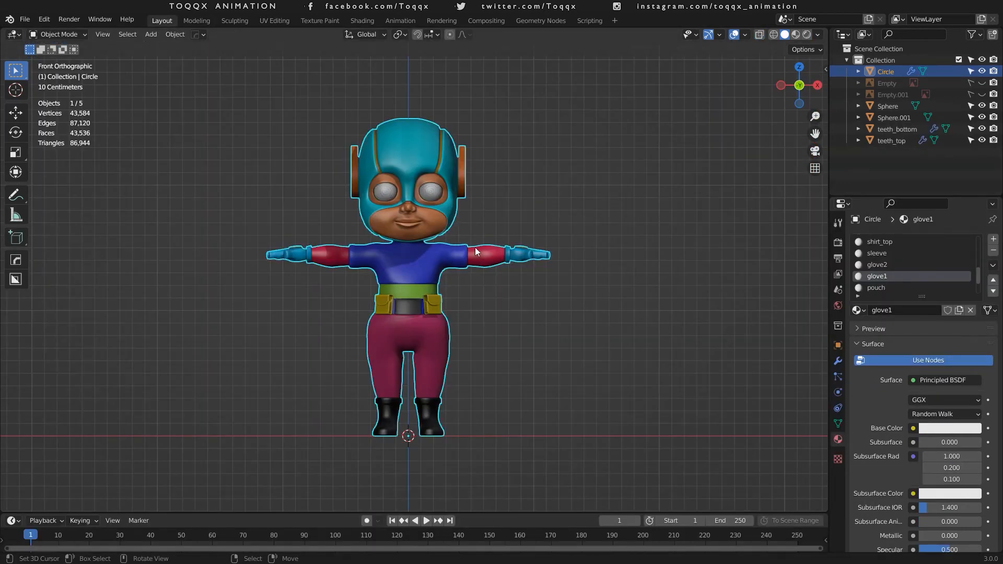
key("Tab")
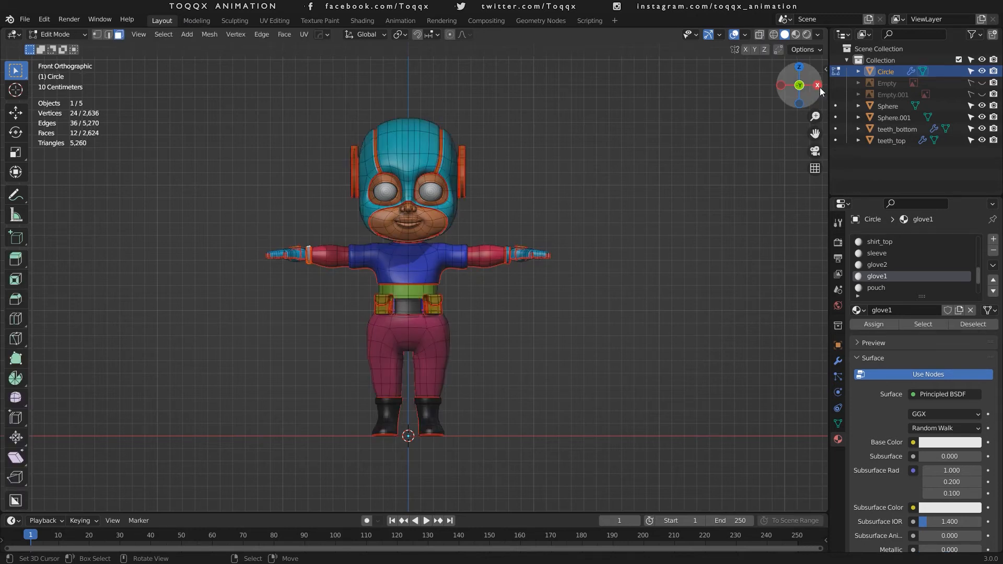
left_click_drag(822, 90, 794, 107)
scroll(541, 288, "up", 10)
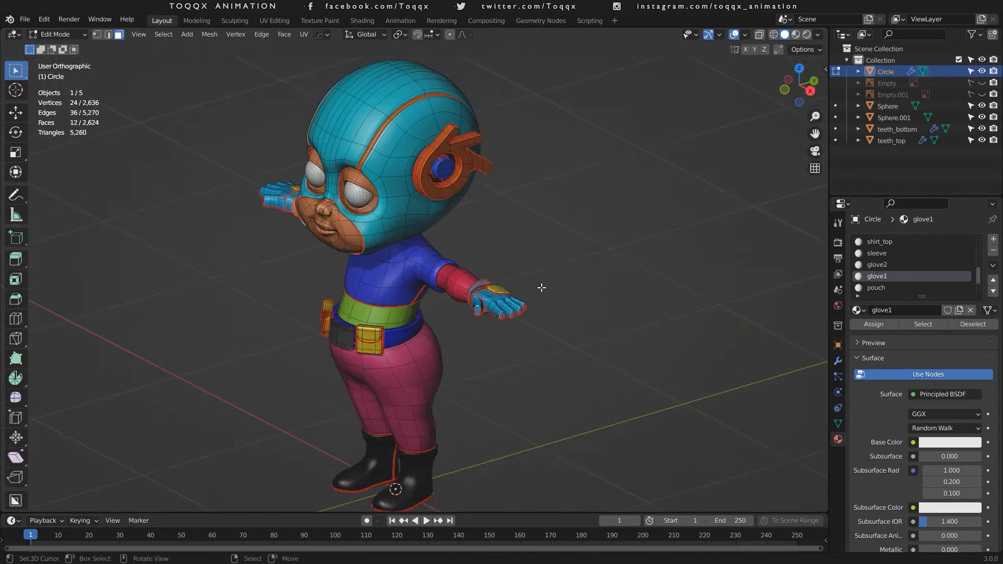
scroll(542, 287, "up", 2)
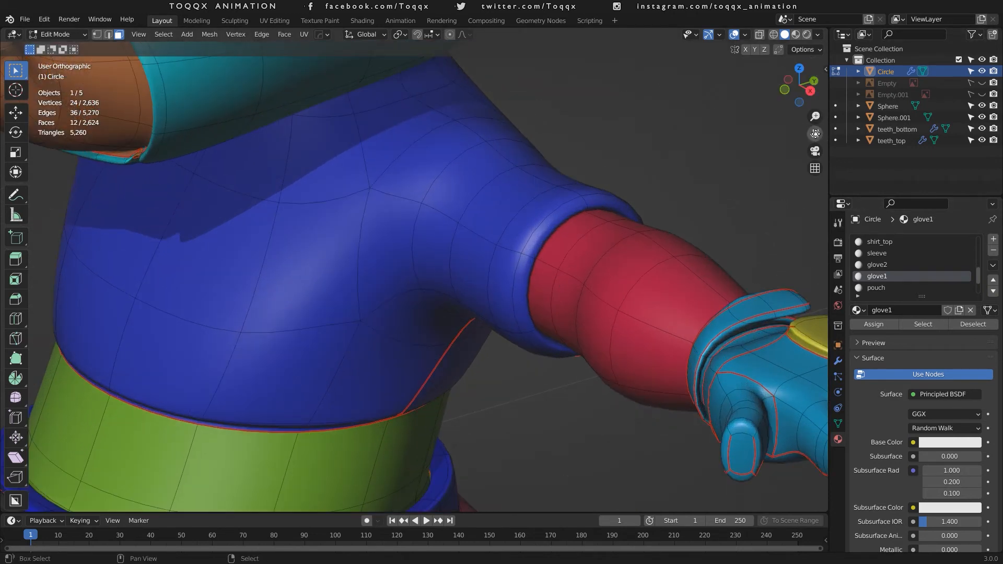
left_click_drag(815, 133, 695, 295)
scroll(694, 295, "up", 5)
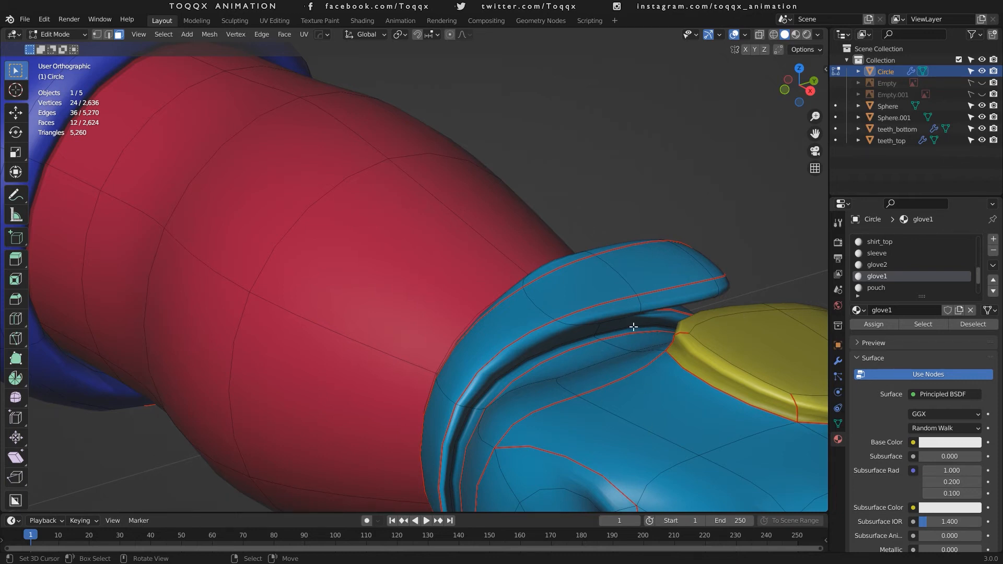
Turn on X-ray and edge selection, and mark the short crosswise edge on the left glove's cuff as a seam.
left_click(757, 35)
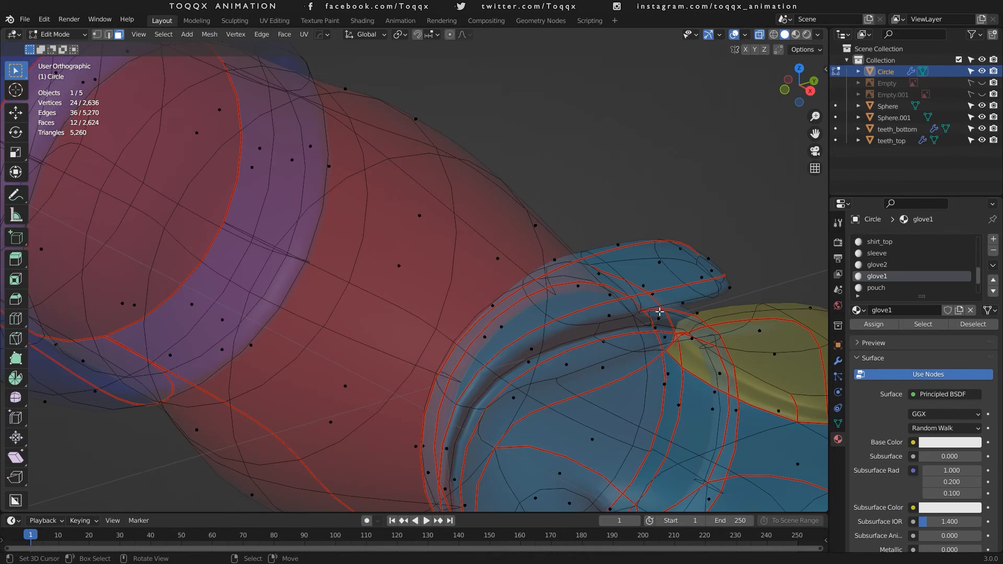
key("2")
left_click(615, 281)
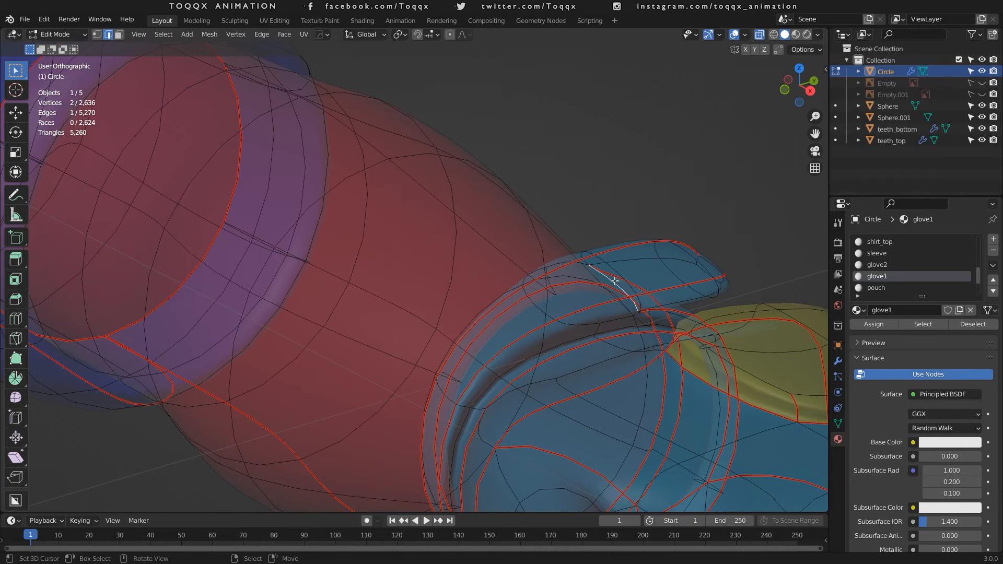
key("ctrl+e")
left_click(614, 280)
Mark the run of connected edges outlining the left glove's cuff flap as a seam, starting at the existing crosswise seam.
left_click(629, 260)
left_click(672, 261, "shift")
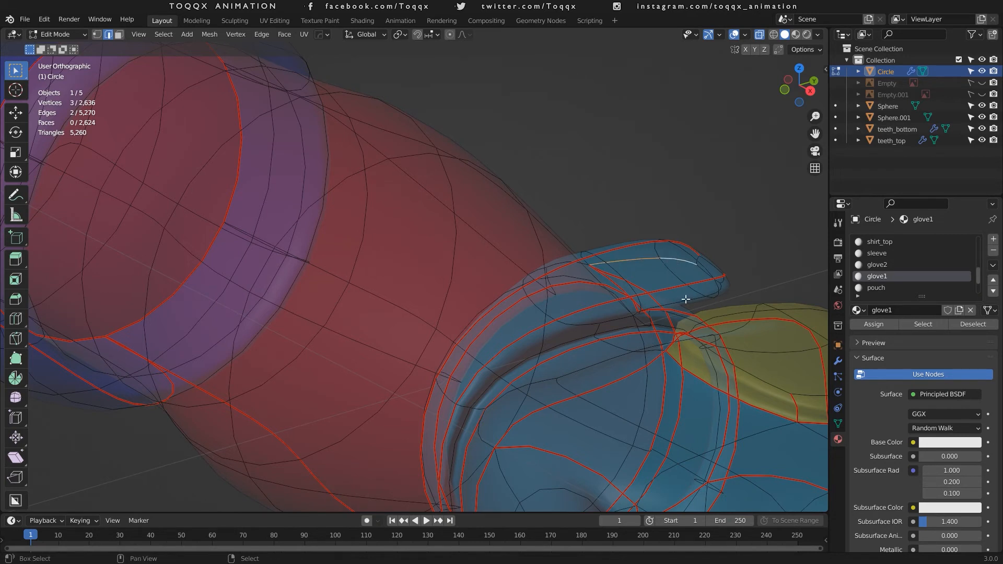
left_click(713, 297, "shift")
left_click(711, 289, "shift")
right_click(704, 274)
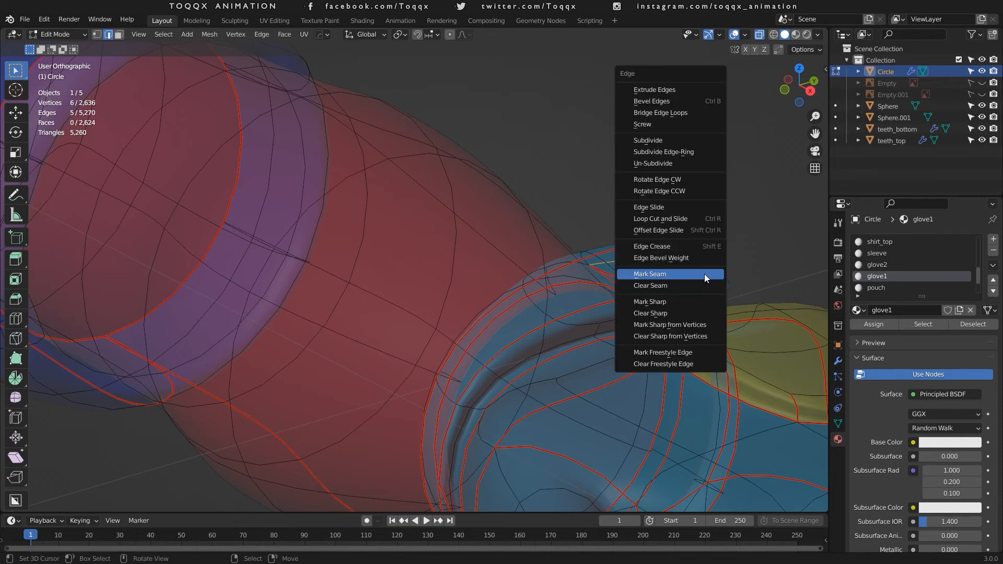
left_click(704, 273)
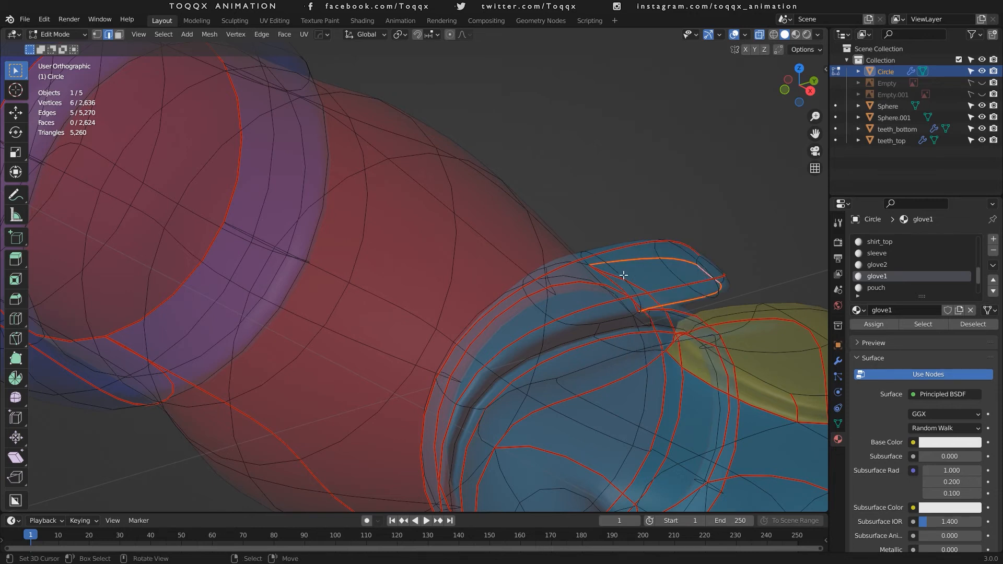
scroll(623, 274, "down", 3)
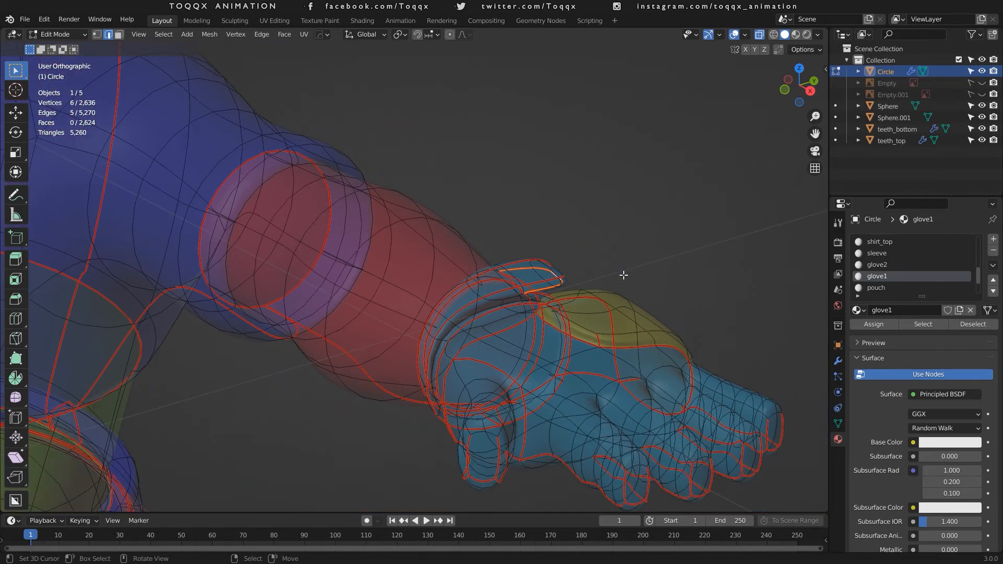
scroll(623, 275, "up", 4)
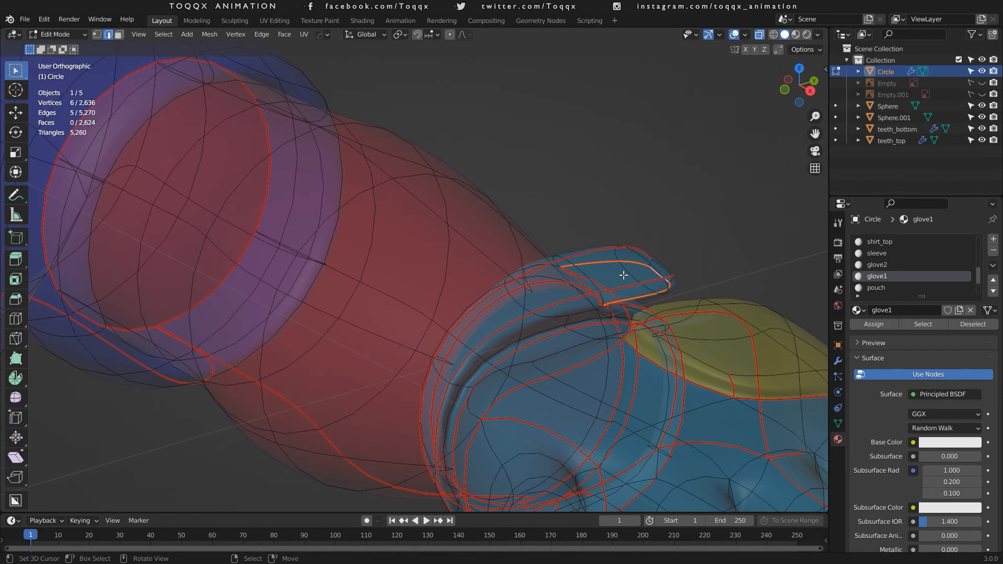
scroll(215, 152, "down", 4)
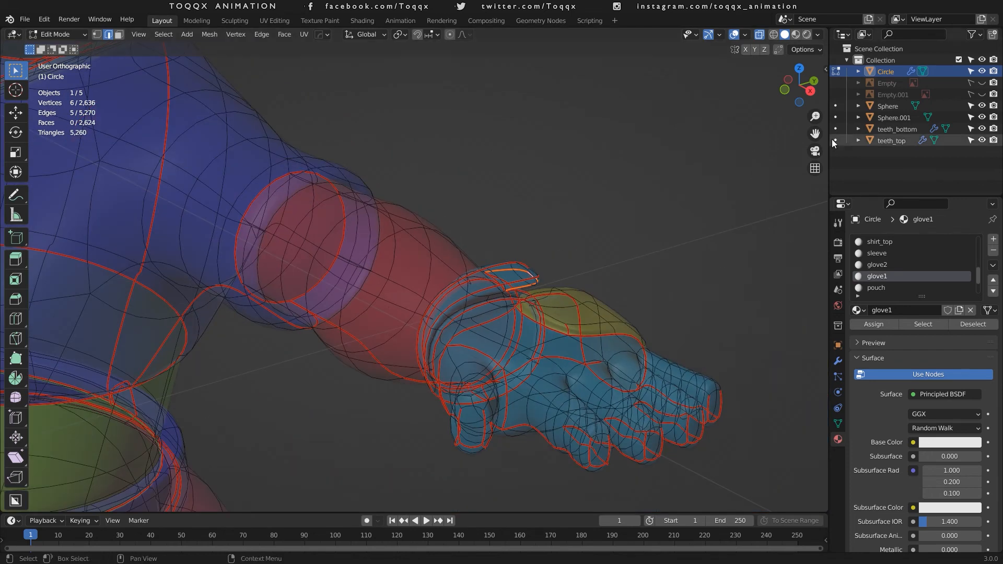
Mark the short crosswise edge on the right glove's cuff flap as a seam.
left_click_drag(815, 134, 1000, 232)
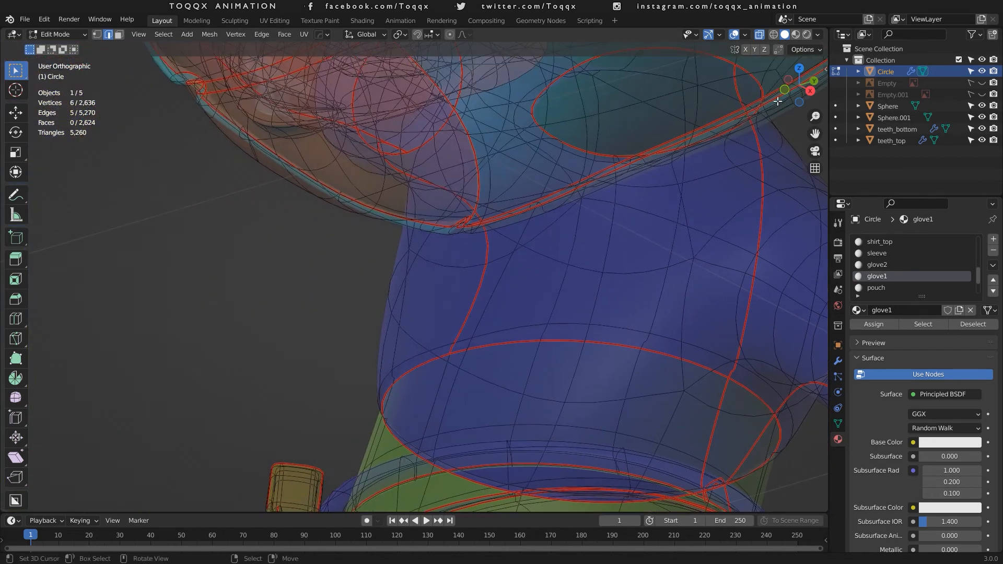
left_click_drag(777, 101, 726, 122)
left_click_drag(815, 133, 1001, 136)
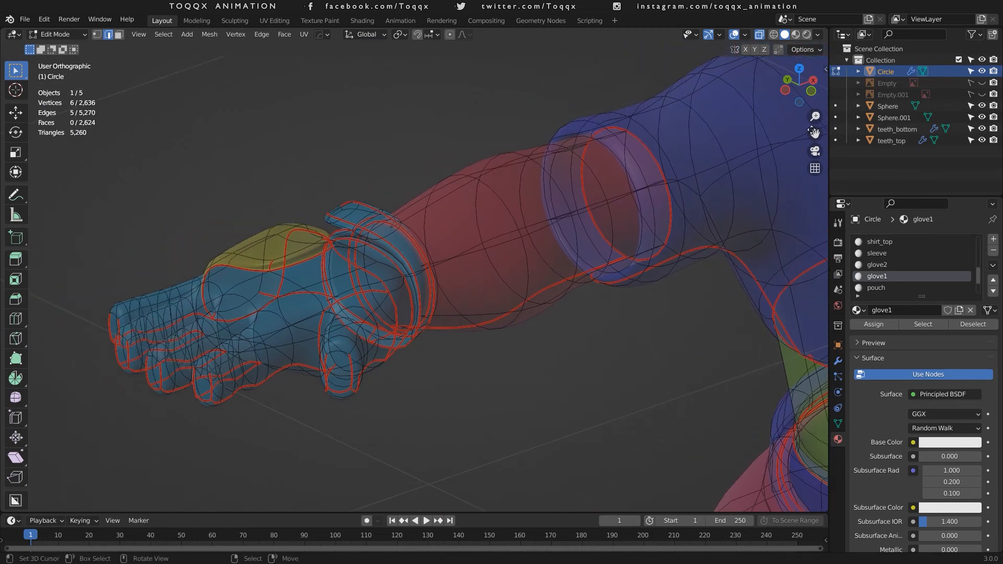
scroll(305, 282, "up", 5)
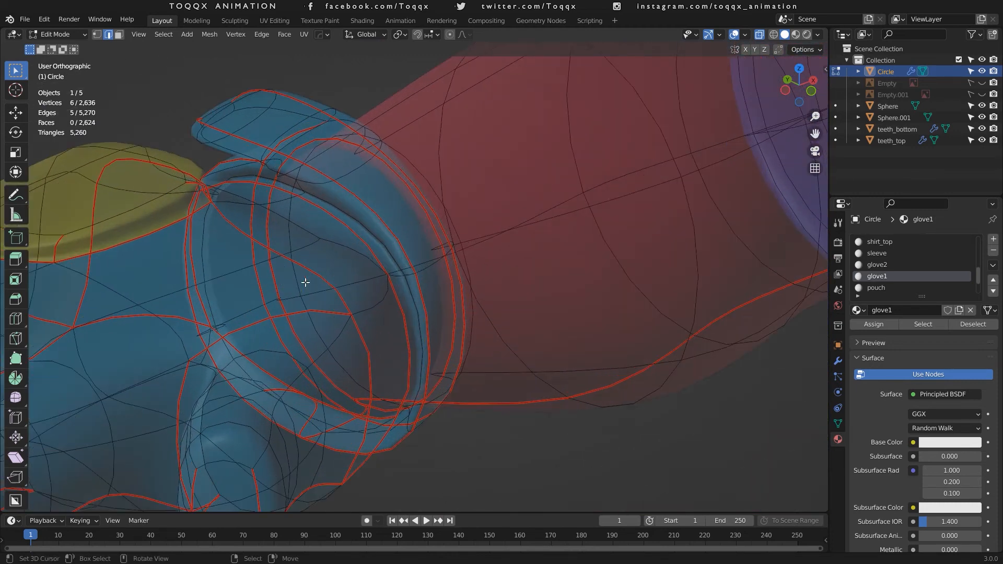
left_click(286, 125)
scroll(272, 158, "up", 2)
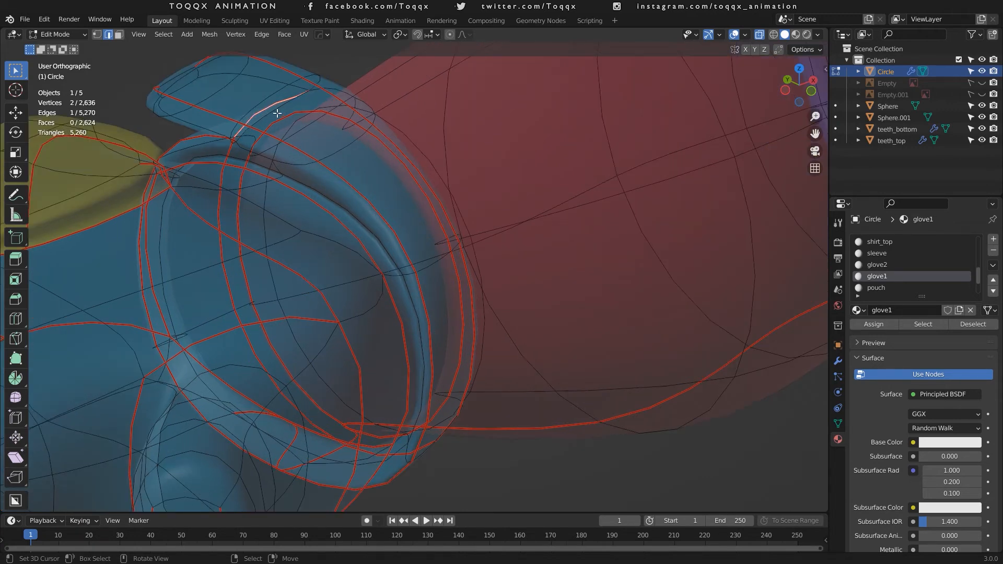
right_click(277, 114)
key("ctrl+e")
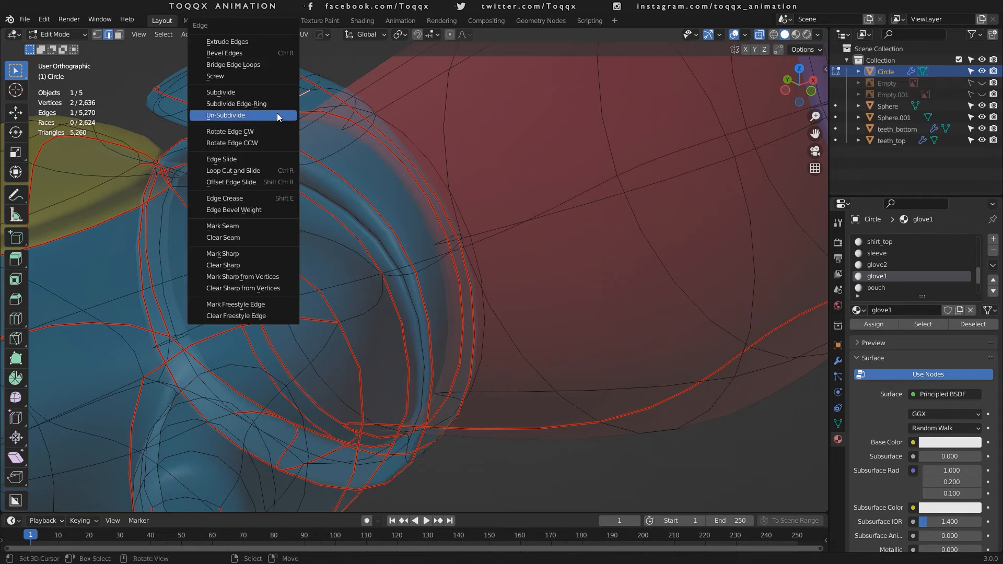
left_click(251, 226)
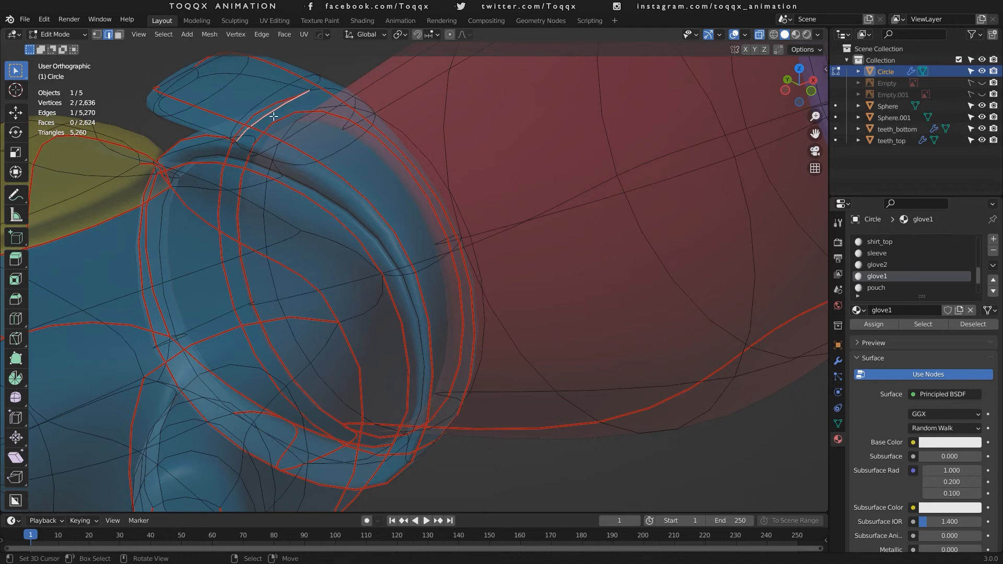
Mark the connected edges running around the right glove's cuff flap as a seam, matching the left glove.
right_click(294, 84)
right_click(227, 73, "shift")
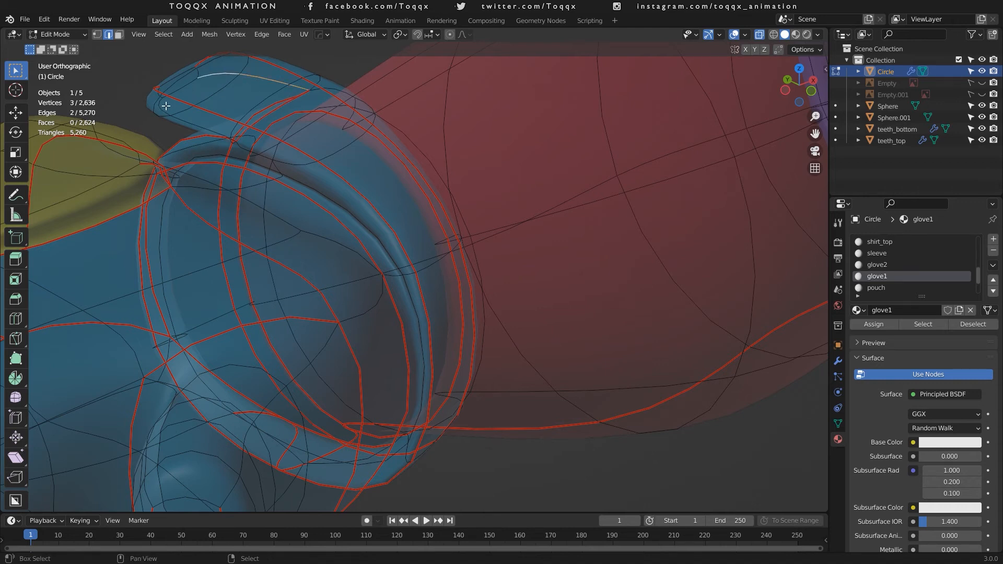
right_click(165, 110, "shift")
right_click(190, 123, "shift")
right_click(187, 90, "shift")
key("ctrl+e")
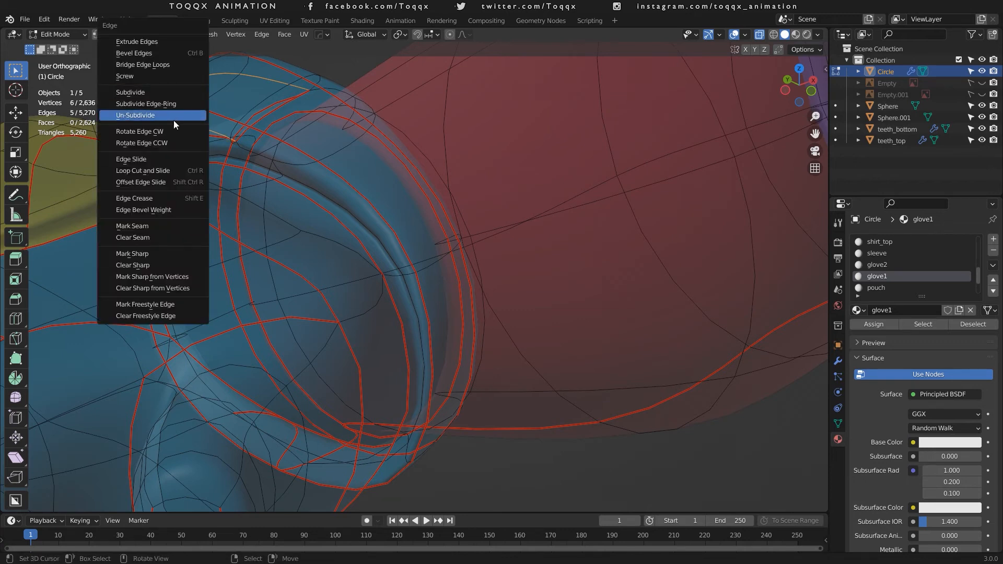
left_click(167, 226)
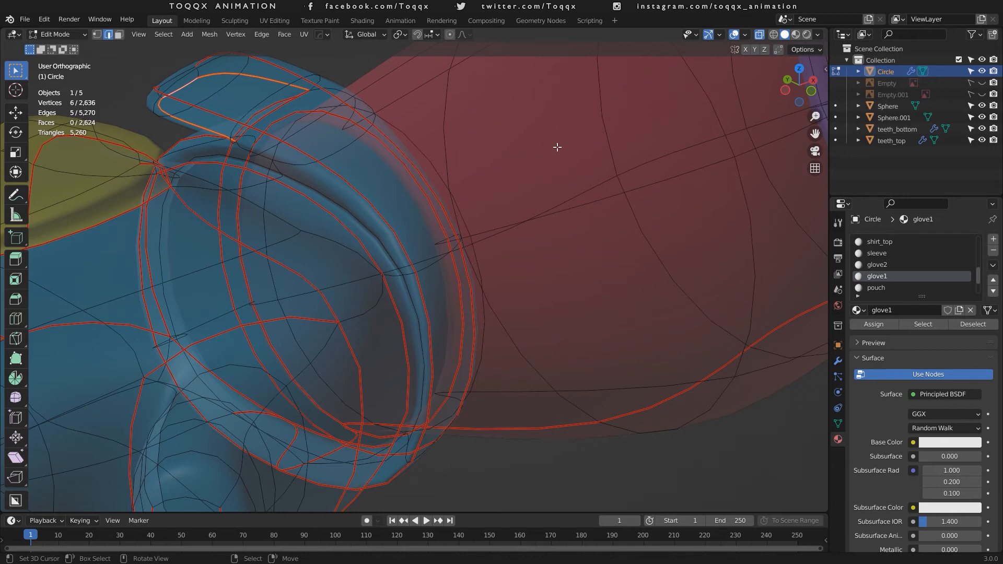
Examine the left glove's cuff seams up close again, comparing them with the right glove, and view the whole character.
scroll(557, 147, "down", 10)
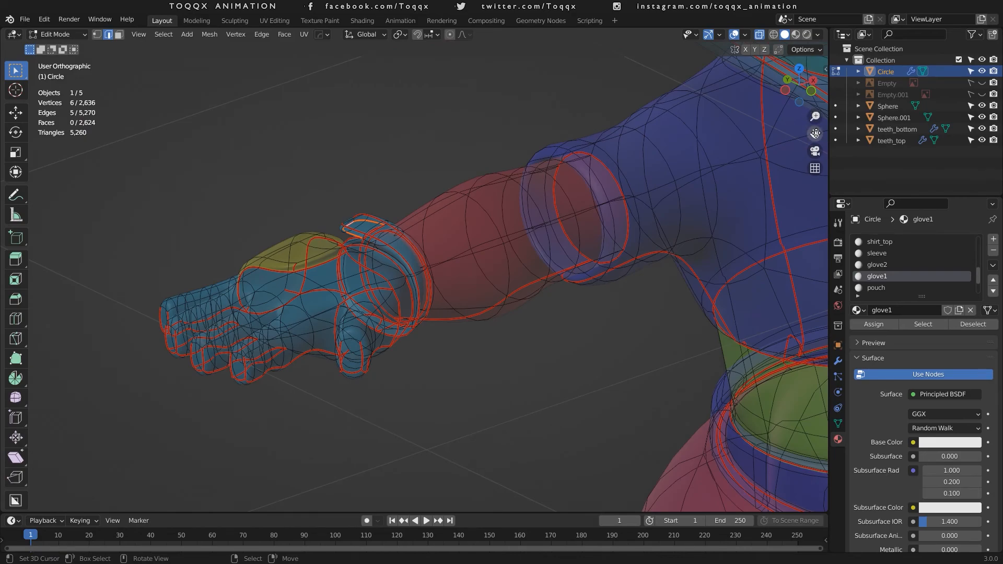
left_click_drag(799, 83, 766, 104)
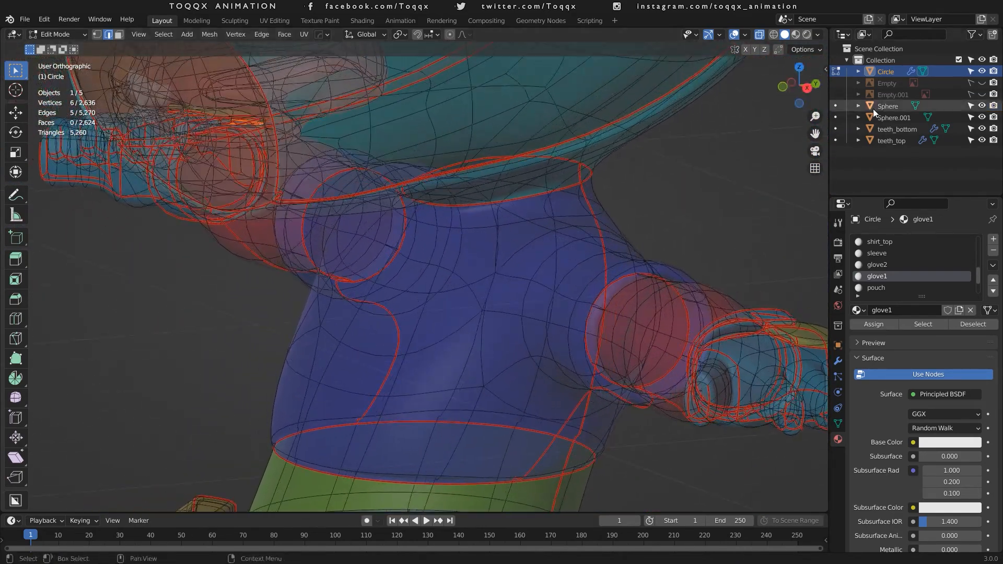
left_click_drag(814, 134, 535, 106)
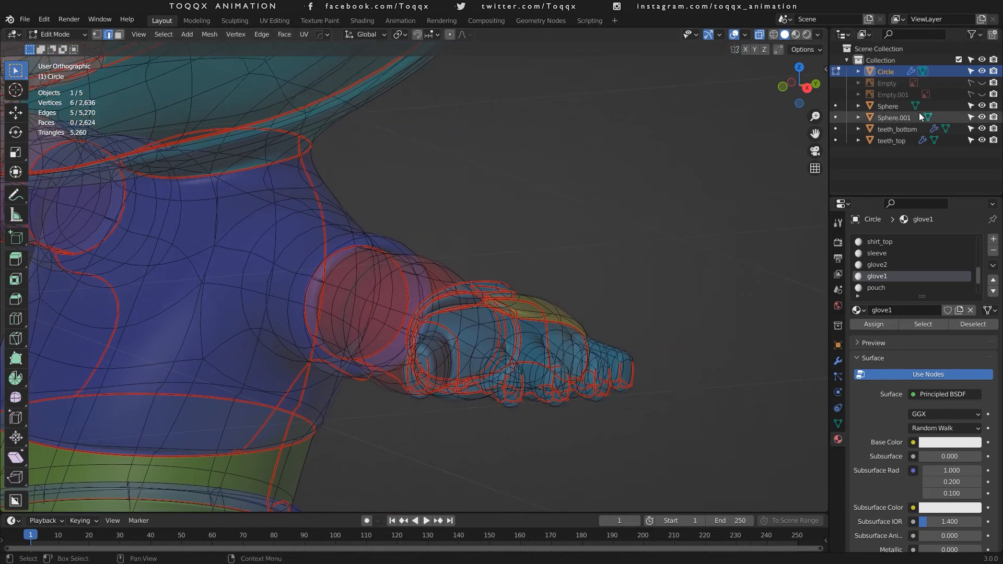
left_click_drag(800, 83, 443, 3)
scroll(816, 269, "up", 1)
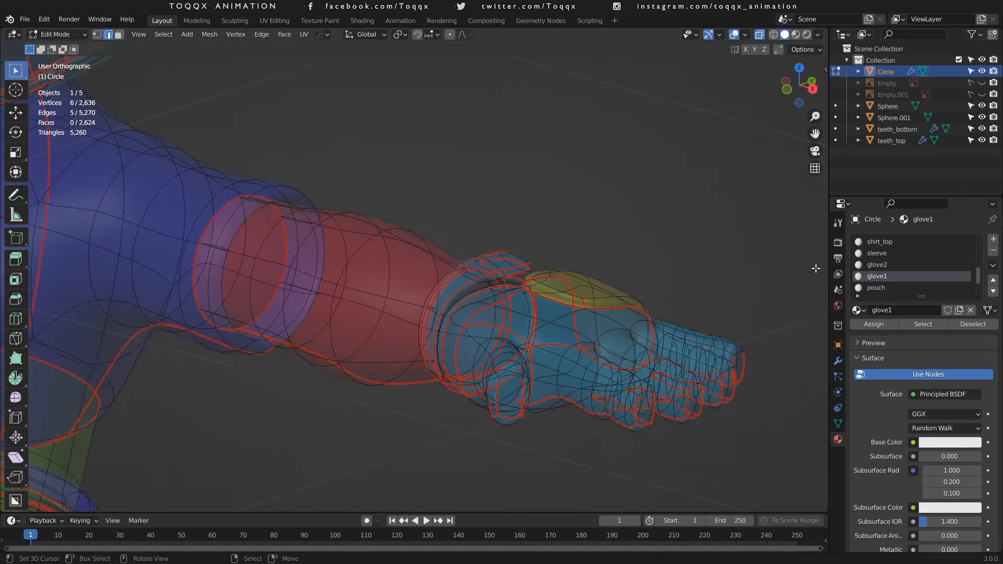
scroll(816, 269, "up", 5)
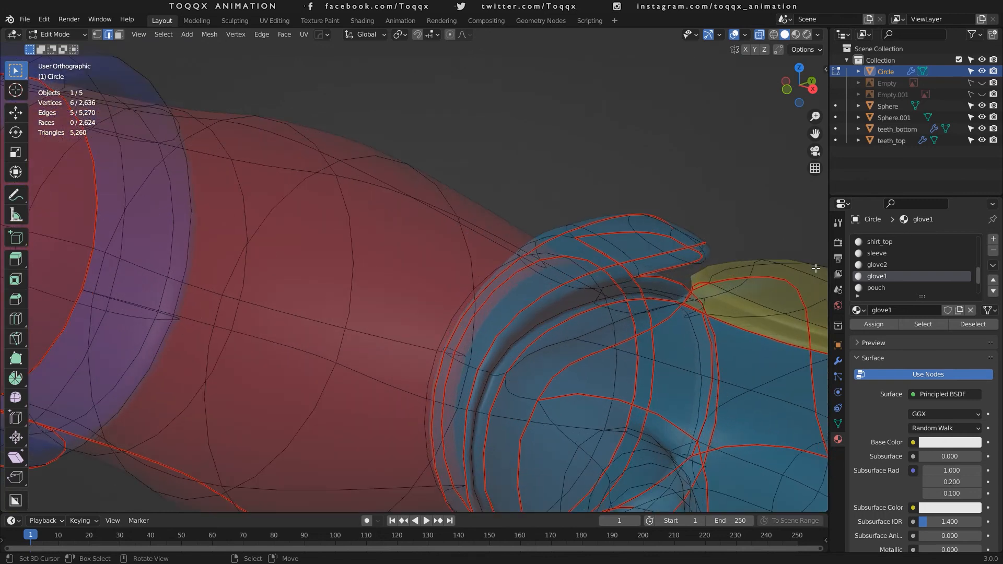
scroll(816, 269, "up", 1)
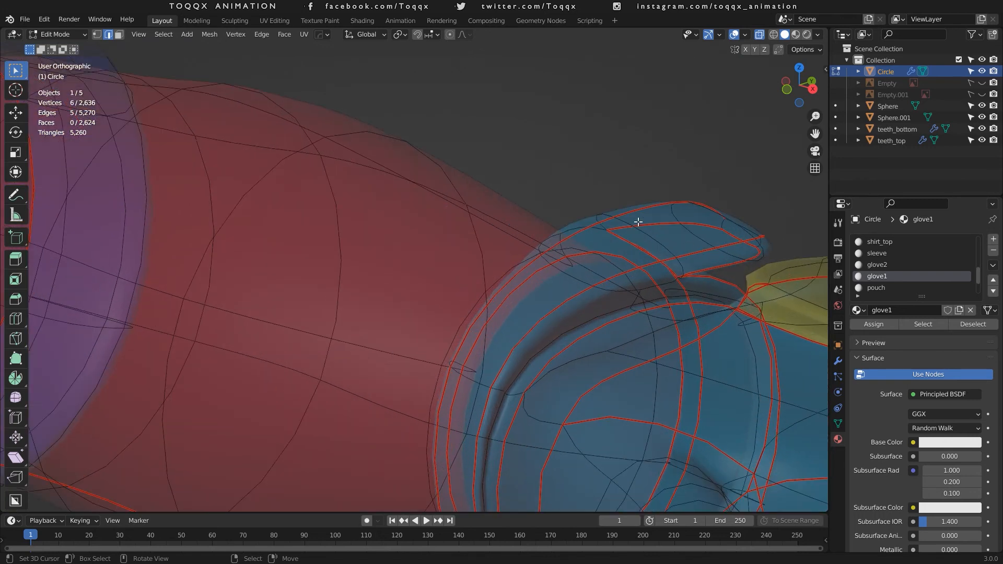
scroll(638, 222, "down", 8)
scroll(638, 222, "up", 2)
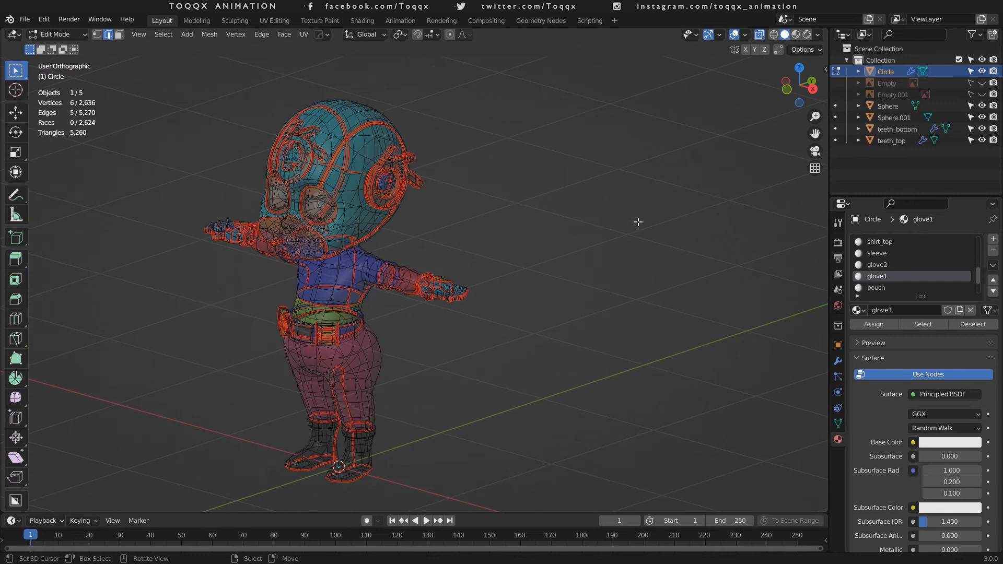
Select the whole character mesh in vertex mode and unwrap it again in the UV Editing workspace.
key("KP_1")
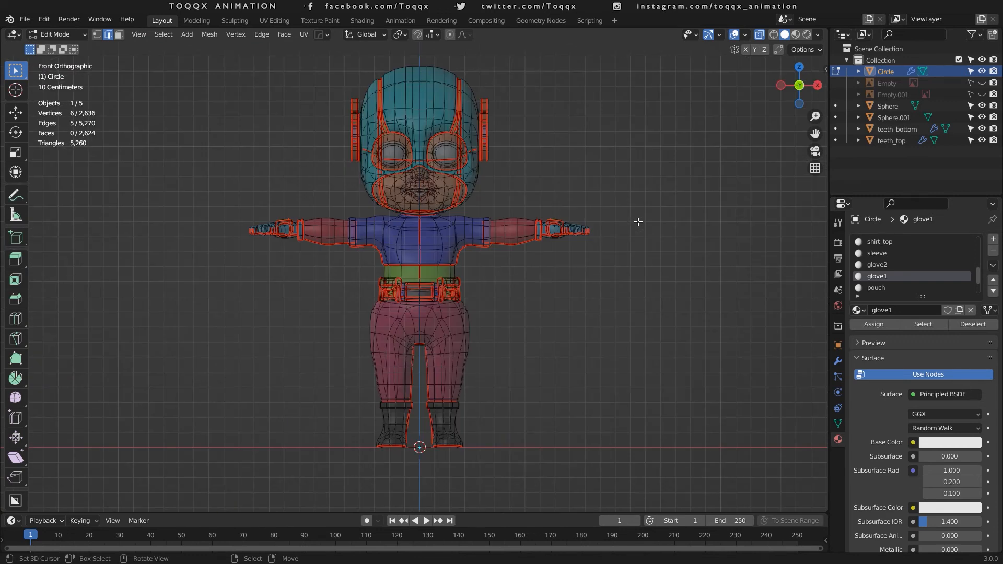
key("1")
key("a")
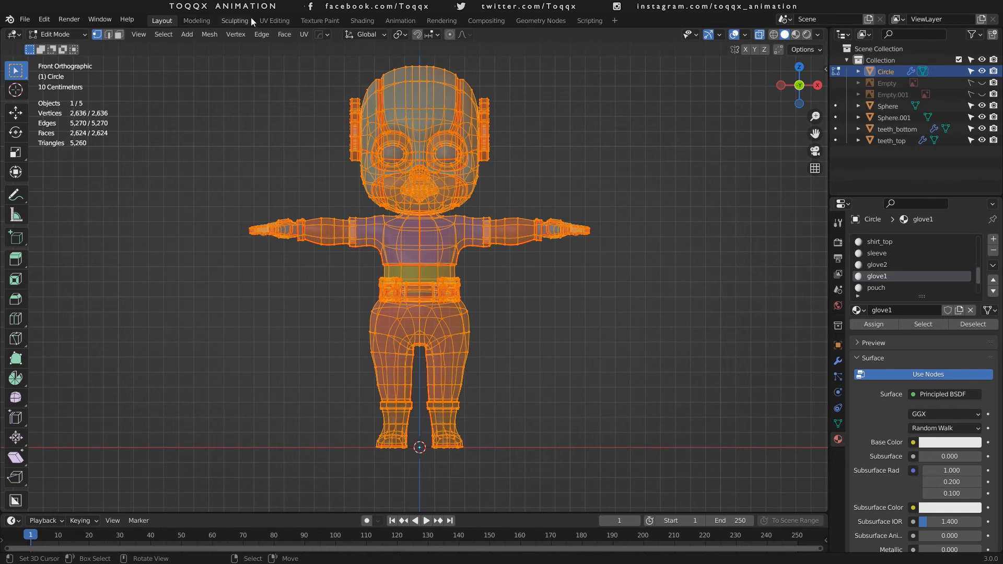
left_click(274, 20)
key("KP_1")
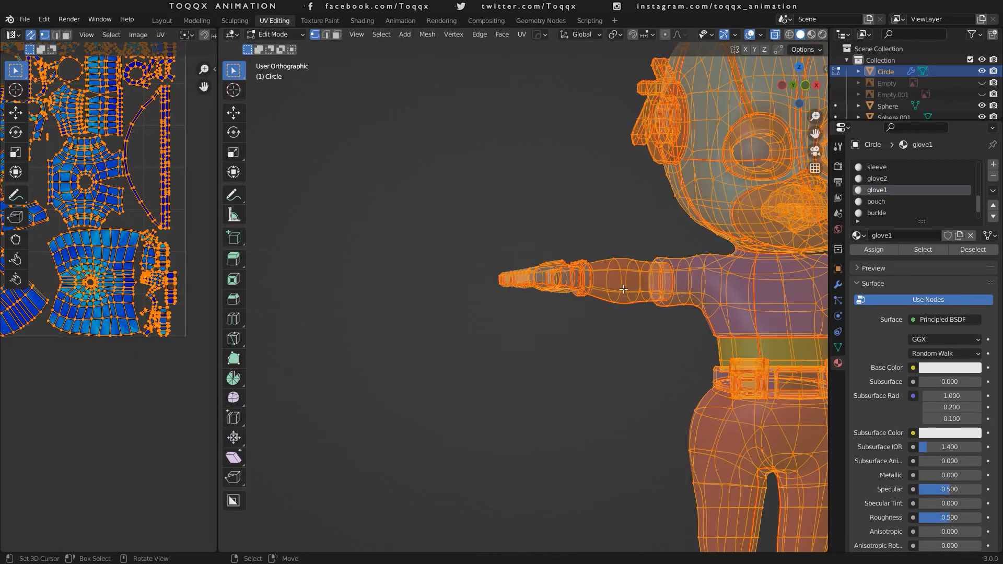
scroll(623, 289, "down", 2)
key("u")
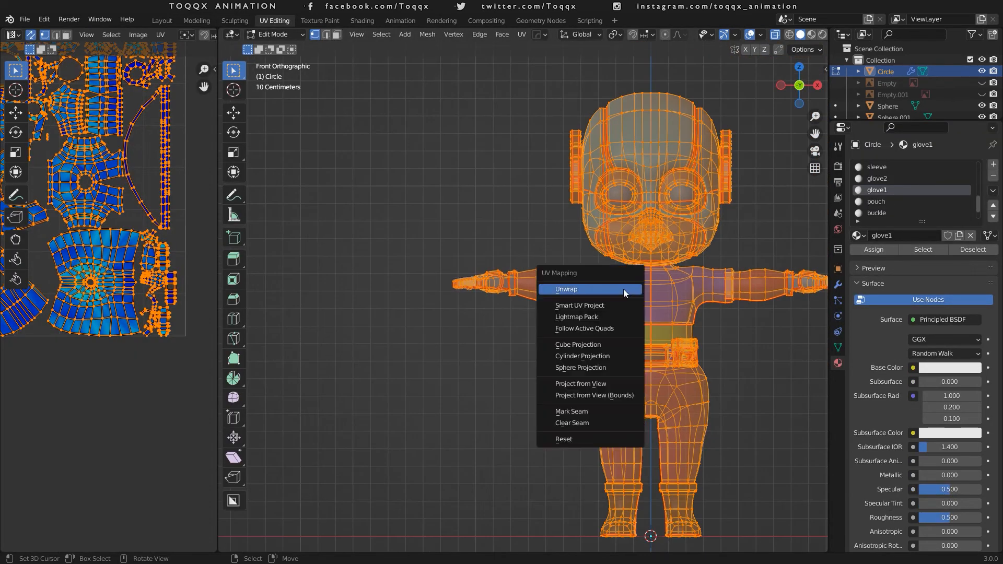
left_click(623, 289)
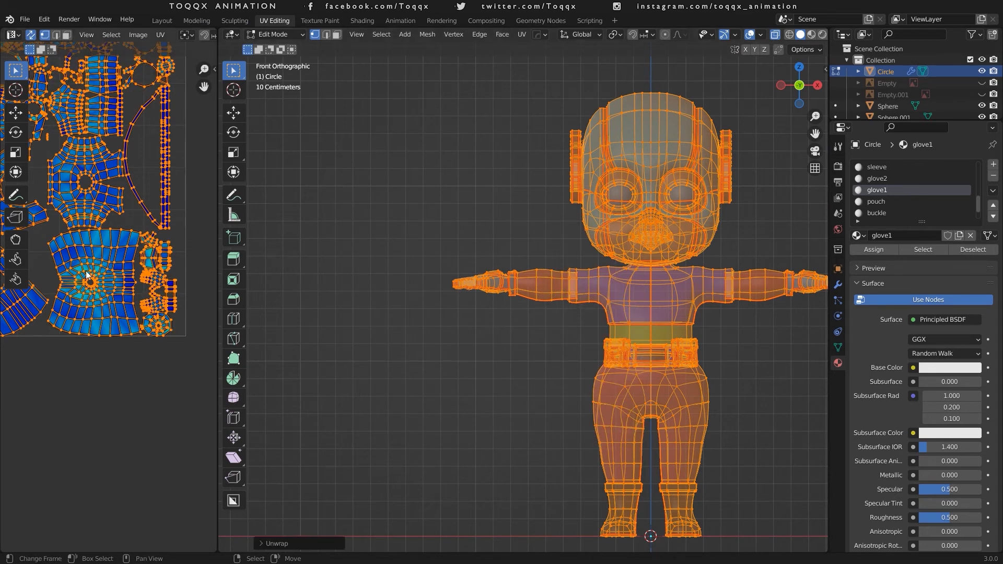
Widen the UV editor and examine the unwrapped islands, especially the small glove pieces beside the large round-holed island.
scroll(86, 275, "up", 3)
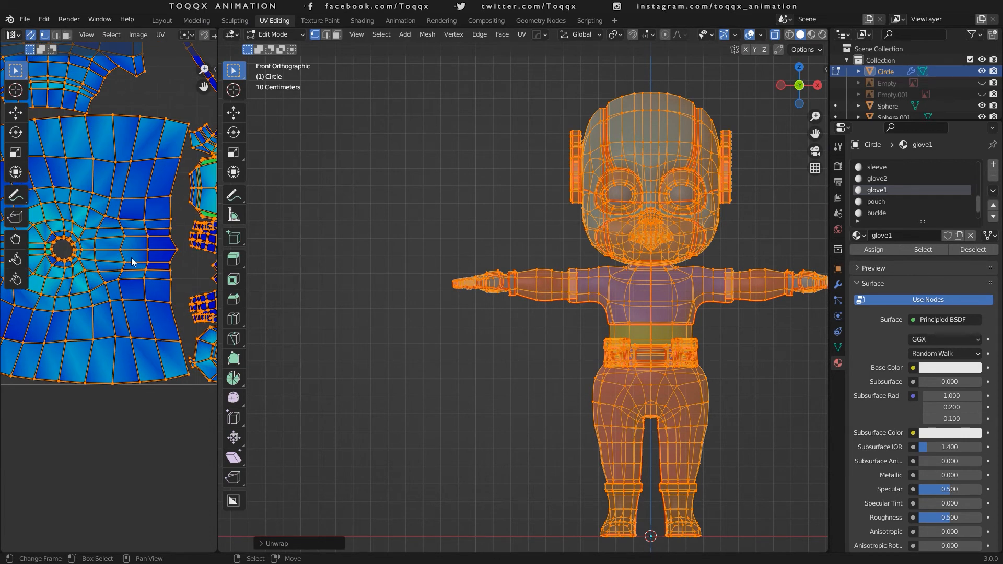
left_click_drag(218, 255, 610, 254)
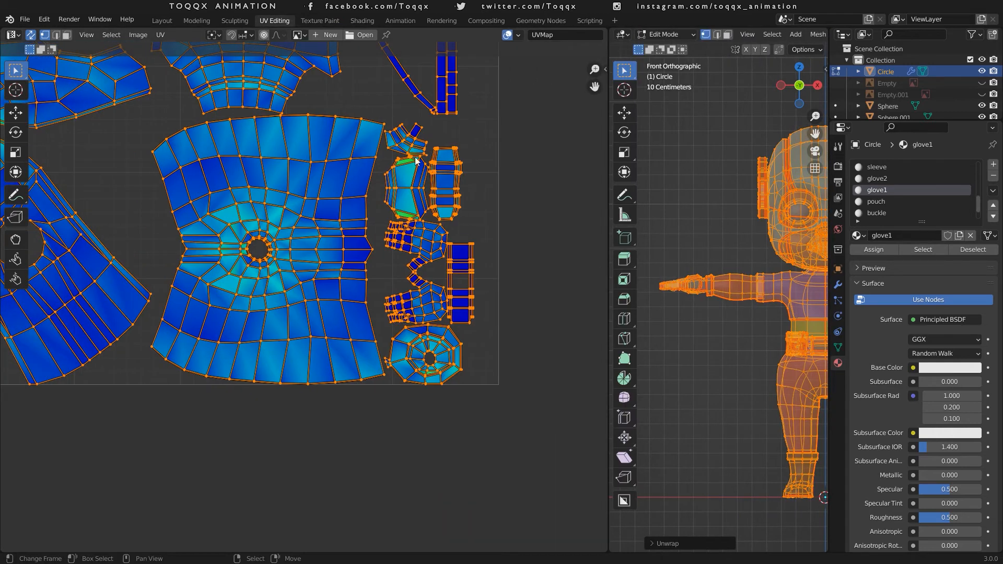
scroll(371, 205, "down", 5)
scroll(371, 205, "up", 2)
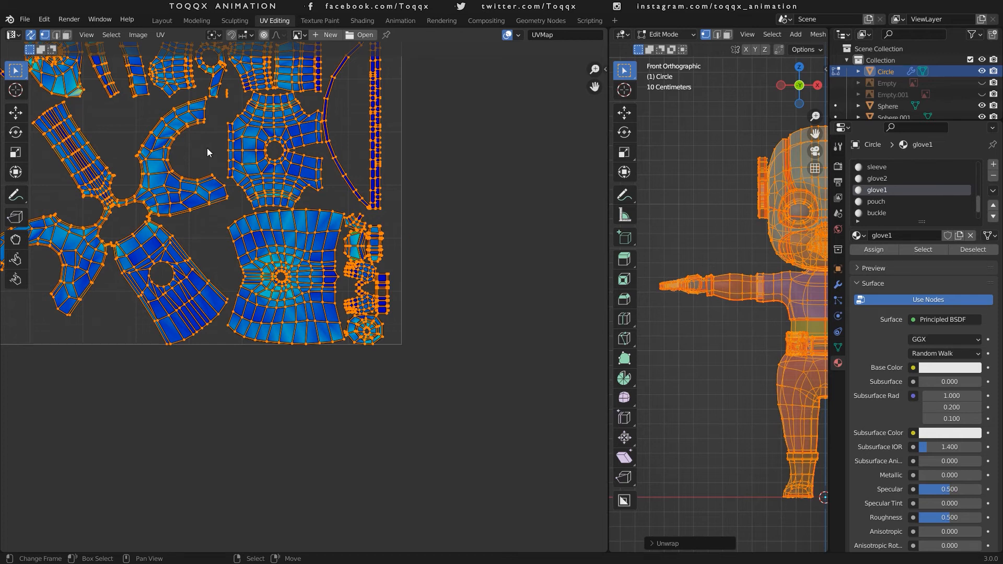
scroll(207, 148, "down", 3)
scroll(206, 149, "up", 2)
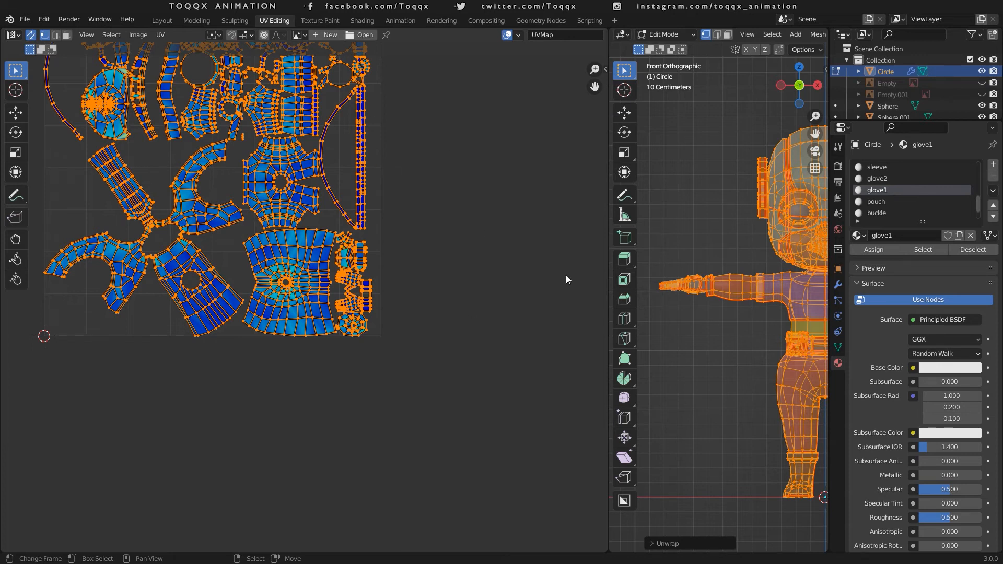
Set UV-Packer's pre-rotation to 90 and pack all UV islands with the Efficient engine at 4096 by 4096.
key("n")
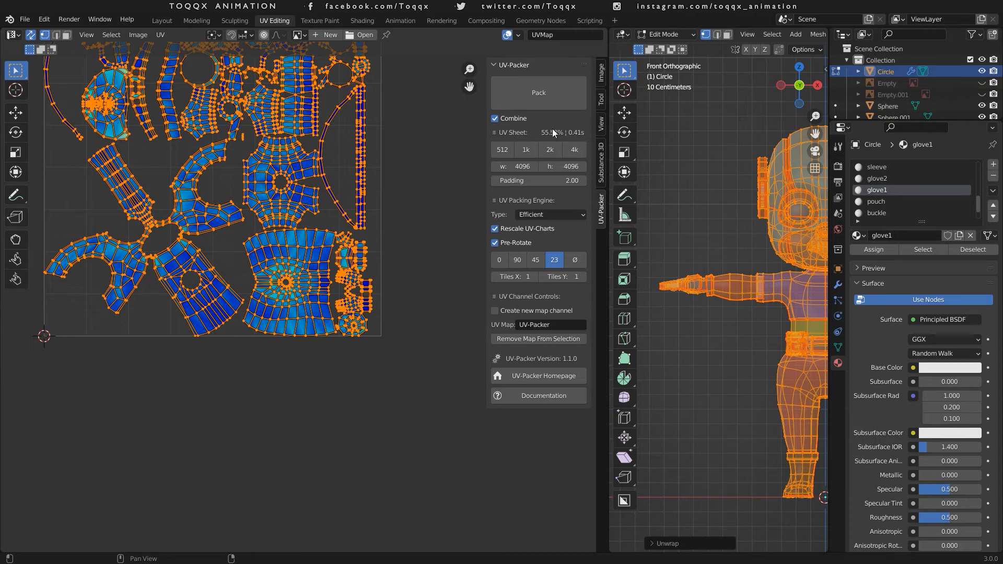
left_click(517, 260)
left_click(541, 98)
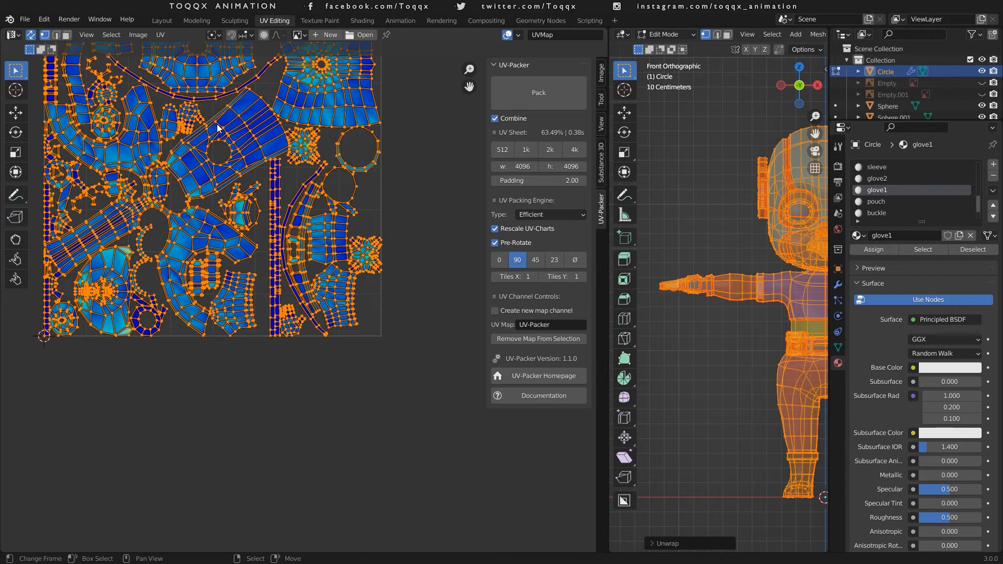
scroll(269, 230, "down", 1)
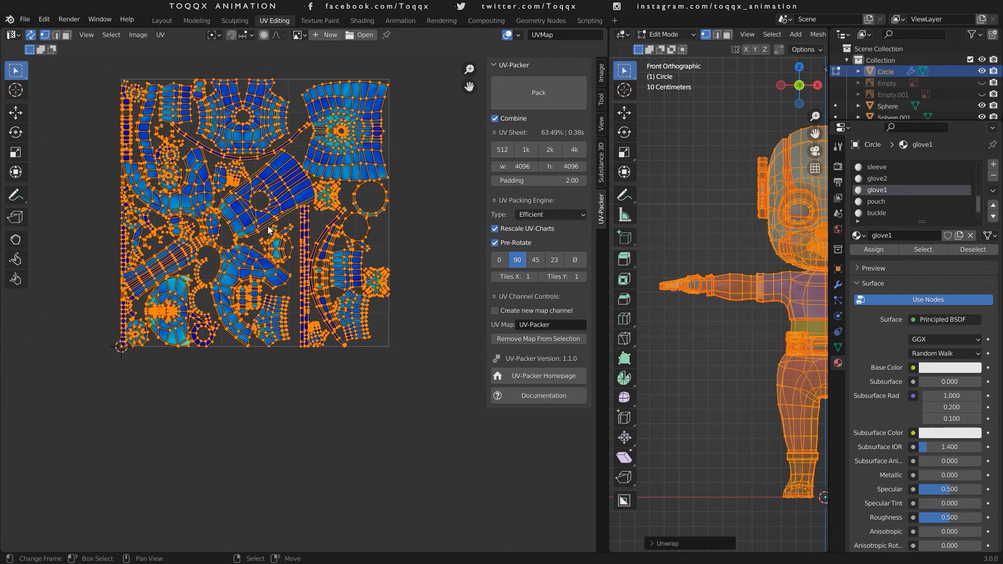
scroll(239, 140, "up", 3)
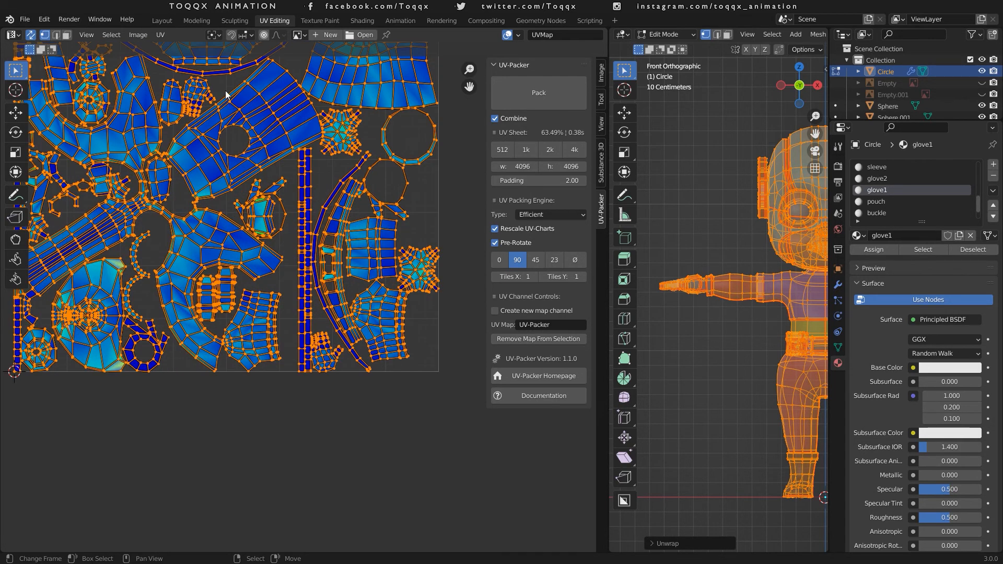
Compare the new UV packing with the previous layout, keep the new one and save the blend file.
scroll(252, 145, "down", 1)
scroll(255, 173, "down", 1)
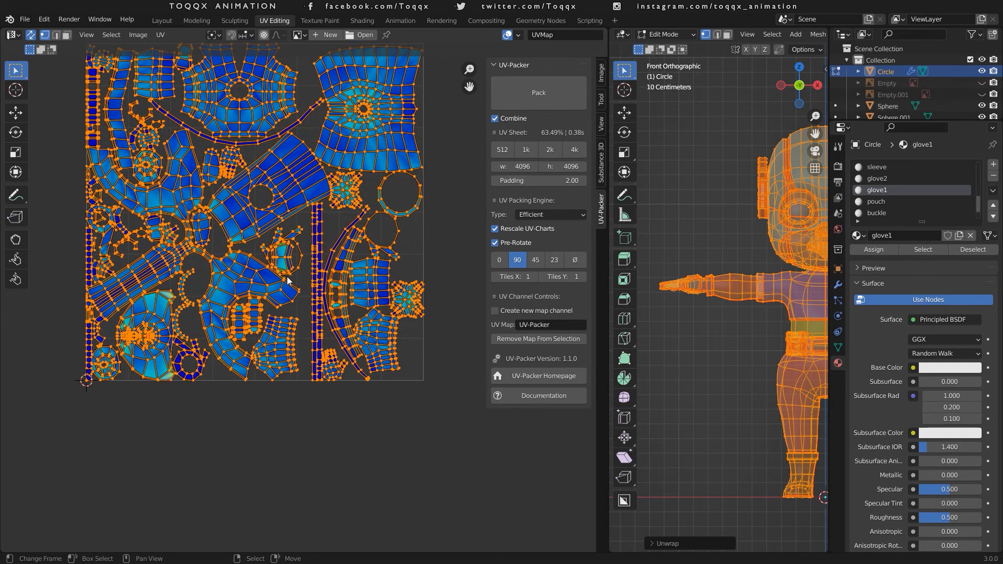
key("ctrl+z")
key("ctrl+shift+z")
left_click(24, 19)
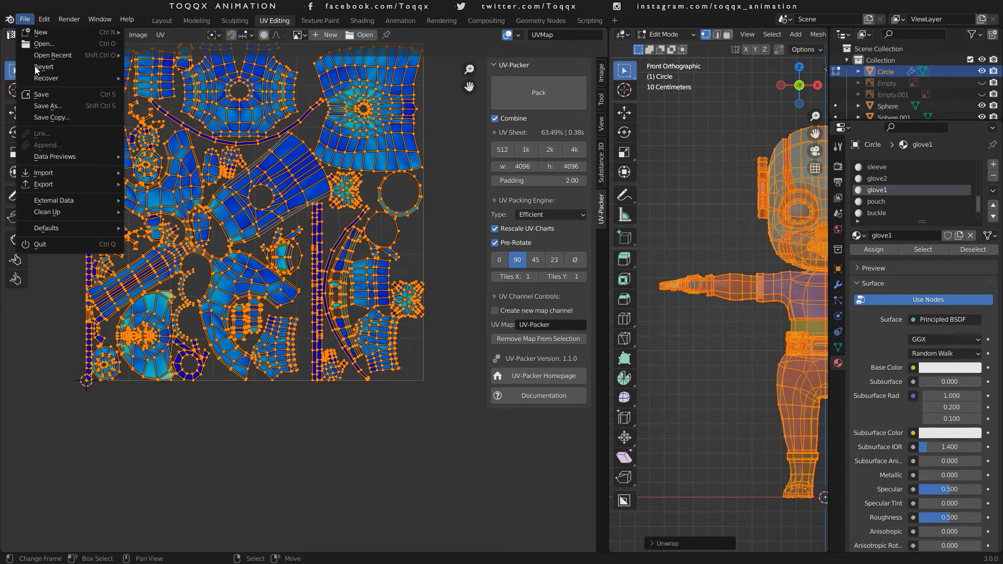
left_click(42, 94)
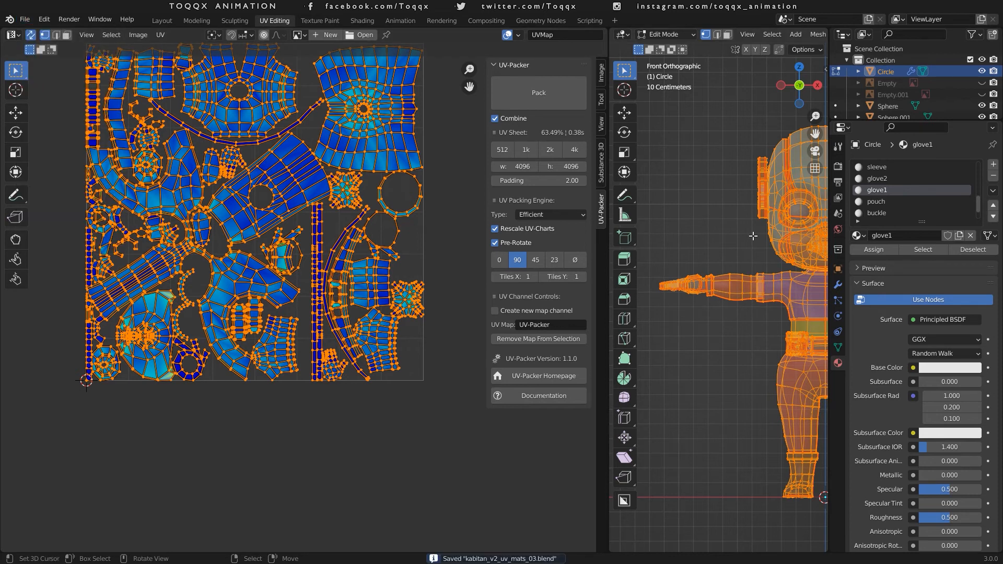
Return to the Layout workspace, turn off X-ray and show the character's UV Maps list.
left_click(162, 21)
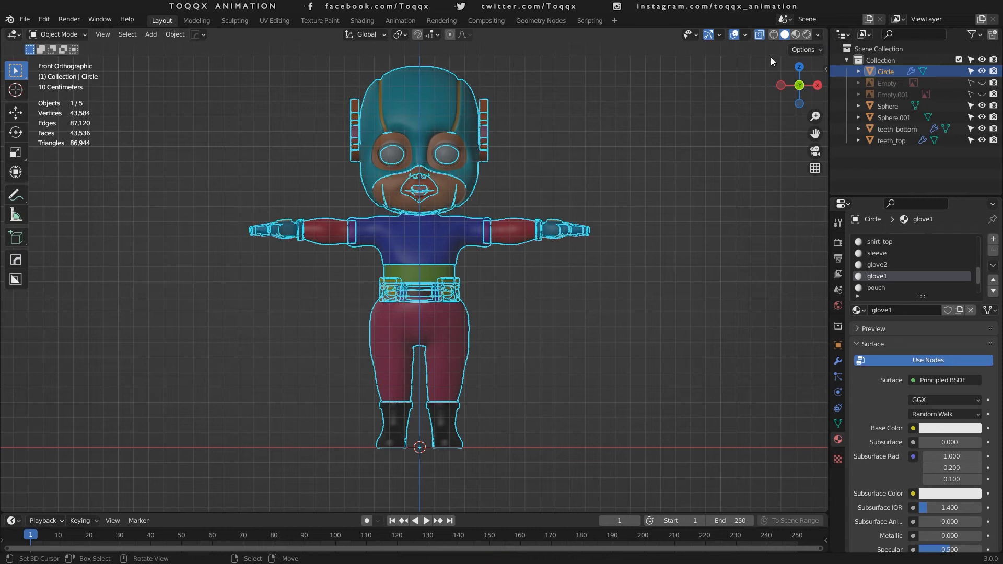
left_click(758, 35)
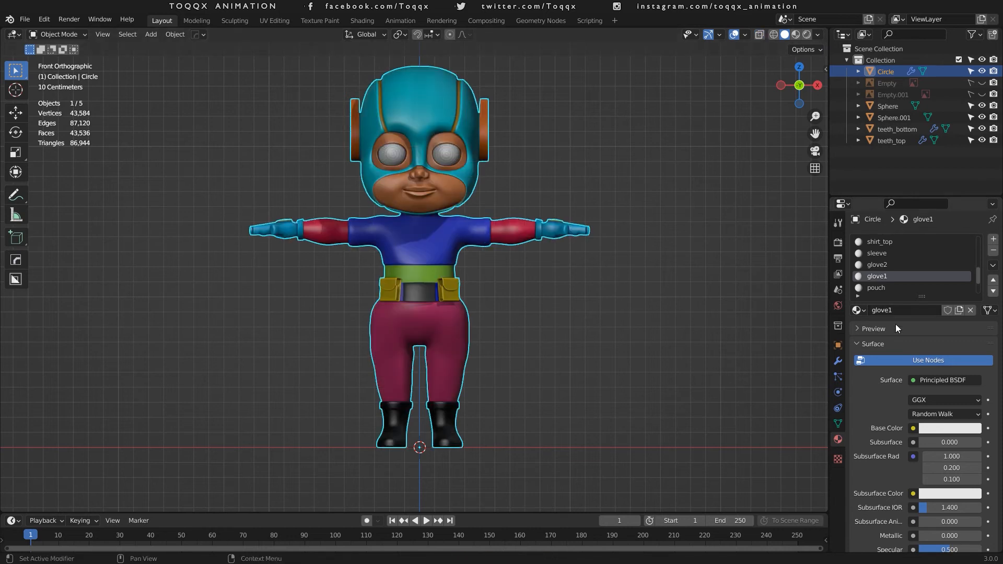
left_click(839, 392)
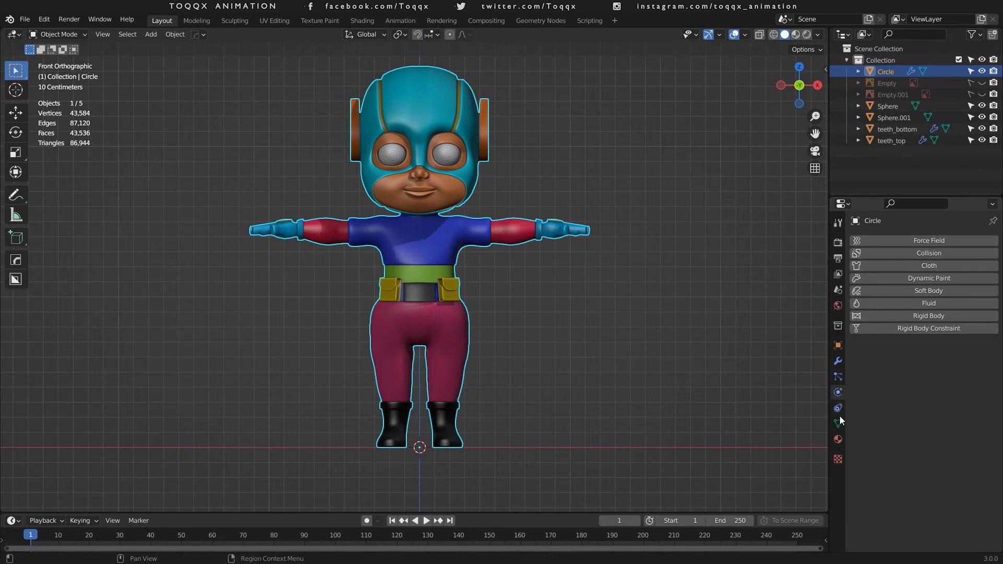
left_click(838, 422)
left_click(857, 399)
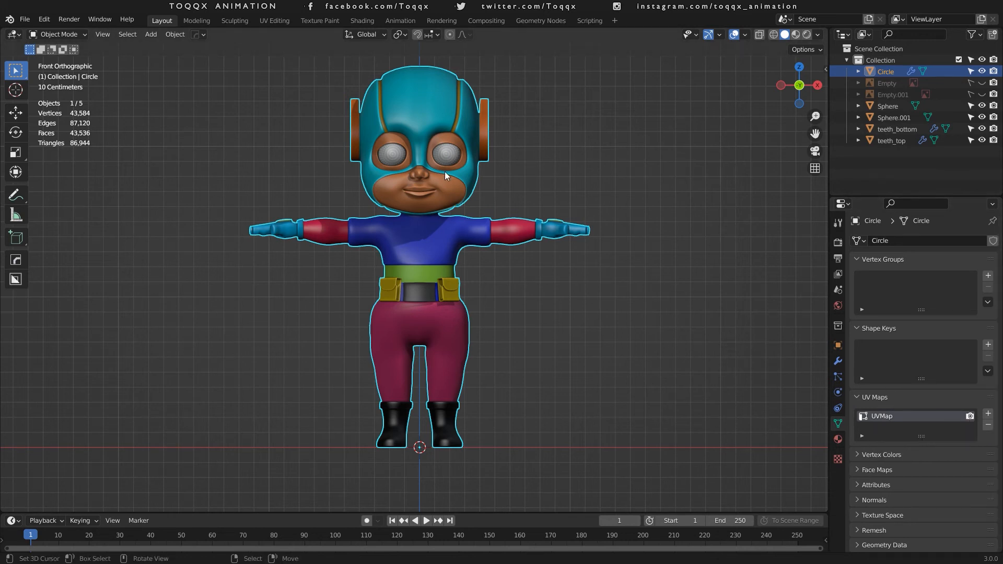
Check the character's mesh in Edit Mode, return to Object Mode and save the file again.
key("Tab")
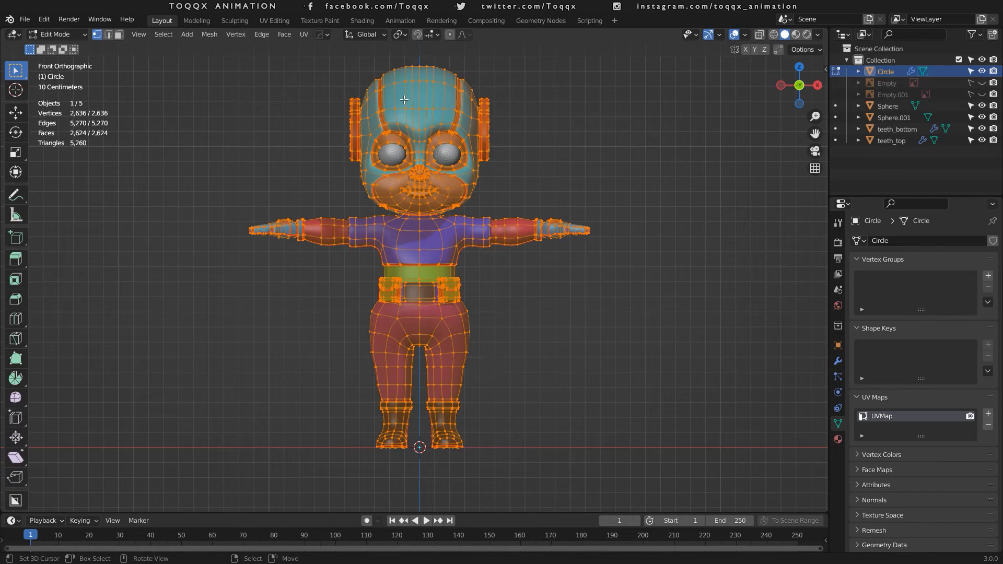
key("Tab")
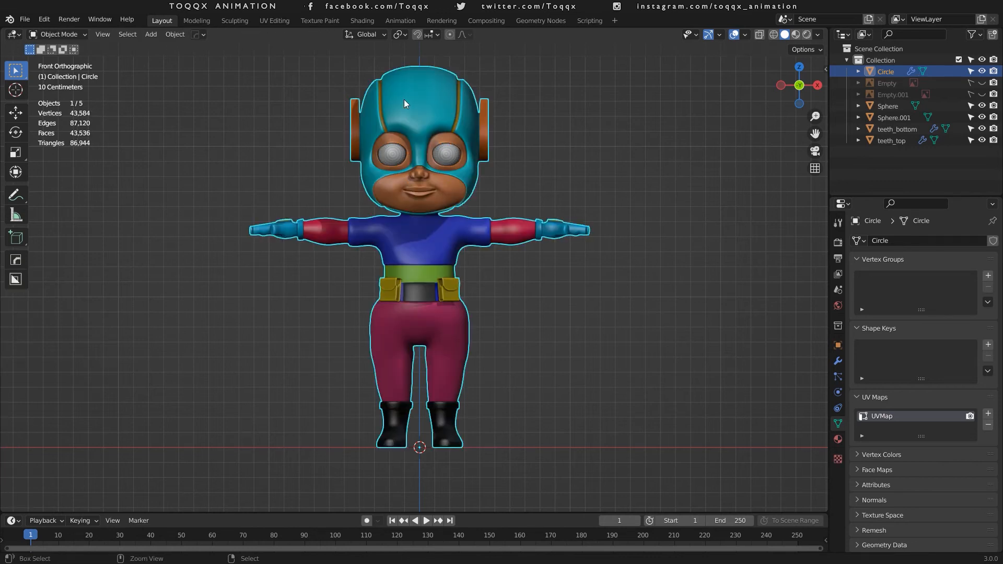
key("ctrl+s")
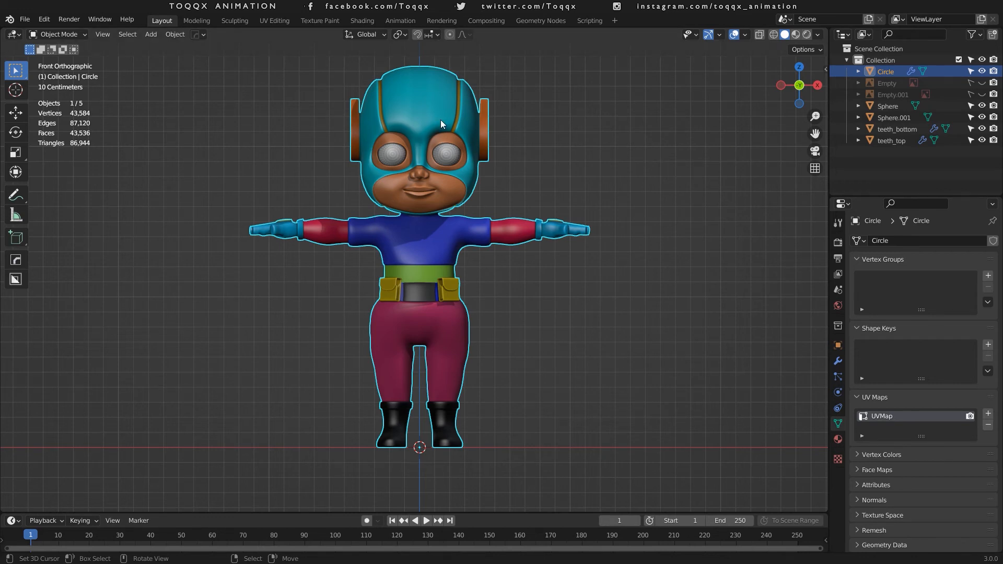
Deselect the character's entire mesh in Edit Mode and make the cap material slot active.
key("Tab")
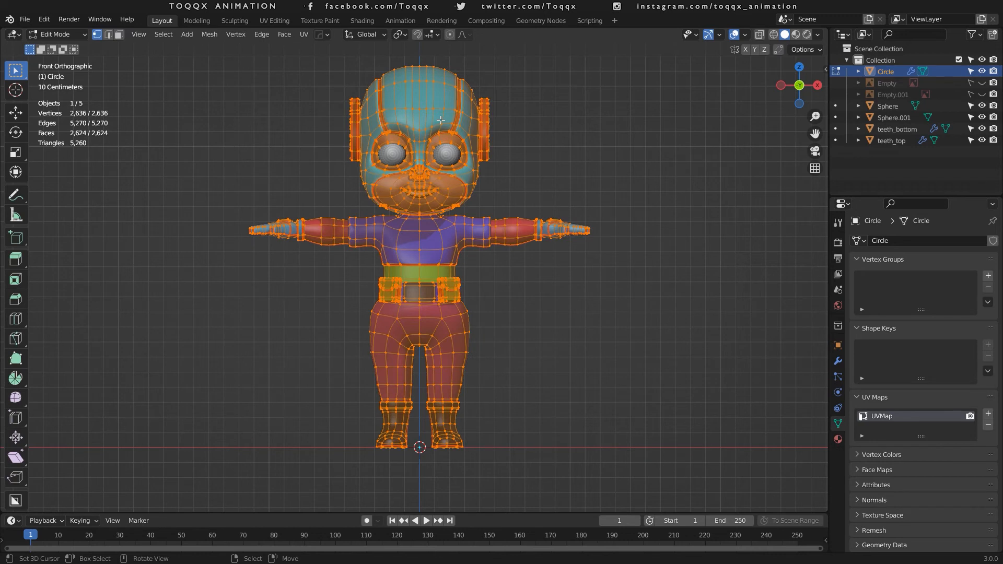
left_click(553, 141)
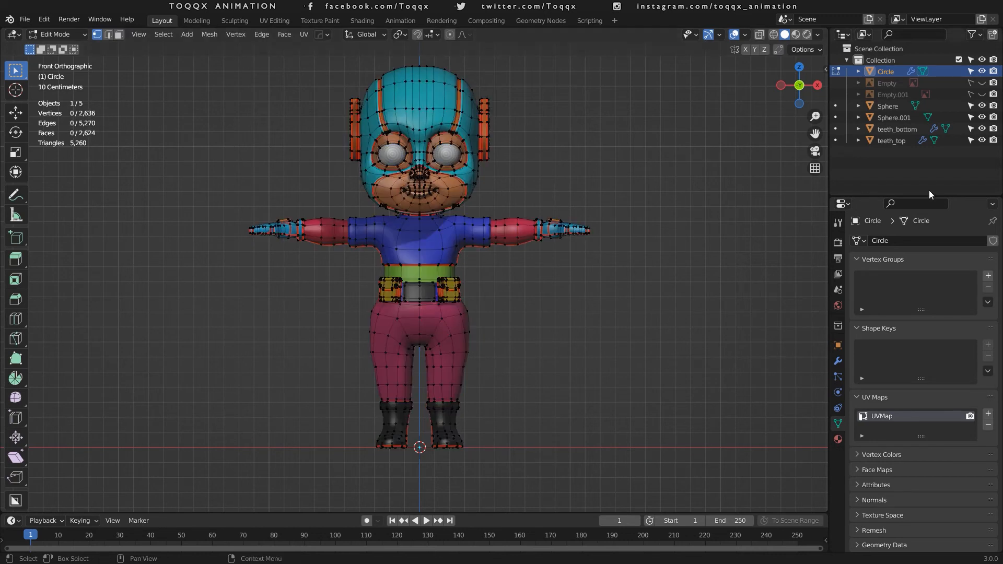
left_click(838, 440)
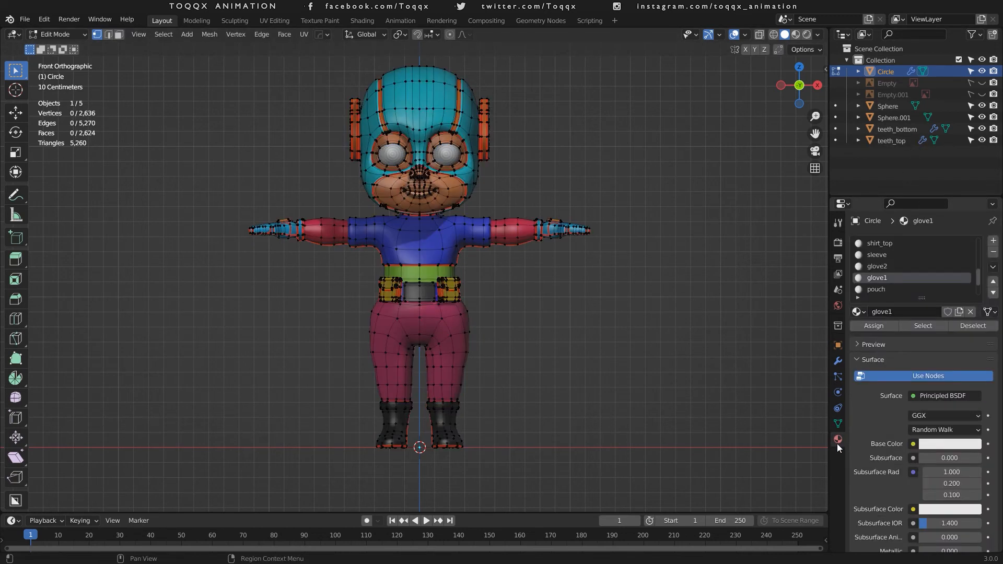
scroll(907, 259, "down", 3)
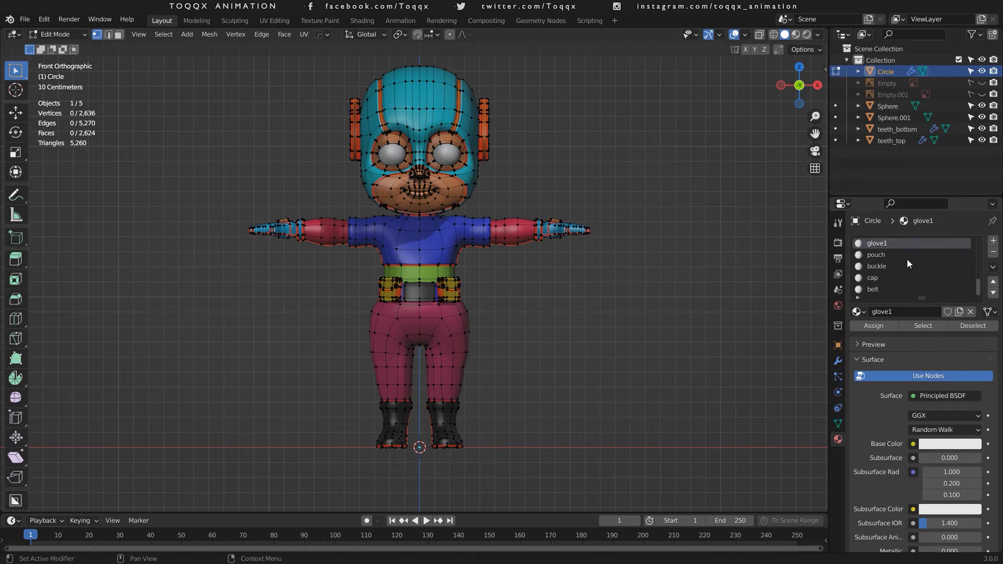
left_click(871, 279)
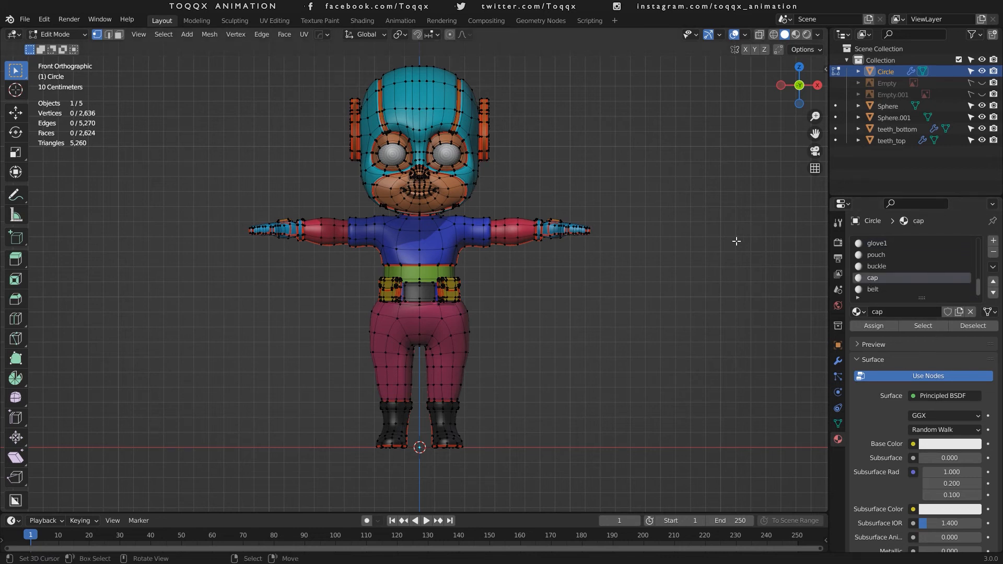
Show the Substance 3D Panel, return to Object Mode and open the Substance 3D Community Assets website in the browser.
key("n")
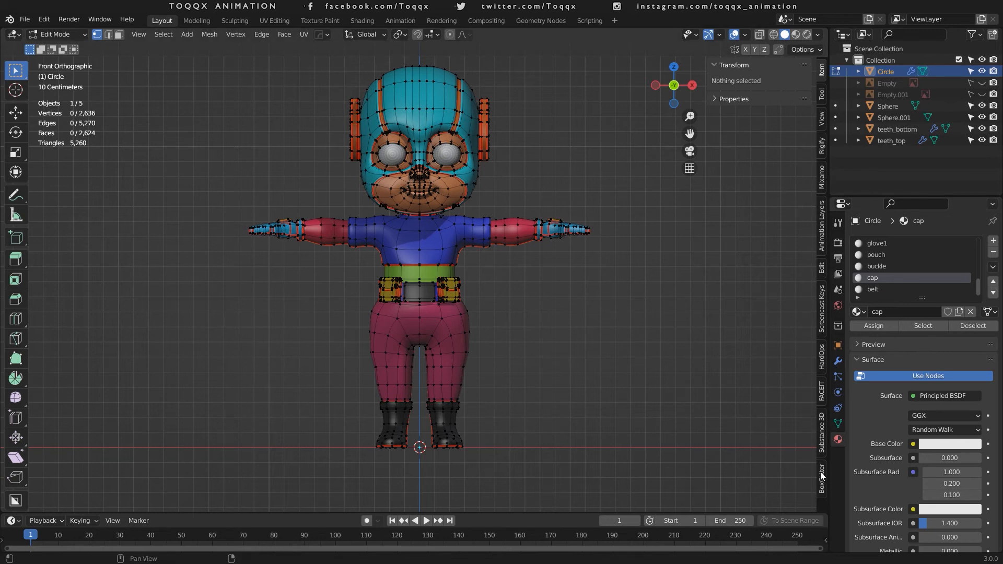
left_click(824, 428)
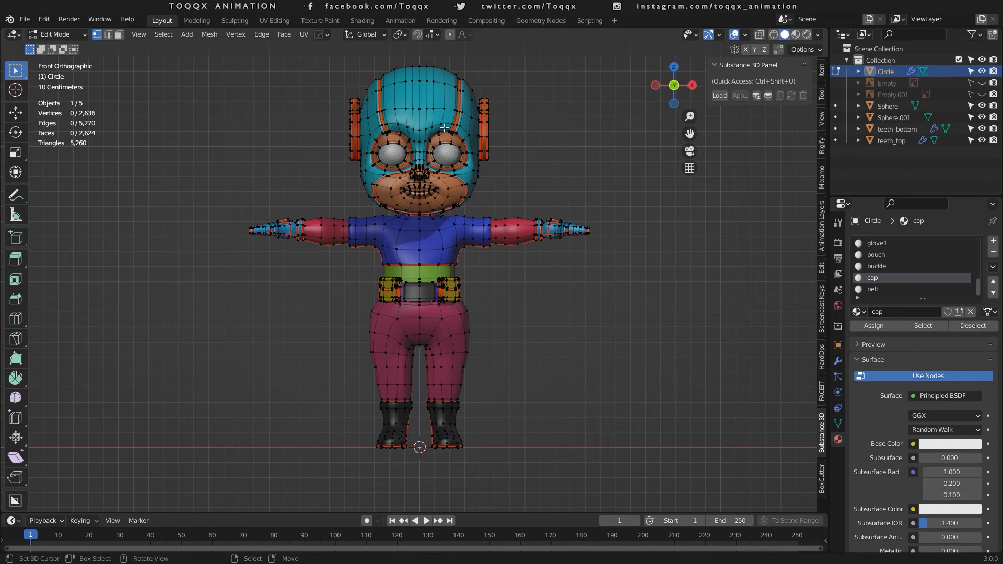
key("Tab")
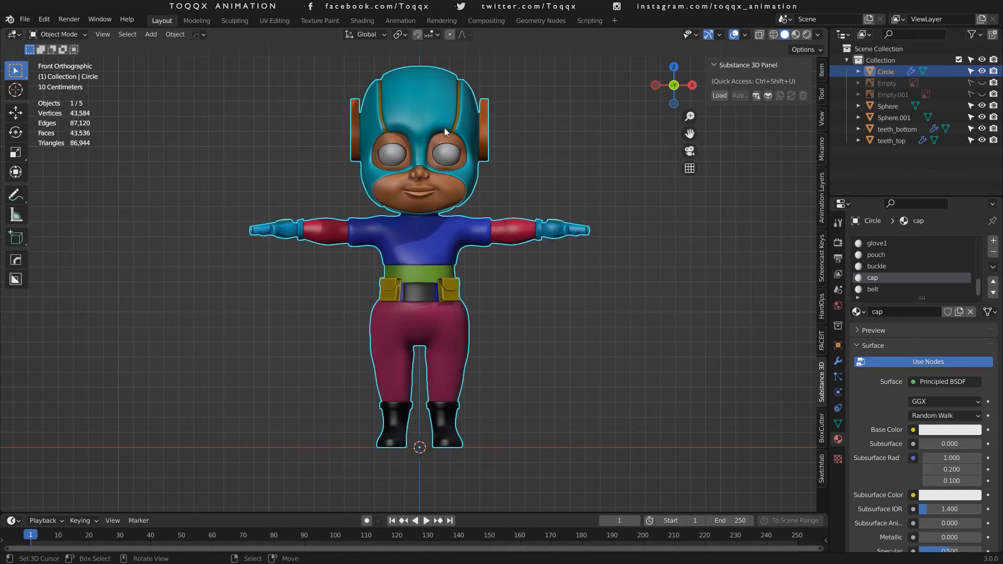
left_click(756, 95)
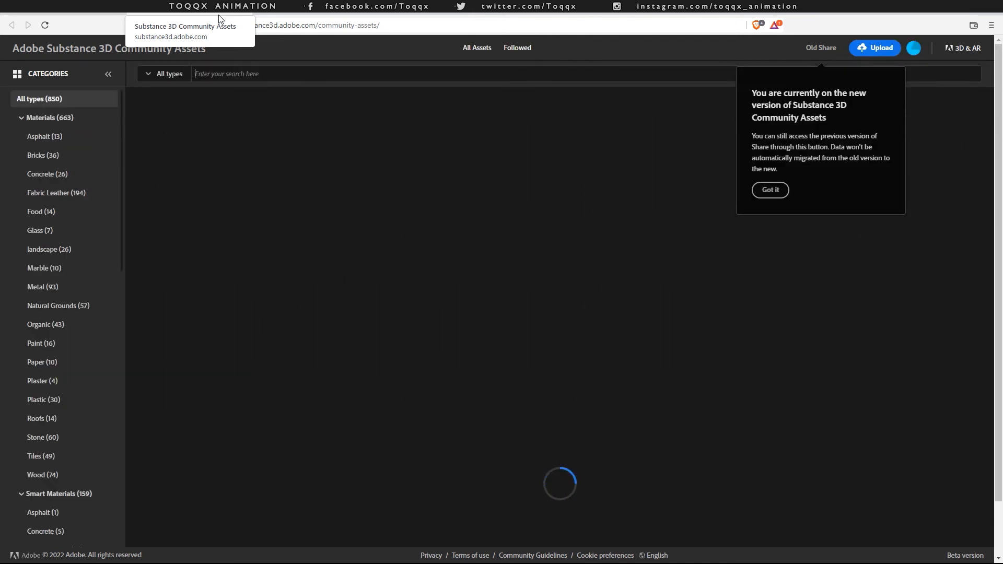
Dismiss the new-version notice and browse the community materials for a suitable fabric or camouflage pattern.
left_click(771, 190)
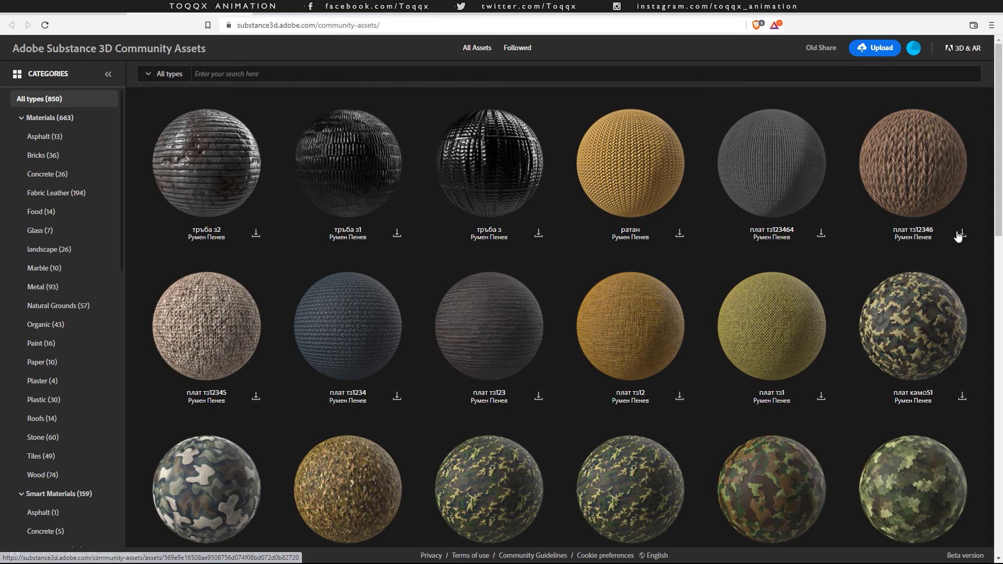
scroll(560, 377, "down", 5)
scroll(560, 377, "down", 5)
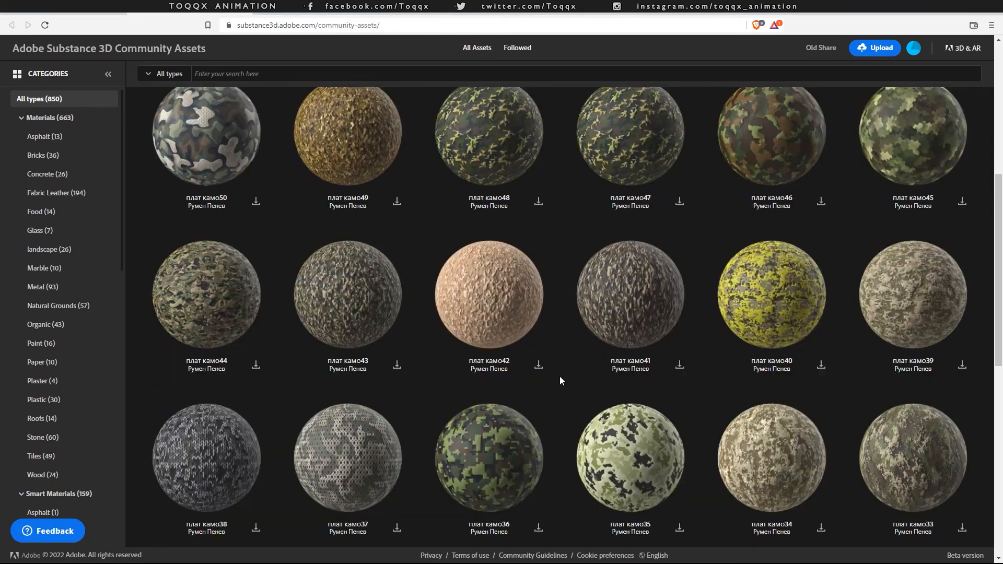
scroll(560, 380, "down", 3)
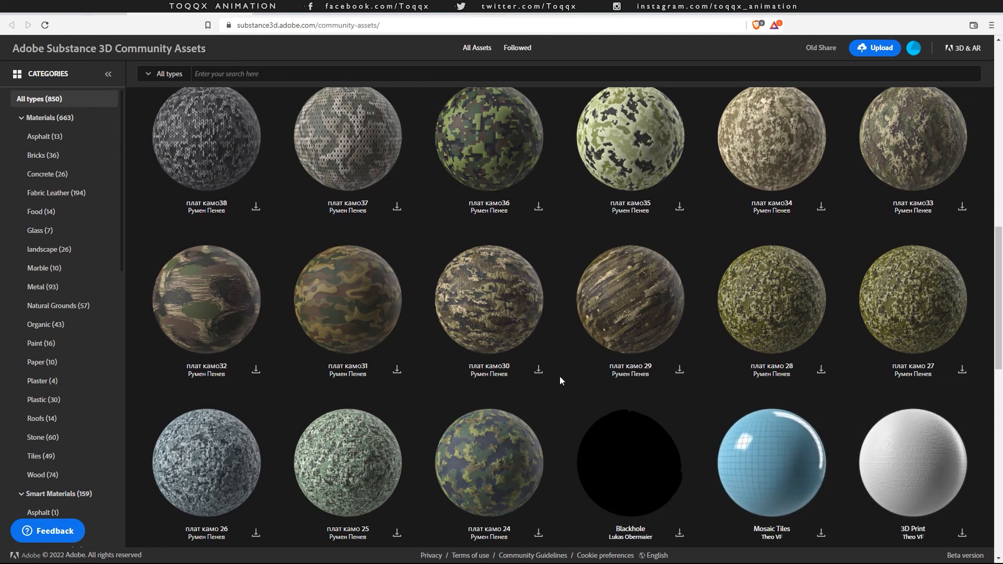
scroll(580, 307, "down", 5)
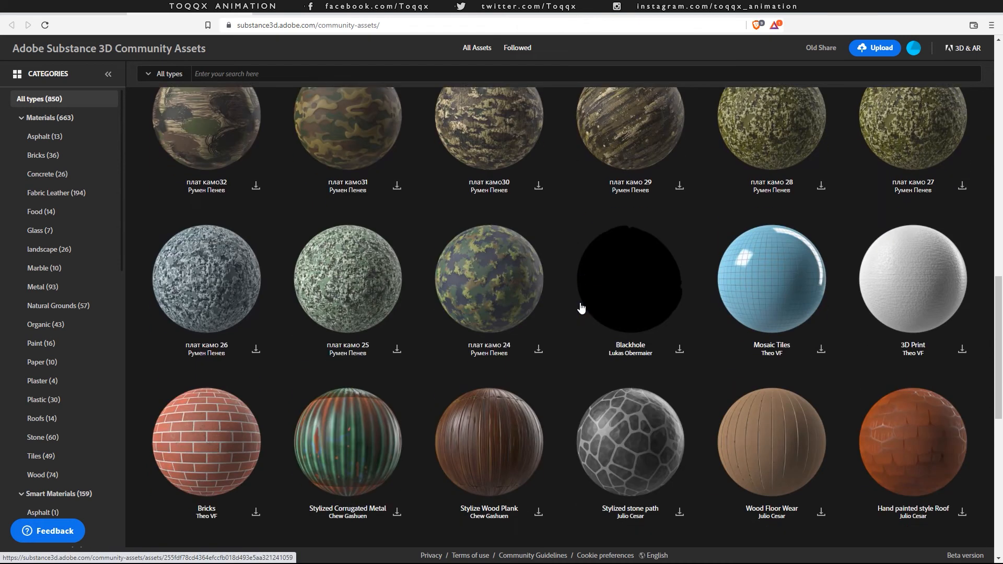
scroll(558, 346, "up", 5)
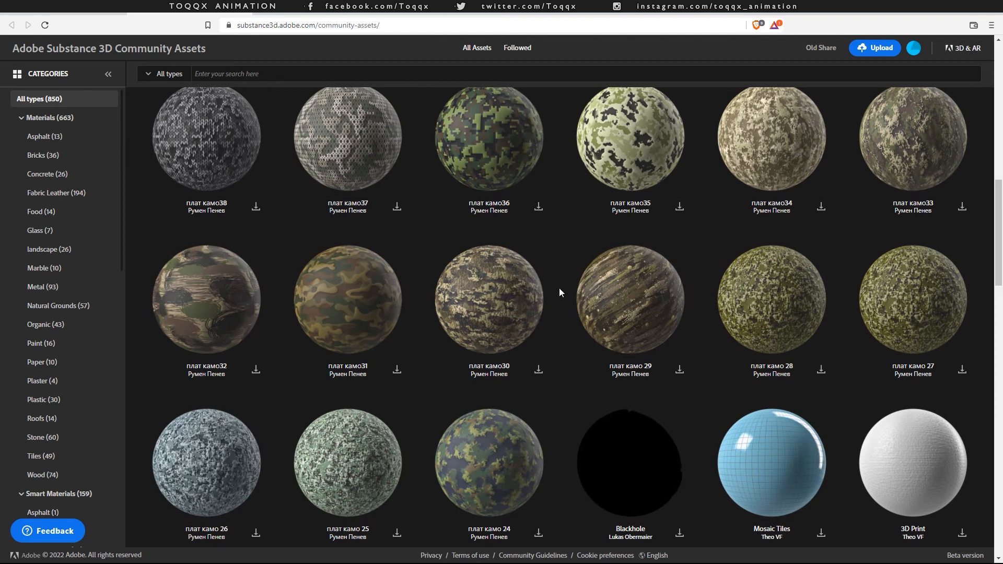
scroll(422, 224, "up", 1)
scroll(421, 223, "up", 1)
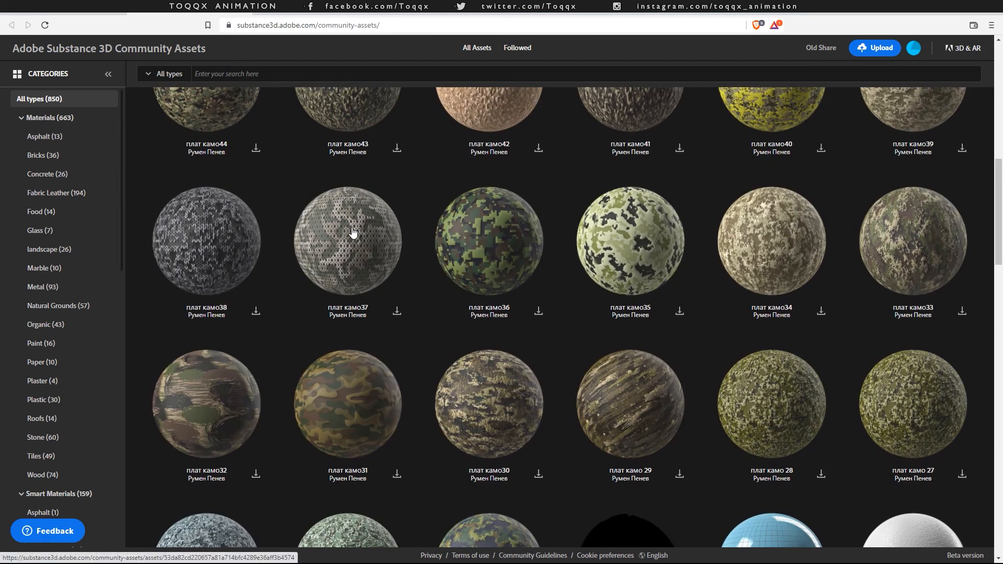
Download the plat-kamo37 SBSAR material into a new SubstanceMatDownload folder inside Blender 3 Projects > Kabitan BlendR.
left_click(398, 312)
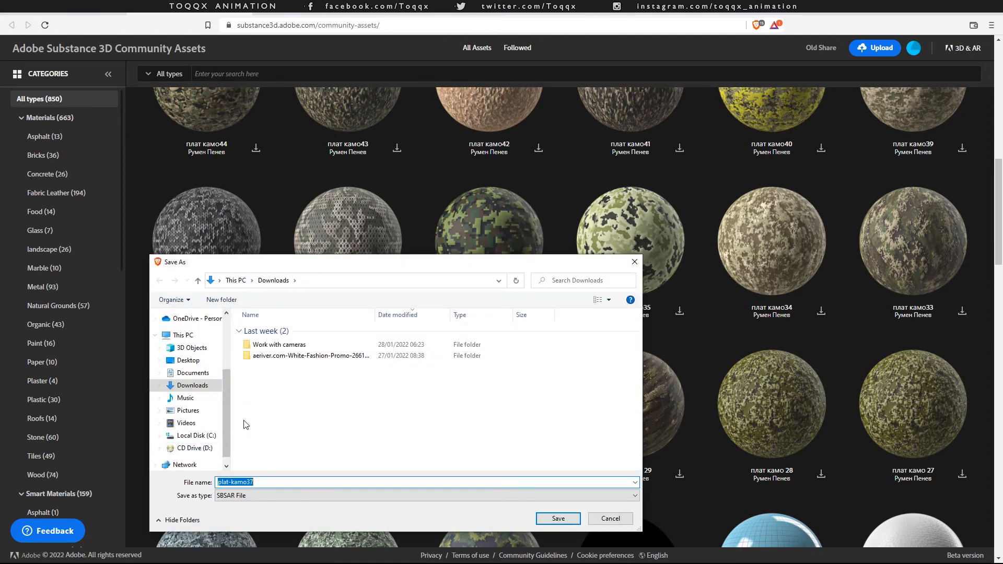
left_click(202, 374)
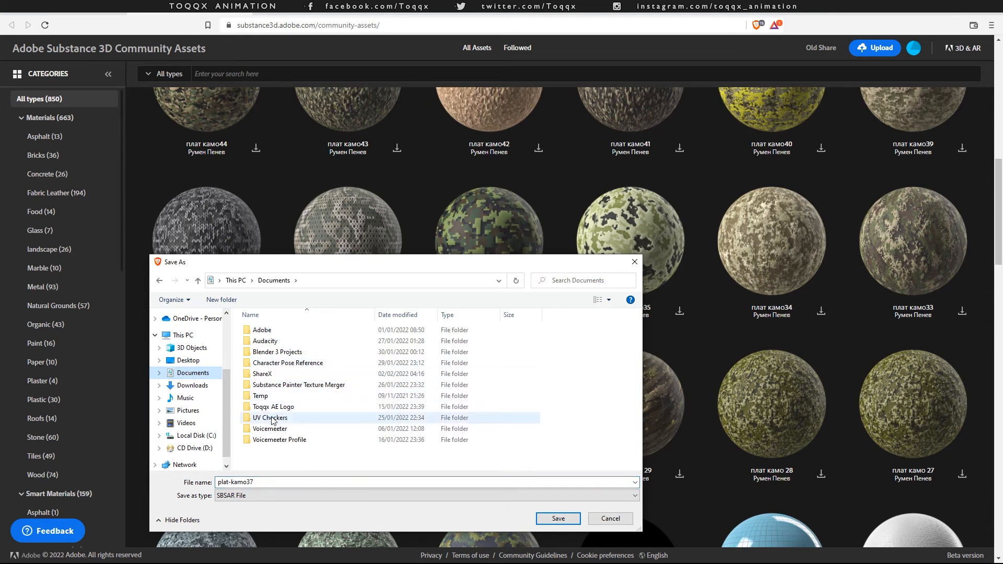
double_click(266, 352)
double_click(266, 329)
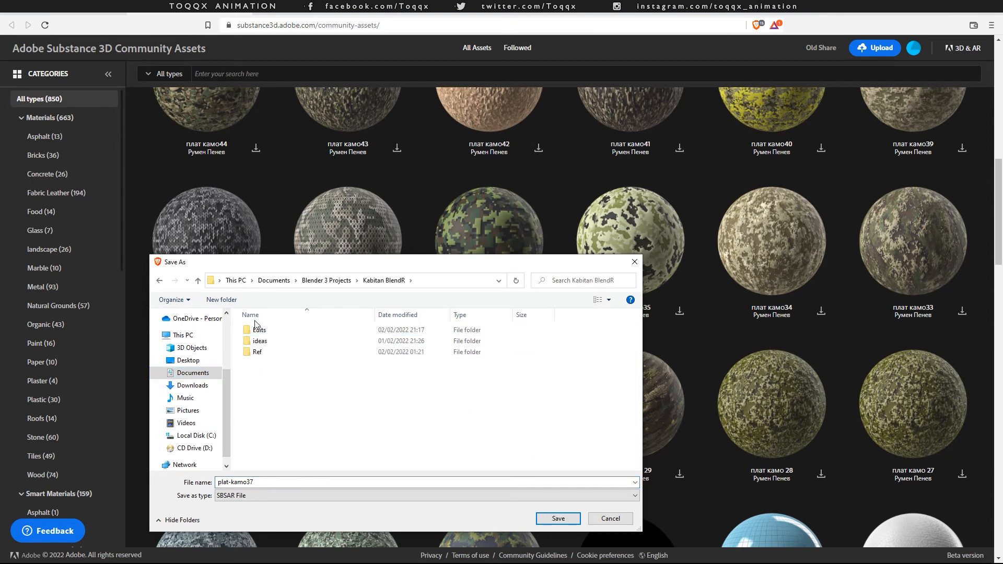
left_click(222, 300)
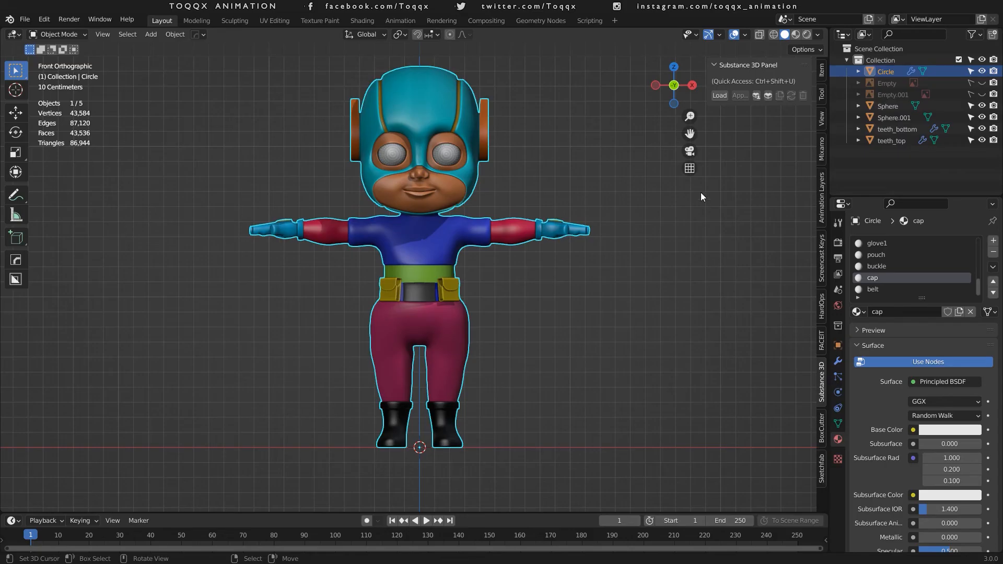
In Blender, load plat-kamo37.sbsar from the SubstanceMatDownload folder as a Substance material.
left_click(720, 96)
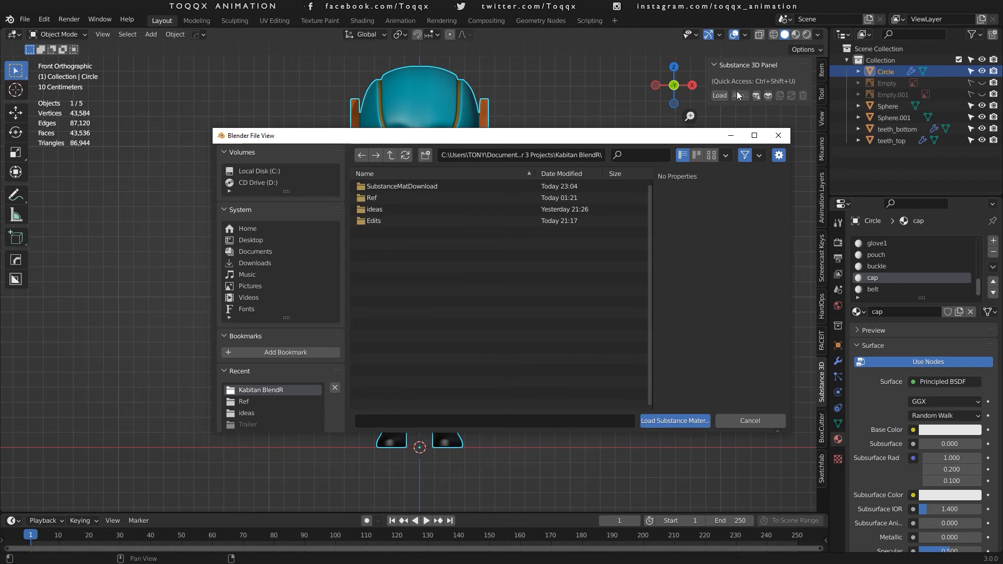
double_click(390, 186)
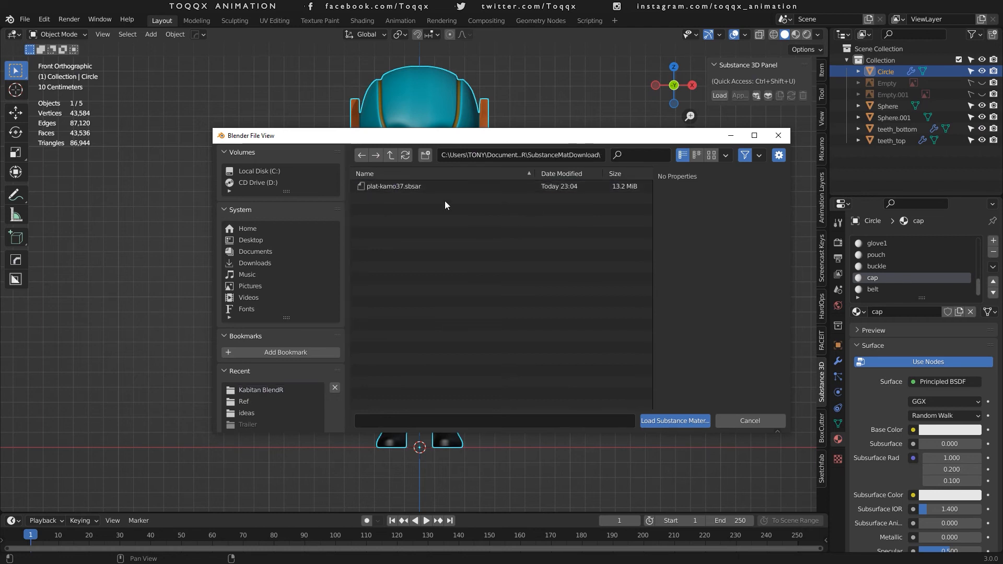
left_click(386, 186)
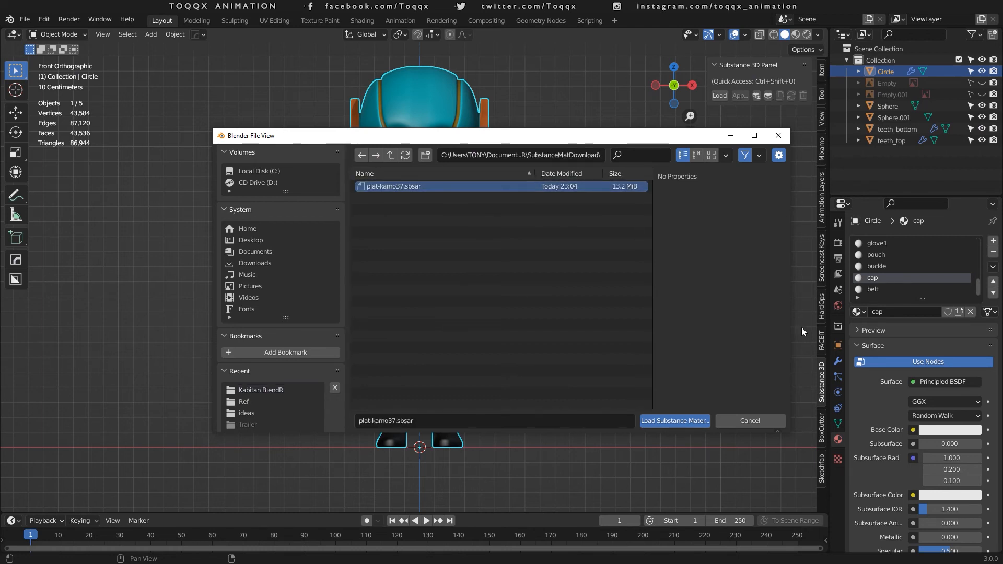
left_click(686, 422)
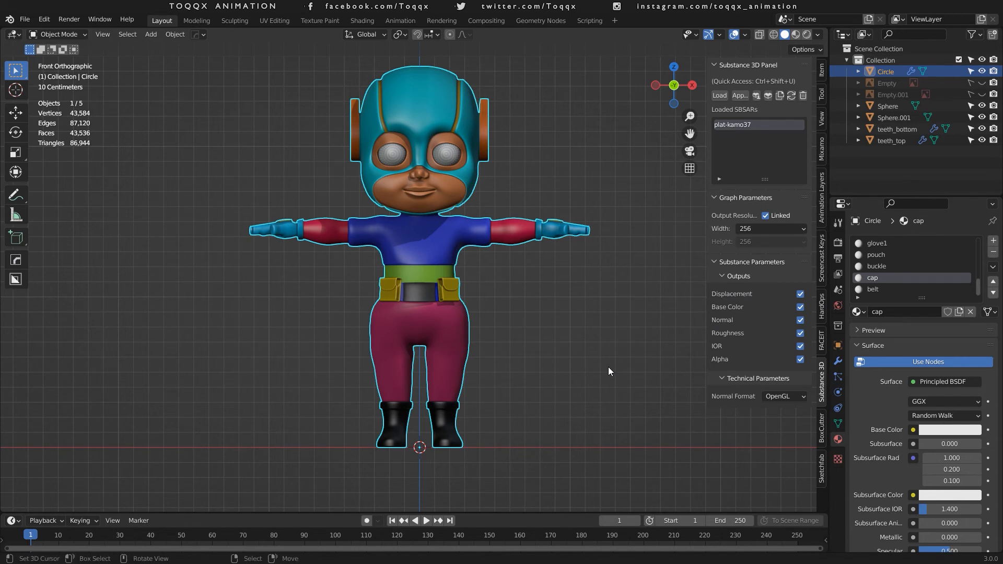
Add a cube mesh to the scene as a test object for the Substance material.
scroll(588, 368, "down", 2)
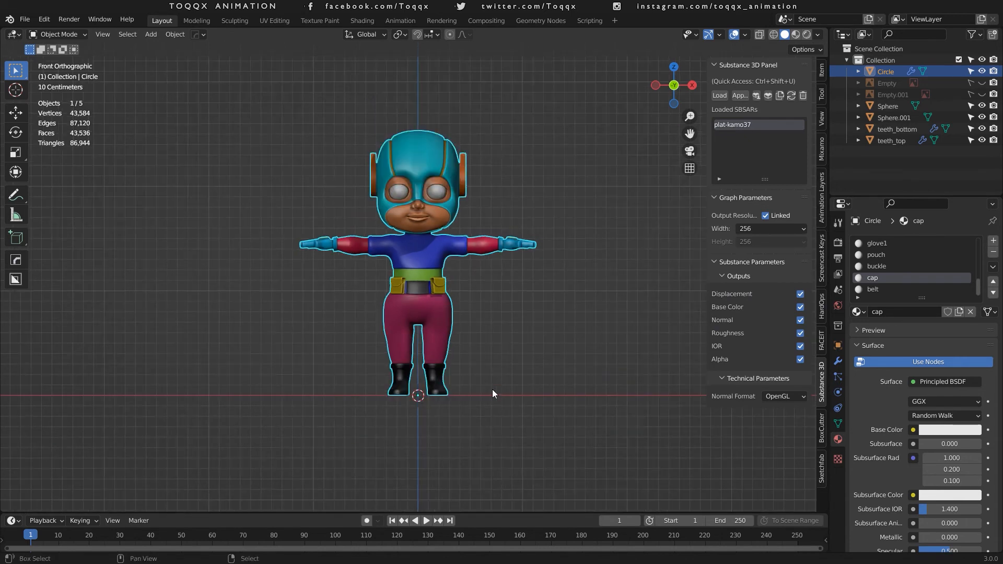
key("shift+a")
mouse_move(492, 393)
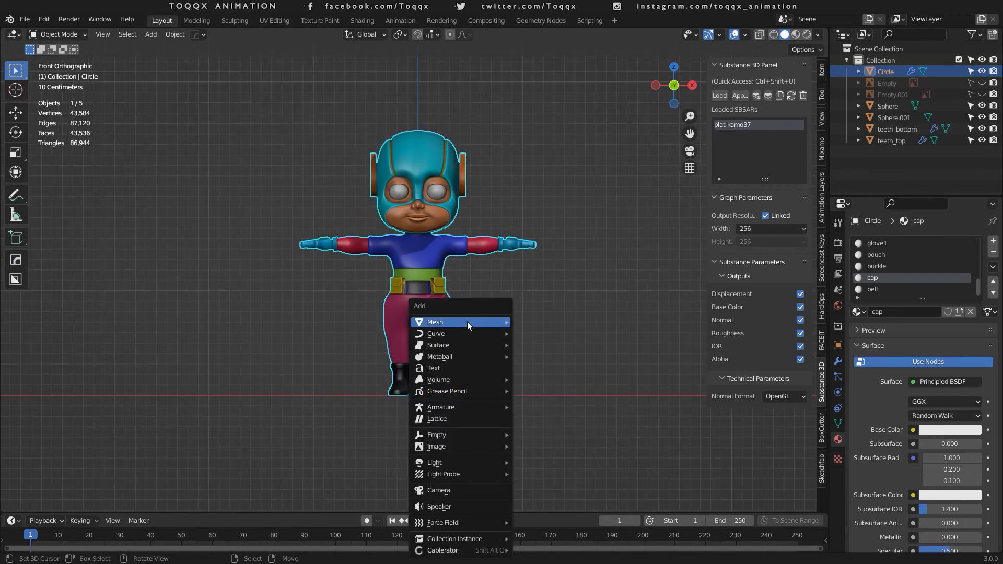
mouse_move(468, 320)
left_click(538, 334)
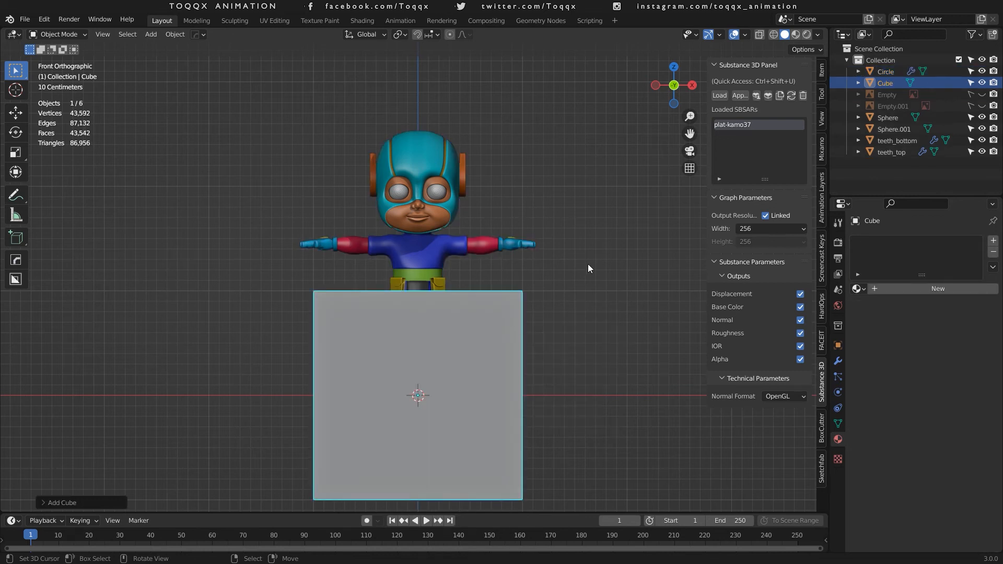
Scale the cube down, place it beside the character's legs and apply its scale.
key("s")
left_click(484, 365)
key("g")
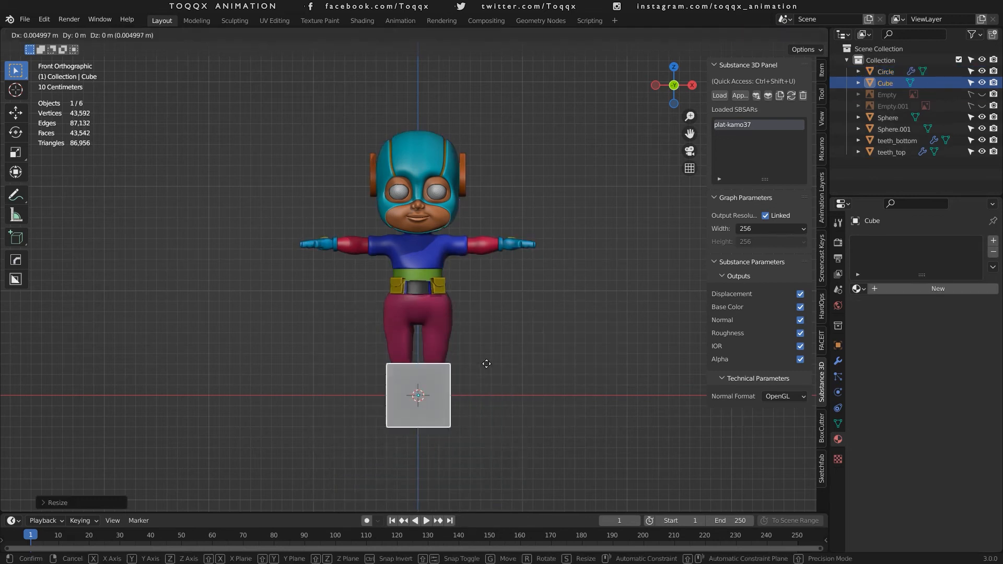
left_click(594, 324)
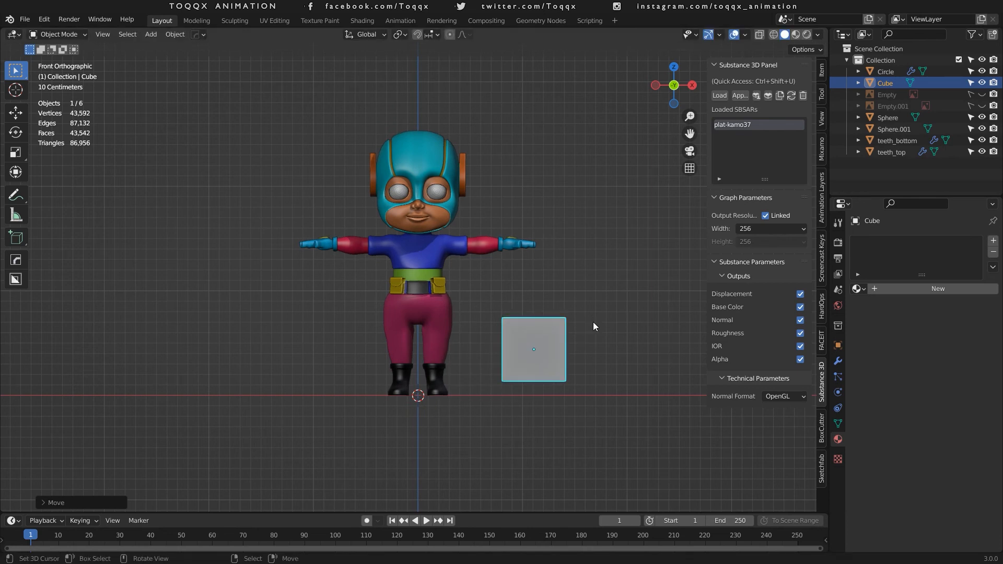
key("ctrl+a")
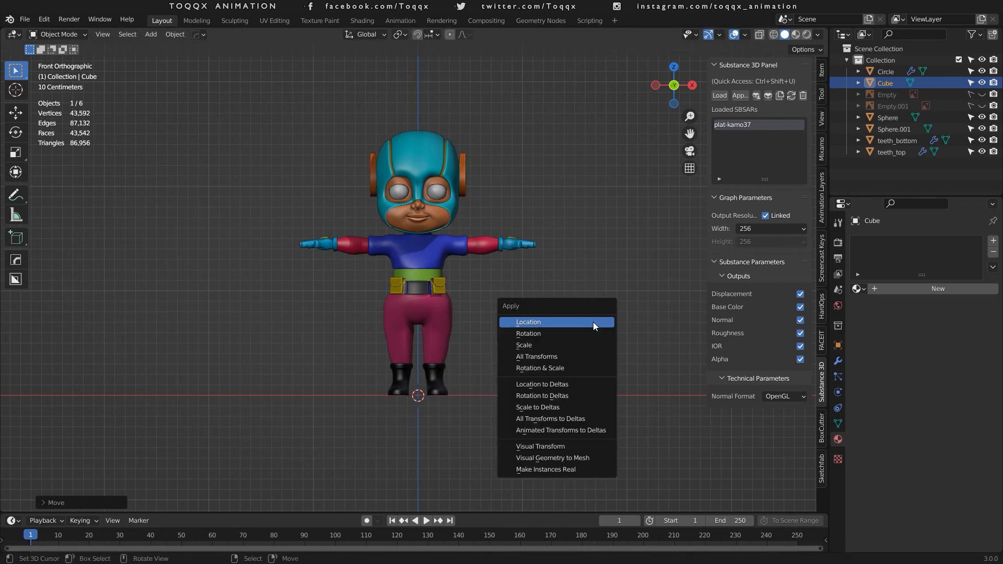
left_click(538, 346)
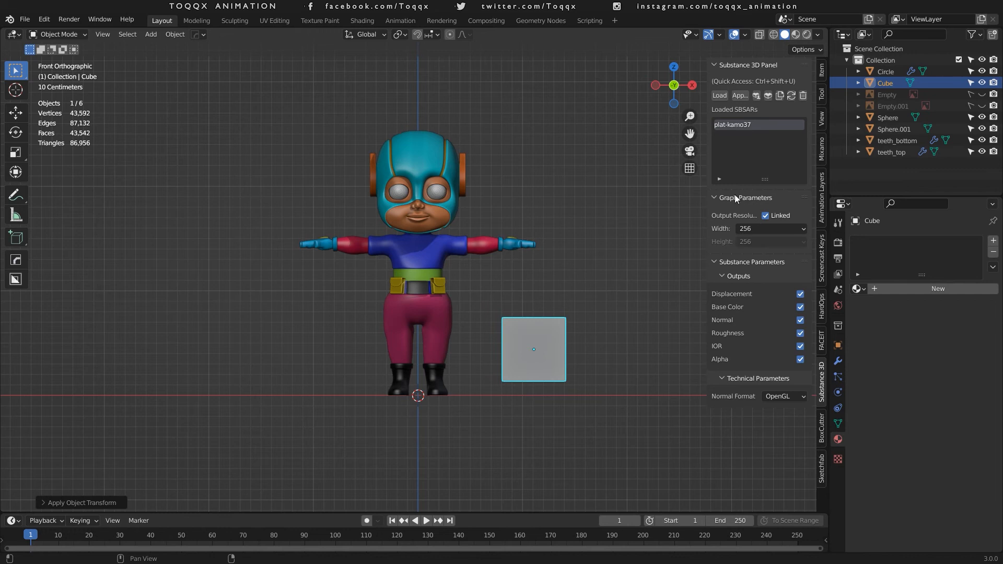
Set the plat-kamo37 output resolution to 4096, then apply the material to the cube and display it in Material Preview shading.
left_click(803, 230)
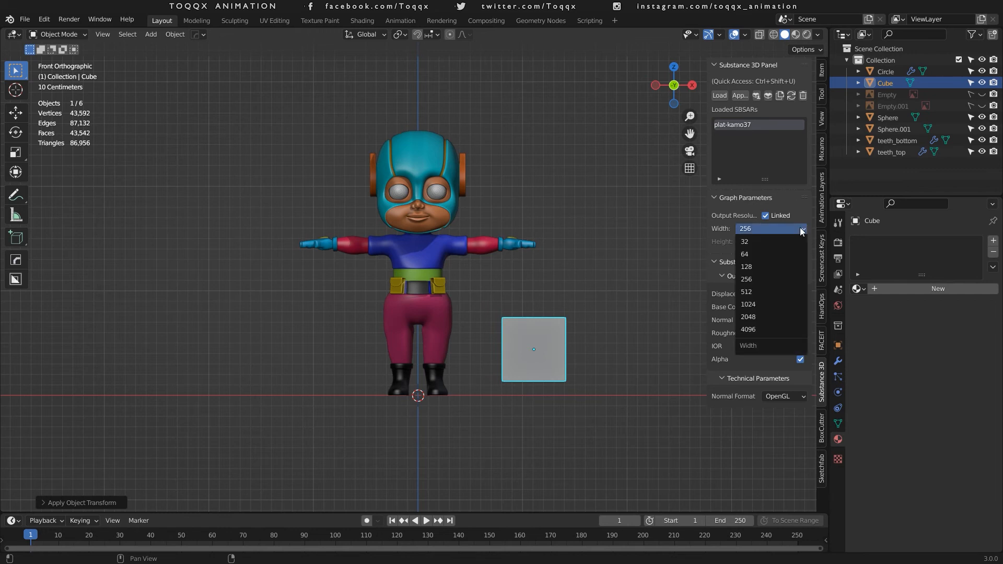
left_click(763, 328)
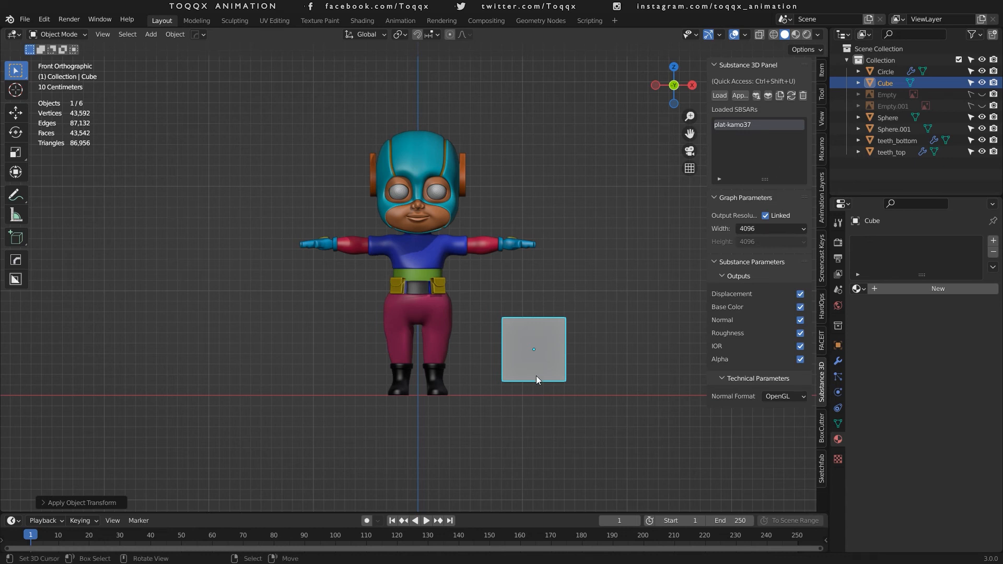
left_click(738, 97)
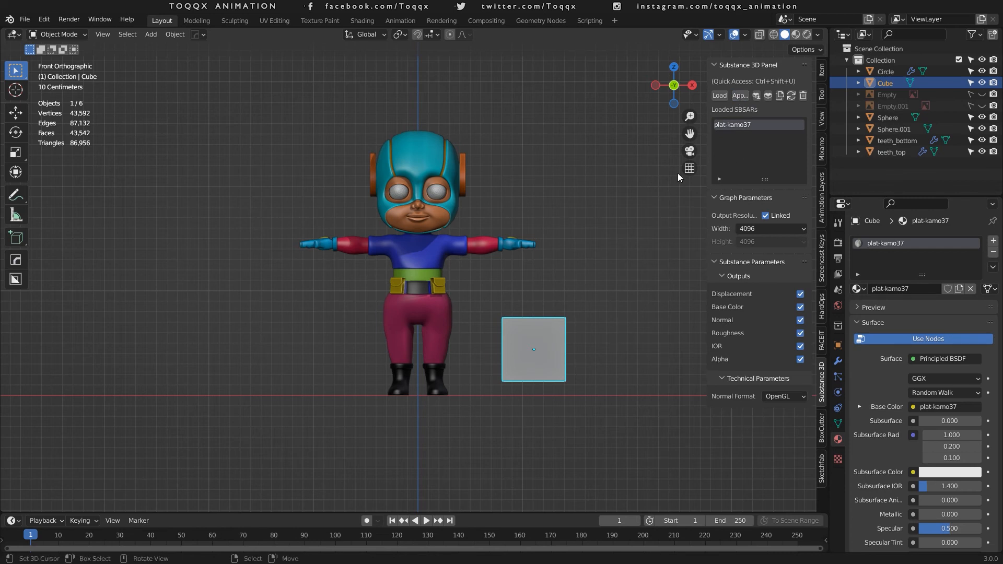
left_click(796, 34)
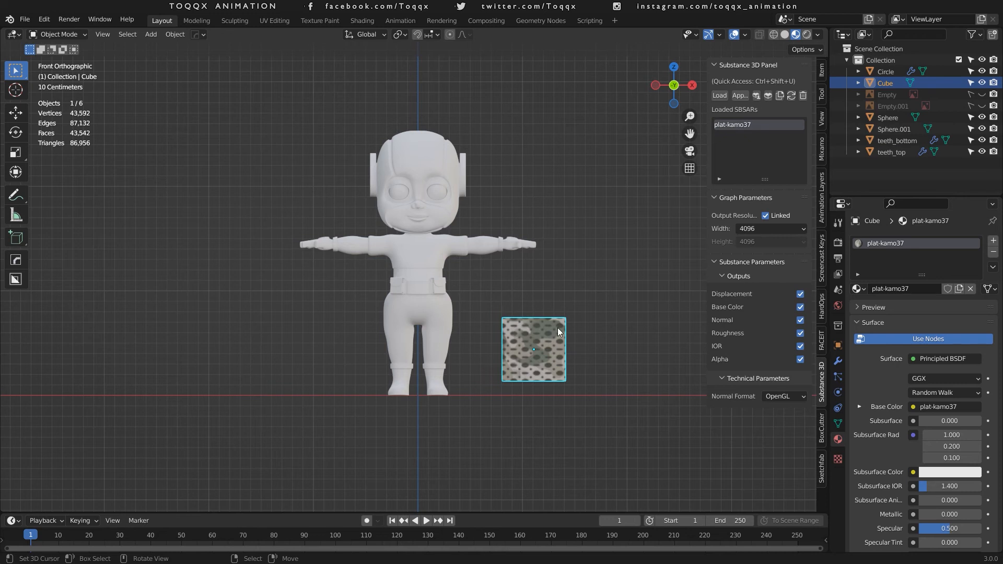
Return to Solid shading and replace the material in the character's shirt_top slot with plat-kamo37.
left_click(437, 252)
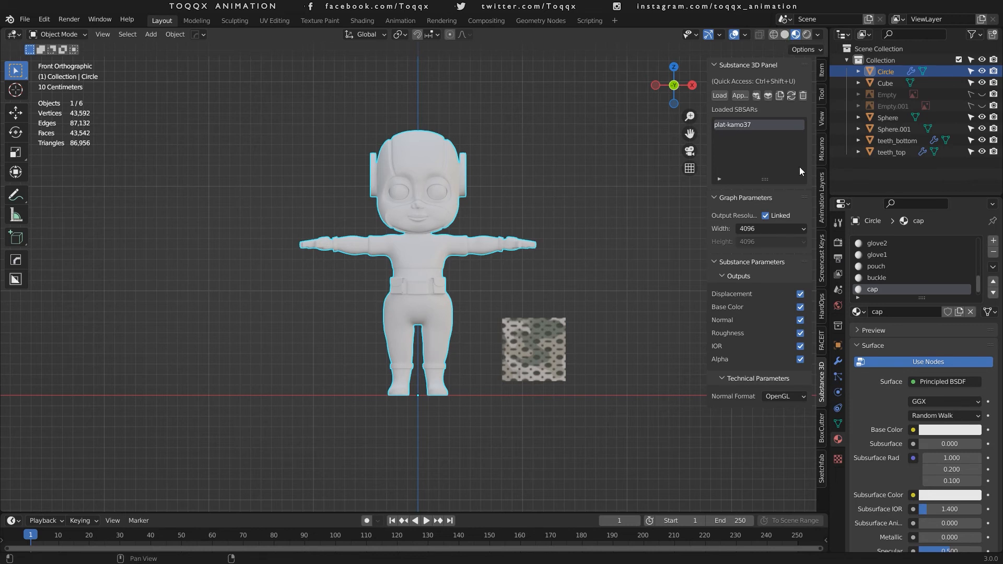
left_click(786, 34)
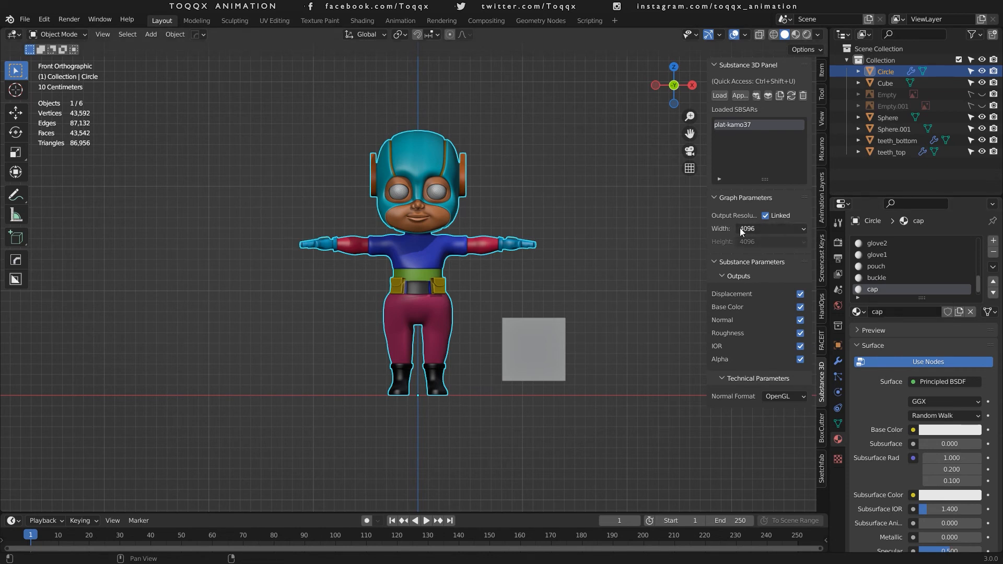
scroll(888, 283, "up", 2)
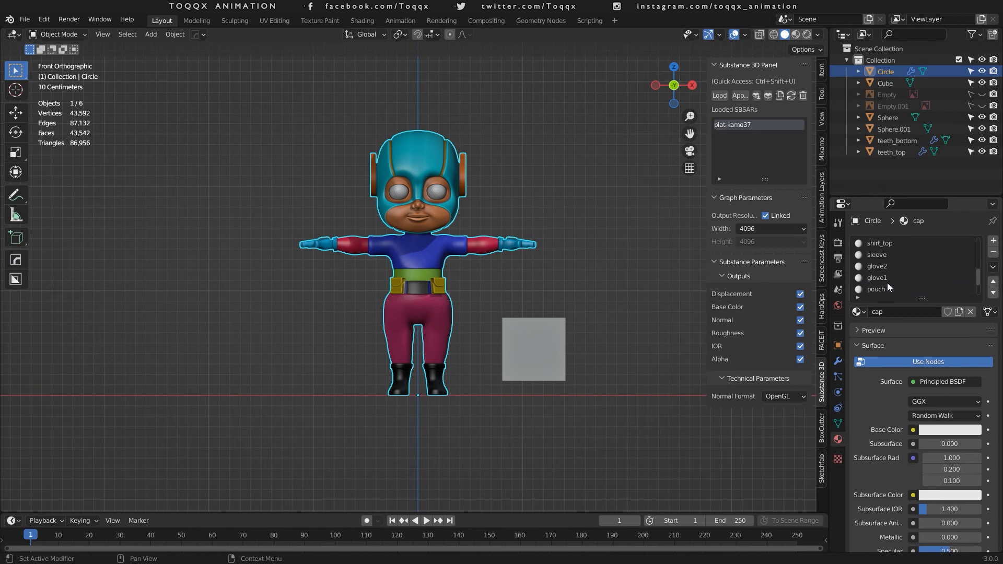
scroll(887, 283, "up", 1)
left_click(883, 256)
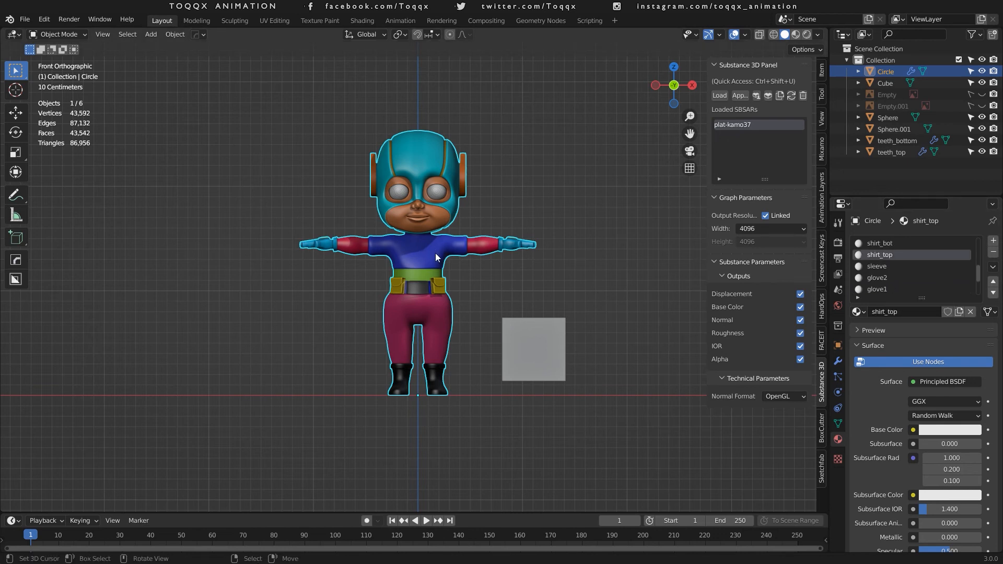
left_click(859, 312)
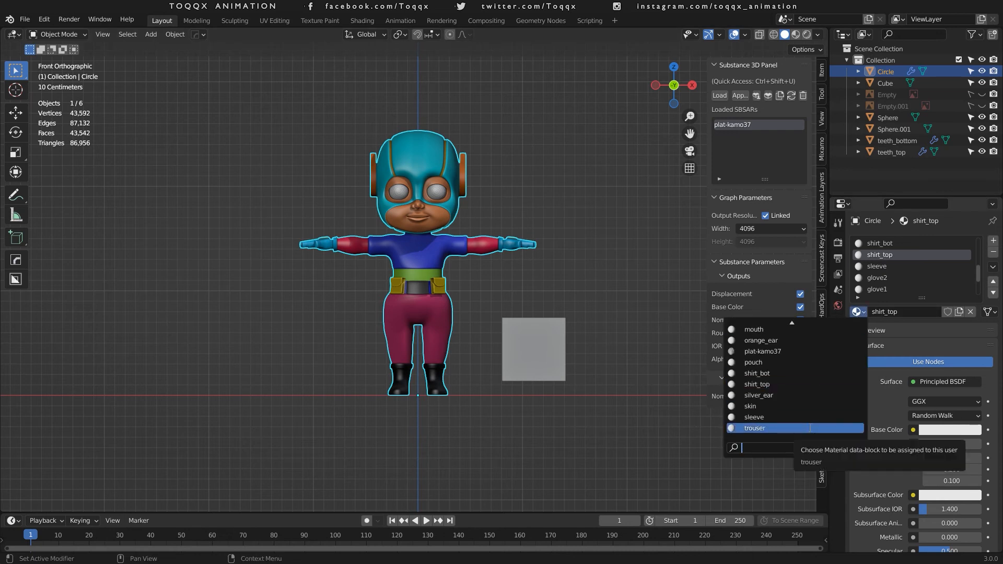
type("pl")
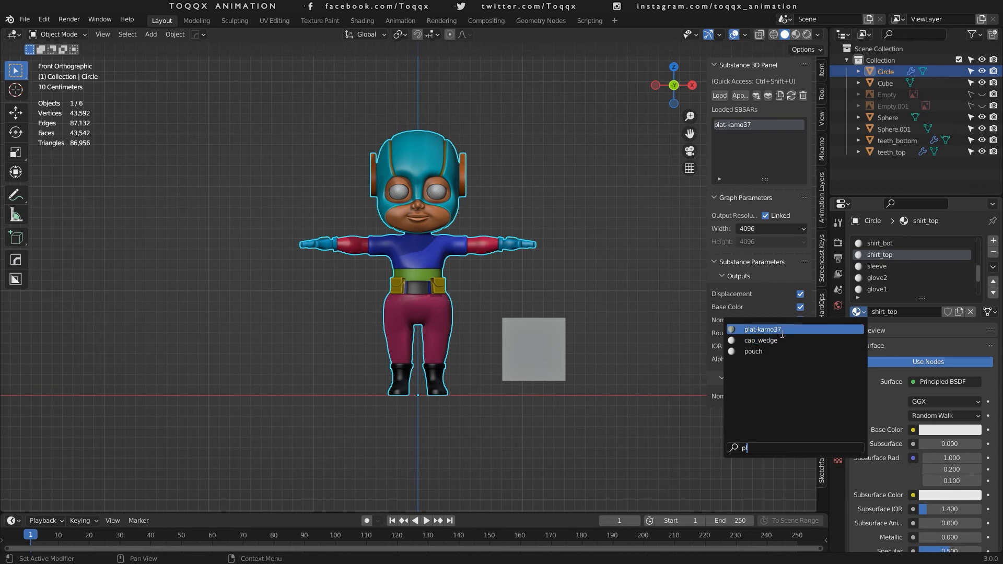
left_click(782, 330)
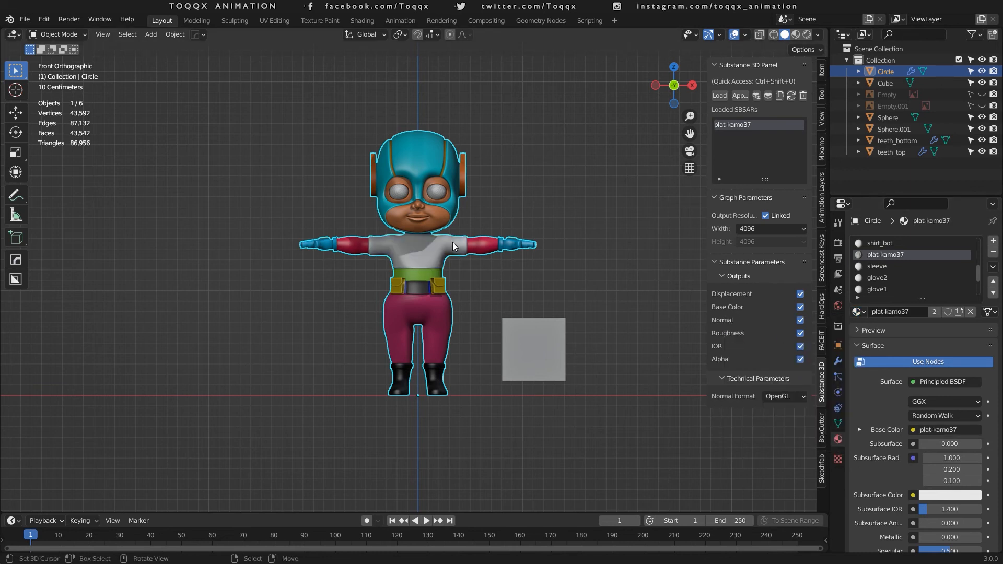
Switch to the Shading workspace and inspect the plat-kamo37 node setup and the shirt's pattern in front view.
scroll(449, 244, "up", 2)
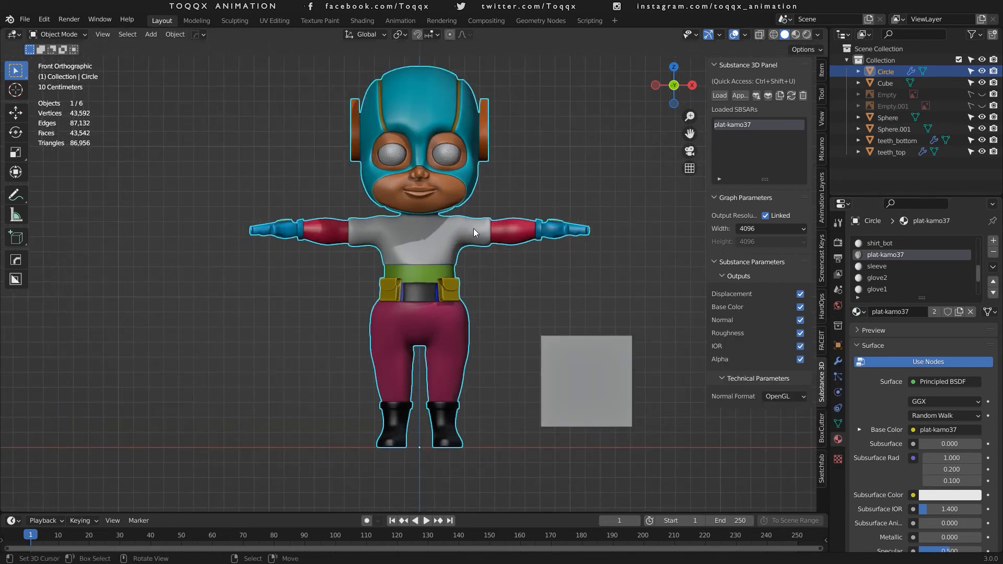
left_click(363, 20)
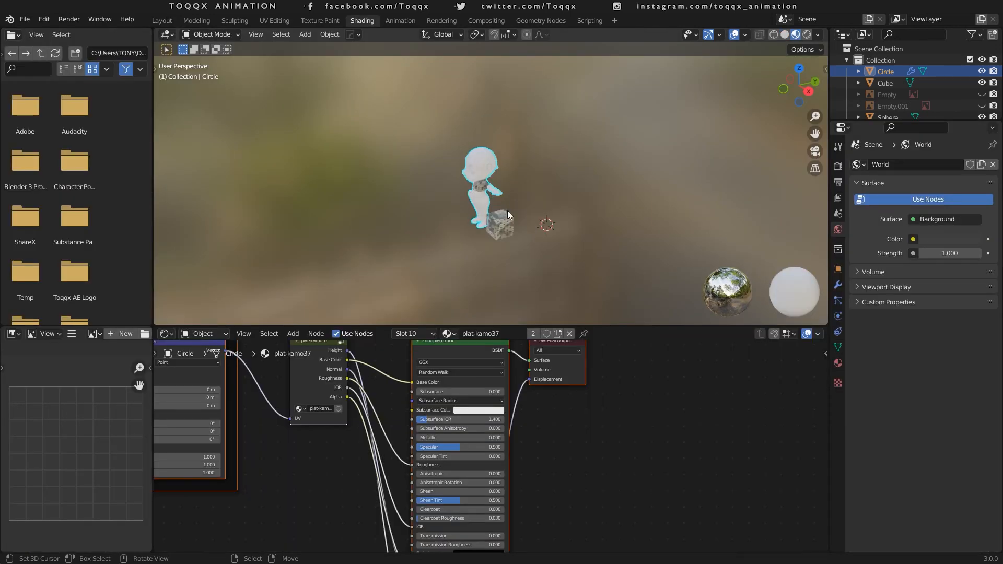
scroll(507, 211, "down", 1)
scroll(389, 391, "down", 2)
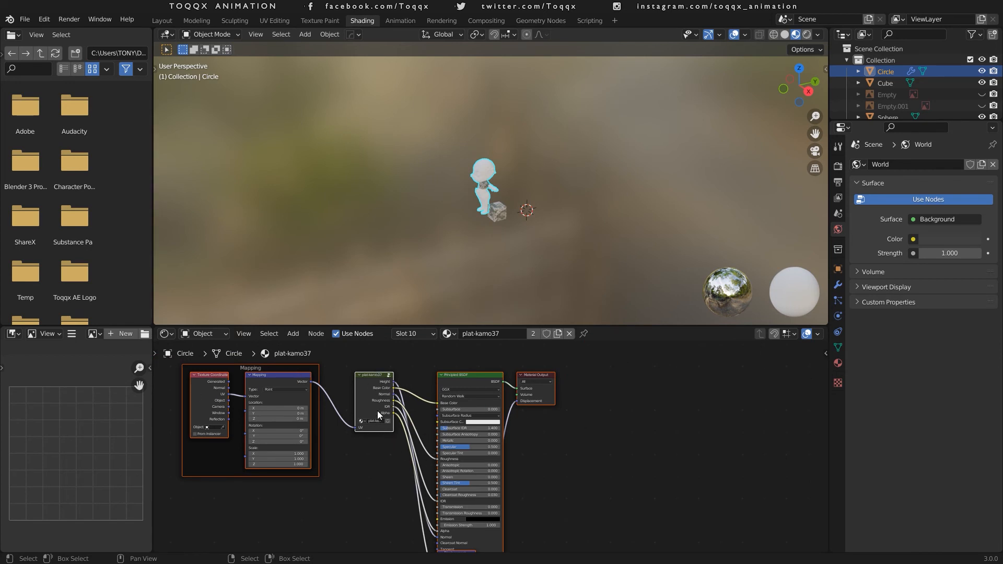
scroll(390, 385, "up", 1)
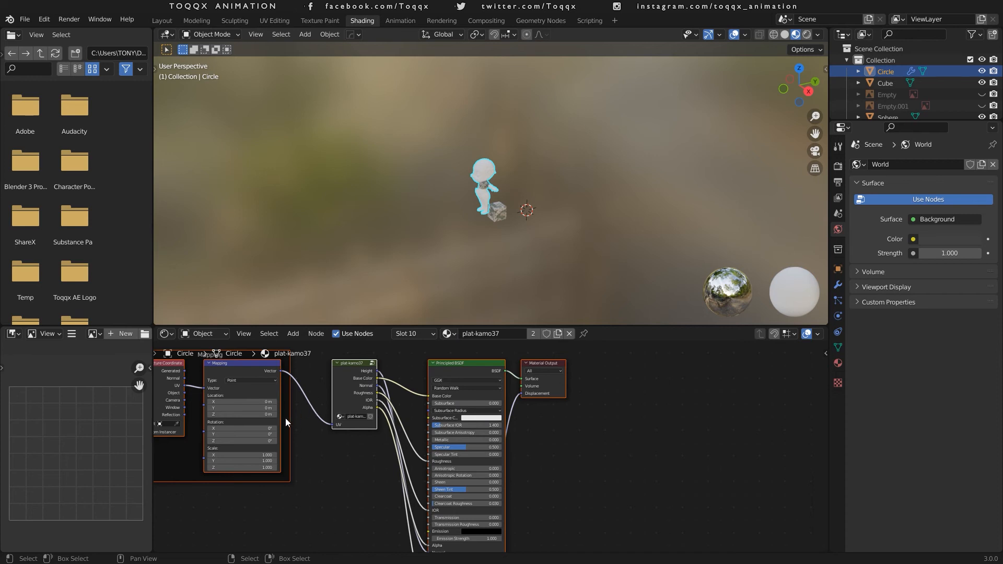
scroll(285, 418, "down", 1)
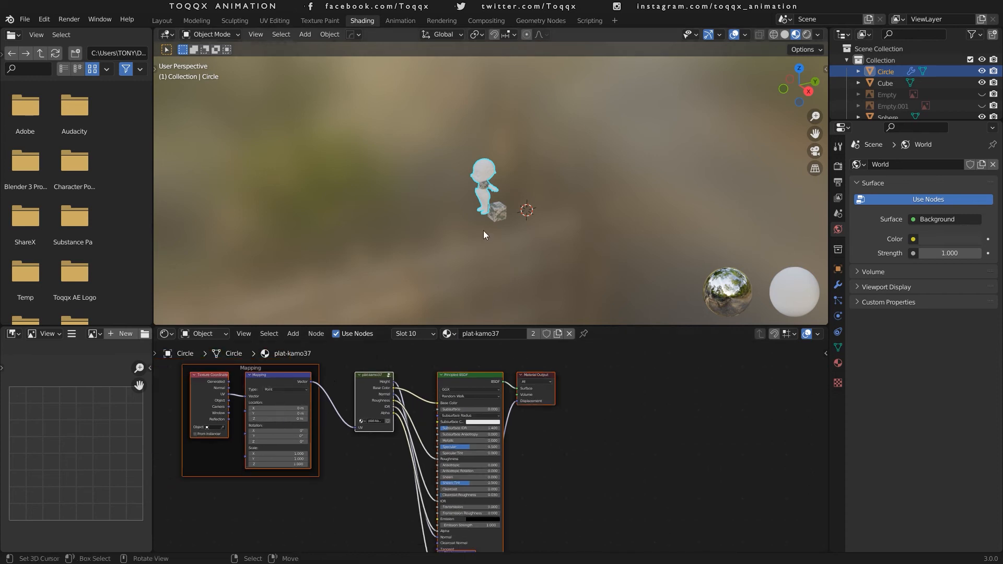
scroll(481, 224, "up", 5)
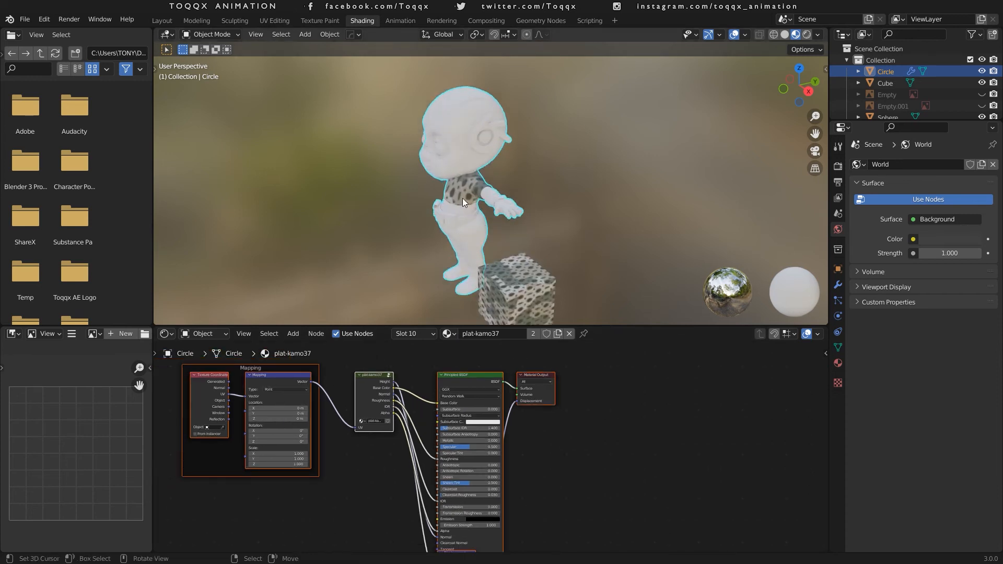
key("KP_1")
scroll(440, 199, "up", 5)
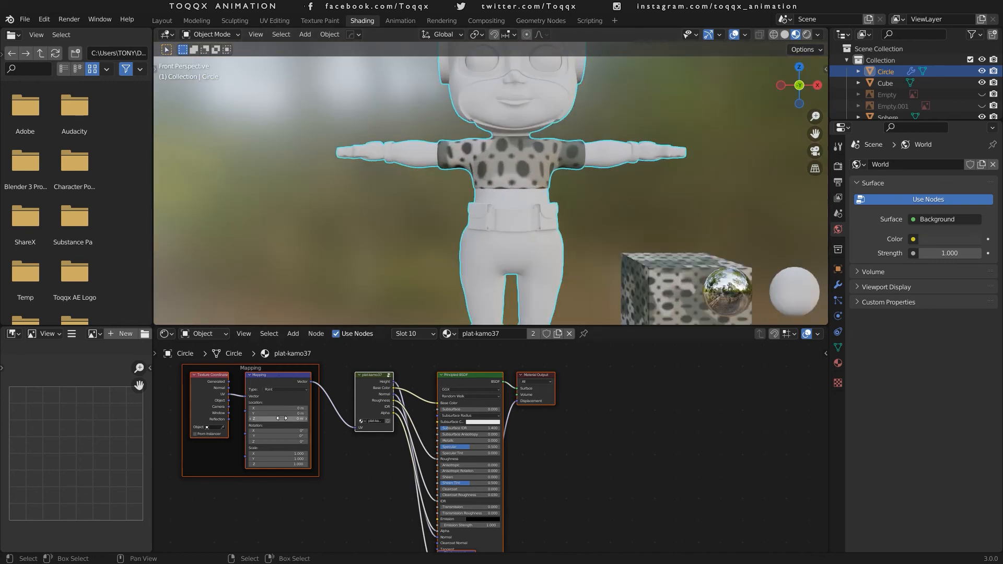
Try an X scale of 1.270 in the Mapping node of plat-kamo37, then reset it to 1.
scroll(283, 418, "up", 1)
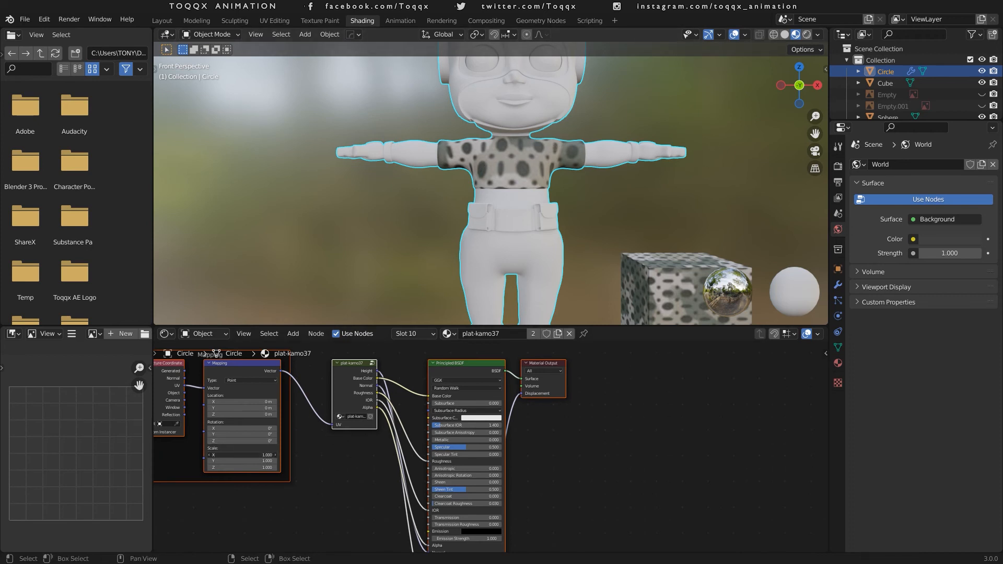
mouse_move(241, 455)
left_mouse_down("shift")
mouse_move(278, 455)
mouse_move(224, 455)
mouse_move(264, 455)
mouse_move(242, 455)
left_mouse_up("shift")
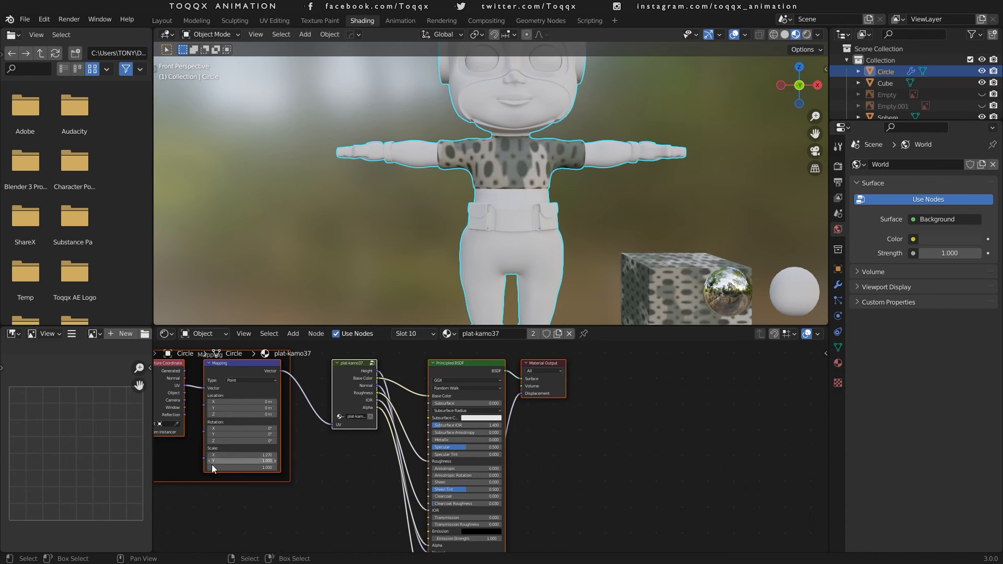
scroll(242, 439, "up", 2)
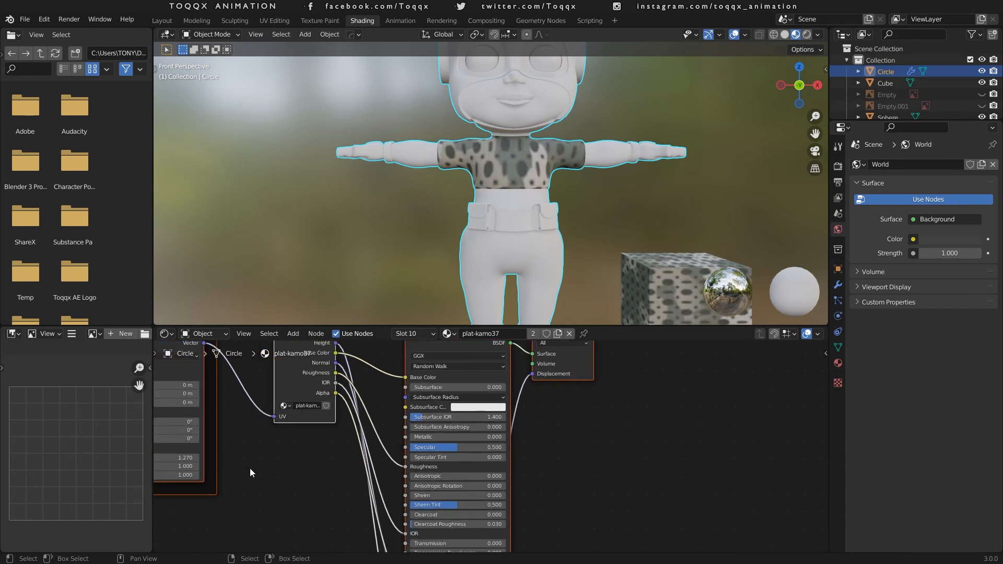
middle_click_drag(369, 480, 475, 468)
scroll(300, 472, "down", 1)
scroll(291, 489, "up", 3)
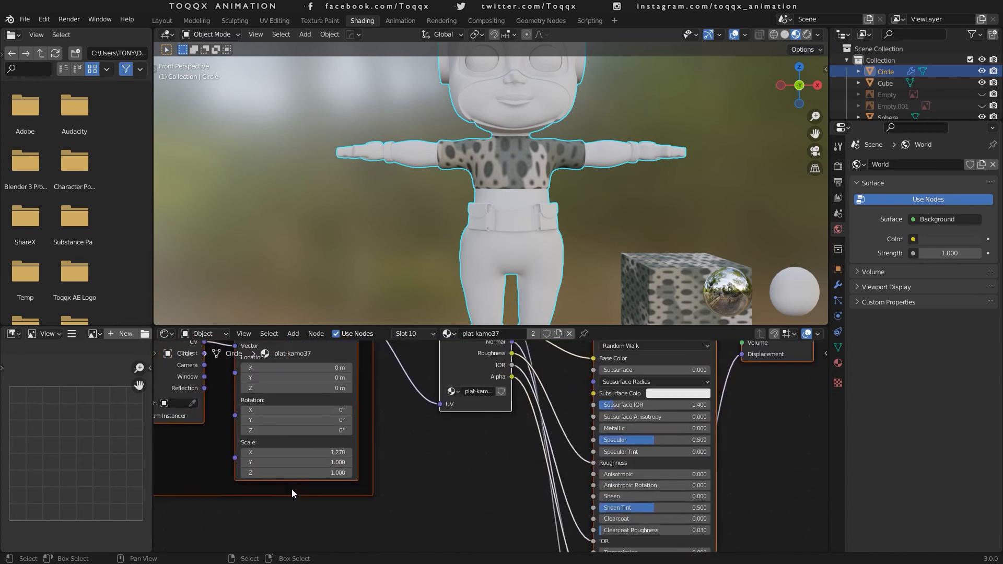
scroll(292, 489, "up", 1)
left_click(291, 454)
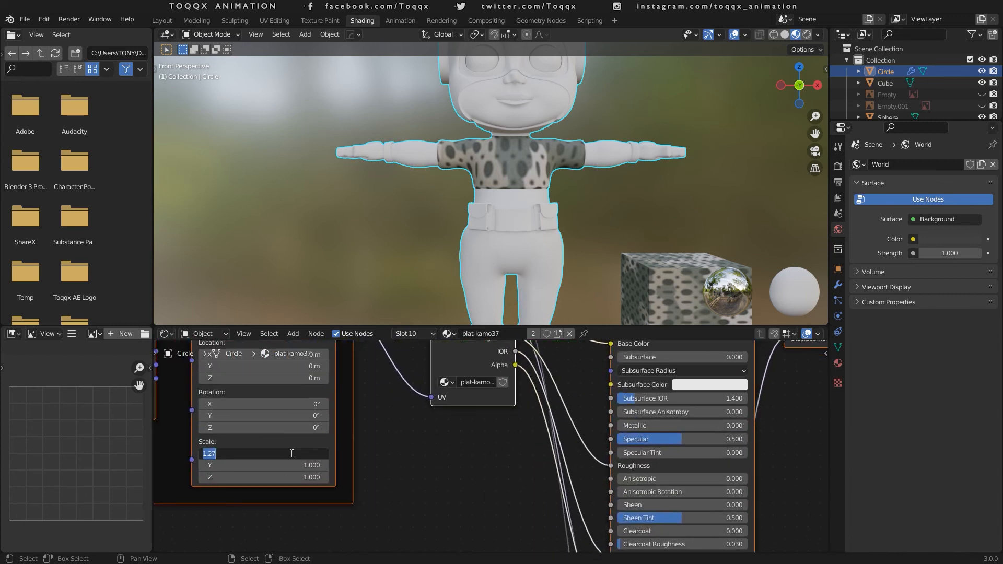
key("Return")
left_click(291, 453)
key("Return")
left_click(291, 453)
type("1")
key("Return")
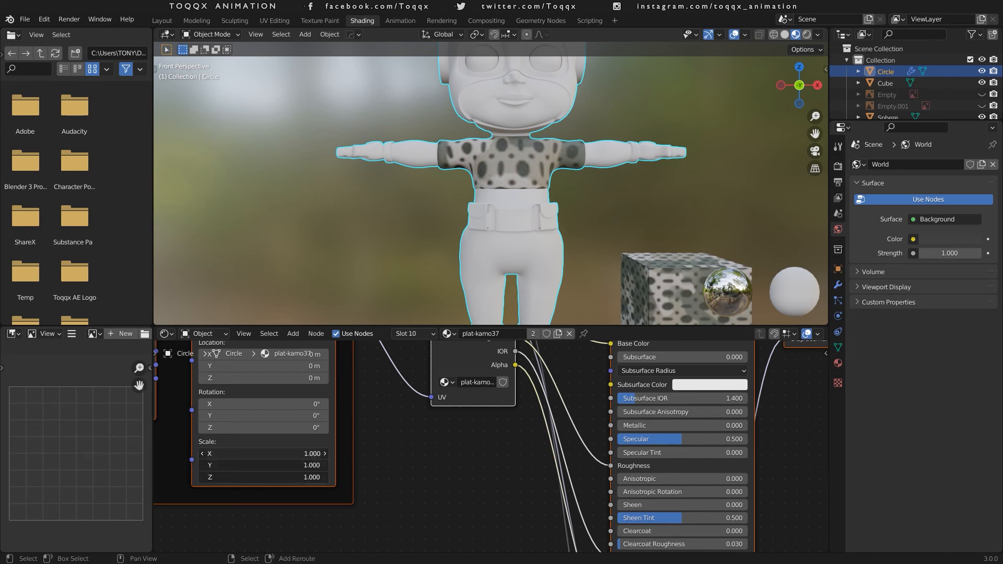
Try a Mapping node scale of 4 on X, Y and Z for the plat-kamo37 pattern.
left_click_drag(208, 453, 207, 477)
type("4")
key("Return")
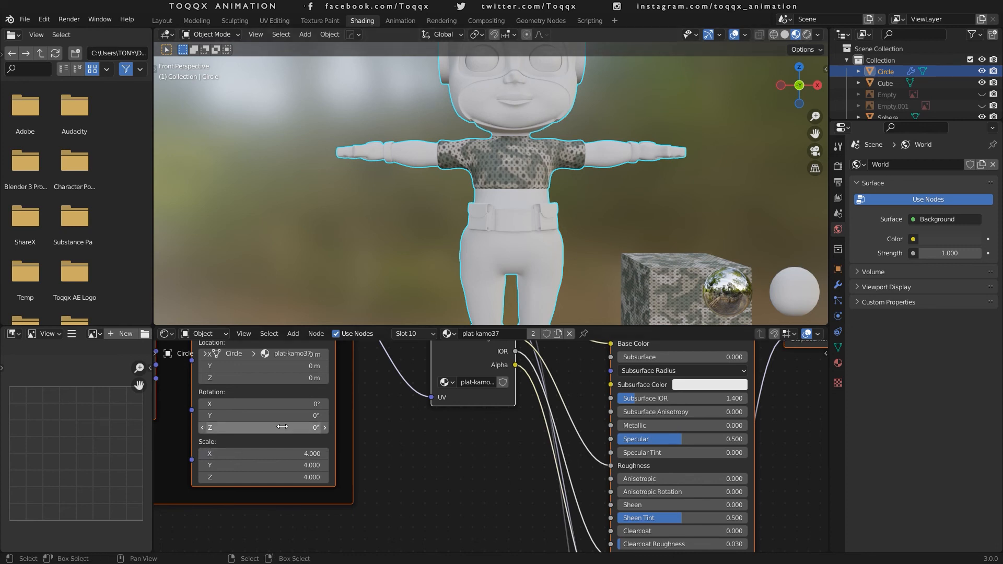
Set the Mapping node's X, Y and Z scale to 10 and check the camouflage pattern on the shirt up close.
left_click_drag(209, 453, 209, 477)
type("10")
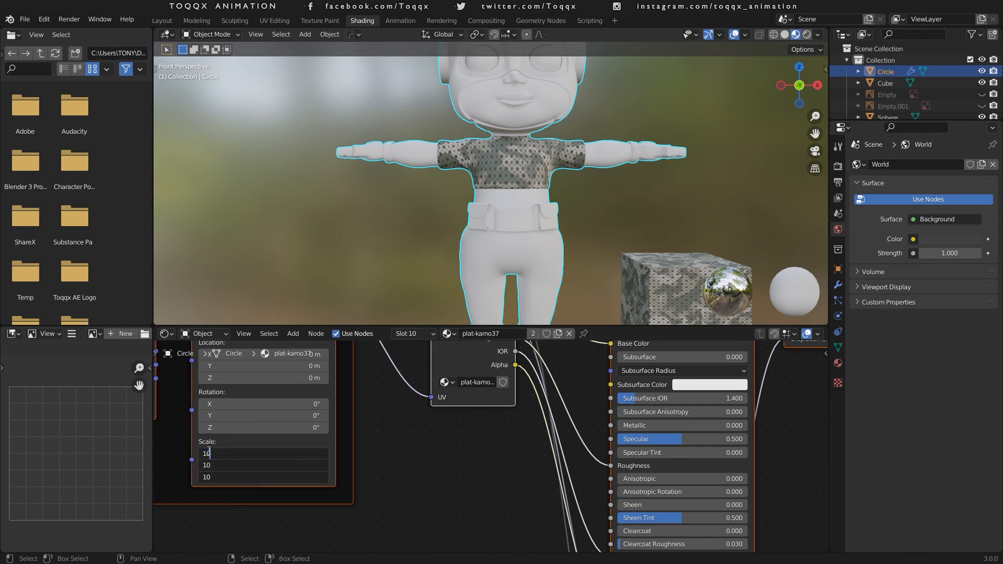
key("Return")
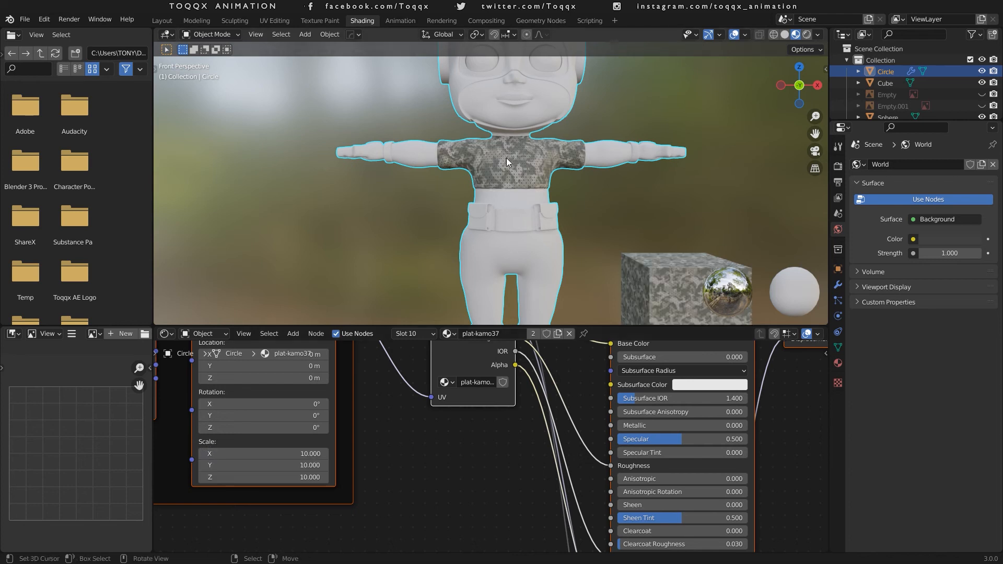
scroll(506, 158, "up", 8)
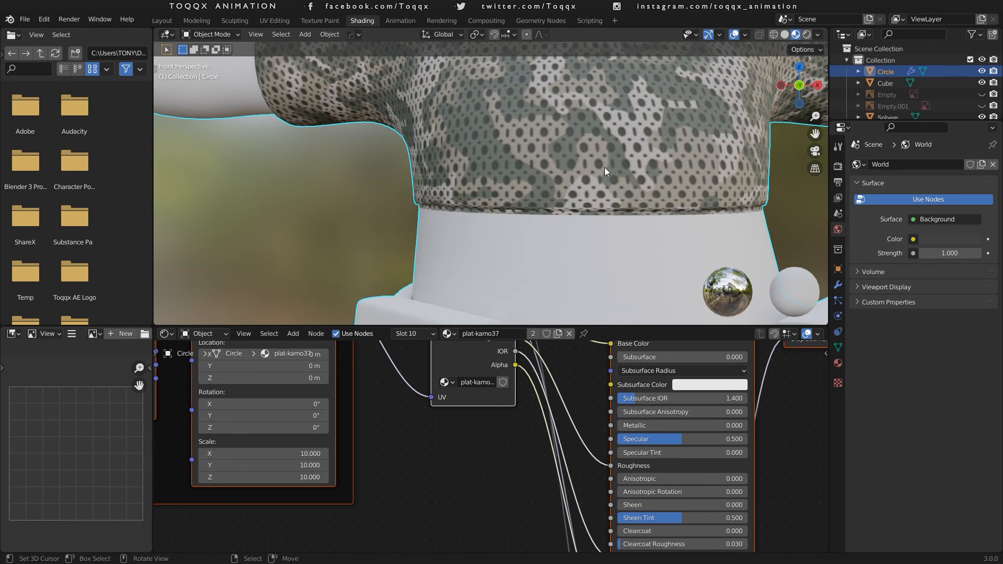
Examine the camouflage pattern on the shirt from near and far in front orthographic view, along with the whole plat-kamo37 node tree.
scroll(573, 136, "down", 8)
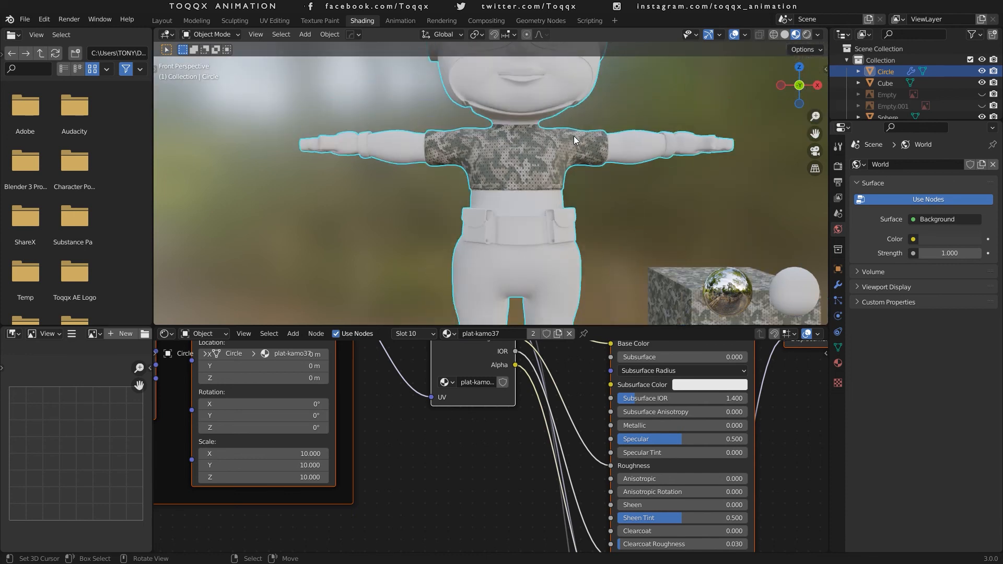
scroll(503, 150, "up", 5)
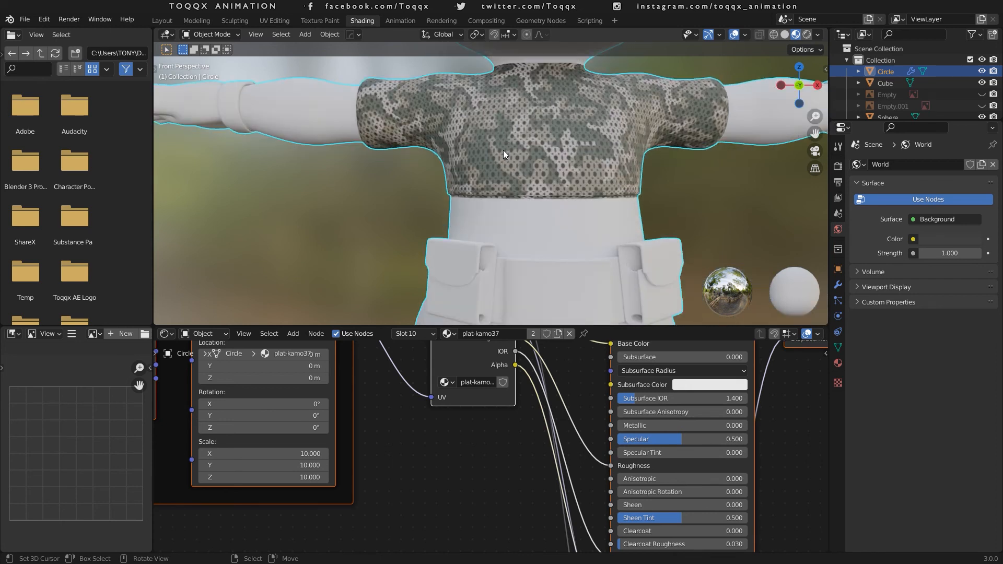
scroll(579, 190, "down", 6)
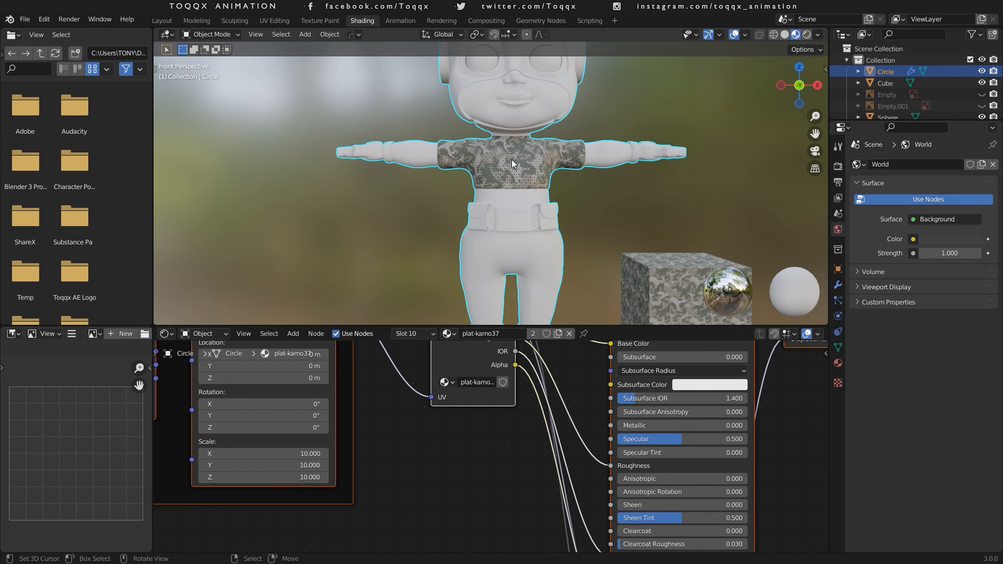
scroll(555, 152, "up", 5)
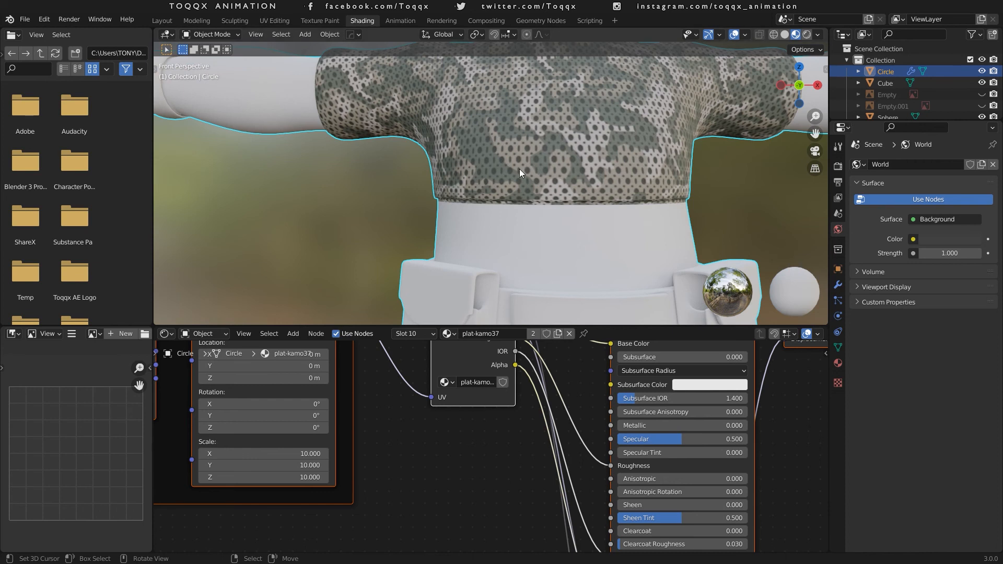
scroll(519, 168, "down", 5)
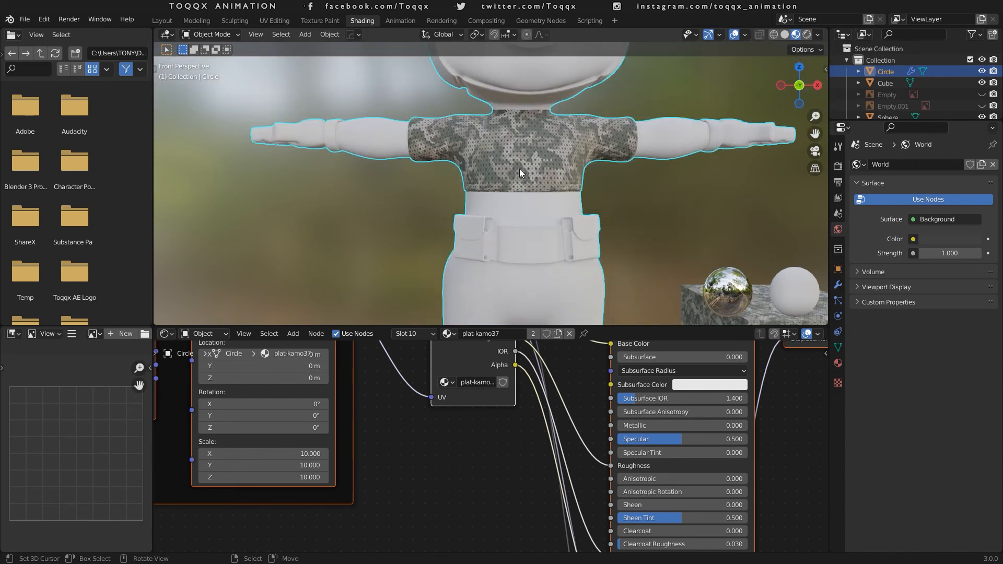
key("KP_5")
scroll(520, 169, "up", 2)
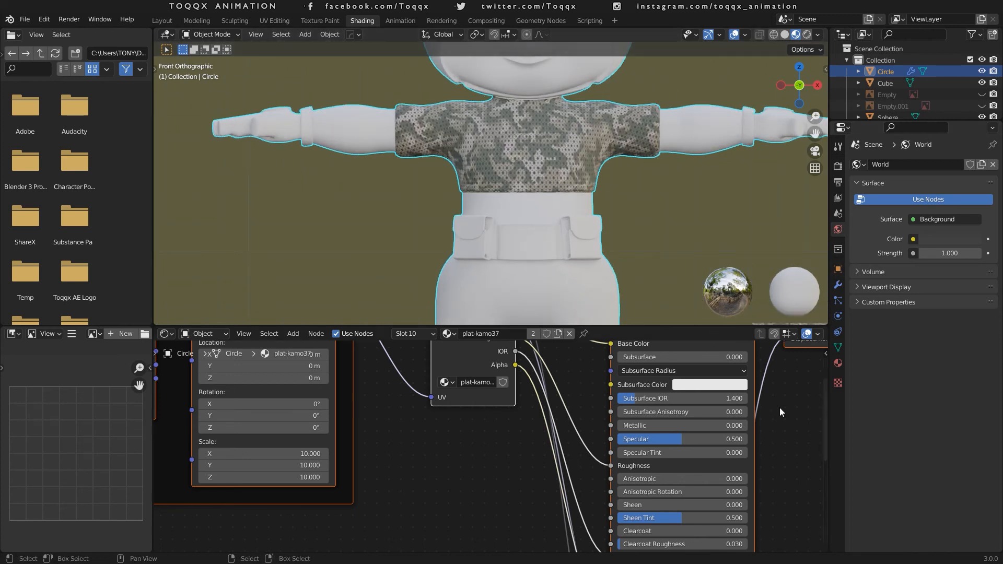
scroll(687, 375, "down", 2)
scroll(687, 375, "down", 2)
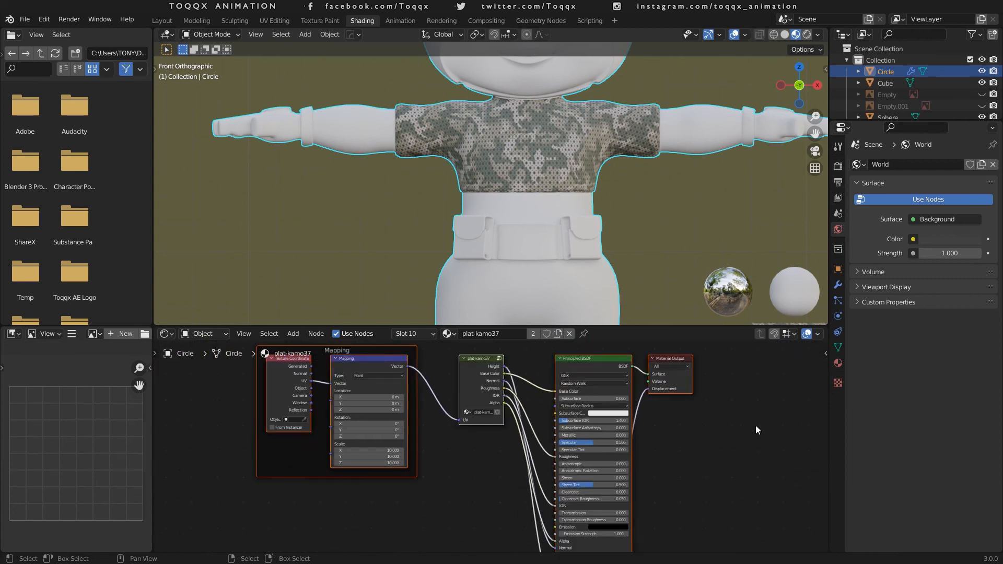
In the Layout workspace, undo the plat-kamo37 assignment on the shirt and delete the test cube, leaving the character selected.
left_click(154, 21)
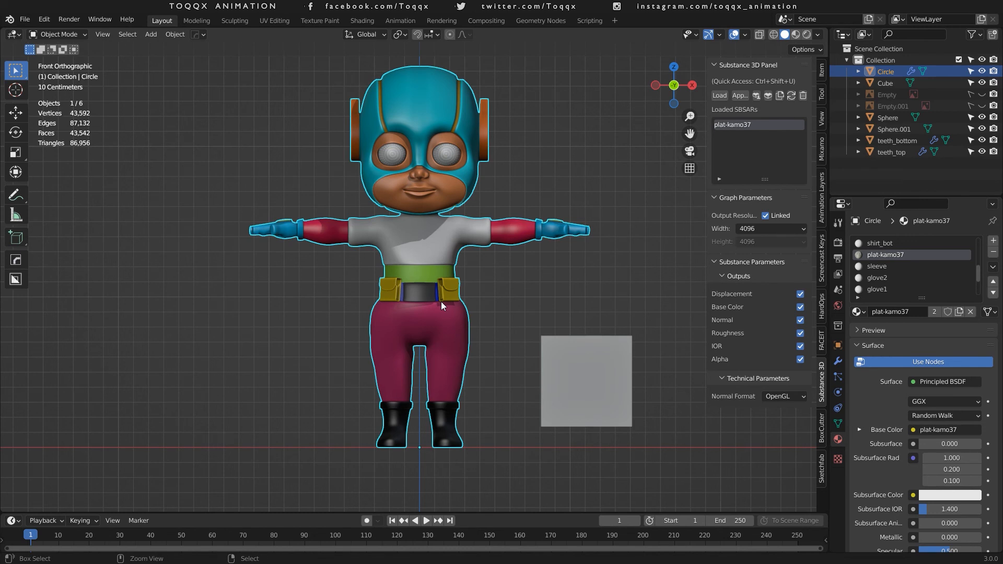
key("ctrl+z")
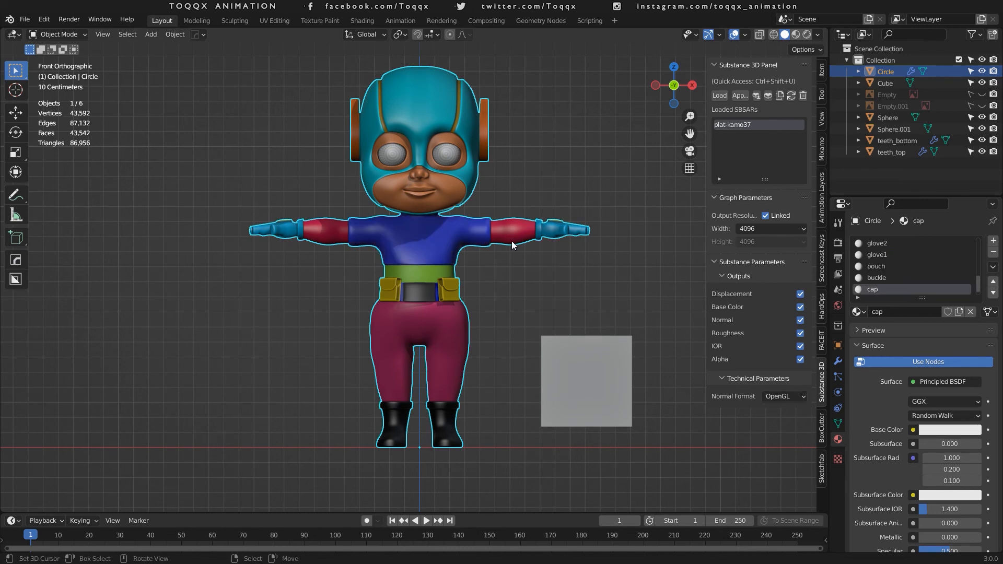
left_click(582, 389)
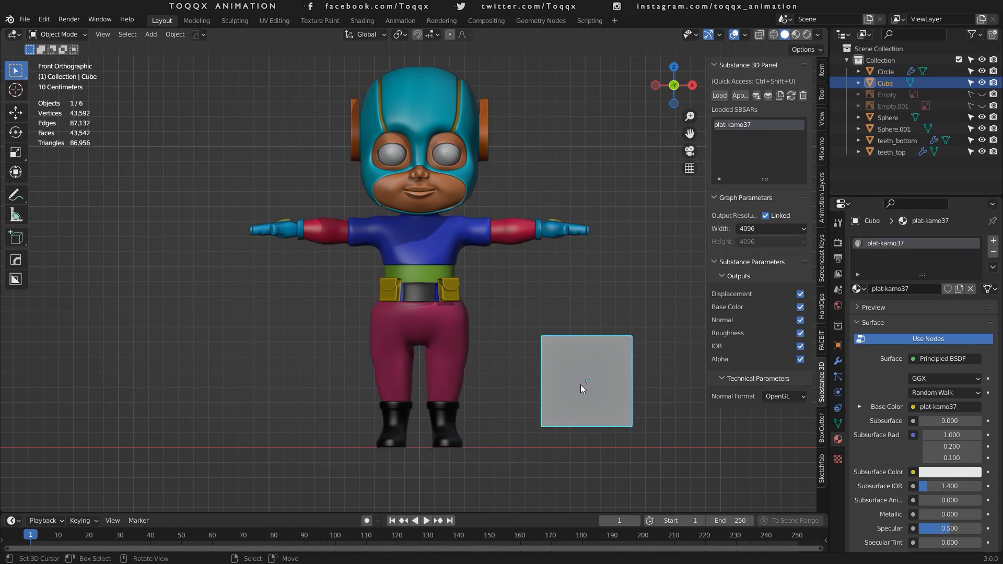
key("x")
left_click(581, 385)
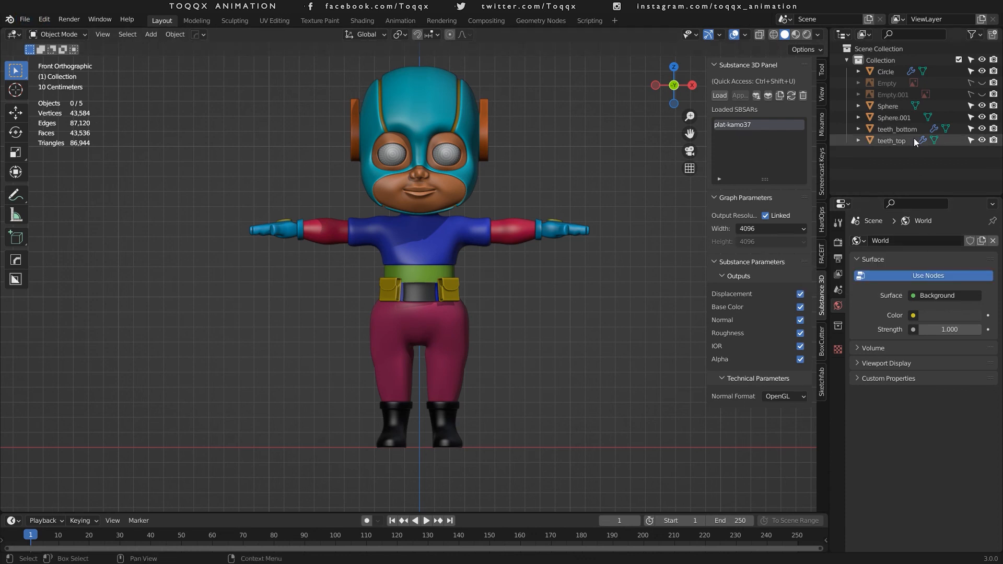
left_click(414, 226)
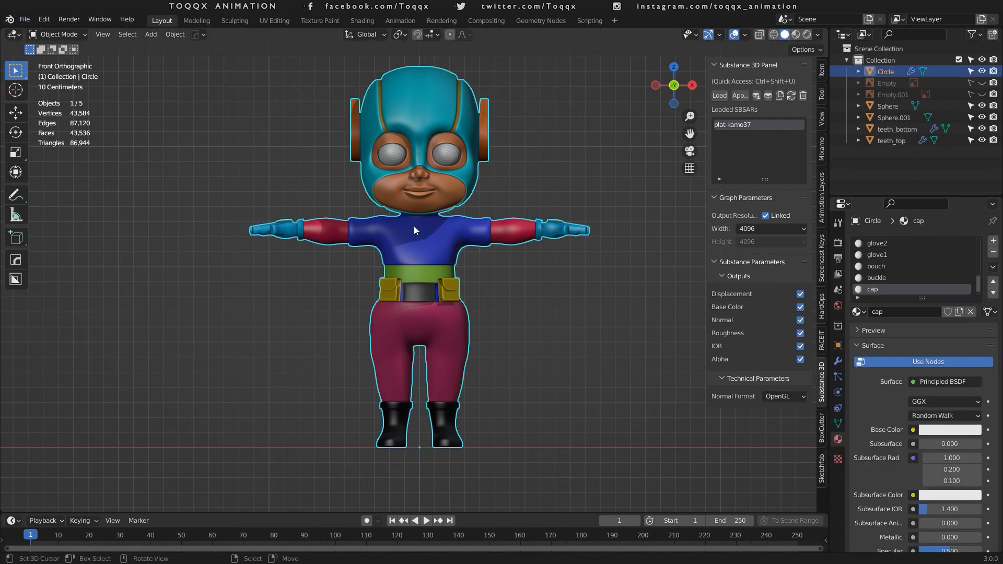
scroll(910, 273, "down", 1)
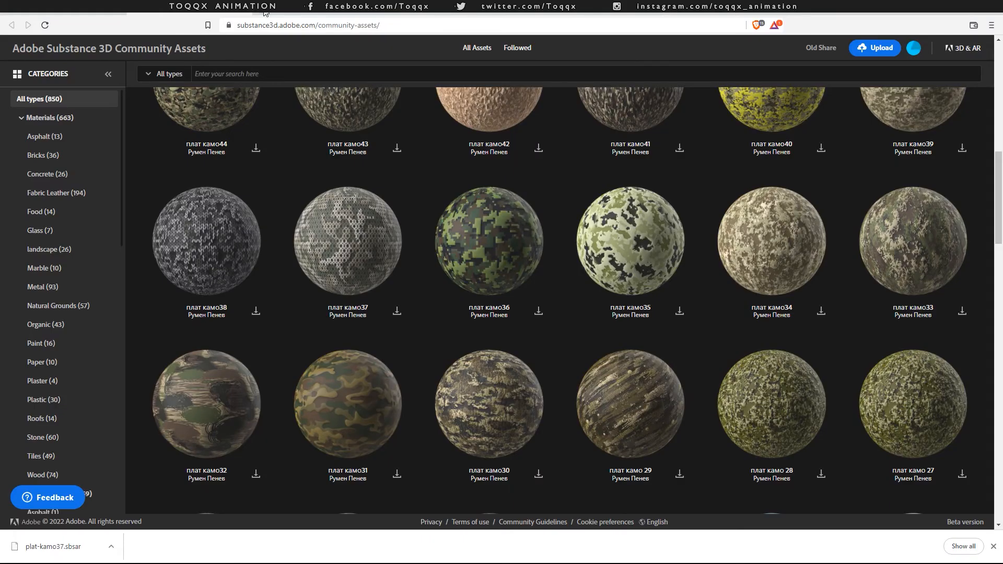
Switch to the web browser and open texturebox.com in a new tab.
left_click(265, 11)
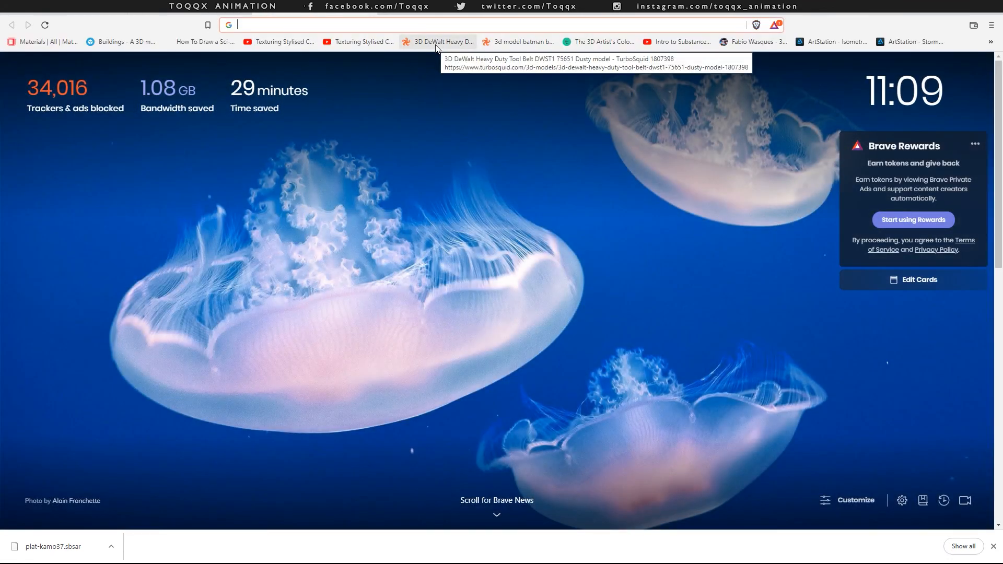
type("te")
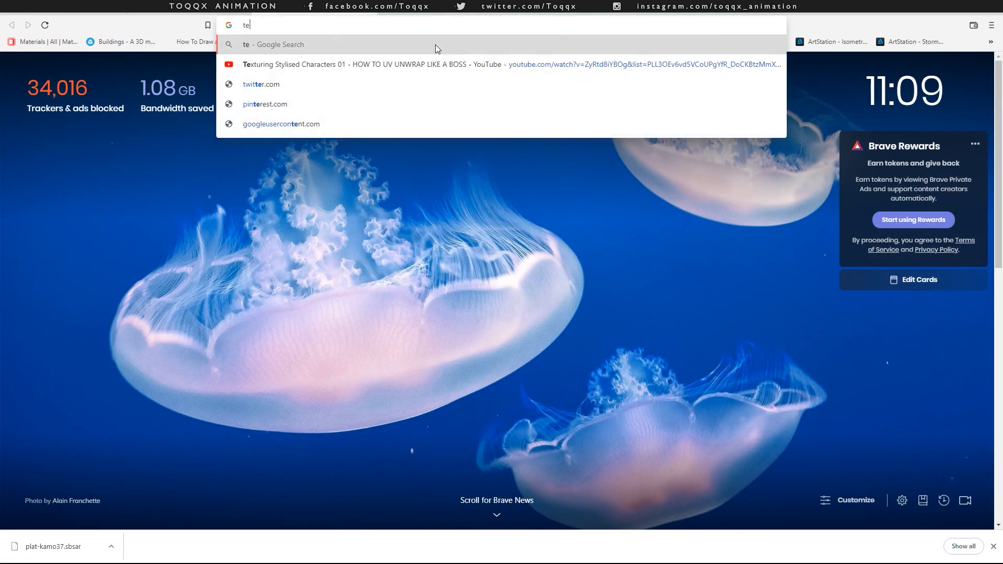
type("xtureboc")
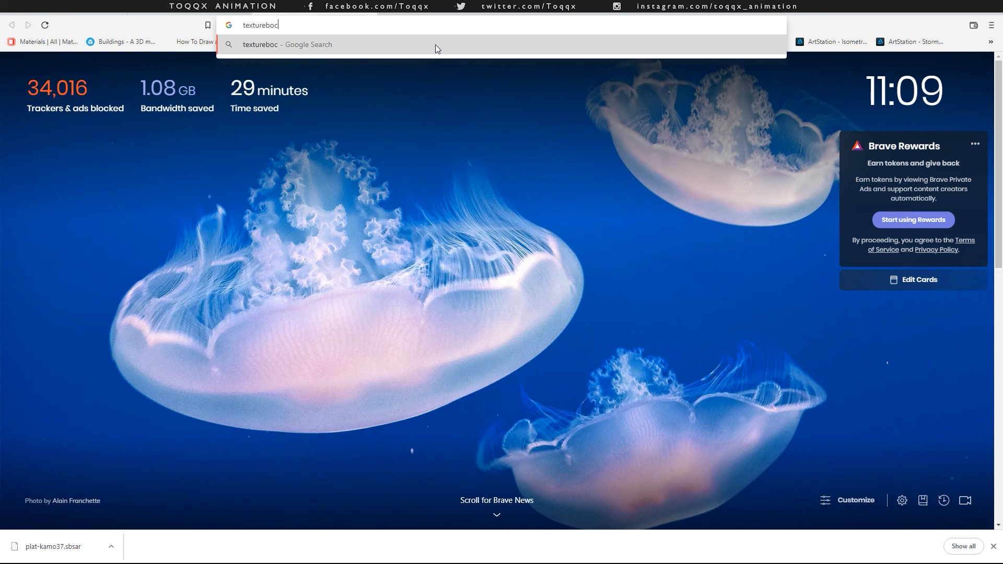
key("BackSpace")
type("x.com")
key("Return")
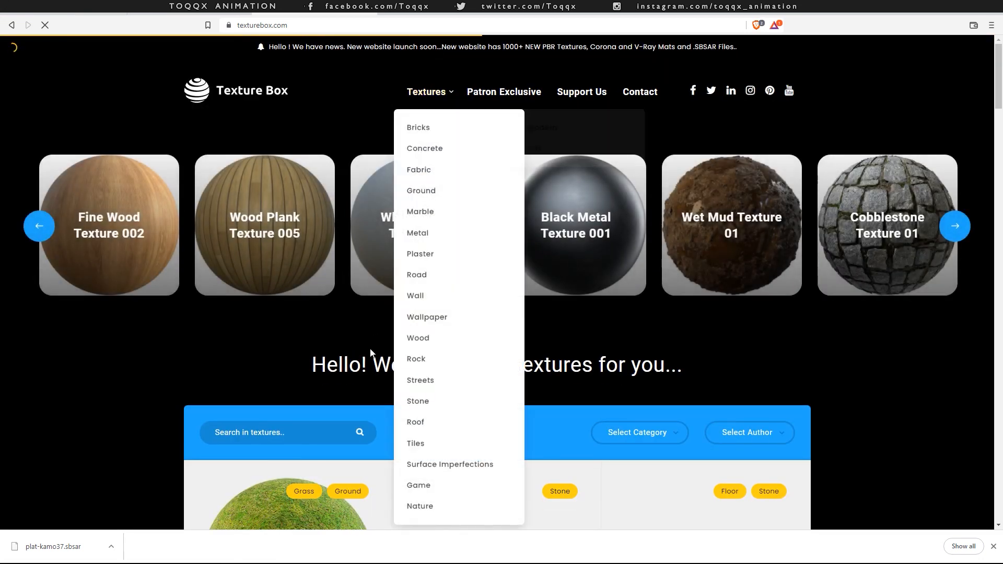
Look over the Texture Box home page and open its Fabric texture category.
scroll(701, 317, "down", 2)
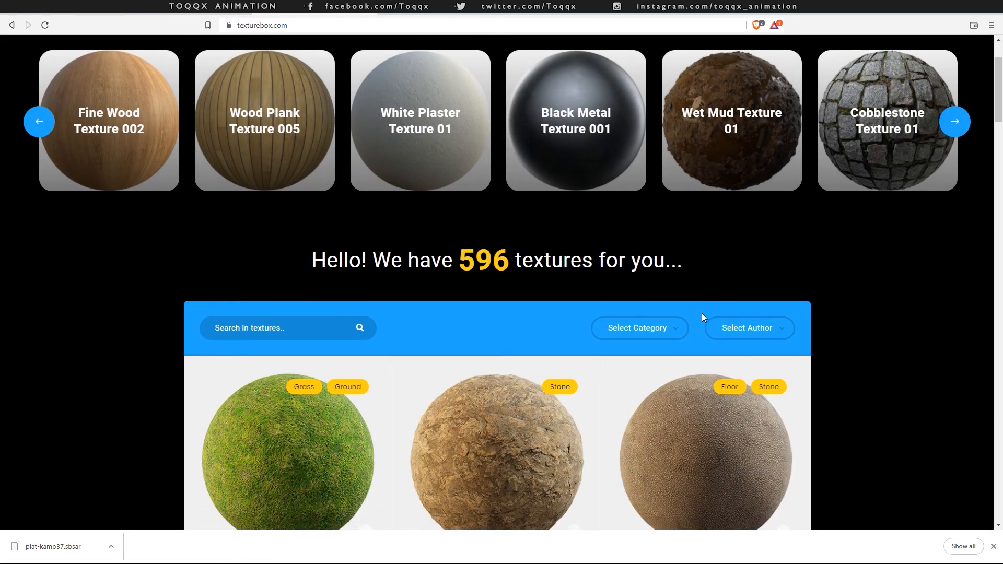
scroll(702, 315, "up", 2)
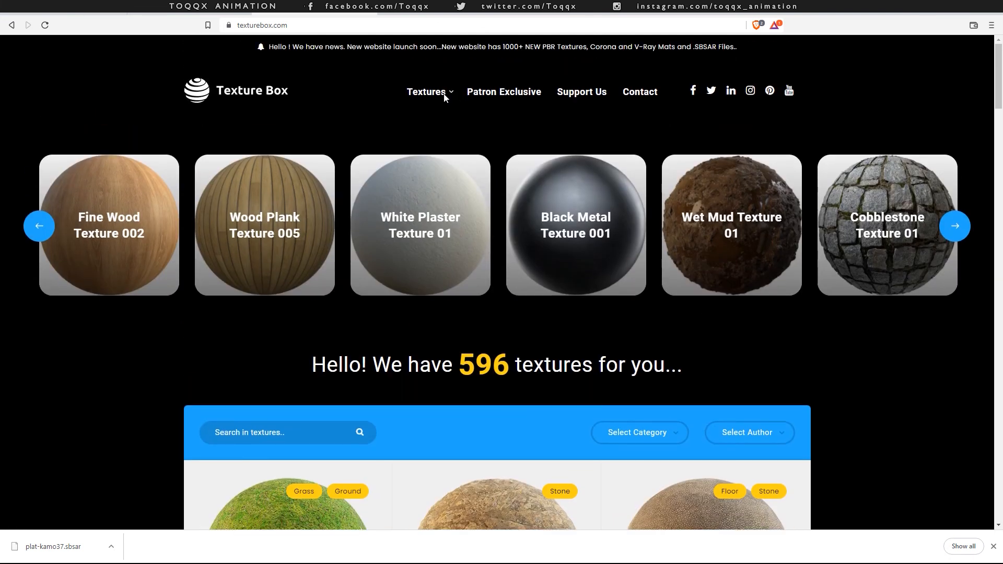
mouse_move(448, 94)
mouse_move(424, 180)
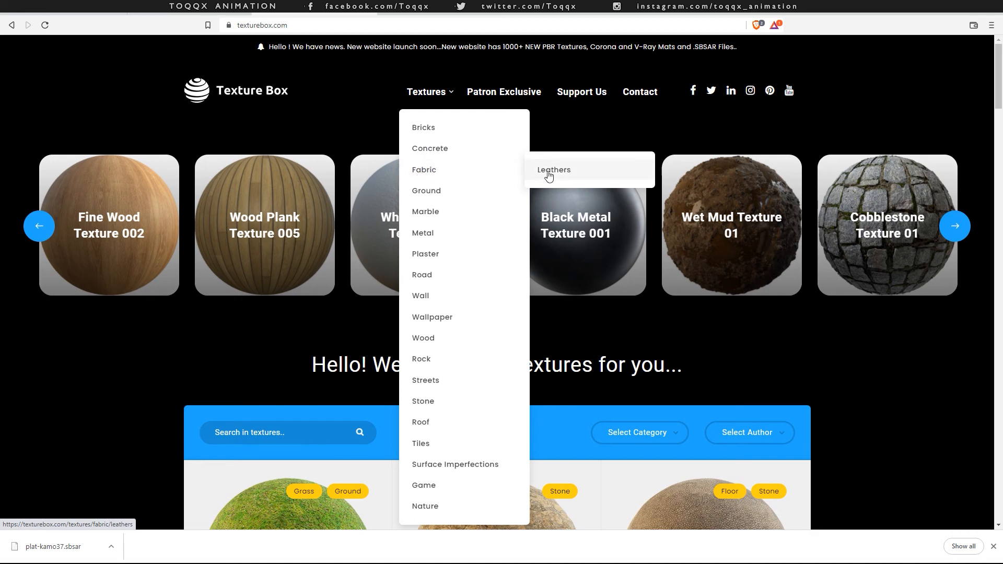
left_click(421, 167)
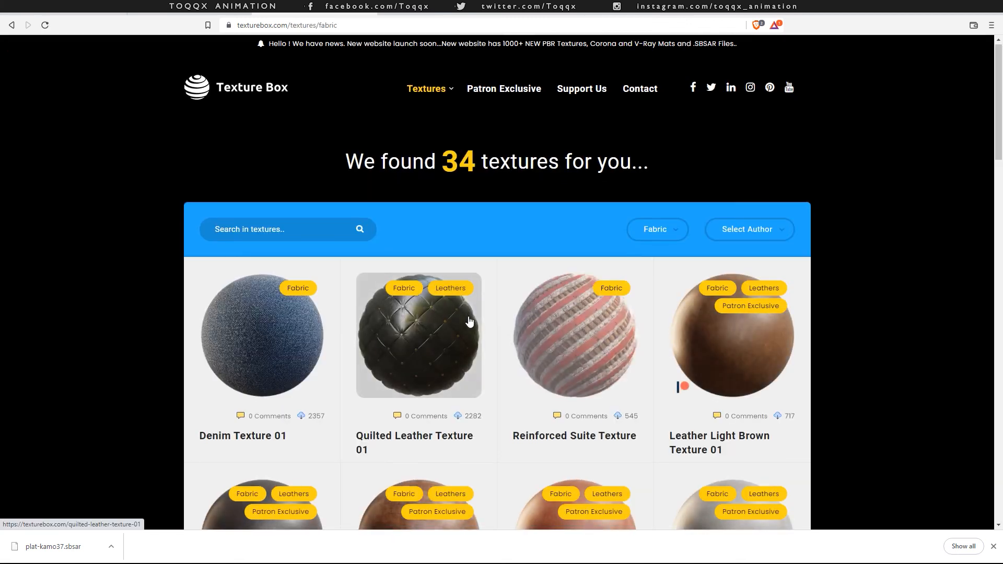
Open the Denim Texture 01 page and follow its texture download to the shared Drive folder.
scroll(468, 319, "down", 4)
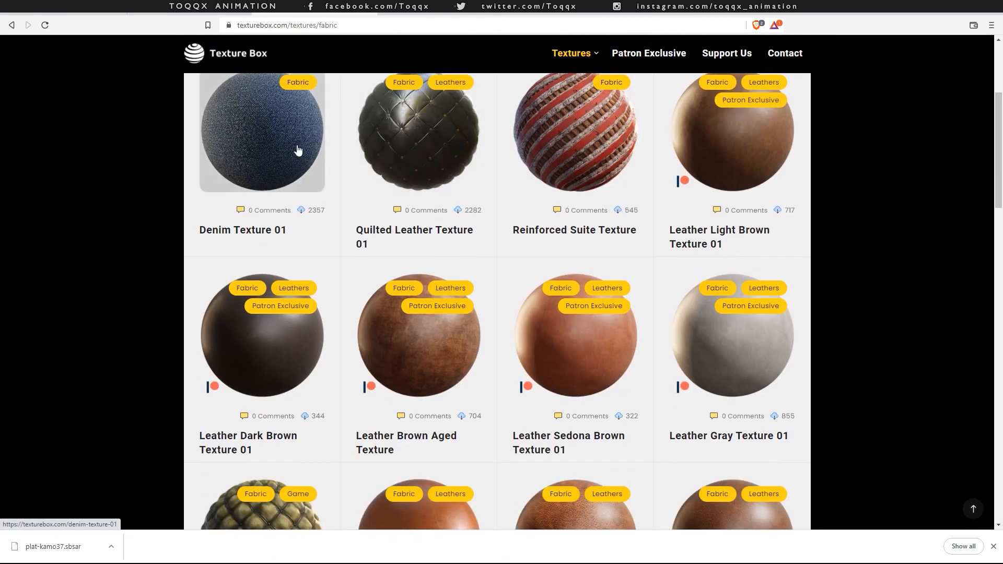
left_click(276, 134)
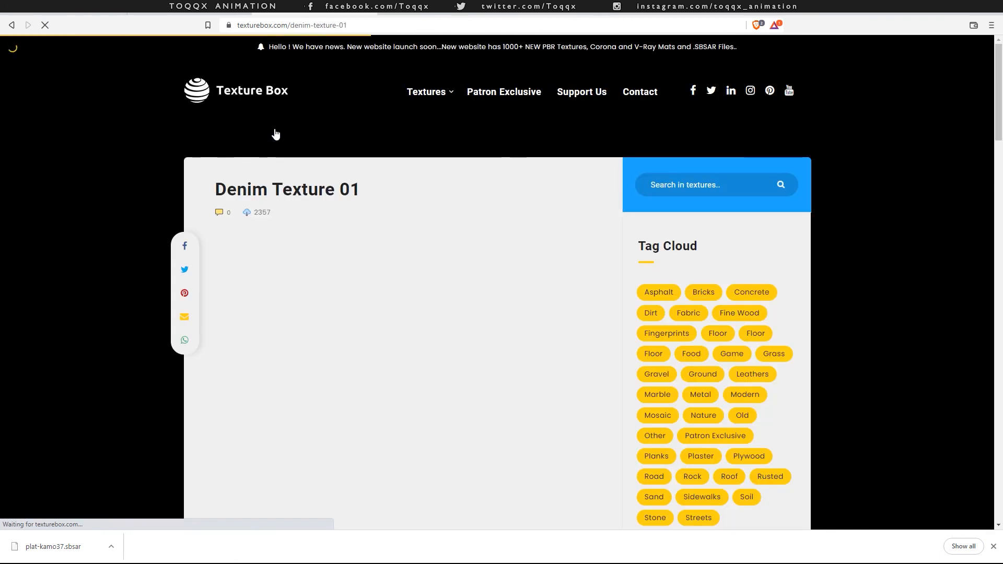
scroll(441, 264, "down", 9)
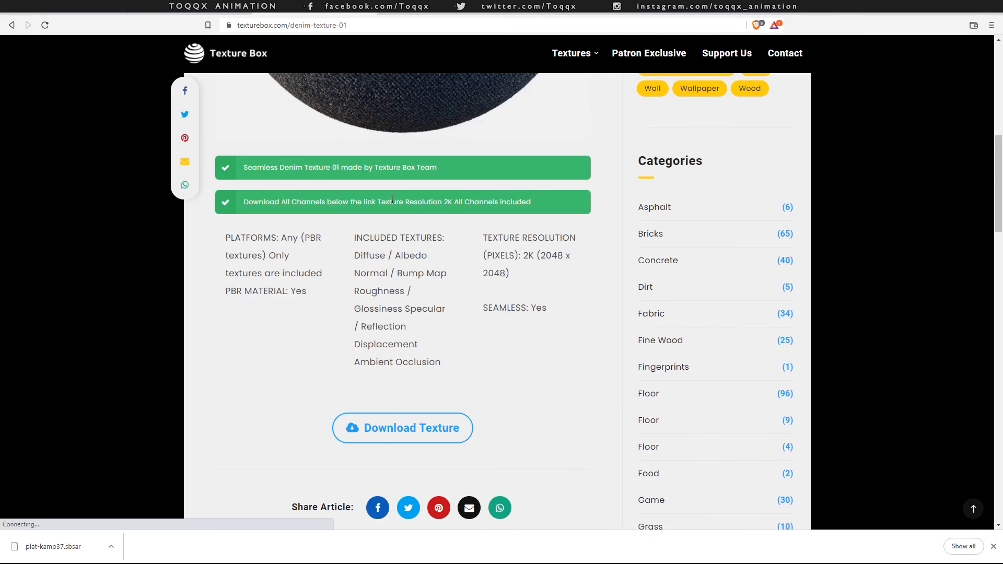
left_click(403, 435)
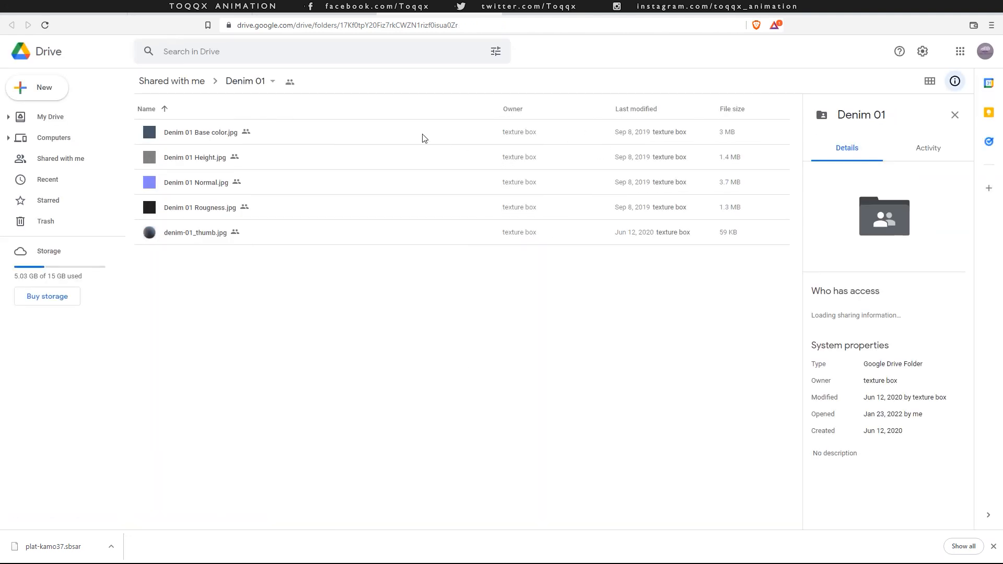
Download the Denim 01 base color, height, normal and roughness images from the Drive folder, leaving out the thumbnail.
left_click(372, 132)
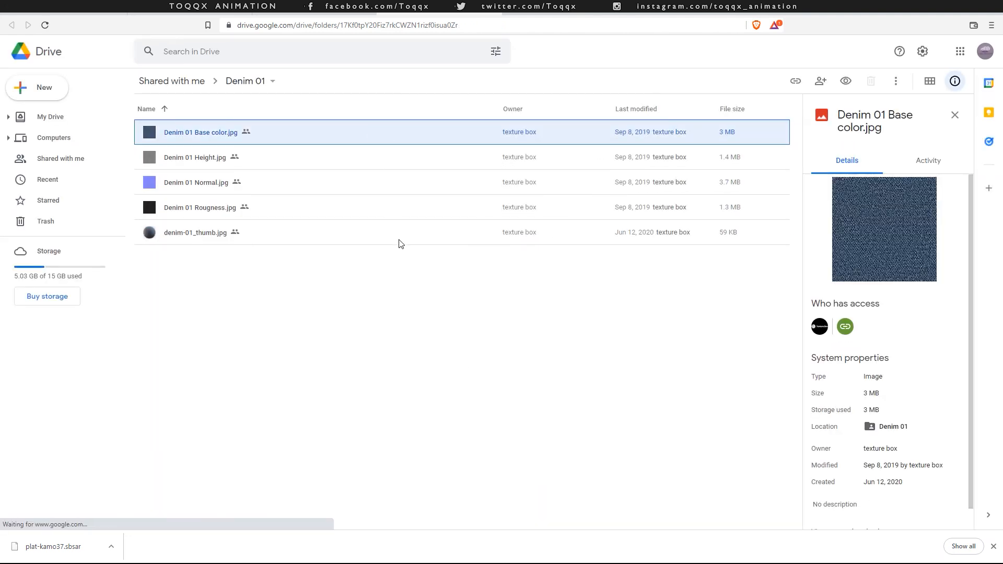
left_click(400, 239, "shift")
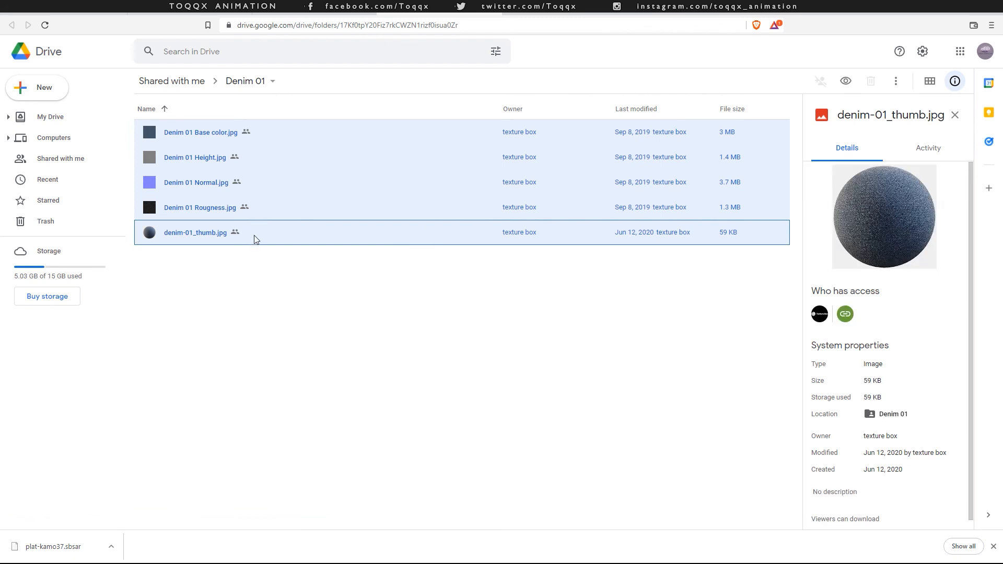
left_click(285, 212)
left_click(269, 131, "shift")
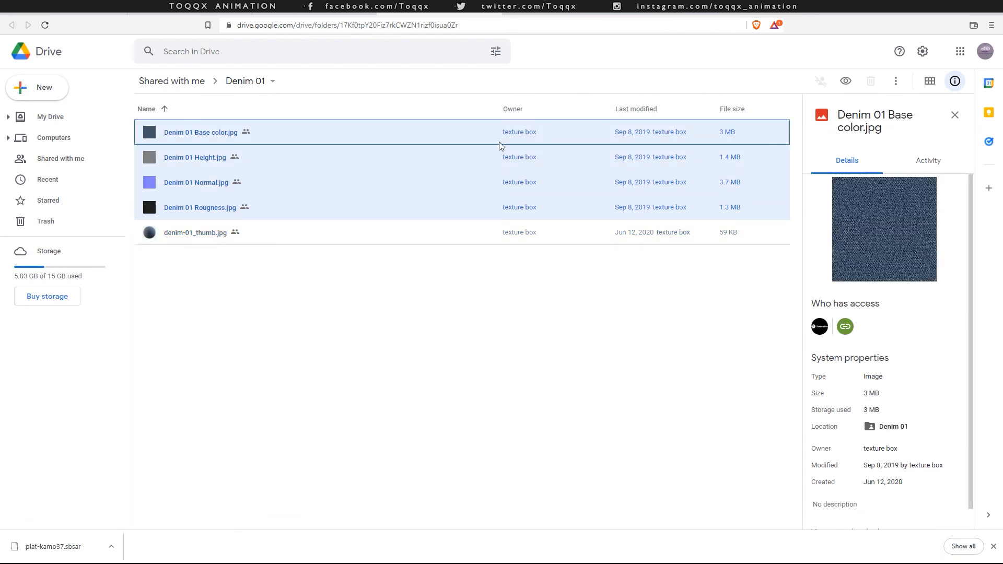
right_click(620, 134)
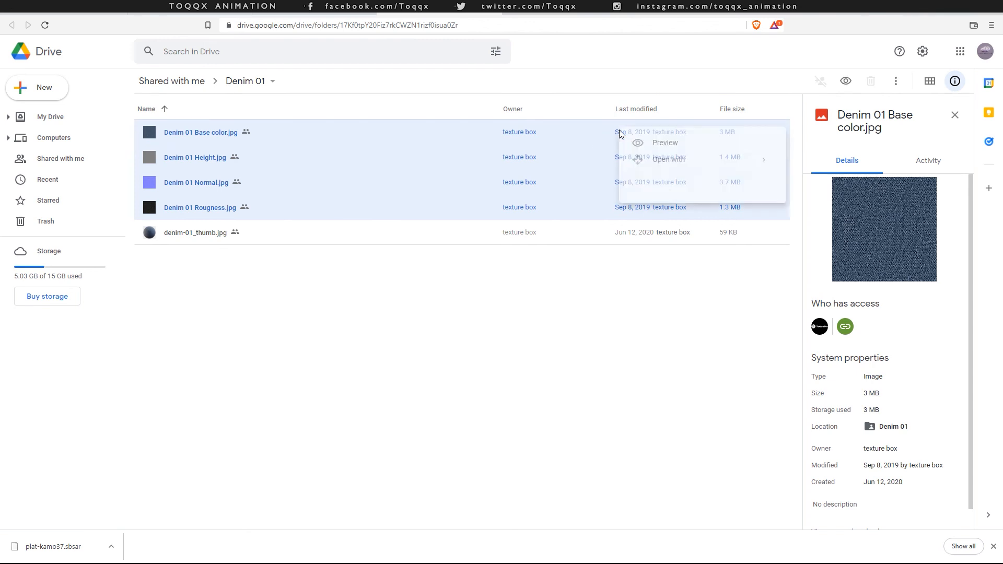
left_click(673, 279)
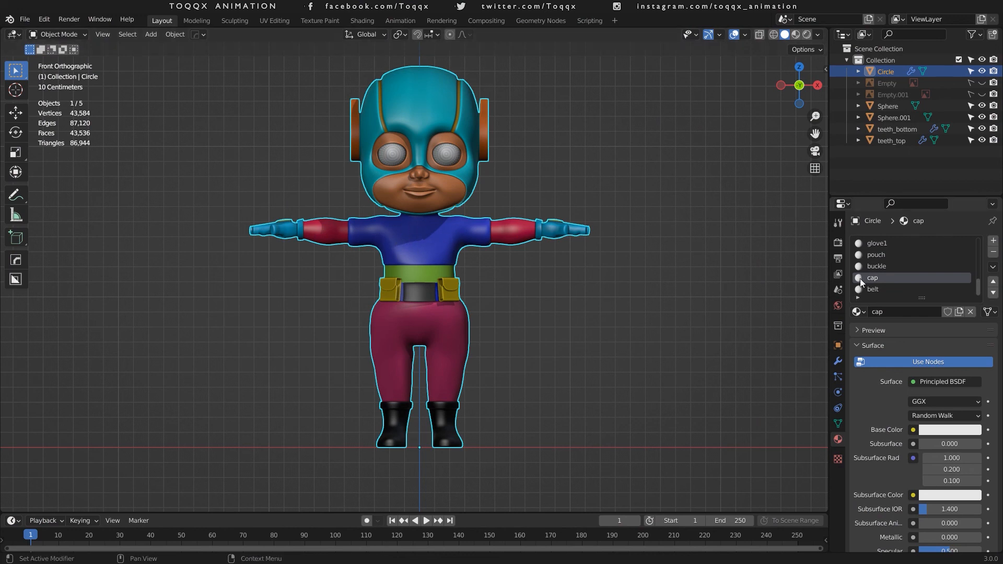
Switch back to Blender, select the character's shirt_top material and display it in the Shading workspace with solid viewport shading.
scroll(866, 279, "up", 2)
scroll(865, 279, "up", 2)
left_click(882, 255)
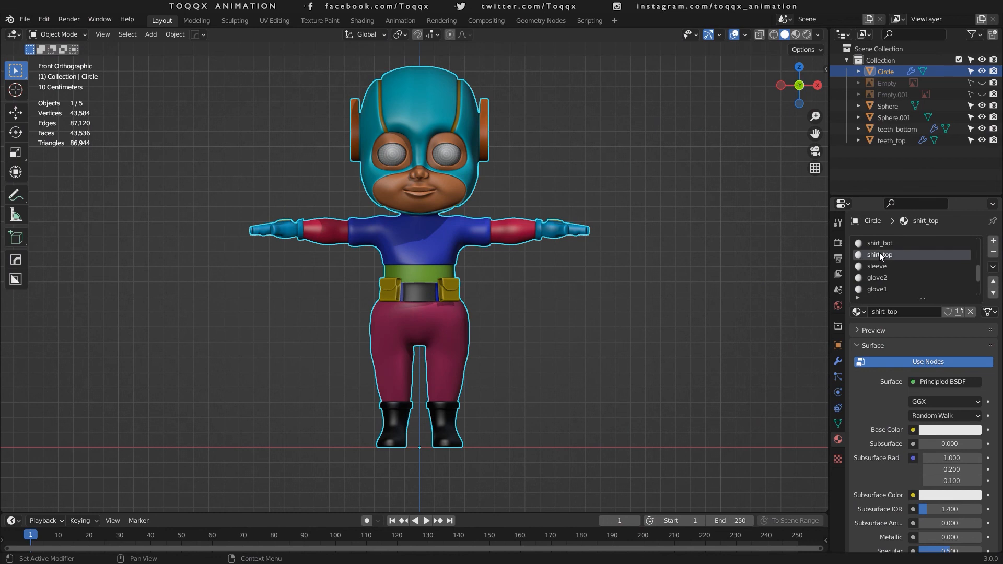
left_click(362, 21)
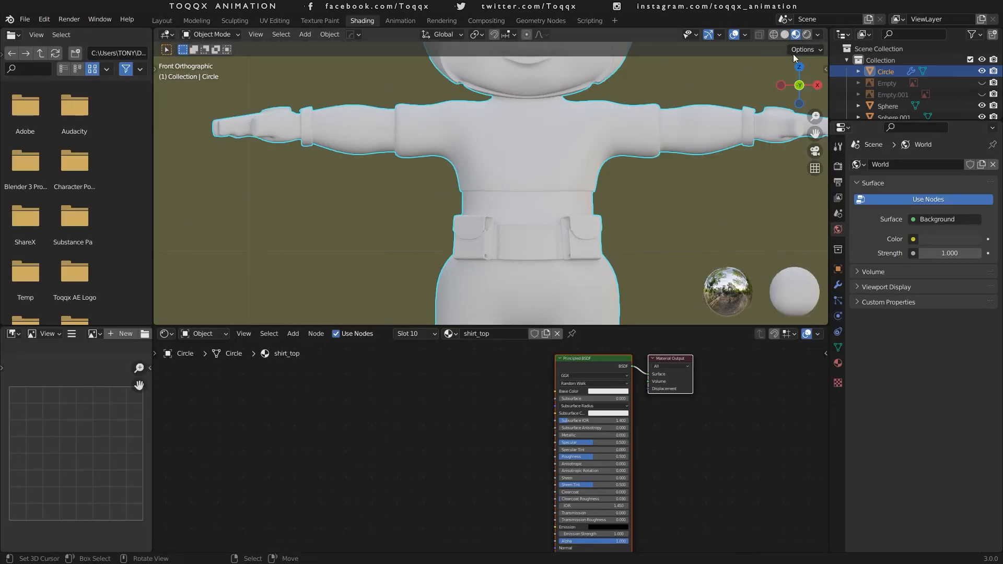
left_click(785, 34)
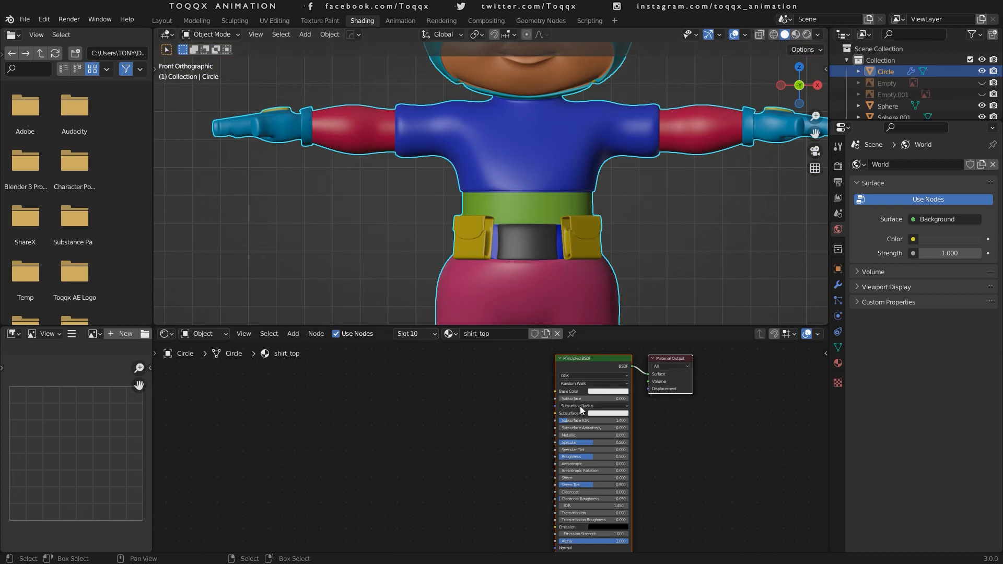
Load the Denim 01 roughness, normal, height and base color images from Texturebox/denim onto shirt_top's Principled BSDF with Principled Texture Setup.
left_click(578, 365)
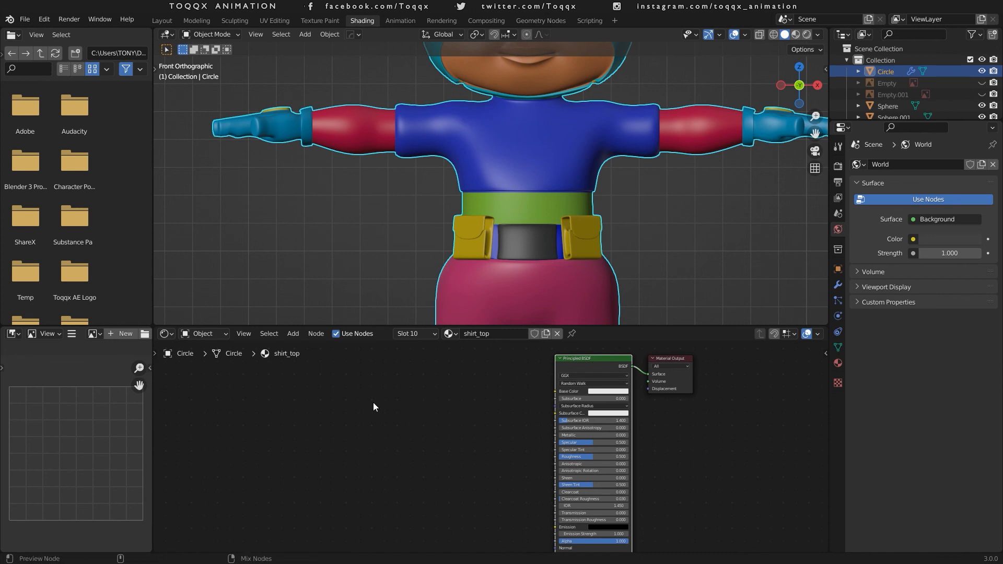
key("ctrl+shift+t")
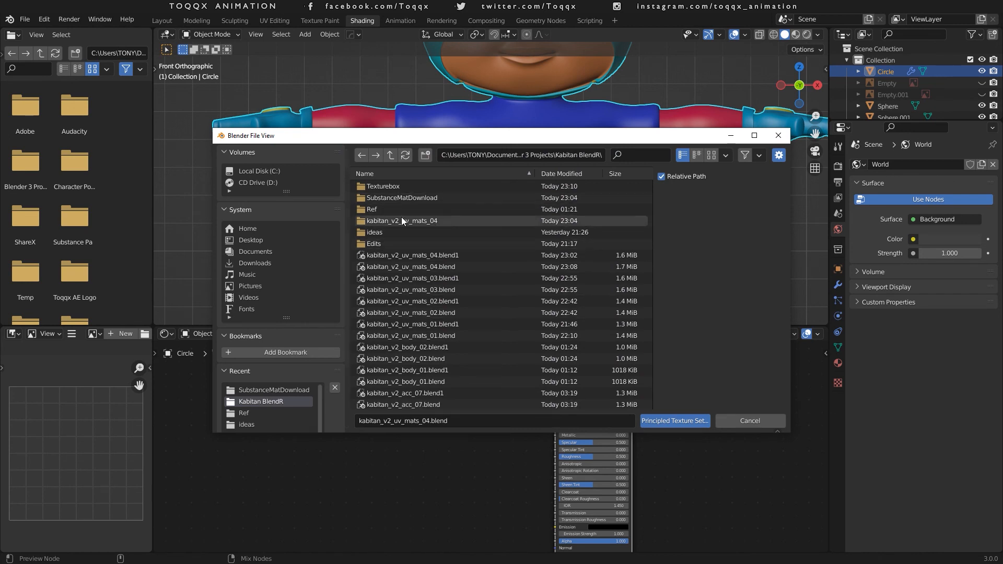
double_click(394, 188)
double_click(393, 188)
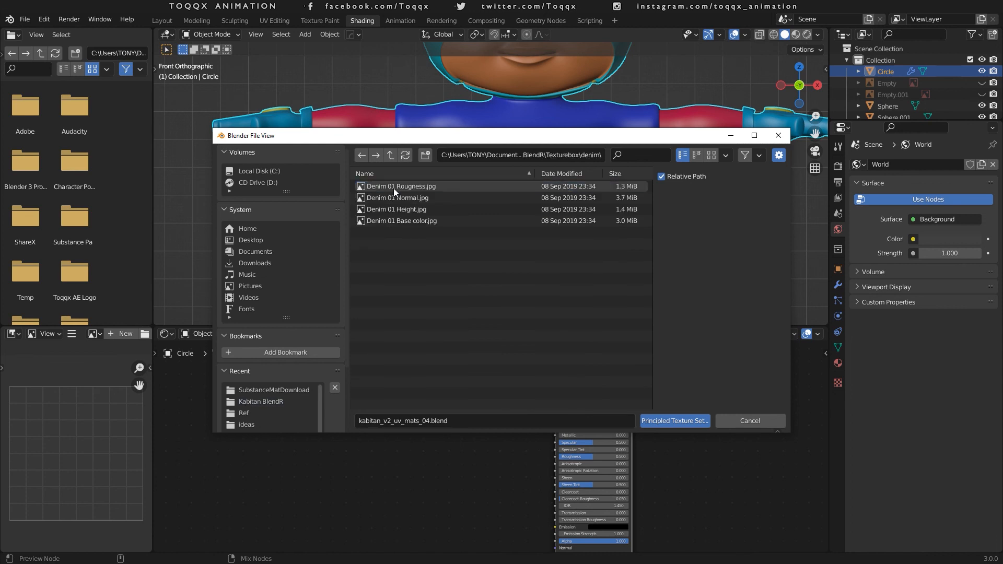
left_click(410, 188)
left_click(416, 221, "shift")
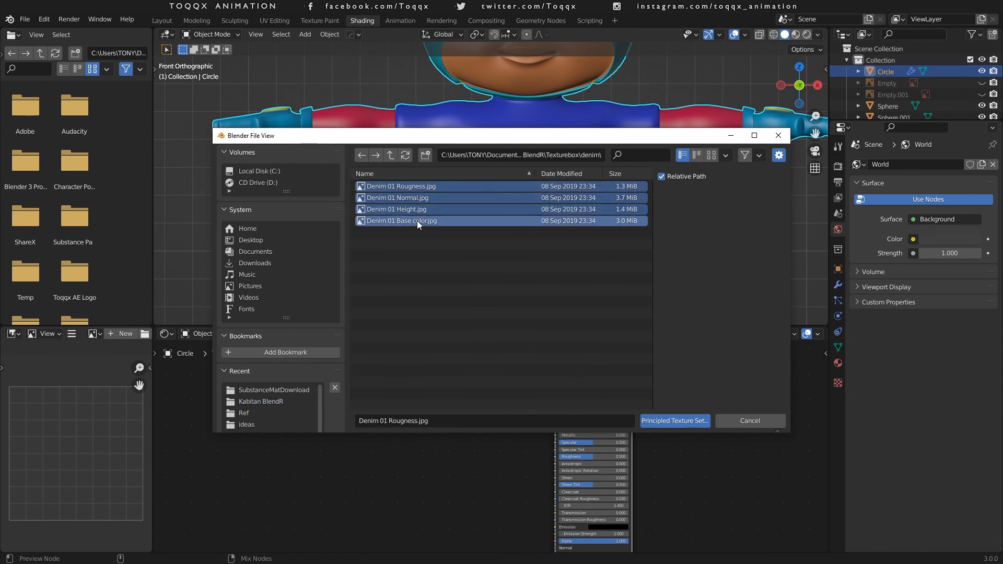
left_click(668, 420)
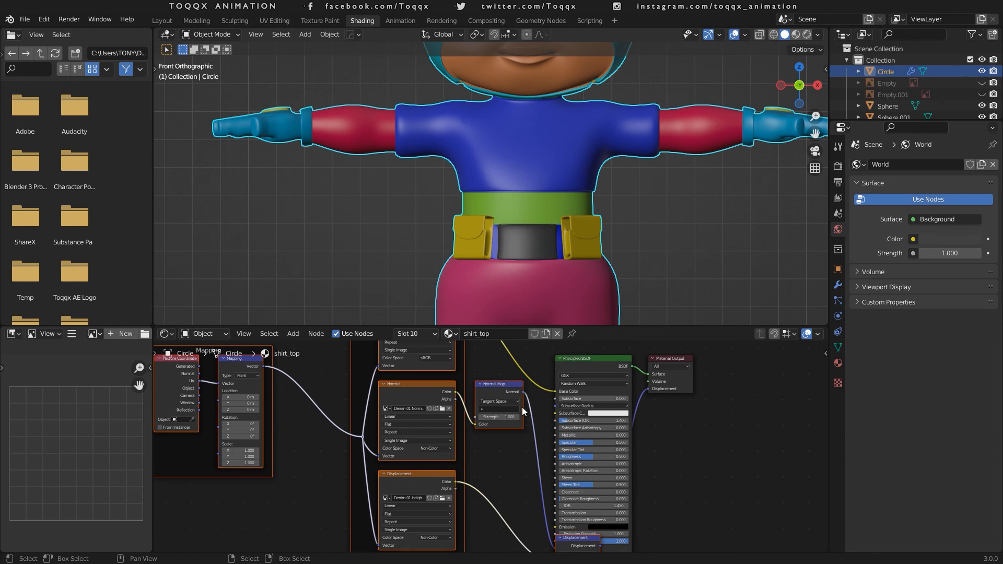
Spread out the Material Output and Principled BSDF nodes and enlarge the node editor so the whole network fits.
key("Home")
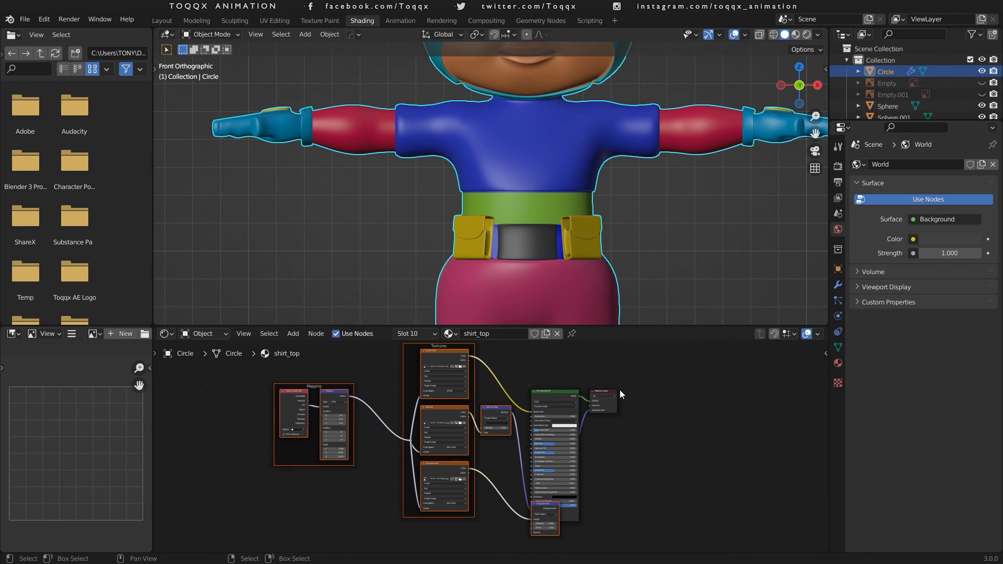
left_click_drag(610, 391, 719, 377)
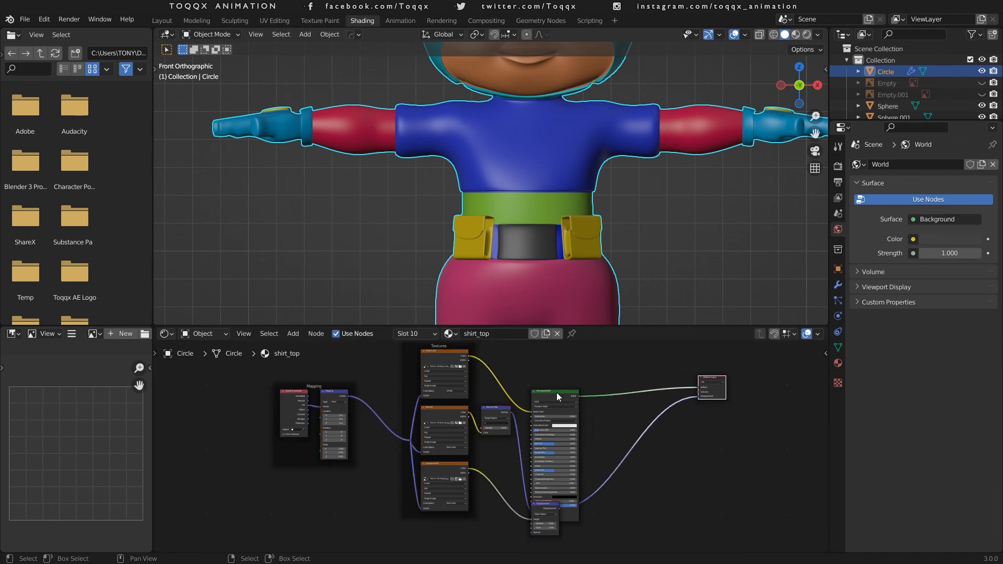
left_click(554, 395)
left_click_drag(553, 396, 577, 421)
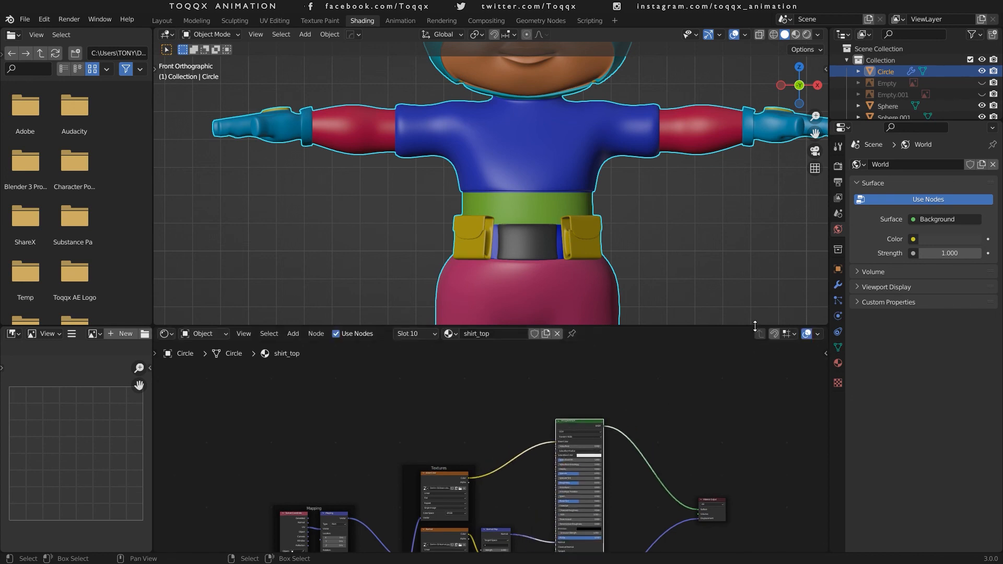
left_click_drag(757, 328, 729, 216)
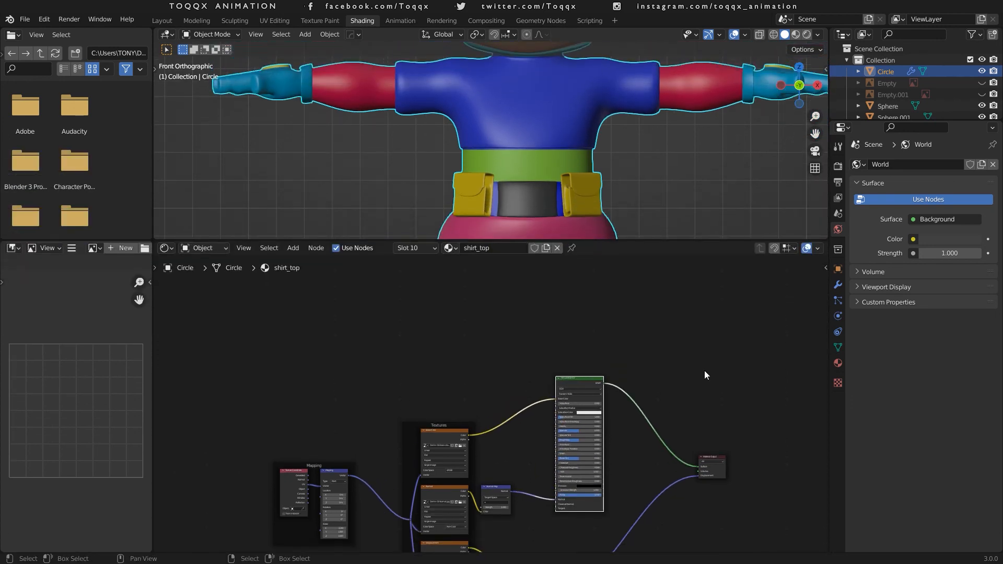
scroll(705, 375, "up", 1)
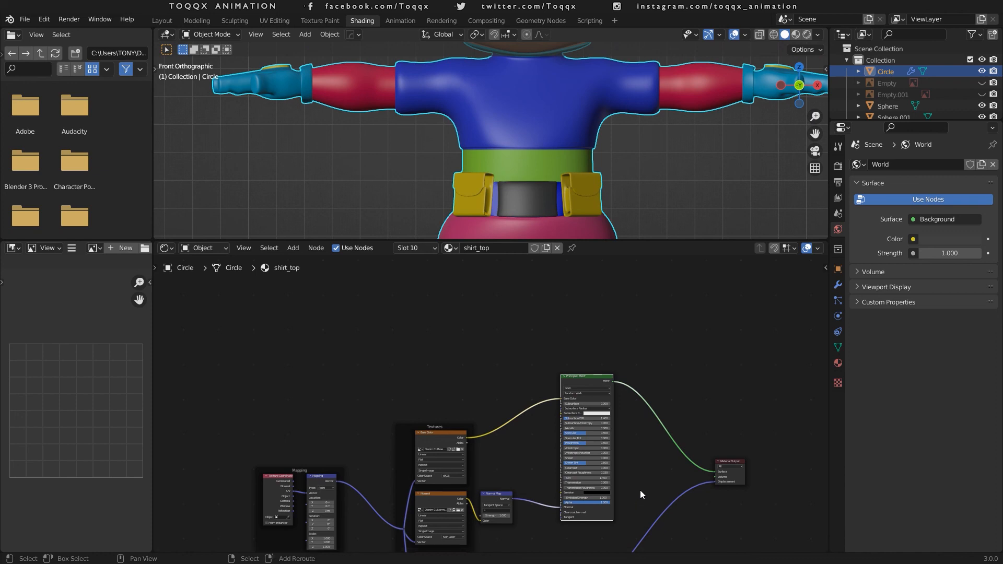
middle_click_drag(641, 491, 648, 396)
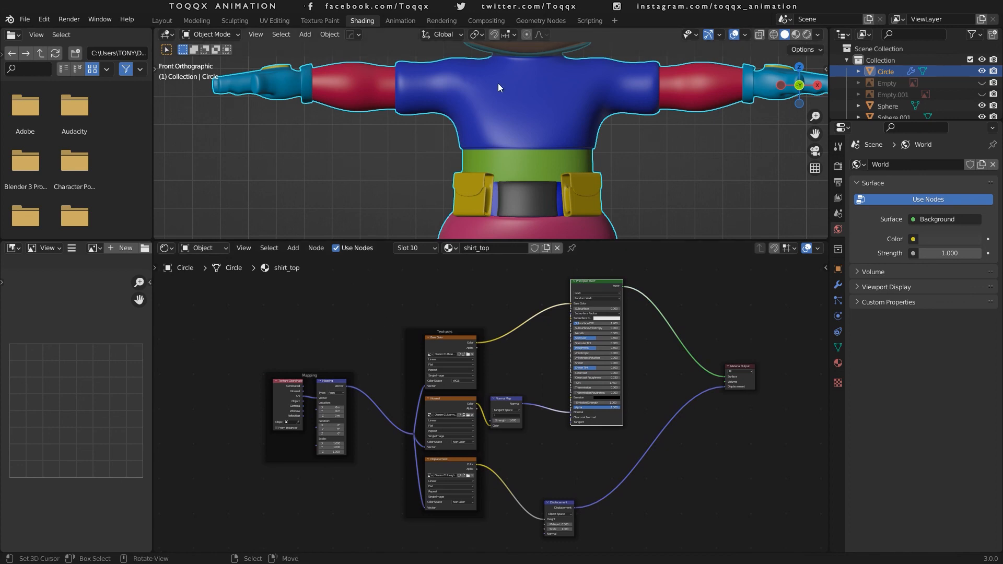
Show the character in material preview shading and set the denim Mapping node's scale to 5 on all axes.
left_click(795, 34)
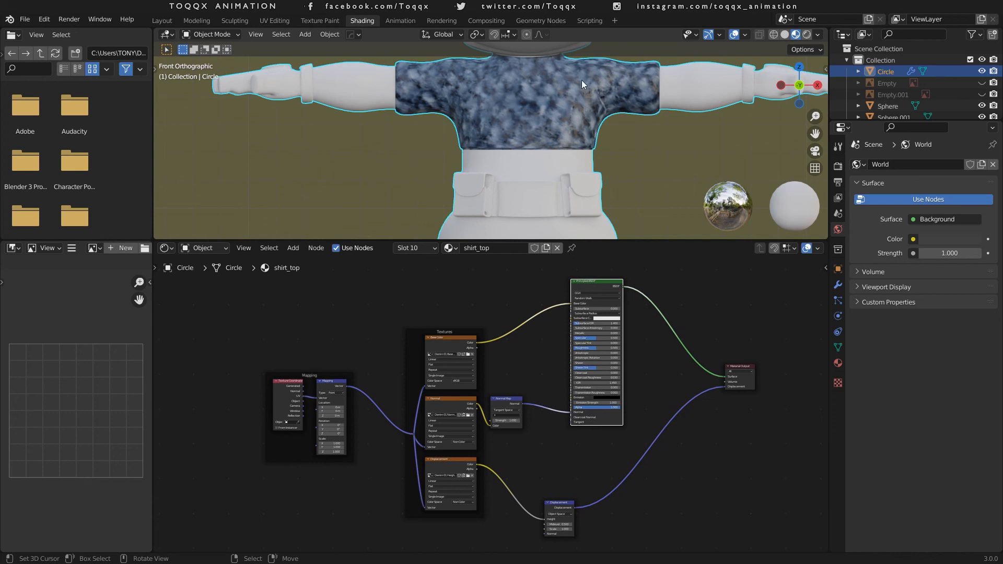
scroll(309, 412, "up", 2)
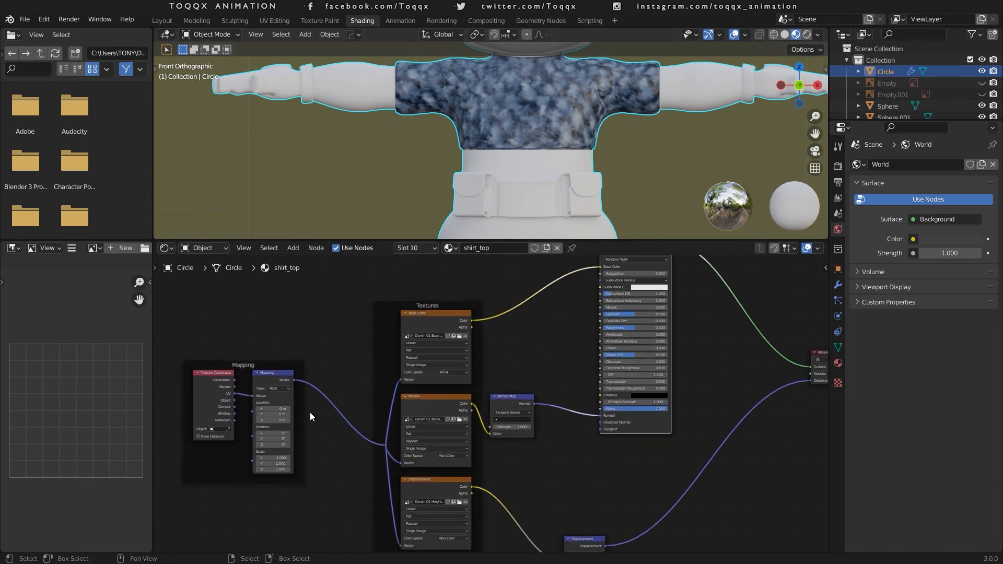
left_click_drag(262, 458, 263, 469)
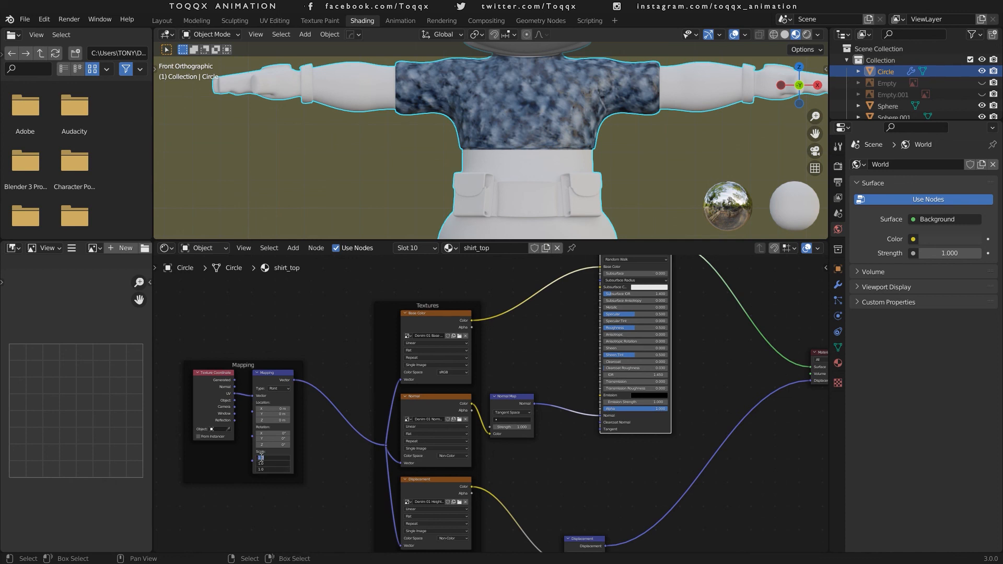
key("Return")
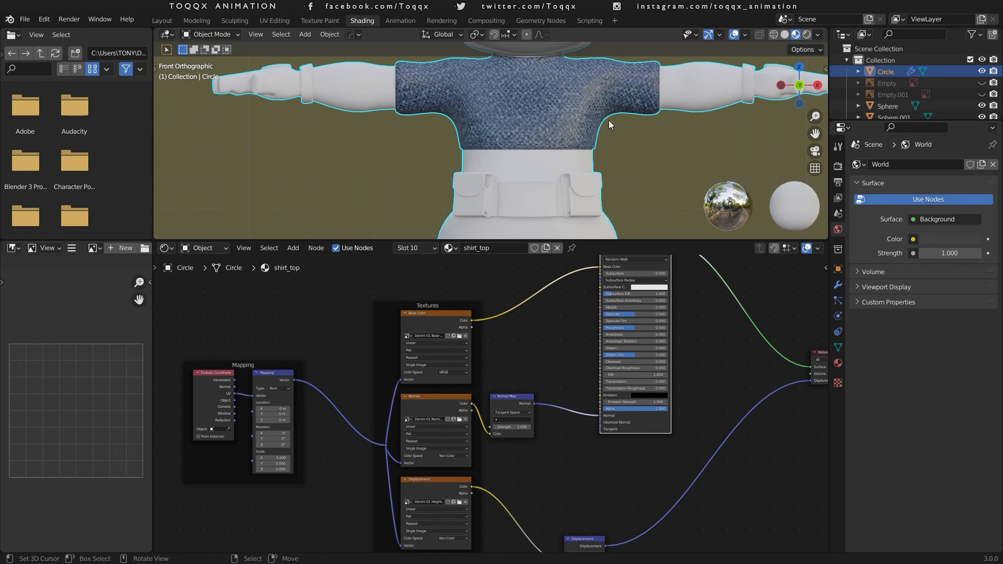
scroll(593, 123, "down", 3)
scroll(593, 122, "up", 3)
left_click_drag(814, 131, 793, 169)
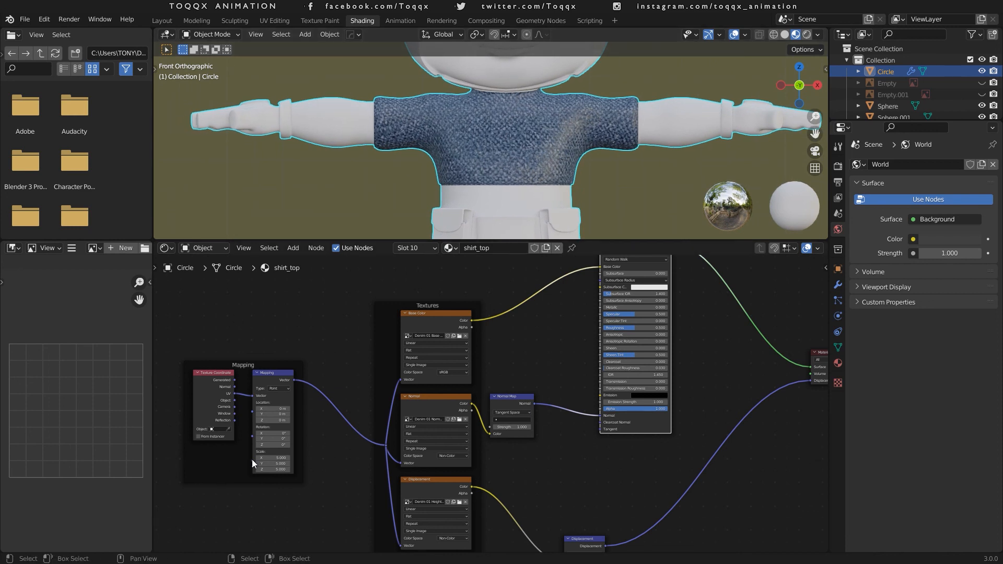
Lower the denim Mapping node's scale to 4.8 on all axes.
mouse_move(260, 455)
left_mouse_down()
mouse_move(260, 464)
mouse_move(261, 454)
left_mouse_up()
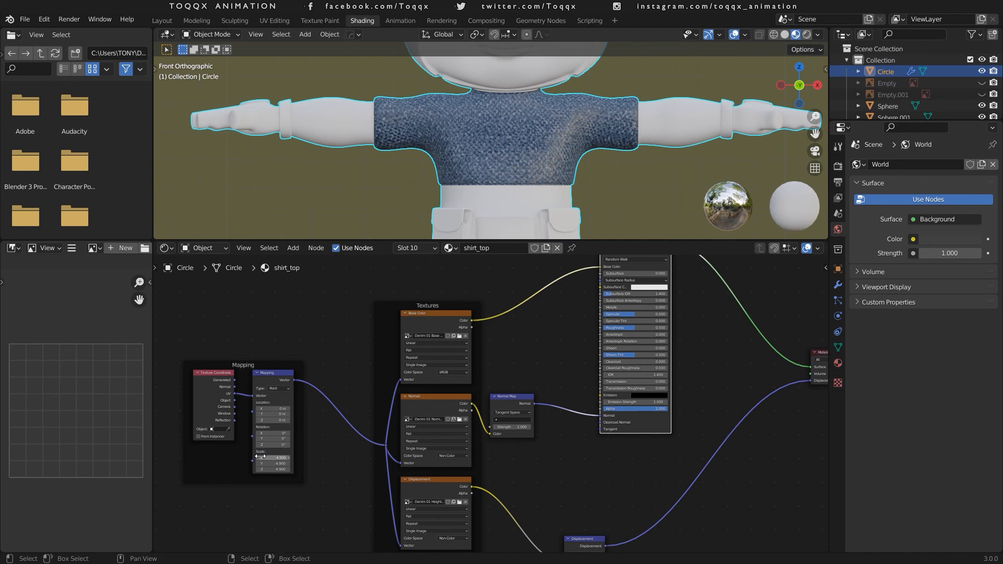
mouse_move(260, 455)
left_mouse_down("shift")
mouse_move(260, 469)
mouse_move(260, 457)
left_mouse_up("shift")
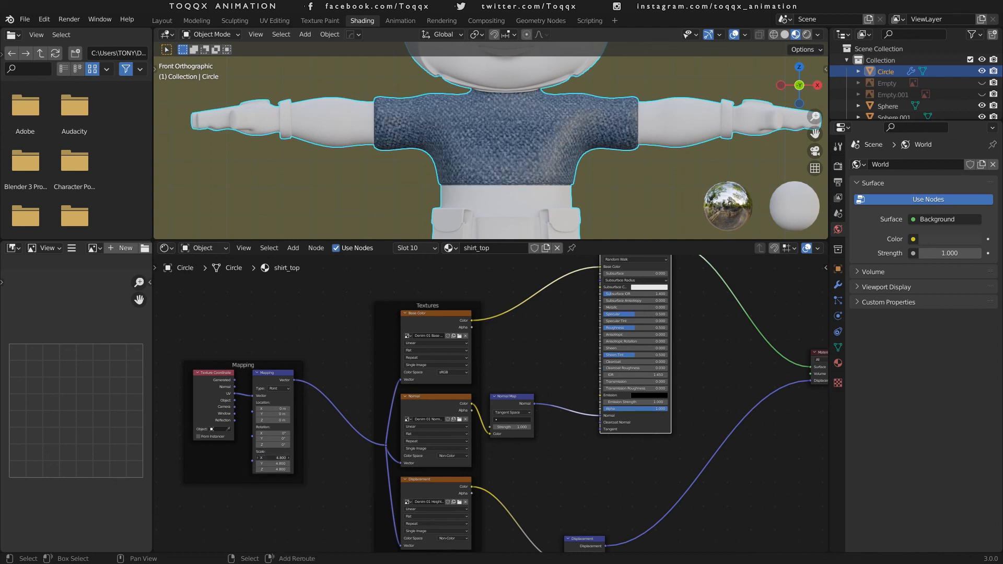
left_click(261, 458)
key("Return")
Set the Mapping node's X, Y and Z scale to 10 and check the denim weave up close on the shirt.
scroll(264, 455, "up", 2)
left_click_drag(203, 472, 203, 486)
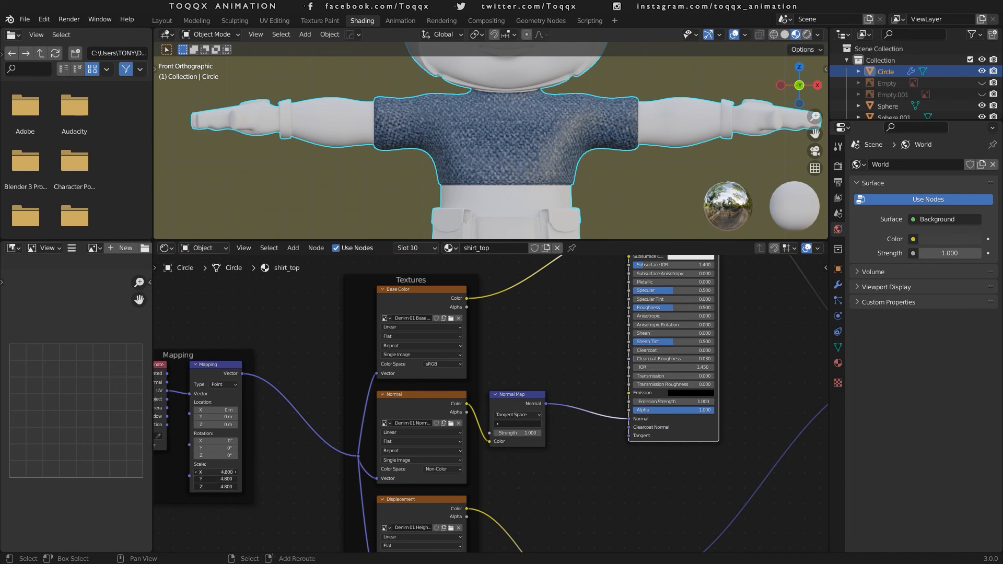
type("10")
key("Return")
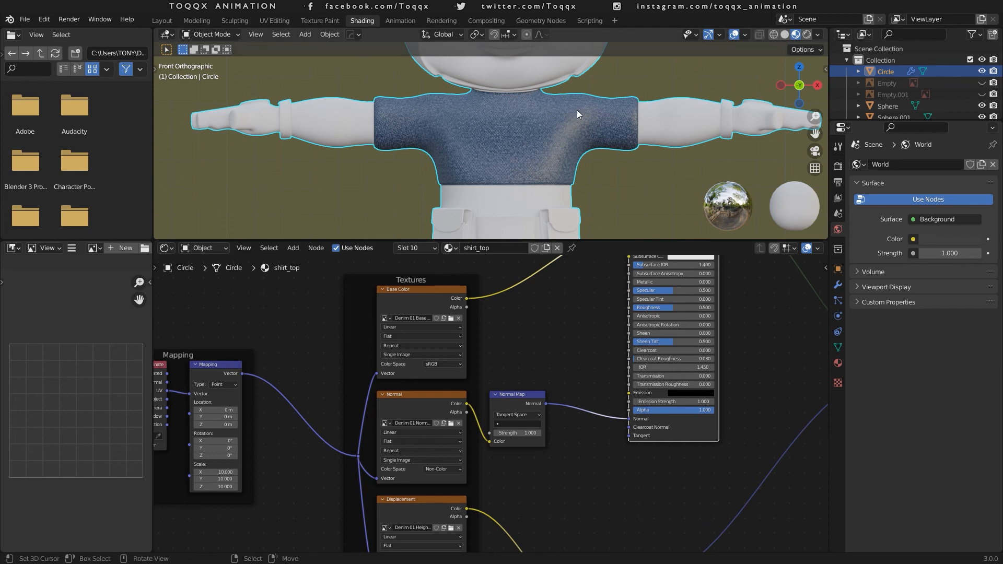
scroll(559, 150, "up", 5)
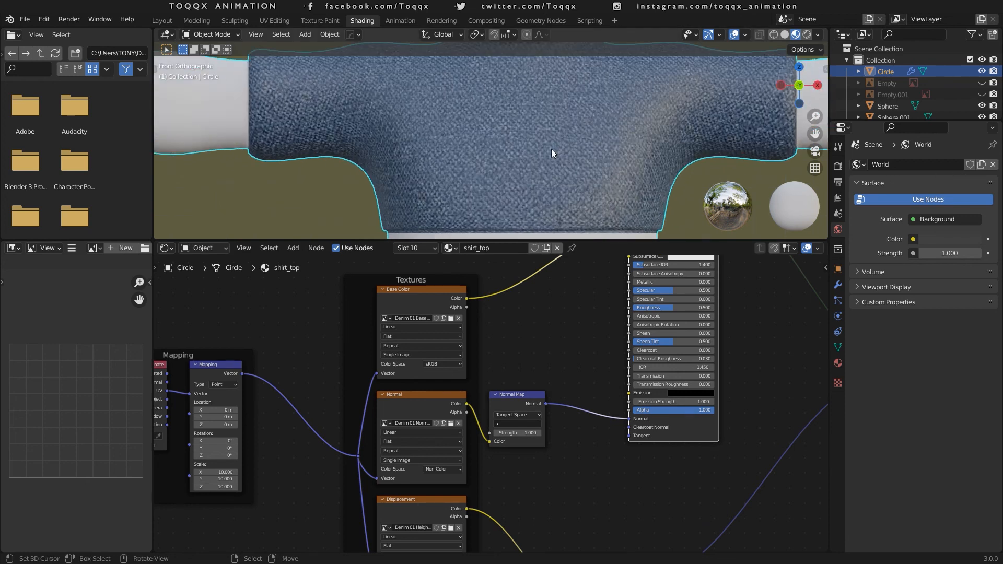
scroll(522, 130, "down", 5)
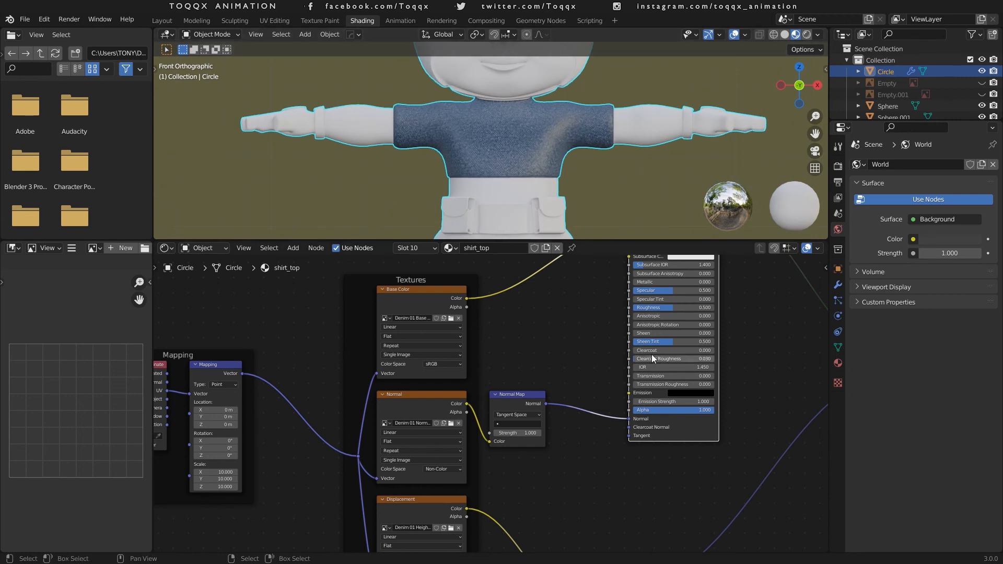
scroll(651, 353, "down", 3)
scroll(651, 353, "up", 1)
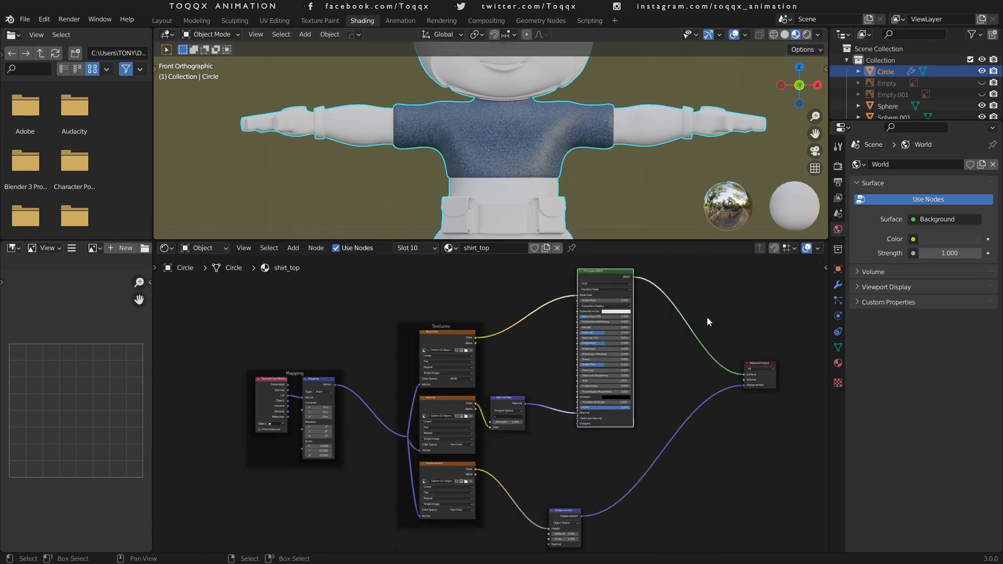
Return to the Layout workspace and show the Substance 3D Panel with its loaded SBSAR materials.
left_click(162, 21)
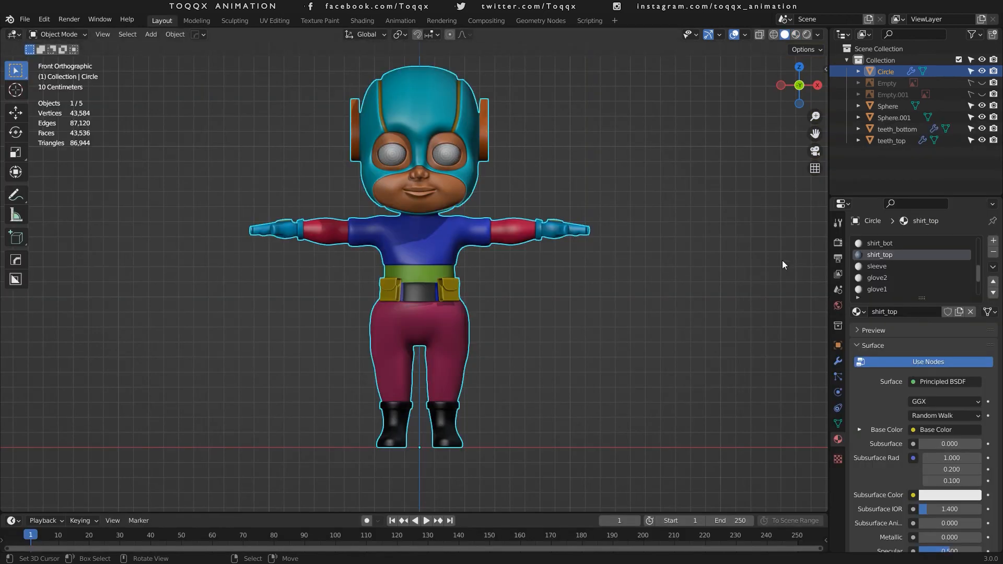
key("n")
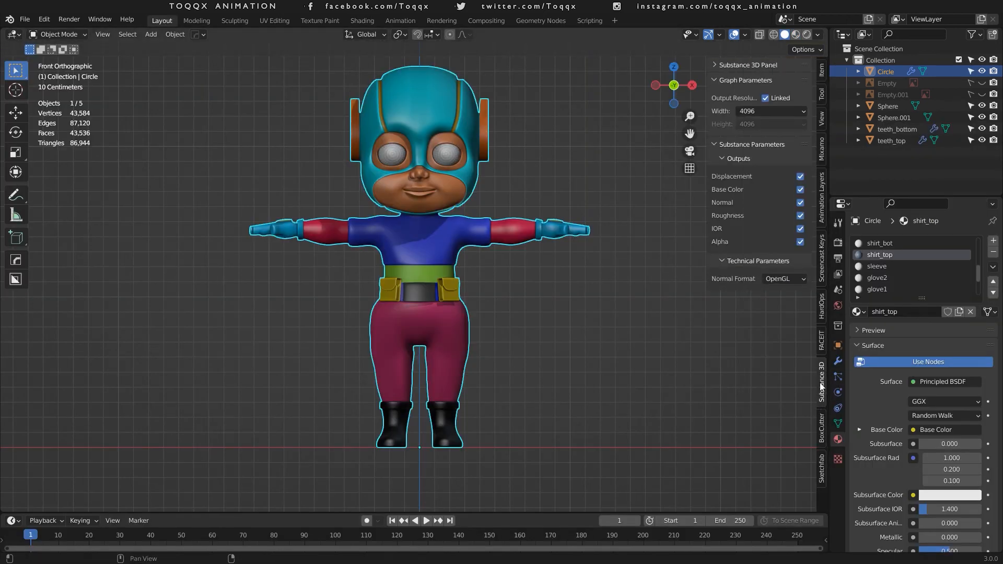
left_click(715, 78)
left_click(715, 77)
left_click(717, 66)
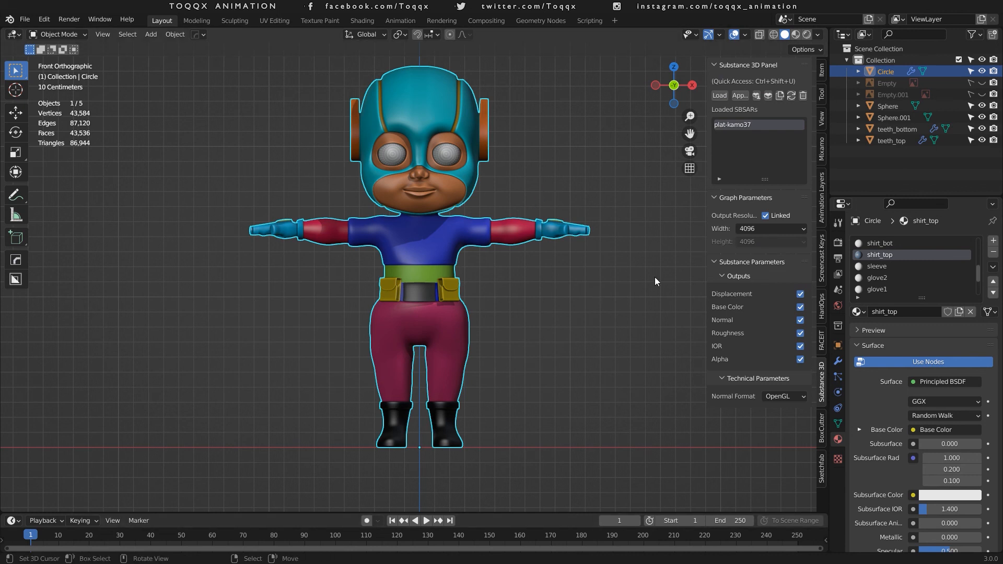
Switch the Layout viewport to material preview, inspect the denim shirt and save kabitan_v2_uv_mats_04.blend.
left_click(796, 34)
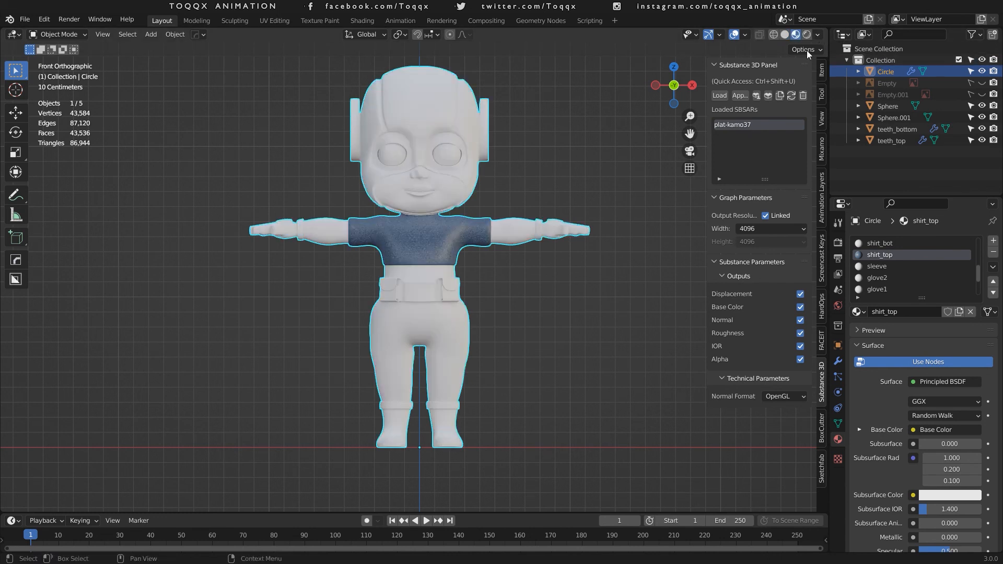
scroll(438, 254, "up", 1)
scroll(438, 254, "up", 4)
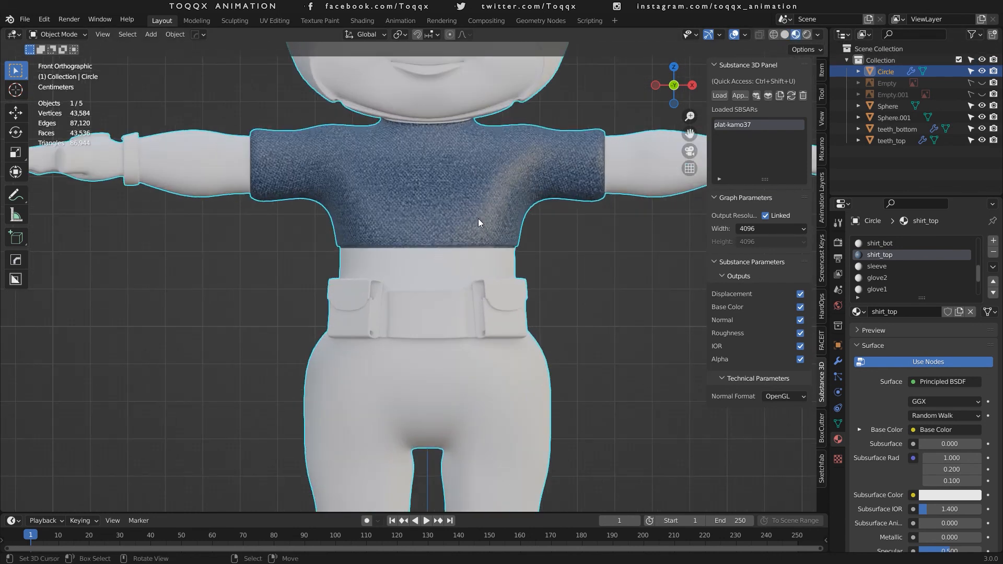
scroll(558, 165, "down", 5)
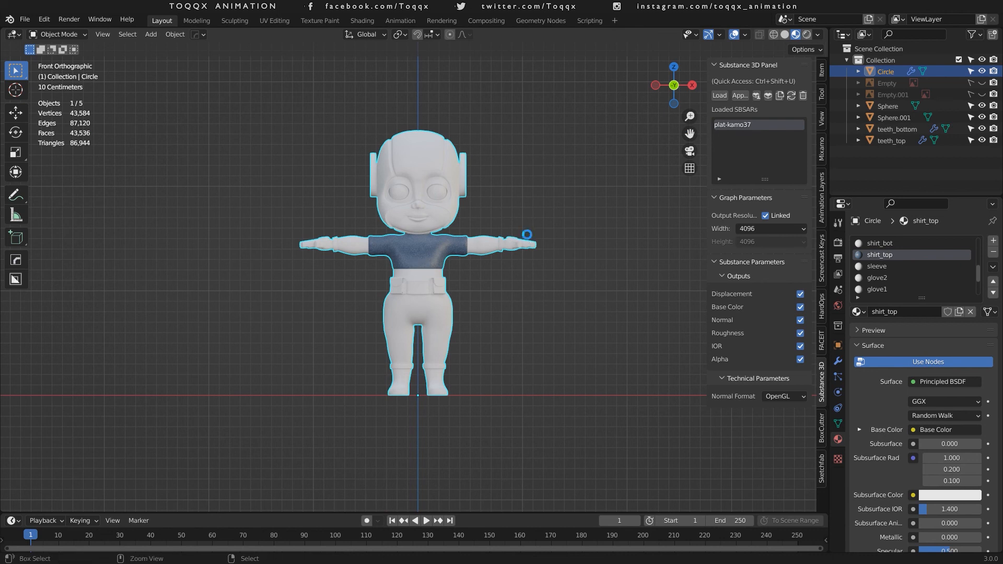
key("ctrl+s")
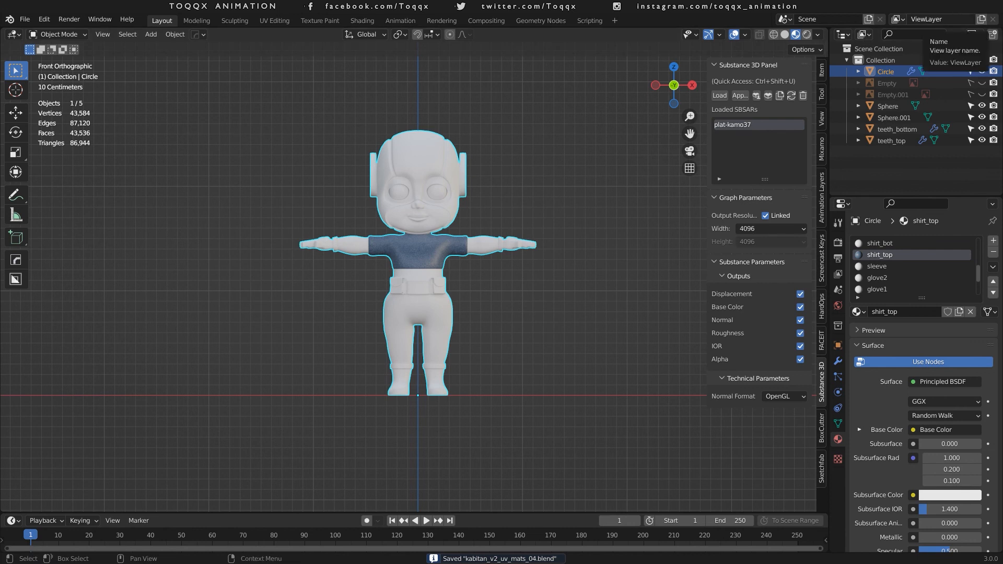